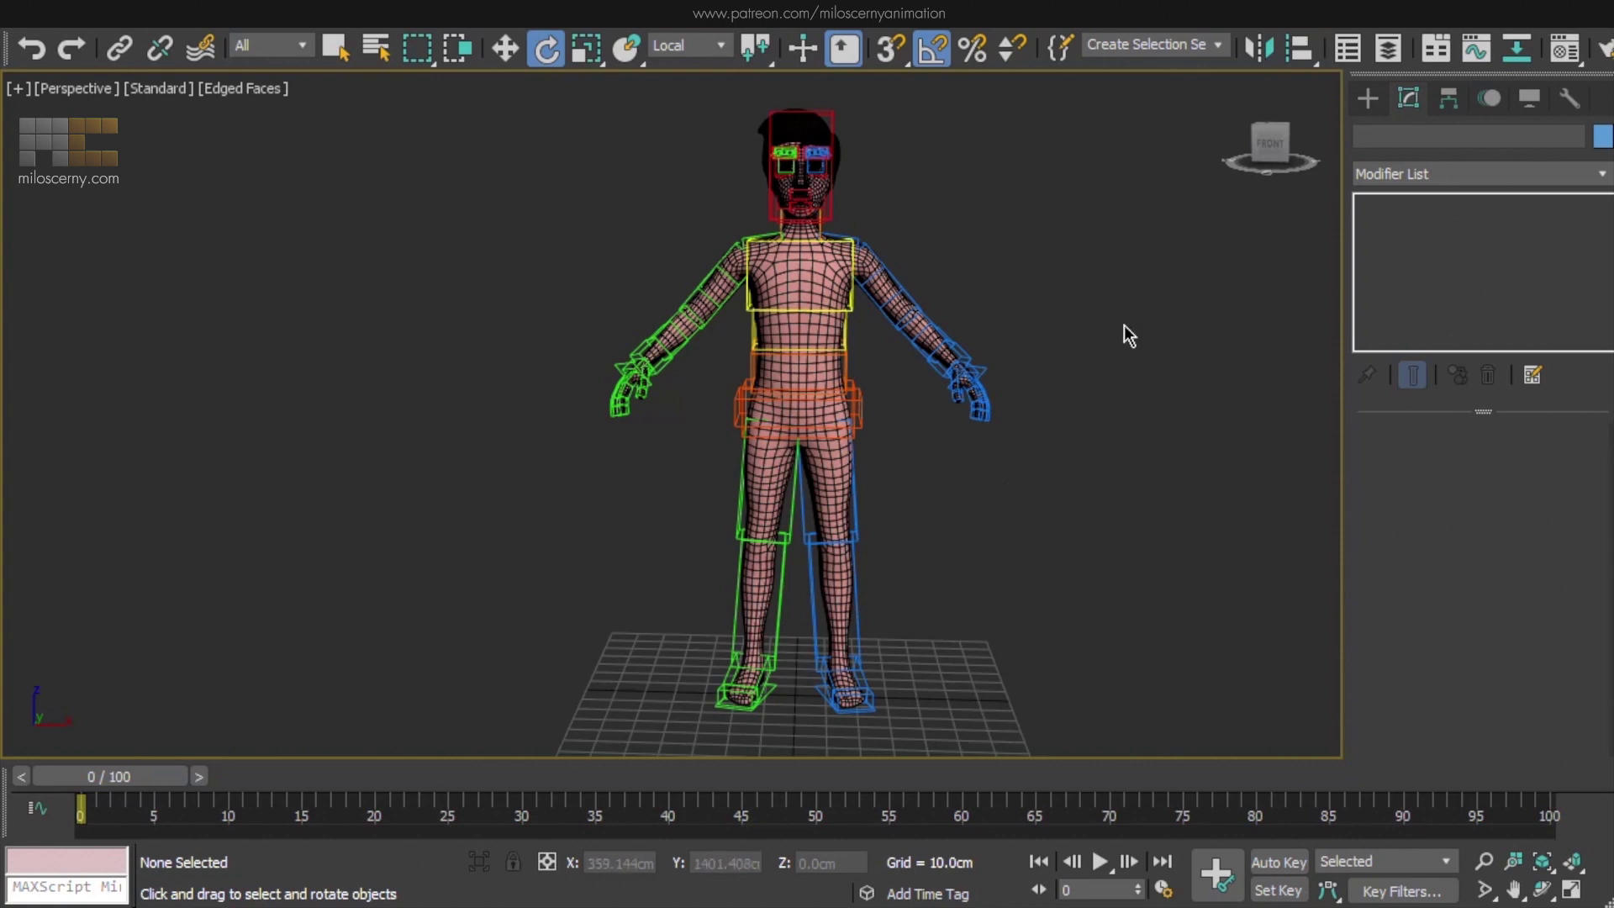
Move all CooperRig objects, from the root helper to CooperRig_Tongue3, from the default layer into a new layer
{"action": "left_click", "coordinate": [1387, 48]}
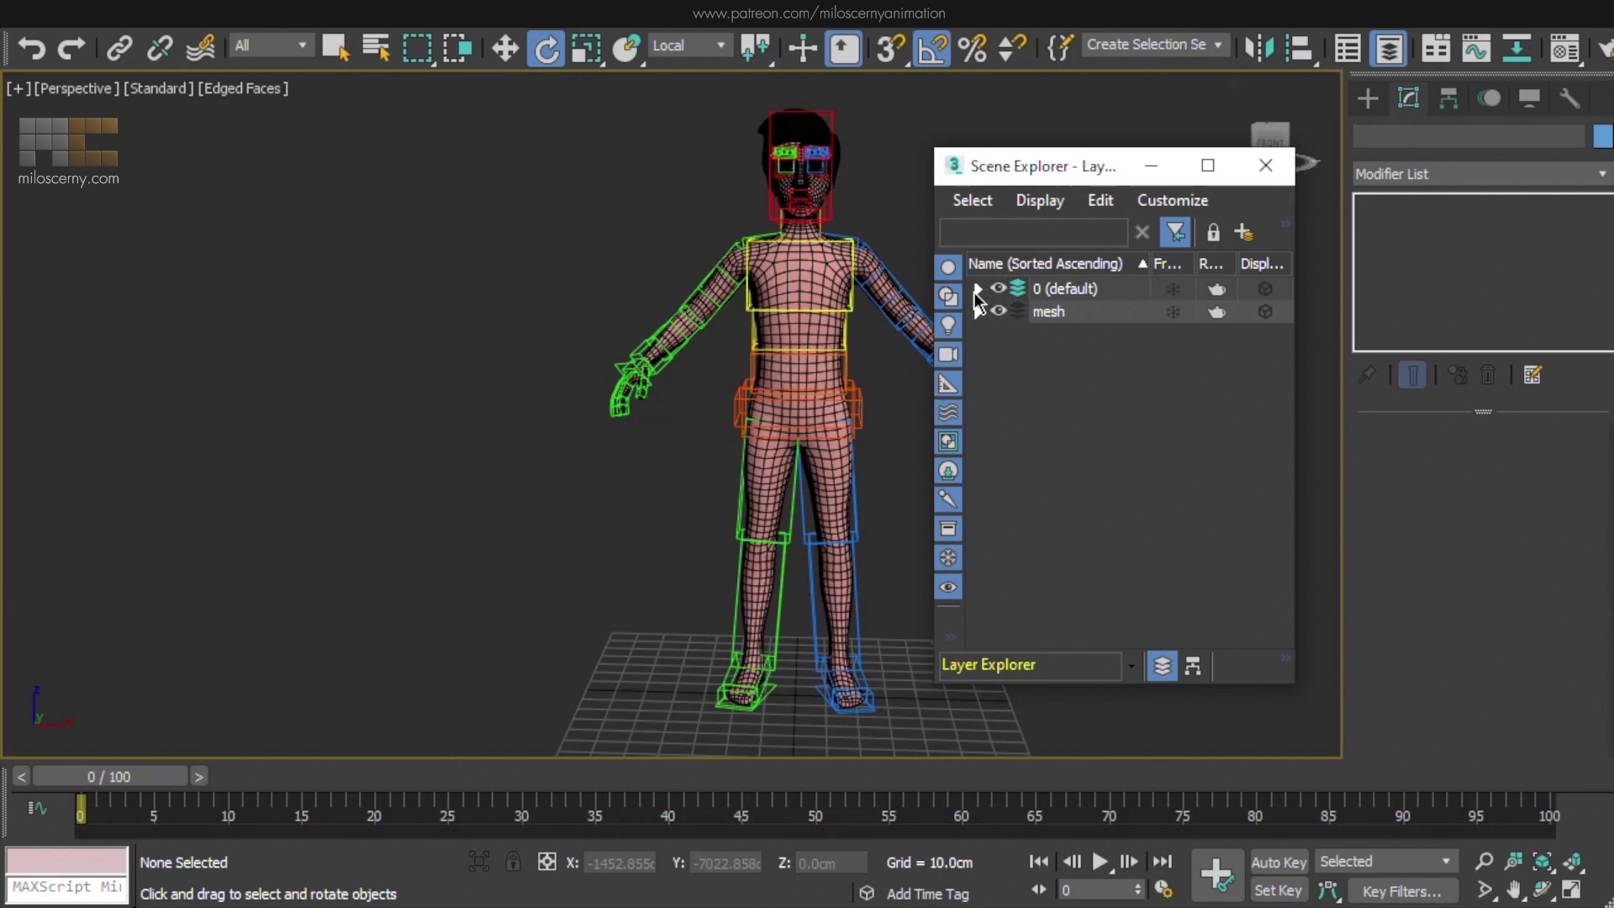
{"action": "left_click", "coordinate": [977, 290]}
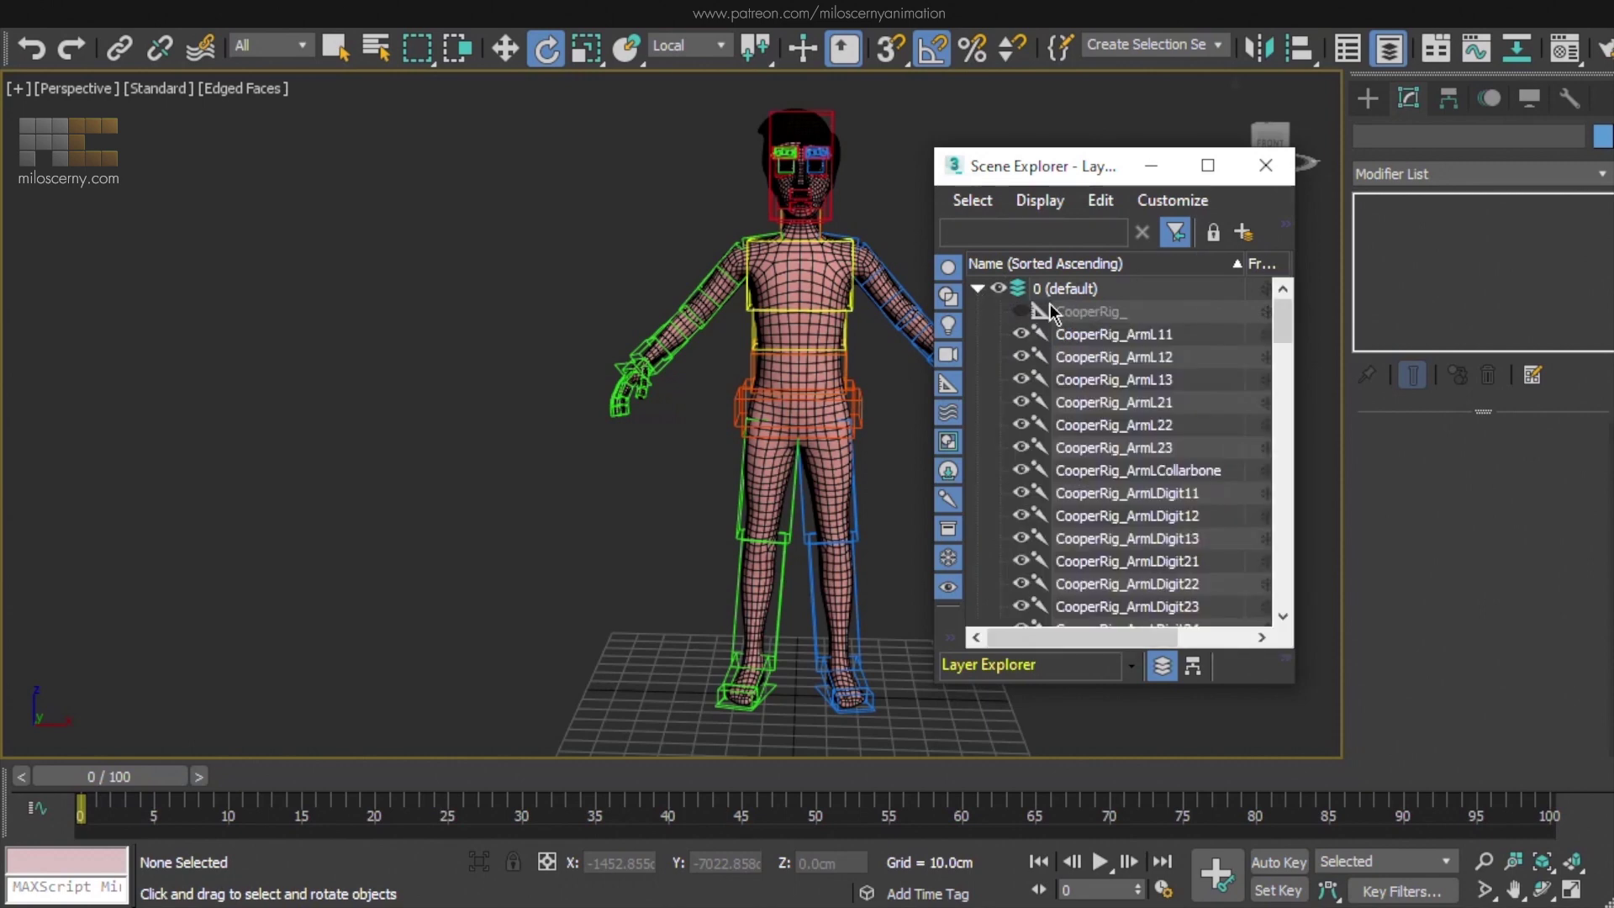
{"action": "left_click", "coordinate": [1112, 316]}
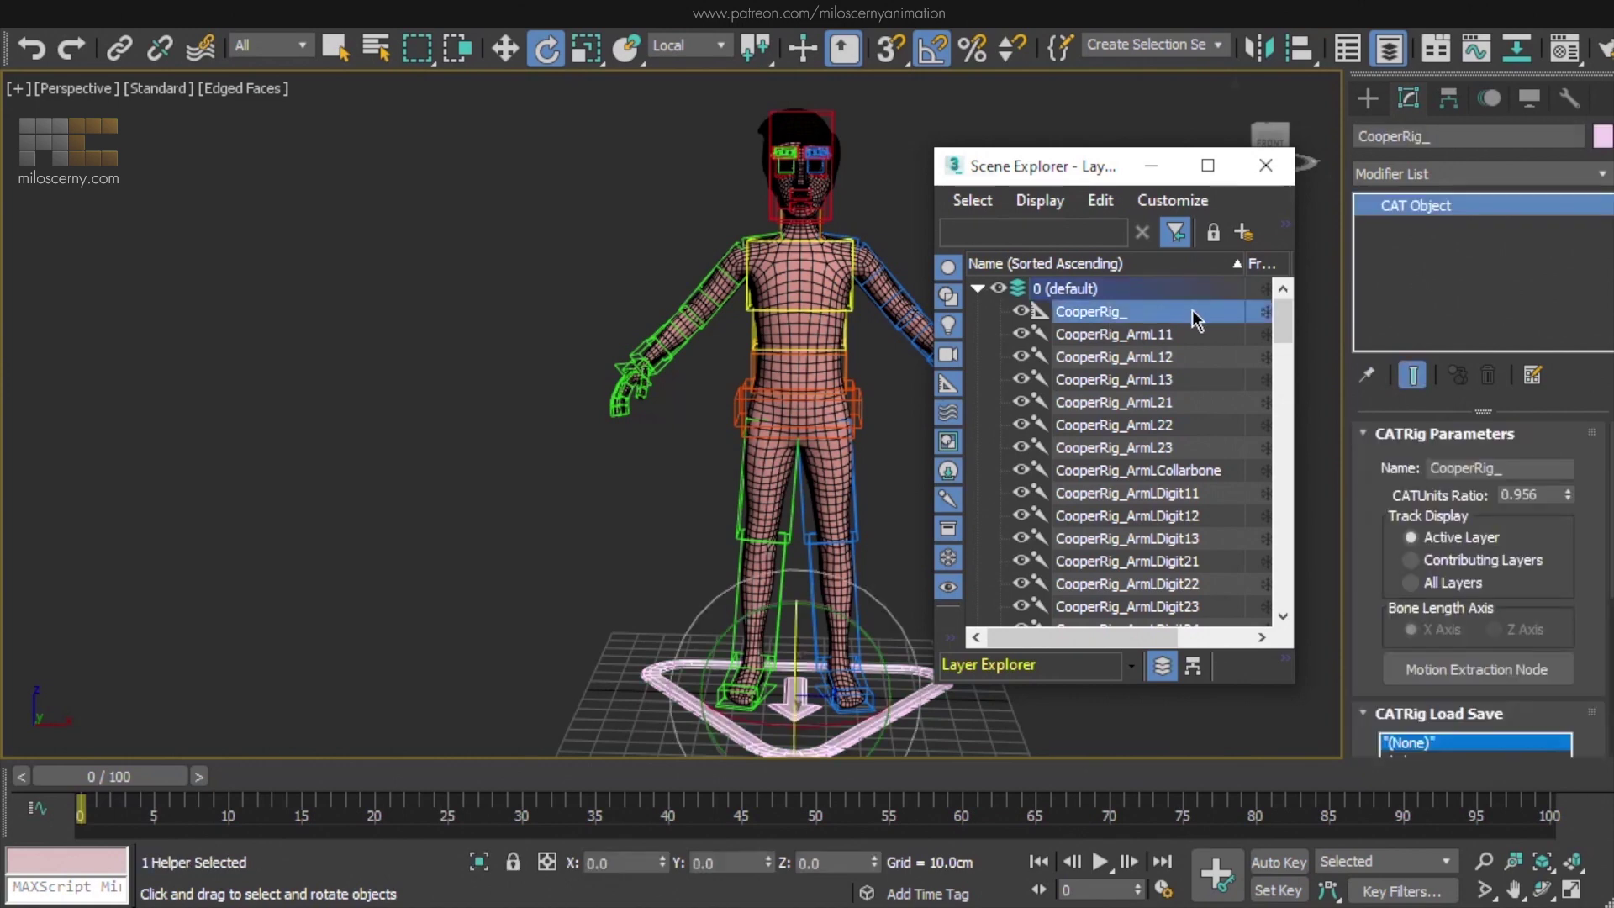
{"action": "scroll", "coordinate": [1186, 344], "scroll_direction": "down", "scroll_amount": 20}
{"action": "scroll", "coordinate": [1185, 349], "scroll_direction": "down", "scroll_amount": 2}
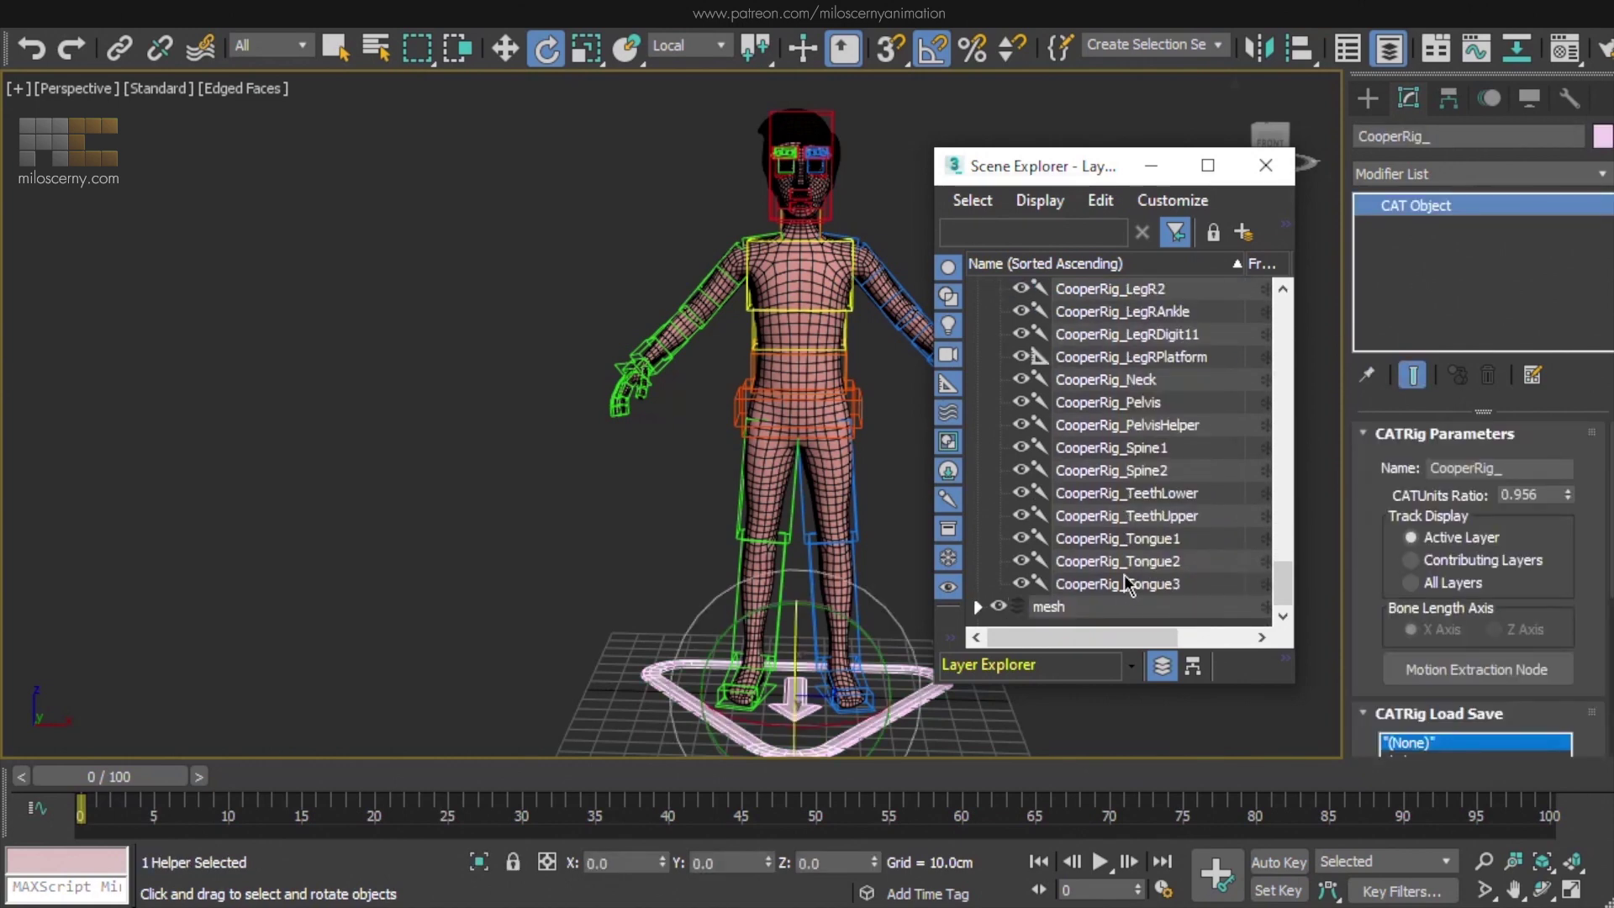
{"action": "left_click", "coordinate": [1131, 585], "text": "shift"}
{"action": "left_click", "coordinate": [1229, 229]}
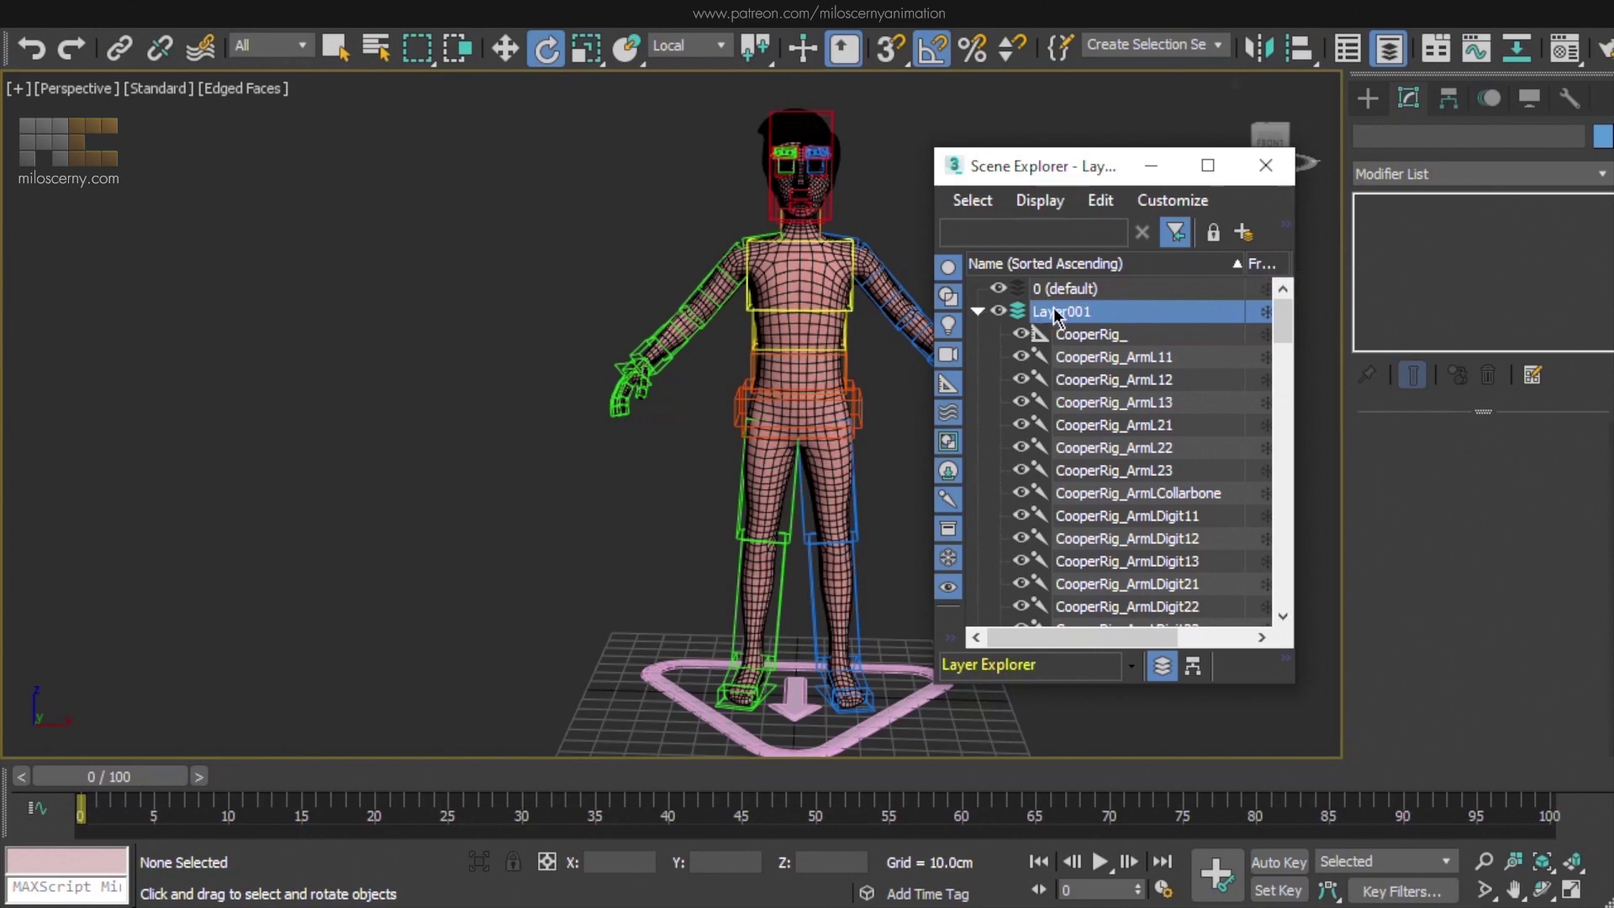
Rename the new layer as rig and collapse its contents
{"action": "right_click", "coordinate": [1056, 317]}
{"action": "left_click", "coordinate": [1116, 421]}
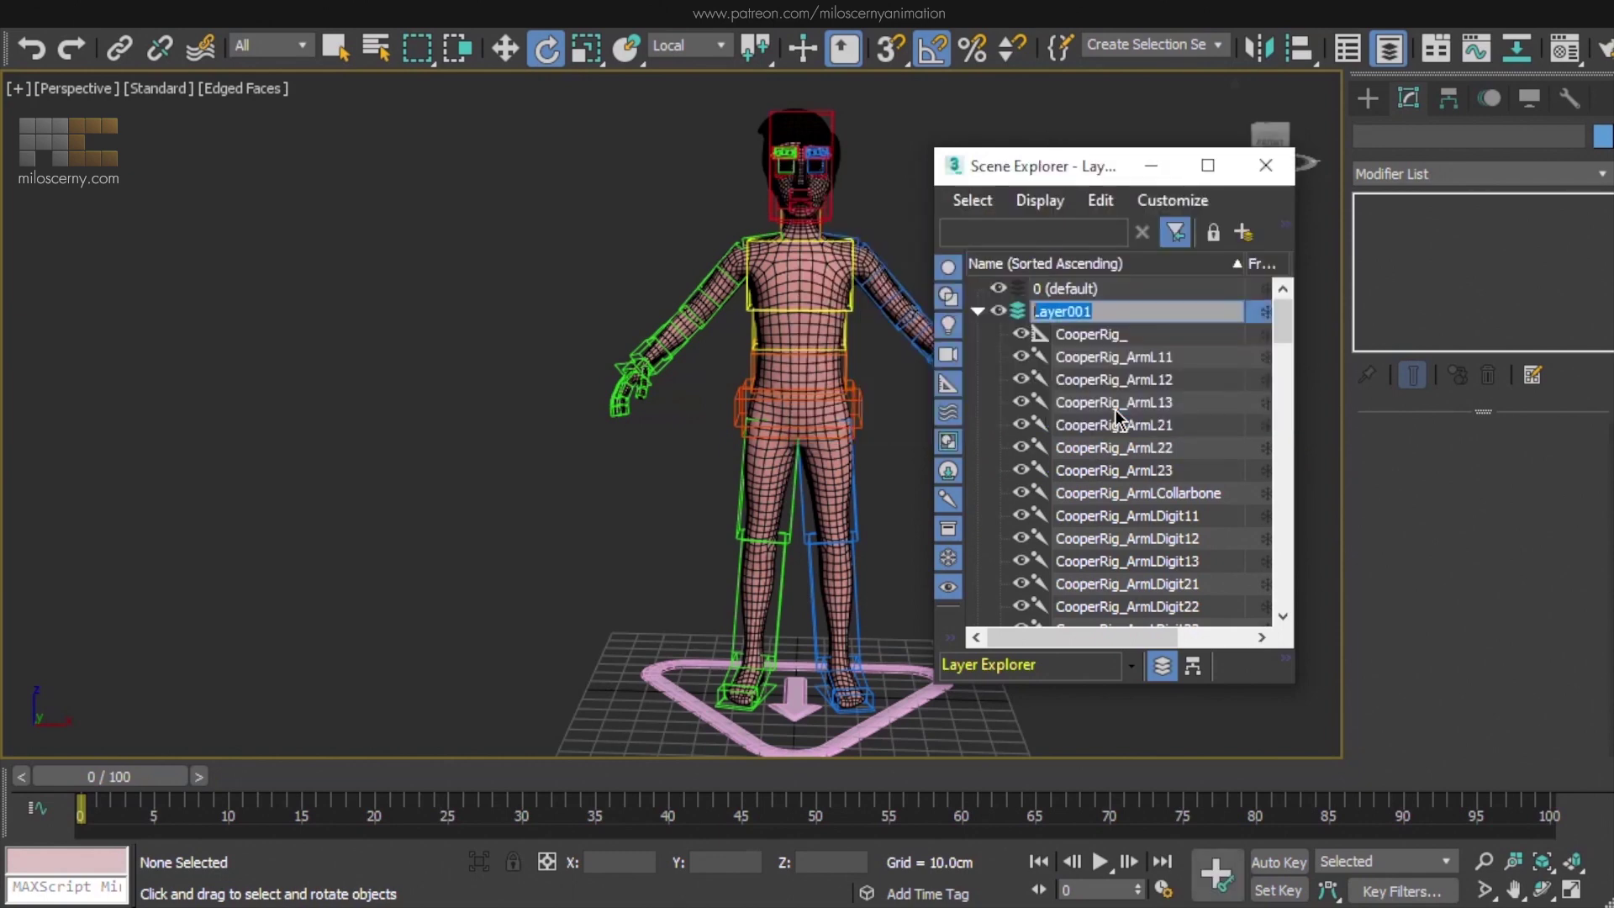
{"action": "type", "text": "rig"}
{"action": "key", "text": "Return"}
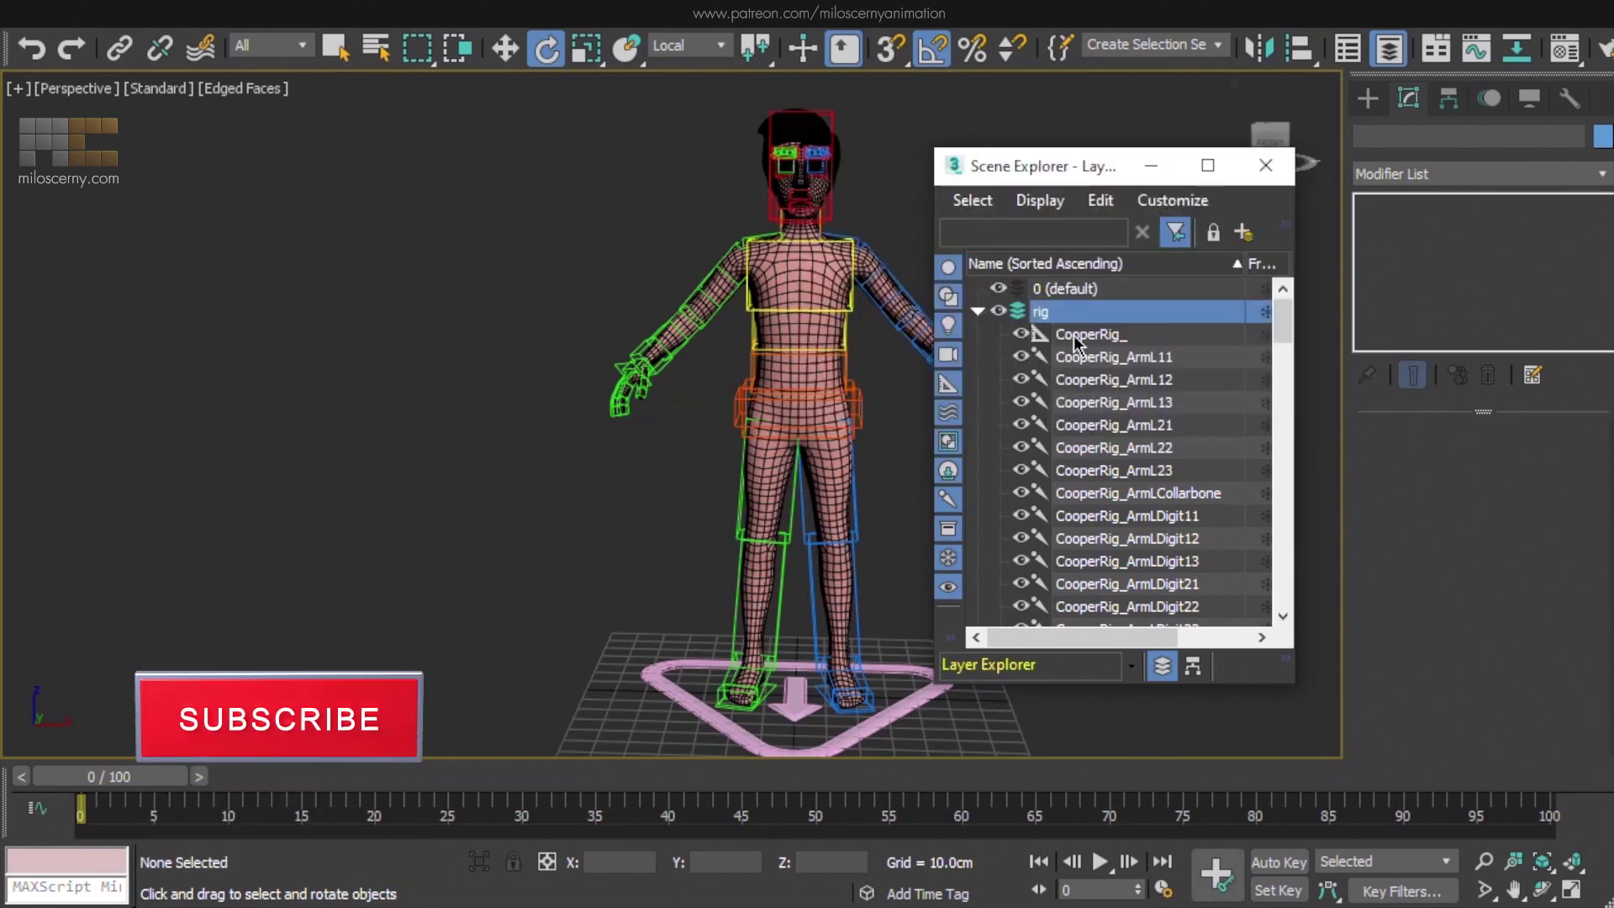
{"action": "left_click", "coordinate": [977, 311]}
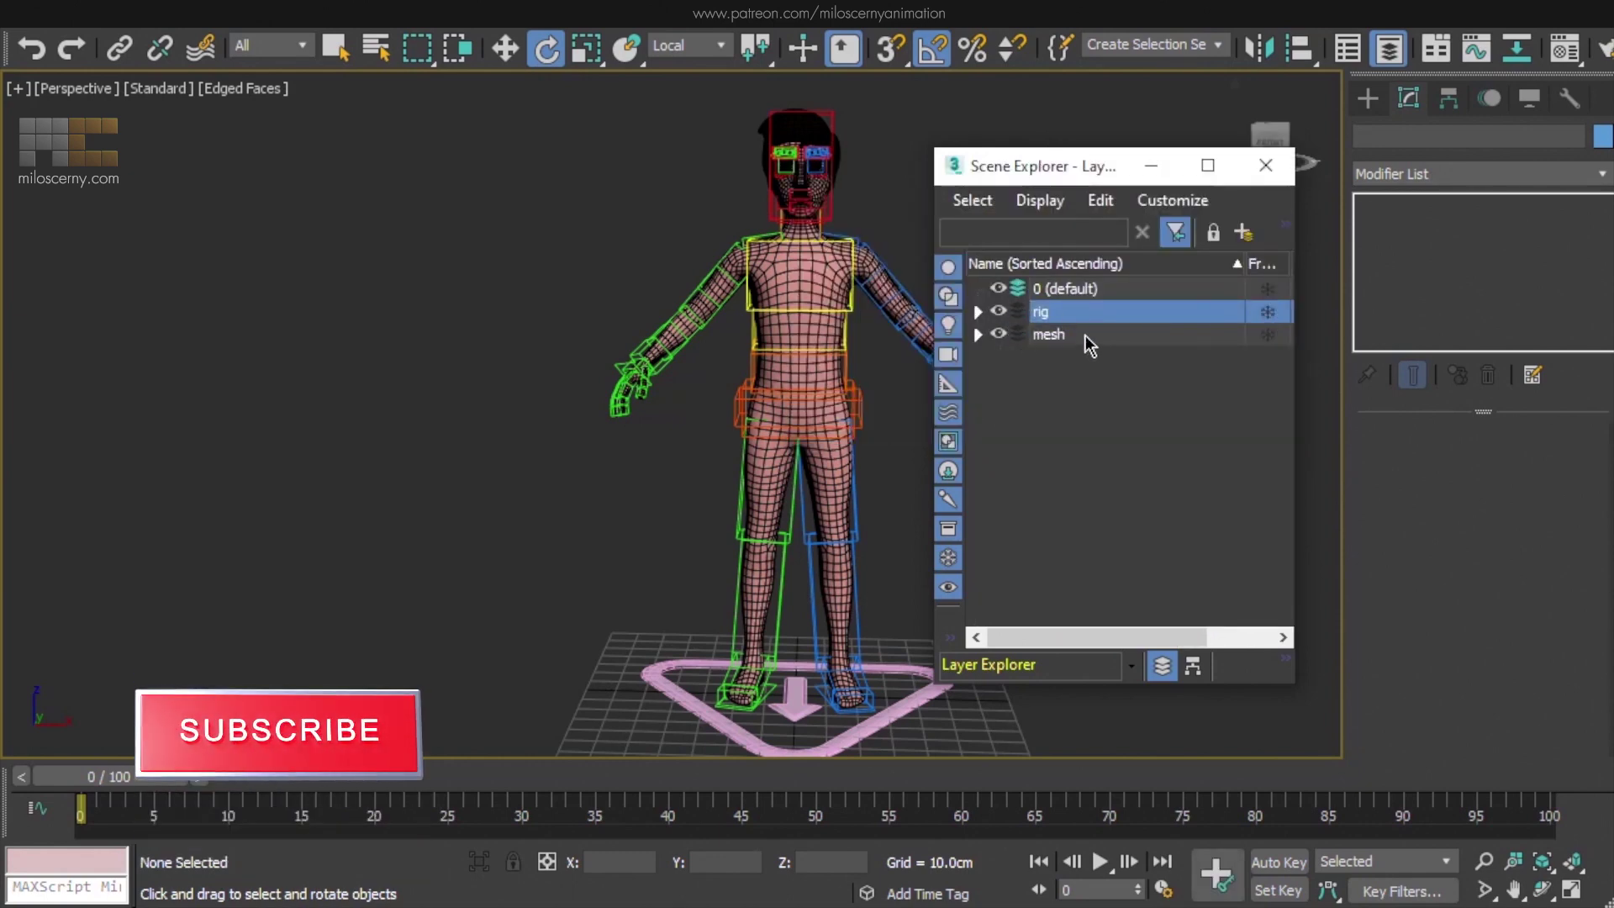
{"action": "left_click", "coordinate": [1084, 378]}
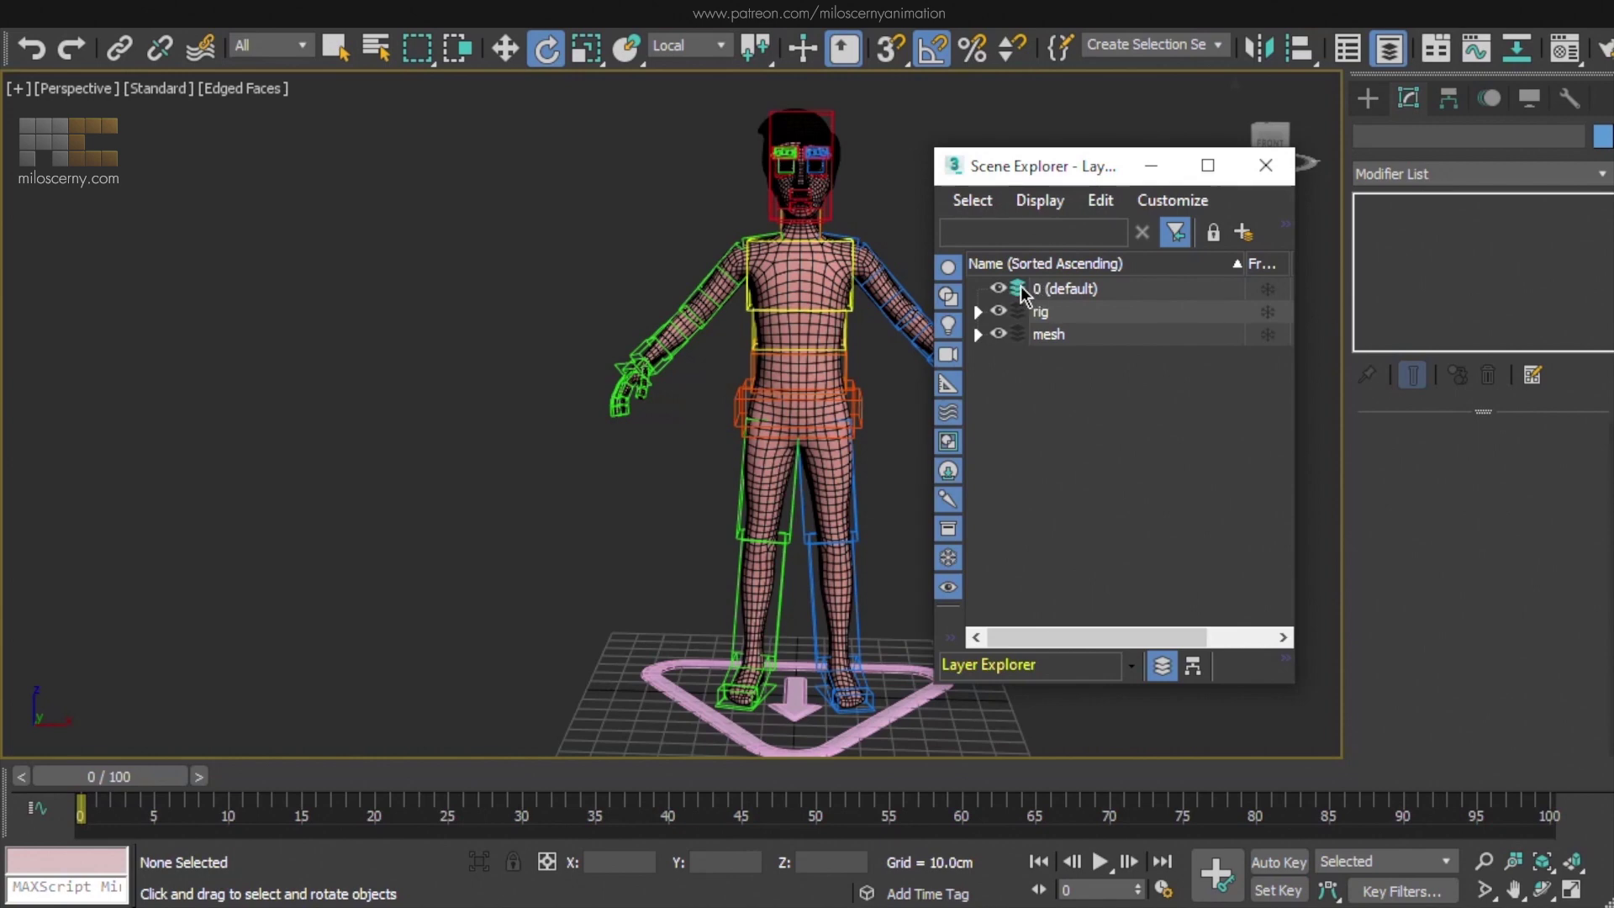
Check the objects in the rig and mesh layers by toggling each layer's visibility off and on
{"action": "left_click", "coordinate": [999, 311]}
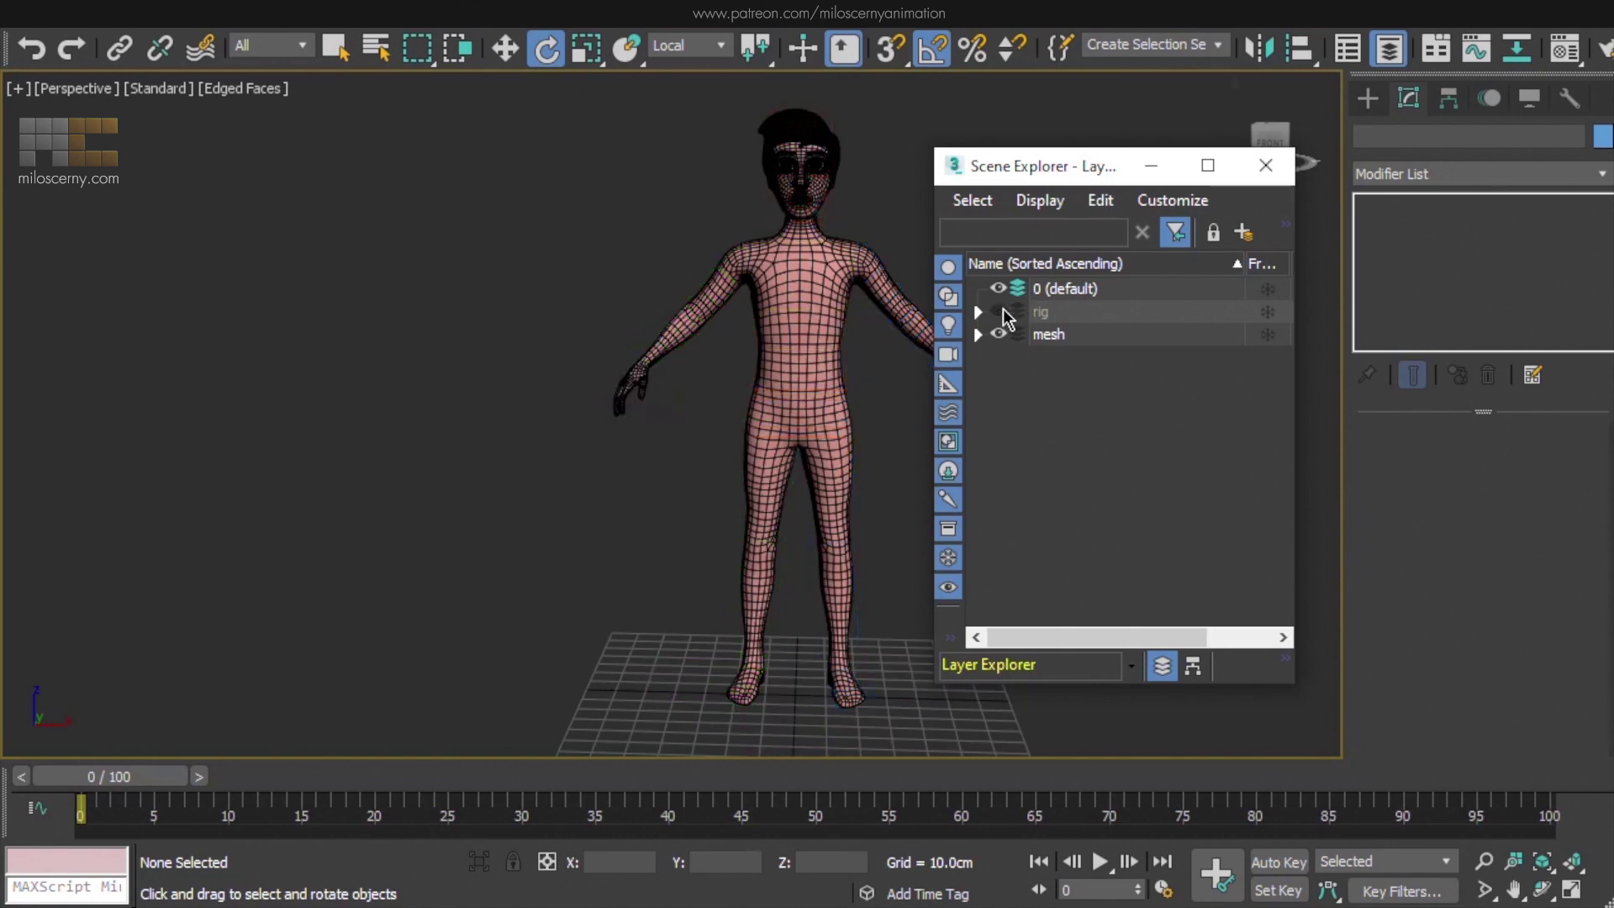
{"action": "left_click", "coordinate": [999, 311]}
{"action": "left_click", "coordinate": [1000, 335]}
{"action": "left_click", "coordinate": [999, 334]}
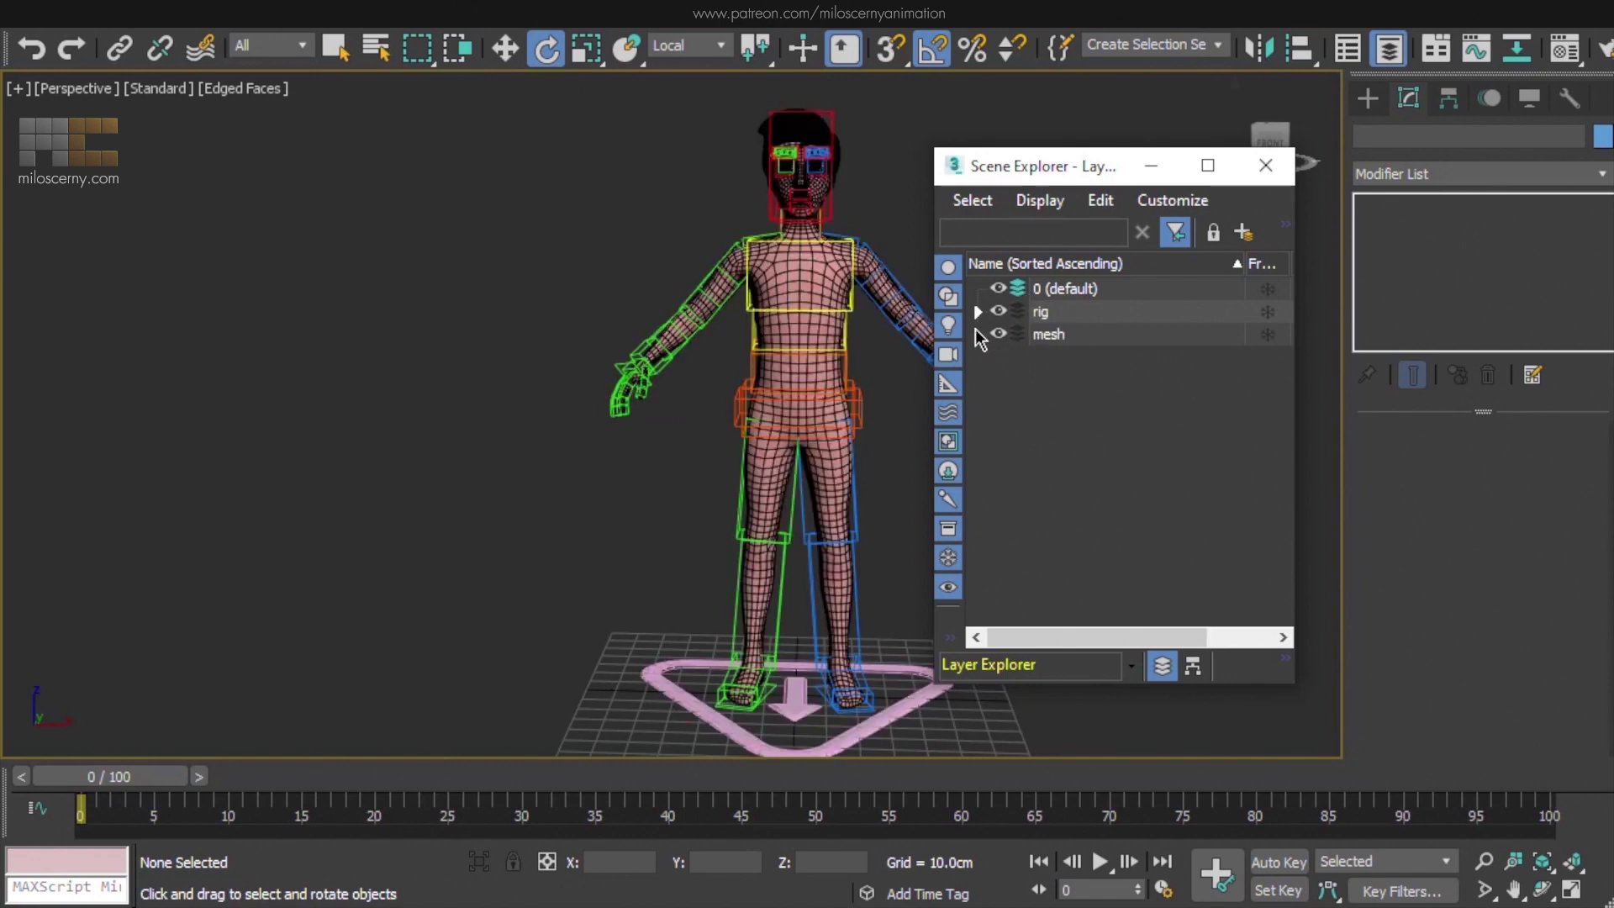
Hide the Hair and Mouth objects in the mesh layer, then close the layer explorer
{"action": "left_click", "coordinate": [978, 334]}
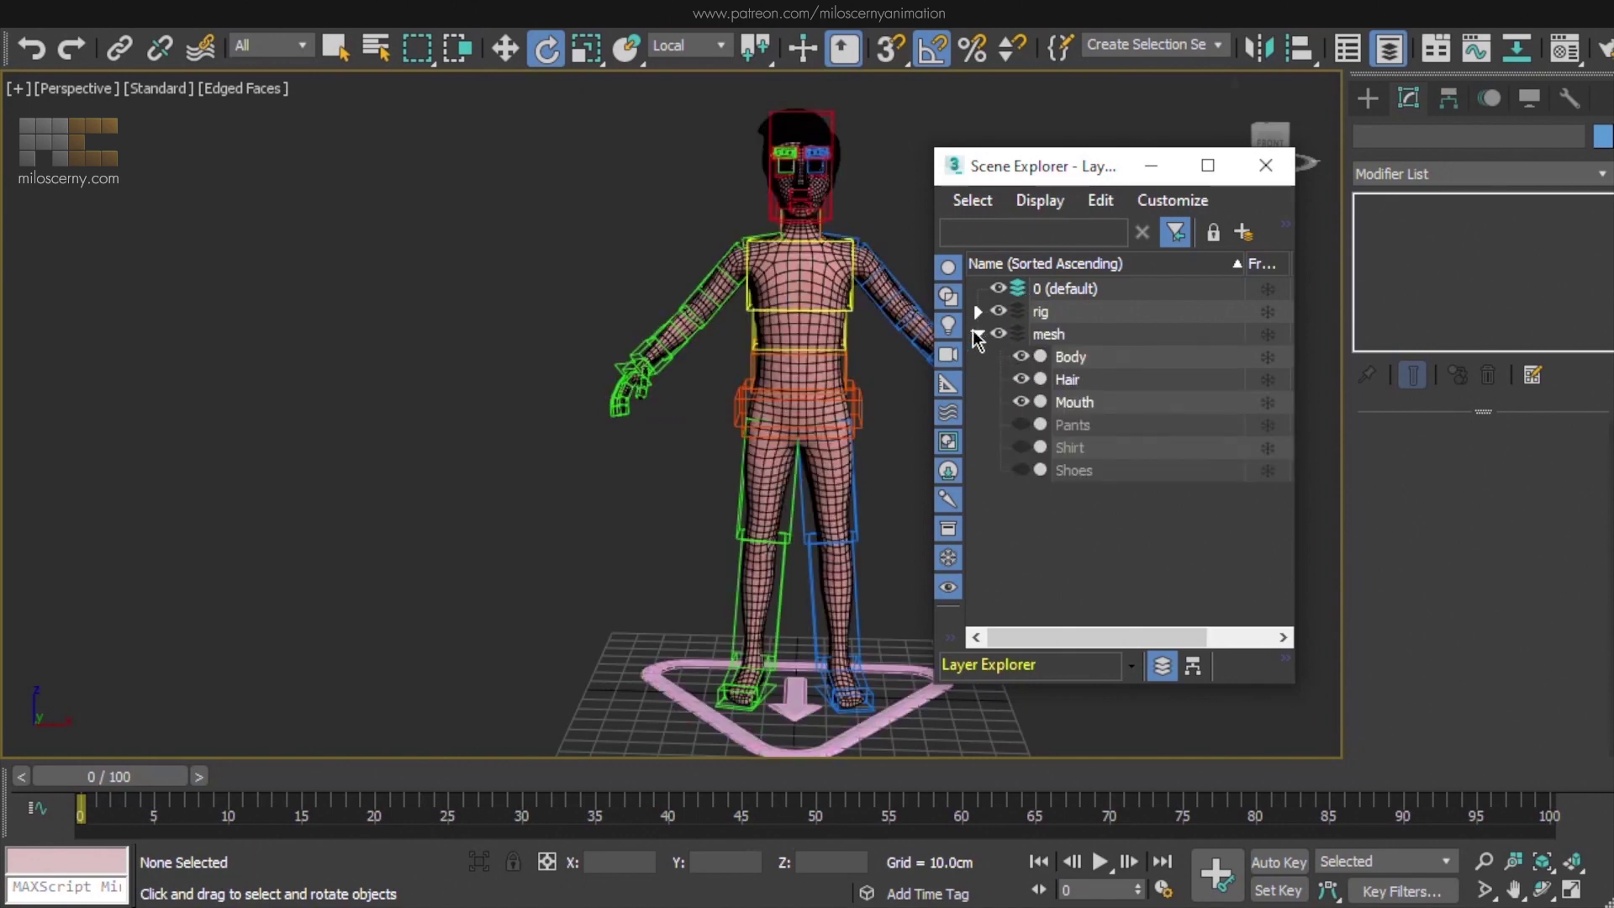
{"action": "left_click", "coordinate": [977, 334]}
{"action": "left_click", "coordinate": [978, 312]}
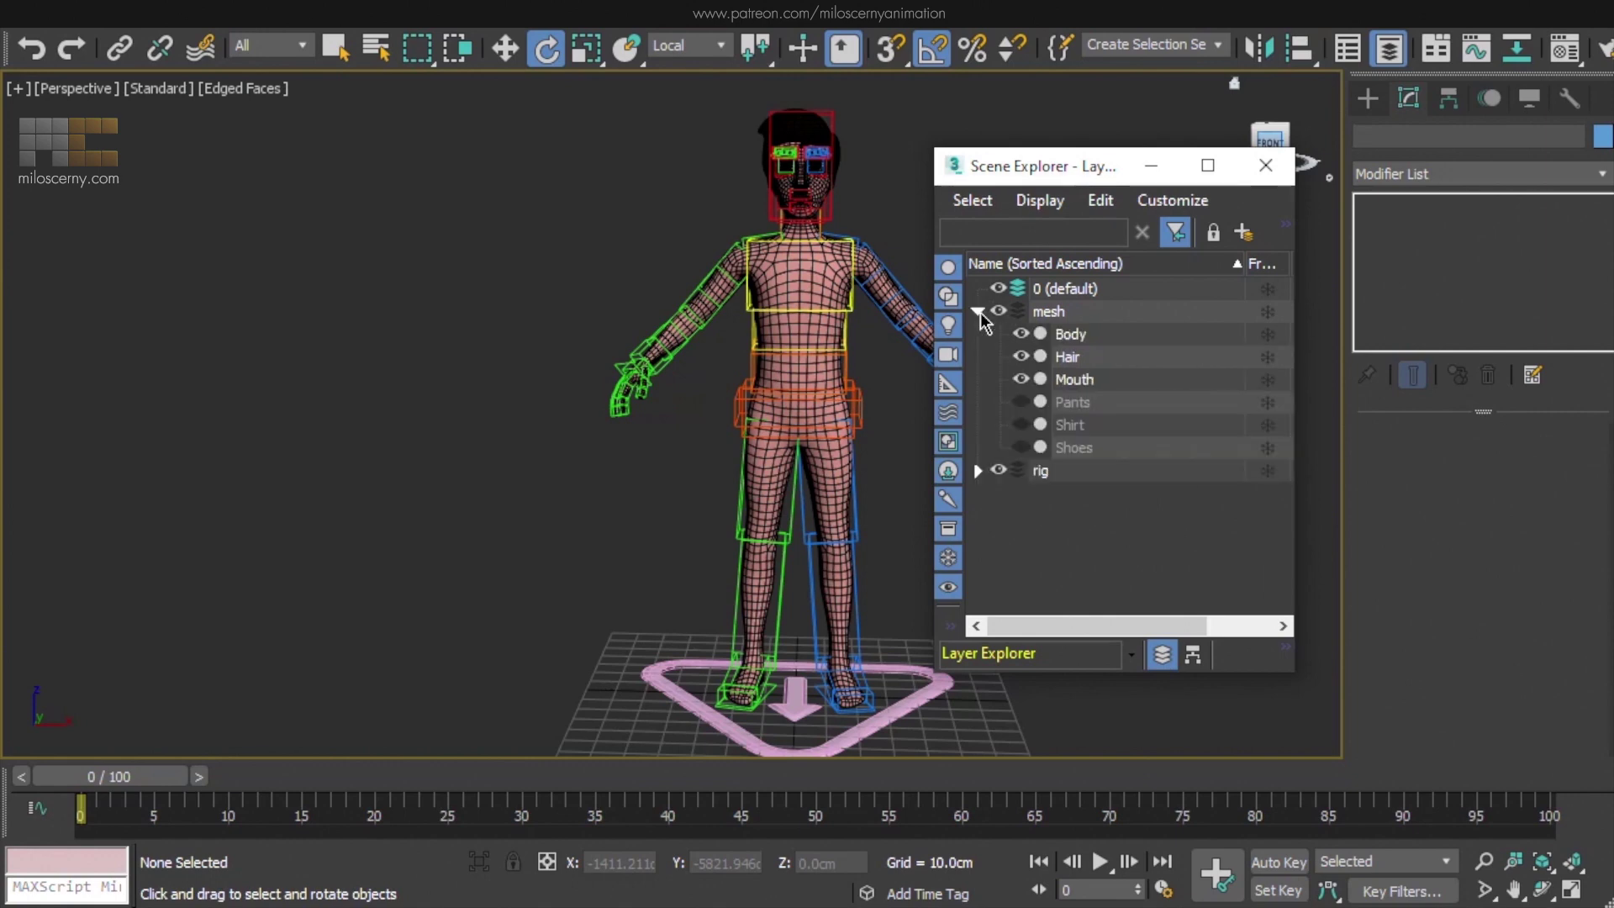
{"action": "left_click", "coordinate": [1019, 356]}
{"action": "left_click", "coordinate": [1021, 379]}
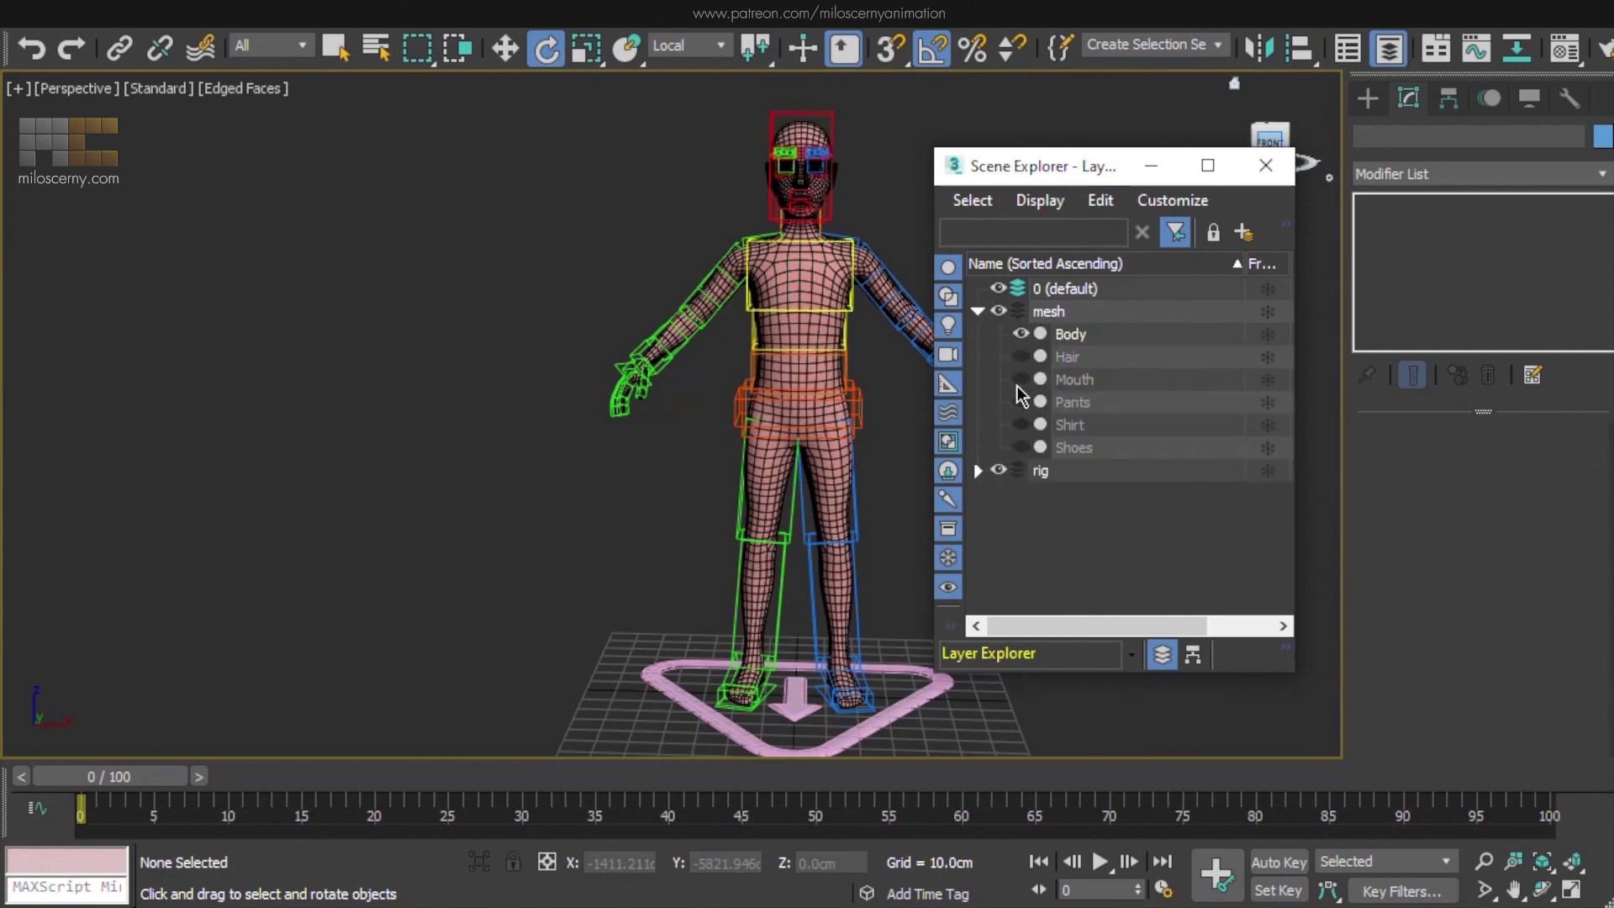
{"action": "left_click", "coordinate": [978, 312]}
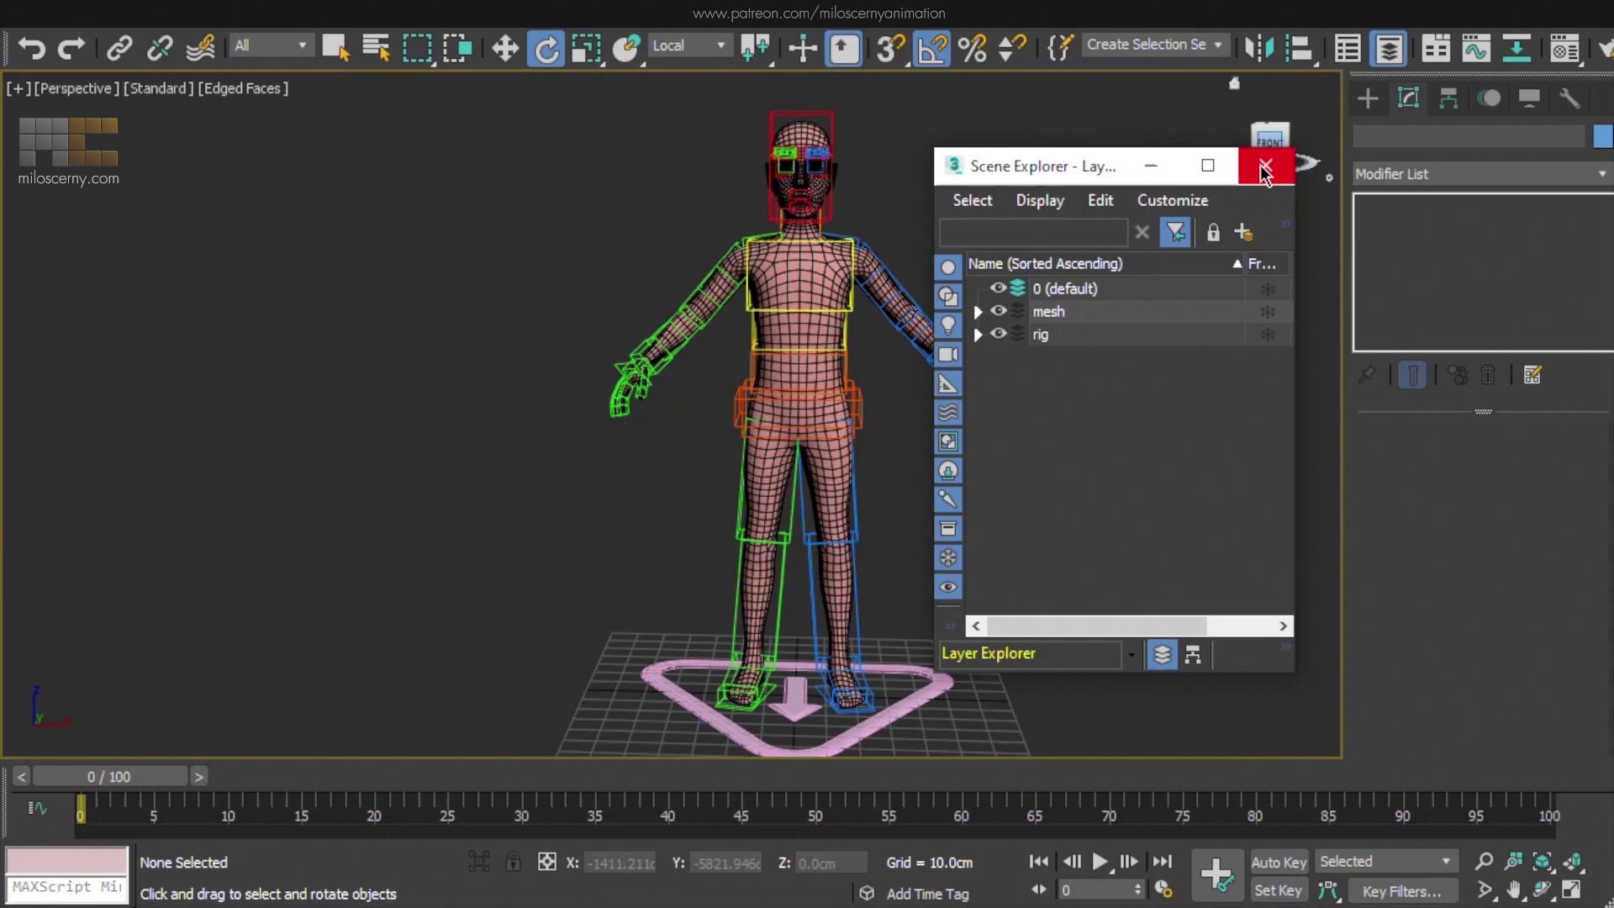
{"action": "left_click", "coordinate": [1266, 164]}
Apply a Skin modifier to the character's Body mesh
{"action": "left_click", "coordinate": [815, 275]}
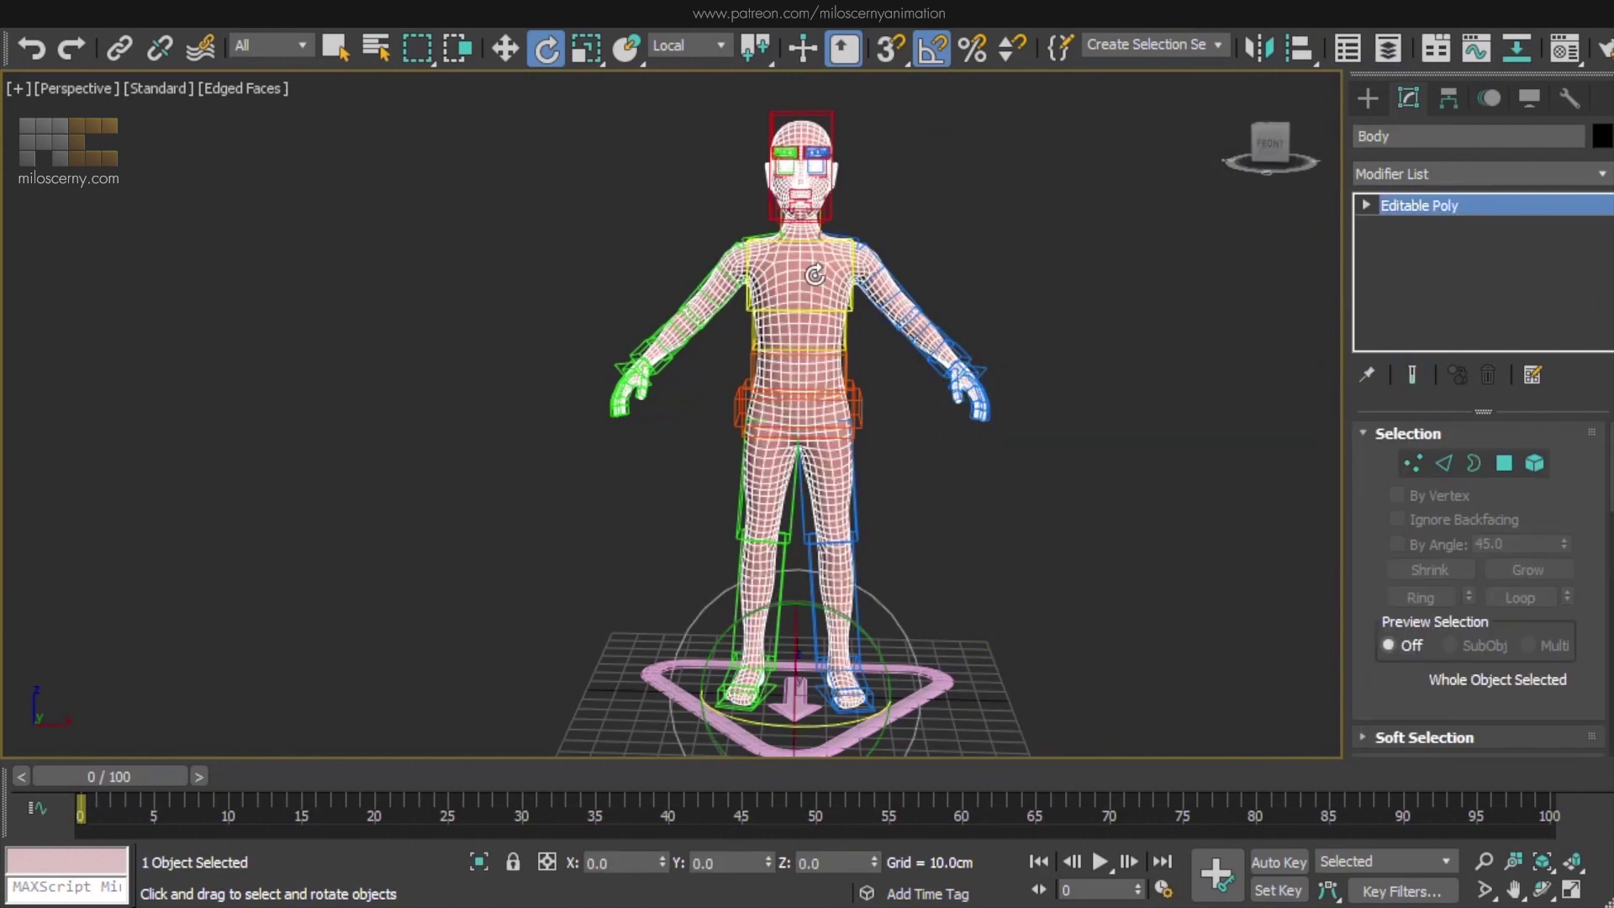
{"action": "left_click", "coordinate": [1432, 169]}
{"action": "key", "text": "s"}
{"action": "key", "text": "s"}
{"action": "key", "text": "s"}
{"action": "key", "text": "s"}
{"action": "key", "text": "s"}
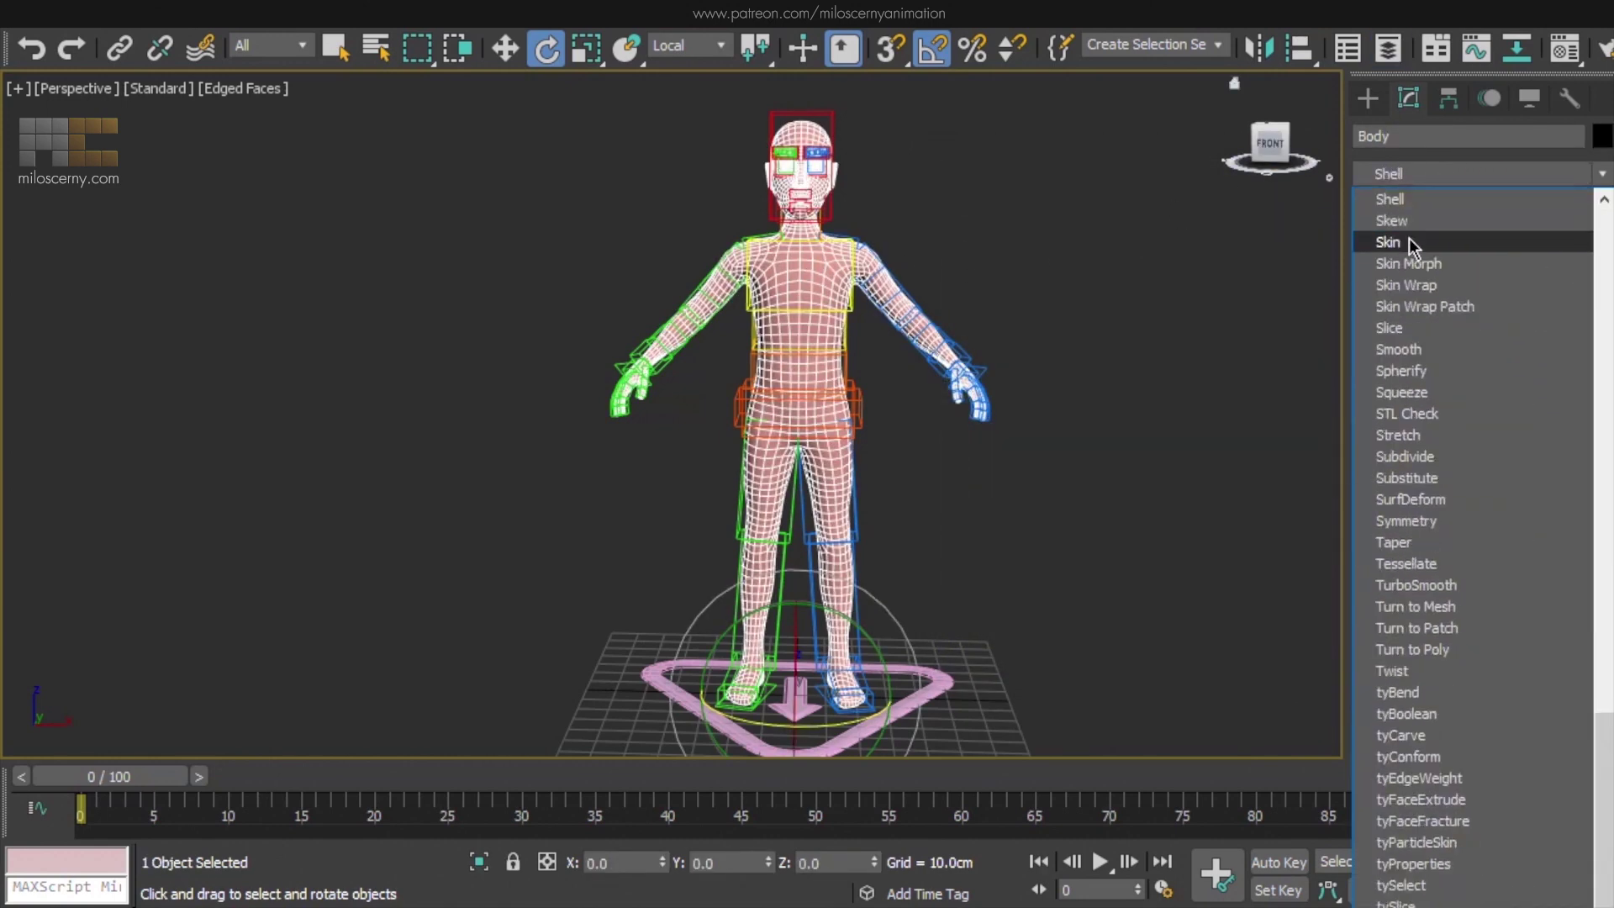
{"action": "left_click", "coordinate": [1409, 242]}
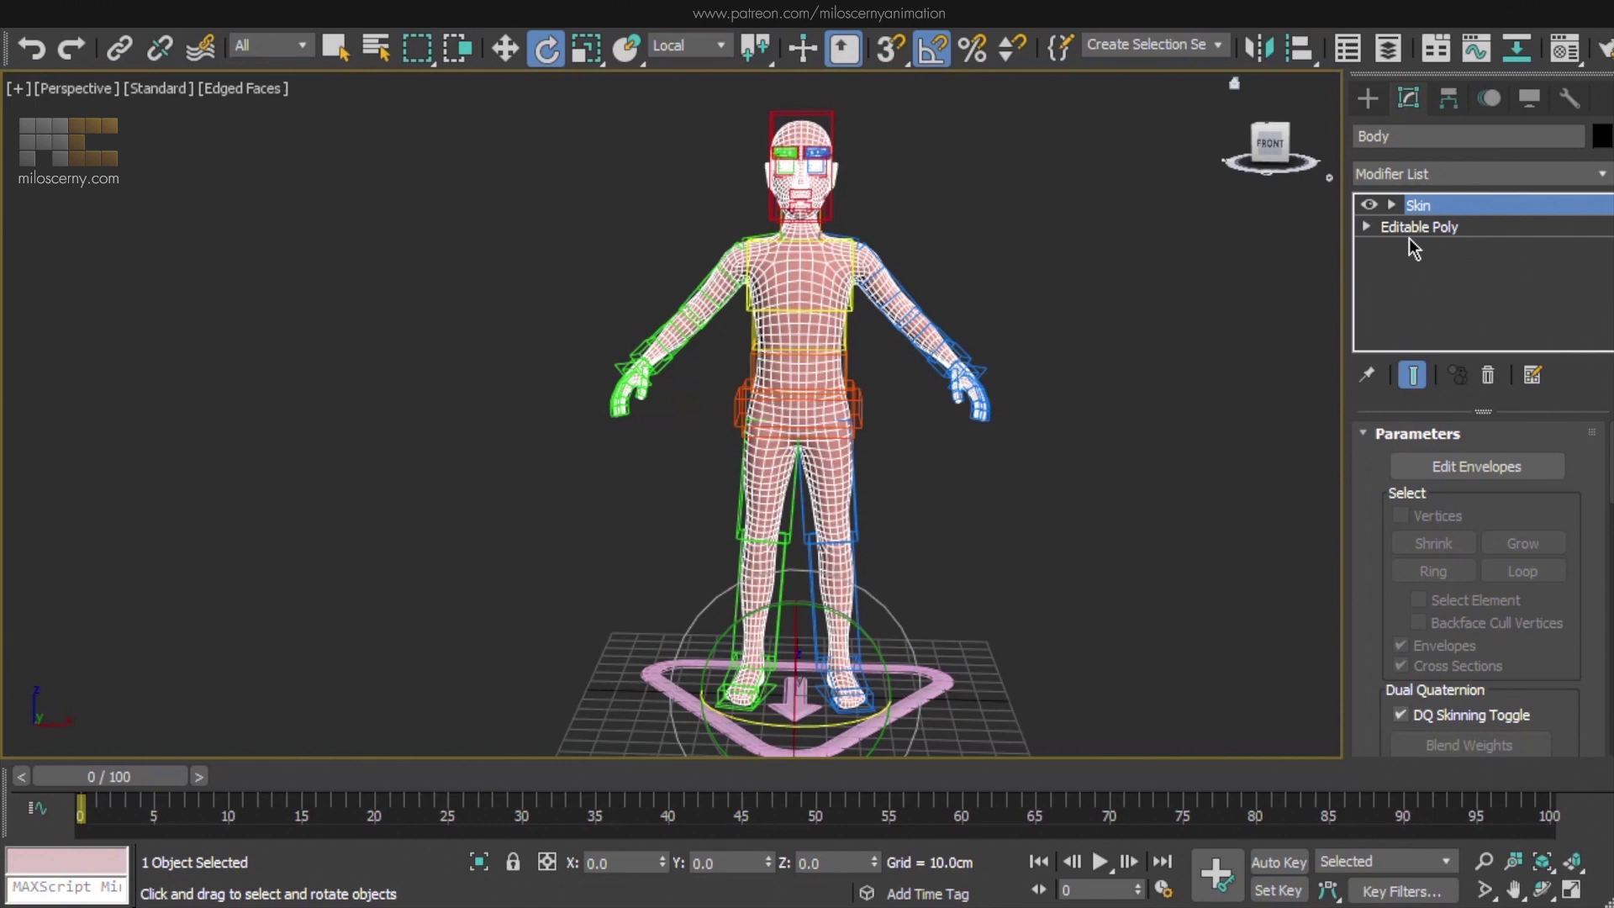
Open the Skin modifier's bone selection and select all rig objects from CooperRig_ArmL11 through CooperRig_Tongue3
{"action": "left_click_drag", "start_coordinate": [1362, 627], "coordinate": [1351, 309]}
{"action": "left_click", "coordinate": [1452, 471]}
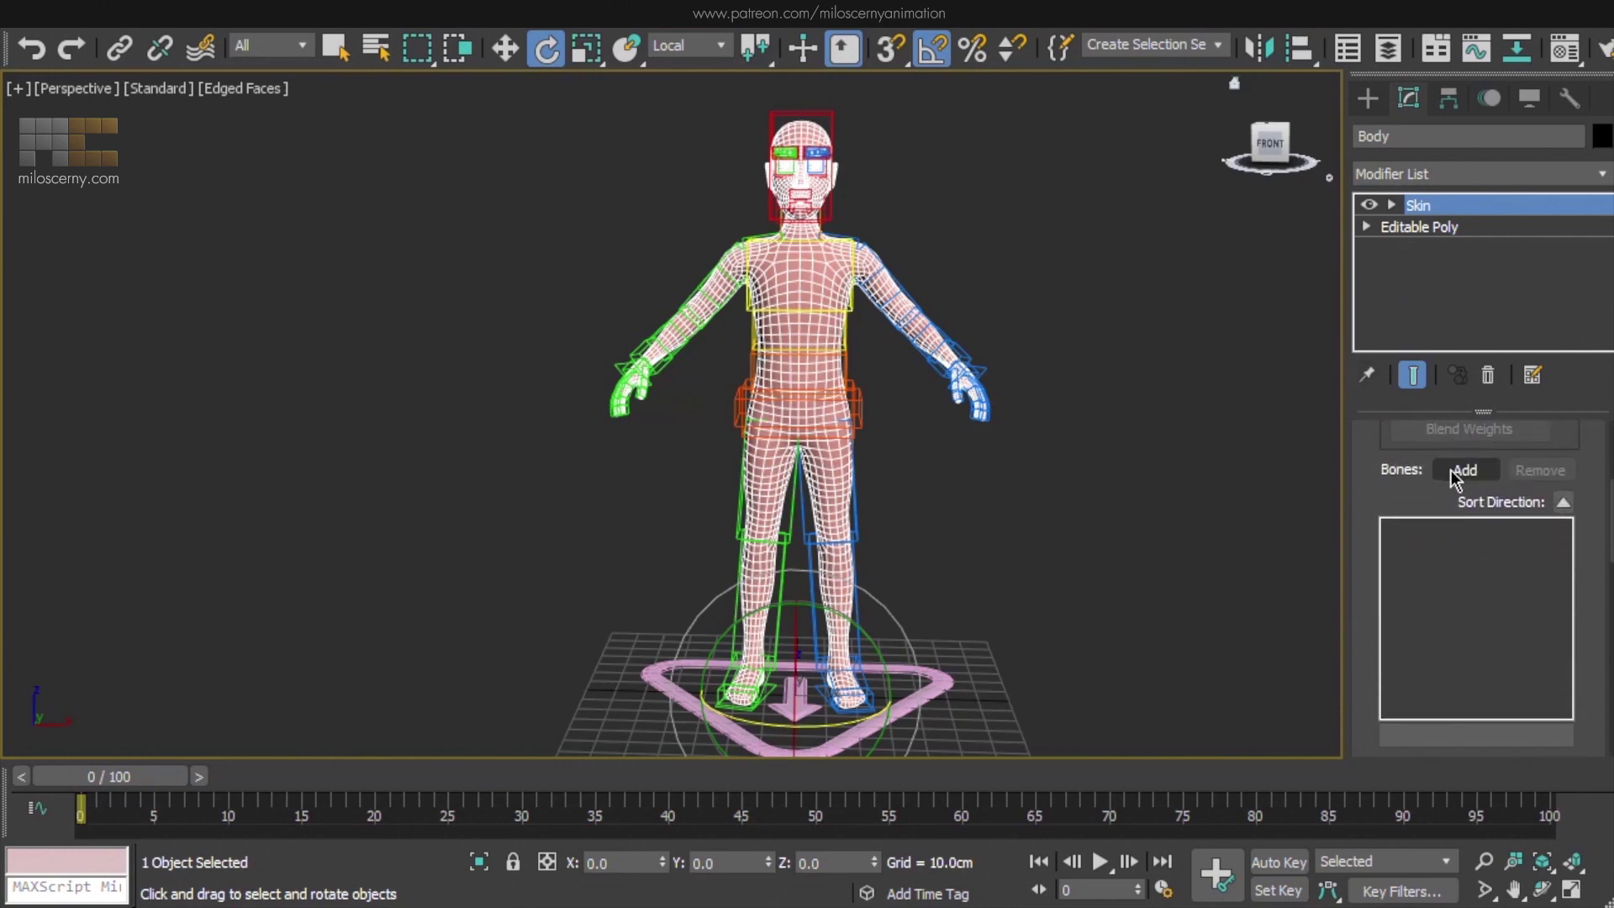
{"action": "left_click", "coordinate": [1451, 471]}
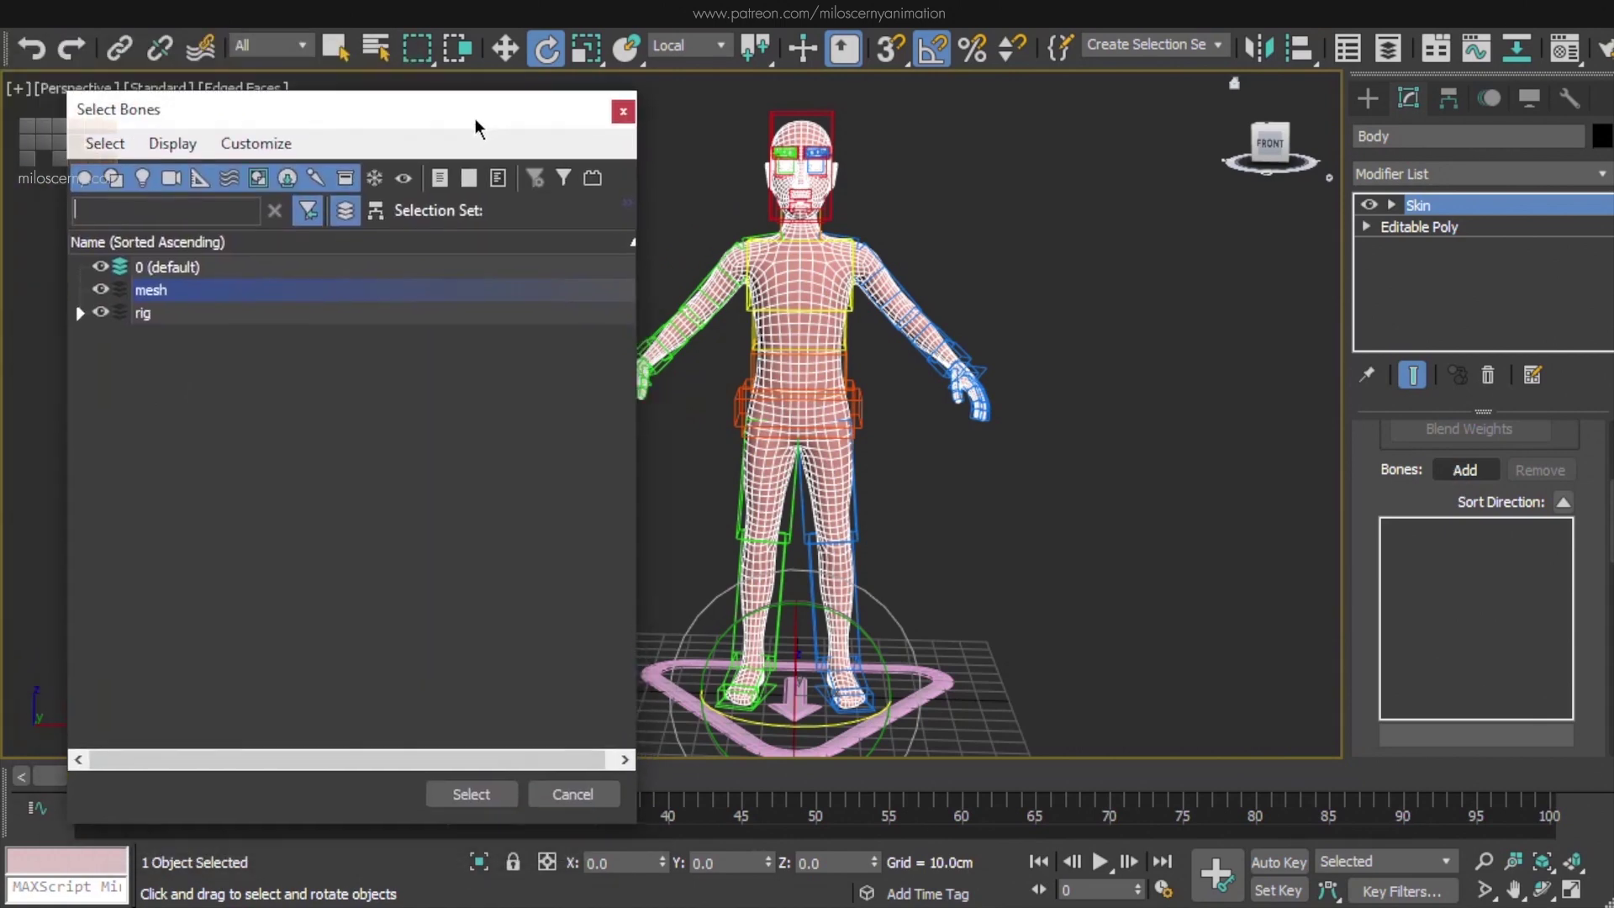
{"action": "left_click", "coordinate": [80, 313]}
{"action": "left_click", "coordinate": [256, 360]}
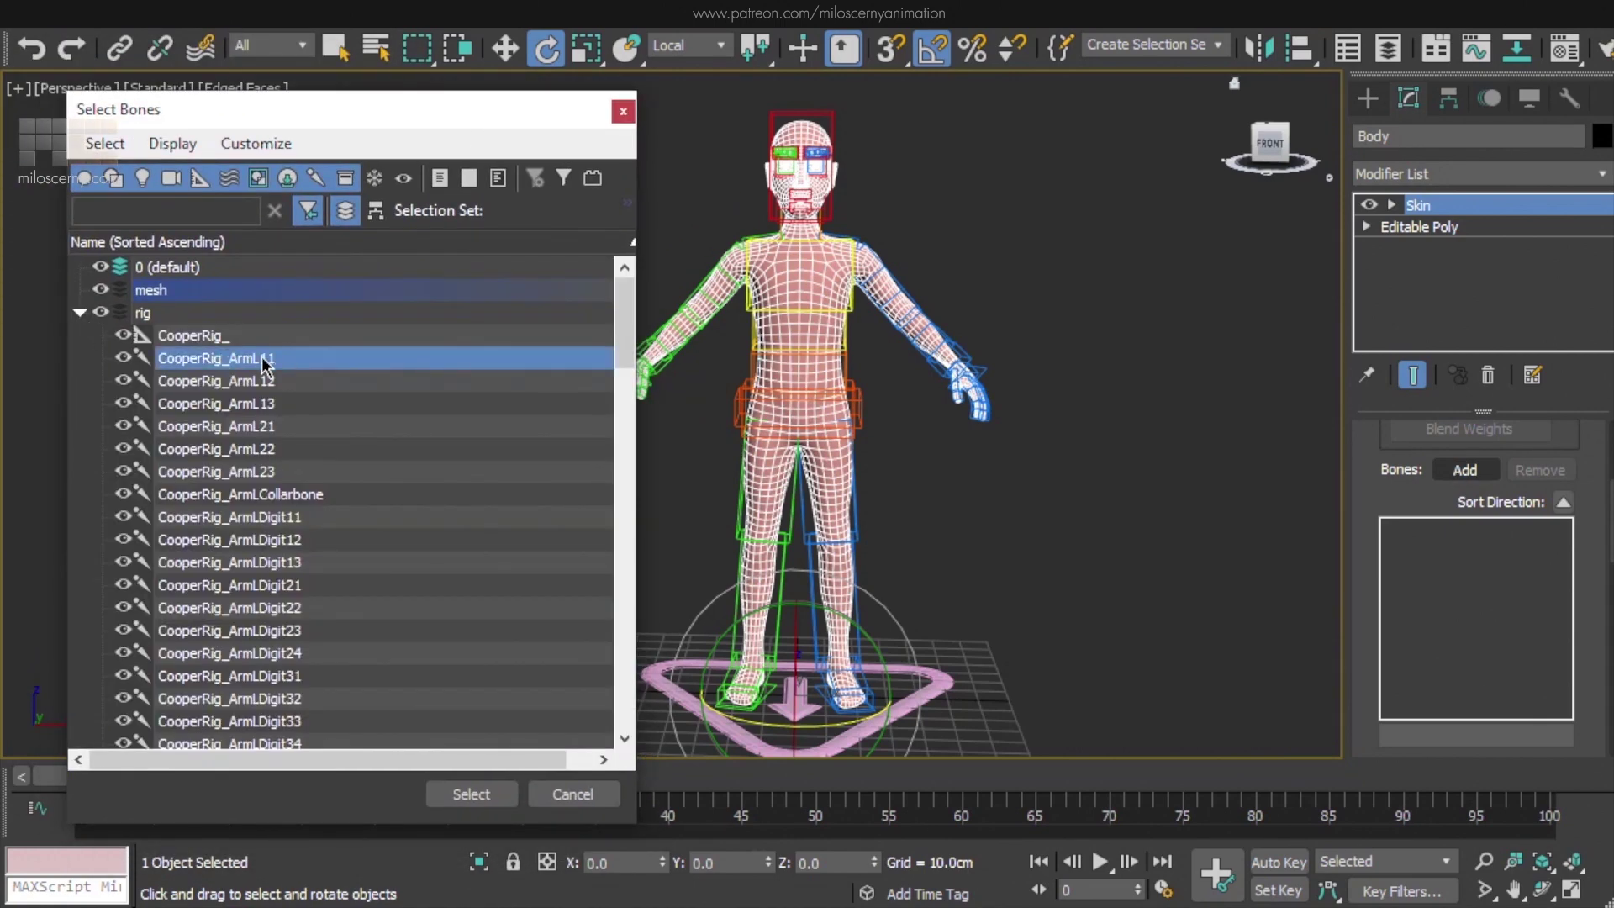
{"action": "scroll", "coordinate": [212, 632], "scroll_direction": "down", "scroll_amount": 20}
{"action": "left_click", "coordinate": [216, 715], "text": "shift"}
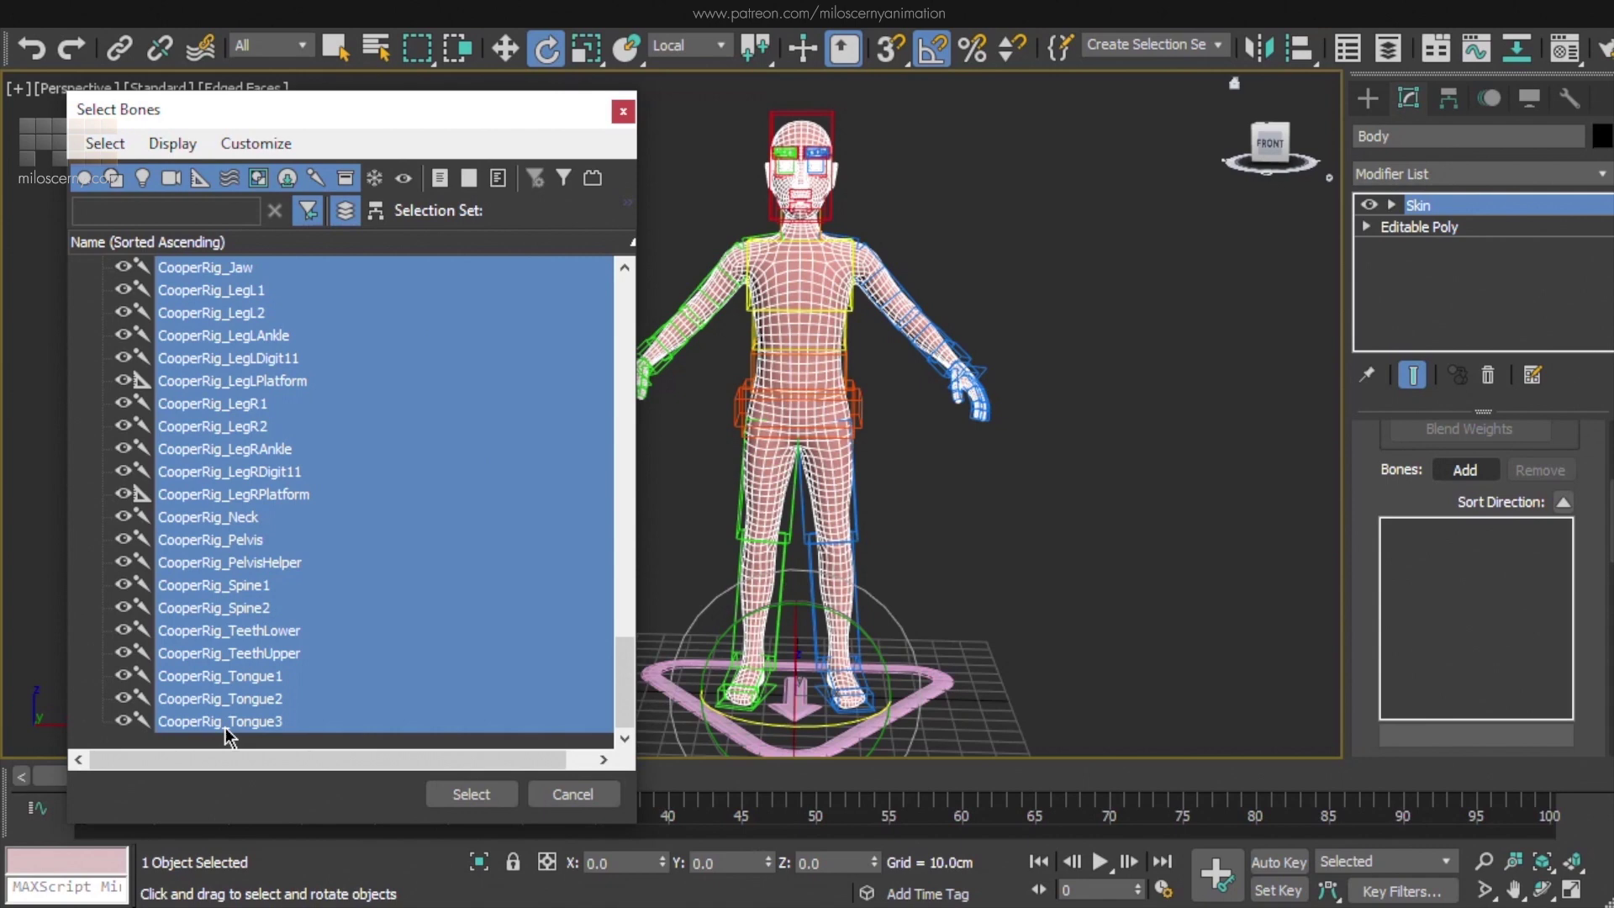
Exclude the arm IK targets from the selection and add the remaining rig objects as Skin bones
{"action": "scroll", "coordinate": [235, 496], "scroll_direction": "up", "scroll_amount": 6}
{"action": "scroll", "coordinate": [230, 488], "scroll_direction": "up", "scroll_amount": 6}
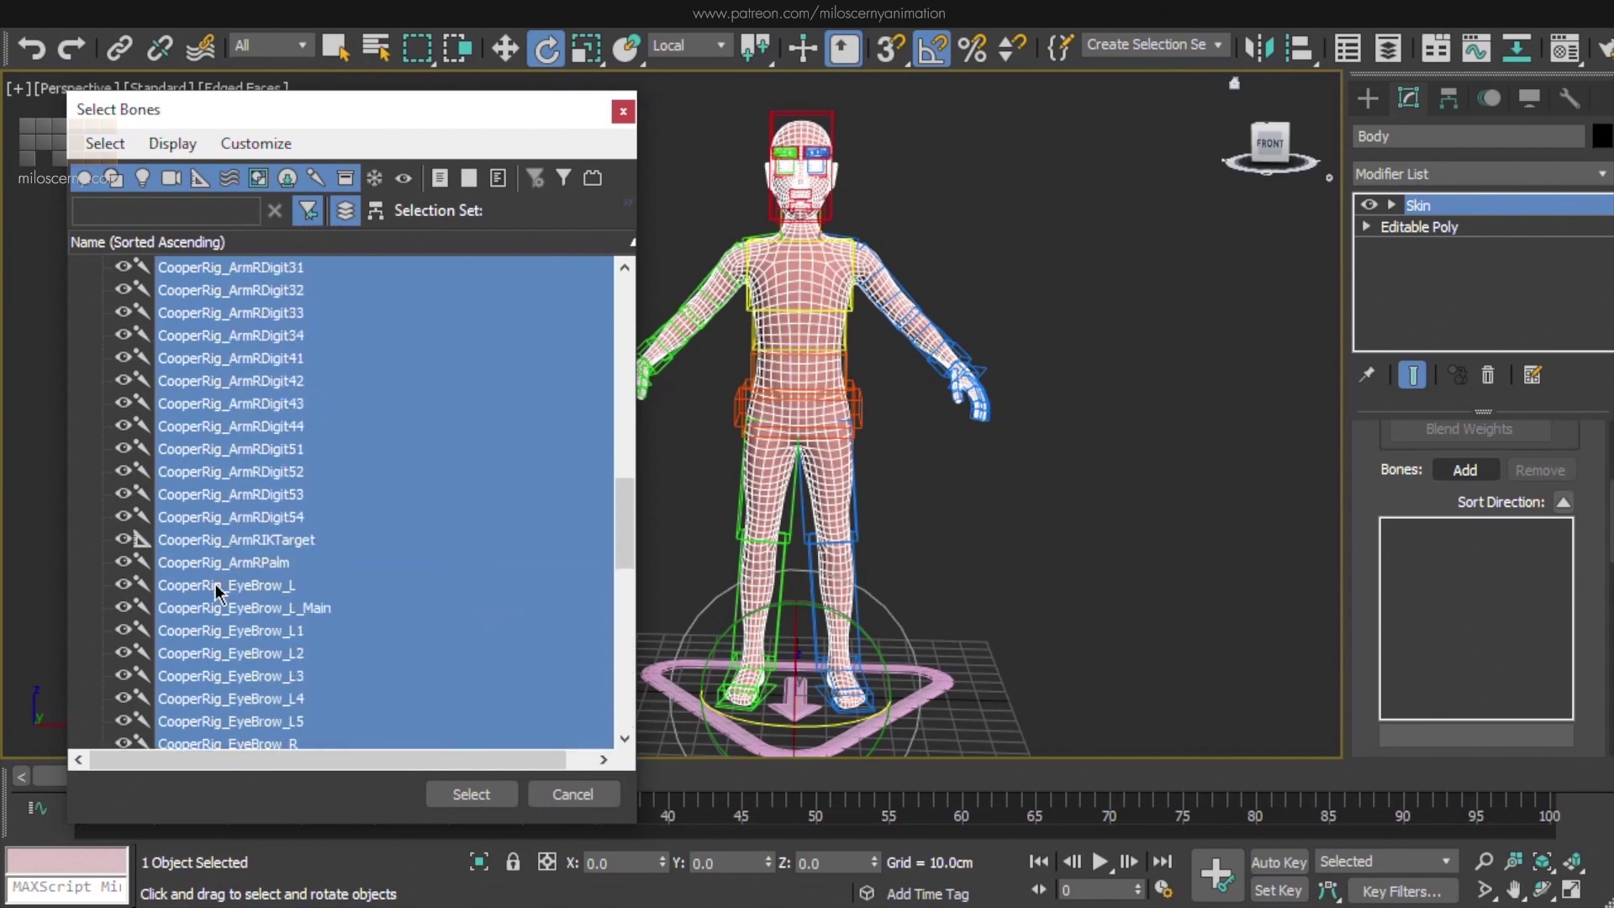
{"action": "left_click", "coordinate": [221, 539], "text": "ctrl"}
{"action": "scroll", "coordinate": [236, 526], "scroll_direction": "up", "scroll_amount": 8}
{"action": "left_click", "coordinate": [256, 451], "text": "ctrl"}
{"action": "scroll", "coordinate": [258, 456], "scroll_direction": "up", "scroll_amount": 3}
{"action": "scroll", "coordinate": [257, 458], "scroll_direction": "up", "scroll_amount": 5}
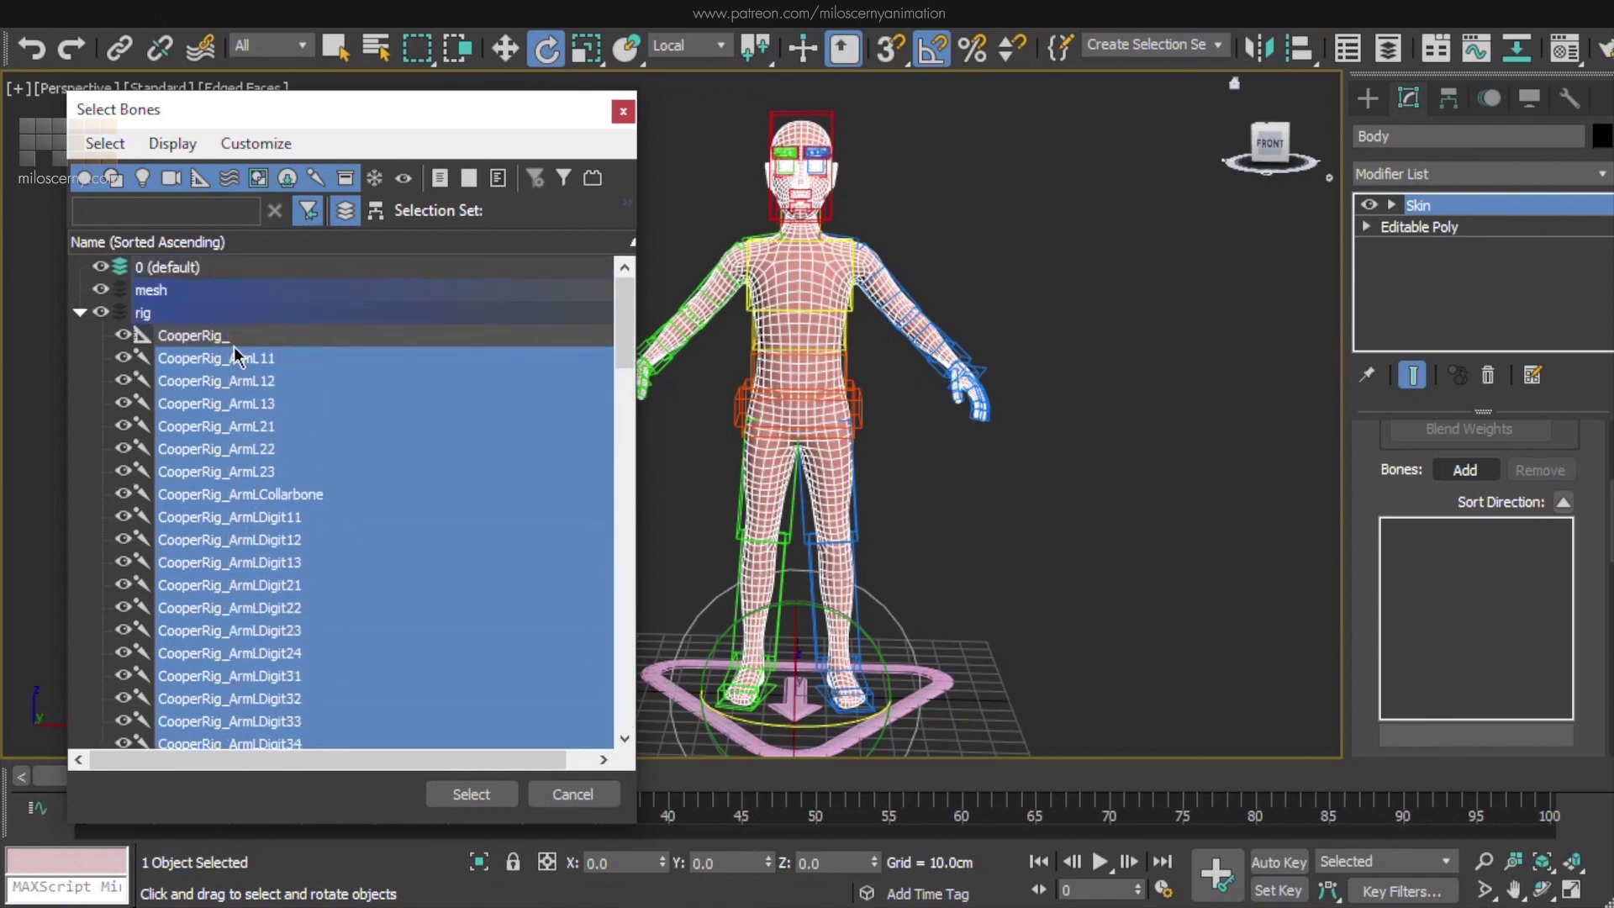
{"action": "left_click", "coordinate": [471, 793]}
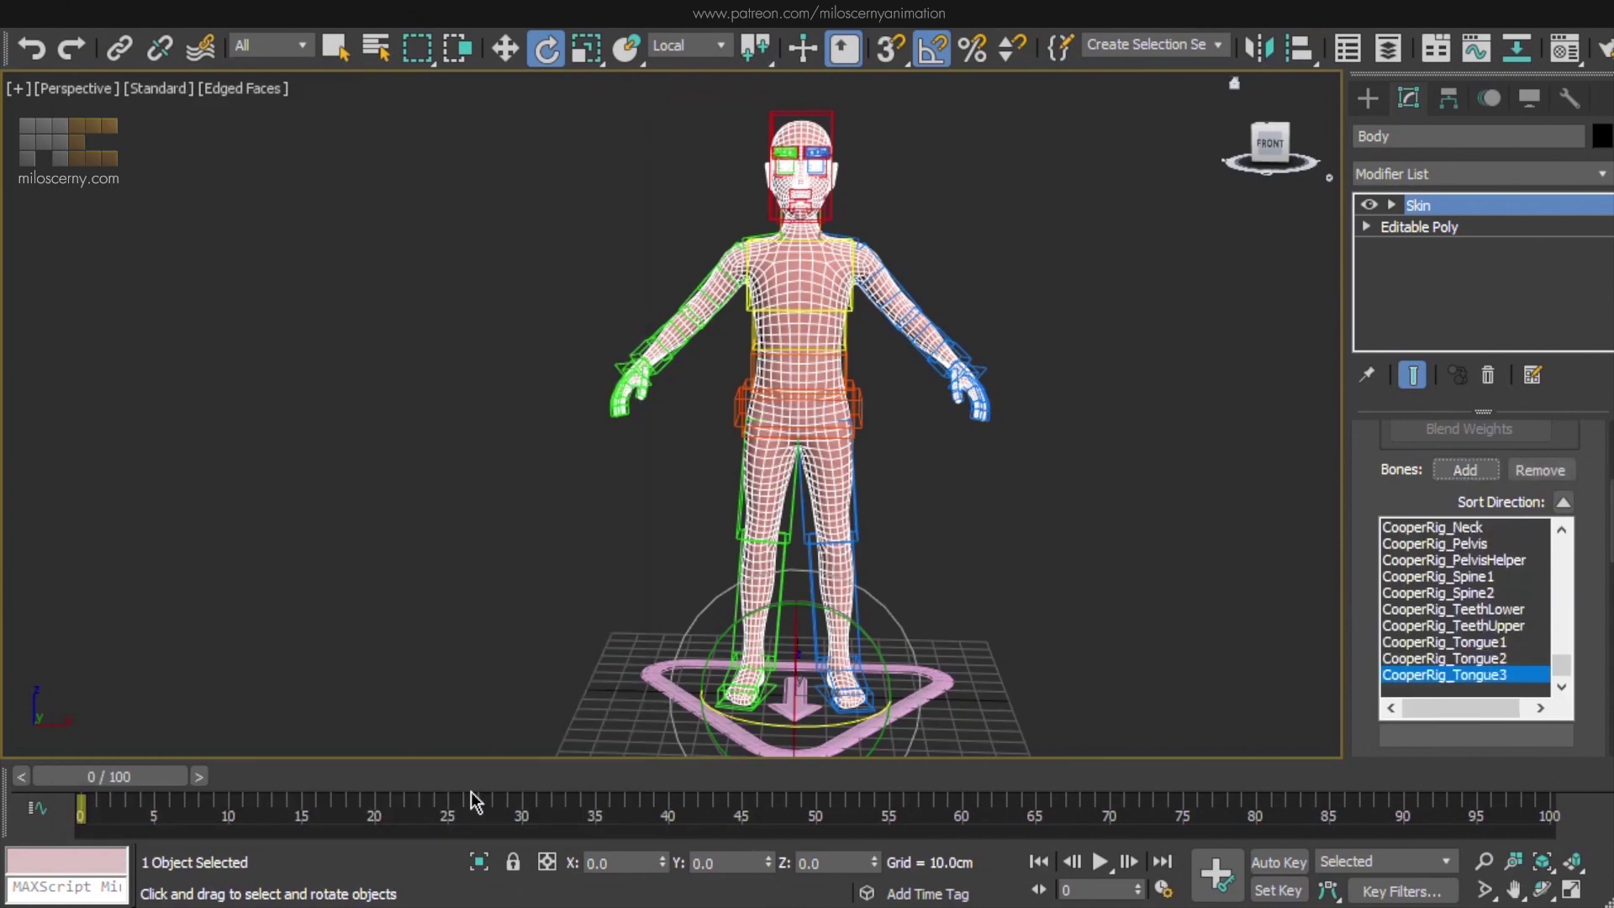
{"action": "scroll", "coordinate": [1382, 435], "scroll_direction": "up", "scroll_amount": 5}
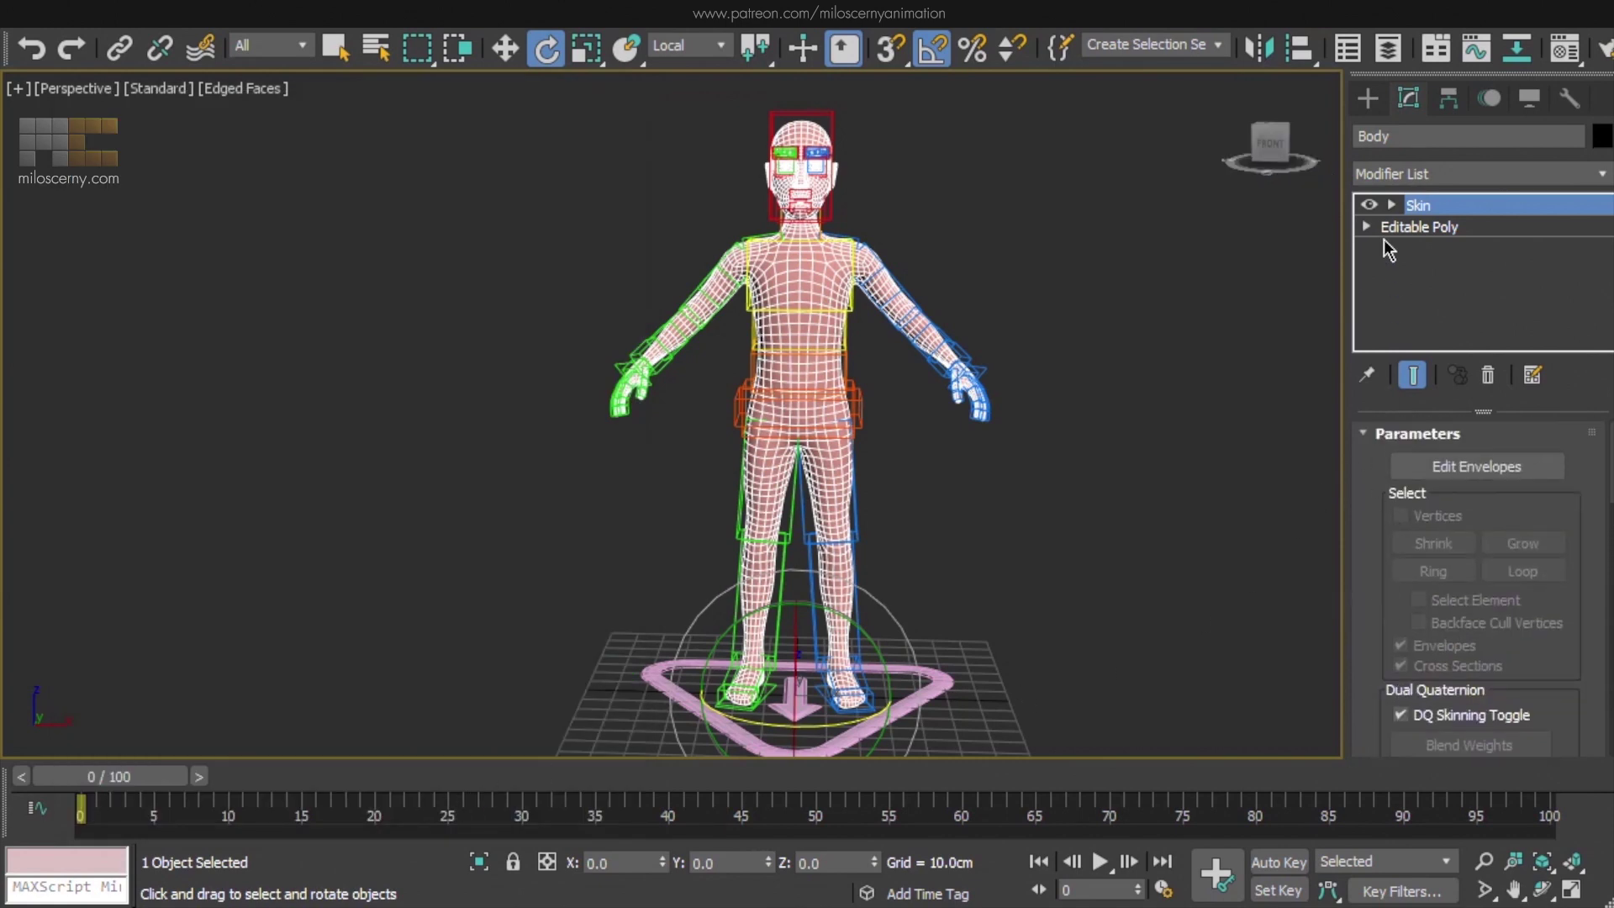
Try moving the left foot platform to test the body's deformation, cancelling the move
{"action": "left_click", "coordinate": [1015, 577]}
{"action": "key", "text": "w"}
{"action": "left_click", "coordinate": [857, 670]}
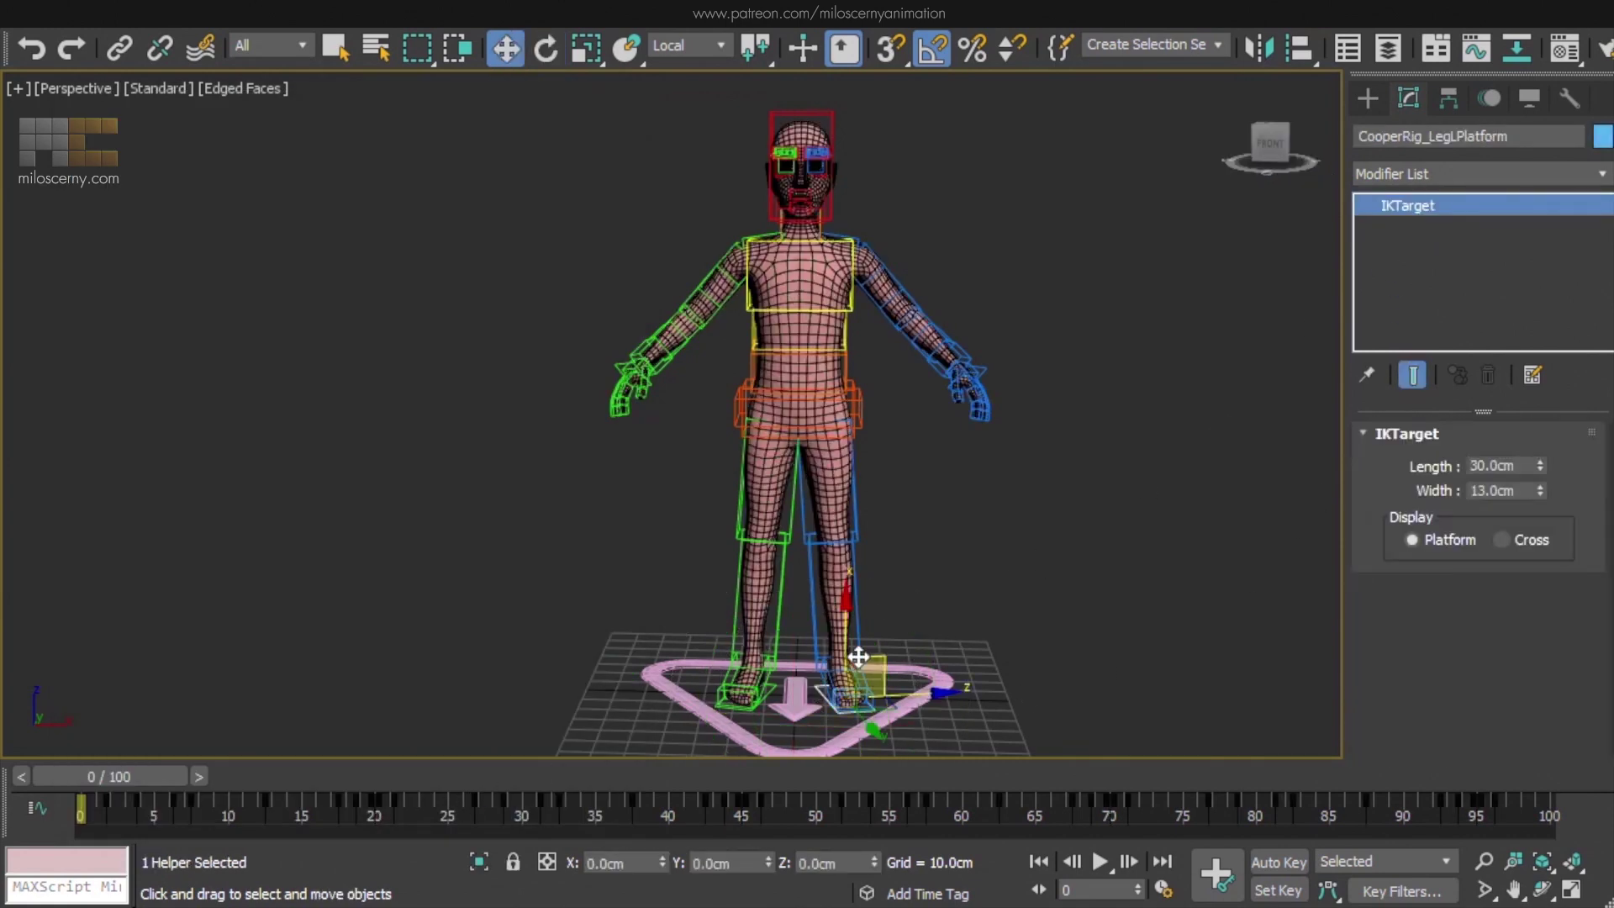
{"action": "left_click_drag", "start_coordinate": [857, 670], "coordinate": [956, 631]}
{"action": "right_click", "coordinate": [956, 630]}
Try rotating the left upper arm bone to test the skinning, cancelling the rotation and clearing the selection
{"action": "left_click", "coordinate": [879, 245]}
{"action": "key", "text": "e"}
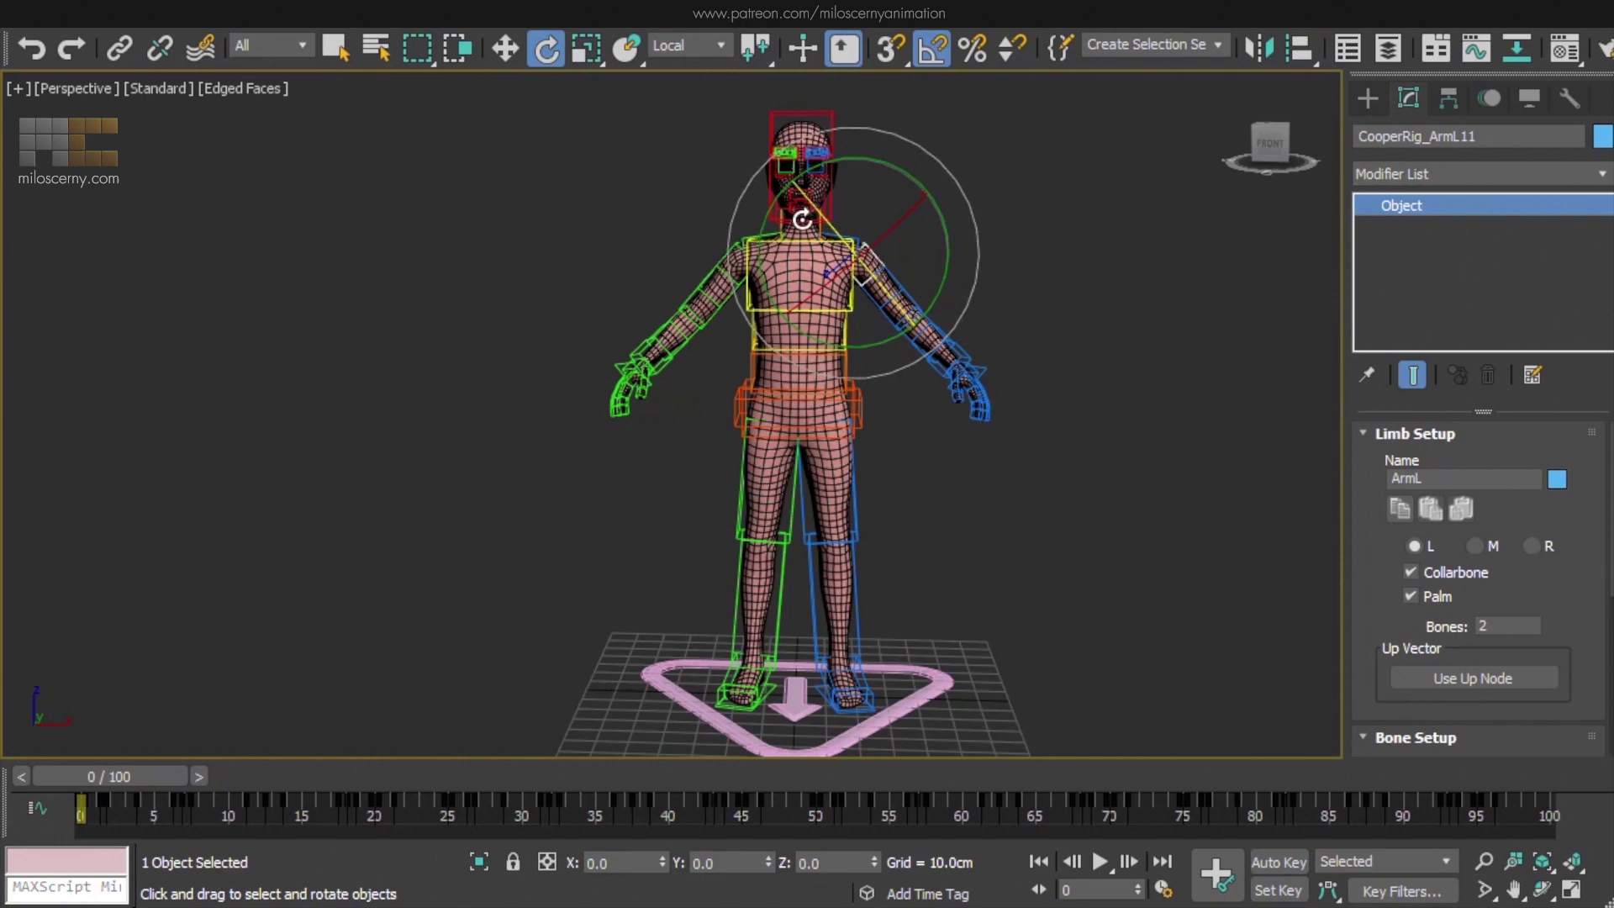
{"action": "left_click_drag", "start_coordinate": [879, 245], "coordinate": [729, 268]}
{"action": "right_click", "coordinate": [728, 268]}
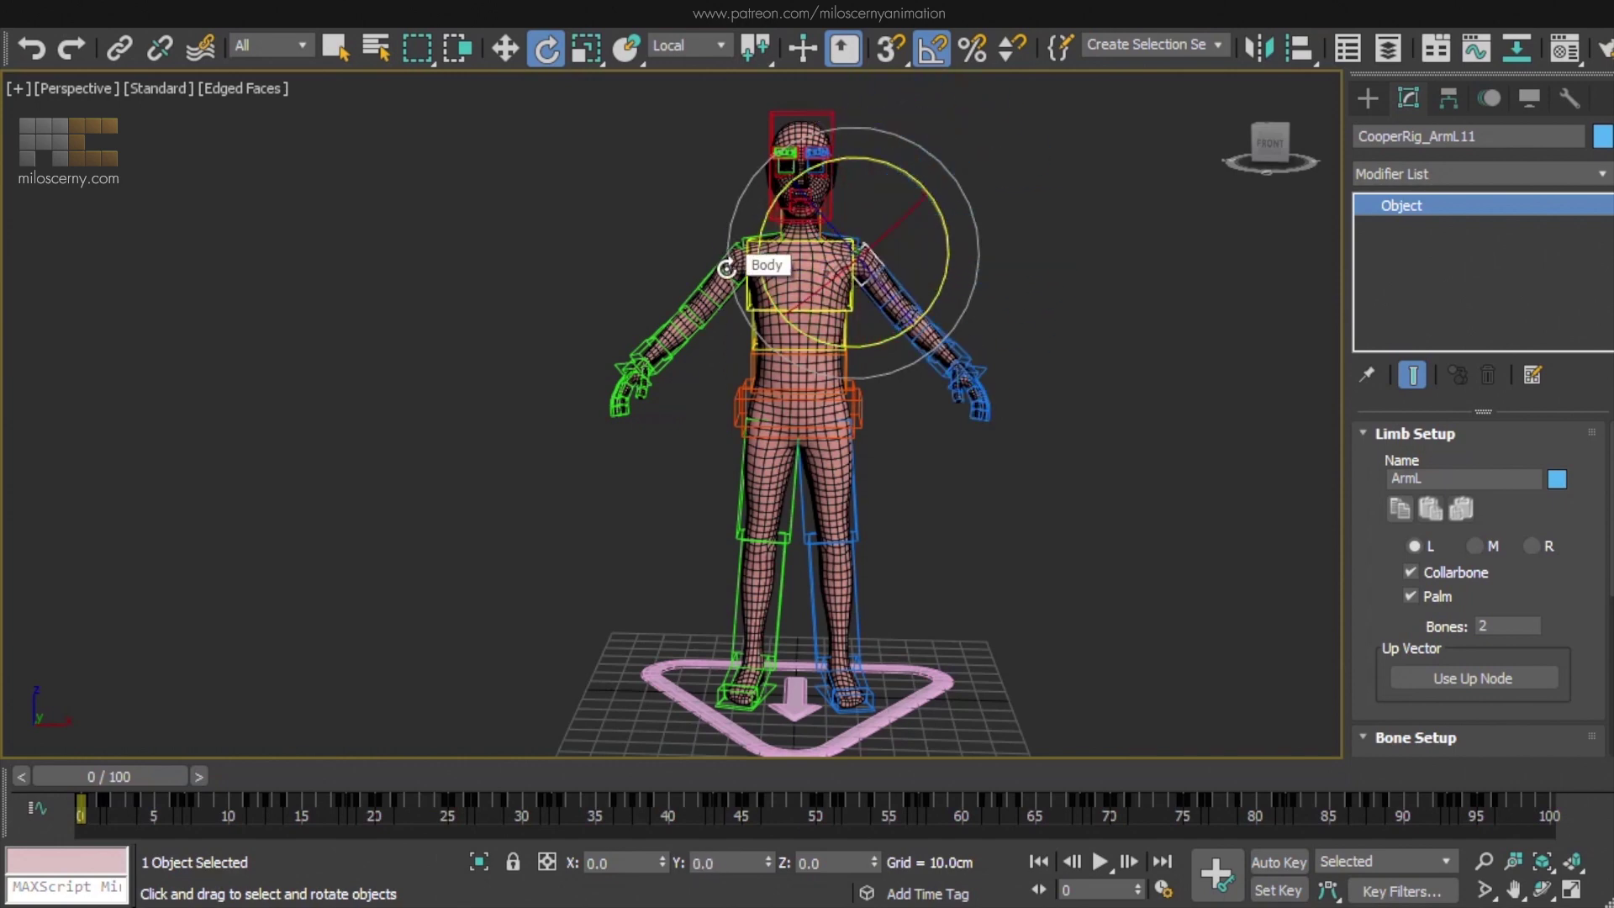
{"action": "left_click", "coordinate": [936, 492]}
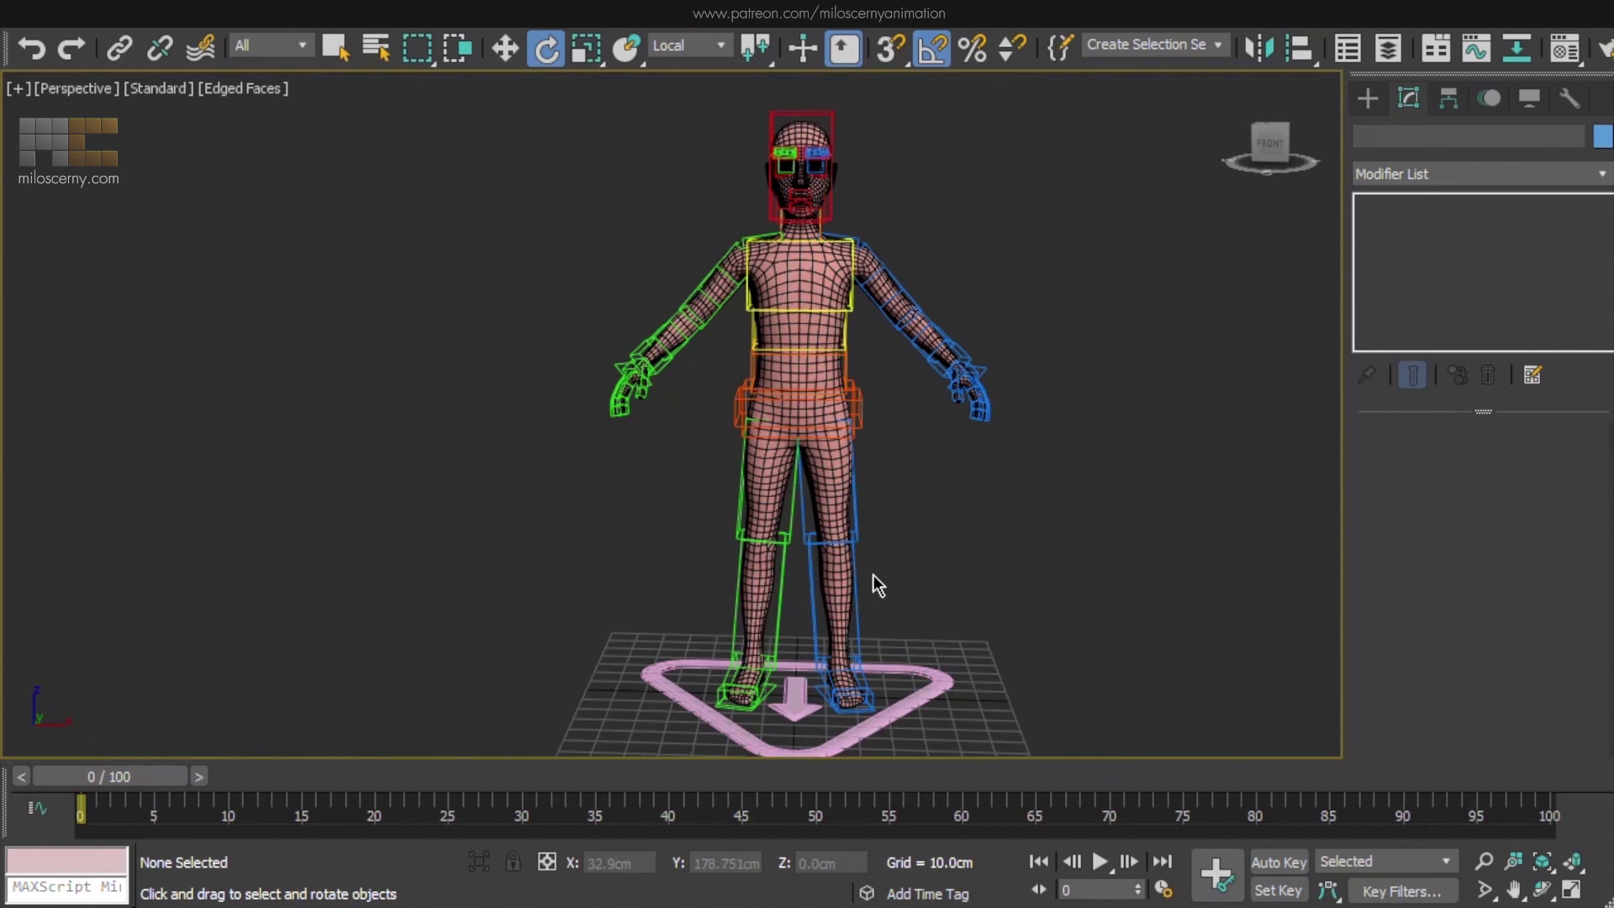
Select the left lower leg bone and delete the CATMotion Layer from the rig's Layer Manager
{"action": "left_click", "coordinate": [851, 588]}
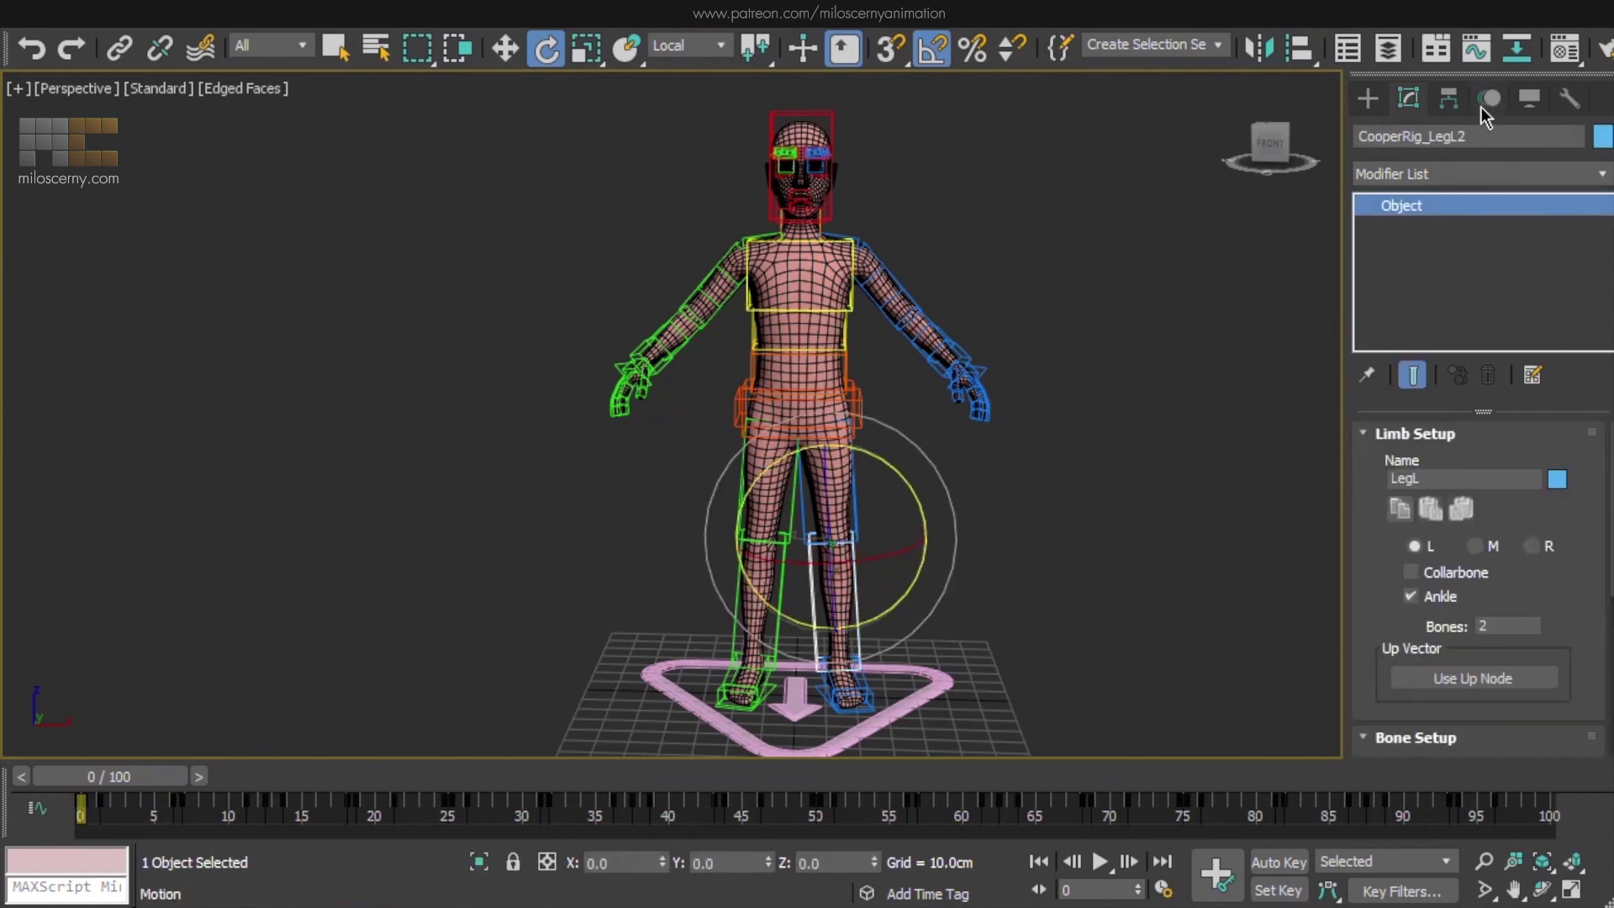
{"action": "left_click", "coordinate": [1489, 100]}
{"action": "left_click_drag", "start_coordinate": [1369, 565], "coordinate": [1387, 159]}
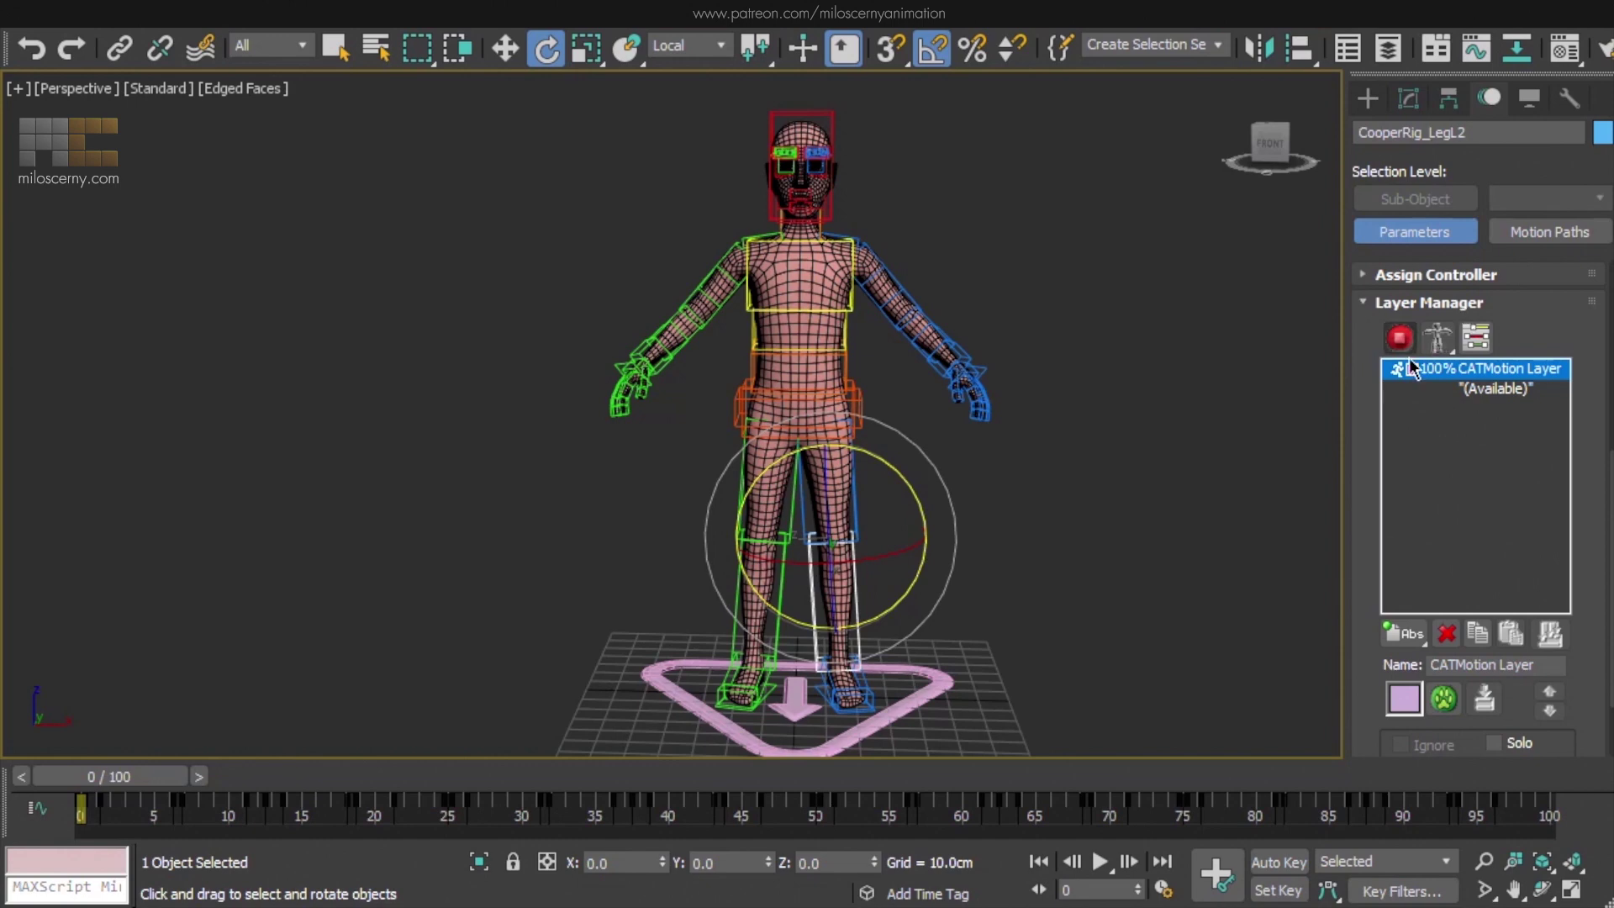
{"action": "left_click", "coordinate": [1448, 635]}
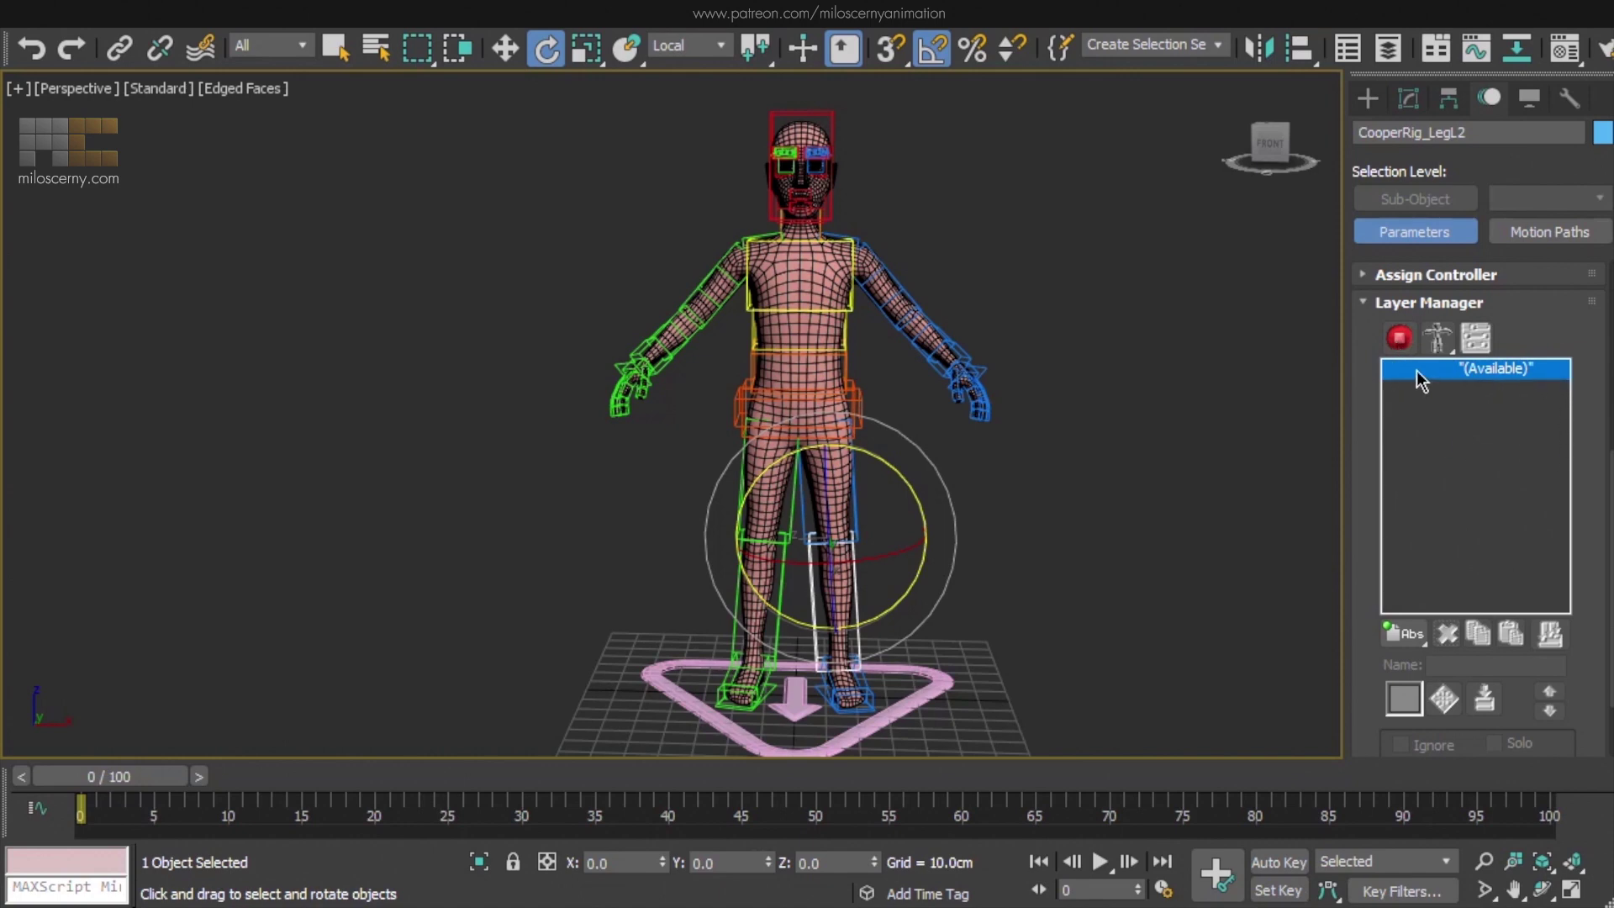
Add an absolute animation layer to the CAT rig and switch it from Setup to Animation mode
{"action": "left_click_drag", "start_coordinate": [1402, 633], "coordinate": [1403, 670]}
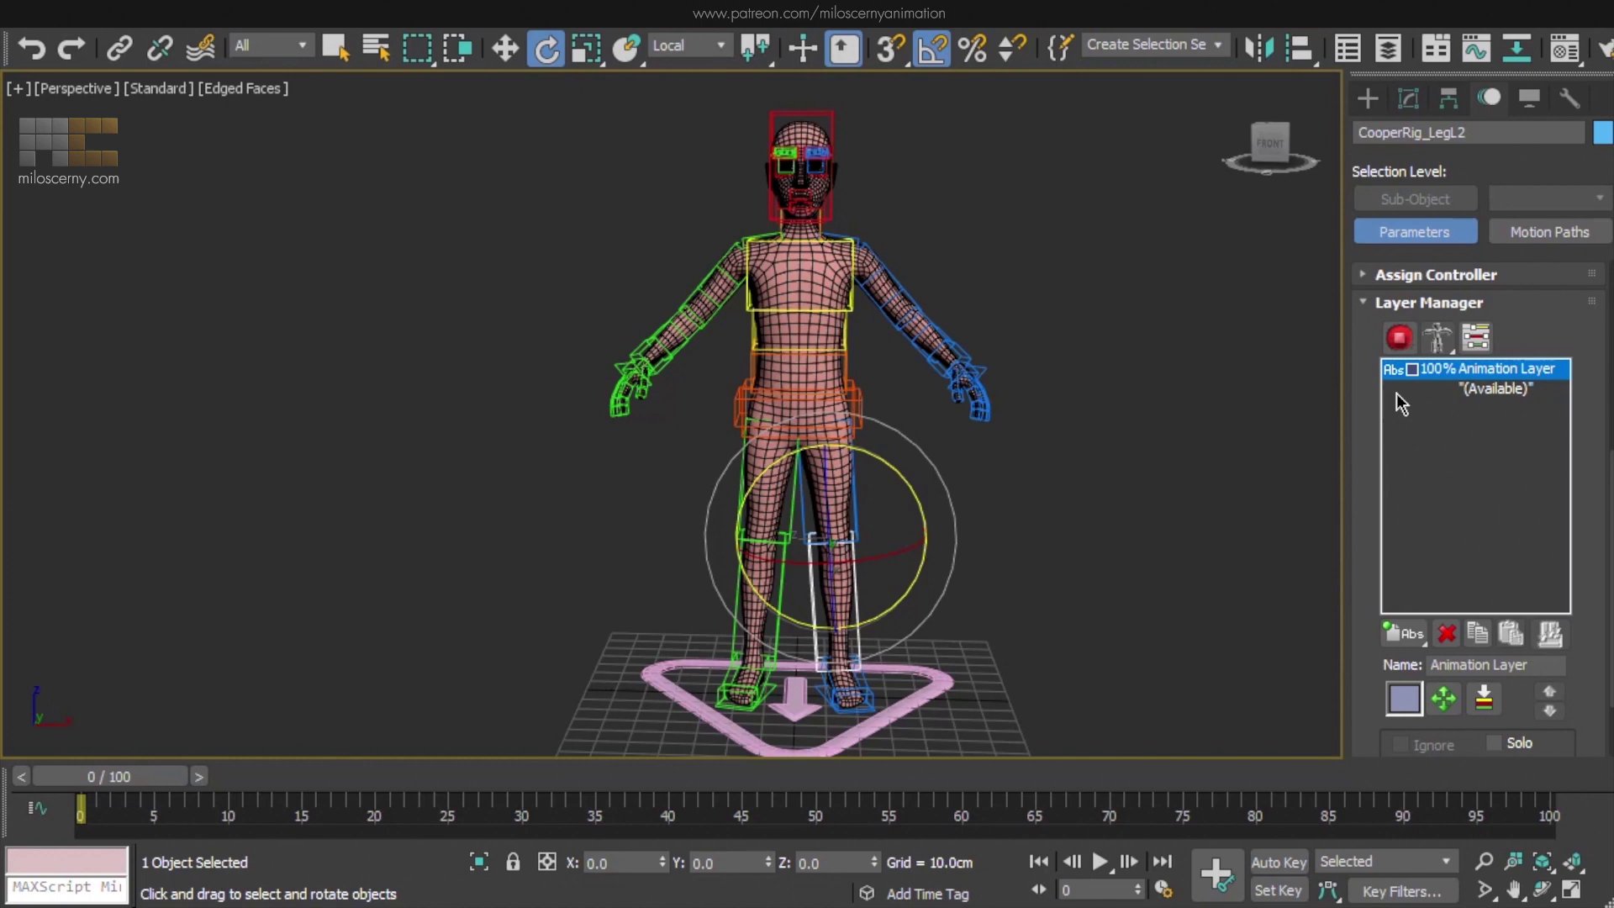
{"action": "left_click", "coordinate": [1397, 338]}
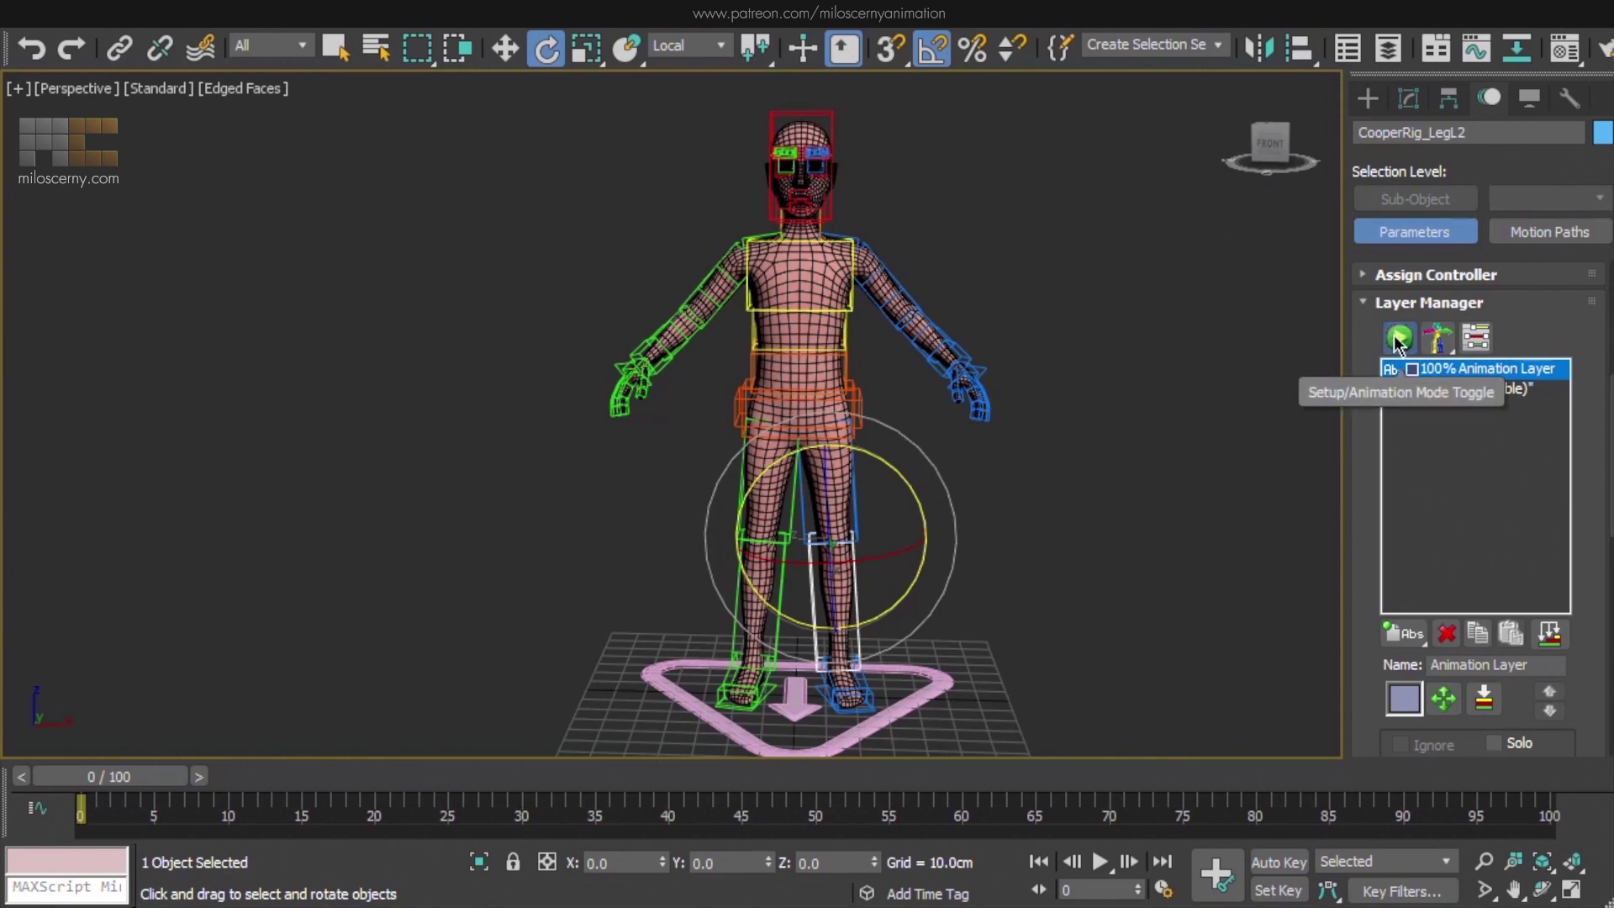
Rename the CAT rig's animation layer as "skin test", leaving the rig in Animation mode
{"action": "left_click", "coordinate": [1399, 337]}
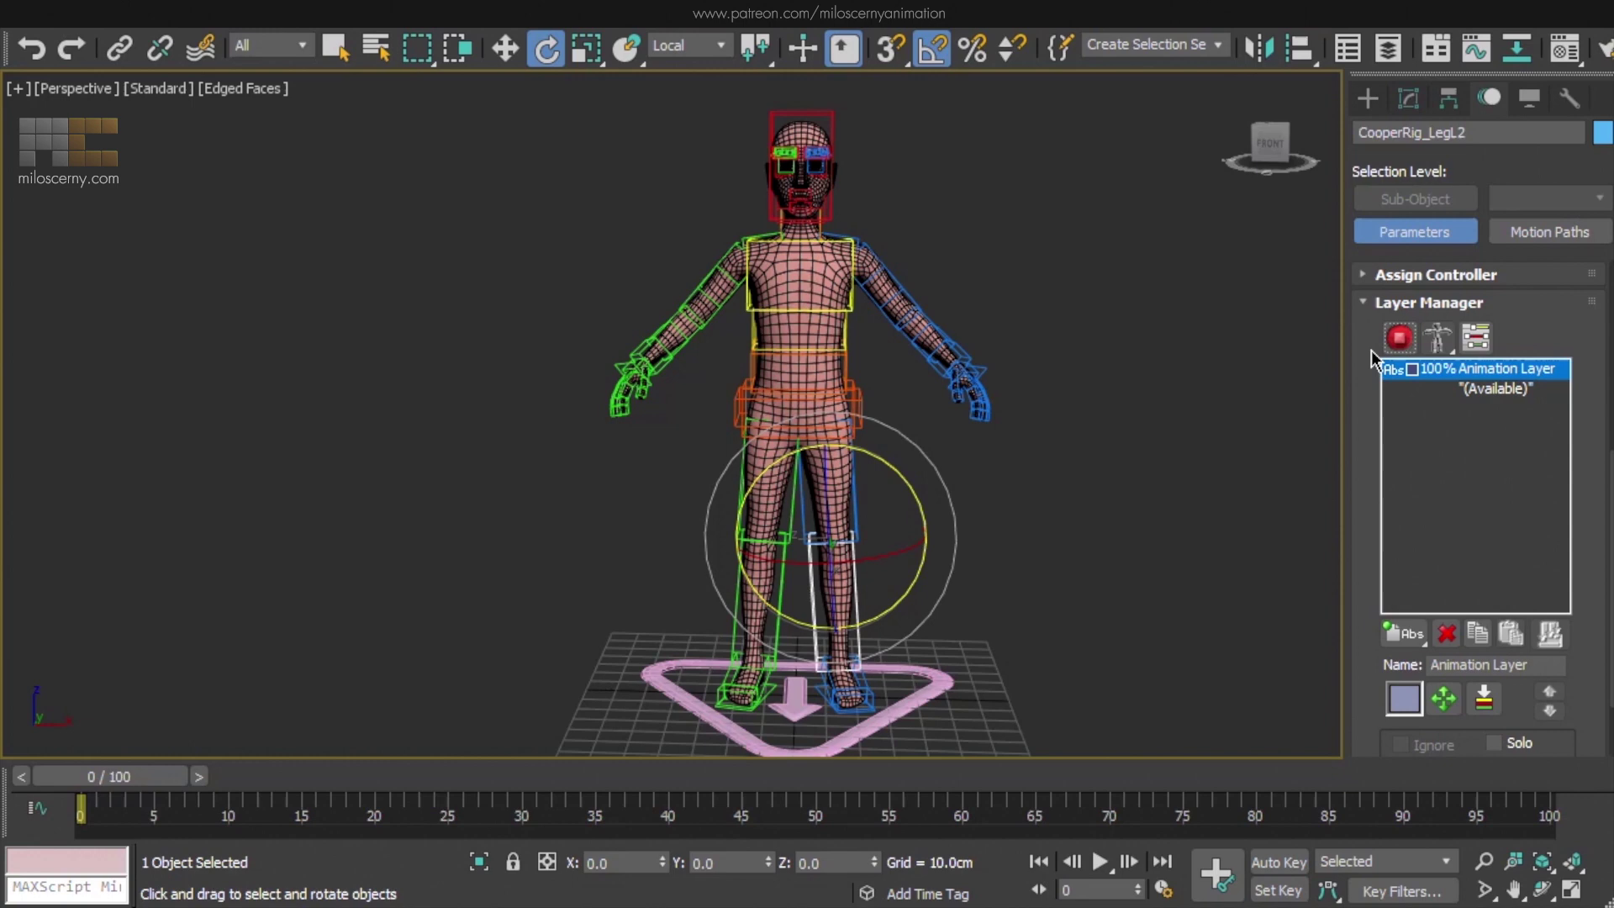
{"action": "left_click", "coordinate": [1399, 337]}
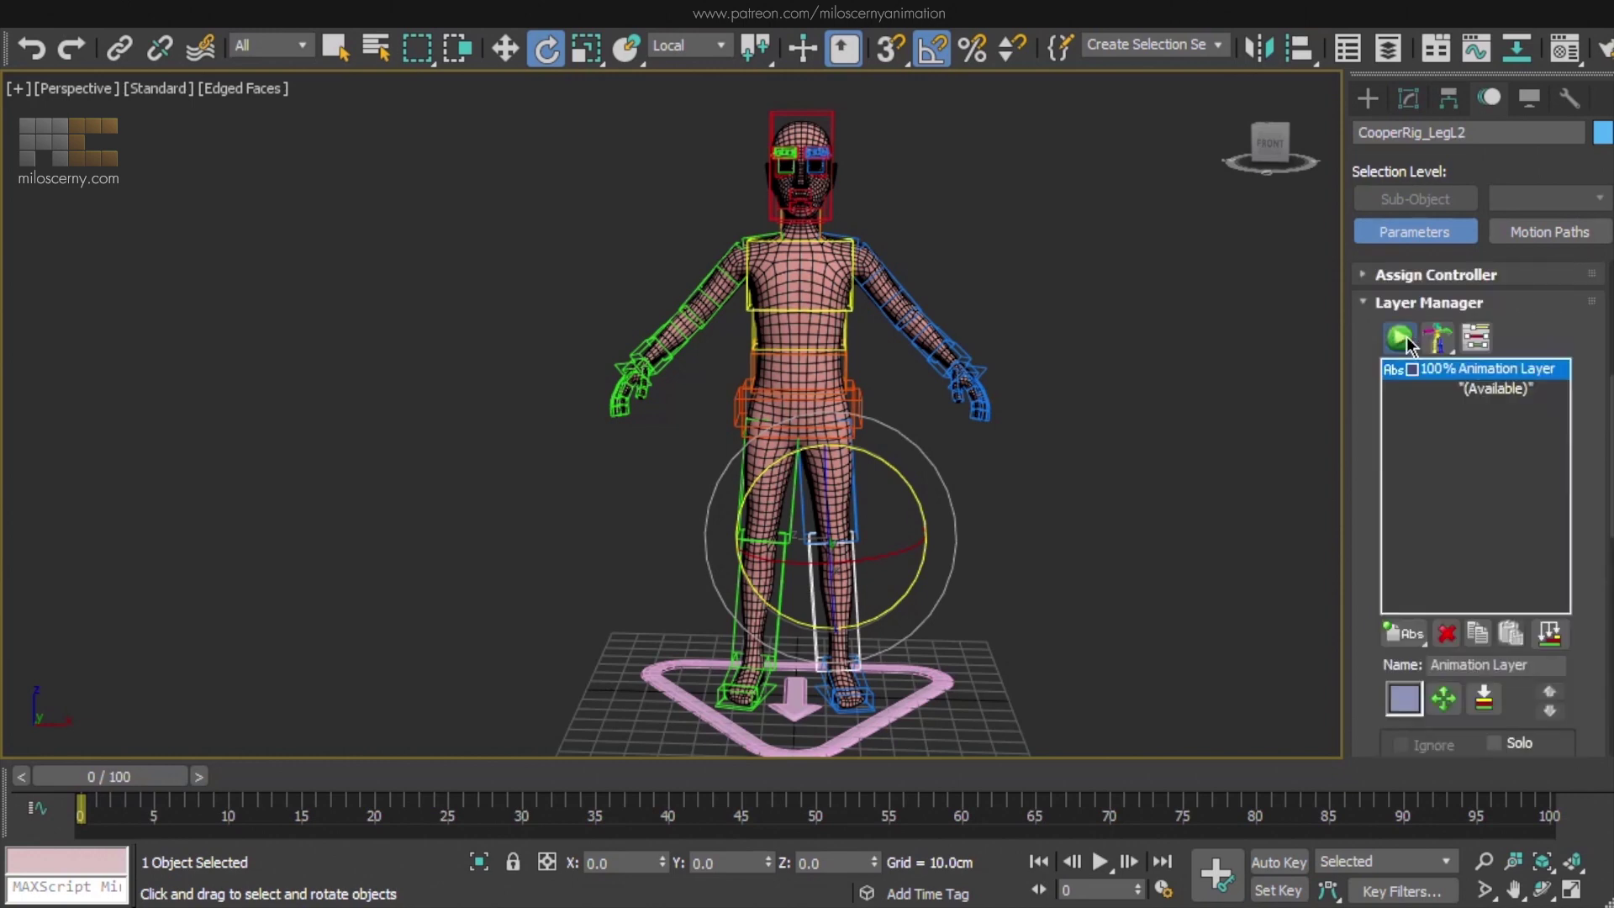
{"action": "left_click", "coordinate": [1513, 665]}
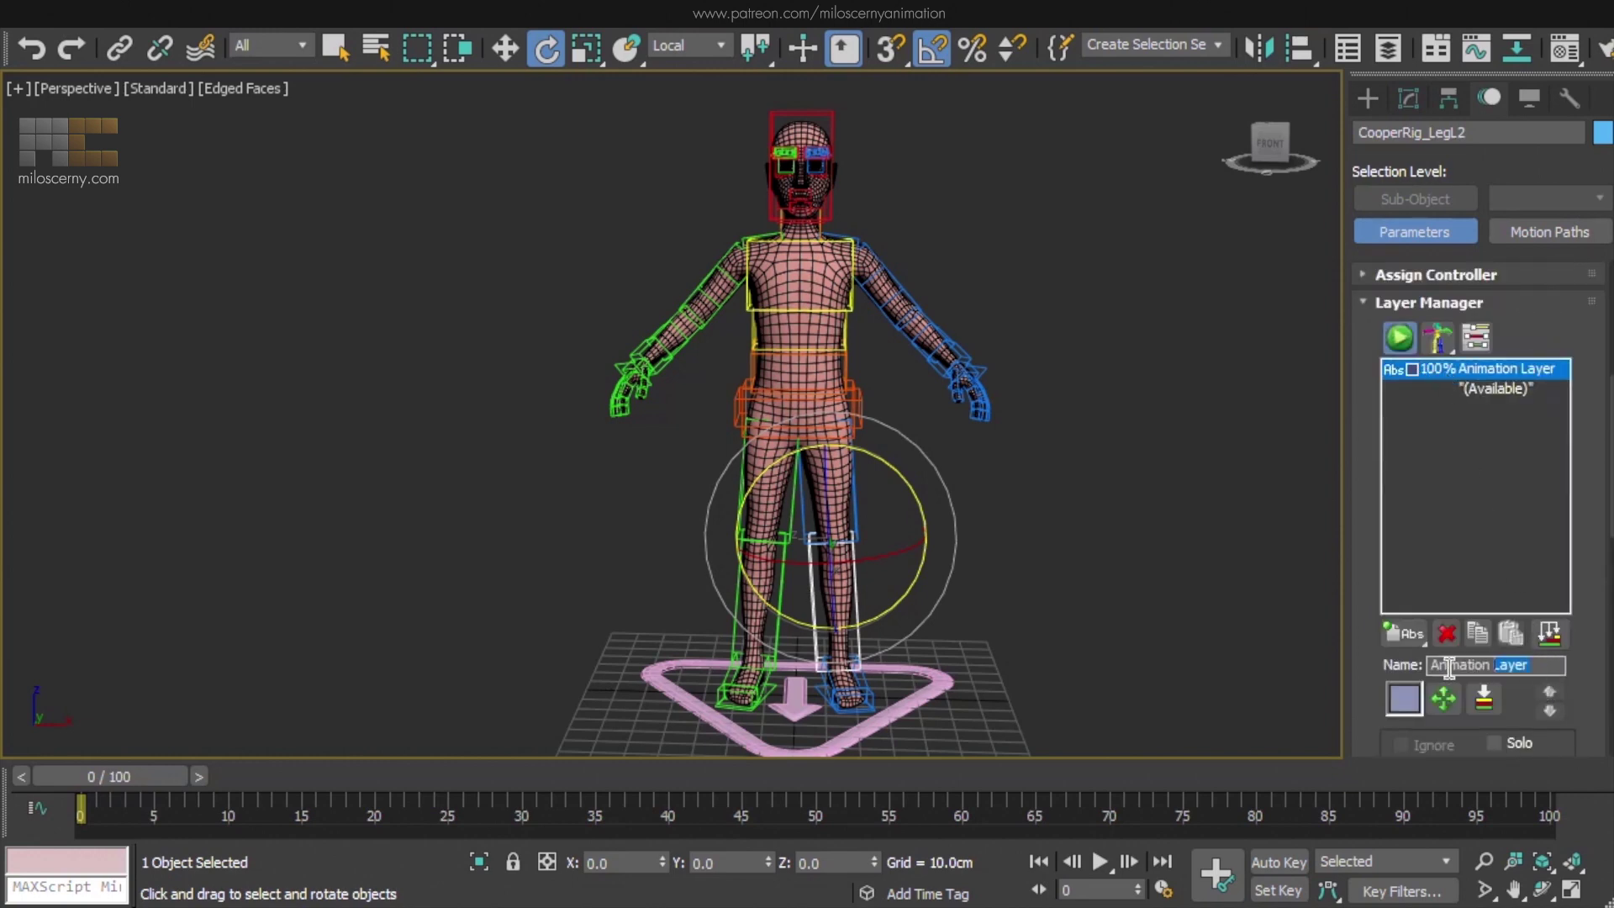
{"action": "type", "text": "skin test"}
{"action": "key", "text": "Return"}
{"action": "scroll", "coordinate": [794, 435], "scroll_direction": "up", "scroll_amount": 1}
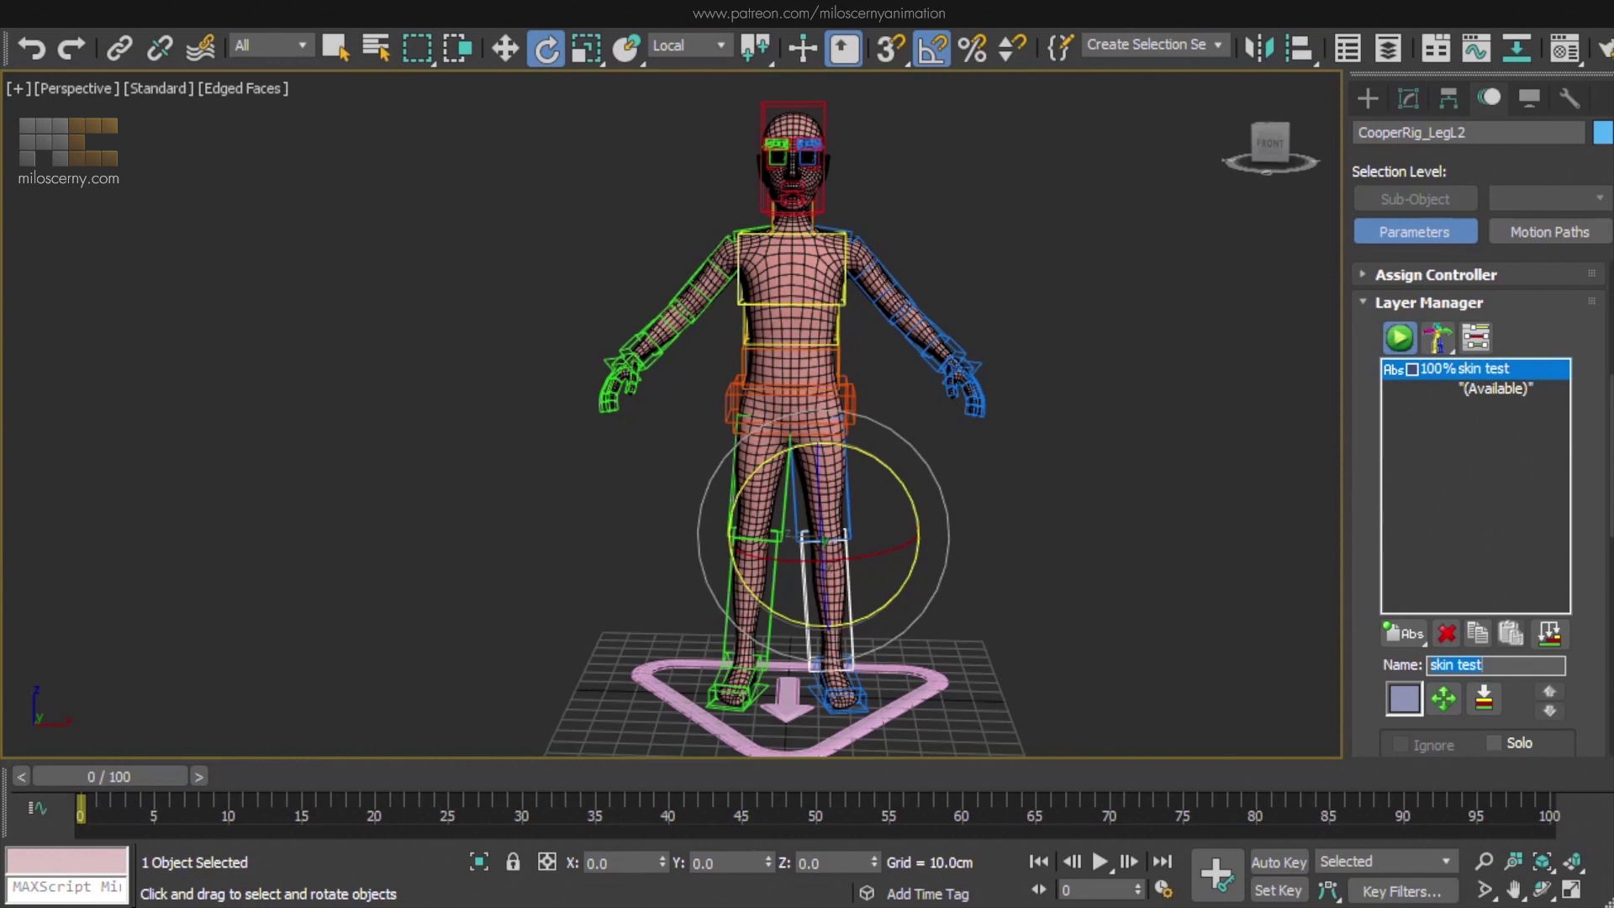
{"action": "left_click", "coordinate": [828, 694]}
{"action": "key", "text": "w"}
{"action": "left_click", "coordinate": [723, 709], "text": "ctrl"}
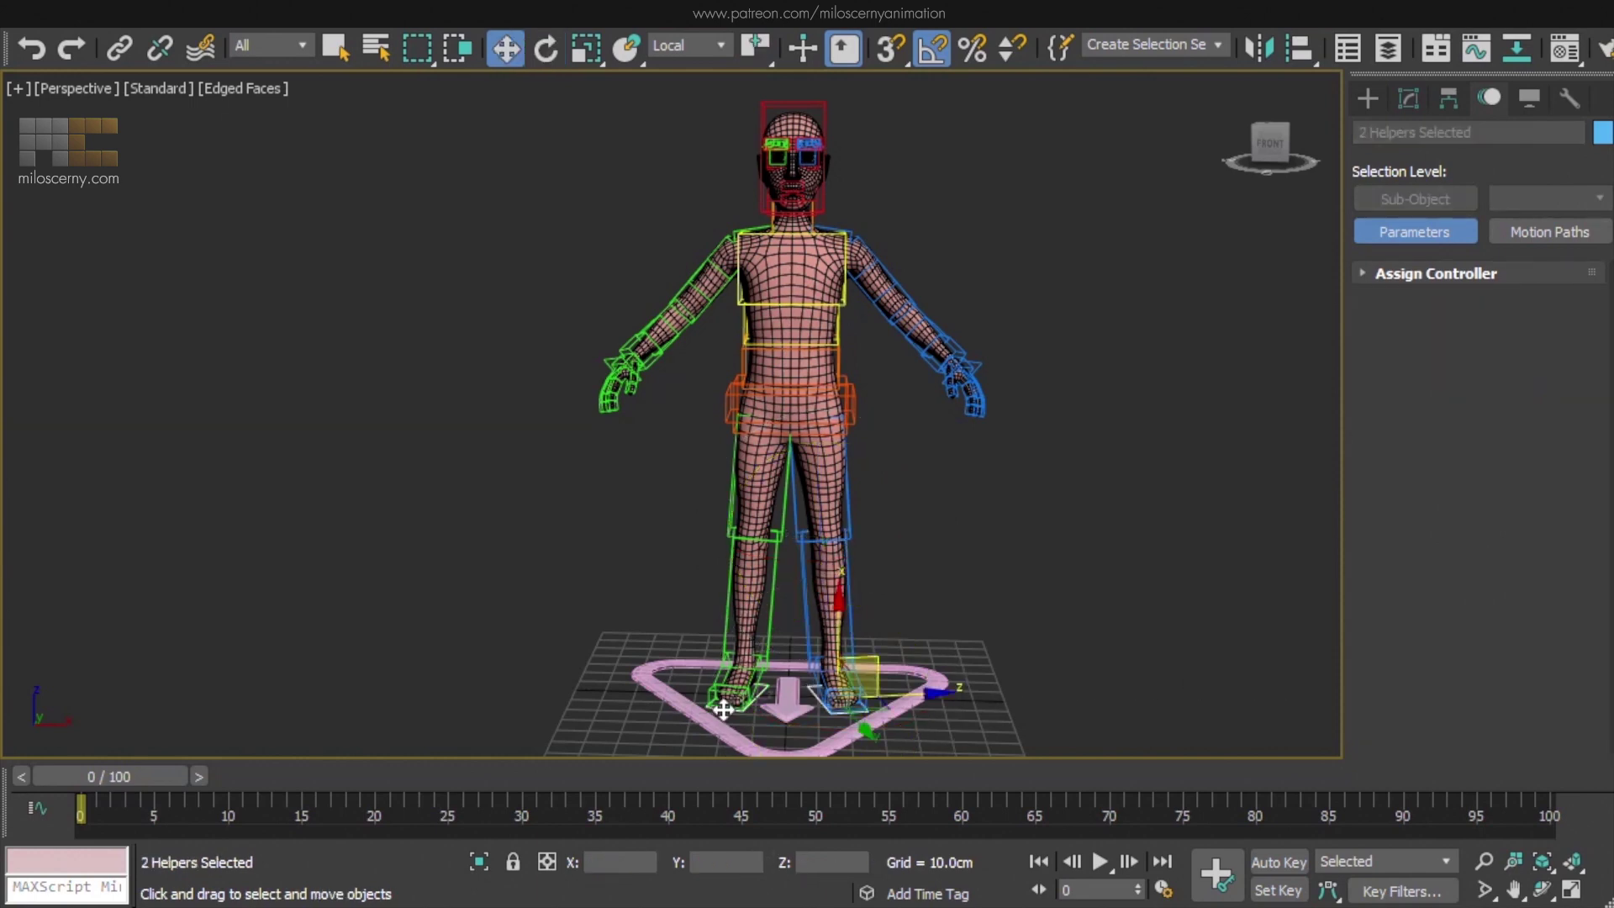
{"action": "middle_click_drag", "start_coordinate": [858, 685], "coordinate": [1005, 627], "text": "alt"}
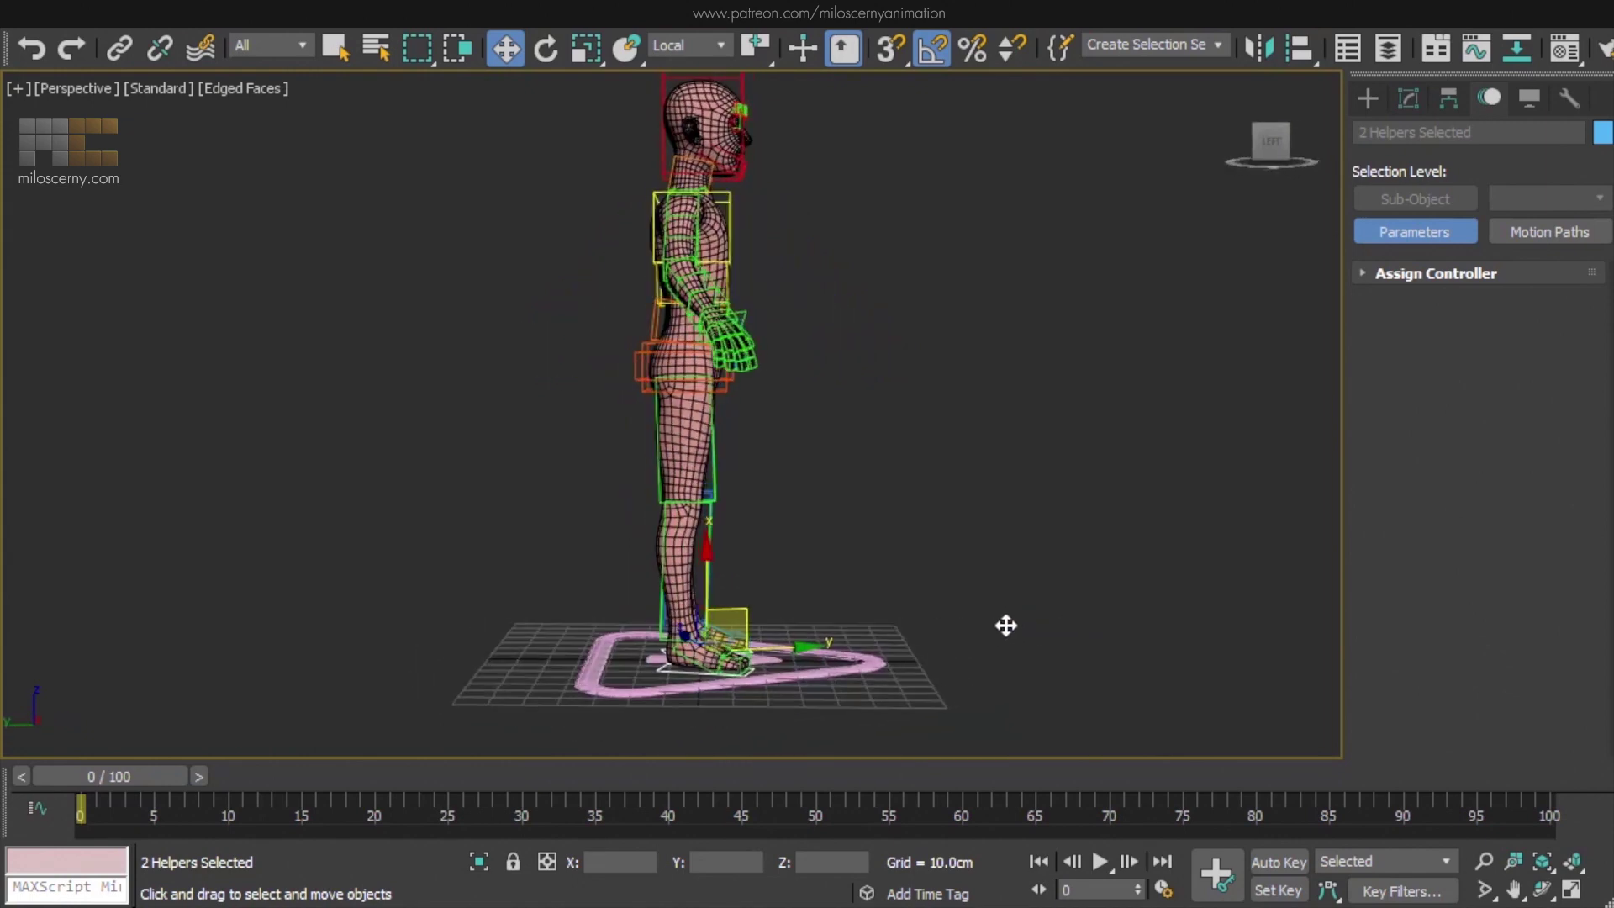
Select the whole rig hierarchy from the pelvis plus both foot platforms and both hand helpers, and turn on Auto Key at frame 0
{"action": "double_click", "coordinate": [641, 341]}
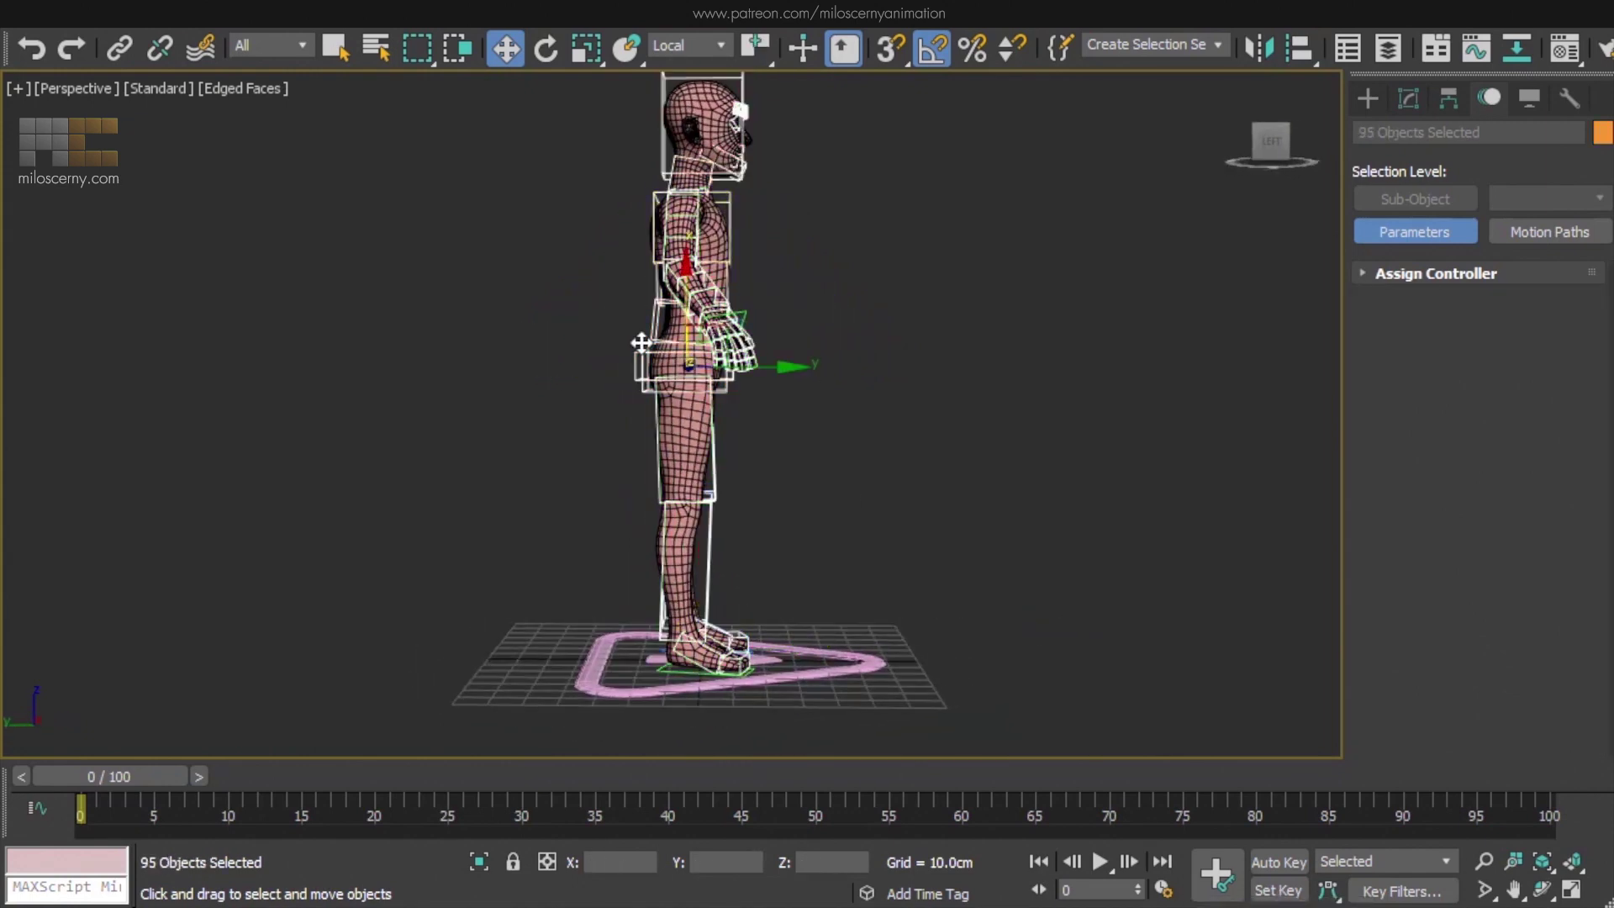
{"action": "middle_click_drag", "start_coordinate": [653, 352], "coordinate": [586, 456], "text": "alt"}
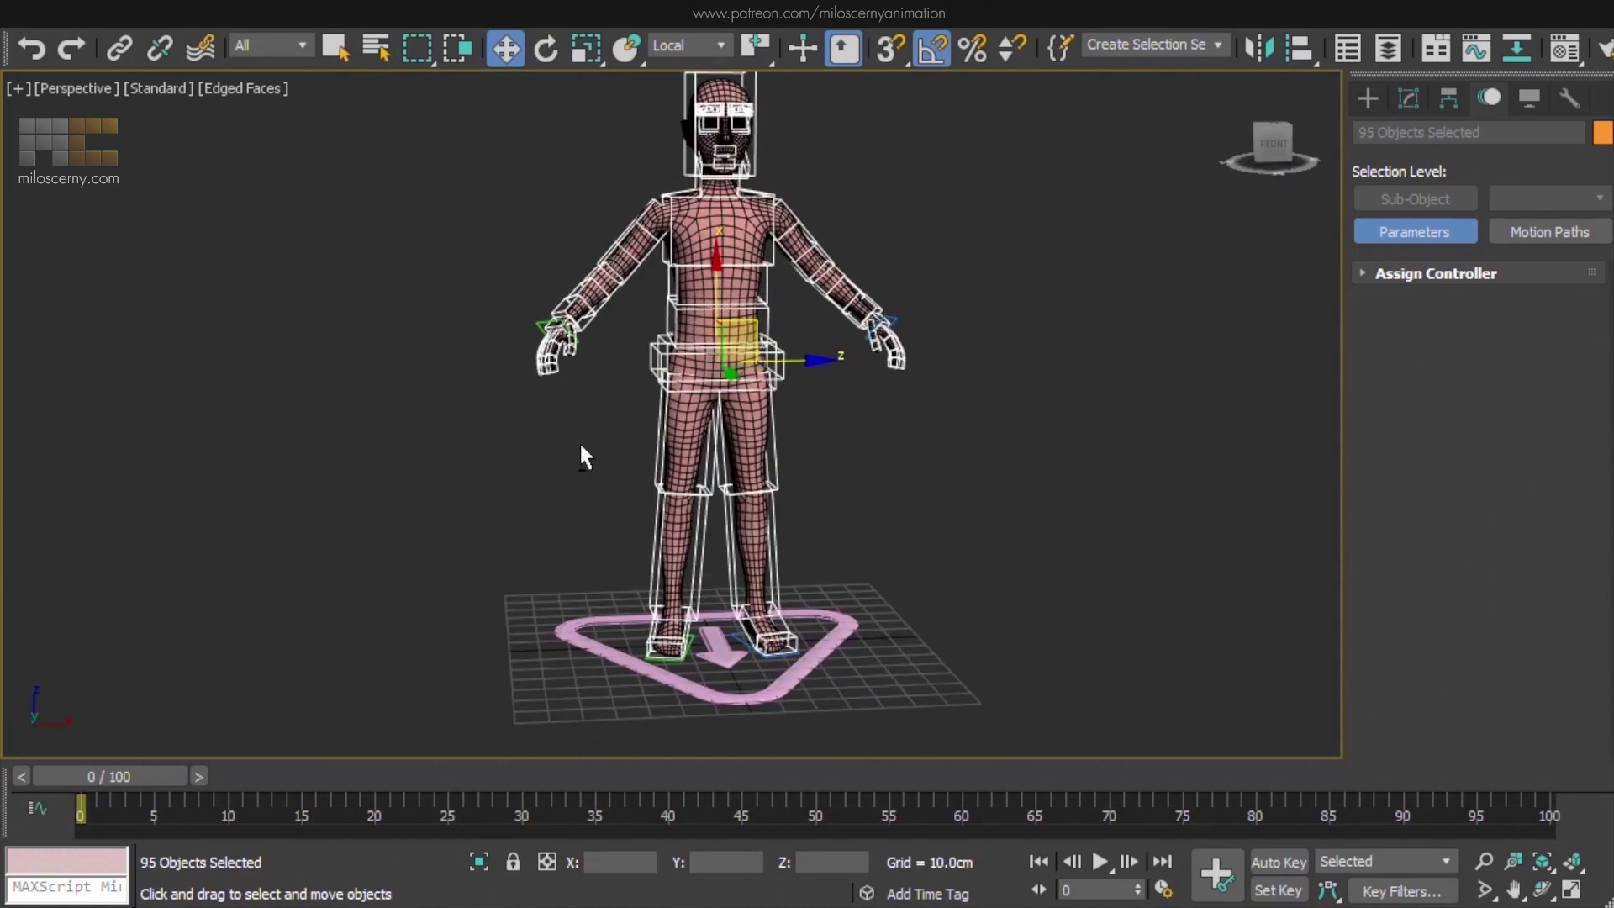
{"action": "left_click", "coordinate": [696, 640], "text": "ctrl"}
{"action": "left_click", "coordinate": [737, 639], "text": "ctrl"}
{"action": "left_click", "coordinate": [553, 324], "text": "ctrl"}
{"action": "left_click", "coordinate": [882, 317], "text": "ctrl"}
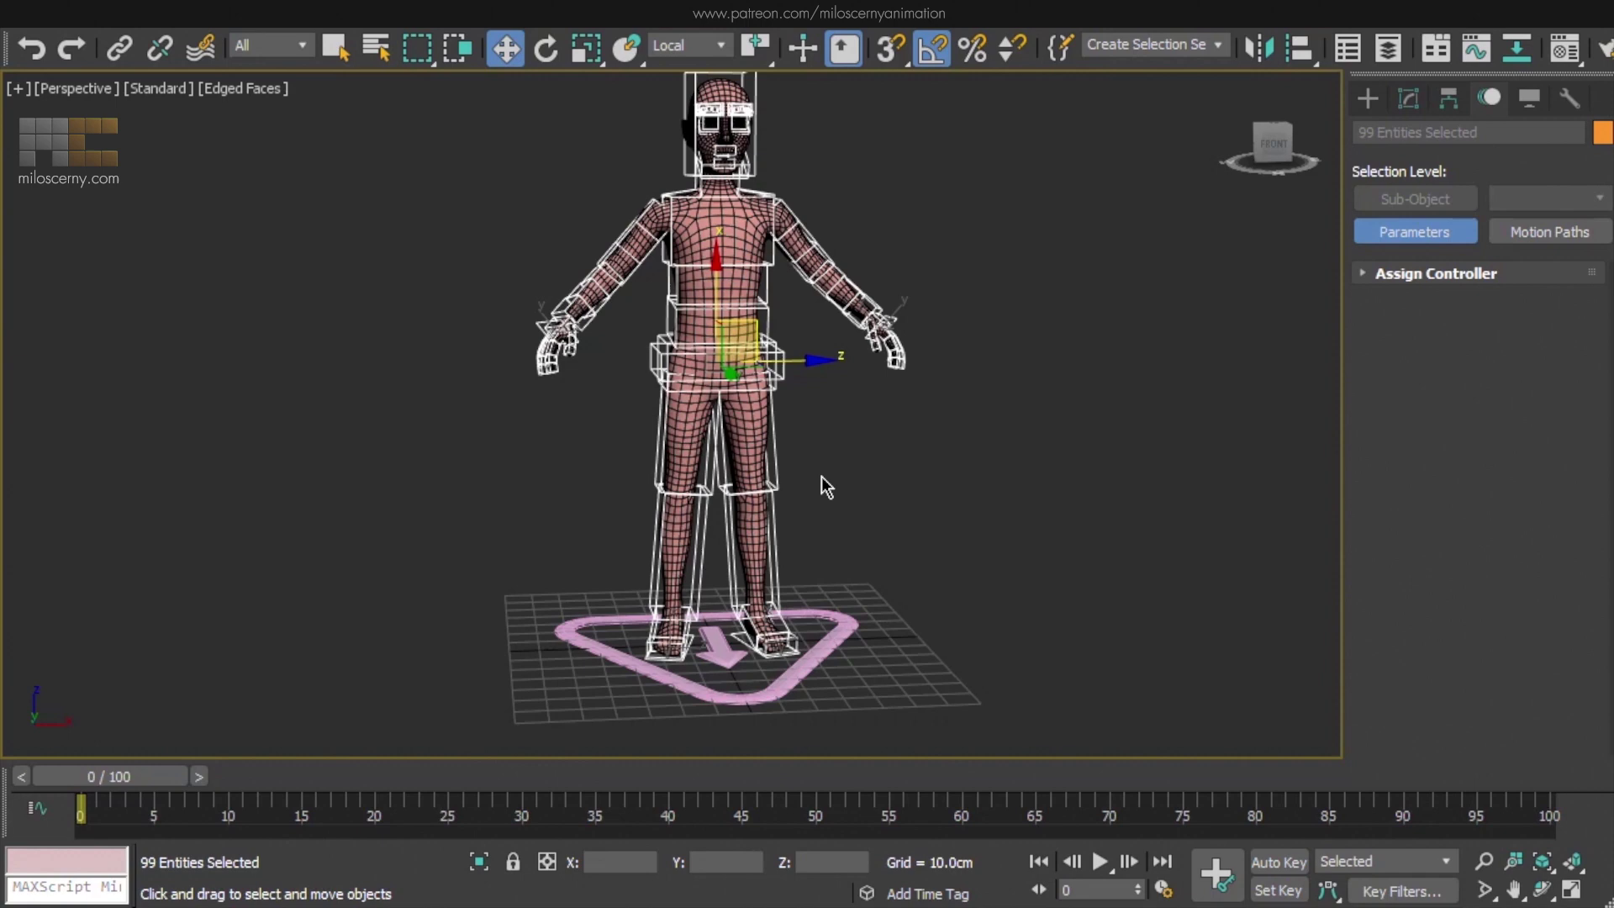
{"action": "left_click", "coordinate": [1275, 861]}
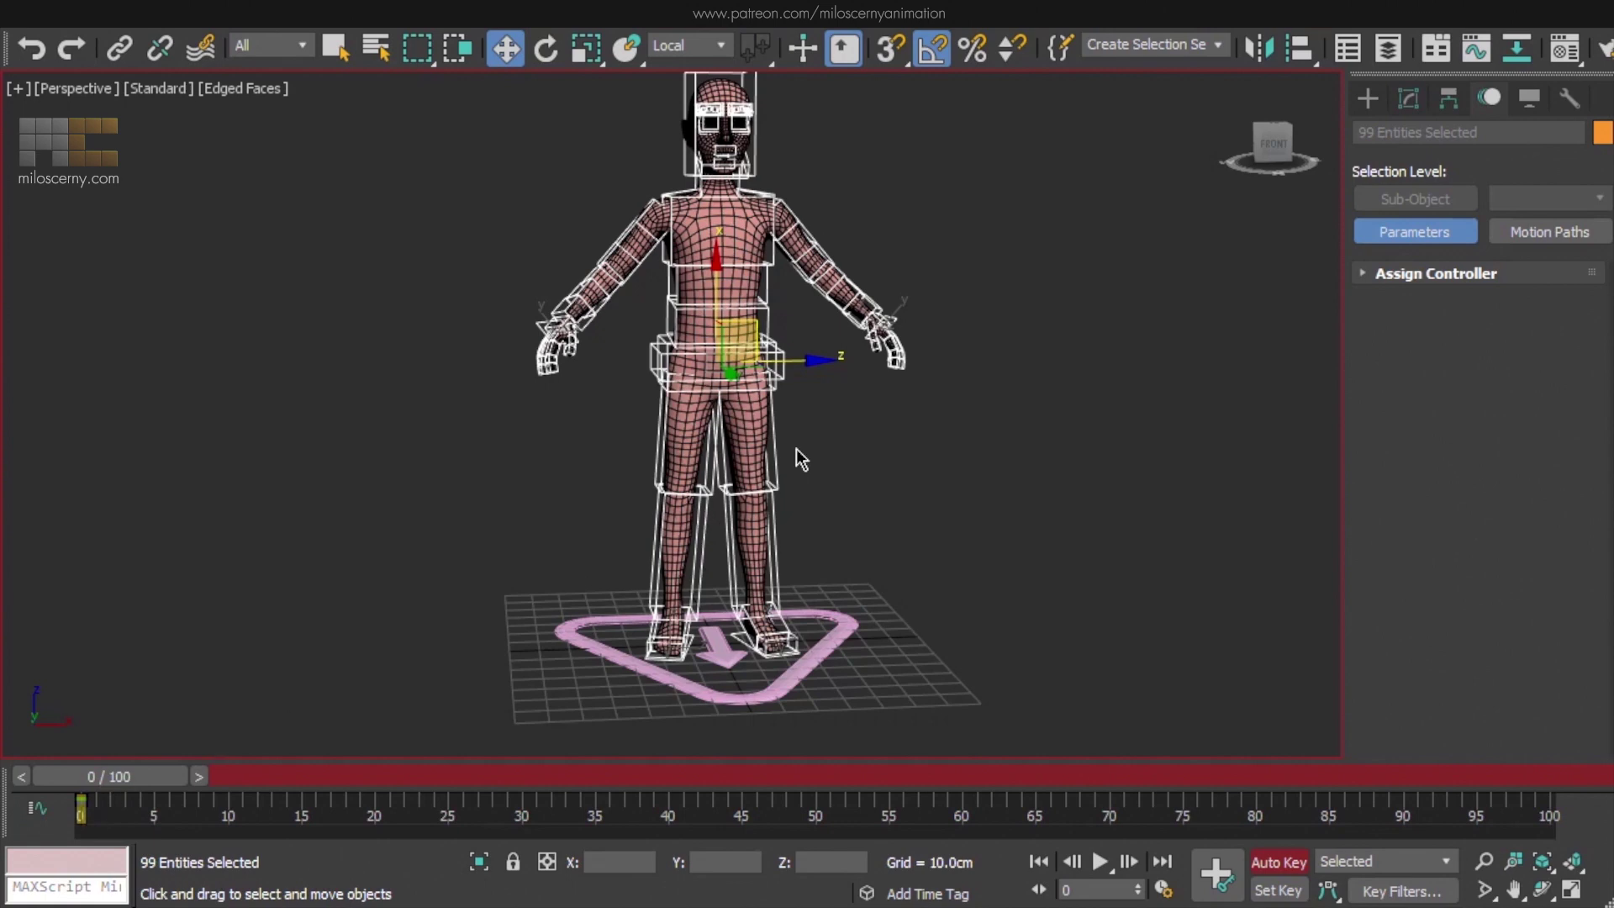
At frame 5, raise both foot platforms about 41 cm and rotate them so the toes point downward
{"action": "left_click", "coordinate": [735, 641]}
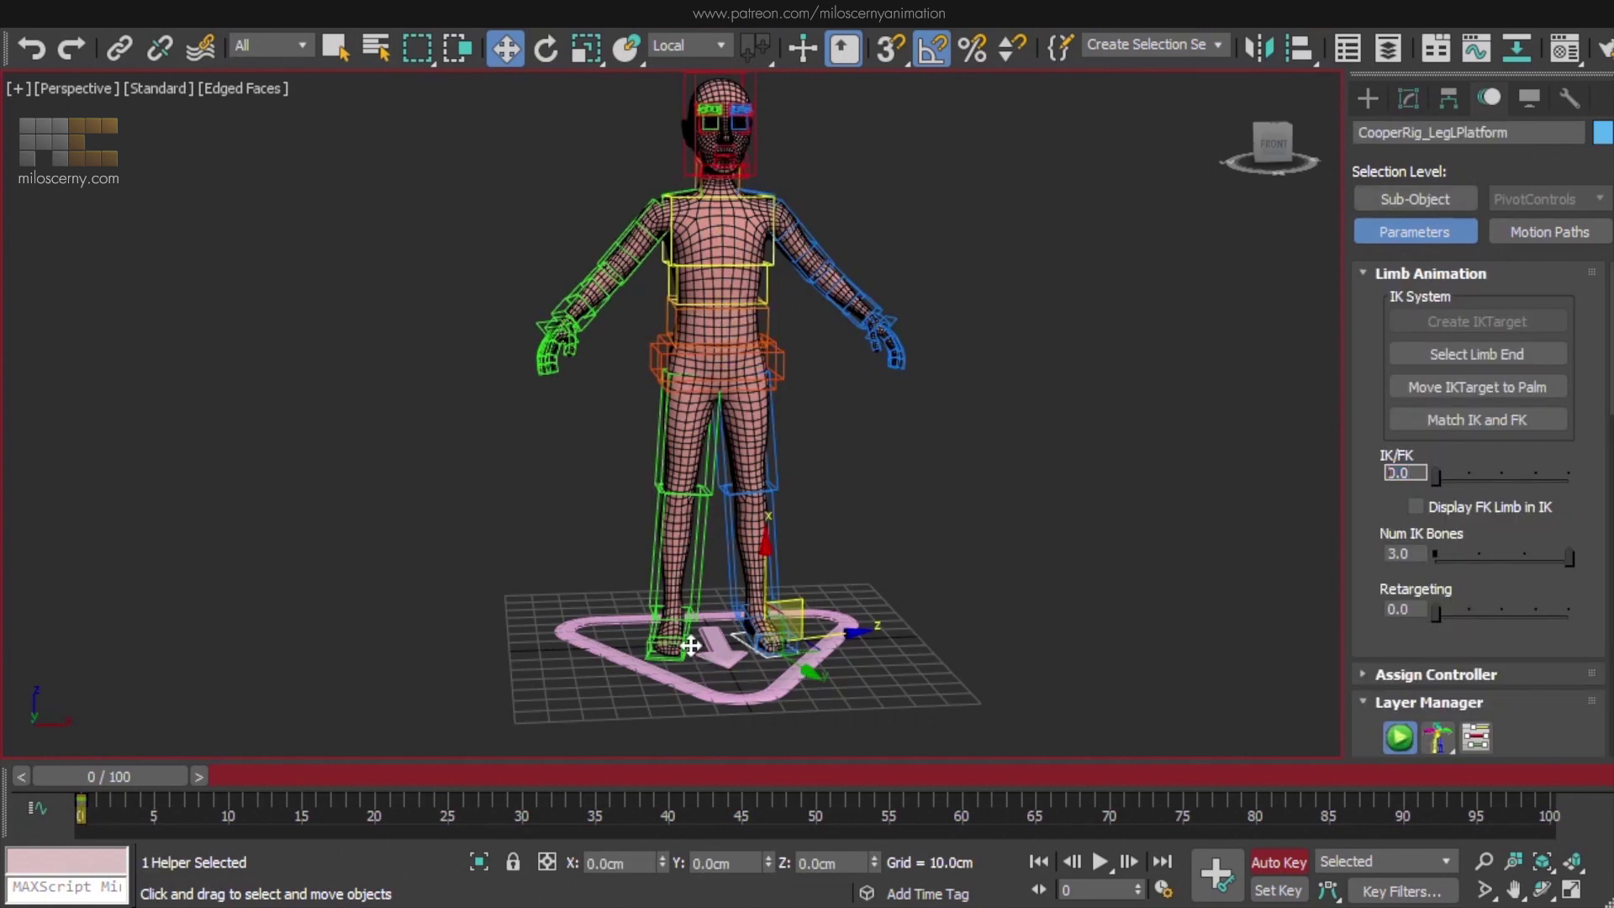
{"action": "left_click", "coordinate": [767, 634], "text": "ctrl"}
{"action": "key", "text": "ctrl+z"}
{"action": "scroll", "coordinate": [713, 647], "scroll_direction": "up", "scroll_amount": 3}
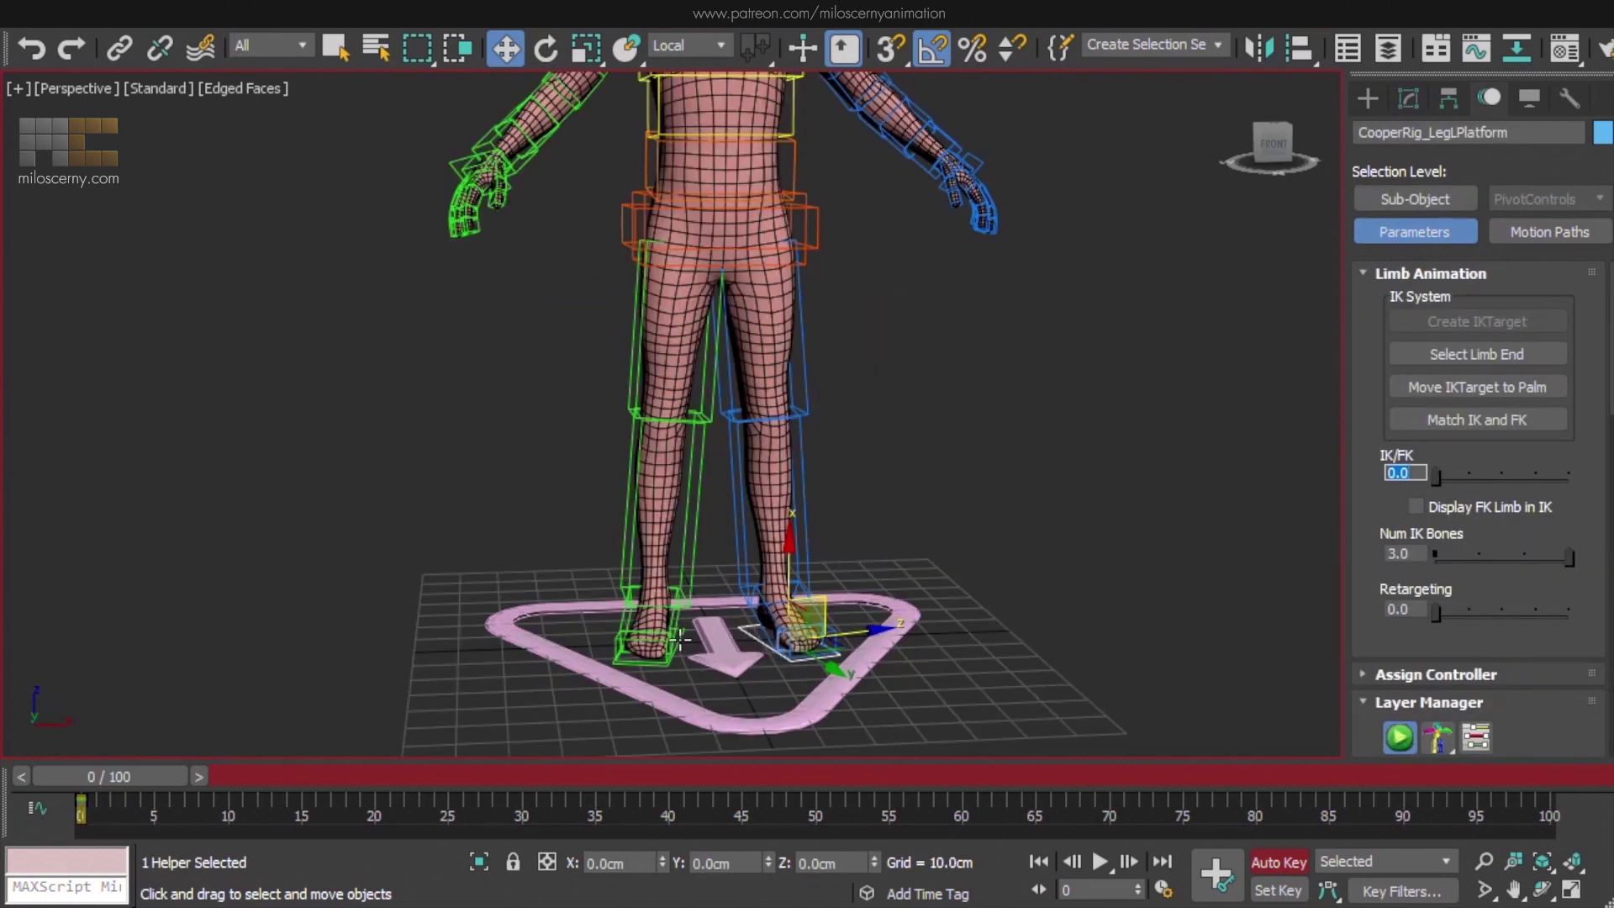
{"action": "left_click", "coordinate": [679, 638], "text": "ctrl"}
{"action": "left_click_drag", "start_coordinate": [120, 780], "coordinate": [182, 776]}
{"action": "middle_click_drag", "start_coordinate": [723, 471], "coordinate": [760, 594], "text": "alt"}
{"action": "left_click_drag", "start_coordinate": [713, 570], "coordinate": [720, 371]}
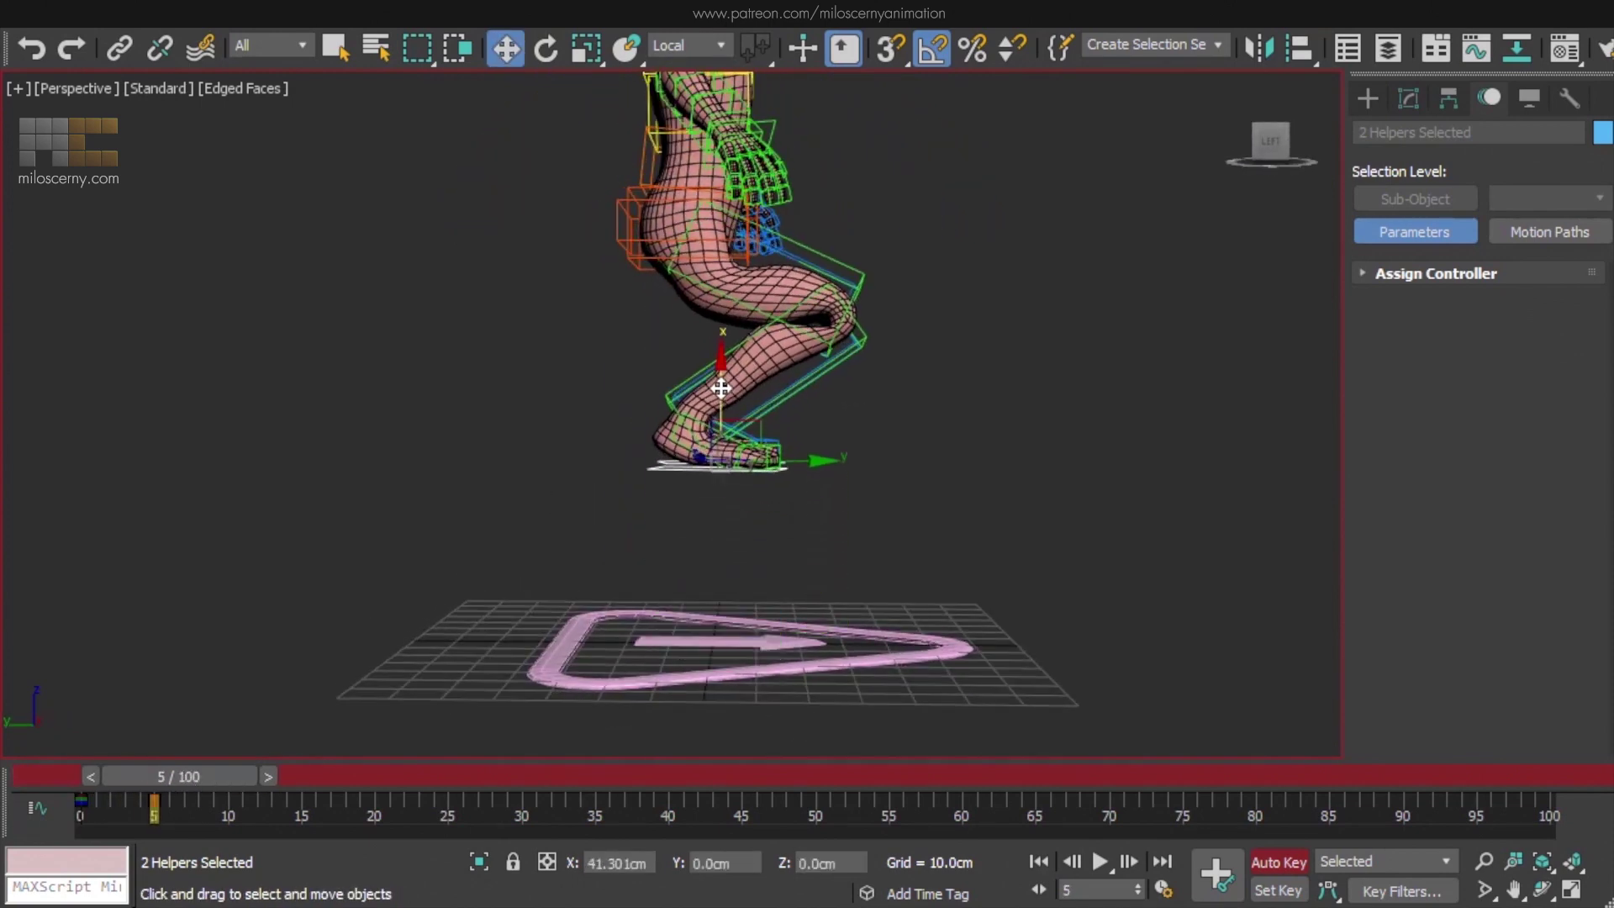
{"action": "key", "text": "e"}
{"action": "left_click_drag", "start_coordinate": [811, 530], "coordinate": [889, 445]}
{"action": "middle_click_drag", "start_coordinate": [890, 444], "coordinate": [1029, 461], "text": "alt"}
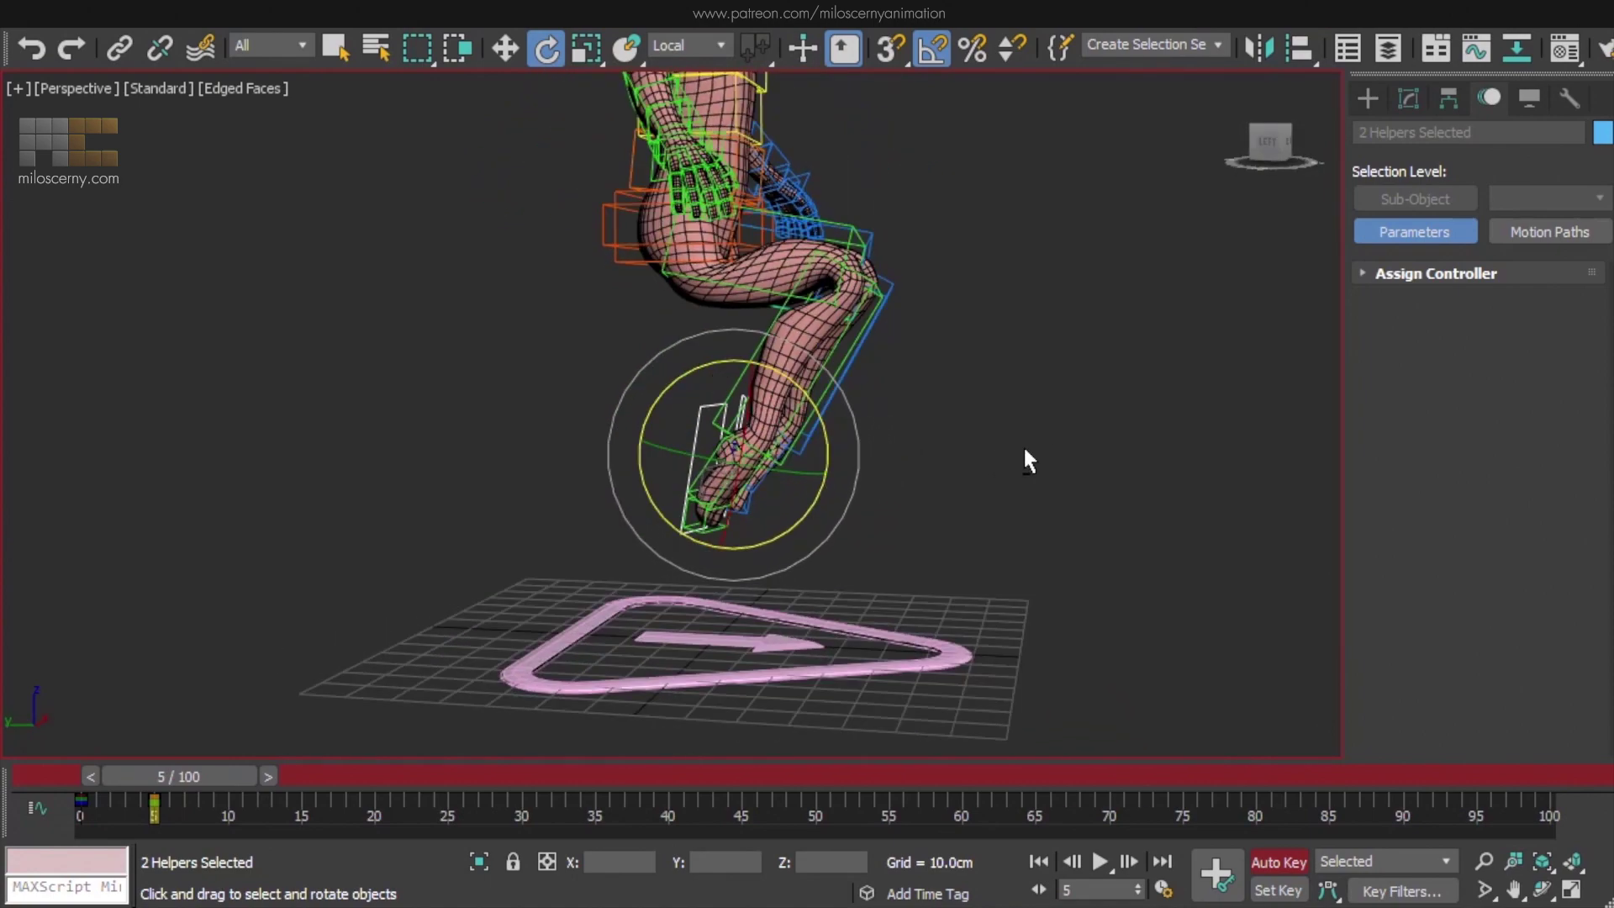
At frame 10, move both foot platforms up behind the body and rotate them to bend the knees backward
{"action": "mouse_move", "coordinate": [200, 775]}
{"action": "left_mouse_down"}
{"action": "mouse_move", "coordinate": [109, 783]}
{"action": "mouse_move", "coordinate": [206, 795]}
{"action": "left_mouse_up"}
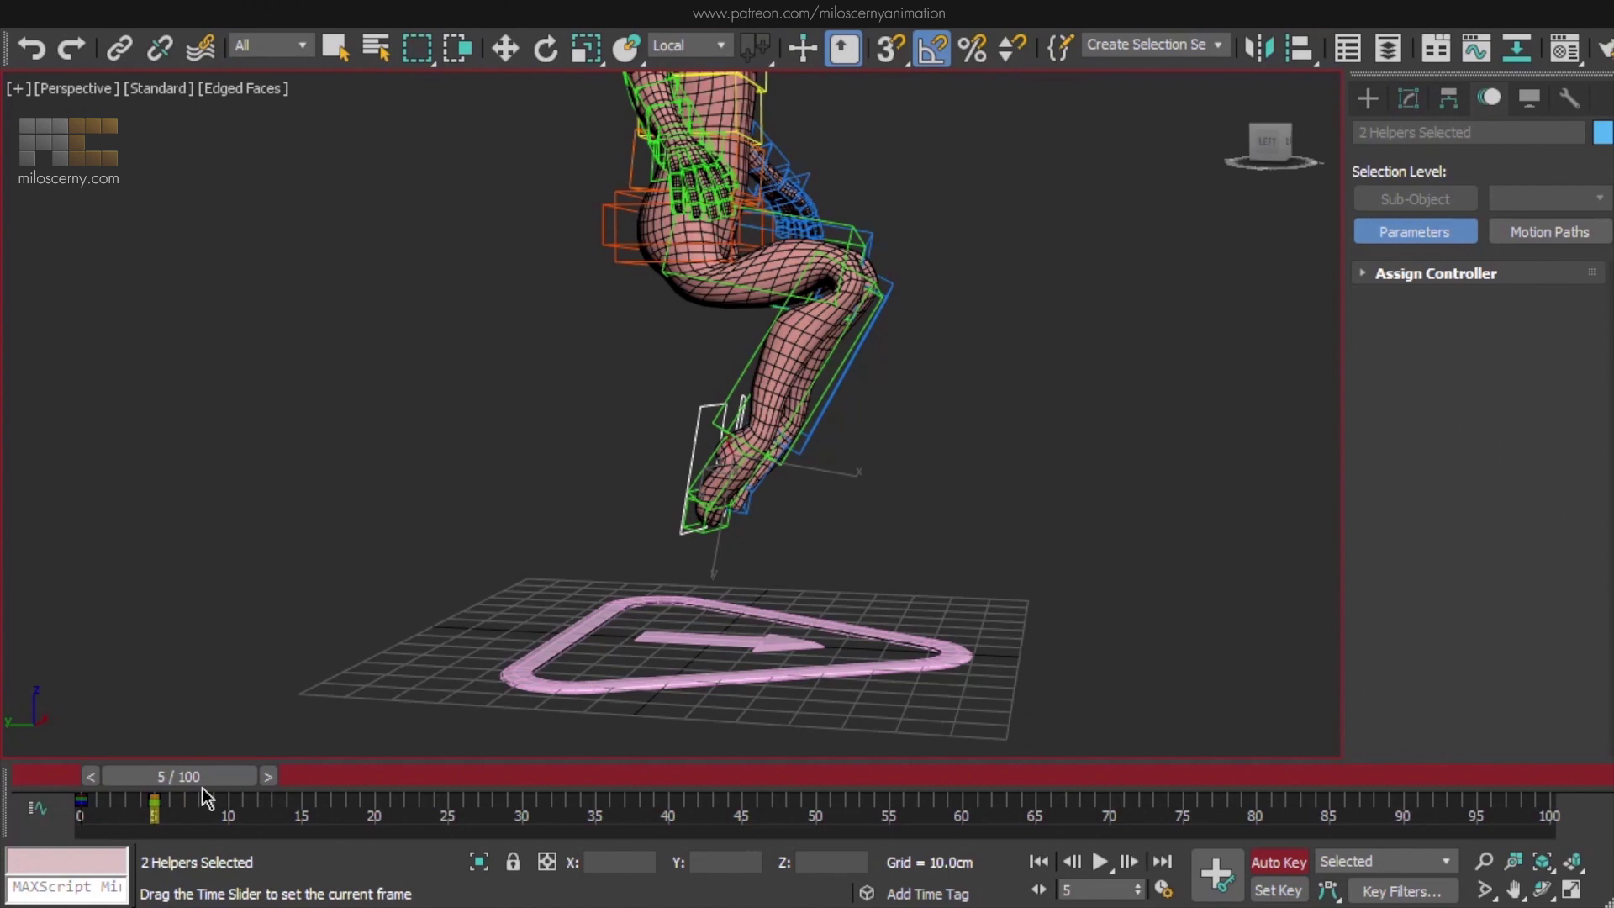
{"action": "left_click_drag", "start_coordinate": [206, 795], "coordinate": [276, 790]}
{"action": "middle_click_drag", "start_coordinate": [641, 526], "coordinate": [707, 513], "text": "alt"}
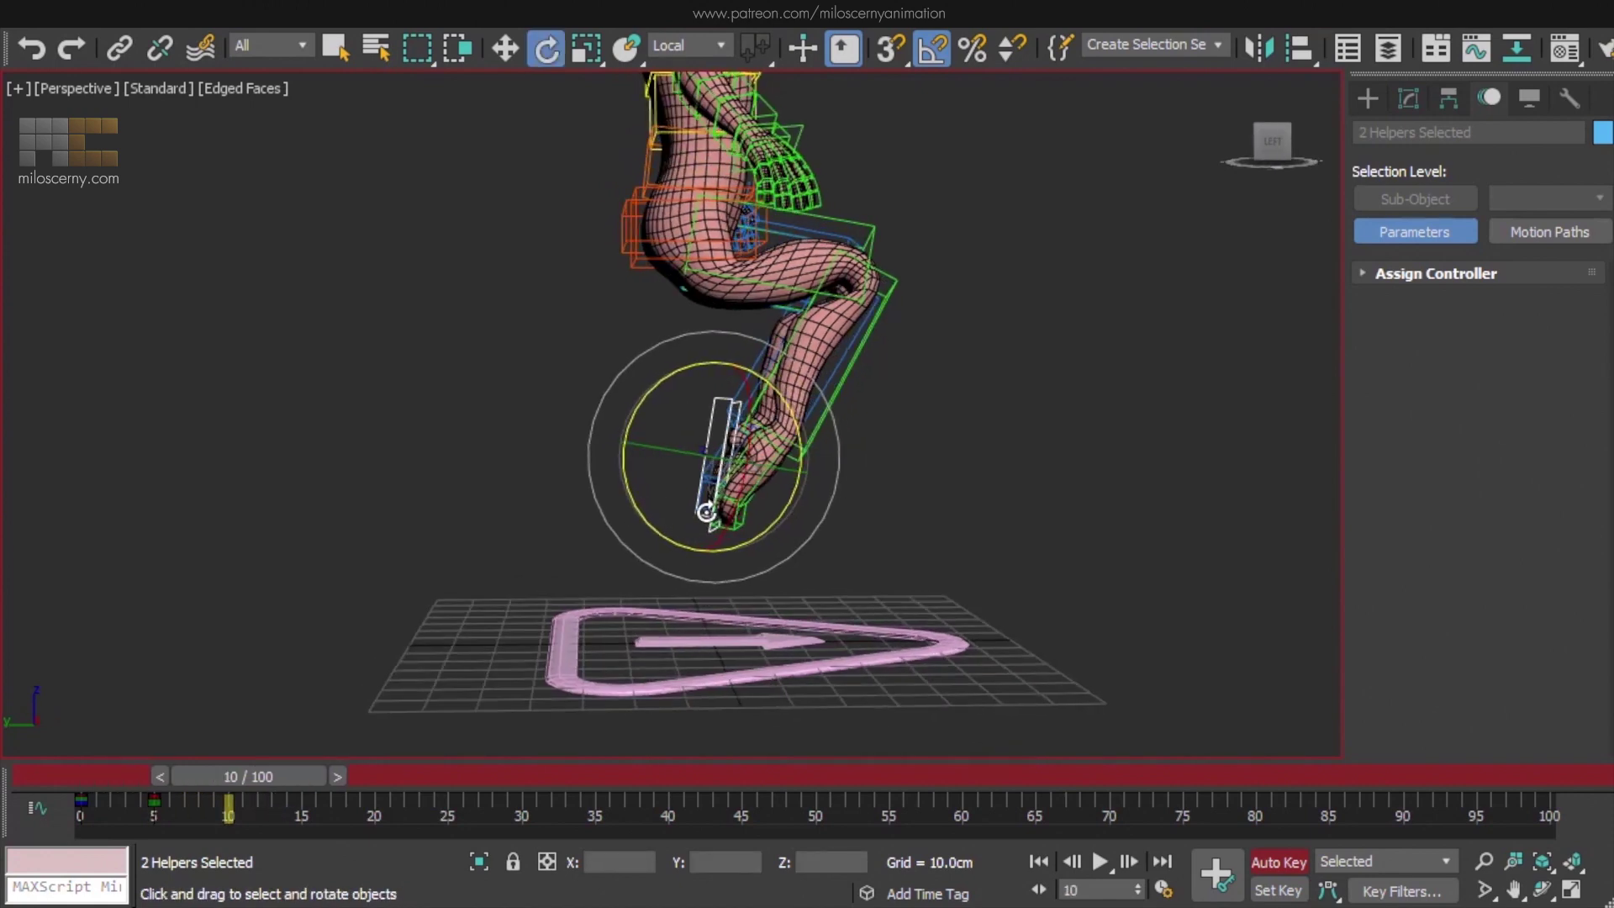
{"action": "key", "text": "w"}
{"action": "left_click_drag", "start_coordinate": [728, 506], "coordinate": [540, 371]}
{"action": "key", "text": "e"}
{"action": "left_click_drag", "start_coordinate": [595, 323], "coordinate": [591, 241]}
{"action": "mouse_move", "coordinate": [715, 264]}
{"action": "middle_mouse_down", "text": "alt"}
{"action": "mouse_move", "coordinate": [842, 267]}
{"action": "mouse_move", "coordinate": [703, 275]}
{"action": "middle_mouse_up", "text": "alt"}
Copy the foot platforms' frame 0 keys to frame 15, and lift and tilt the right foot platform out to the side there
{"action": "left_click_drag", "start_coordinate": [279, 776], "coordinate": [350, 779]}
{"action": "left_click_drag", "start_coordinate": [109, 793], "coordinate": [301, 800]}
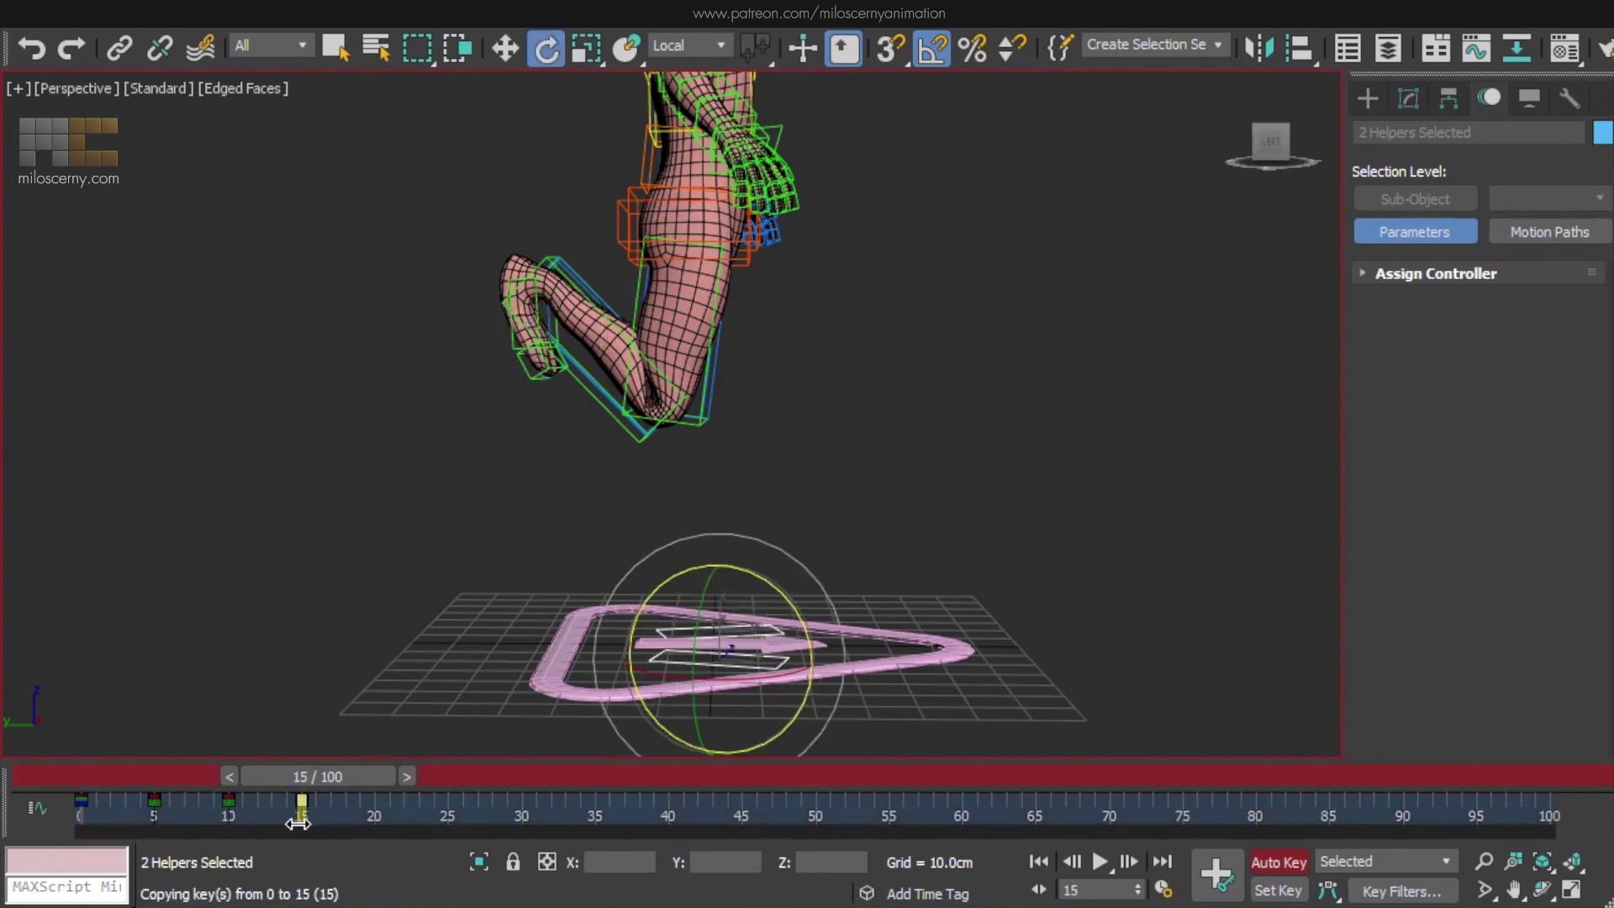
{"action": "middle_click_drag", "start_coordinate": [841, 429], "coordinate": [778, 471], "text": "alt"}
{"action": "key", "text": "w"}
{"action": "left_click", "coordinate": [820, 647]}
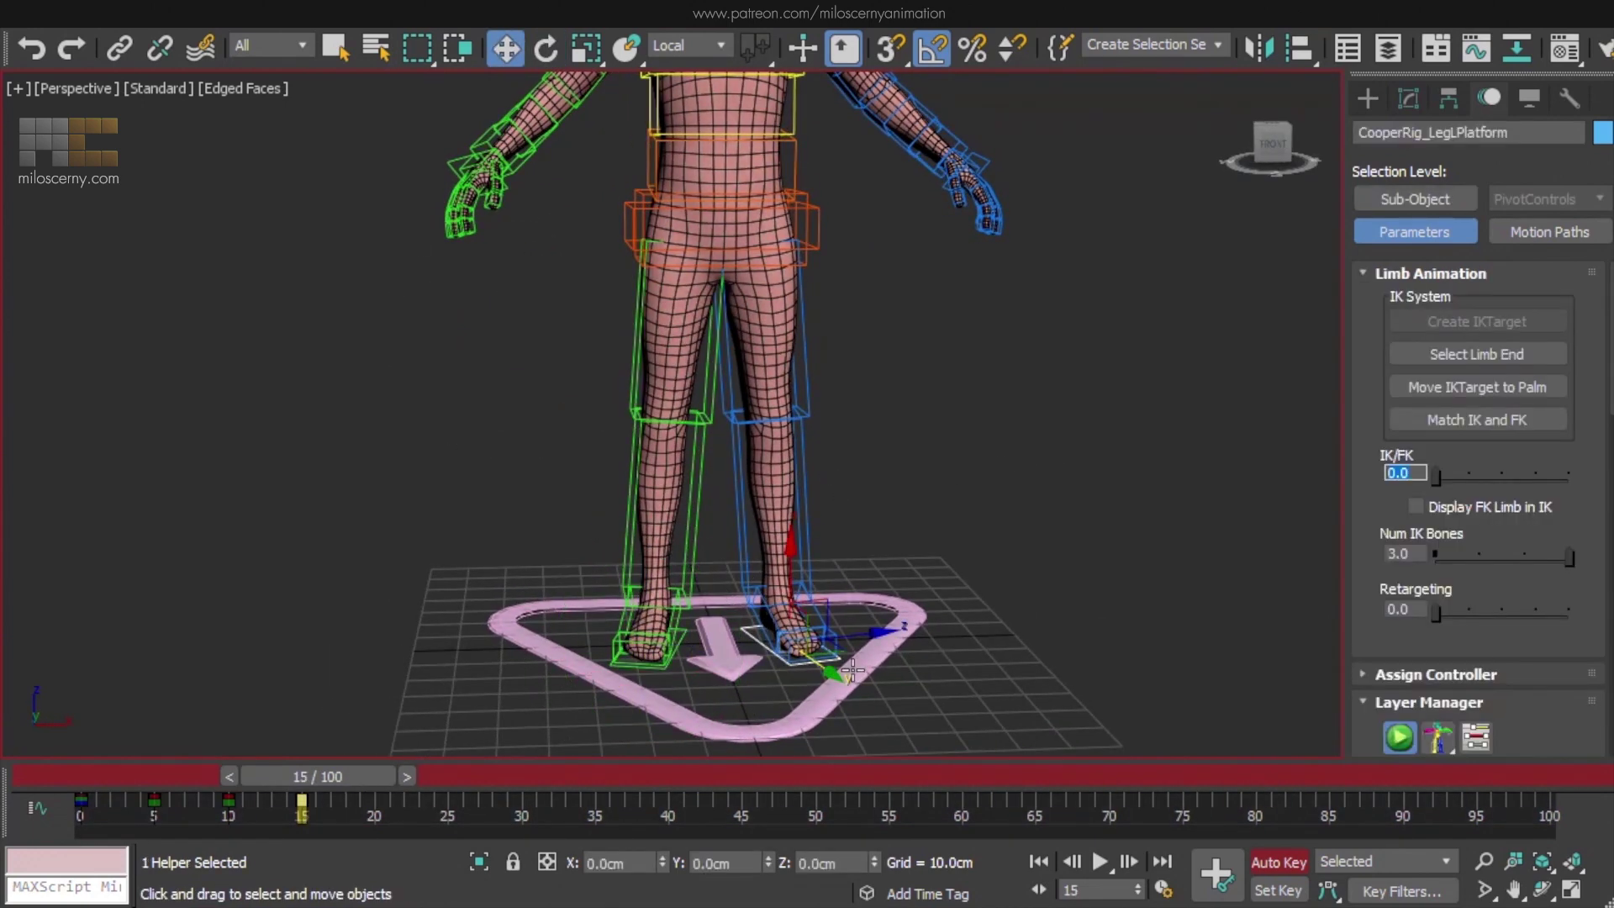
{"action": "middle_click_drag", "start_coordinate": [820, 647], "coordinate": [844, 613], "text": "alt"}
{"action": "left_click", "coordinate": [615, 628]}
{"action": "middle_click_drag", "start_coordinate": [615, 627], "coordinate": [639, 644]}
{"action": "left_click_drag", "start_coordinate": [639, 644], "coordinate": [453, 457]}
{"action": "key", "text": "e"}
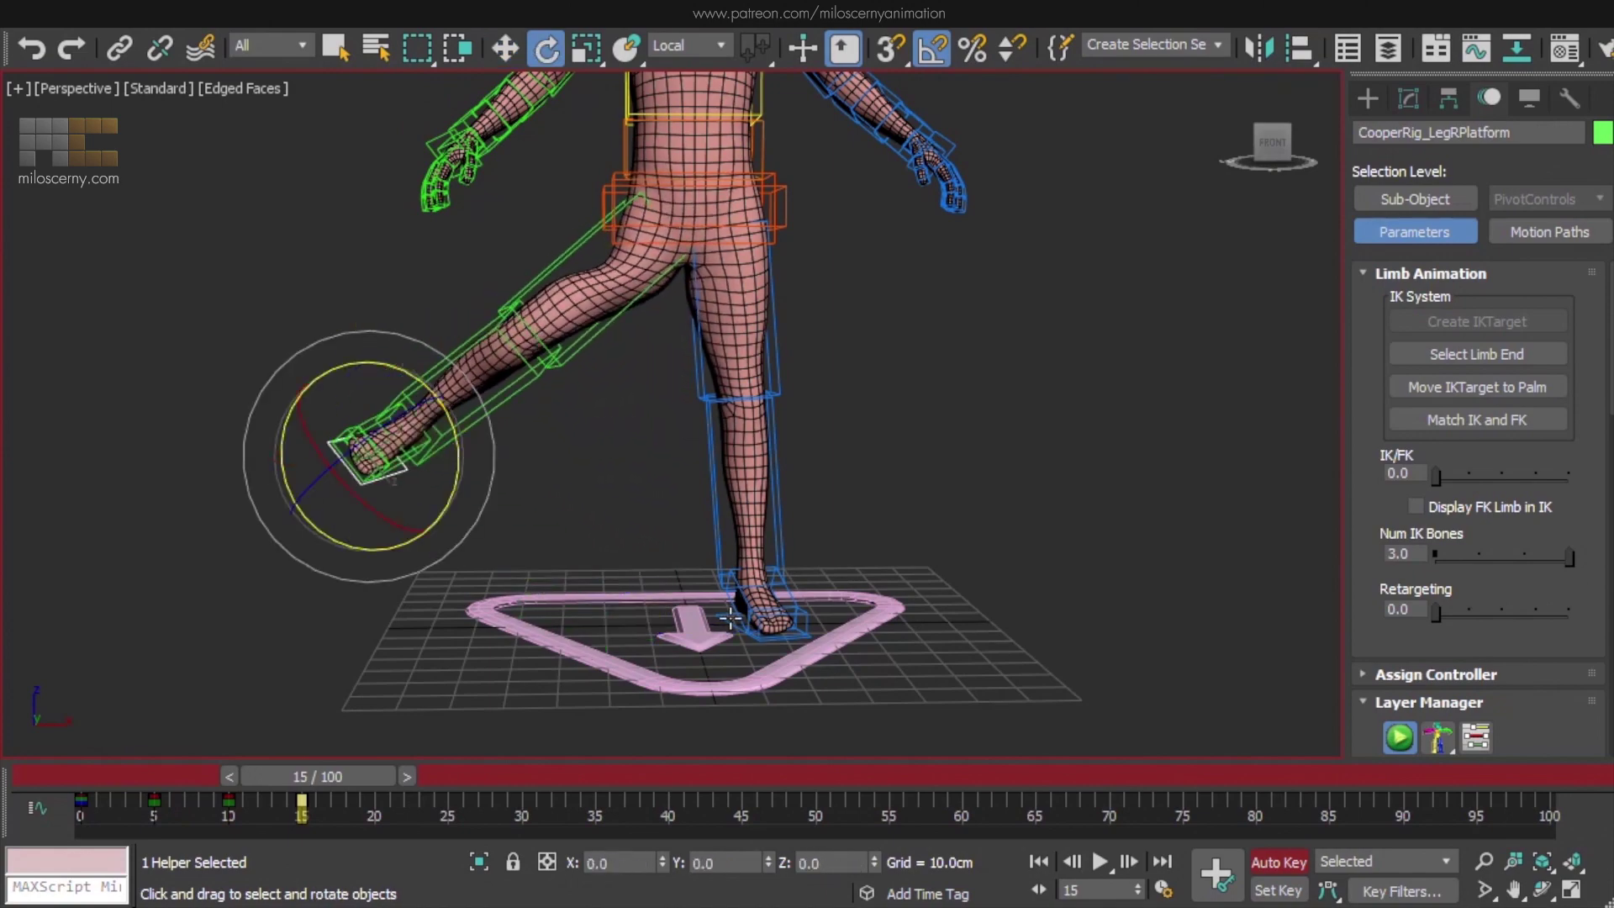
At frame 15, lift the left foot platform out to the opposite side and tilt it to mirror the right leg
{"action": "left_click", "coordinate": [731, 619]}
{"action": "key", "text": "w"}
{"action": "left_click_drag", "start_coordinate": [794, 593], "coordinate": [998, 439]}
{"action": "key", "text": "e"}
{"action": "left_click_drag", "start_coordinate": [903, 402], "coordinate": [875, 457]}
{"action": "middle_click_drag", "start_coordinate": [875, 458], "coordinate": [738, 460], "text": "alt"}
Select both foot platforms and copy their frame 0 keys to frame 20
{"action": "left_click_drag", "start_coordinate": [317, 776], "coordinate": [410, 797]}
{"action": "key", "text": "e"}
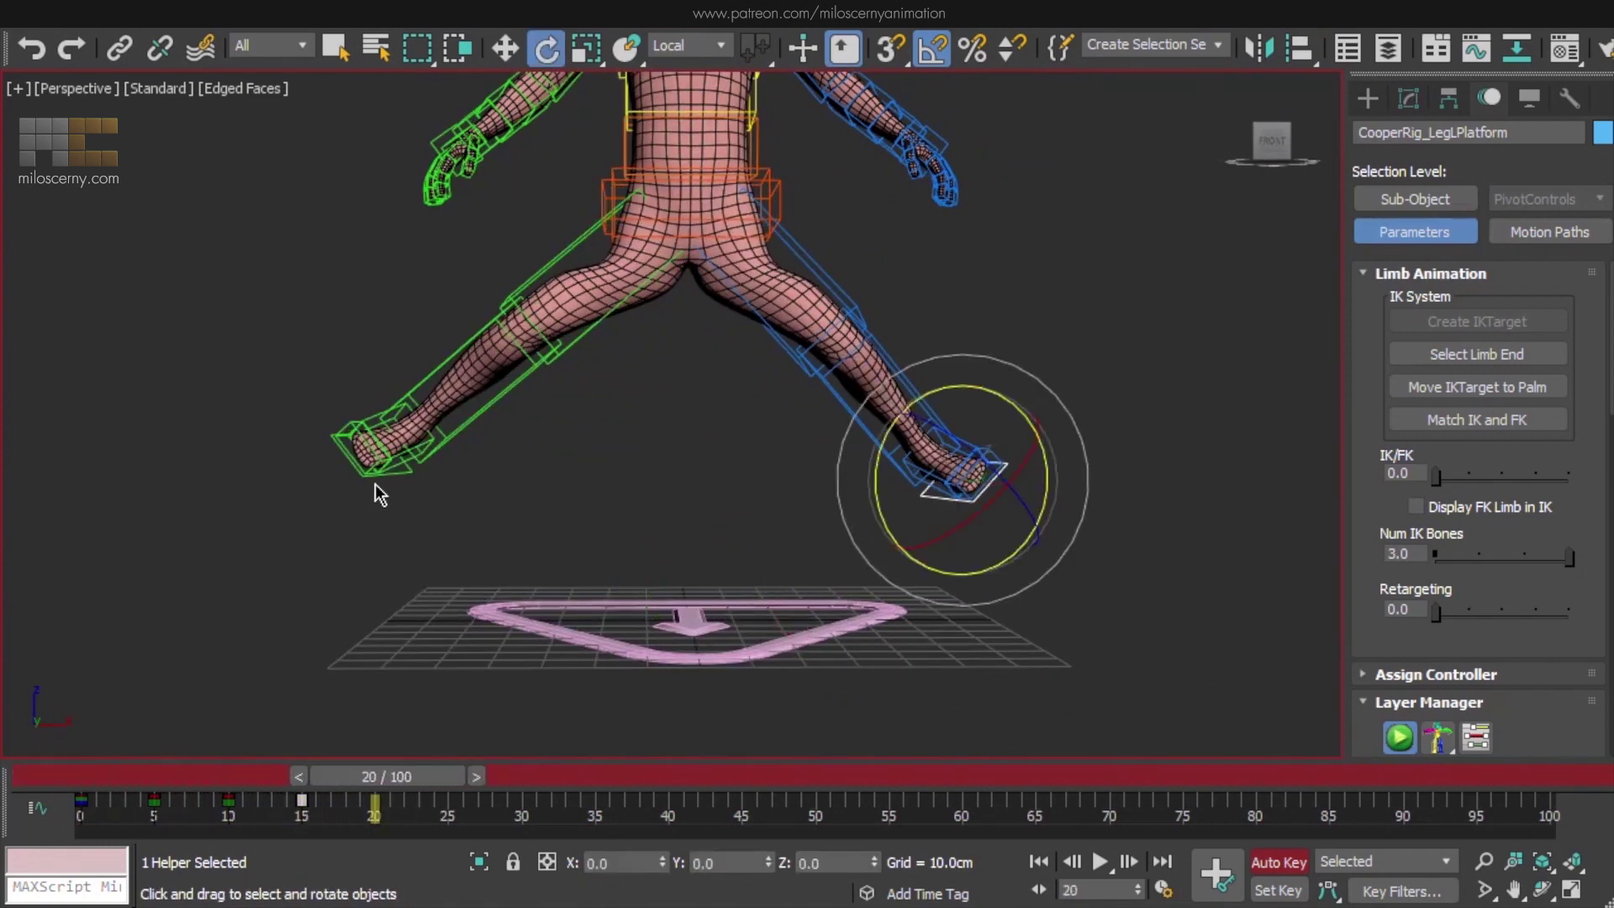
{"action": "left_click", "coordinate": [370, 469]}
{"action": "left_click", "coordinate": [921, 495], "text": "ctrl"}
{"action": "middle_click_drag", "start_coordinate": [706, 496], "coordinate": [896, 488], "text": "alt"}
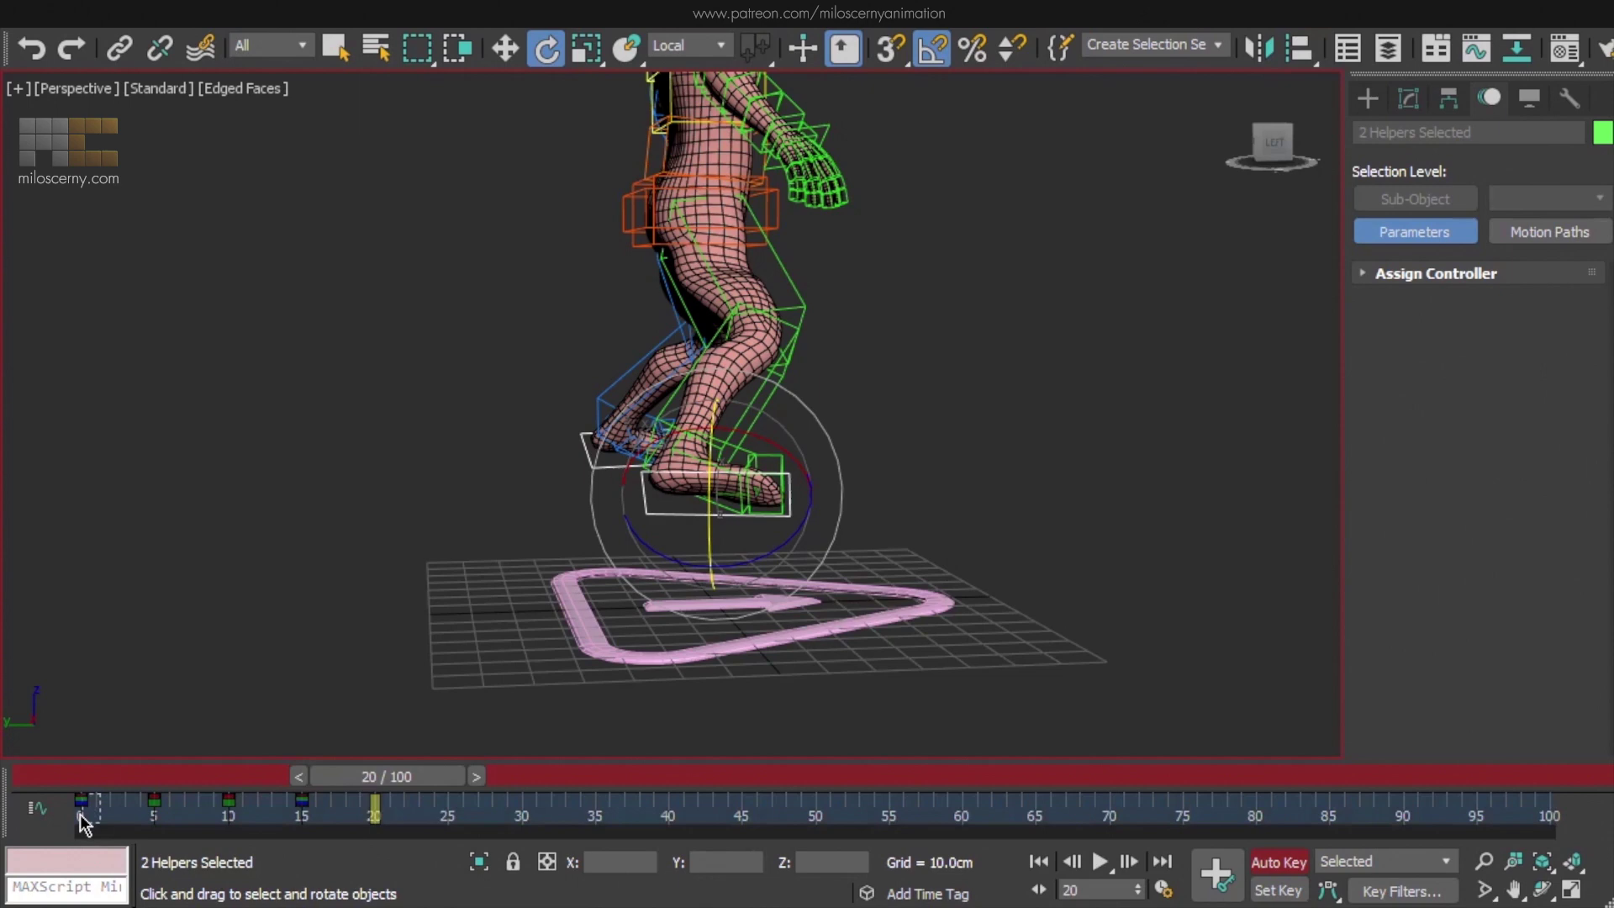
{"action": "left_click_drag", "start_coordinate": [80, 806], "coordinate": [375, 803], "text": "shift"}
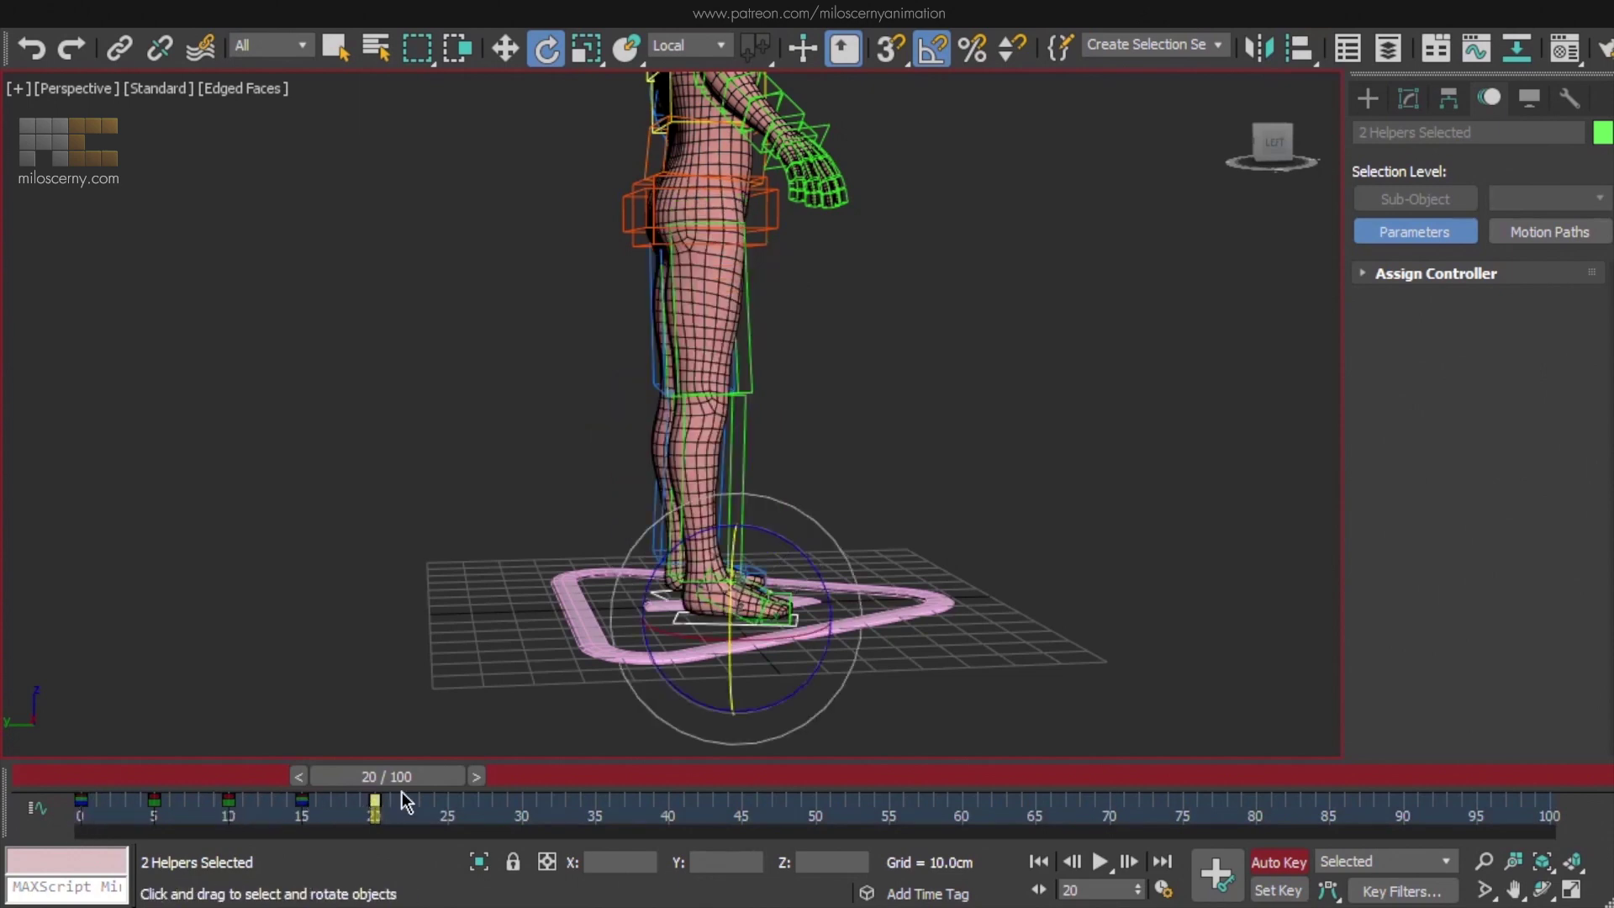
At frame 20, pull both foot platforms far up and back behind the body, rotated so the toes point down
{"action": "mouse_move", "coordinate": [689, 648]}
{"action": "middle_mouse_down", "text": "alt"}
{"action": "mouse_move", "coordinate": [608, 648]}
{"action": "mouse_move", "coordinate": [682, 652]}
{"action": "middle_mouse_up", "text": "alt"}
{"action": "key", "text": "w"}
{"action": "left_click_drag", "start_coordinate": [679, 572], "coordinate": [480, 192]}
{"action": "key", "text": "e"}
{"action": "key", "text": "w"}
{"action": "left_click_drag", "start_coordinate": [365, 253], "coordinate": [310, 231]}
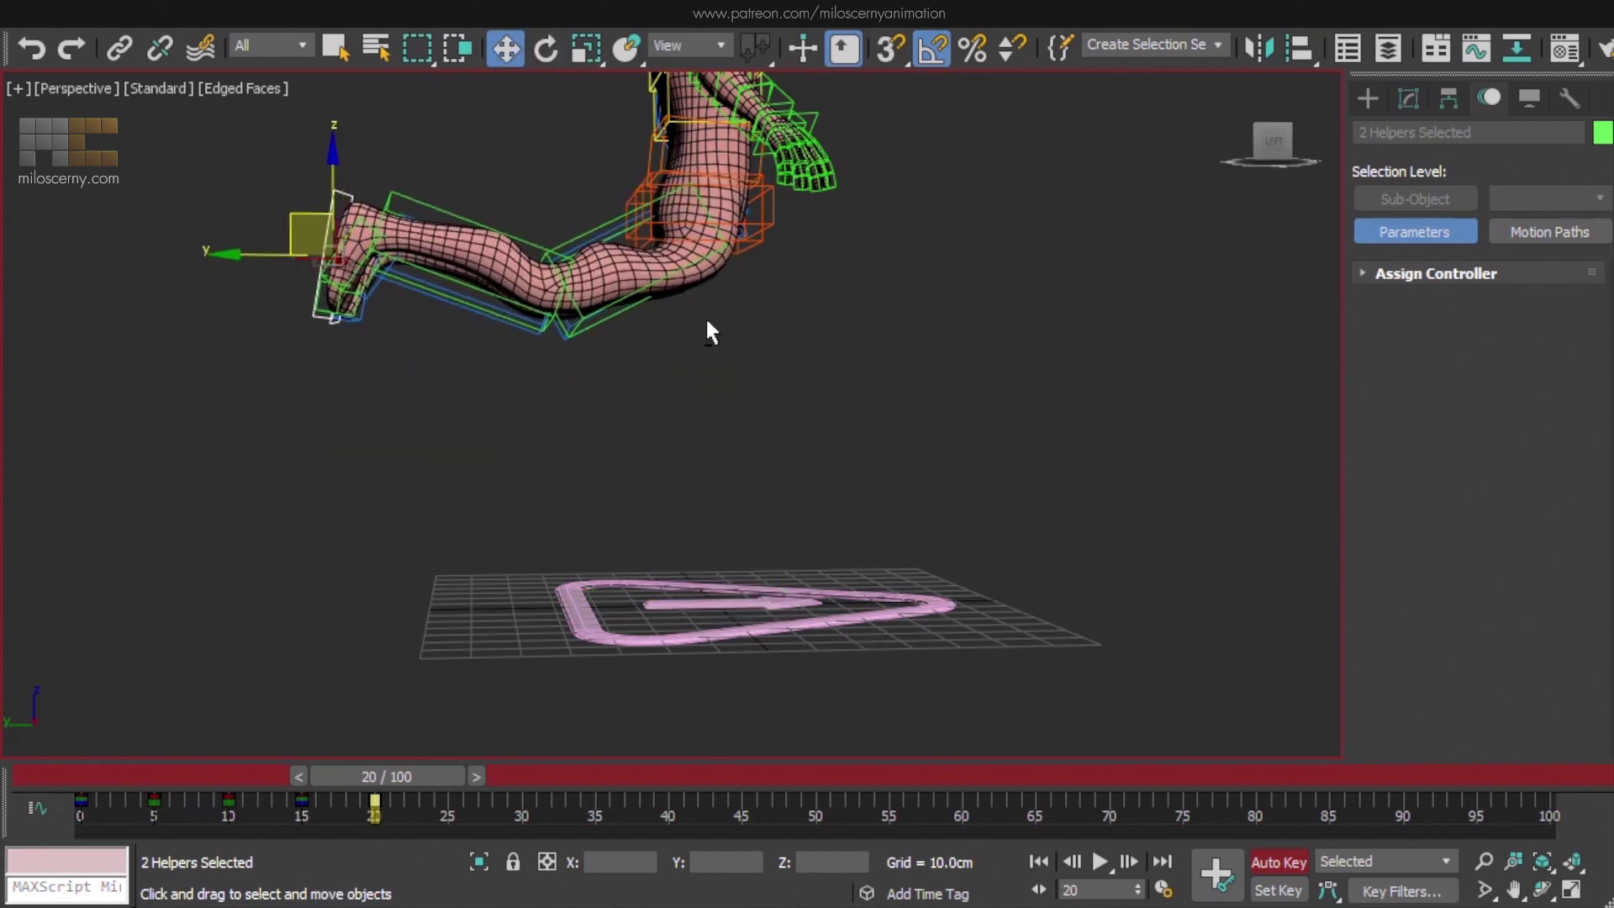
{"action": "middle_click_drag", "start_coordinate": [705, 316], "coordinate": [638, 336], "text": "alt"}
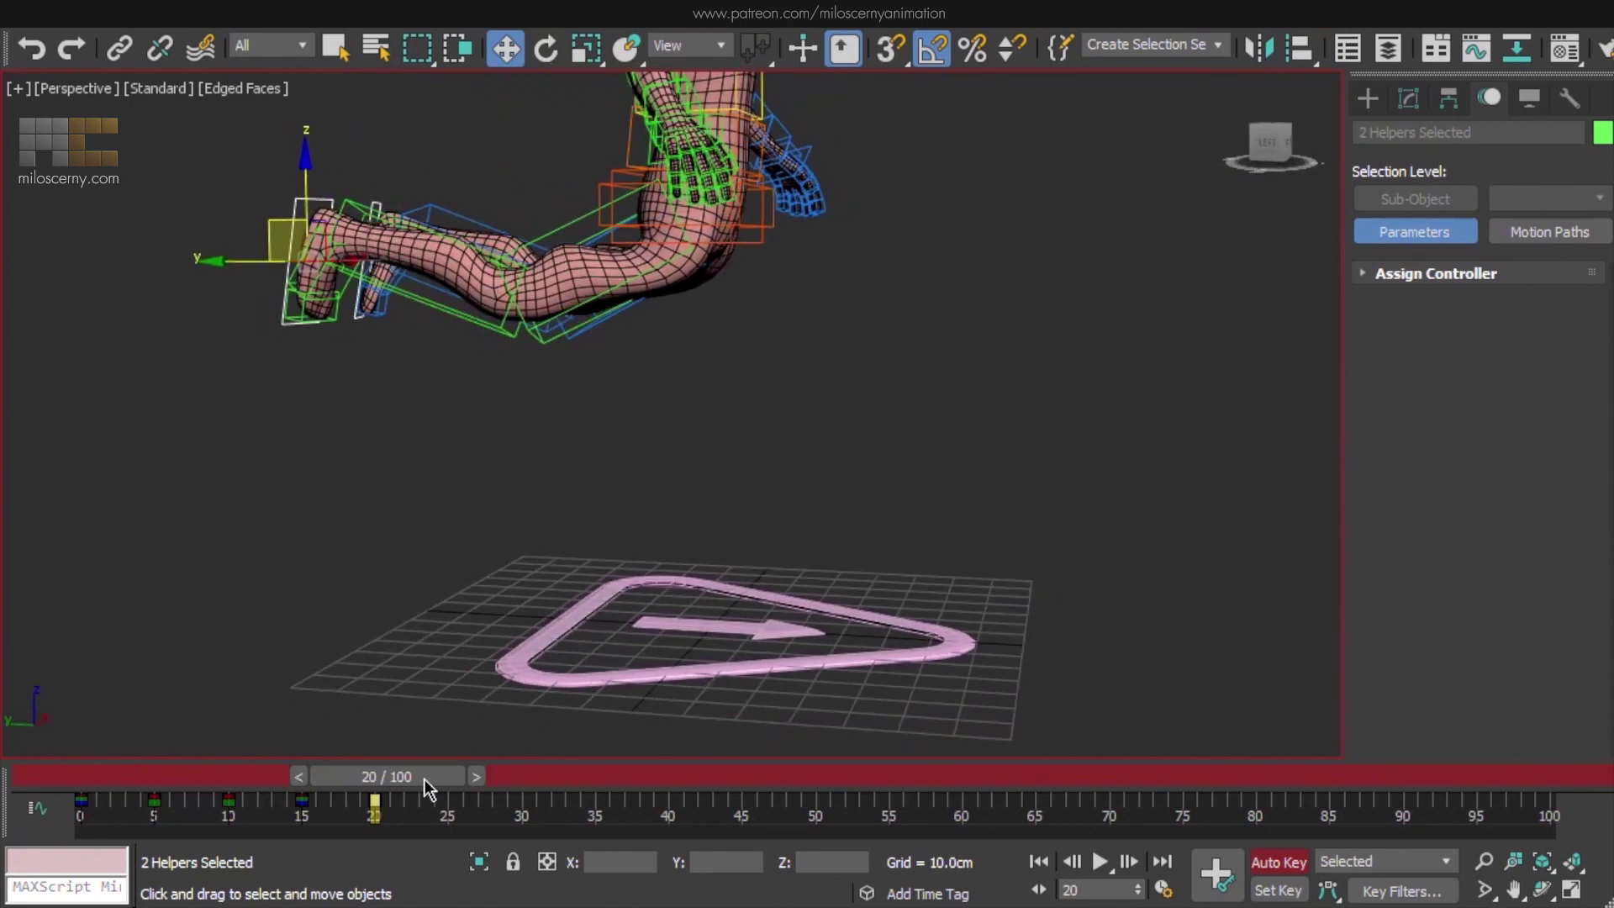
Copy the foot platforms' frame 0 keys to frame 25 and set the current frame to 25
{"action": "left_click_drag", "start_coordinate": [427, 783], "coordinate": [483, 778]}
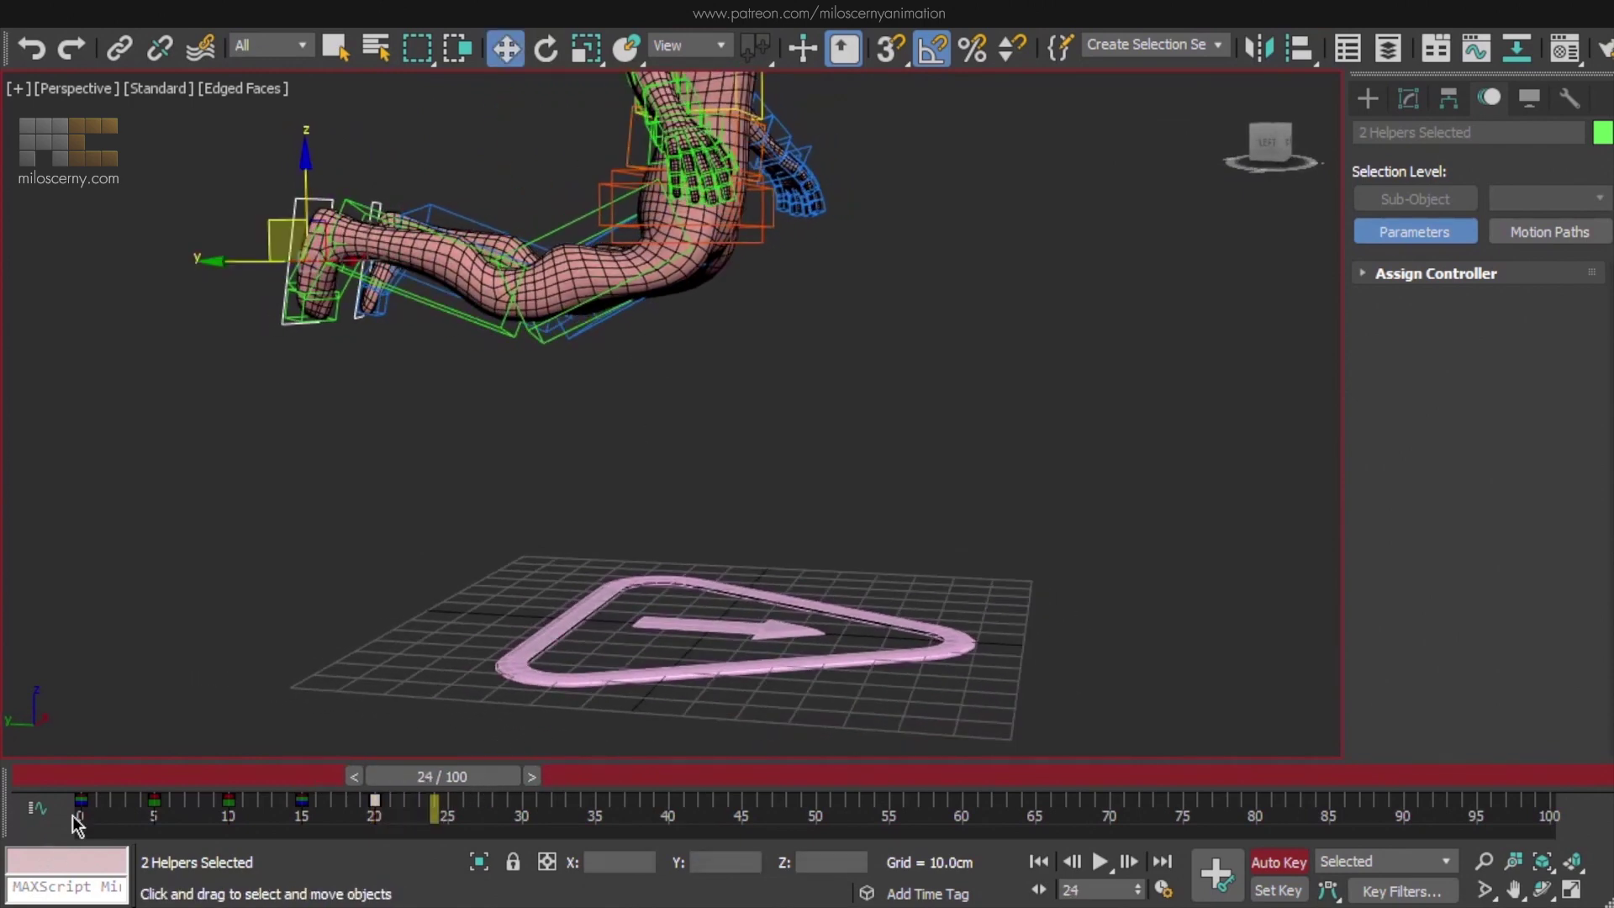
{"action": "left_click_drag", "start_coordinate": [80, 814], "coordinate": [446, 827], "text": "shift"}
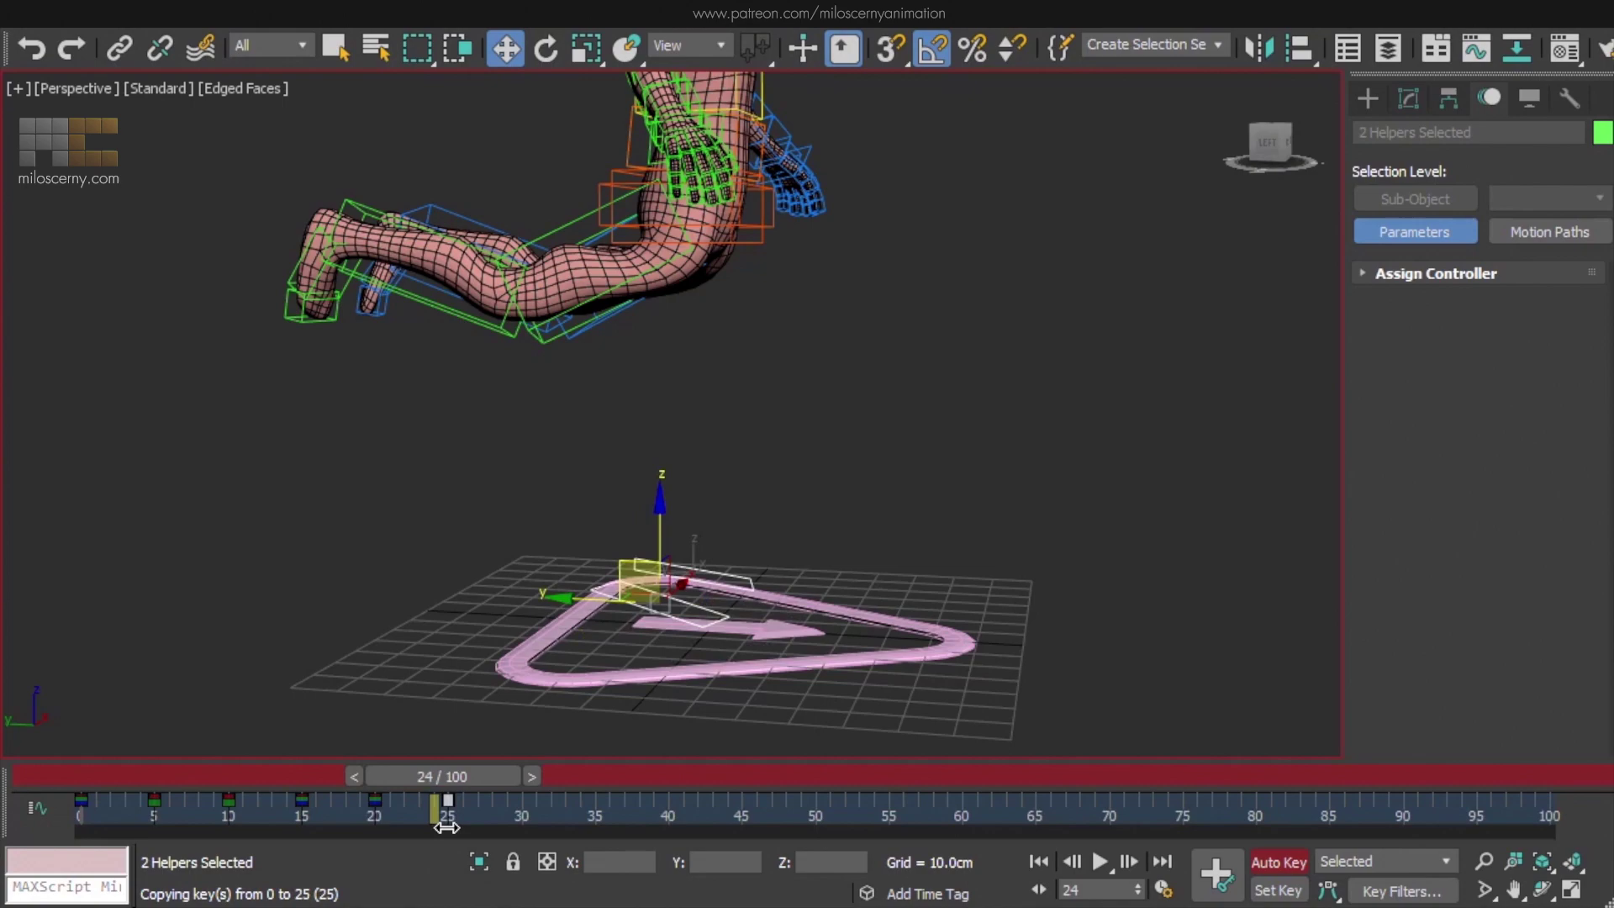
{"action": "middle_click_drag", "start_coordinate": [891, 631], "coordinate": [672, 563], "text": "alt"}
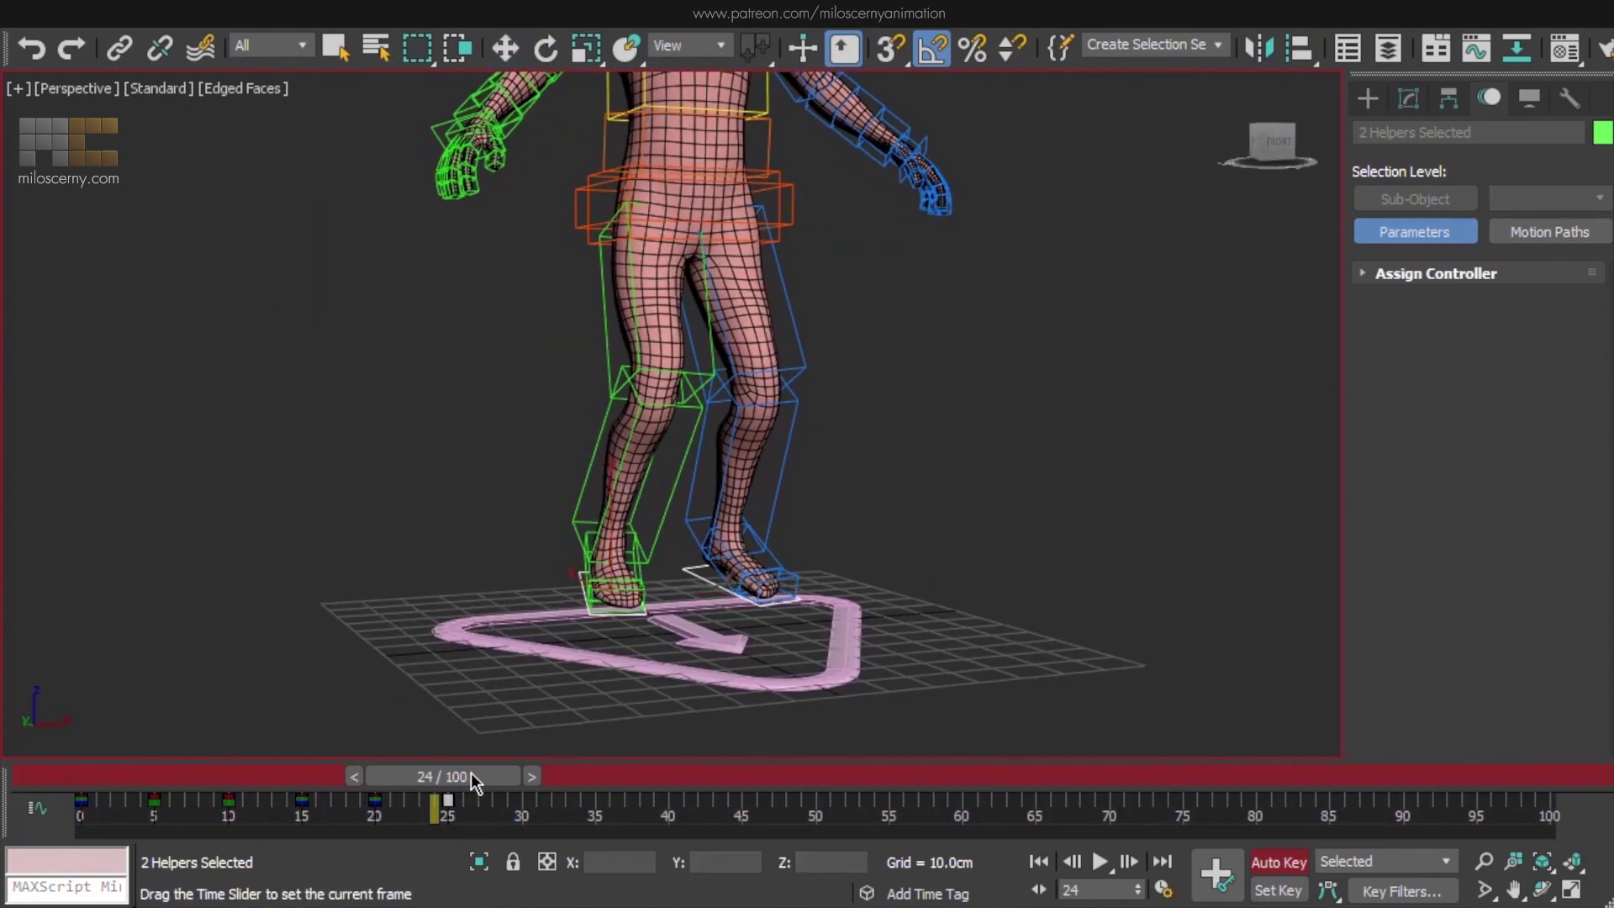
{"action": "left_click_drag", "start_coordinate": [471, 774], "coordinate": [486, 773]}
Select both foot bones at the ankles and set a key for them at frame 25
{"action": "key", "text": "w"}
{"action": "middle_click_drag", "start_coordinate": [935, 420], "coordinate": [860, 498]}
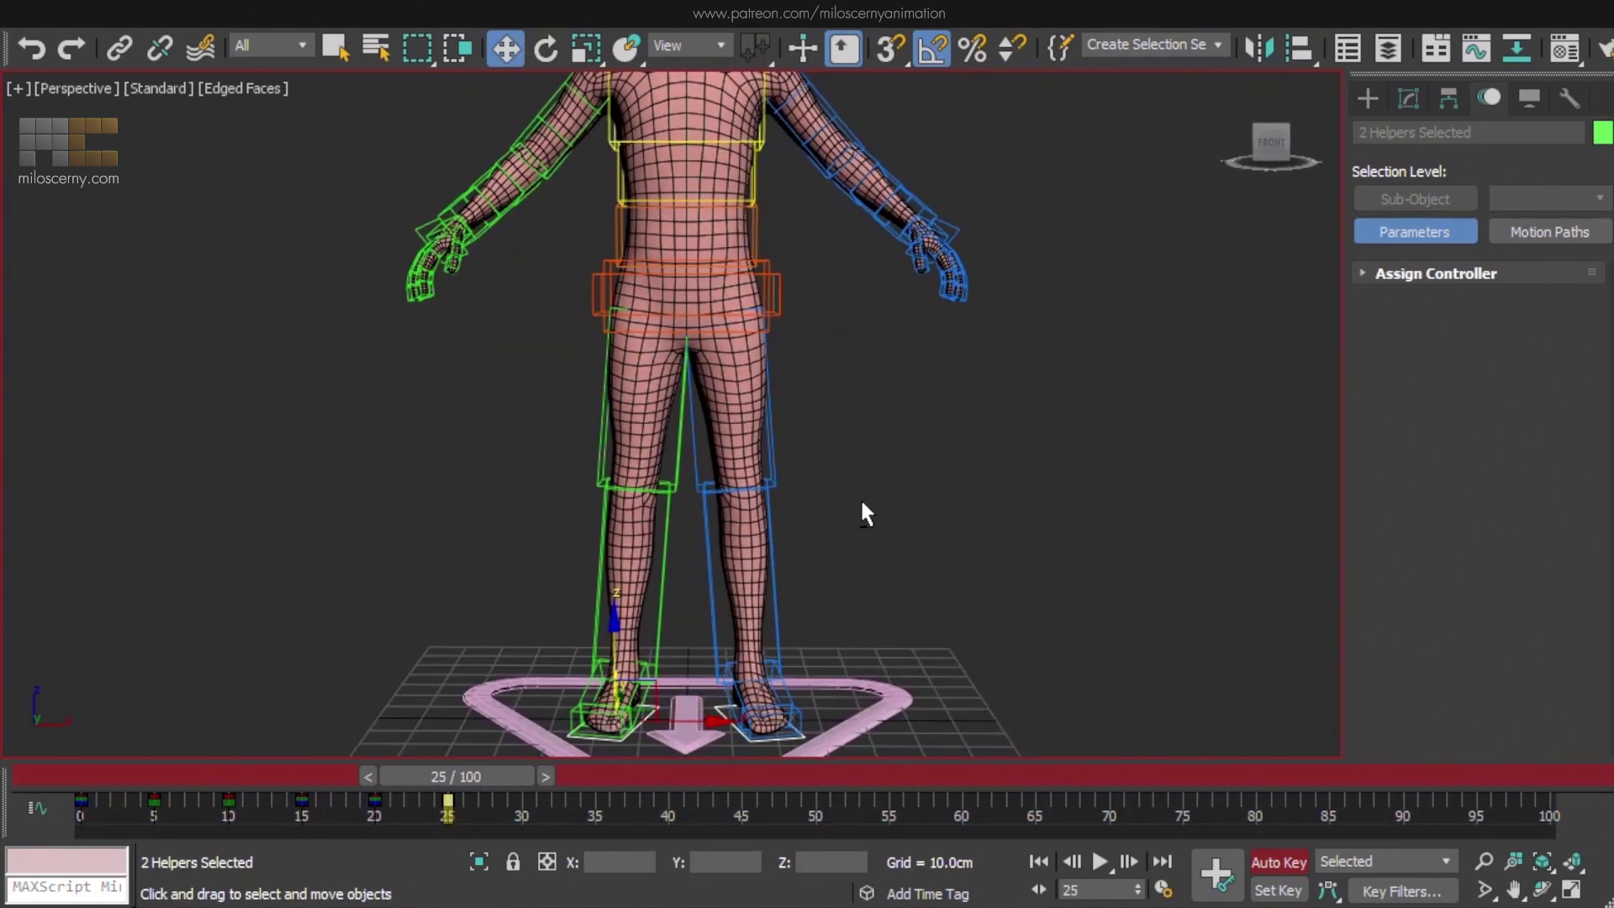
{"action": "middle_click_drag", "start_coordinate": [865, 354], "coordinate": [890, 504]}
{"action": "middle_click_drag", "start_coordinate": [589, 715], "coordinate": [837, 454]}
{"action": "scroll", "coordinate": [832, 492], "scroll_direction": "up", "scroll_amount": 4}
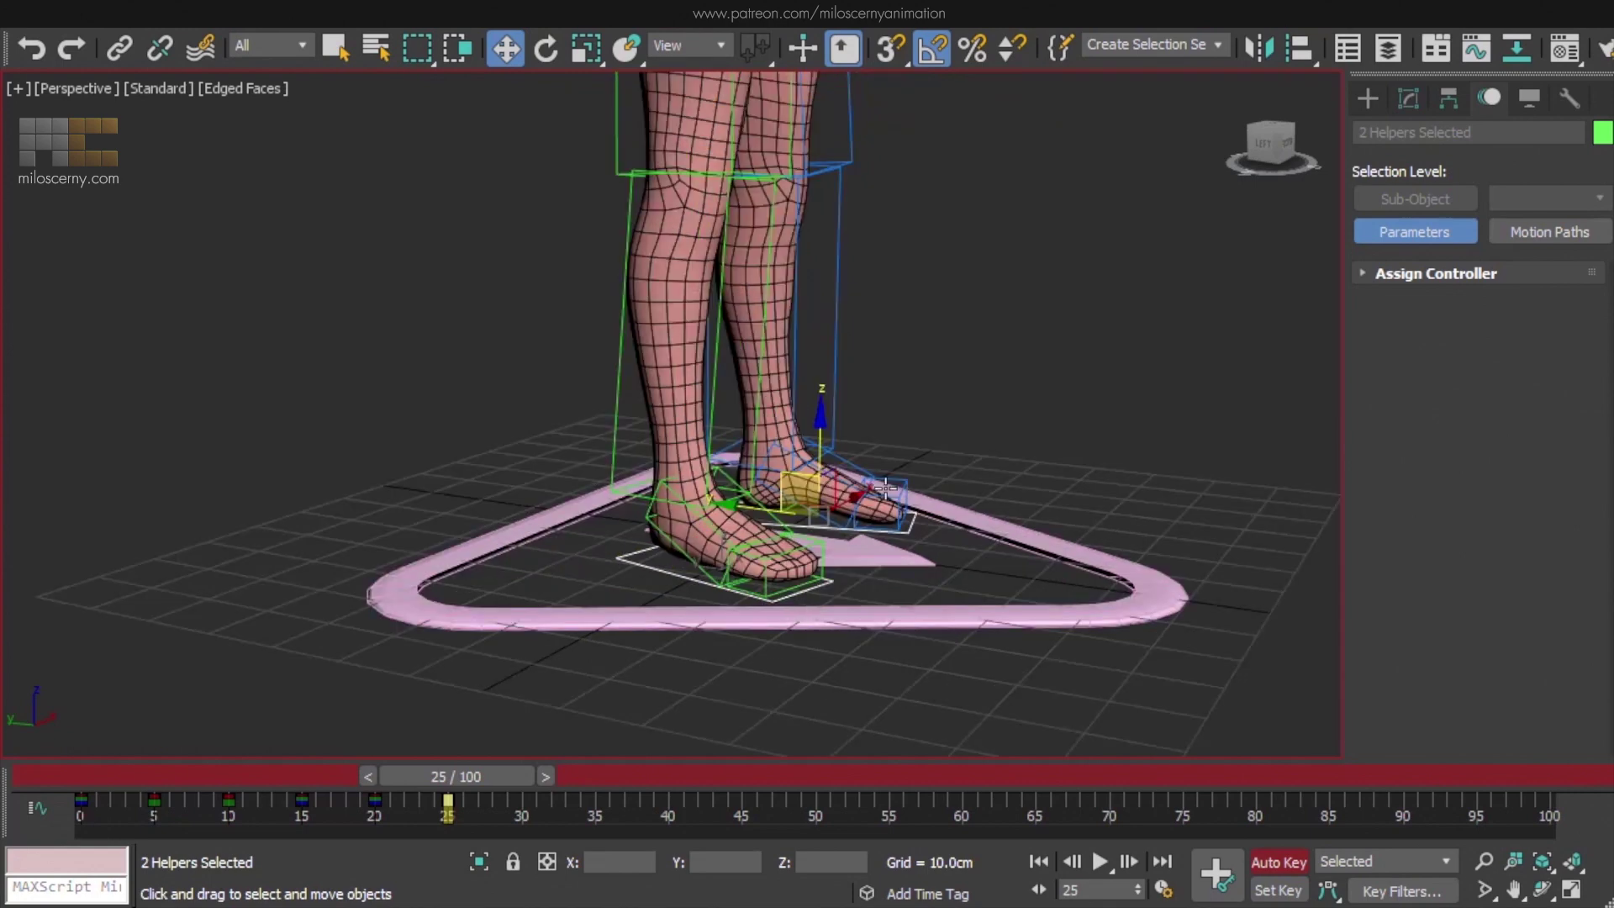
{"action": "left_click", "coordinate": [786, 496]}
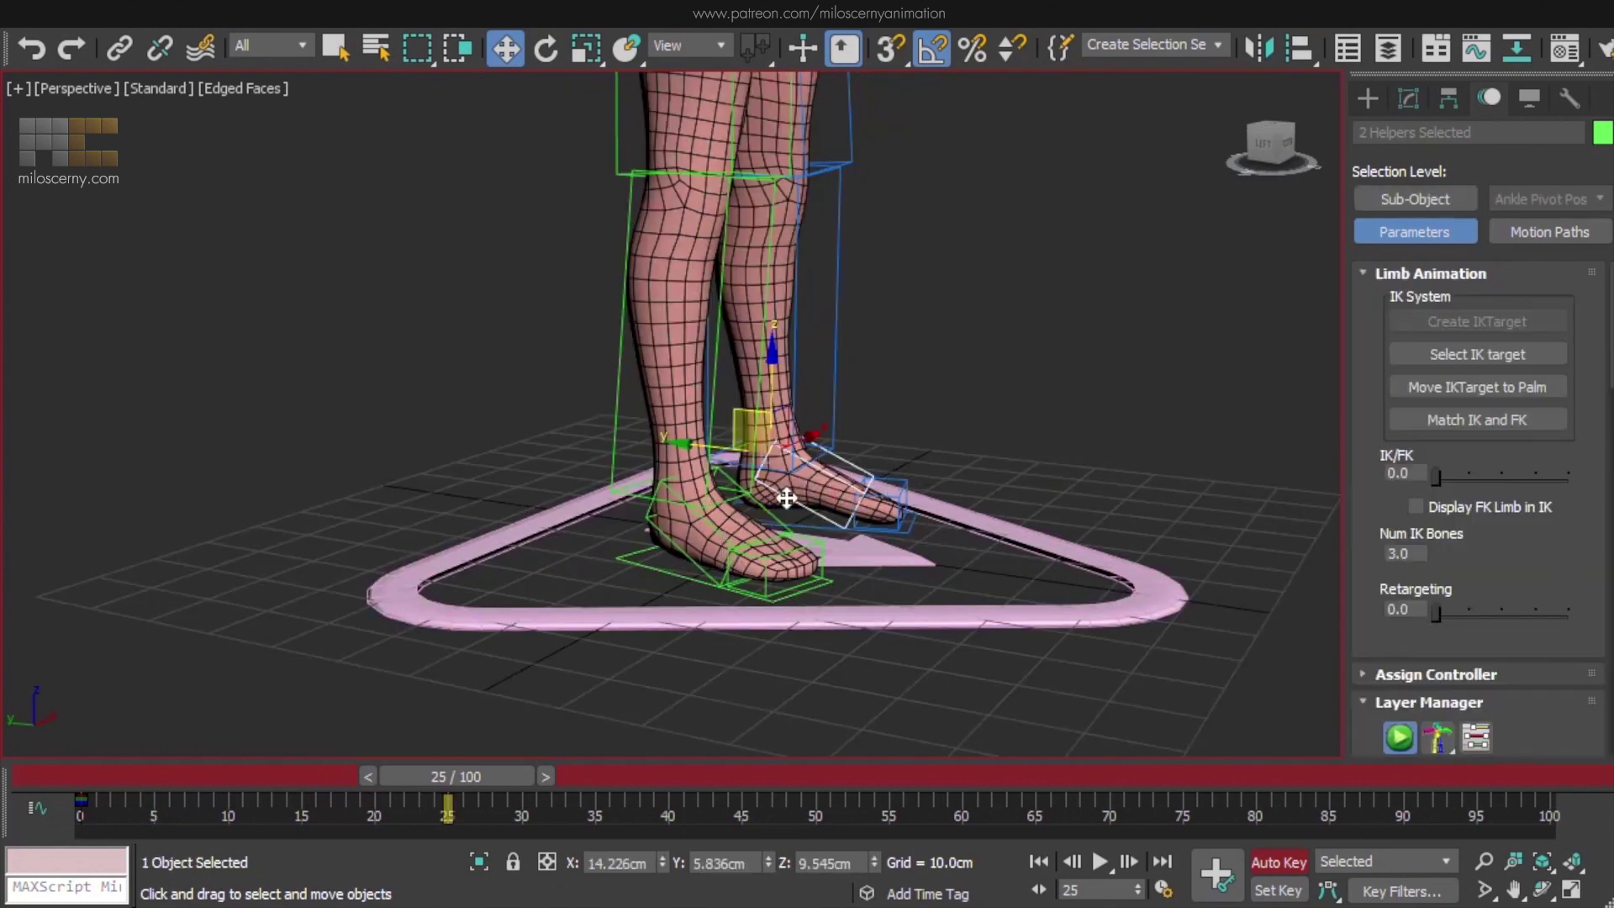
{"action": "left_click", "coordinate": [760, 502], "text": "ctrl"}
{"action": "left_click", "coordinate": [1218, 875]}
Rotate both foot bones at frame 30 and copy their frame 25 key to a frame after that pose
{"action": "left_click_drag", "start_coordinate": [458, 784], "coordinate": [527, 782]}
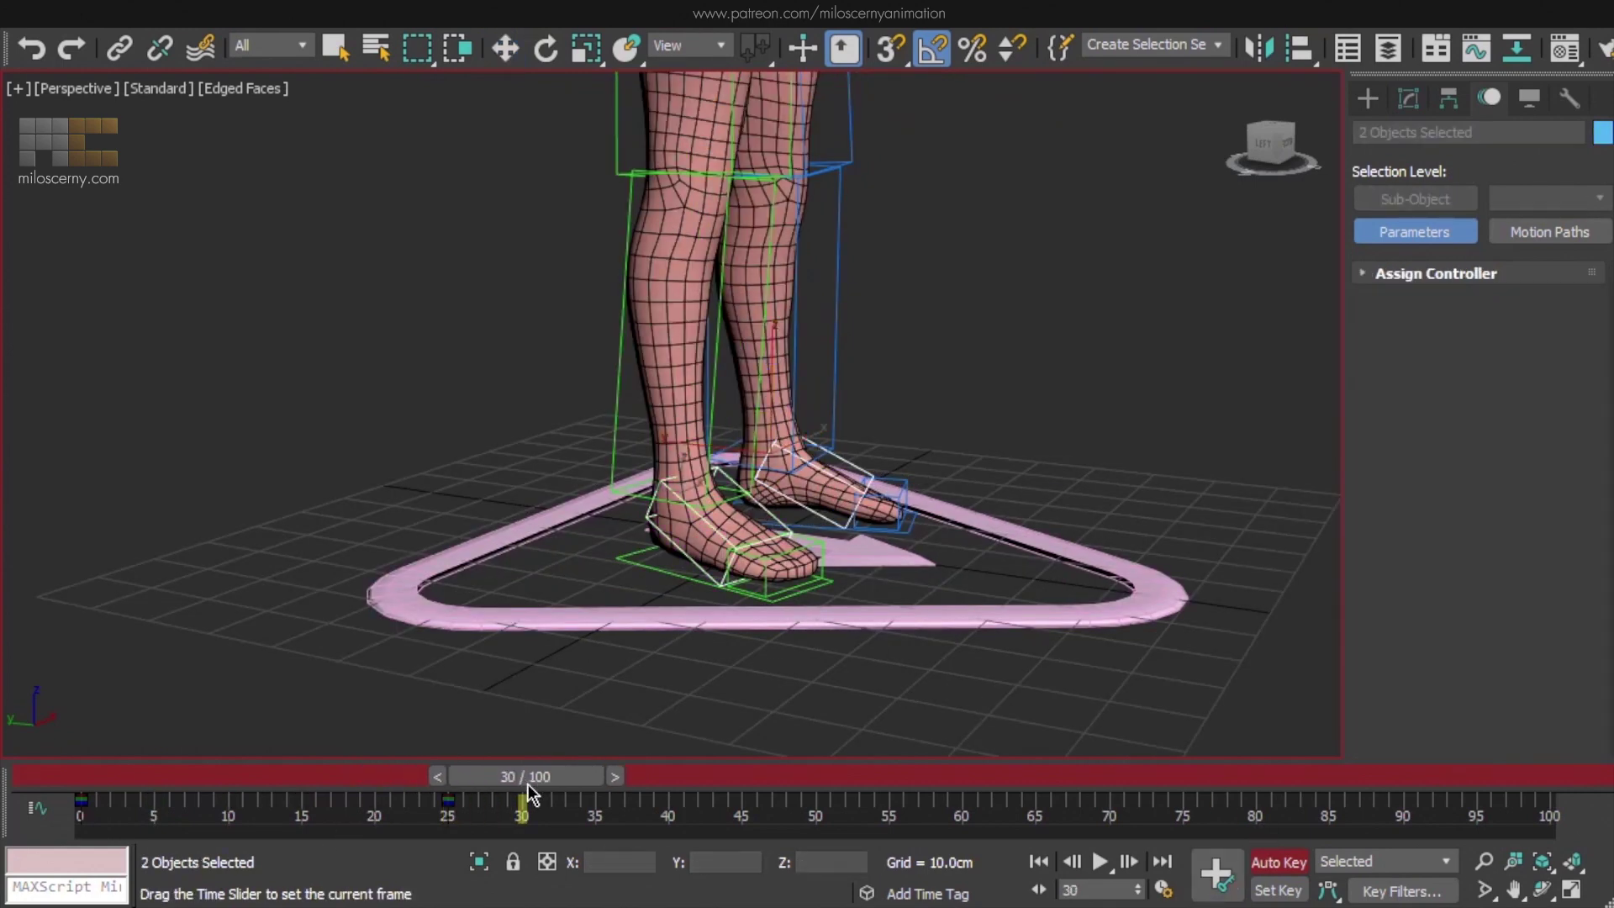
{"action": "key", "text": "e"}
{"action": "left_click_drag", "start_coordinate": [856, 411], "coordinate": [902, 473]}
{"action": "middle_click_drag", "start_coordinate": [902, 474], "coordinate": [804, 451], "text": "alt"}
{"action": "scroll", "coordinate": [833, 555], "scroll_direction": "up", "scroll_amount": 2}
{"action": "left_click", "coordinate": [447, 808]}
{"action": "left_click_drag", "start_coordinate": [446, 810], "coordinate": [678, 783], "text": "shift"}
Key both toe bones at frame 35 and bend them downward at frame 40
{"action": "middle_click_drag", "start_coordinate": [791, 525], "coordinate": [1171, 480], "text": "alt"}
{"action": "left_click_drag", "start_coordinate": [729, 778], "coordinate": [668, 776]}
{"action": "left_click", "coordinate": [1218, 893]}
{"action": "left_click_drag", "start_coordinate": [874, 472], "coordinate": [921, 640]}
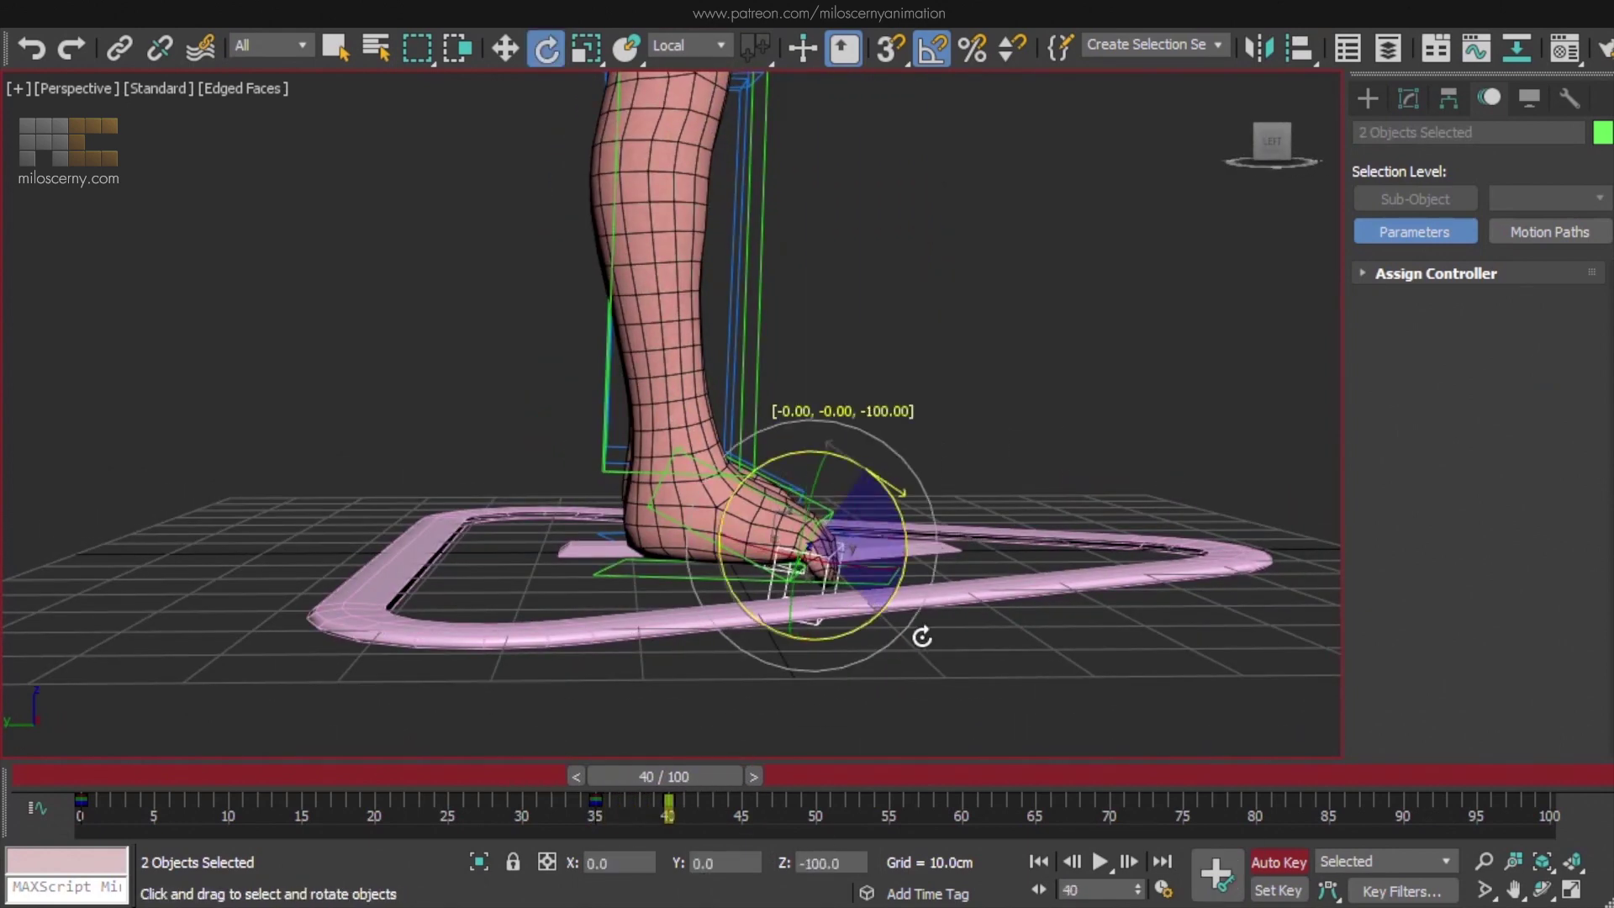
Bend both toe bones upward for the frame 45 key and copy their frame 35 key to frame 50
{"action": "left_click_drag", "start_coordinate": [684, 771], "coordinate": [723, 772]}
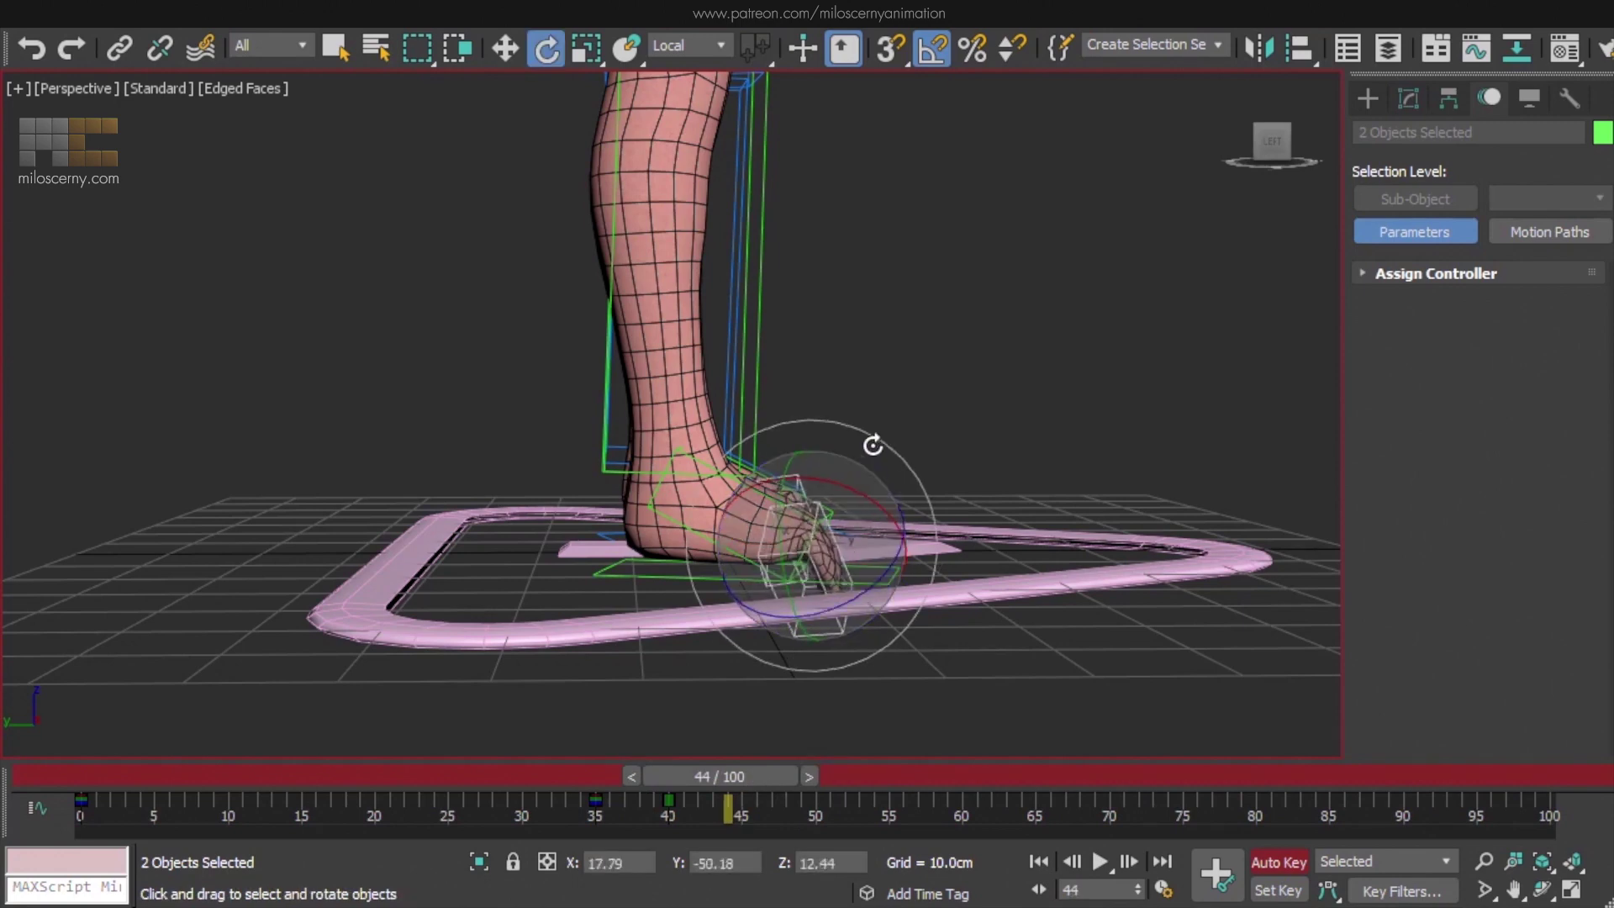
{"action": "left_click_drag", "start_coordinate": [883, 468], "coordinate": [735, 306]}
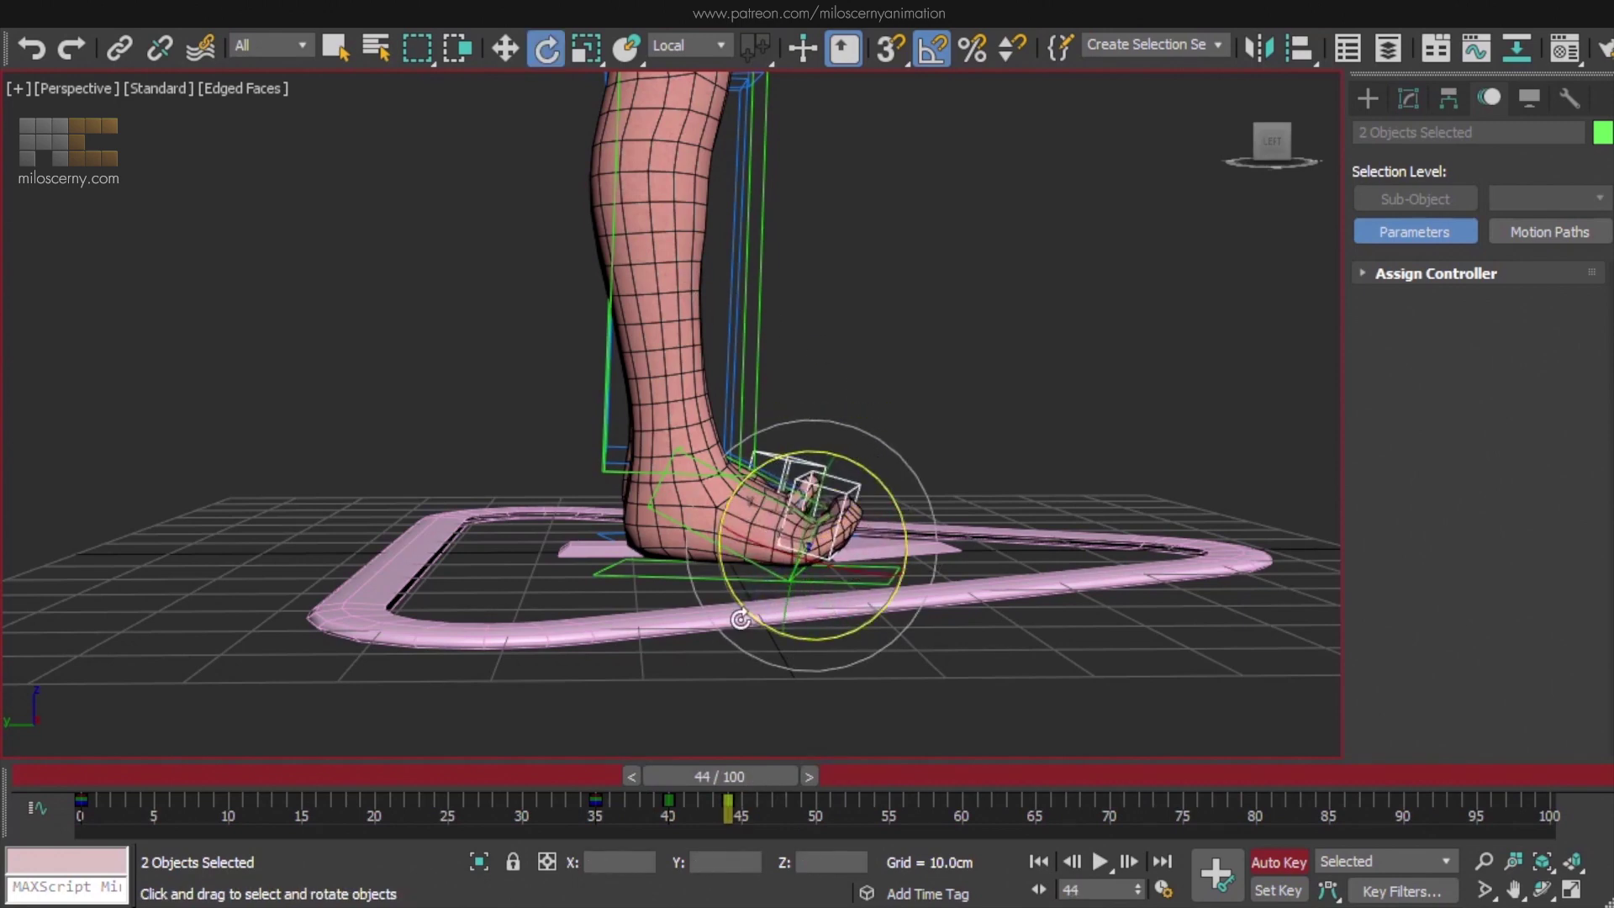
{"action": "left_click_drag", "start_coordinate": [588, 819], "coordinate": [812, 834], "text": "shift"}
{"action": "left_click_drag", "start_coordinate": [765, 777], "coordinate": [854, 776]}
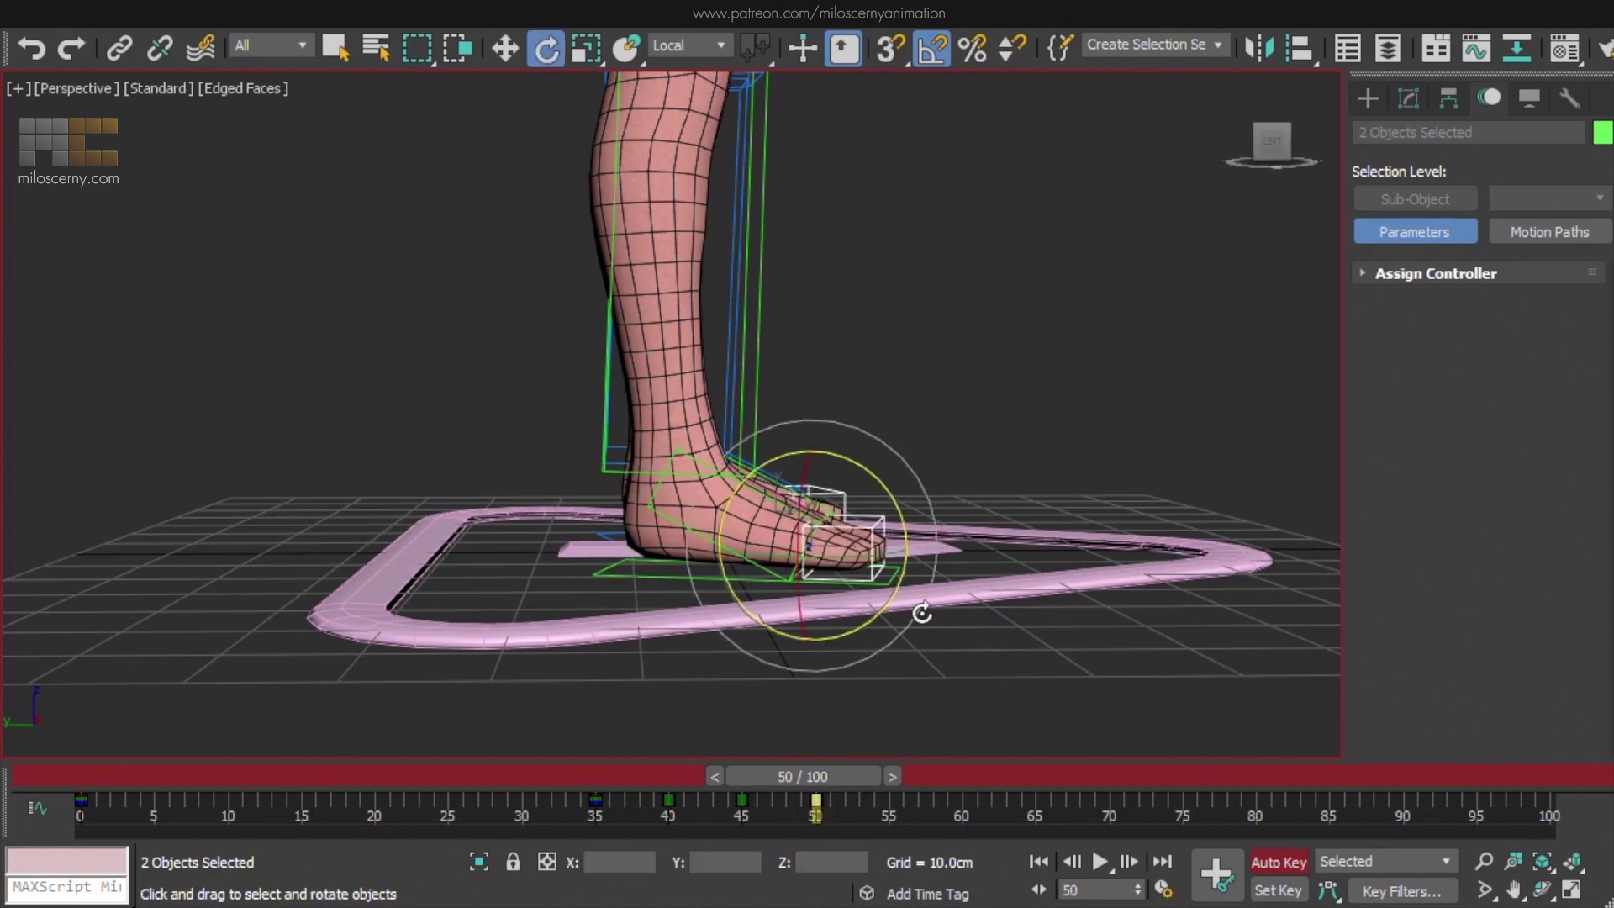
Select both toe bones, foot bones and foot platforms, and compress all their keys from frames 0–50 into frames 0–30
{"action": "middle_click_drag", "start_coordinate": [922, 613], "coordinate": [832, 622], "text": "alt"}
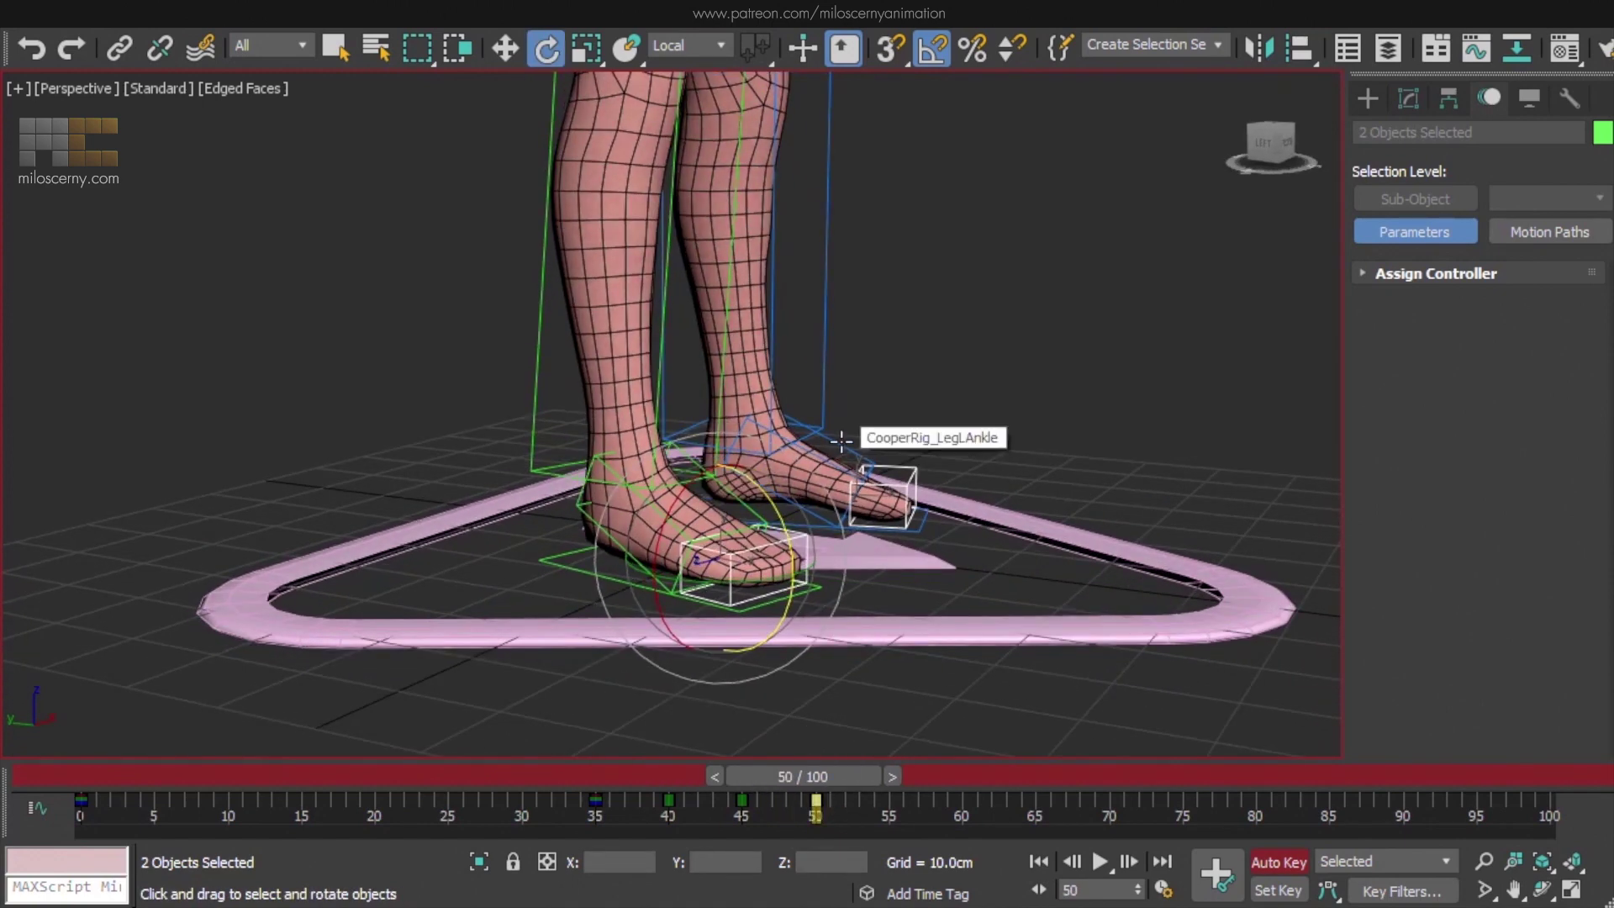
{"action": "left_click", "coordinate": [576, 503], "text": "ctrl"}
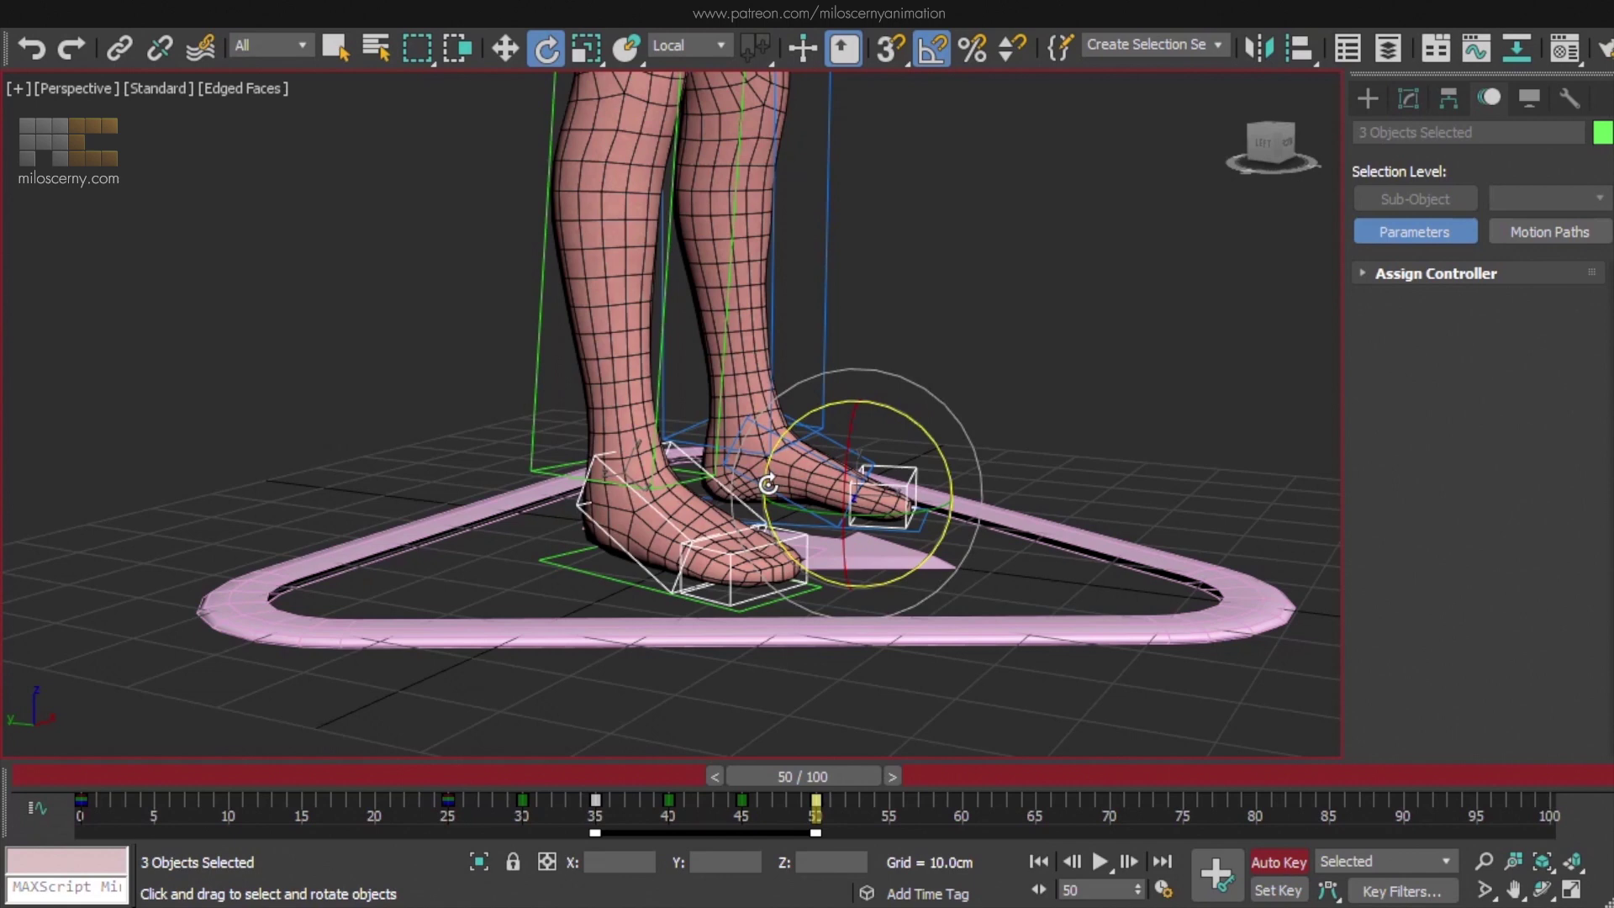
{"action": "left_click", "coordinate": [843, 445], "text": "ctrl"}
{"action": "left_click", "coordinate": [573, 567], "text": "ctrl"}
{"action": "left_click", "coordinate": [921, 527], "text": "ctrl"}
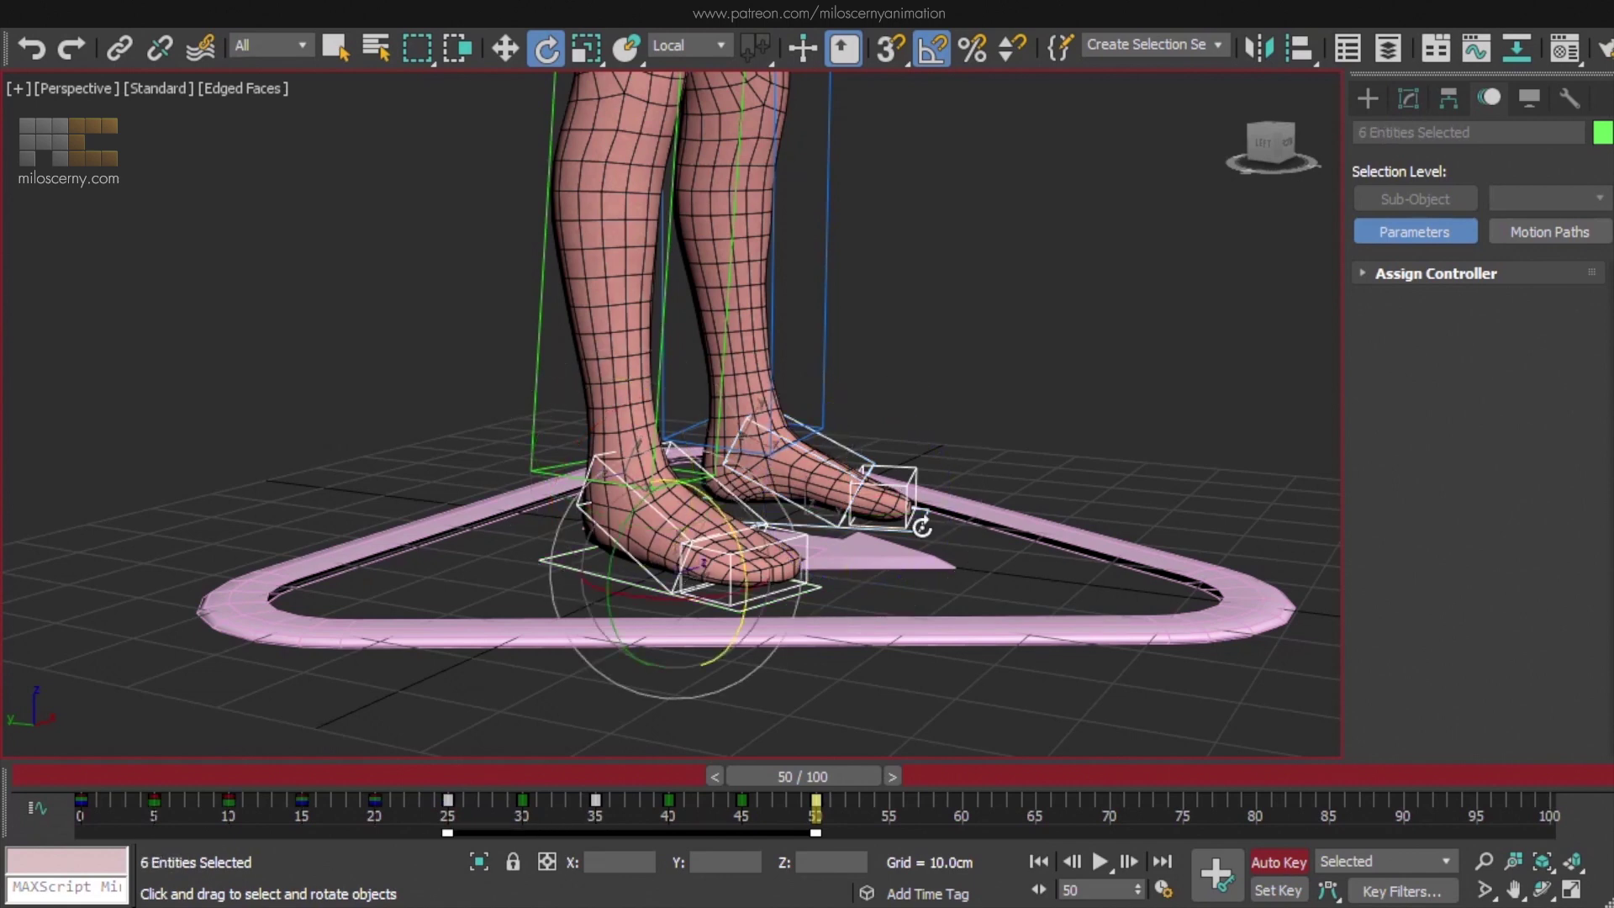
{"action": "left_click_drag", "start_coordinate": [854, 808], "coordinate": [42, 821]}
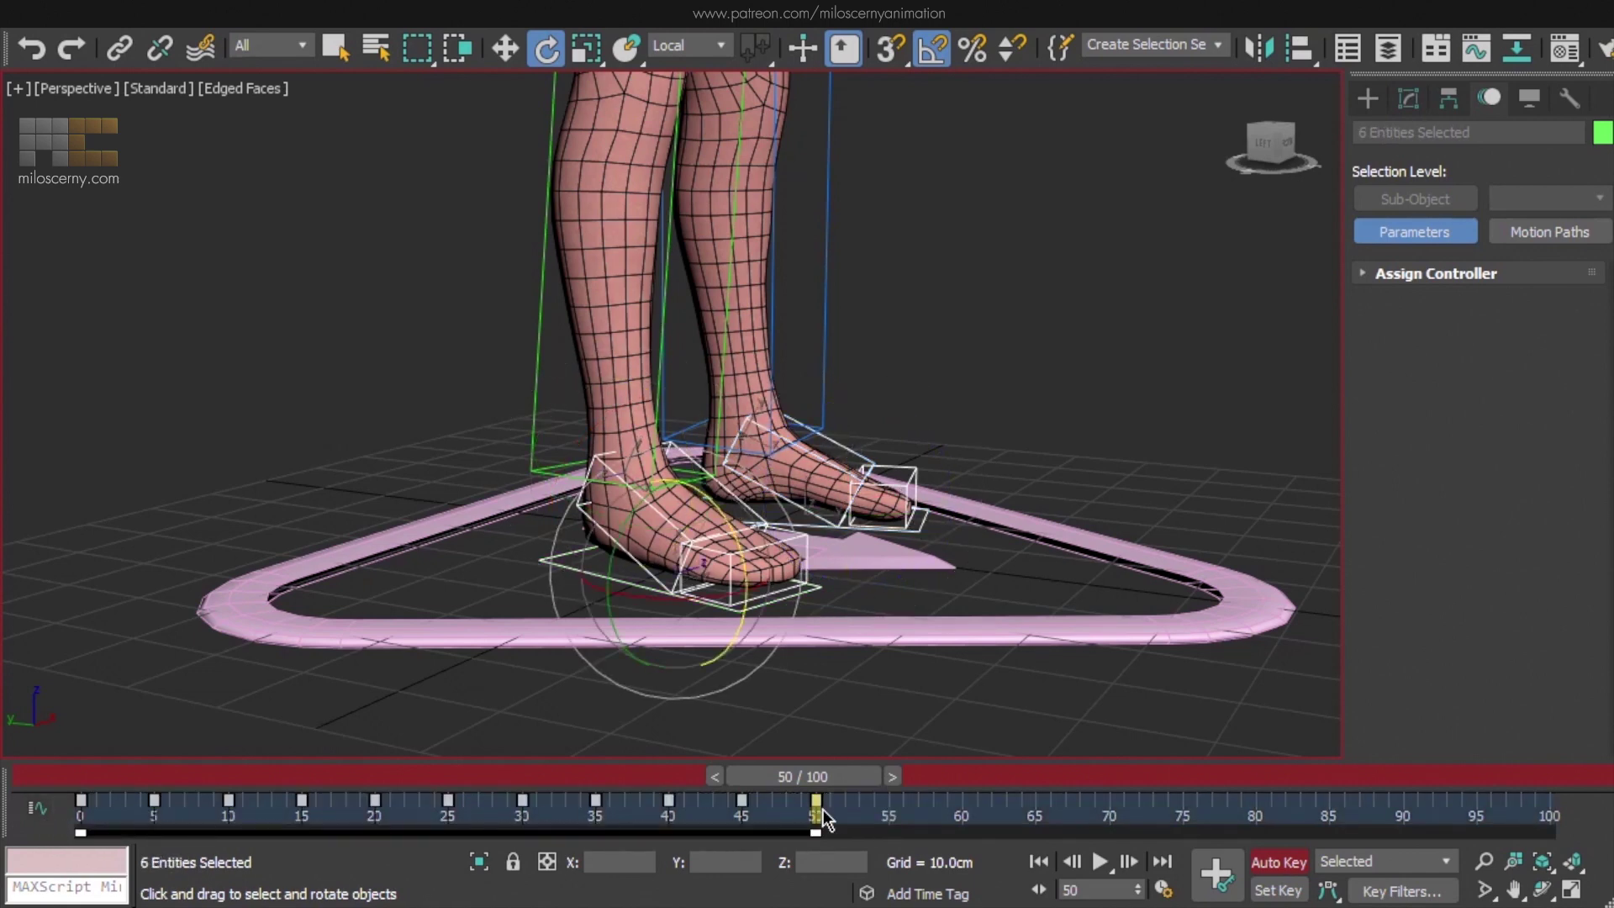
{"action": "left_click_drag", "start_coordinate": [821, 844], "coordinate": [510, 844]}
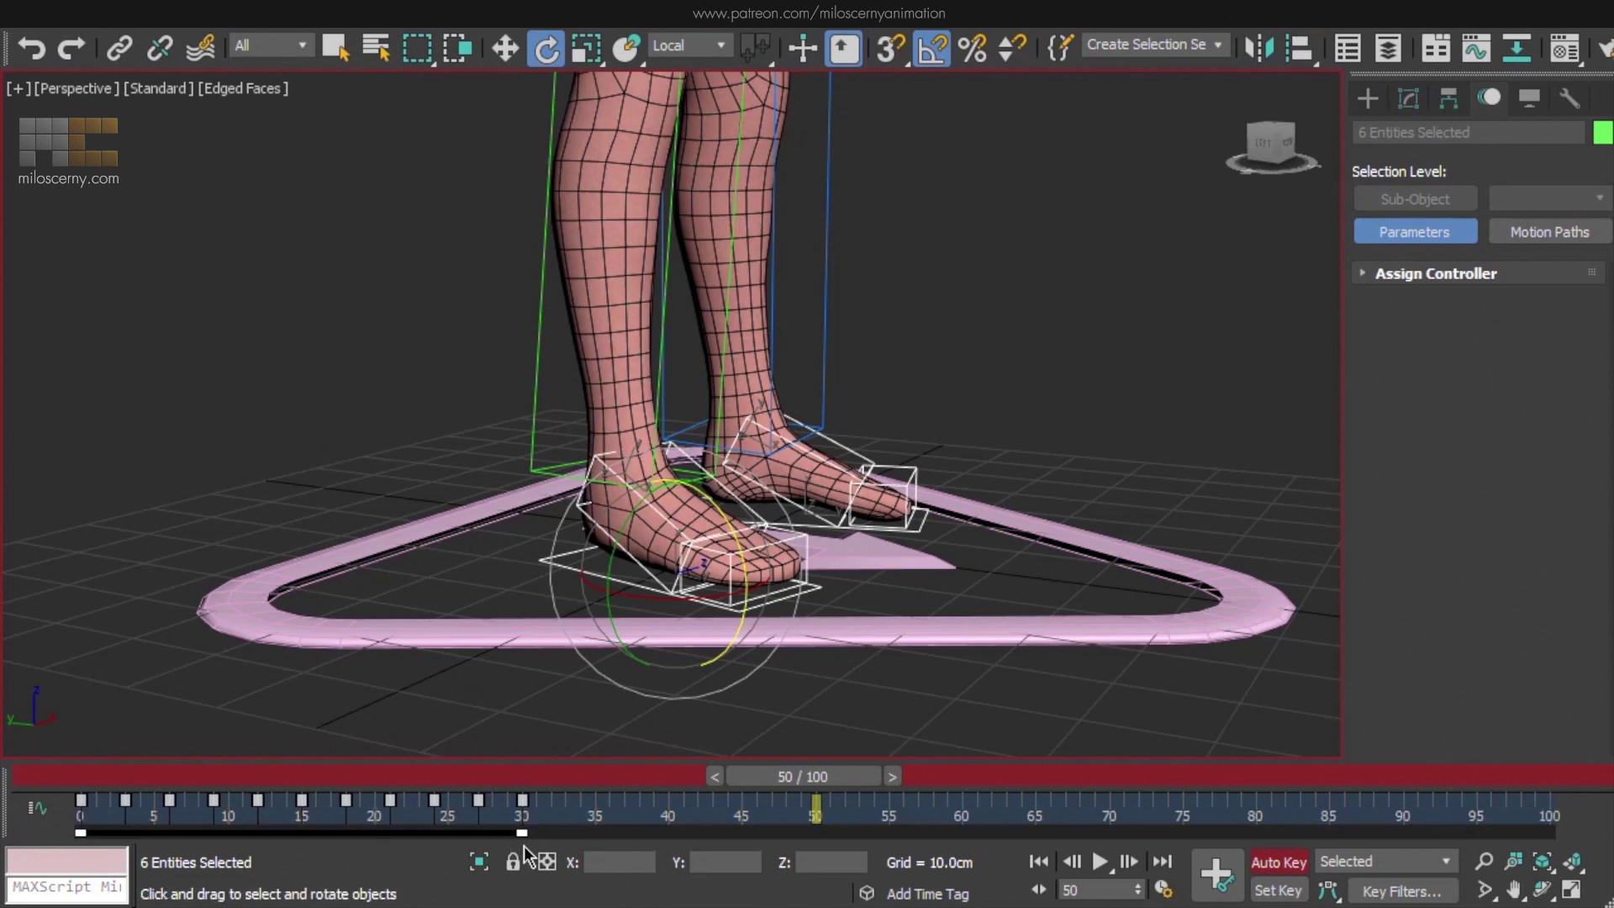
Scrub the animation between frames 0 and 30 to examine how the legs and feet deform with the compressed timing
{"action": "left_click_drag", "start_coordinate": [83, 775], "coordinate": [524, 797]}
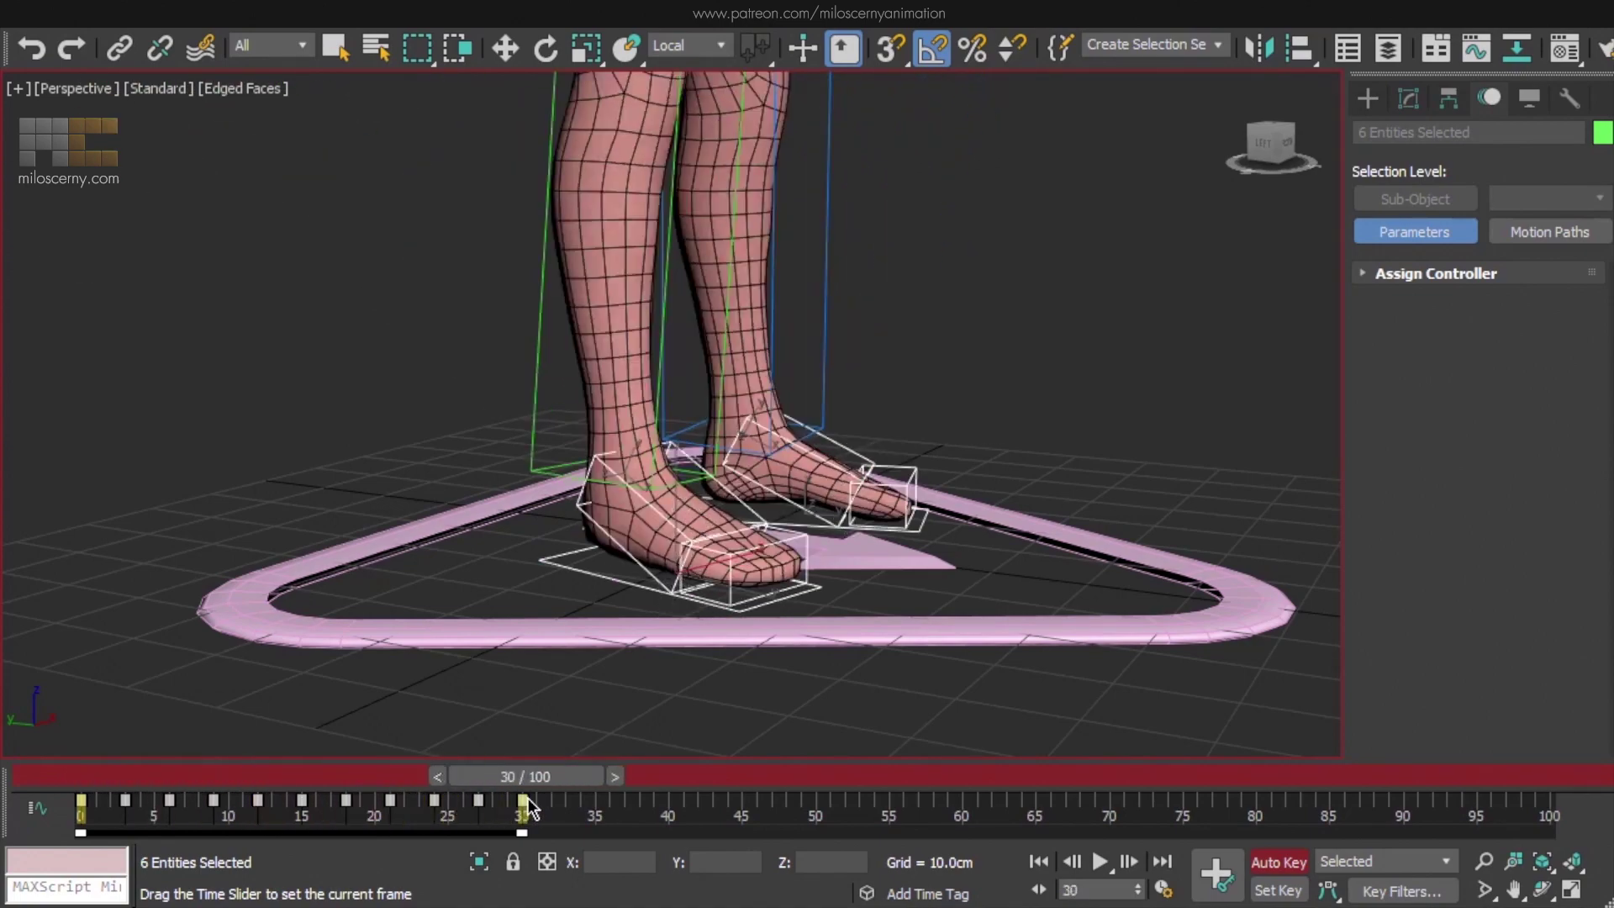
{"action": "middle_click_drag", "start_coordinate": [876, 313], "coordinate": [839, 478]}
{"action": "scroll", "coordinate": [839, 477], "scroll_direction": "down", "scroll_amount": 3}
{"action": "middle_click_drag", "start_coordinate": [967, 445], "coordinate": [863, 459], "text": "alt"}
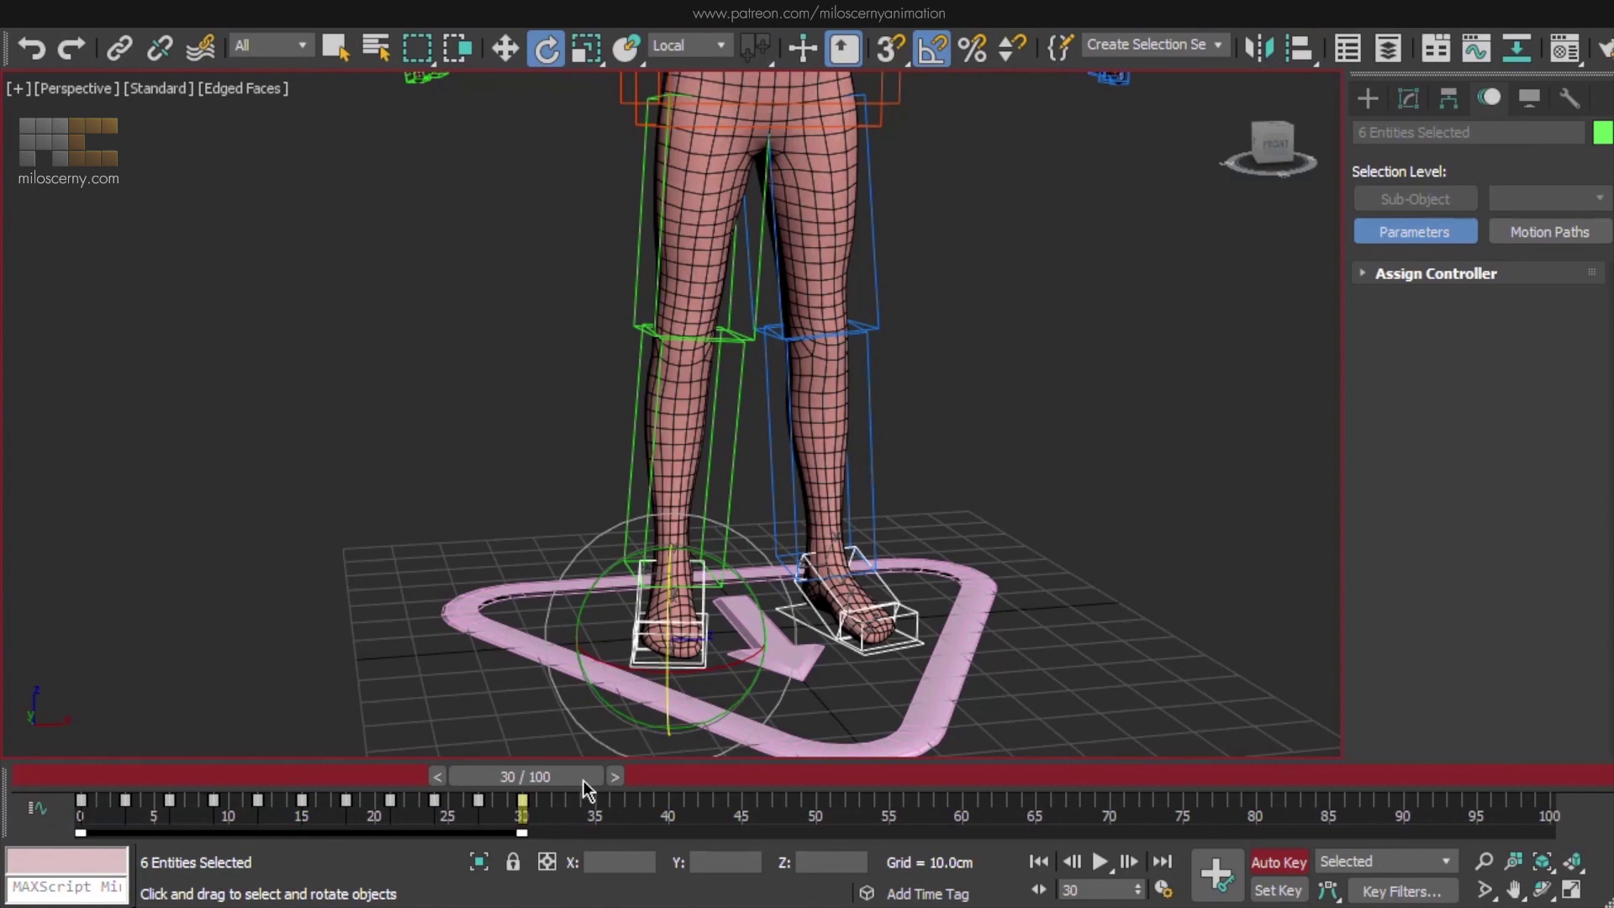
{"action": "left_click_drag", "start_coordinate": [584, 780], "coordinate": [409, 795]}
{"action": "mouse_move", "coordinate": [819, 504]}
{"action": "middle_mouse_down", "text": "alt"}
{"action": "mouse_move", "coordinate": [925, 503]}
{"action": "mouse_move", "coordinate": [834, 520]}
{"action": "middle_mouse_up", "text": "alt"}
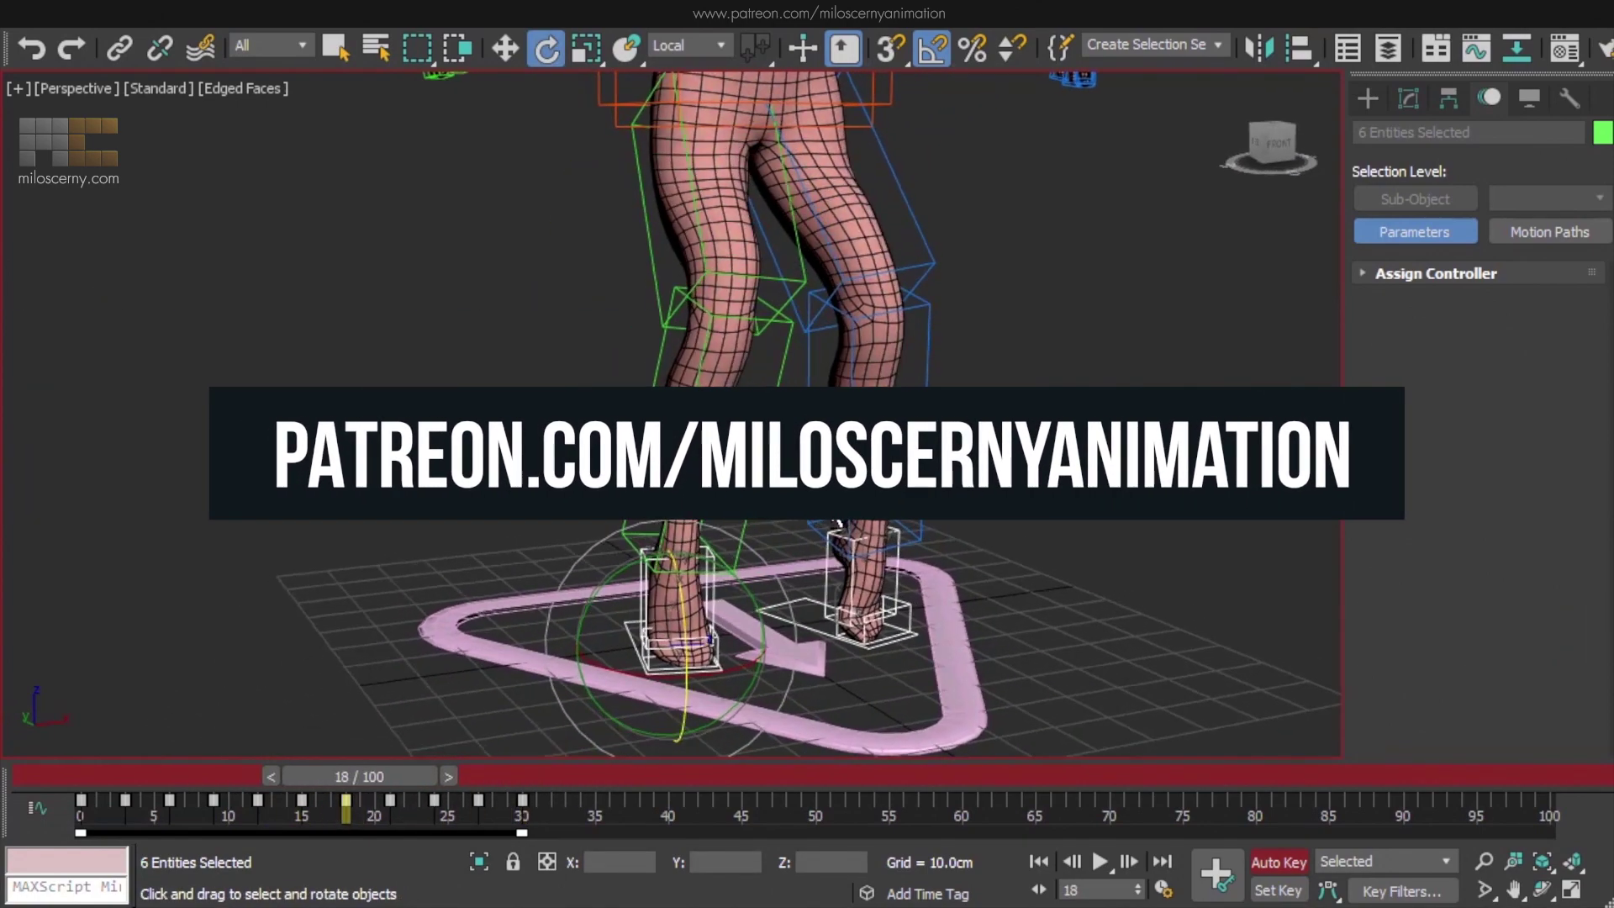
{"action": "middle_click_drag", "start_coordinate": [820, 372], "coordinate": [790, 592]}
{"action": "left_click_drag", "start_coordinate": [389, 782], "coordinate": [521, 782]}
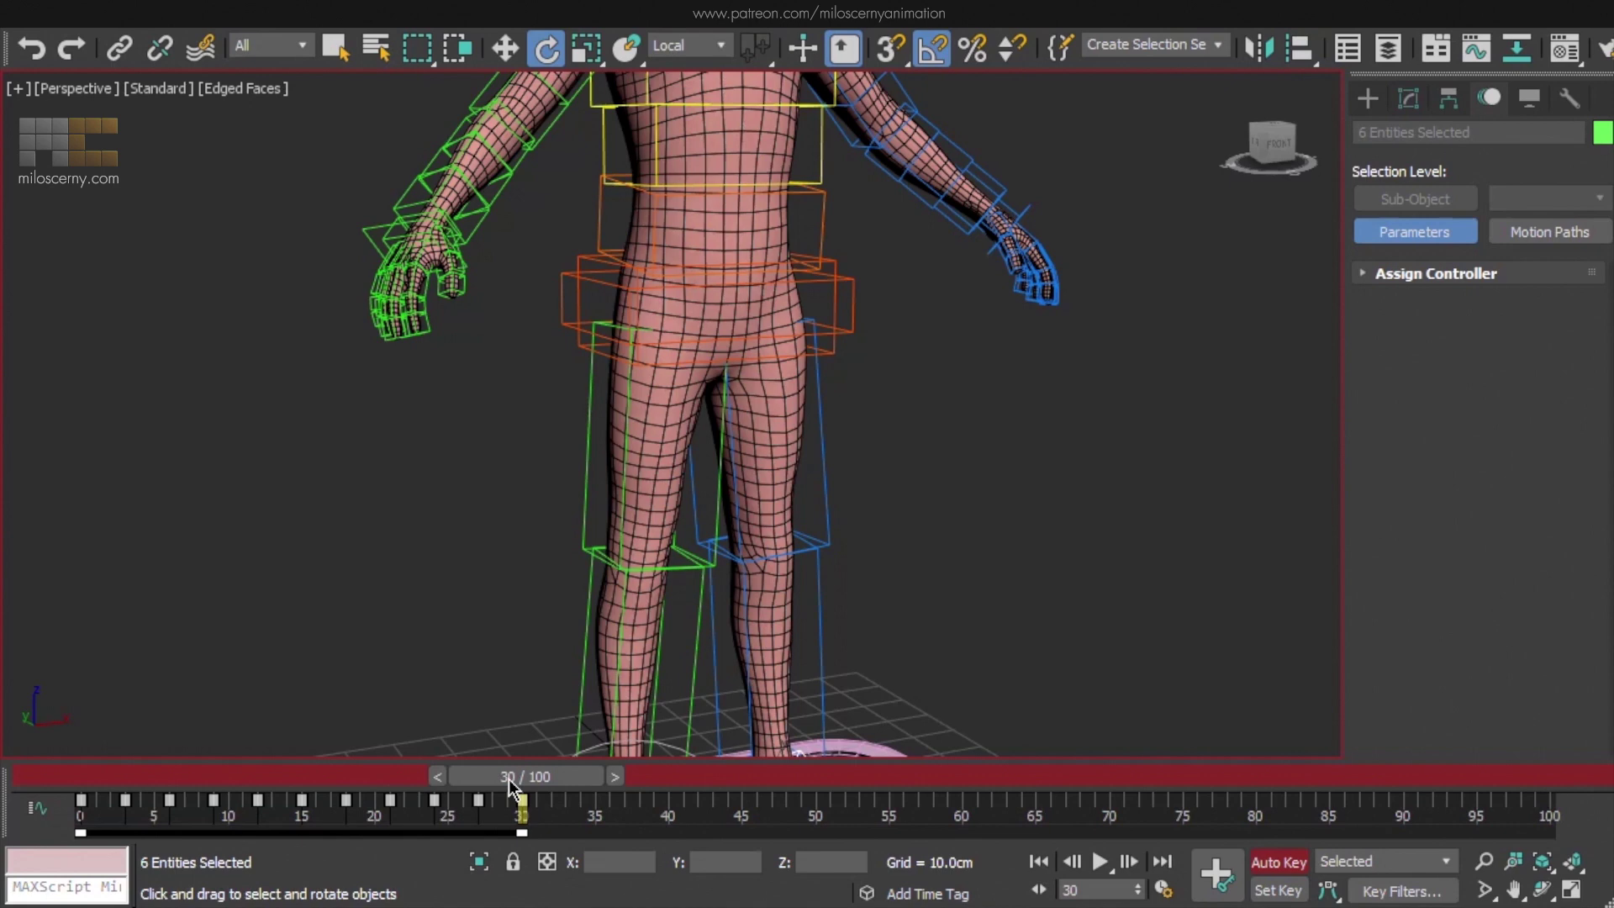
Select all finger and thumb bones of the right hand without the palm and set a key for them at frame 15
{"action": "left_click", "coordinate": [391, 234]}
{"action": "middle_click_drag", "start_coordinate": [391, 234], "coordinate": [512, 345]}
{"action": "middle_click_drag", "start_coordinate": [511, 345], "coordinate": [505, 391], "text": "alt"}
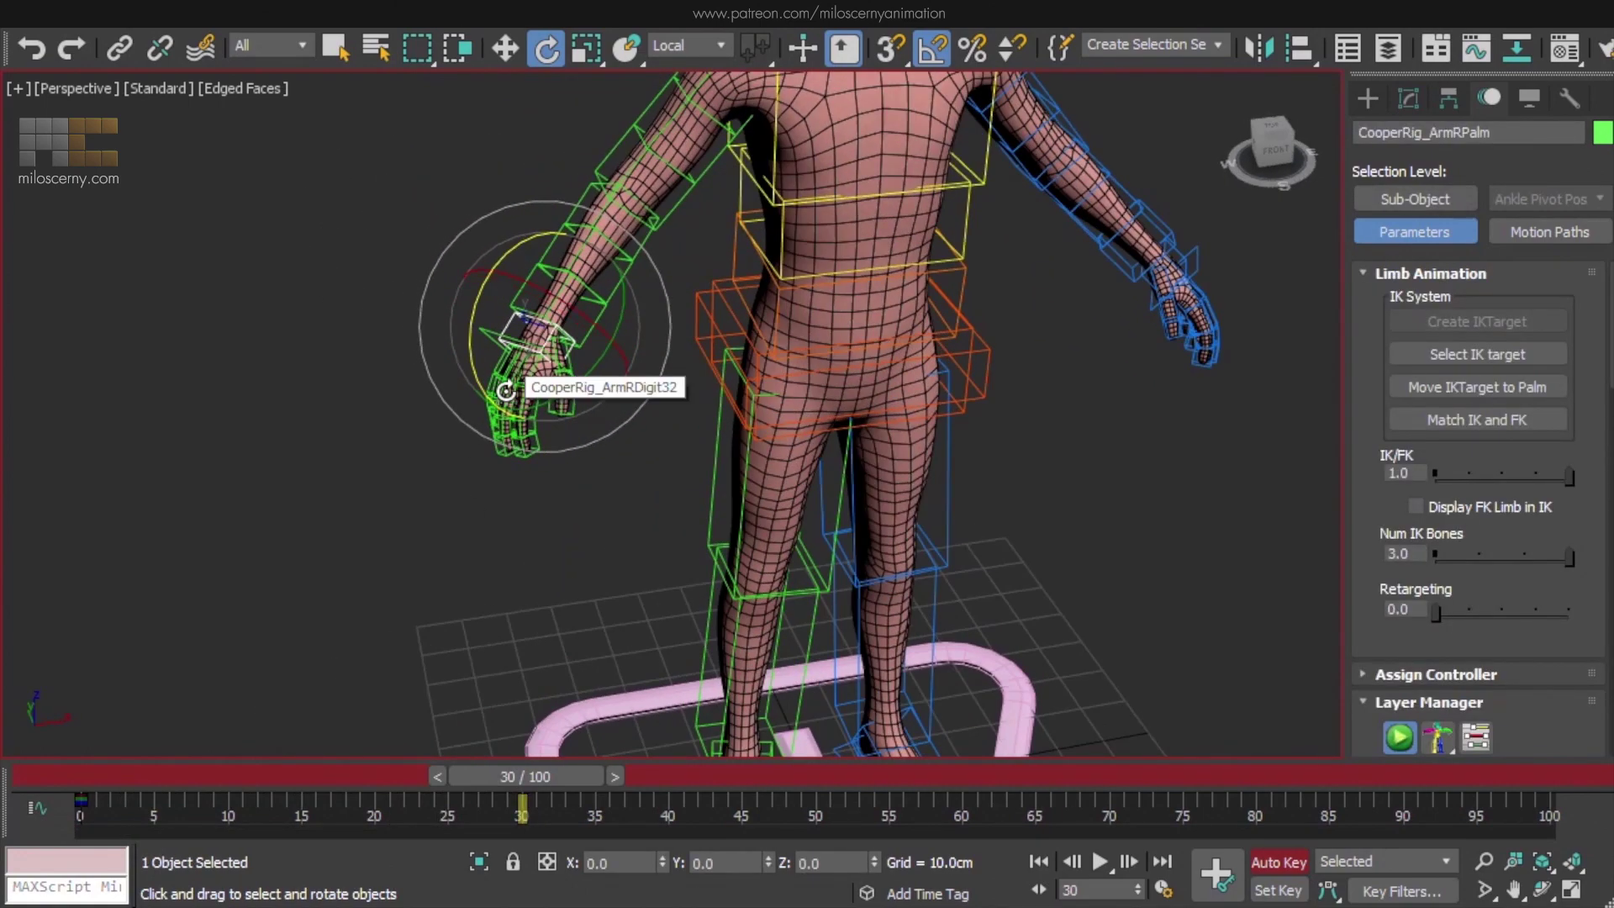
{"action": "key", "text": "w"}
{"action": "scroll", "coordinate": [521, 394], "scroll_direction": "up", "scroll_amount": 6}
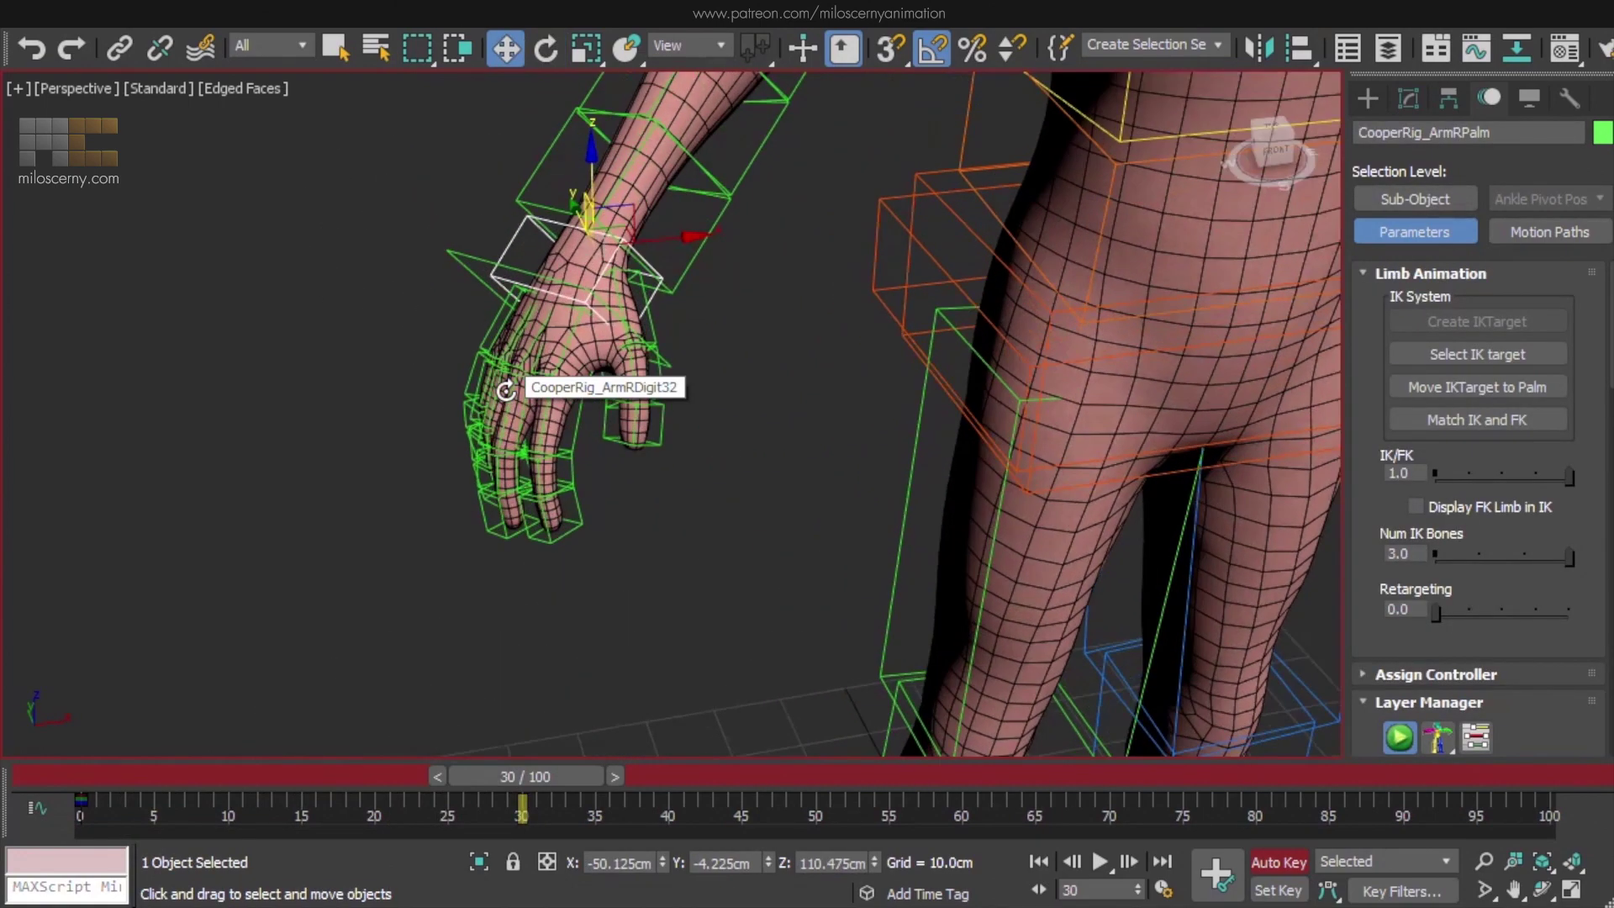
{"action": "left_click_drag", "start_coordinate": [559, 782], "coordinate": [351, 777]}
{"action": "middle_click_drag", "start_coordinate": [570, 324], "coordinate": [544, 345], "text": "alt"}
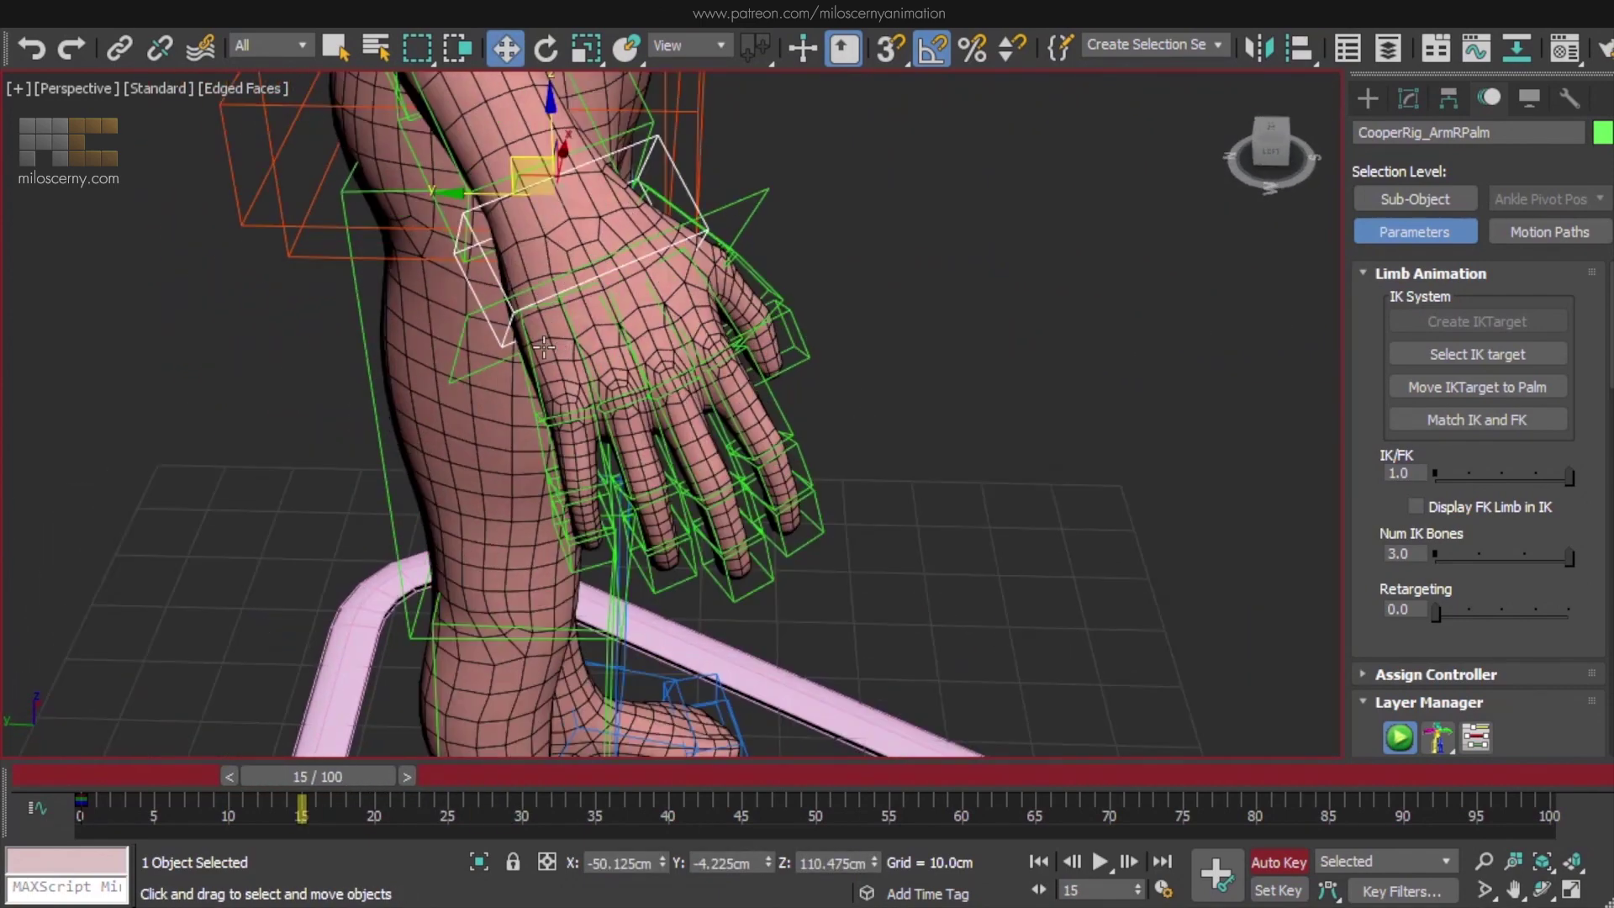
{"action": "double_click", "coordinate": [489, 262]}
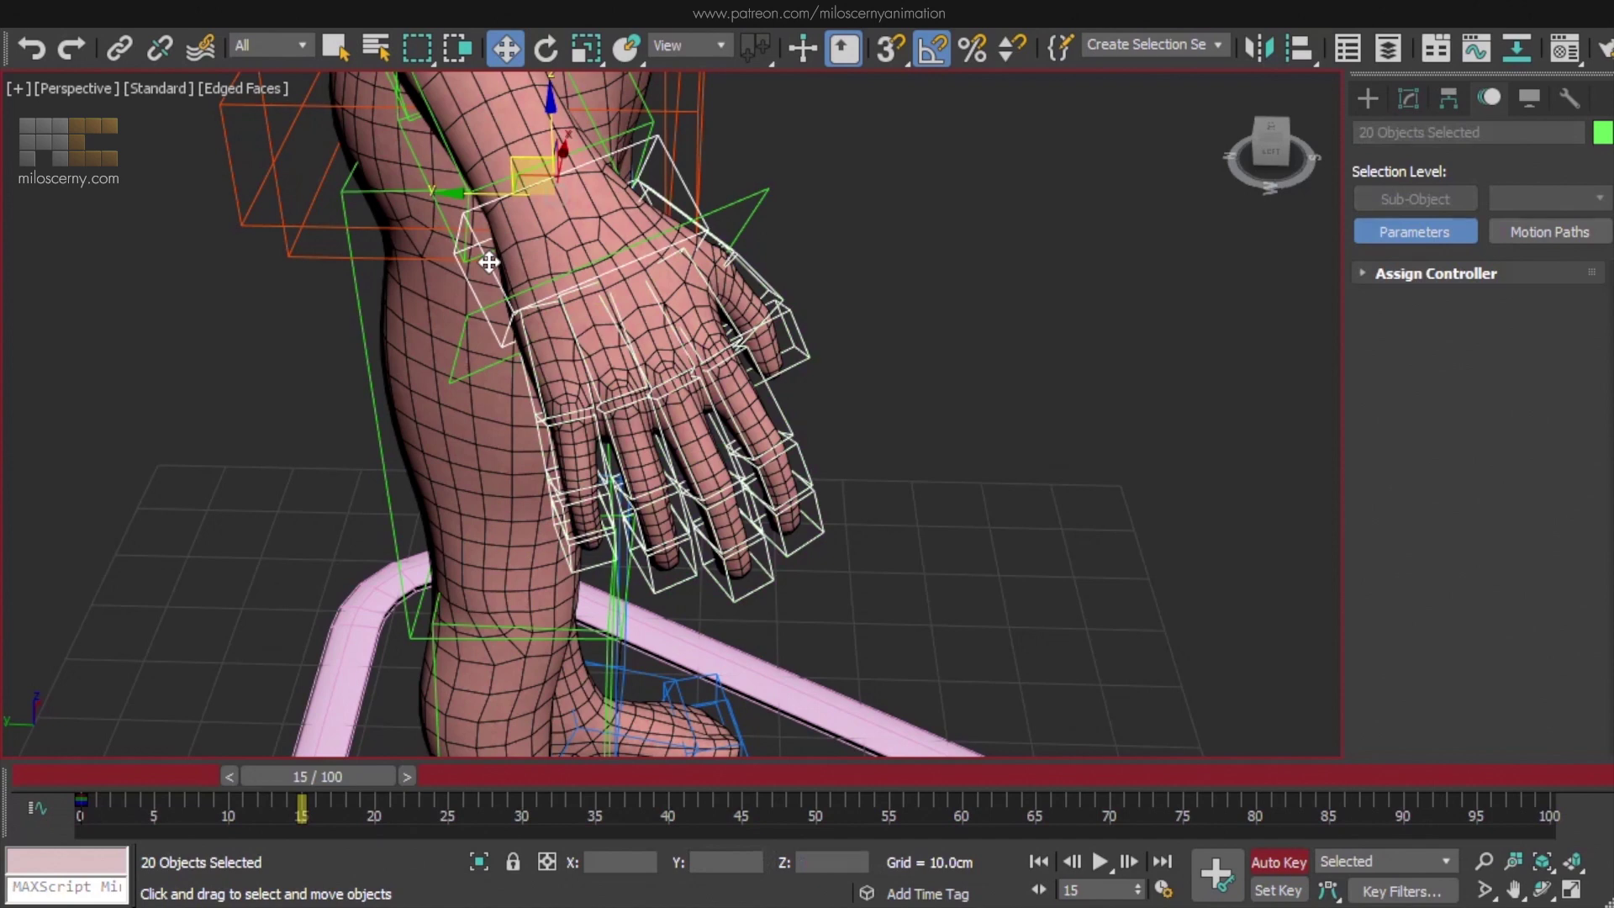
{"action": "left_click", "coordinate": [489, 262], "text": "alt"}
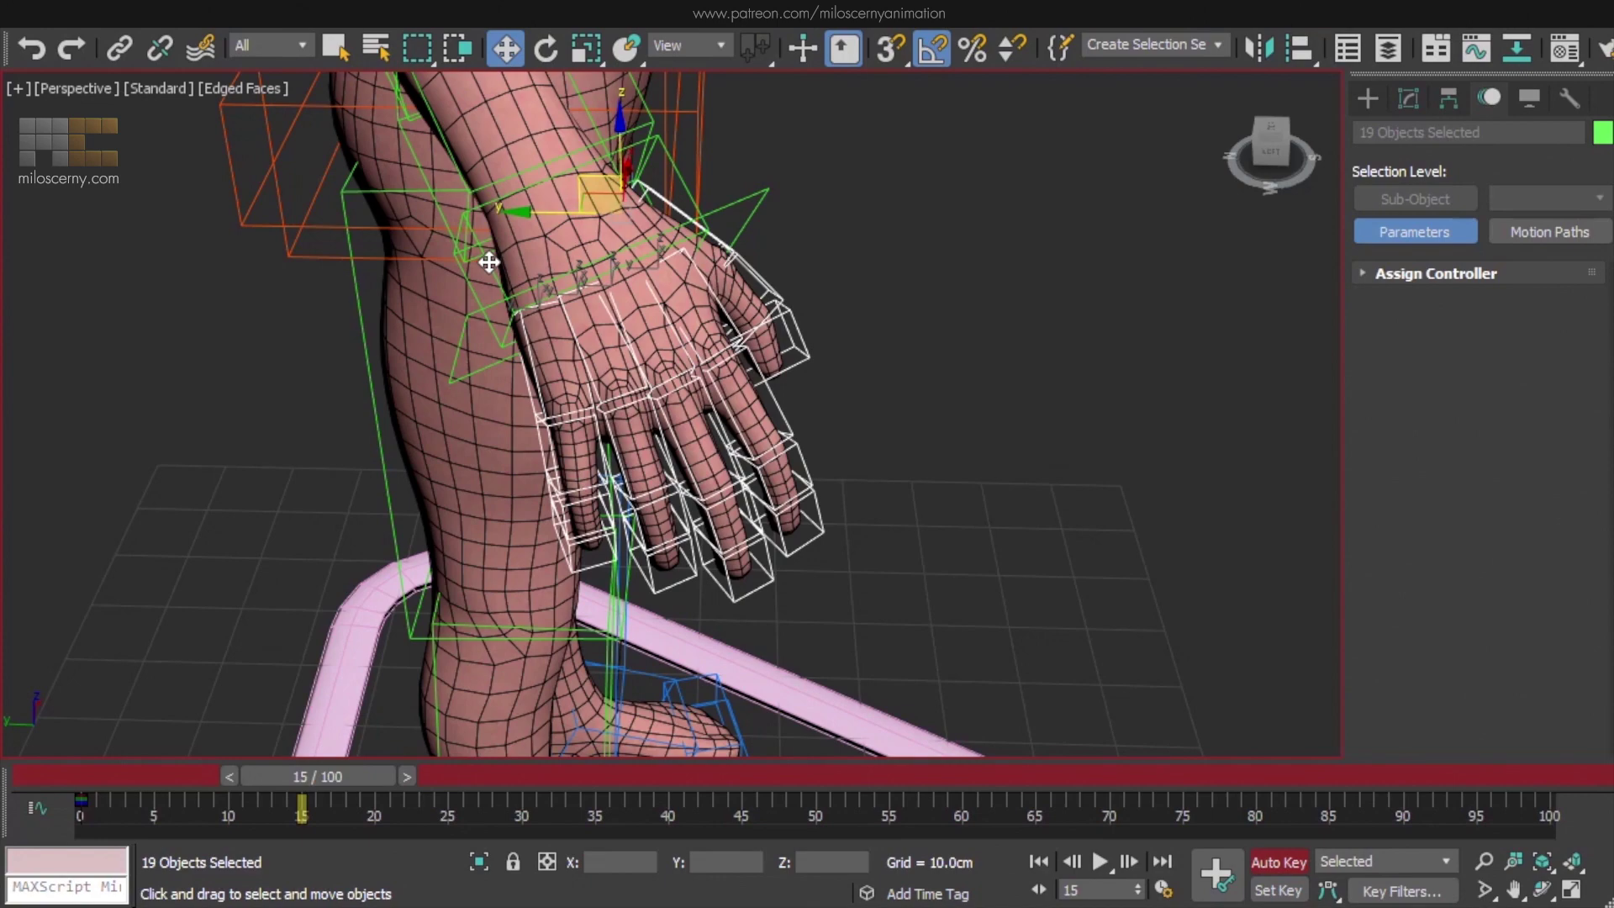
{"action": "left_click", "coordinate": [1205, 872]}
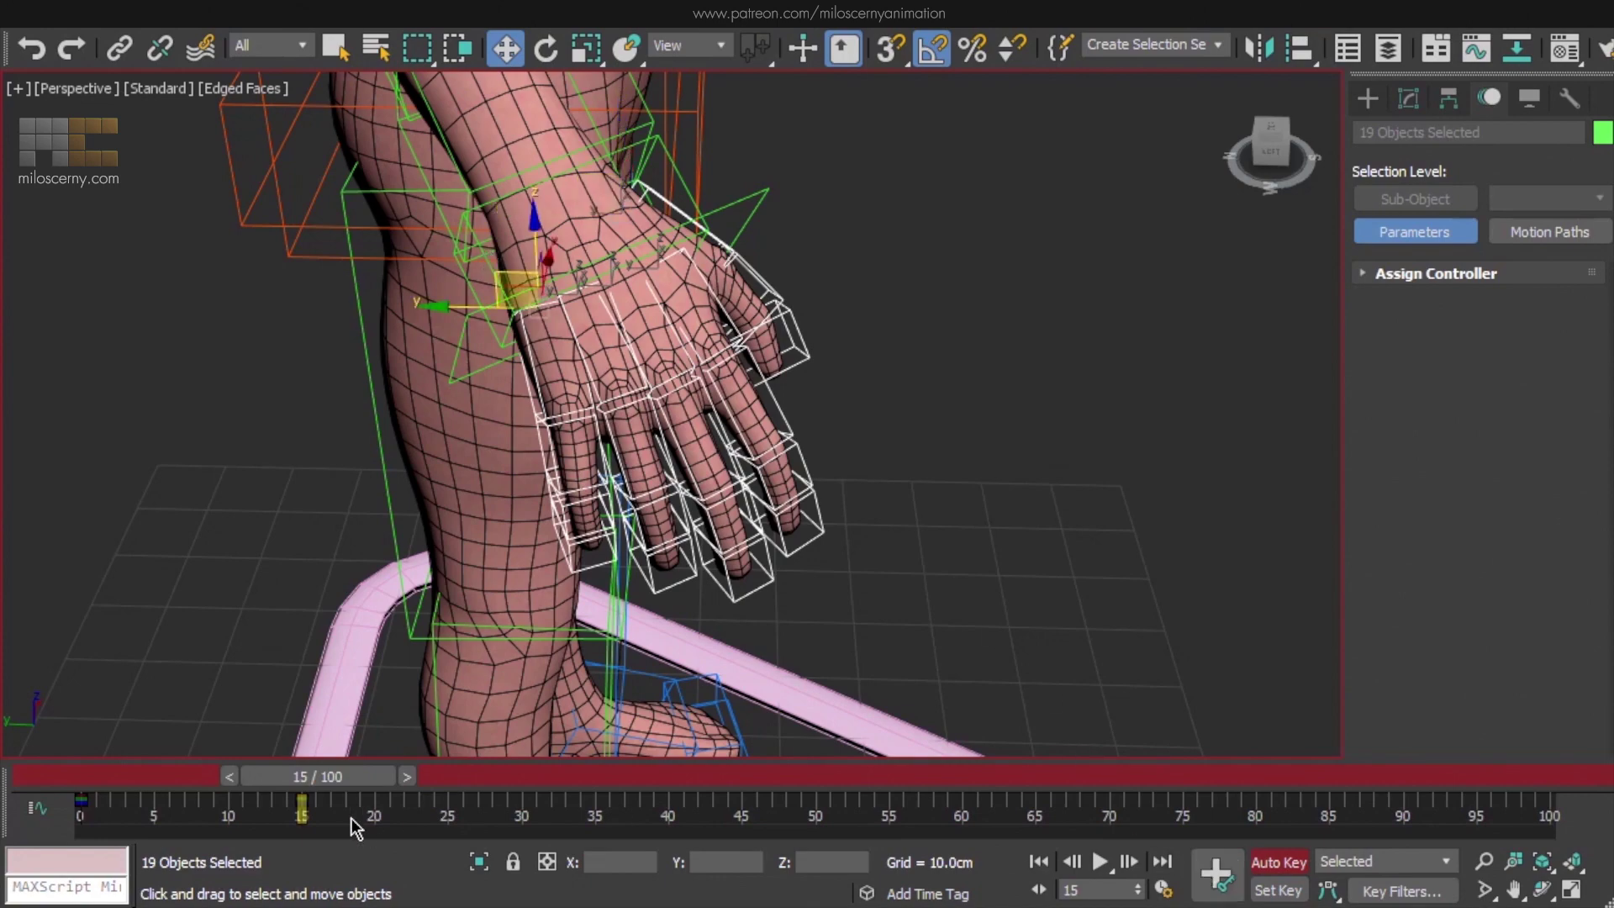
Rotate the right hand's finger bones downward at frame 18 and copy their frame 15 key to frame 21
{"action": "left_click_drag", "start_coordinate": [353, 777], "coordinate": [400, 774]}
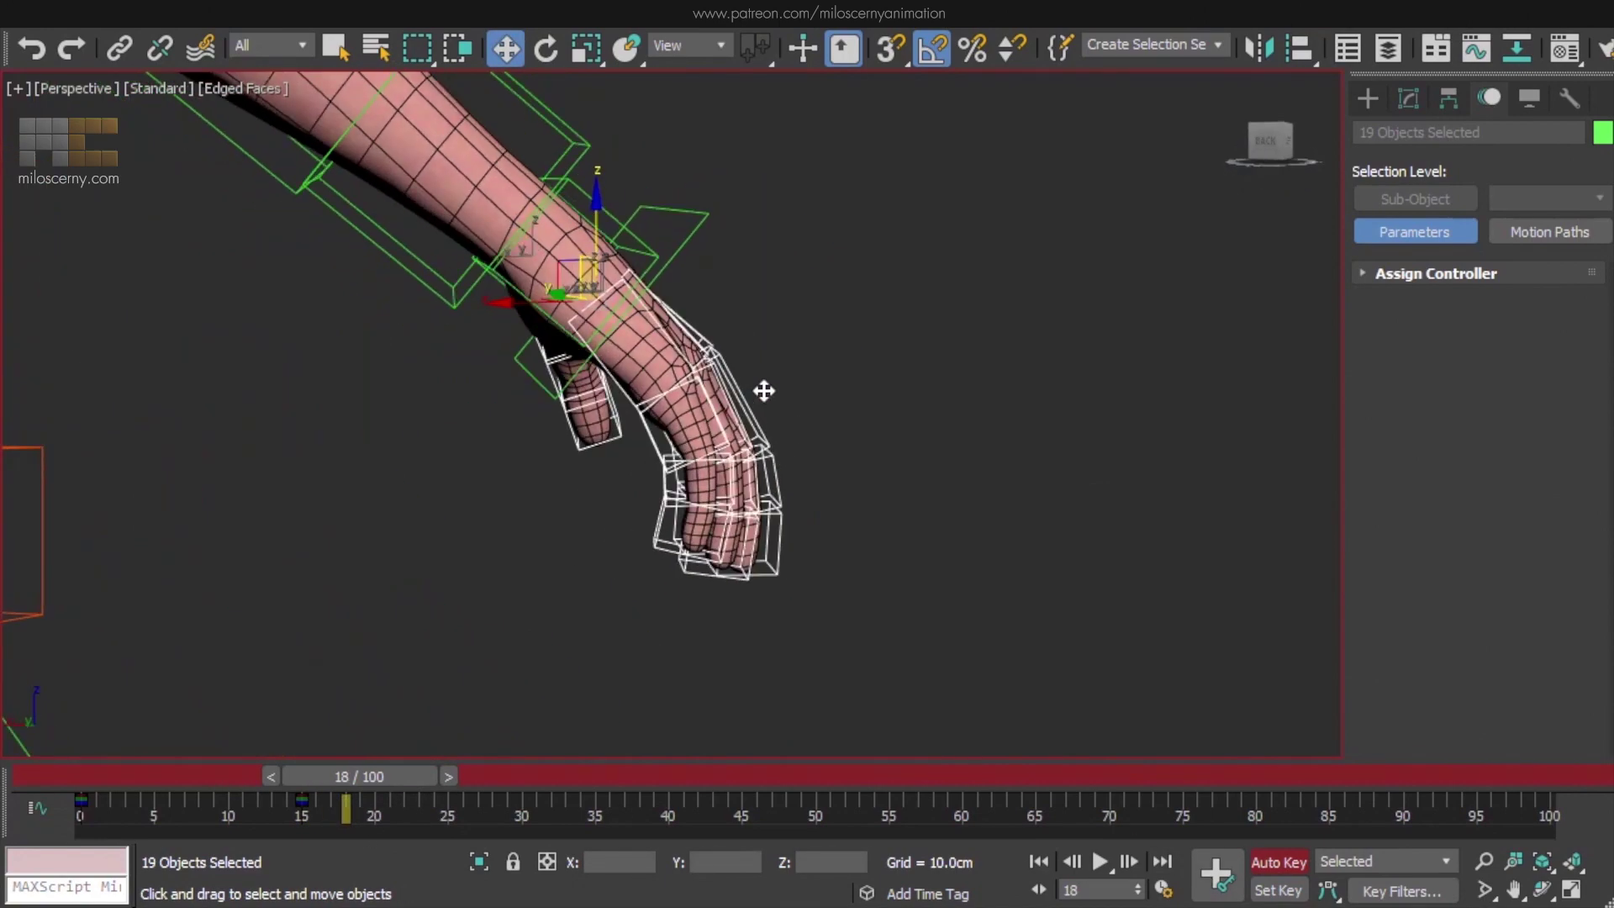
{"action": "key", "text": "e"}
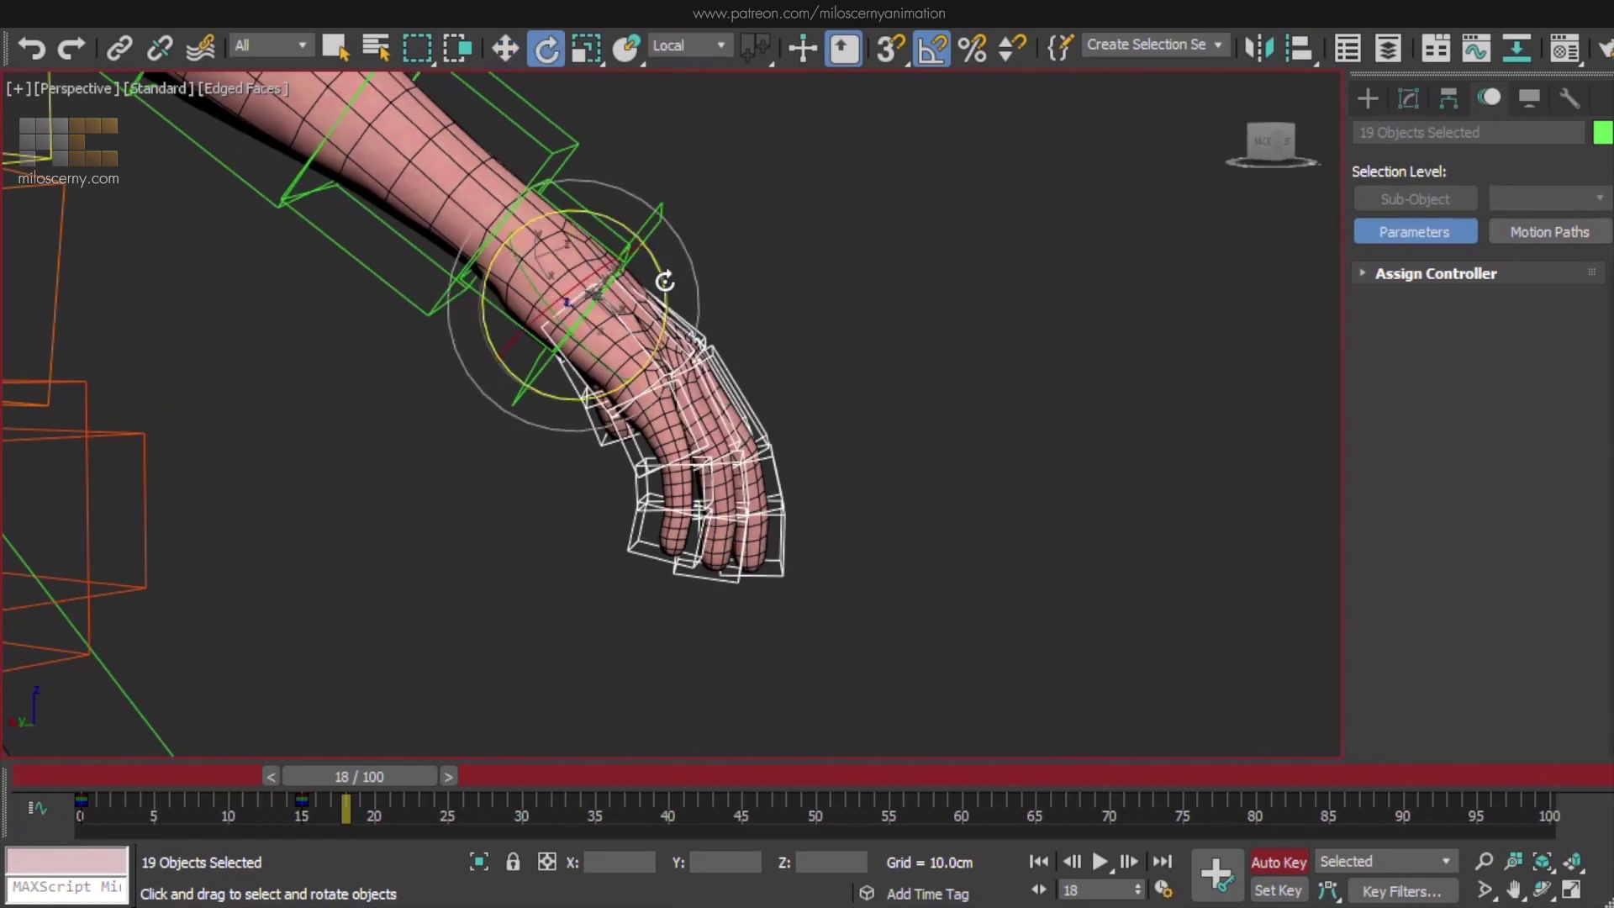
{"action": "left_click_drag", "start_coordinate": [662, 280], "coordinate": [587, 657]}
{"action": "left_click_drag", "start_coordinate": [300, 806], "coordinate": [446, 781], "text": "shift"}
Select the right ring finger's four bones and shift their three bend keys to frames 21, 24 and 27
{"action": "middle_click_drag", "start_coordinate": [629, 588], "coordinate": [639, 454], "text": "alt"}
{"action": "key", "text": "w"}
{"action": "double_click", "coordinate": [555, 376]}
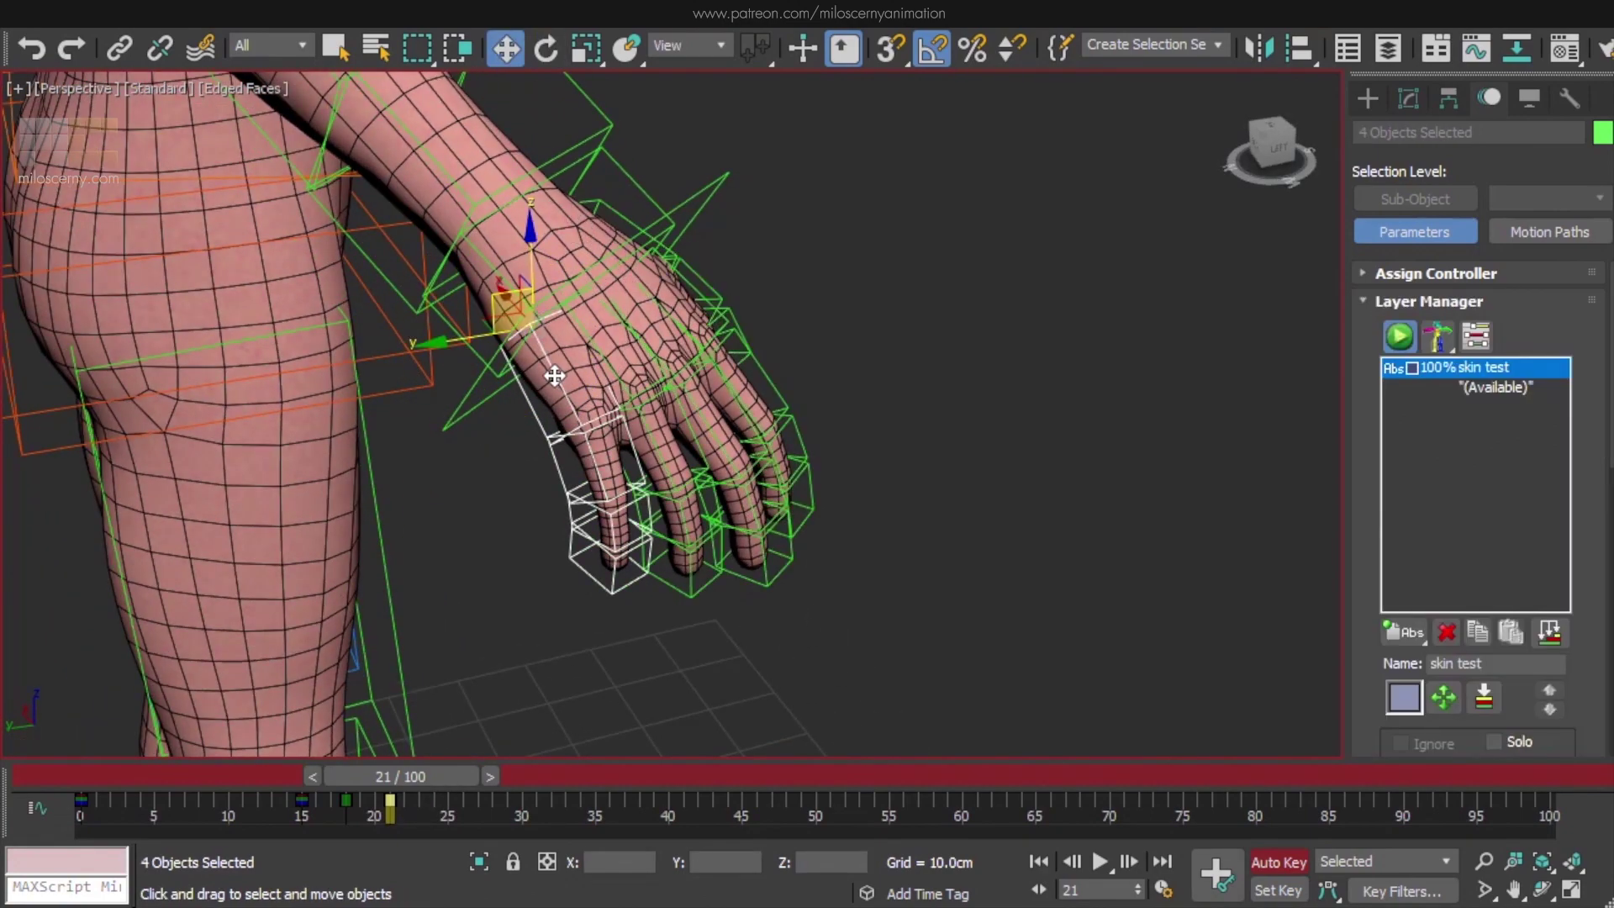
{"action": "left_click_drag", "start_coordinate": [309, 769], "coordinate": [490, 780]}
{"action": "double_click", "coordinate": [612, 365]}
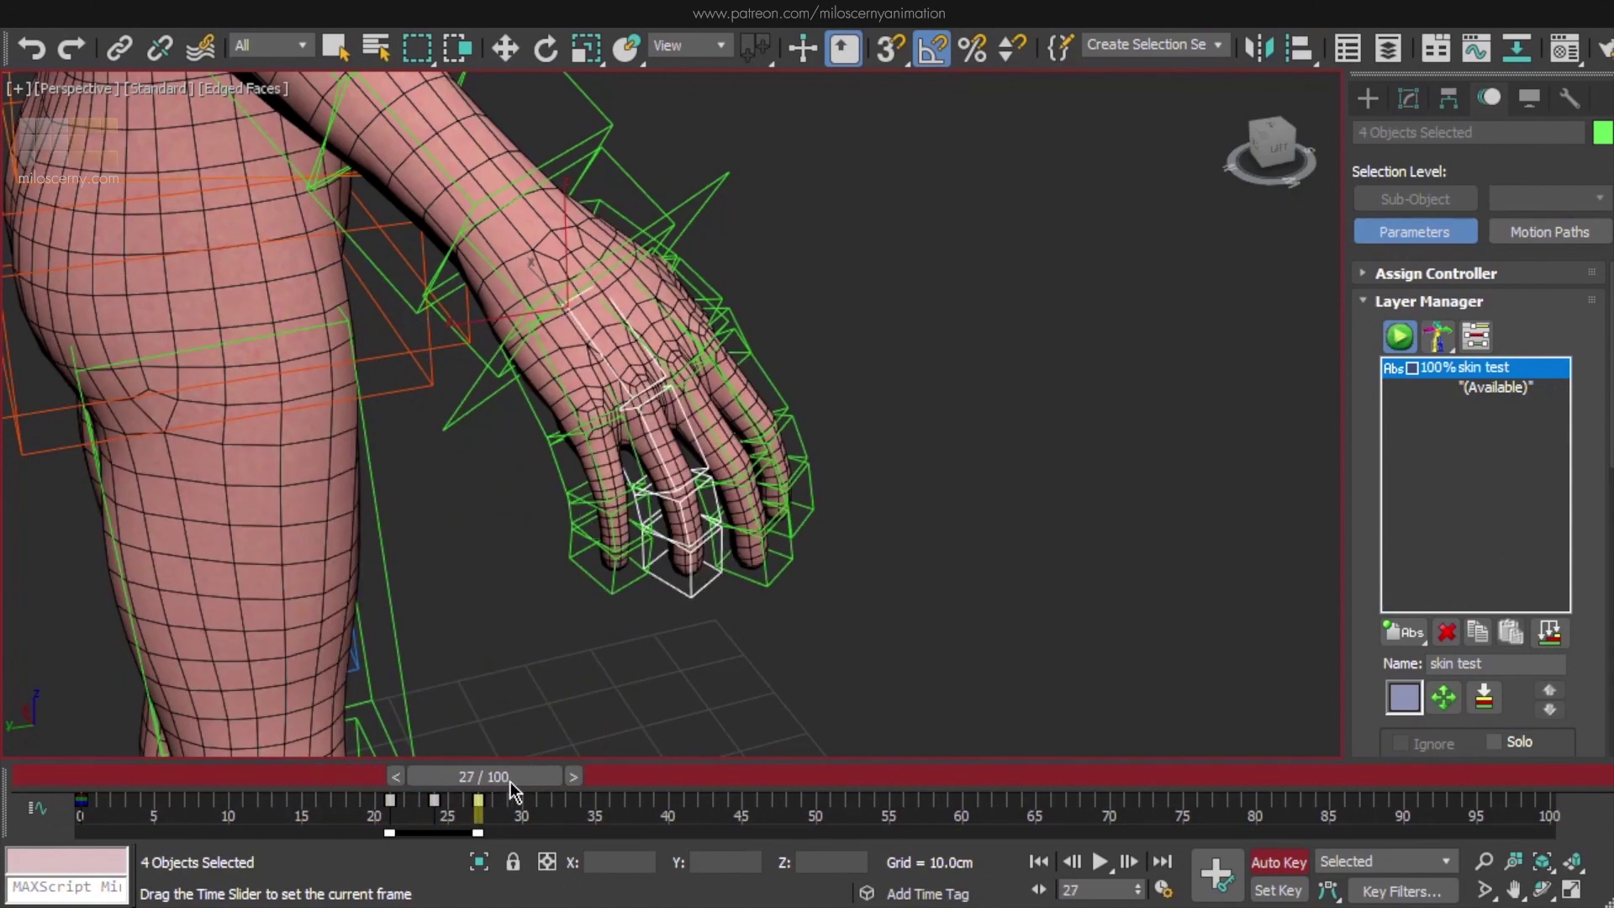
Select the right middle finger's four bones and shift their bend keys to frames 27, 30 and 33
{"action": "key", "text": "w"}
{"action": "left_click", "coordinate": [679, 328]}
{"action": "double_click", "coordinate": [682, 326]}
{"action": "left_click_drag", "start_coordinate": [242, 818], "coordinate": [399, 818]}
{"action": "left_click_drag", "start_coordinate": [345, 819], "coordinate": [612, 786]}
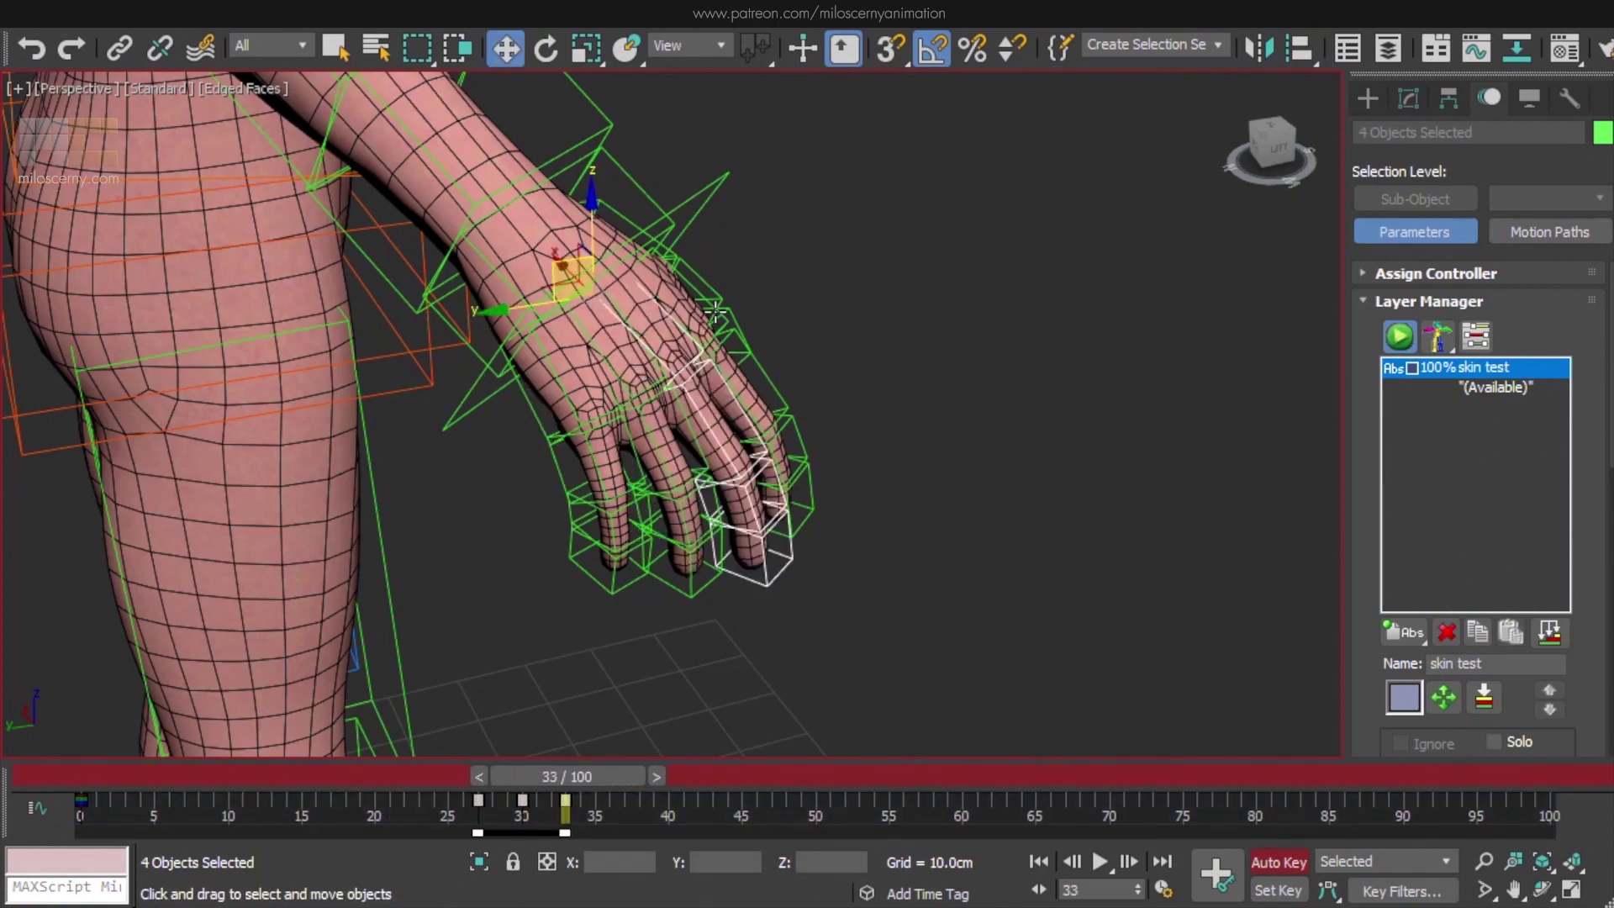
Shift the right index finger's bend keys to frames 33, 36 and 39, and the thumb's keys to frames 39, 42 and 45
{"action": "left_click_drag", "start_coordinate": [522, 832], "coordinate": [609, 832]}
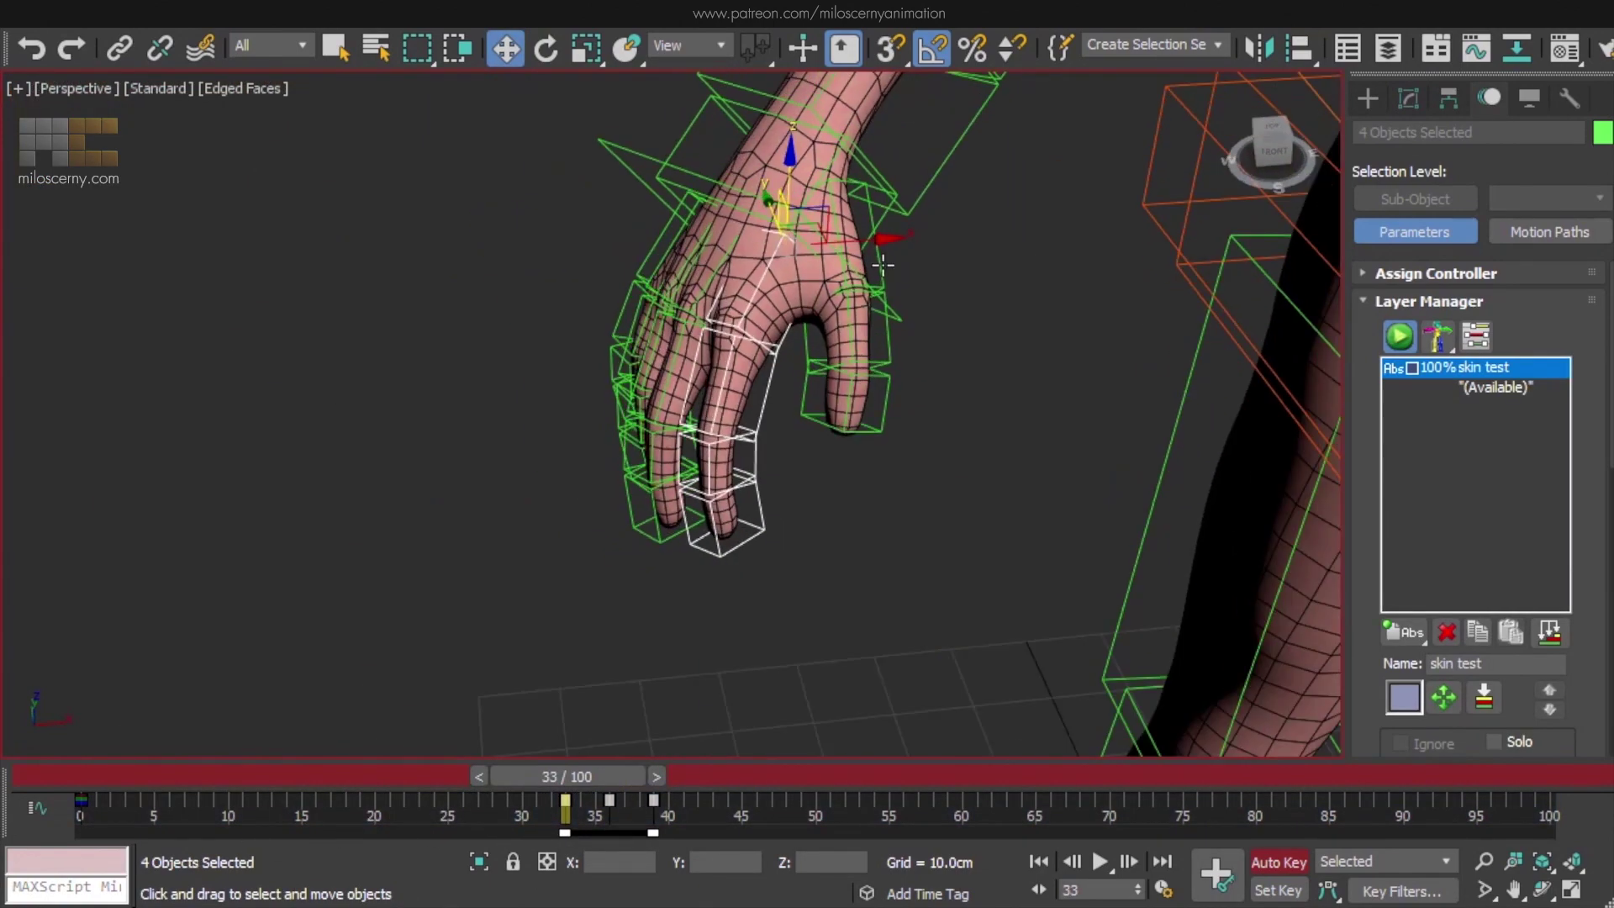
{"action": "left_click_drag", "start_coordinate": [598, 820], "coordinate": [685, 833]}
{"action": "left_click_drag", "start_coordinate": [650, 776], "coordinate": [509, 776]}
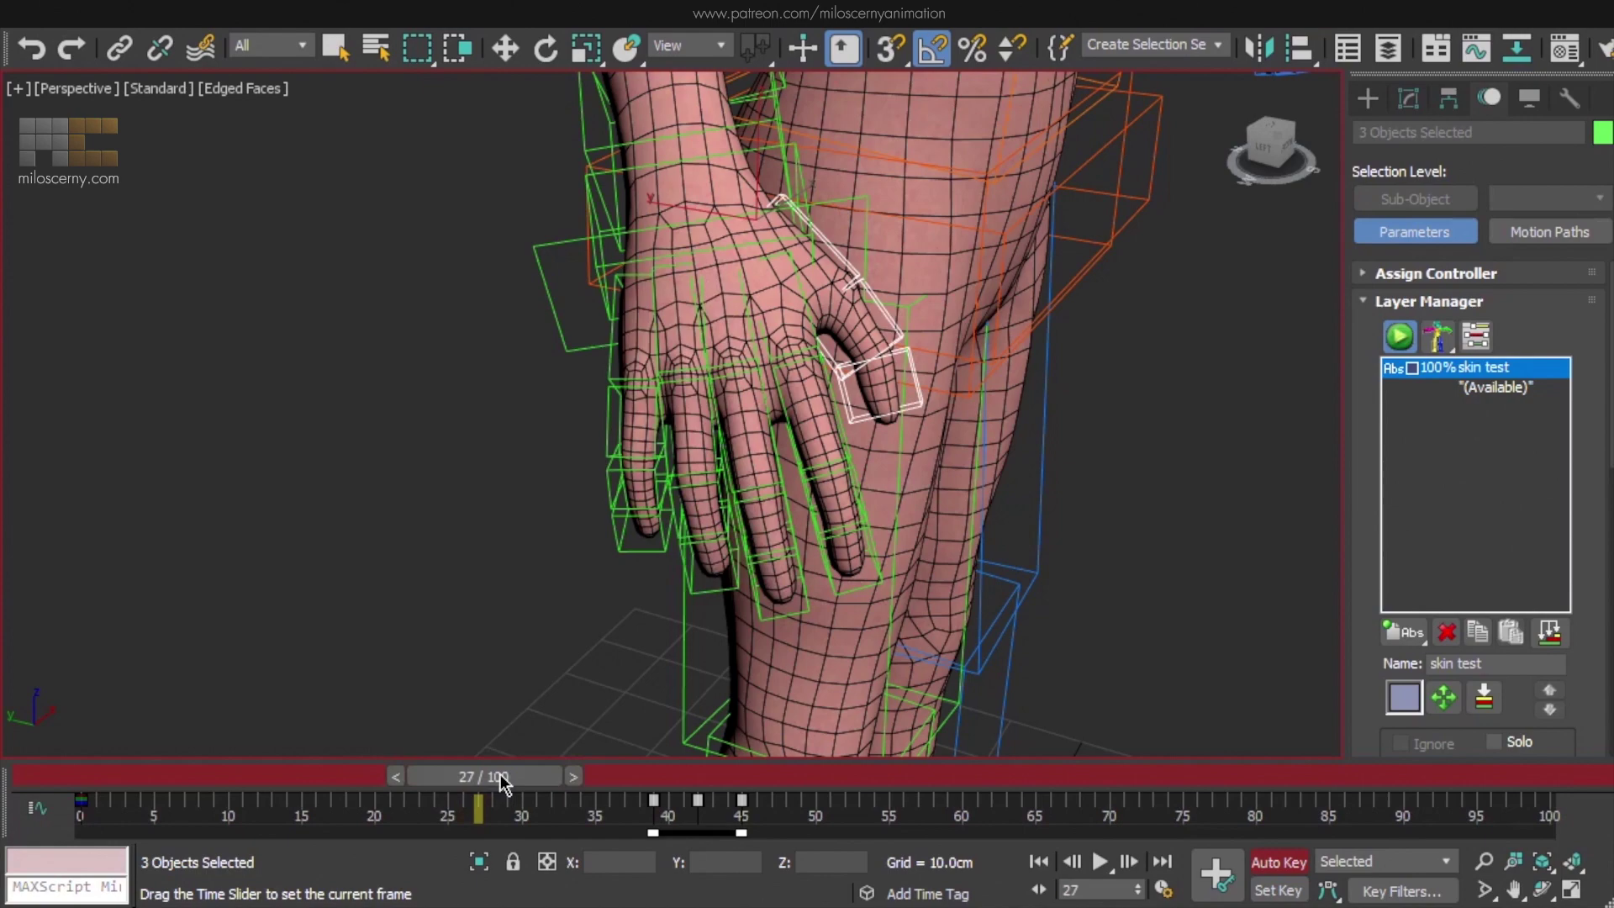
Reselect all right finger and thumb bones without the palm and set a key for them at frame 45
{"action": "left_click_drag", "start_coordinate": [497, 778], "coordinate": [773, 799]}
{"action": "key", "text": "w"}
{"action": "scroll", "coordinate": [691, 446], "scroll_direction": "up", "scroll_amount": 5}
{"action": "key", "text": "w"}
{"action": "scroll", "coordinate": [880, 481], "scroll_direction": "down", "scroll_amount": 4}
{"action": "middle_click_drag", "start_coordinate": [879, 480], "coordinate": [793, 212], "text": "alt"}
{"action": "double_click", "coordinate": [794, 212]}
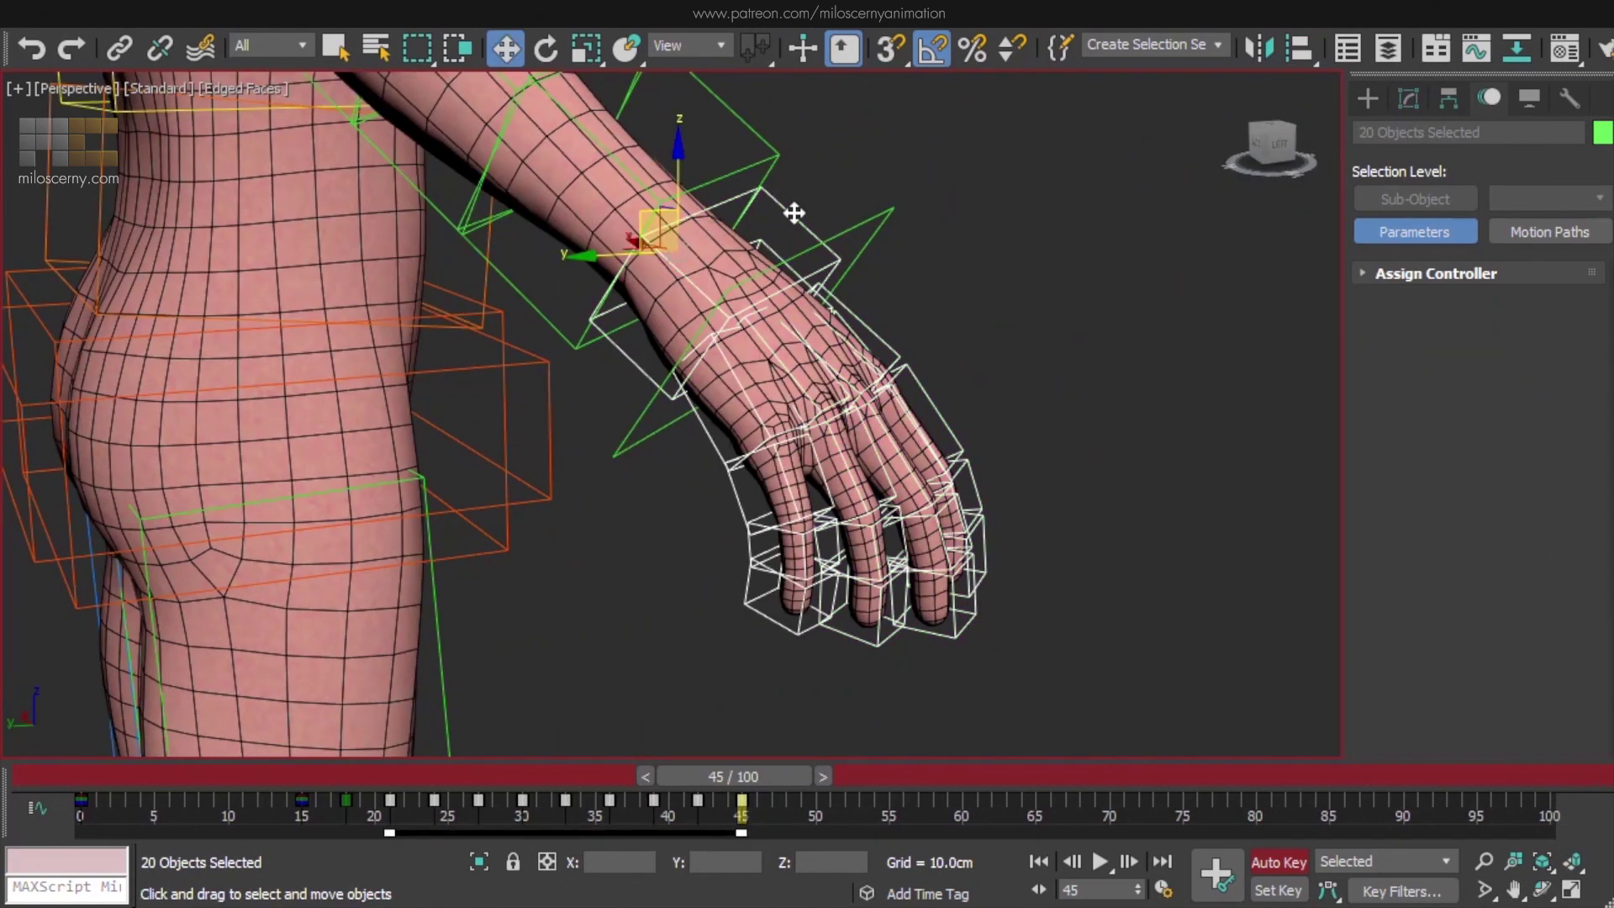
{"action": "left_click", "coordinate": [794, 211], "text": "alt"}
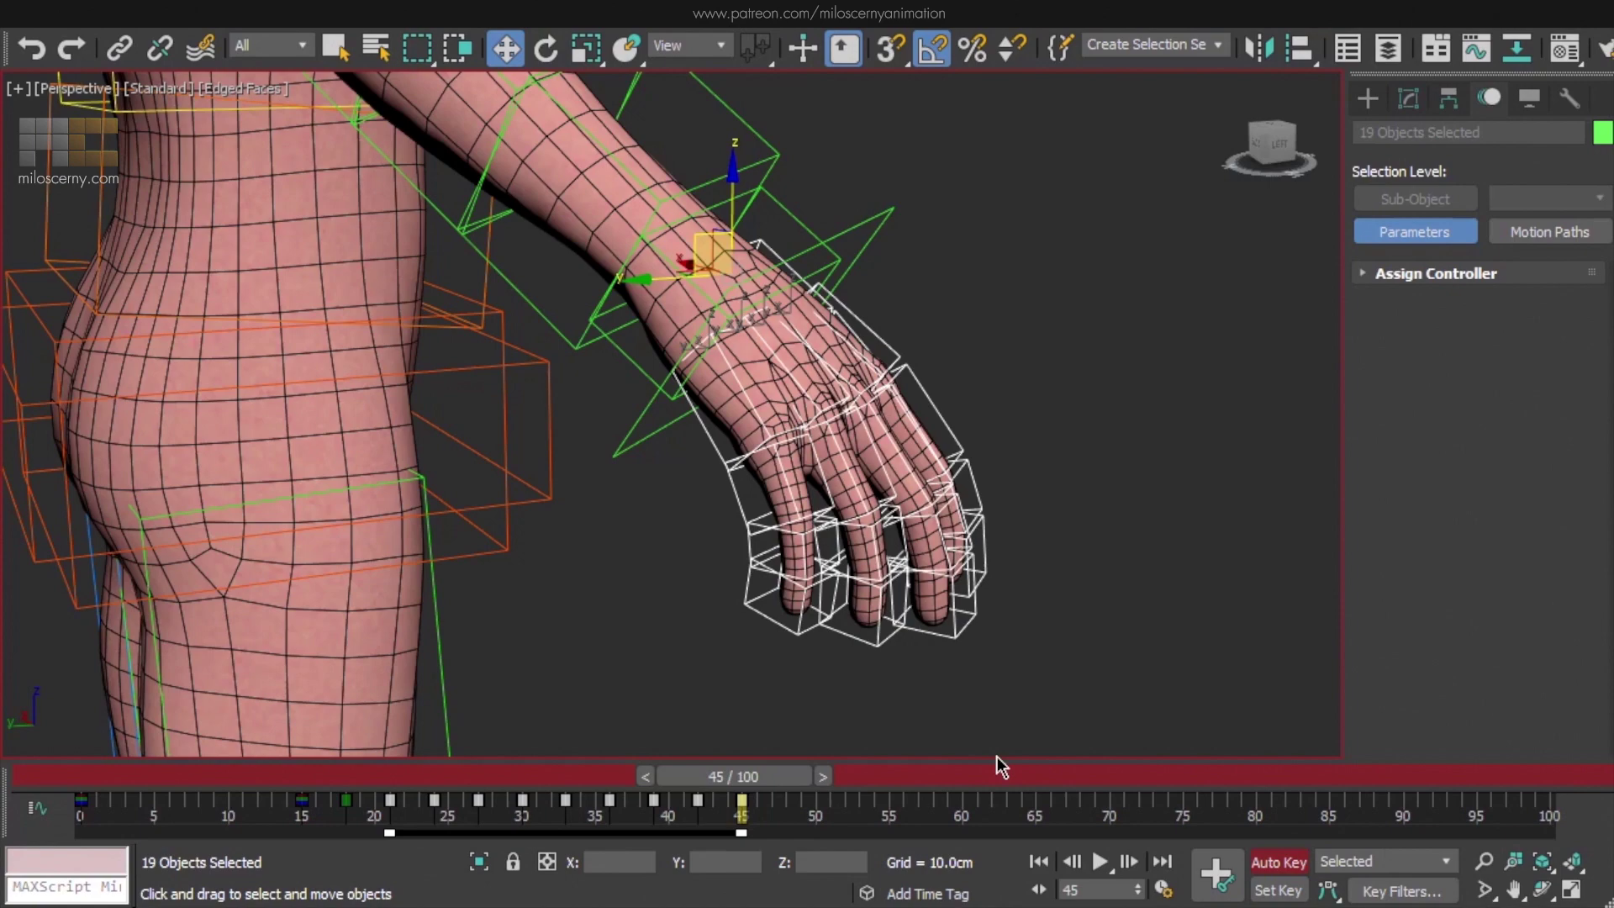
{"action": "left_click", "coordinate": [1219, 893]}
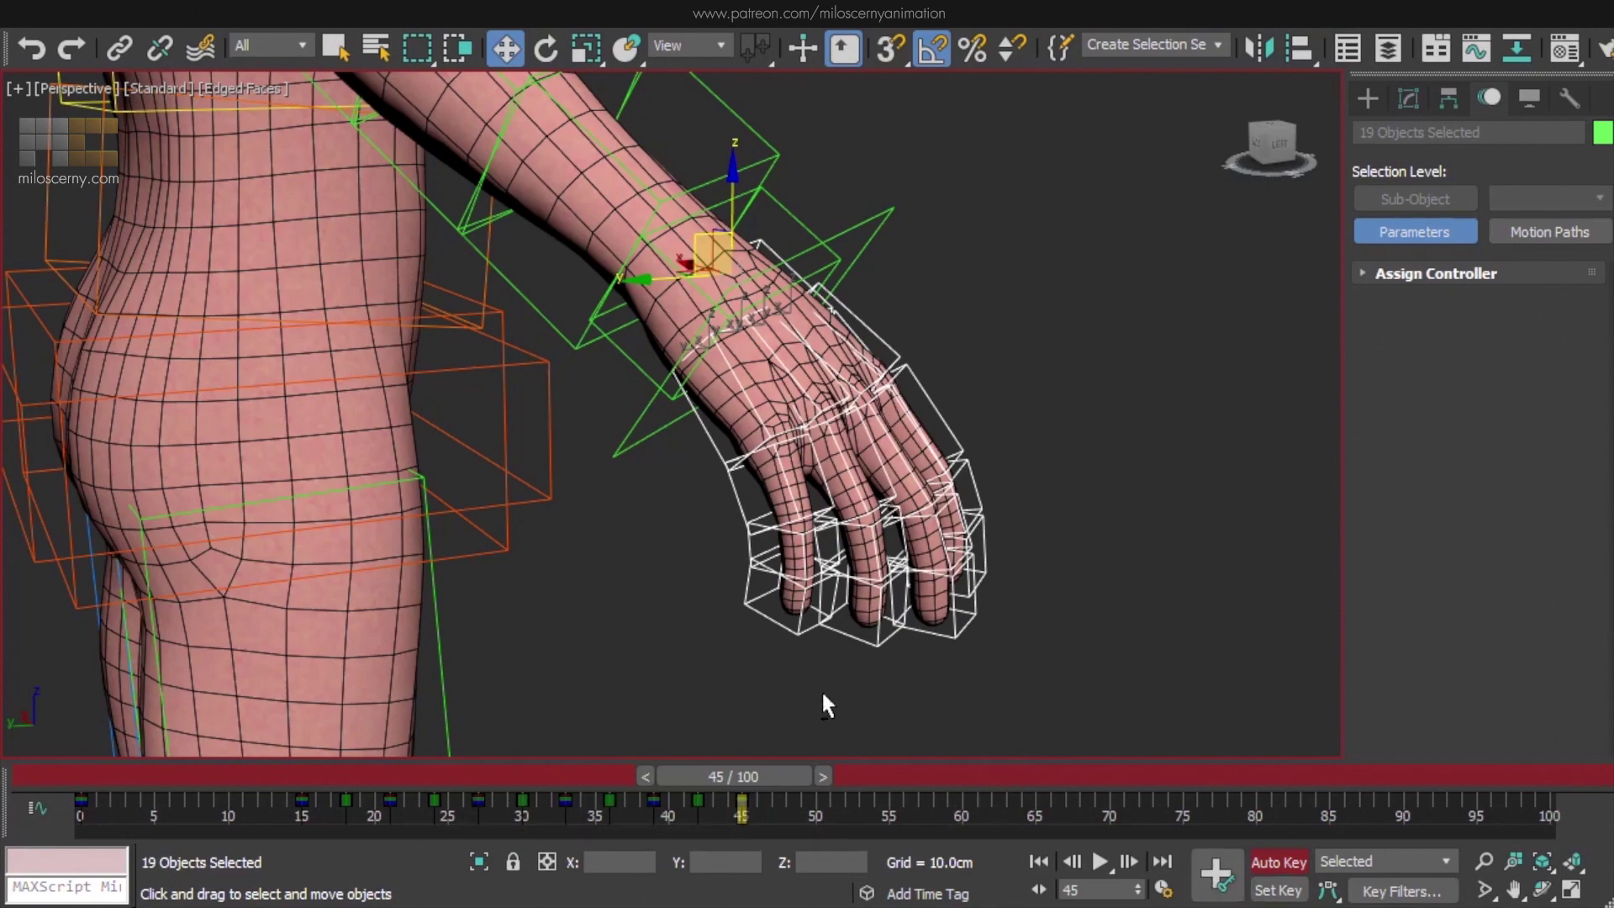
Narrow the selection to the 14 outer finger and thumb bones, leaving out the palm, the four metacarpals and the thumb base
{"action": "middle_click_drag", "start_coordinate": [821, 690], "coordinate": [772, 543], "text": "alt"}
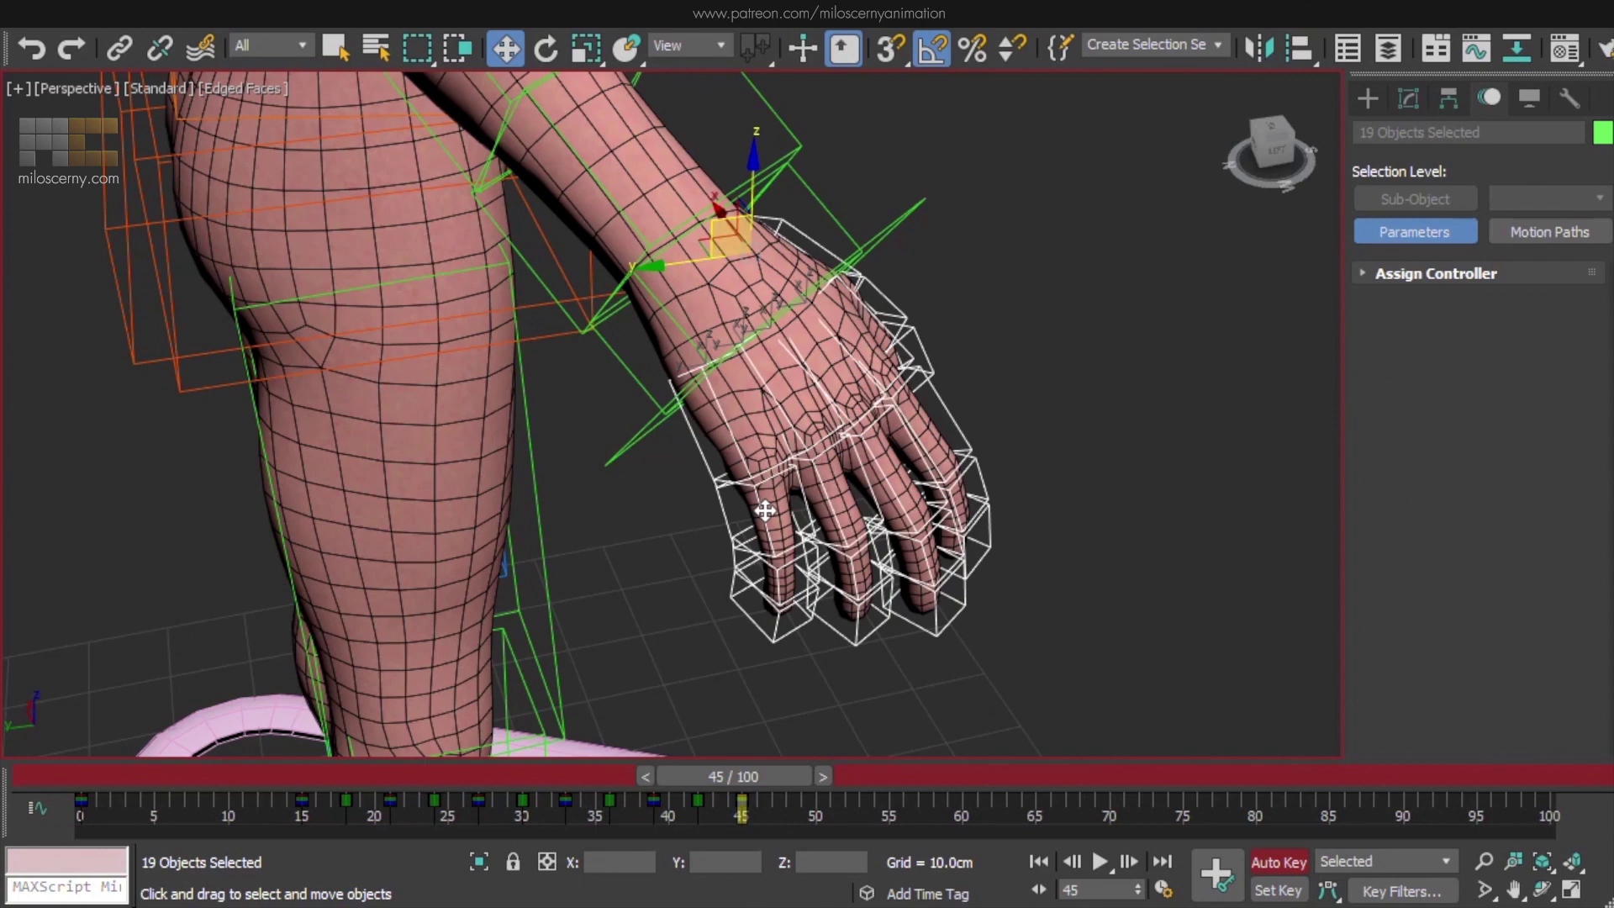
{"action": "left_click", "coordinate": [765, 510]}
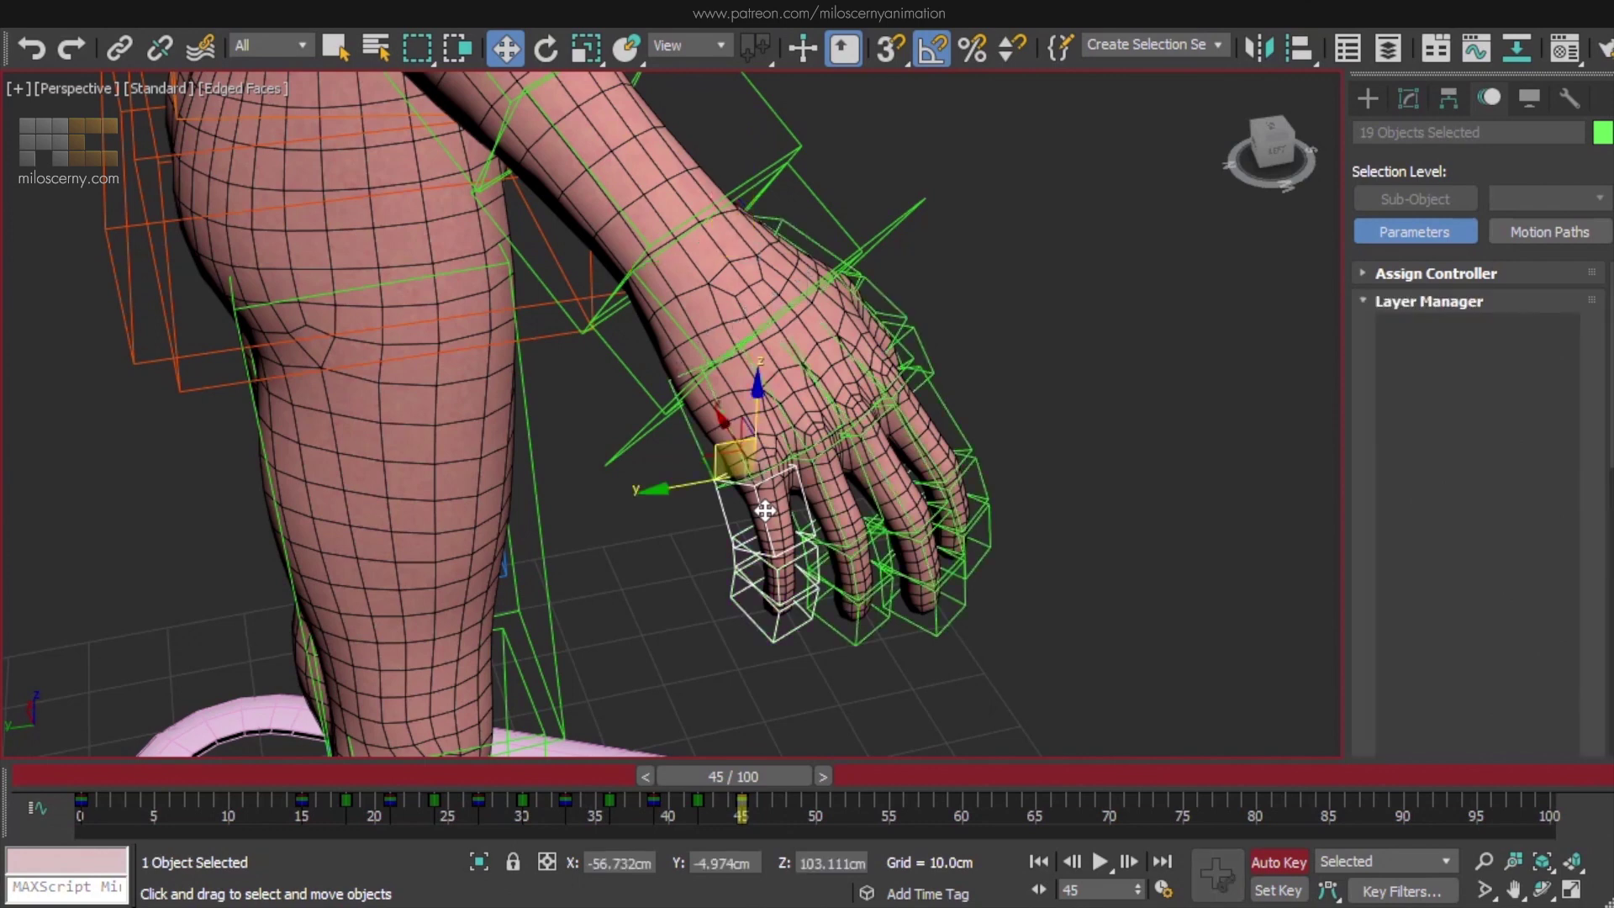
{"action": "double_click", "coordinate": [761, 539]}
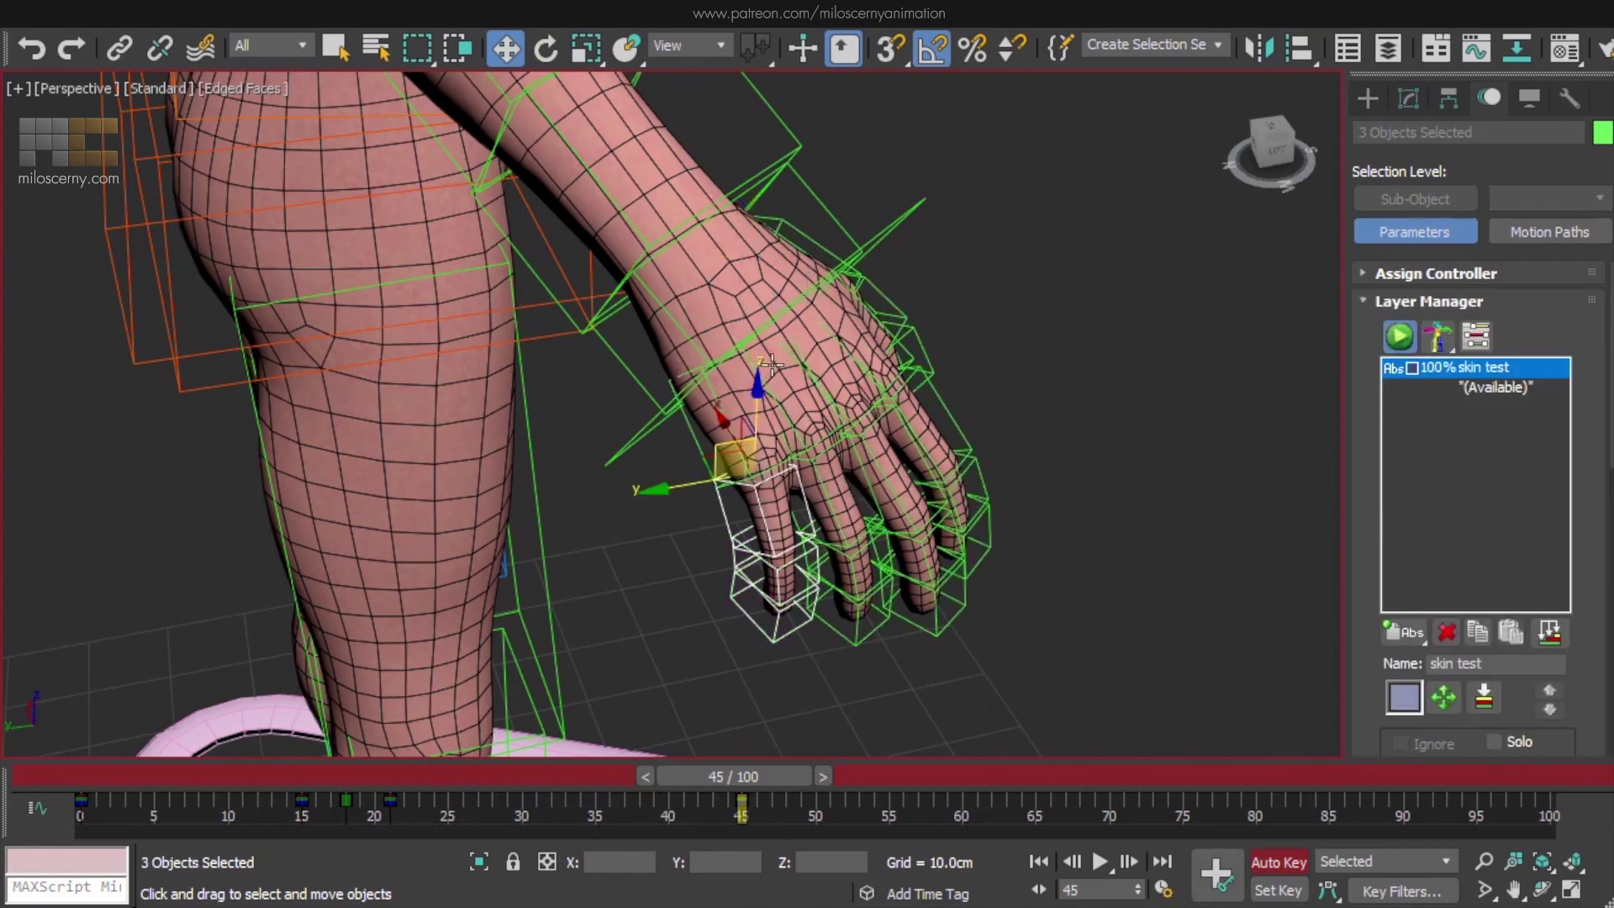
{"action": "double_click", "coordinate": [824, 210]}
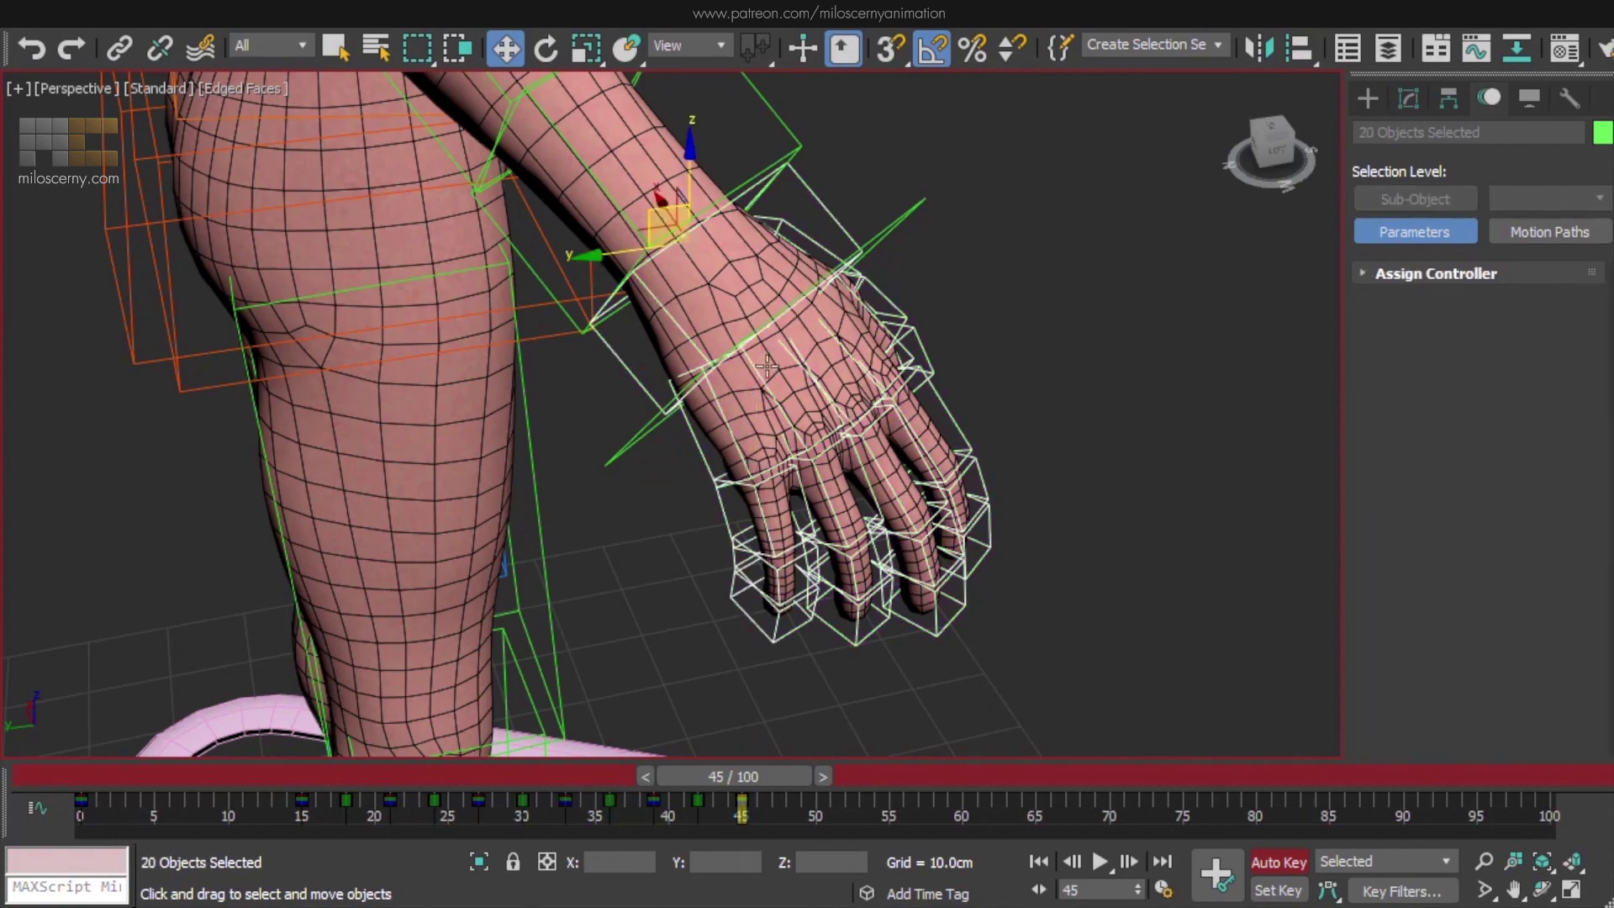
{"action": "left_click", "coordinate": [774, 395], "text": "alt"}
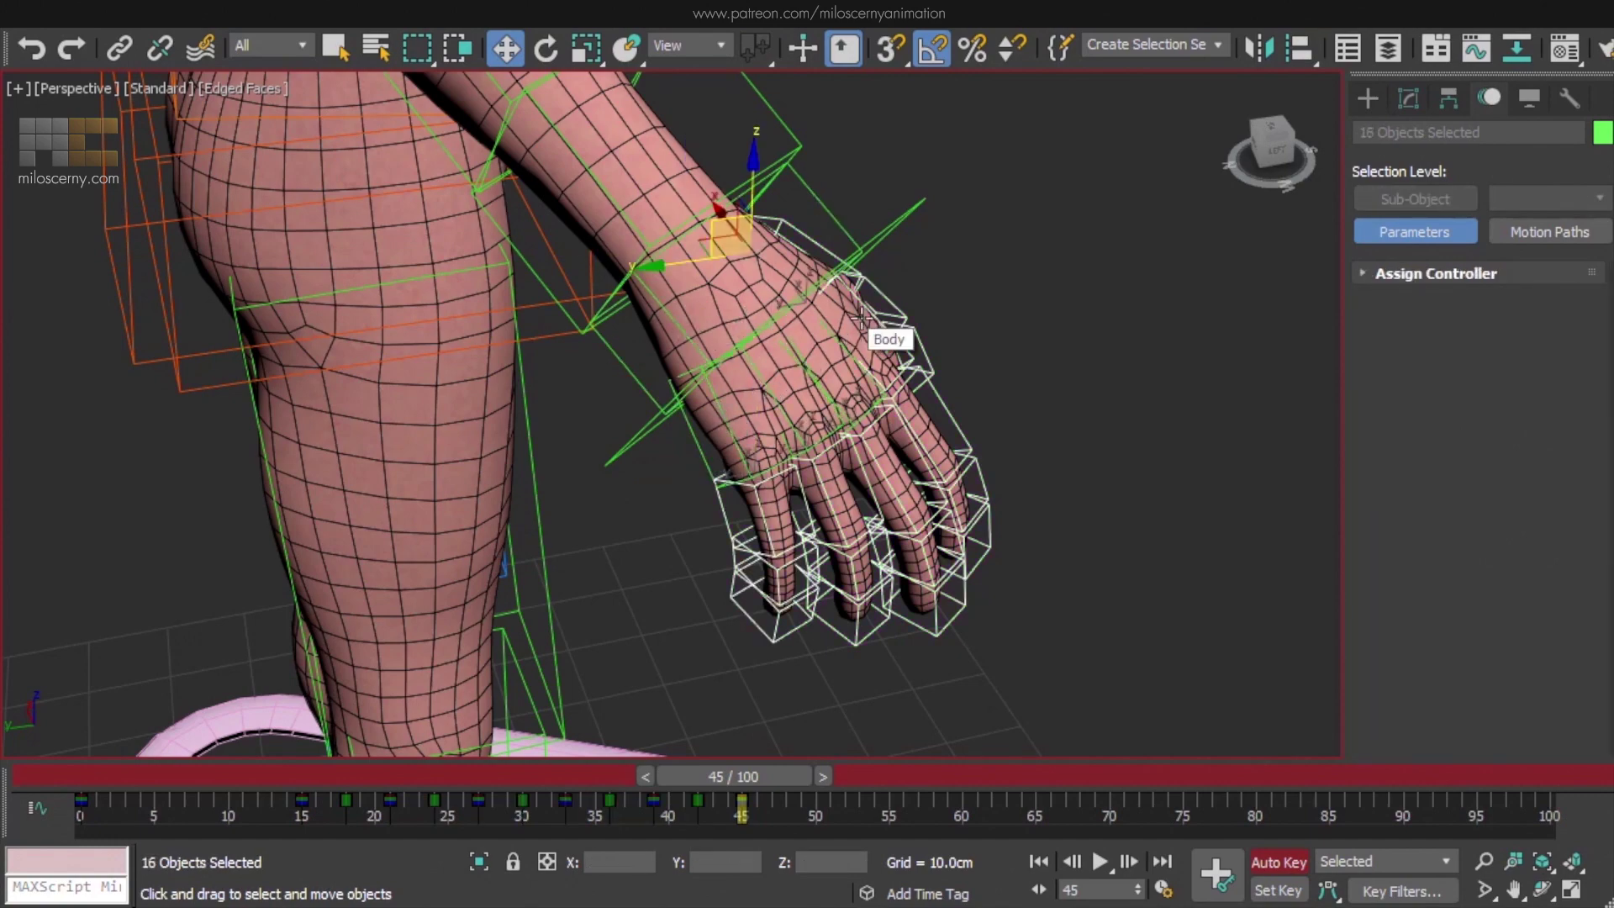
{"action": "left_click", "coordinate": [876, 294], "text": "alt"}
{"action": "middle_click_drag", "start_coordinate": [959, 378], "coordinate": [852, 242], "text": "alt"}
{"action": "left_click", "coordinate": [899, 306], "text": "alt"}
{"action": "mouse_move", "coordinate": [874, 353]}
{"action": "middle_mouse_down", "text": "alt"}
{"action": "mouse_move", "coordinate": [760, 369]}
{"action": "mouse_move", "coordinate": [944, 357]}
{"action": "mouse_move", "coordinate": [866, 378]}
{"action": "middle_mouse_up", "text": "alt"}
Curl the selected finger bones into a fist at frame 48 and copy their frame 45 key to frame 51
{"action": "left_click_drag", "start_coordinate": [792, 778], "coordinate": [835, 782]}
{"action": "middle_click_drag", "start_coordinate": [866, 421], "coordinate": [938, 401], "text": "alt"}
{"action": "key", "text": "e"}
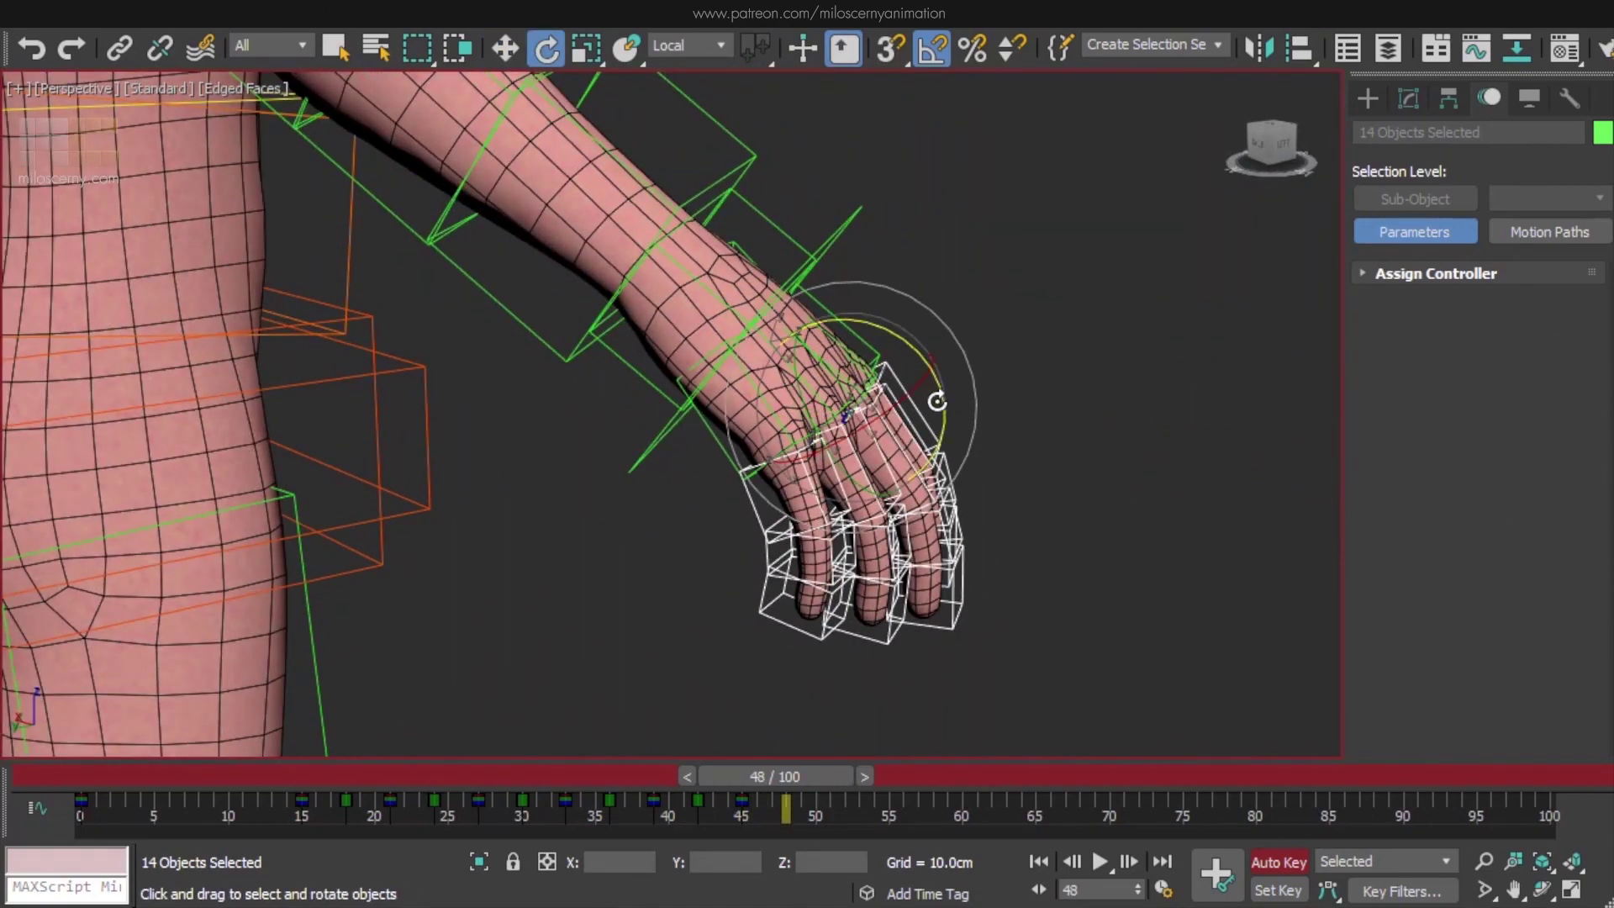
{"action": "left_click_drag", "start_coordinate": [936, 402], "coordinate": [944, 648]}
{"action": "middle_click_drag", "start_coordinate": [944, 648], "coordinate": [828, 738], "text": "alt"}
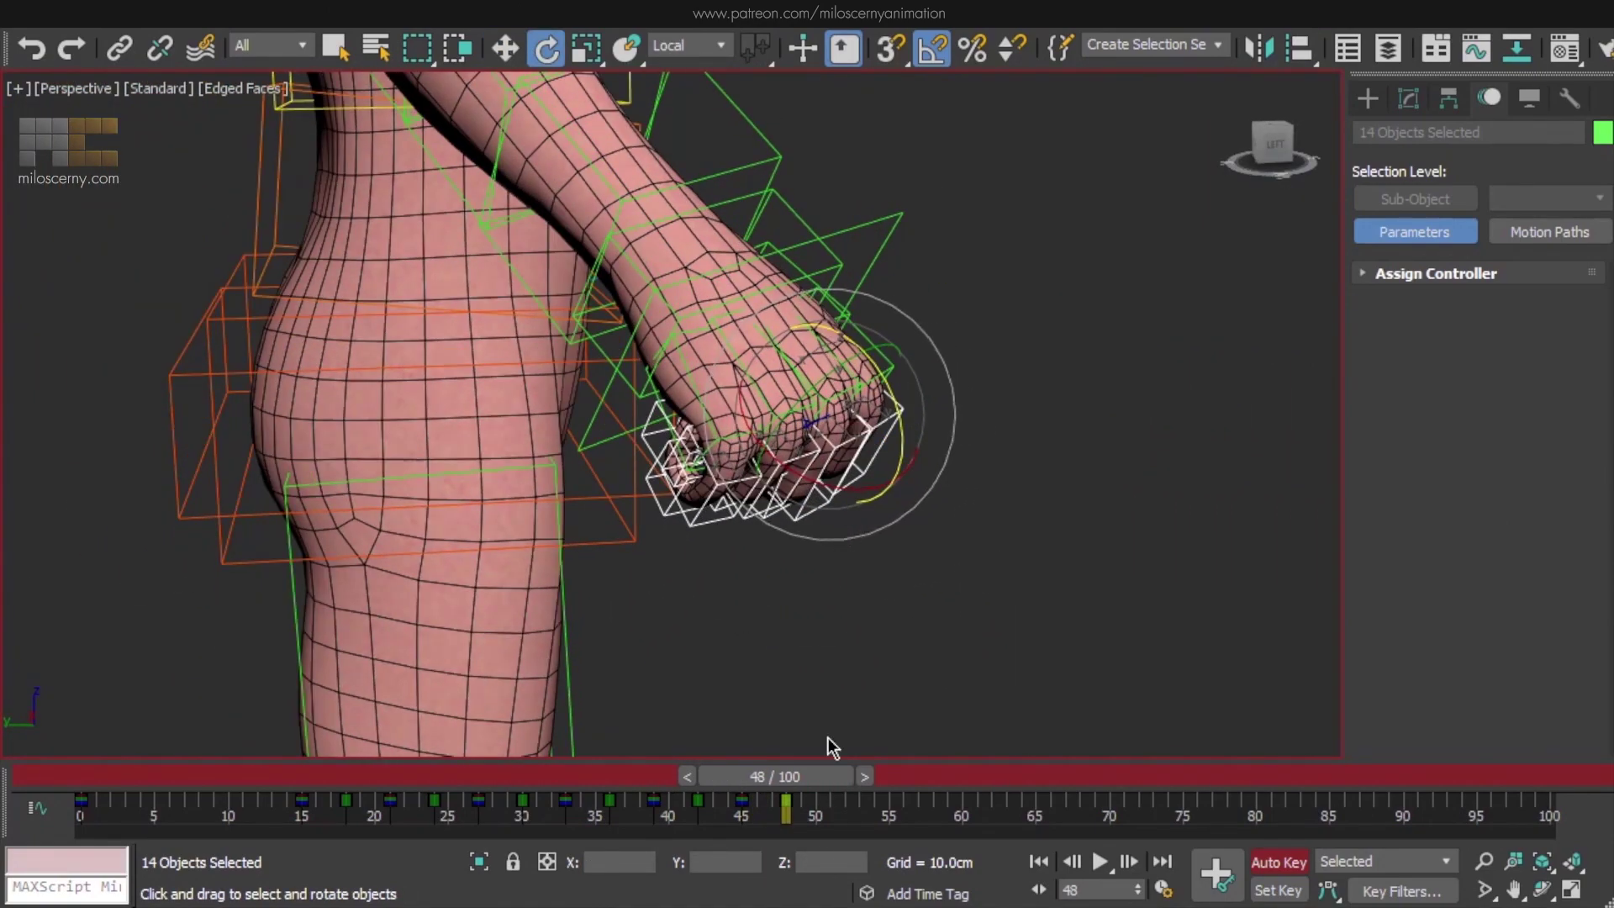
{"action": "left_click_drag", "start_coordinate": [786, 799], "coordinate": [831, 799]}
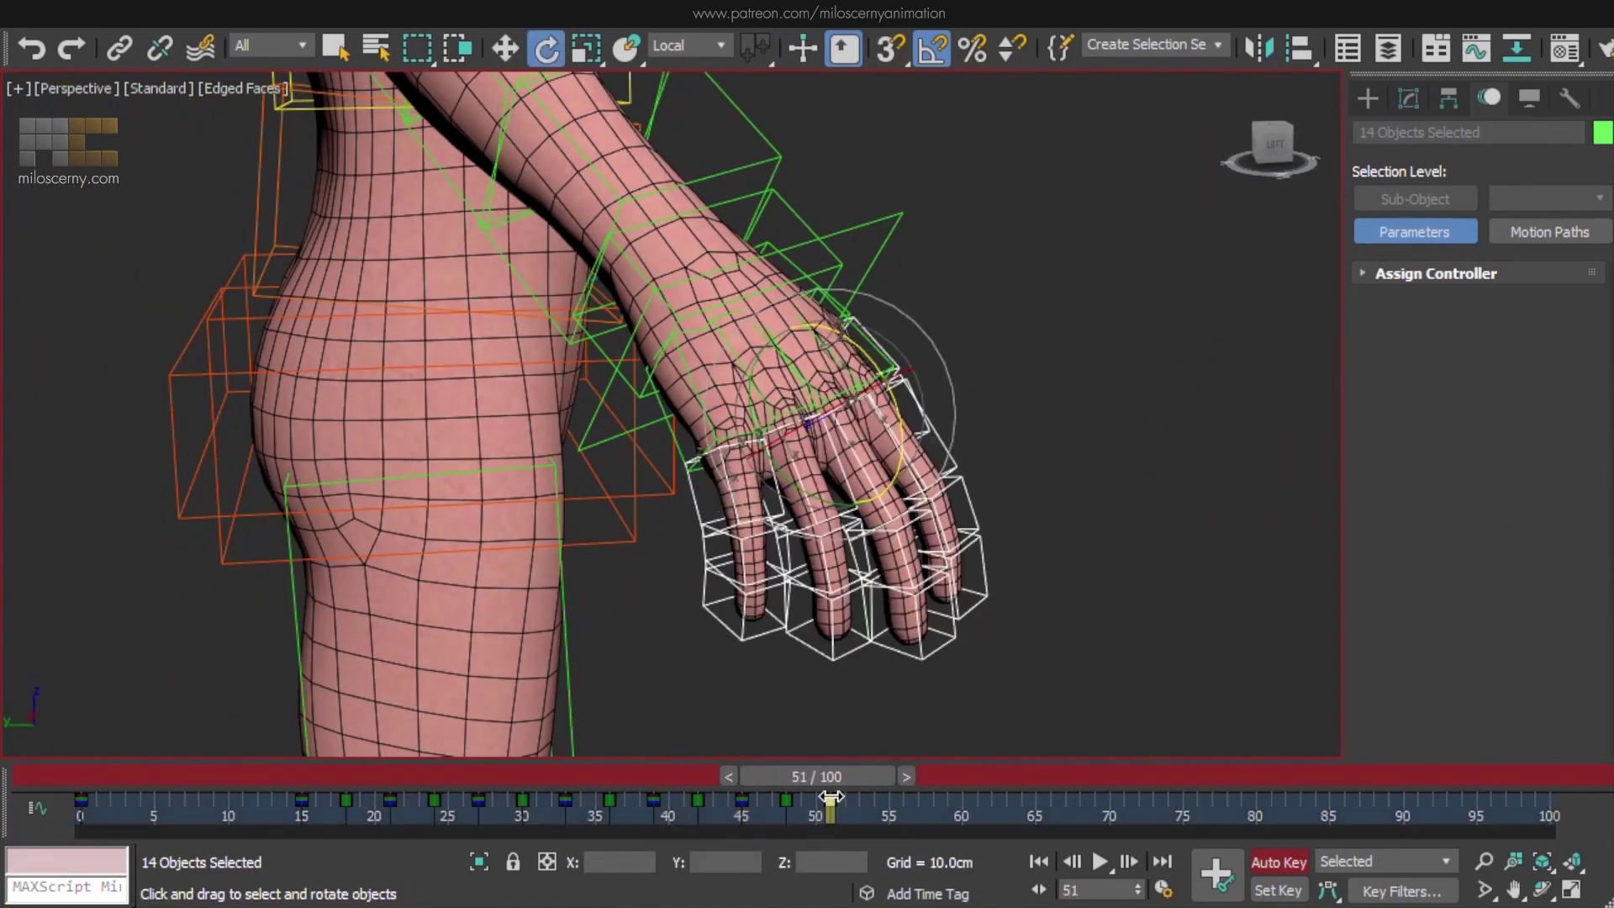
Shift the right ring finger's fist keys to frames 51, 54 and 57, and select the middle finger's first outer bone
{"action": "key", "text": "w"}
{"action": "left_click", "coordinate": [728, 490]}
{"action": "double_click", "coordinate": [696, 498]}
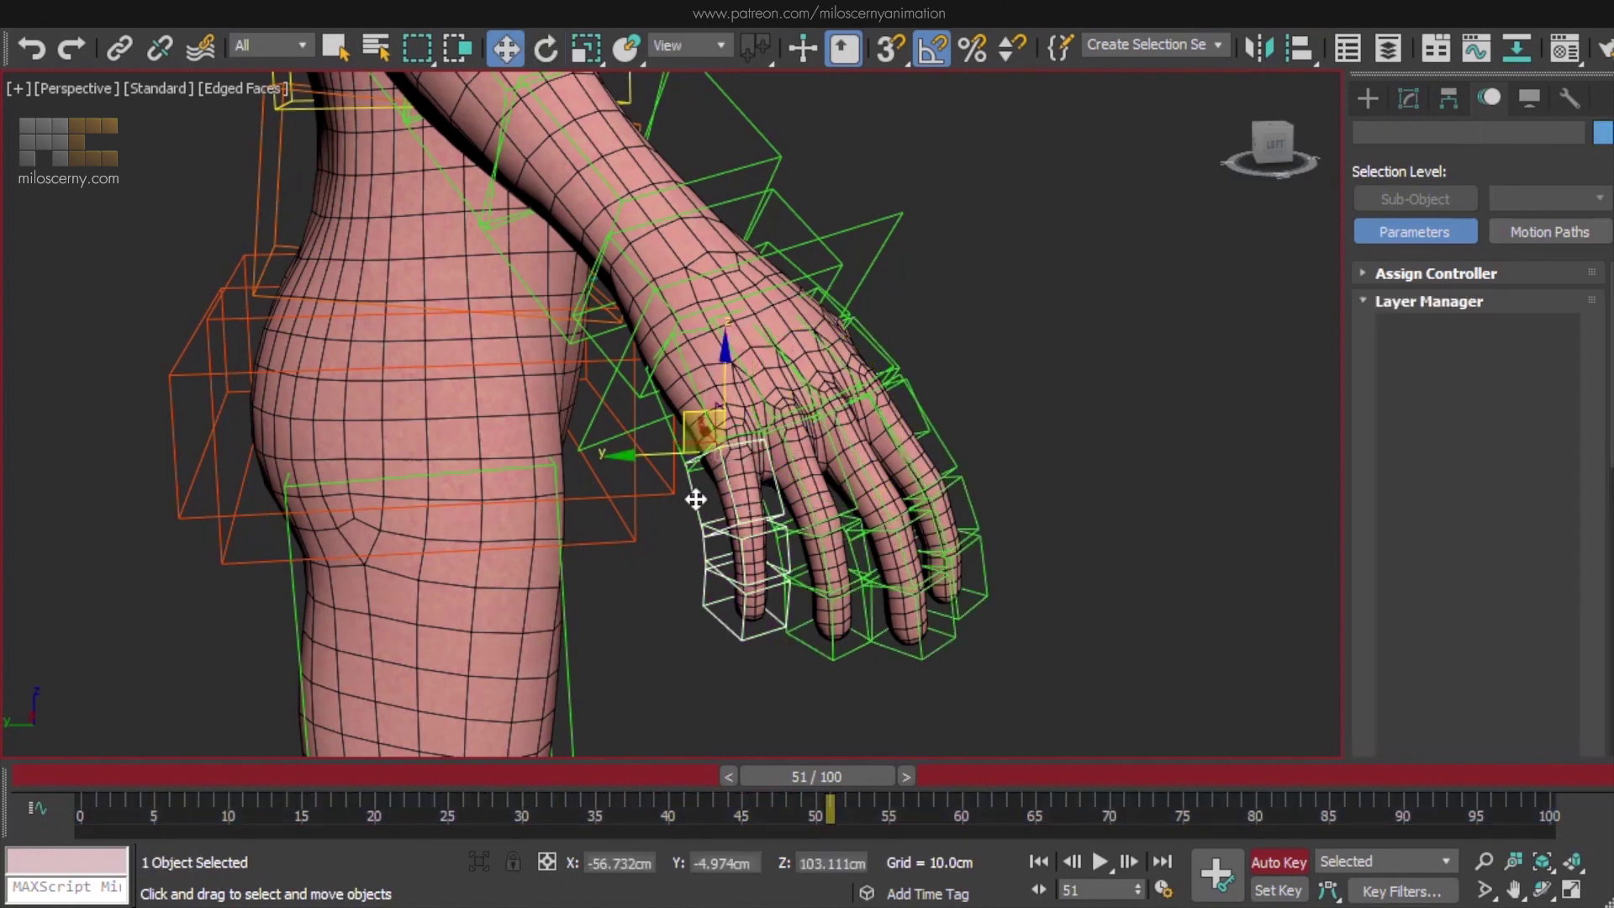
{"action": "double_click", "coordinate": [802, 487]}
{"action": "left_click_drag", "start_coordinate": [724, 820], "coordinate": [840, 818]}
{"action": "left_click_drag", "start_coordinate": [786, 801], "coordinate": [976, 778]}
{"action": "left_click", "coordinate": [863, 460]}
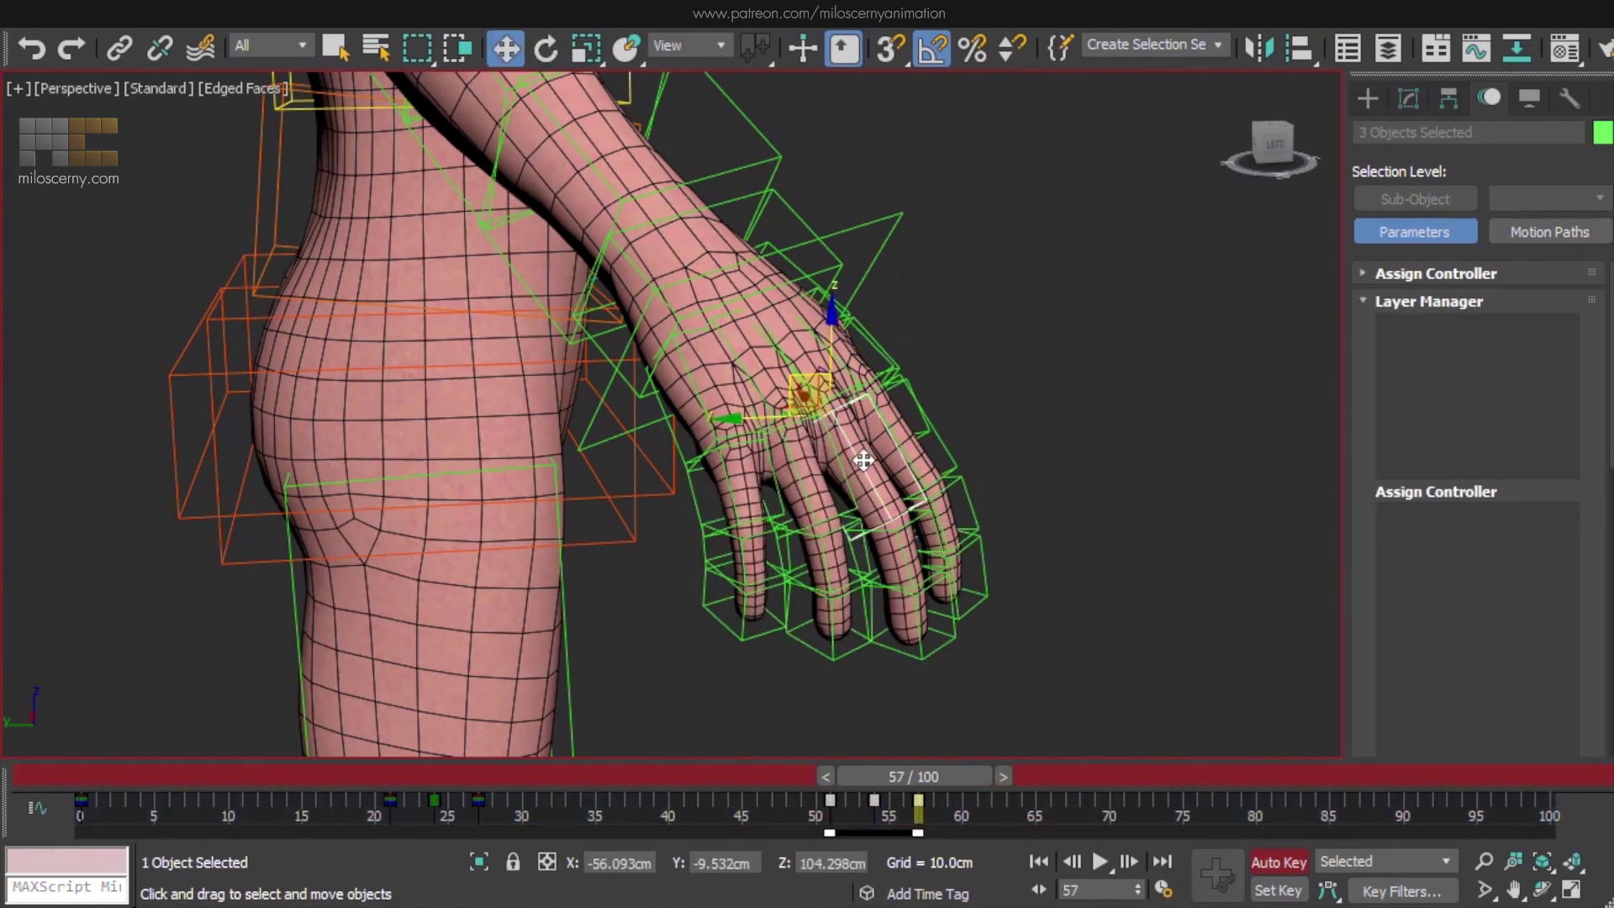
Shift the right middle finger's fist keys to frames 57, 60 and 63, and the index finger's to 63, 66 and 69
{"action": "double_click", "coordinate": [864, 460]}
{"action": "left_click_drag", "start_coordinate": [785, 803], "coordinate": [962, 802]}
{"action": "middle_click_drag", "start_coordinate": [975, 588], "coordinate": [891, 614], "text": "alt"}
{"action": "left_click_drag", "start_coordinate": [959, 778], "coordinate": [1044, 782]}
{"action": "left_click", "coordinate": [966, 460]}
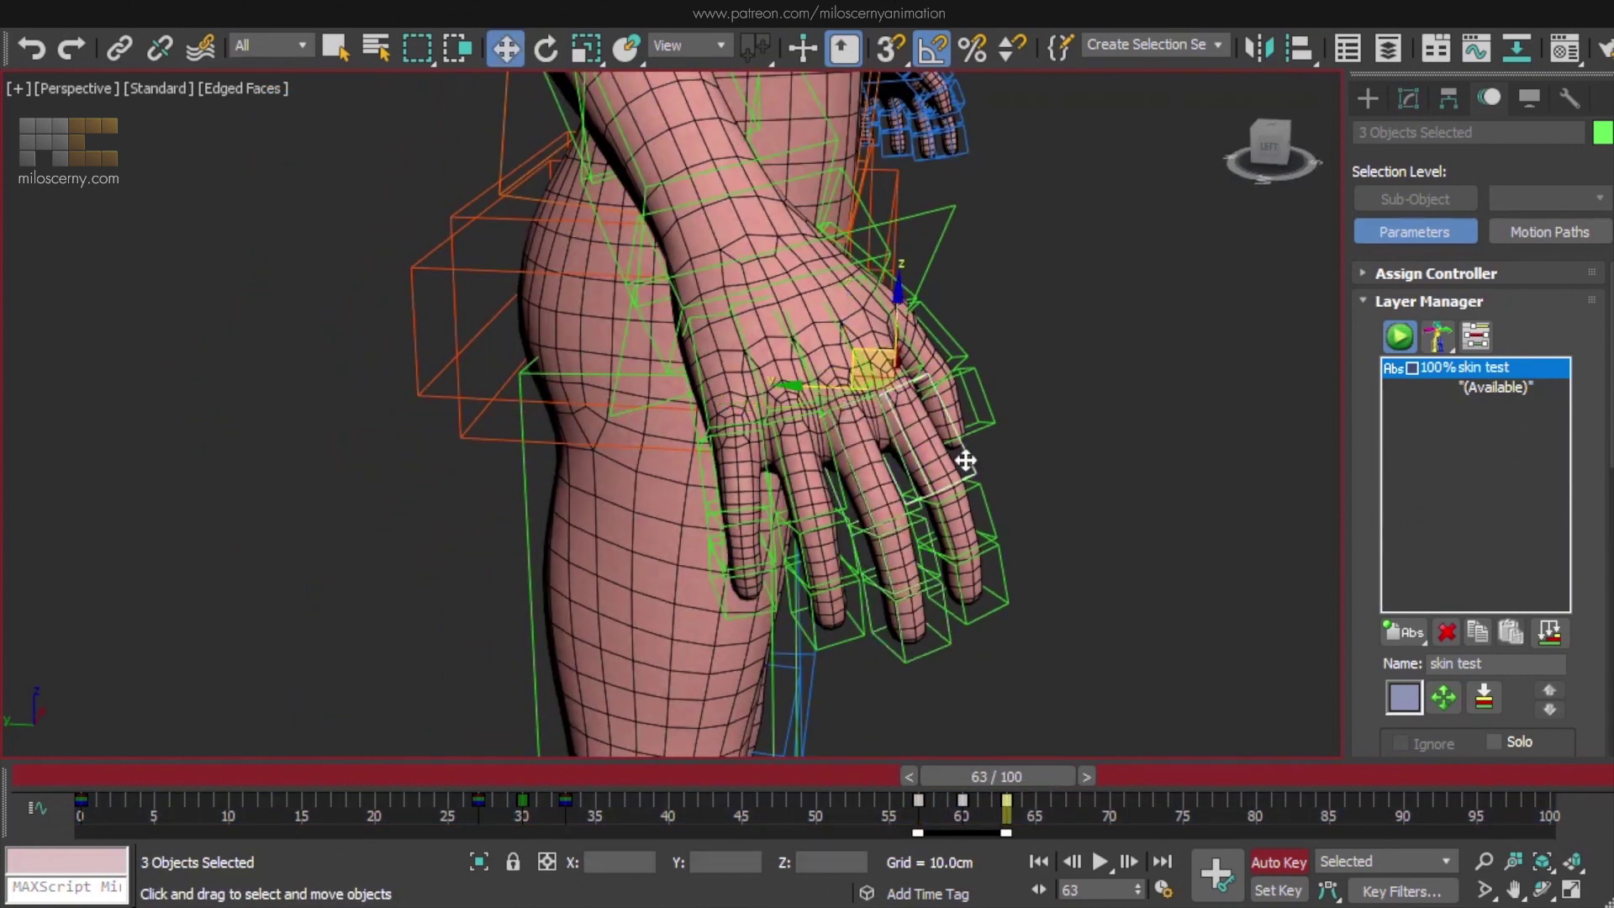
{"action": "double_click", "coordinate": [966, 460]}
{"action": "left_click_drag", "start_coordinate": [784, 801], "coordinate": [1114, 782]}
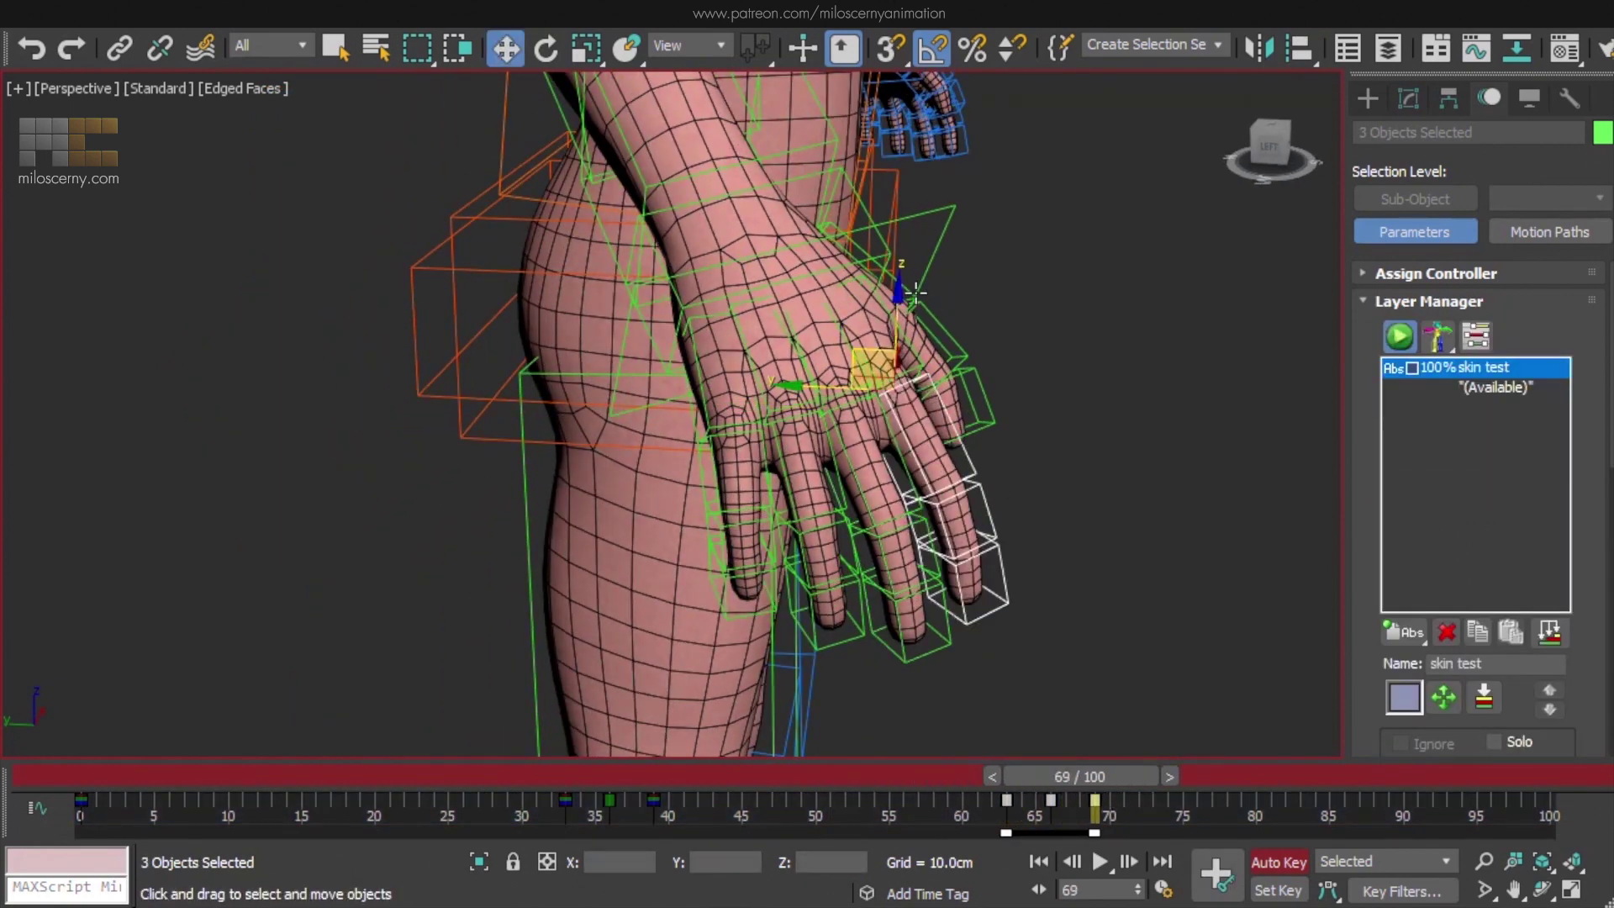
Move the two right thumb bones' fist keys to frames 69, 72 and 75, deleting the surplus thumb keys
{"action": "double_click", "coordinate": [897, 277]}
{"action": "double_click", "coordinate": [921, 378]}
{"action": "left_click_drag", "start_coordinate": [971, 814], "coordinate": [761, 814]}
{"action": "left_click_drag", "start_coordinate": [830, 803], "coordinate": [1183, 807], "text": "shift"}
{"action": "left_click_drag", "start_coordinate": [742, 803], "coordinate": [1095, 808], "text": "shift"}
{"action": "left_click_drag", "start_coordinate": [853, 814], "coordinate": [779, 815]}
{"action": "key", "text": "Delete"}
{"action": "left_click_drag", "start_coordinate": [1069, 776], "coordinate": [1177, 817]}
{"action": "key", "text": "w"}
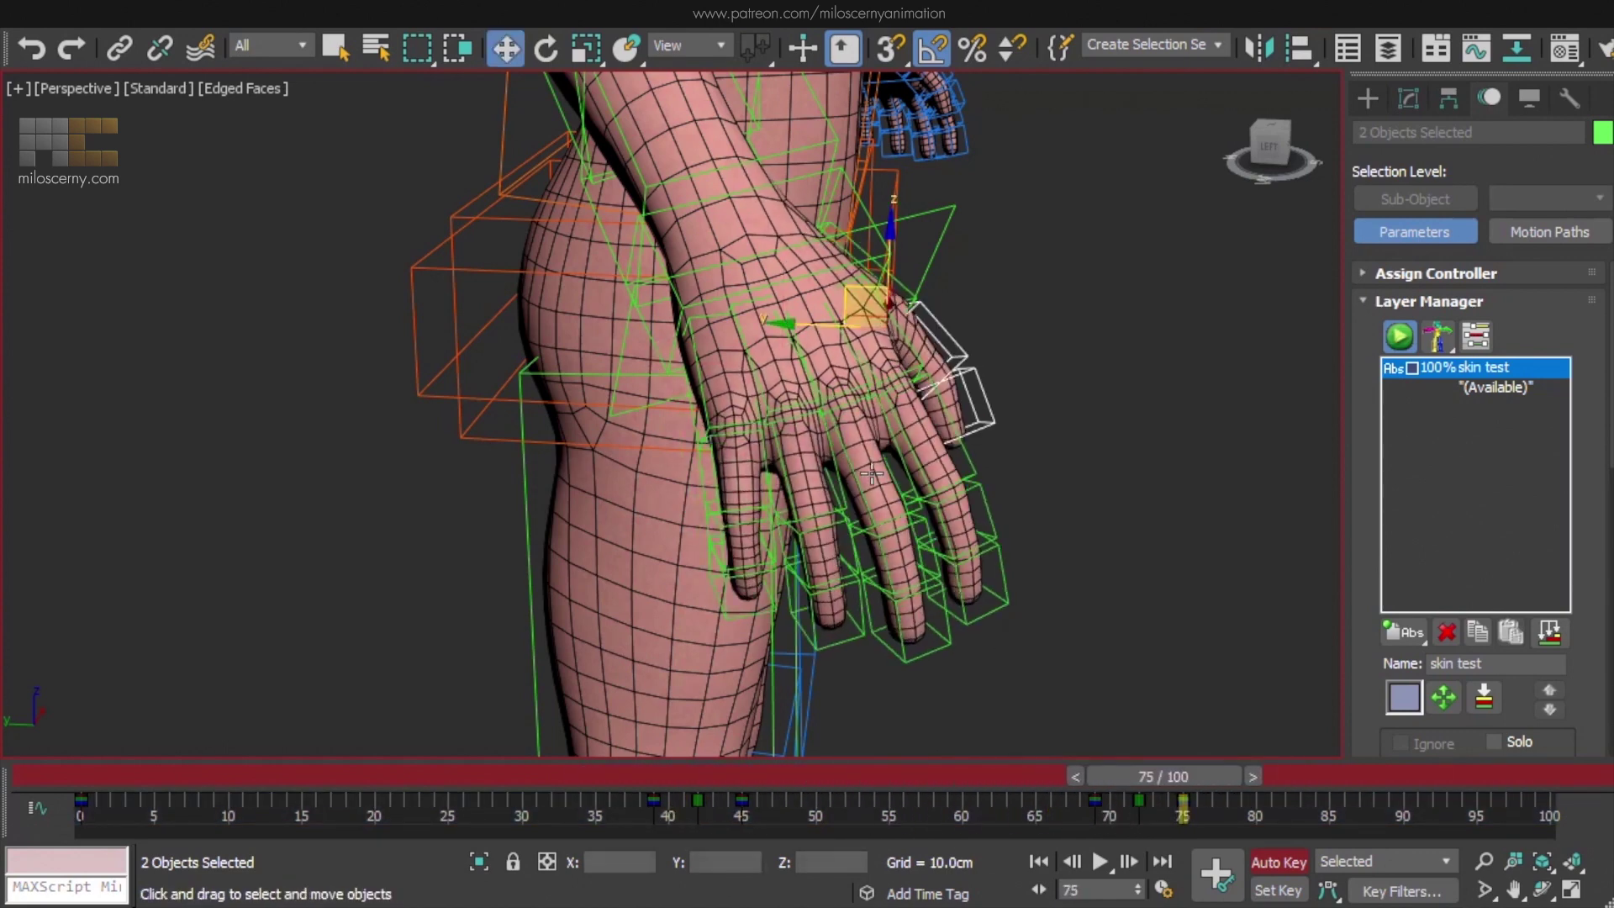
Select all 19 right finger, thumb and metacarpal bones without the palm and set a key for them at frame 75
{"action": "double_click", "coordinate": [679, 303]}
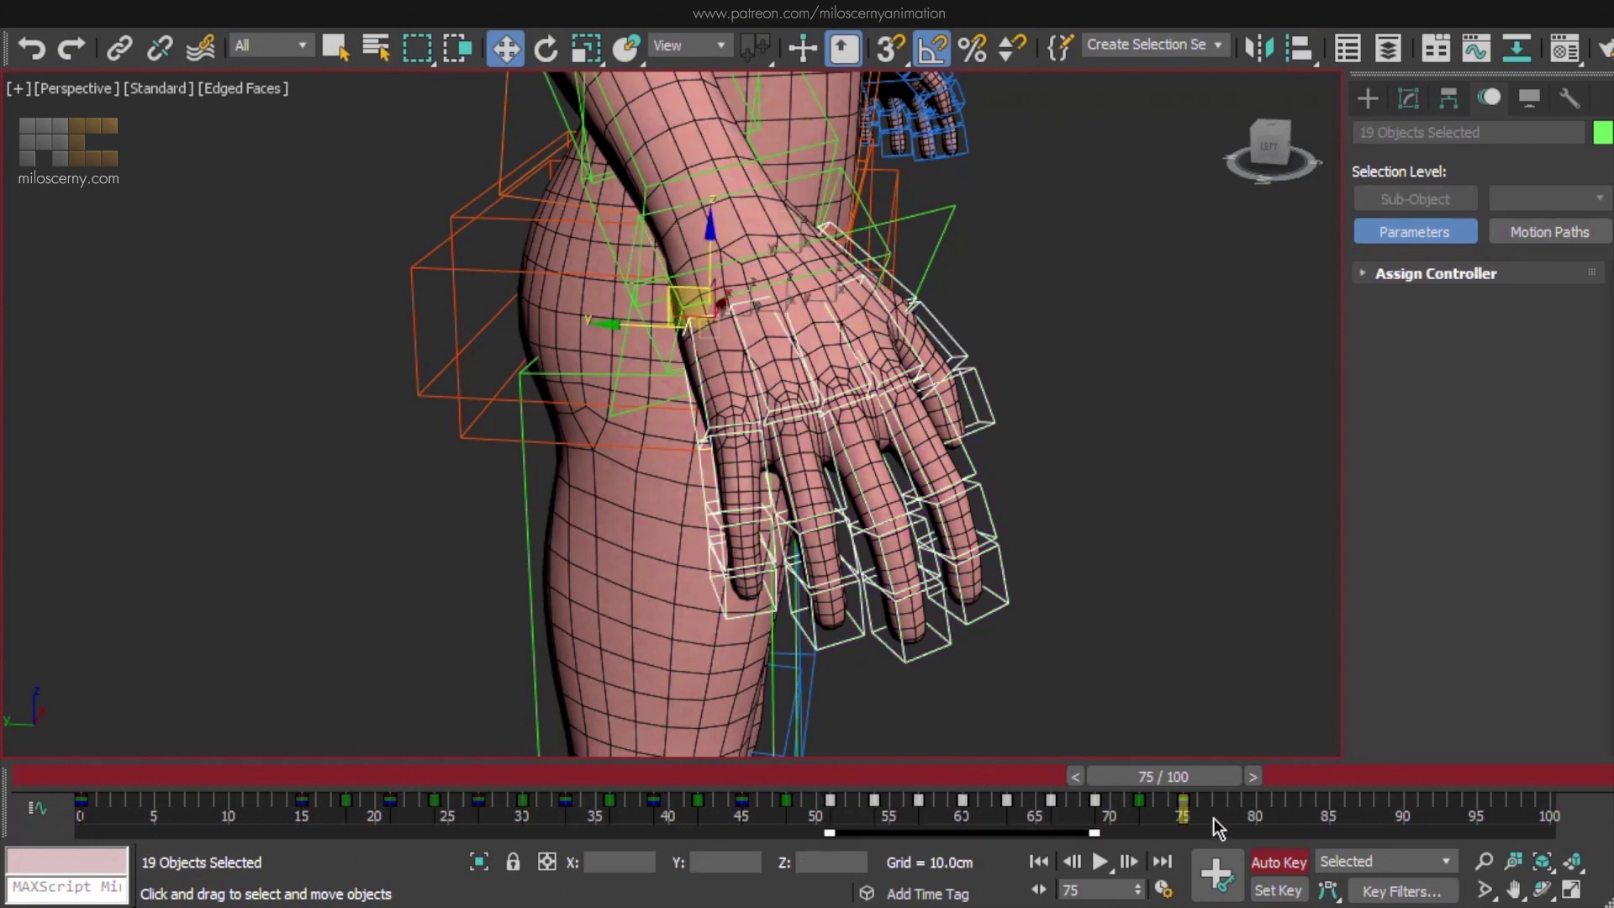
{"action": "left_click", "coordinate": [1217, 878]}
{"action": "middle_click_drag", "start_coordinate": [1086, 573], "coordinate": [977, 571]}
Rotate the 19 selected hand bones into an extreme pose at frame 78 and key their frame 75 pose again at frame 81
{"action": "left_click_drag", "start_coordinate": [1188, 777], "coordinate": [1244, 774]}
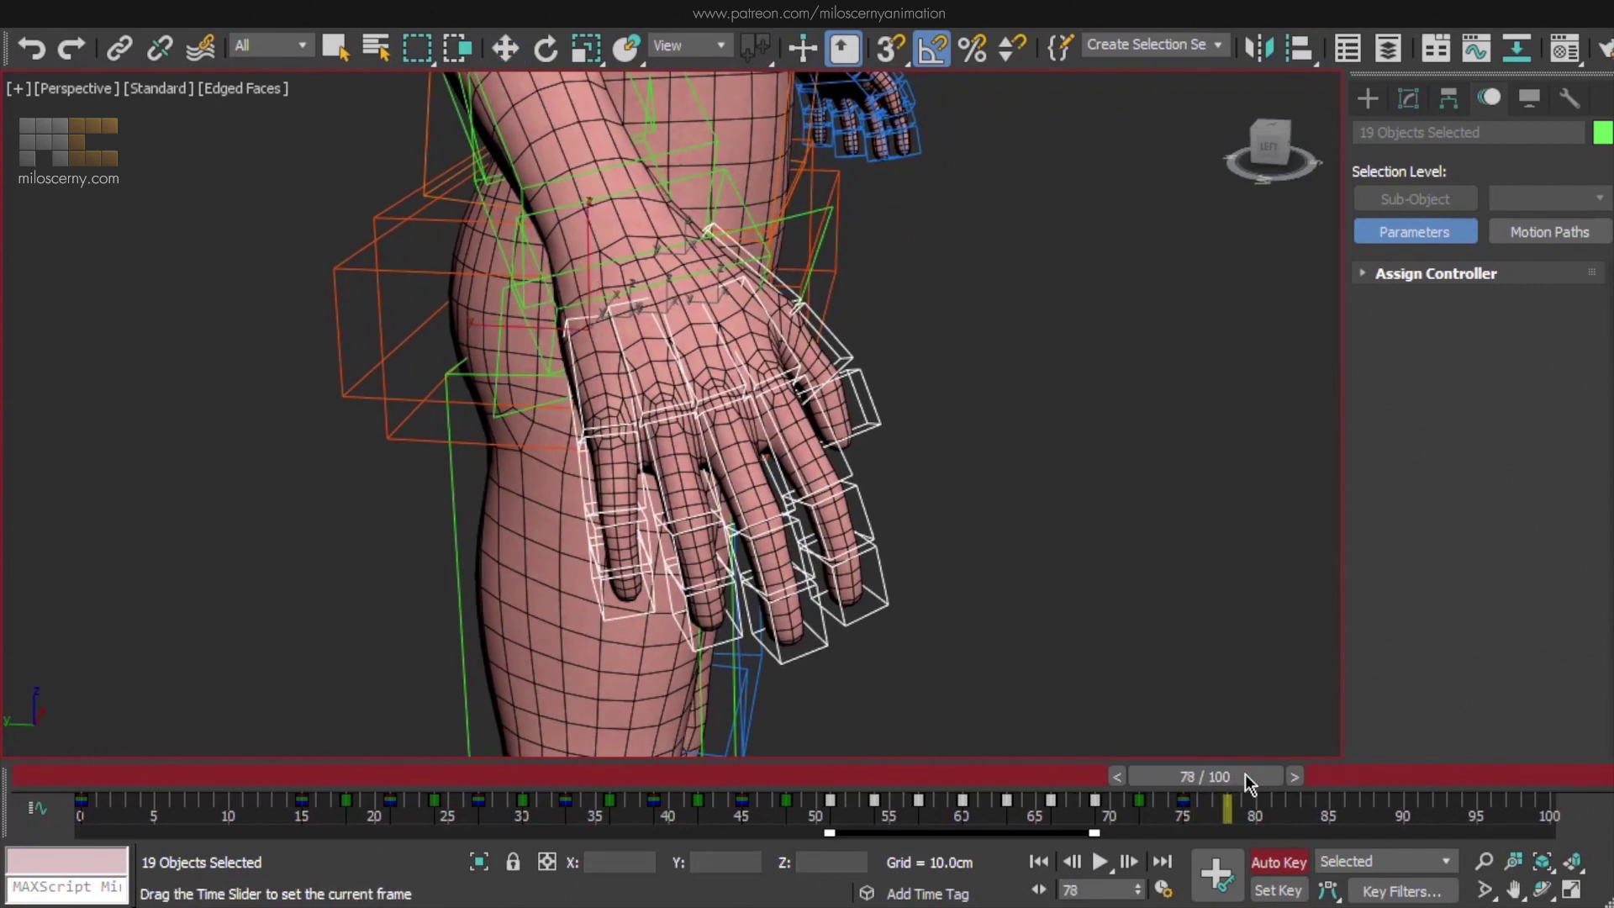
{"action": "key", "text": "e"}
{"action": "middle_click_drag", "start_coordinate": [724, 481], "coordinate": [816, 452], "text": "alt"}
{"action": "left_click_drag", "start_coordinate": [674, 354], "coordinate": [654, 659]}
{"action": "left_click", "coordinate": [1199, 825]}
{"action": "left_click_drag", "start_coordinate": [1258, 783], "coordinate": [1298, 785]}
{"action": "left_click", "coordinate": [1217, 874]}
Narrow the selection to the 14 outer finger and thumb bones by removing the metacarpals and thumb base
{"action": "middle_click_drag", "start_coordinate": [1034, 559], "coordinate": [916, 606], "text": "alt"}
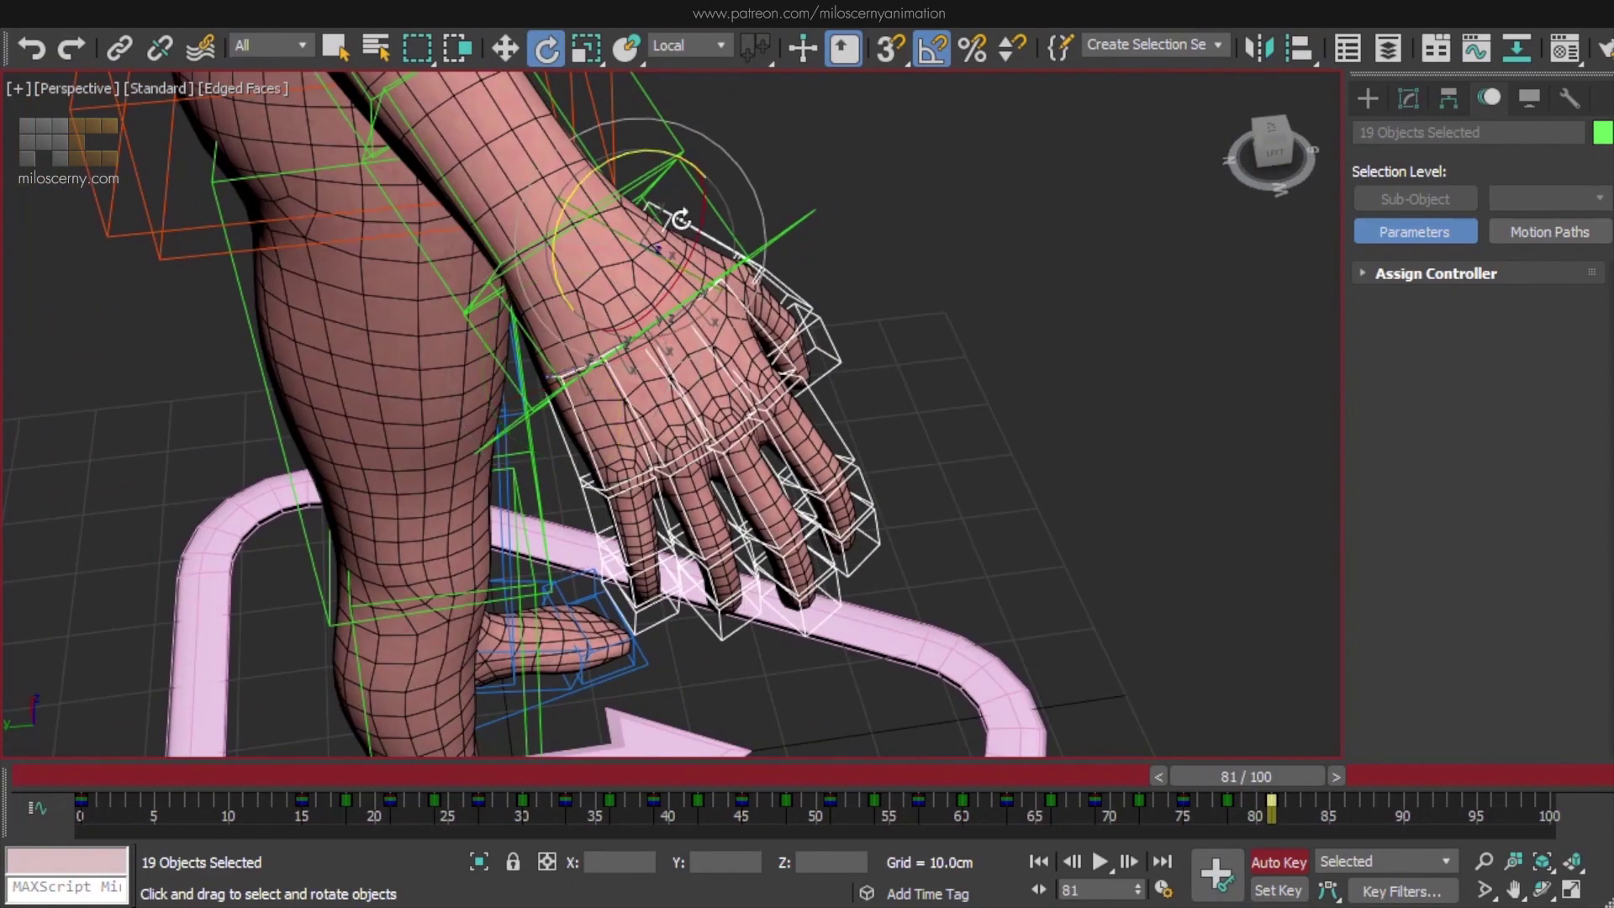
{"action": "left_click", "coordinate": [685, 221], "text": "alt"}
{"action": "key", "text": "w"}
{"action": "left_click_drag", "start_coordinate": [782, 374], "coordinate": [678, 376], "text": "alt"}
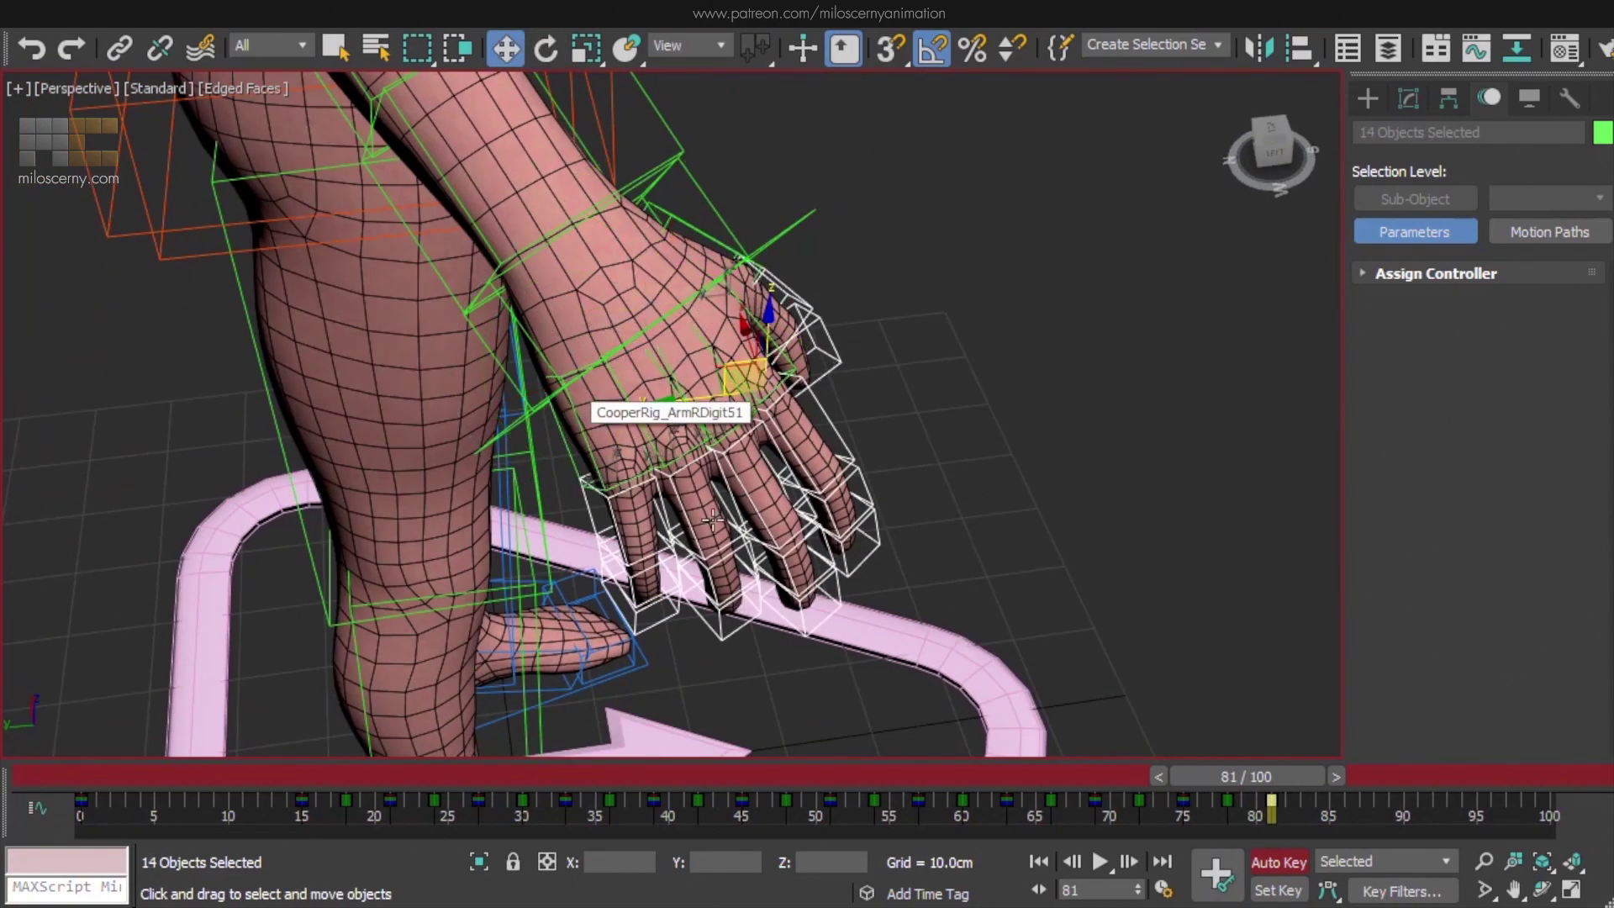
Rotate the 14 selected finger and thumb bones to an extreme at frame 84 and copy their frame 81 key to frame 87
{"action": "left_click_drag", "start_coordinate": [1305, 784], "coordinate": [1347, 784]}
{"action": "middle_click_drag", "start_coordinate": [672, 504], "coordinate": [785, 368], "text": "alt"}
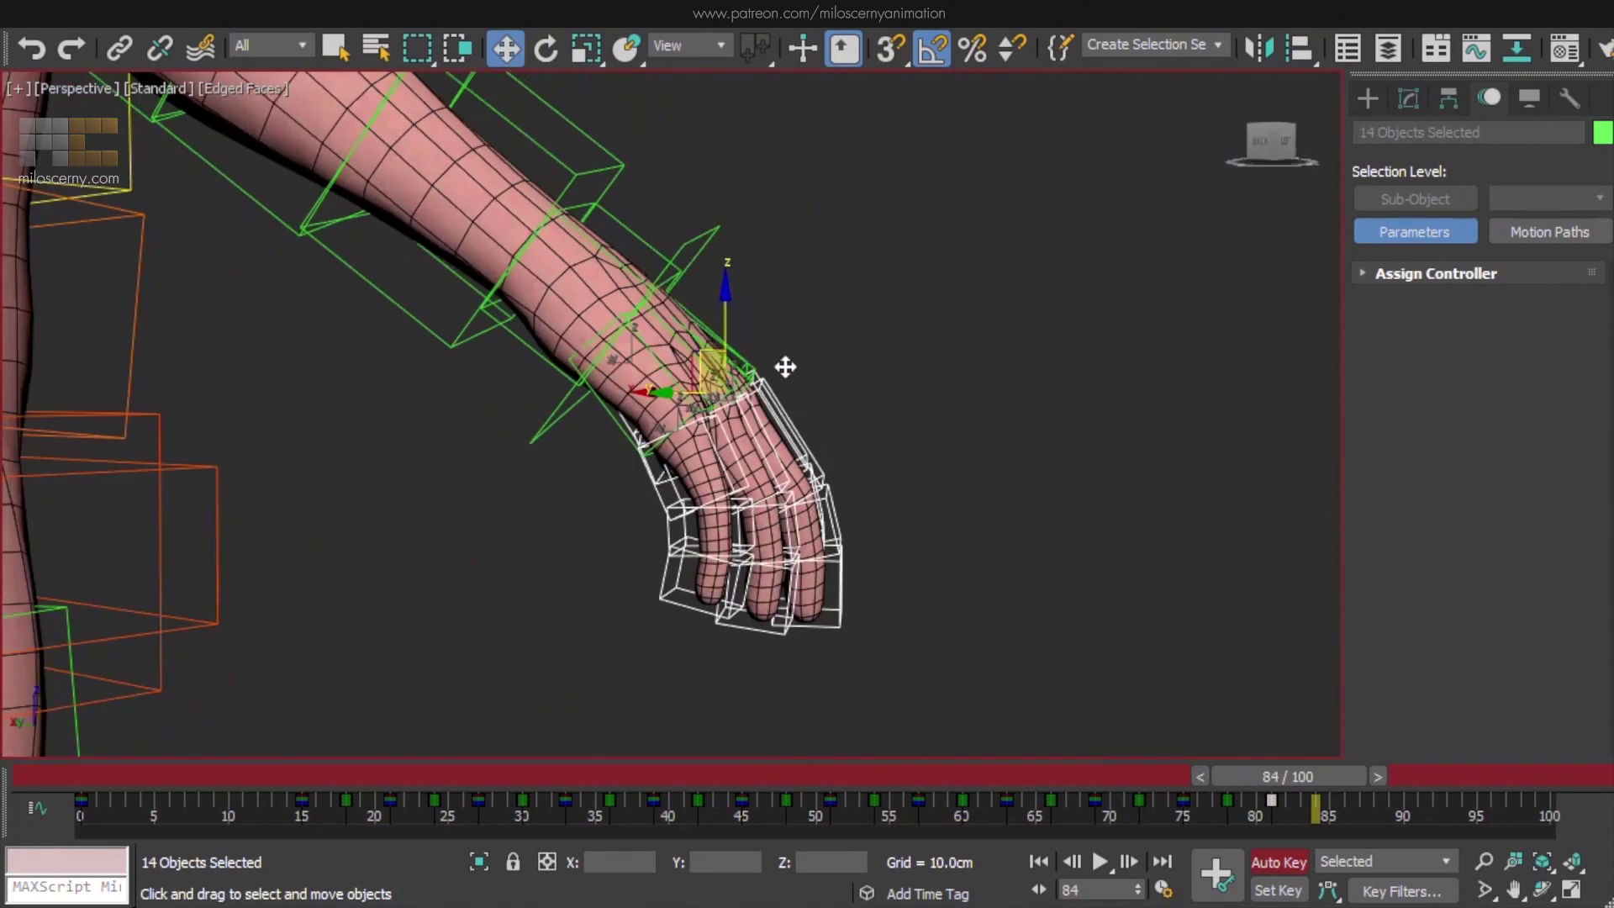
{"action": "key", "text": "e"}
{"action": "left_click_drag", "start_coordinate": [816, 368], "coordinate": [801, 644]}
{"action": "left_click_drag", "start_coordinate": [1271, 812], "coordinate": [1360, 807], "text": "shift"}
Select the right palm bone and set a key for it at frame 87
{"action": "key", "text": "e"}
{"action": "middle_click_drag", "start_coordinate": [951, 428], "coordinate": [628, 440], "text": "alt"}
{"action": "scroll", "coordinate": [627, 429], "scroll_direction": "down", "scroll_amount": 2}
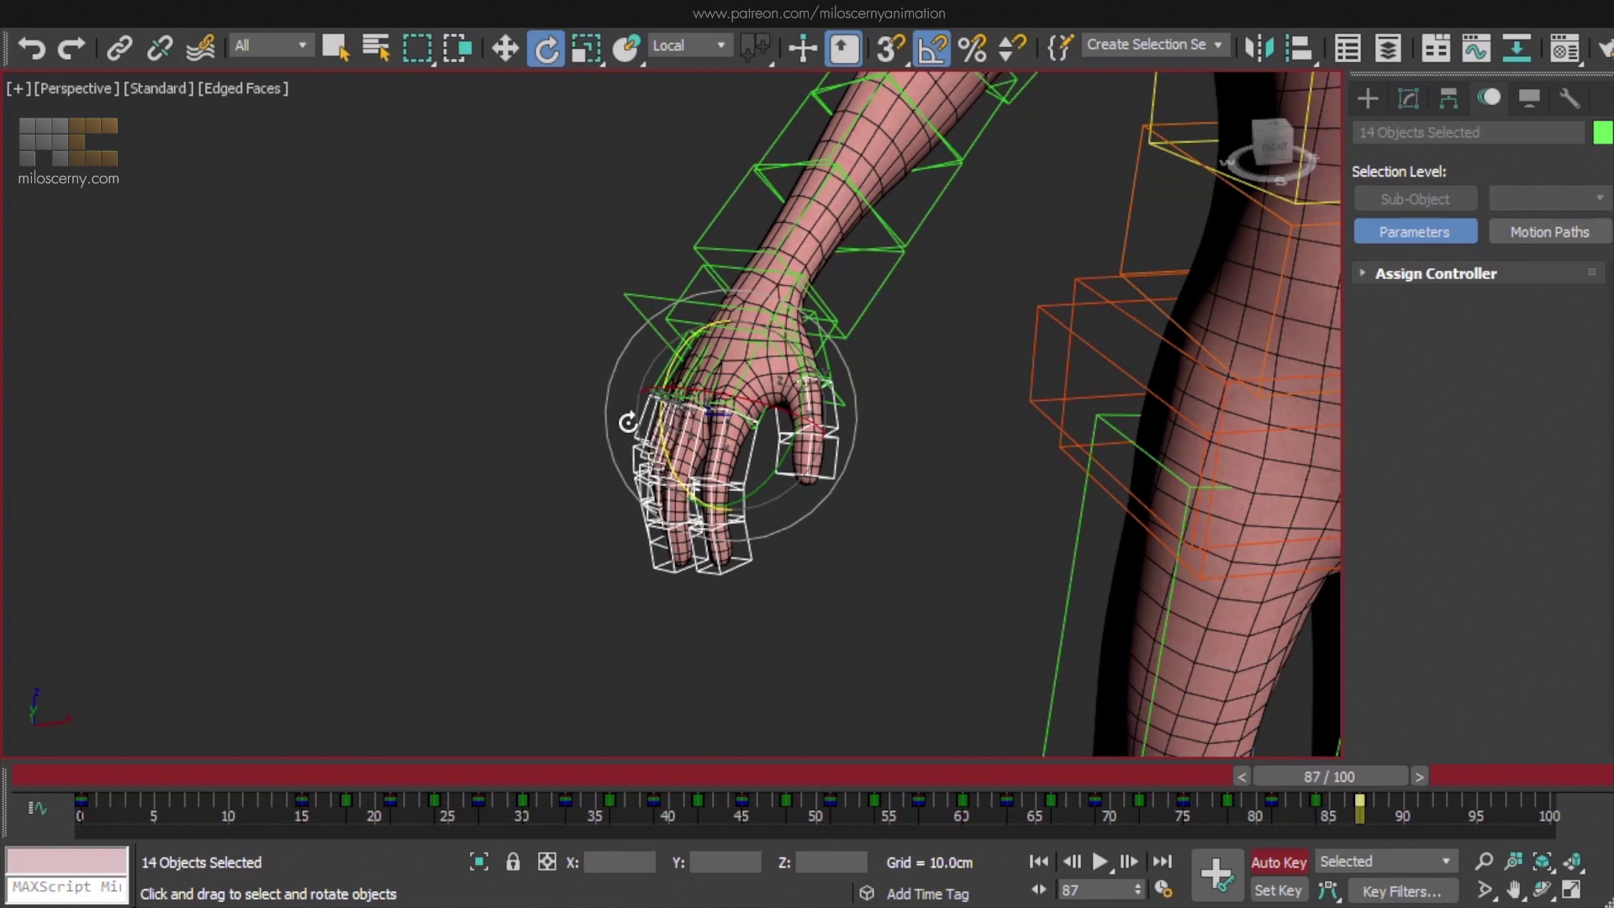
{"action": "key", "text": "w"}
{"action": "left_click", "coordinate": [696, 277]}
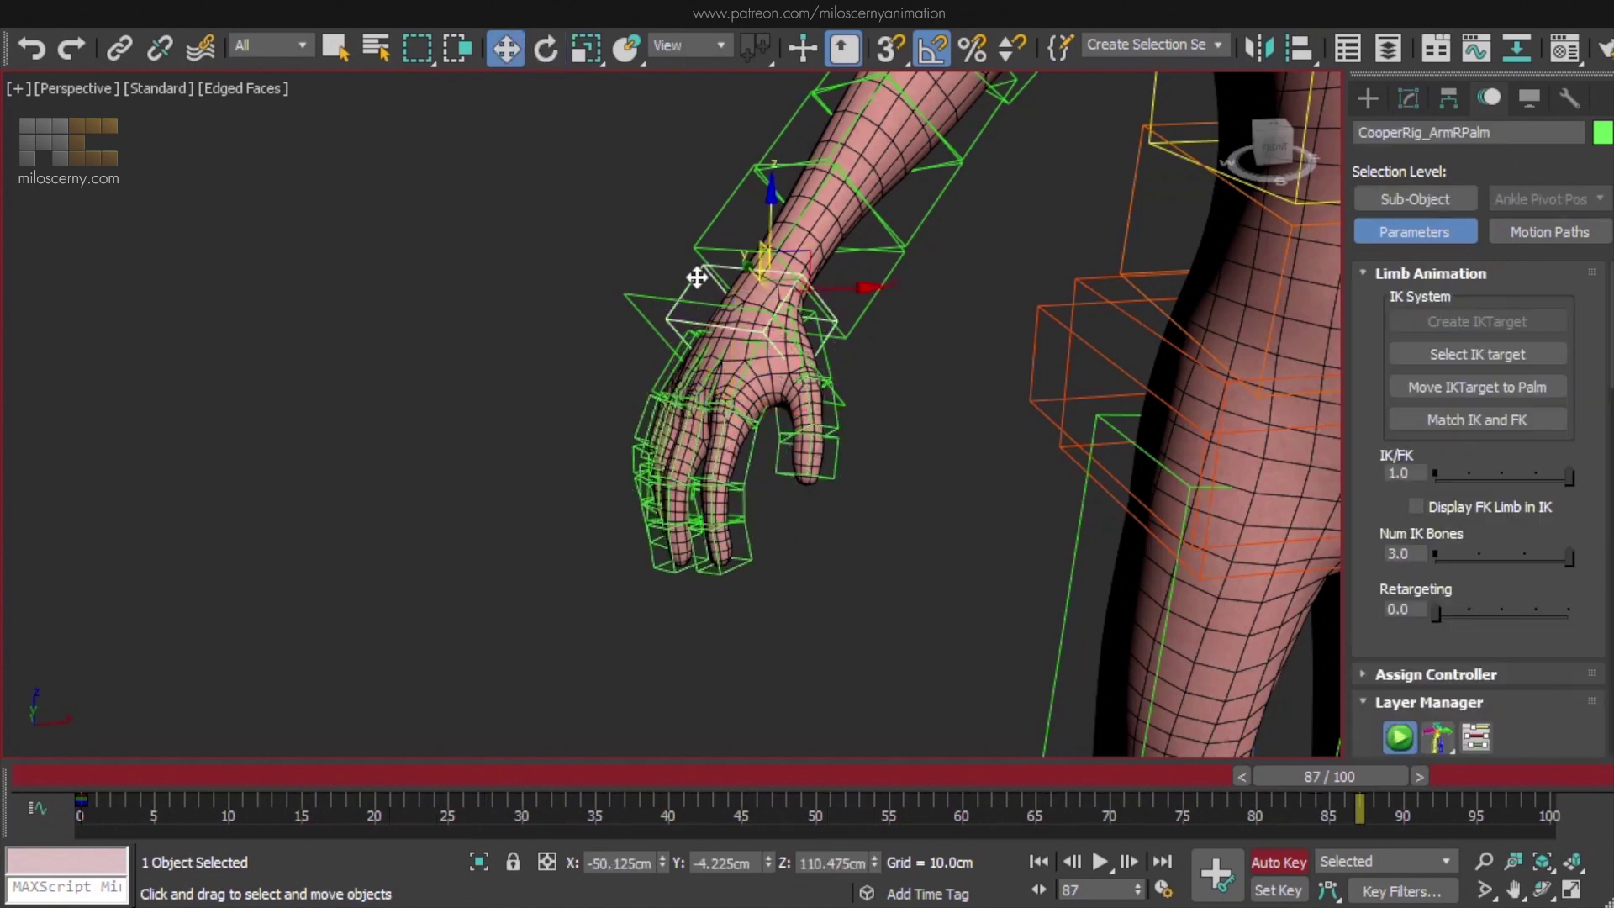
{"action": "middle_click_drag", "start_coordinate": [829, 311], "coordinate": [797, 336]}
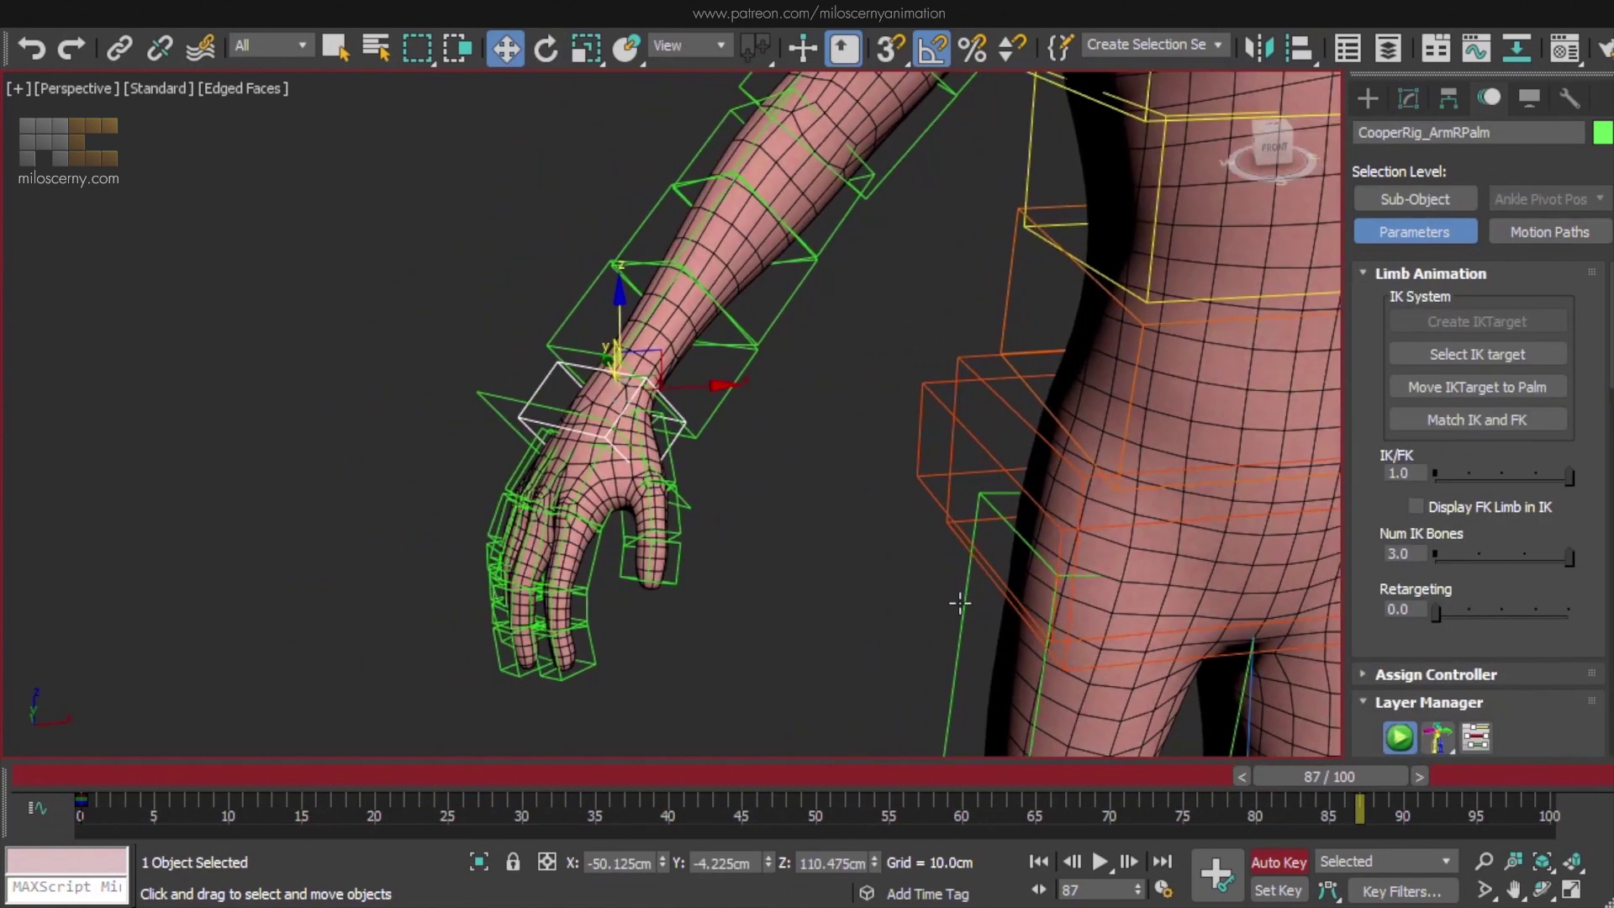
{"action": "mouse_move", "coordinate": [1378, 781]}
{"action": "left_mouse_down"}
{"action": "mouse_move", "coordinate": [1356, 774]}
{"action": "mouse_move", "coordinate": [1397, 775]}
{"action": "mouse_move", "coordinate": [1382, 778]}
{"action": "left_mouse_up"}
Bend the right palm sharply upward at frame 90 and the opposite way, in toward the body, at frame 93
{"action": "middle_click_drag", "start_coordinate": [874, 522], "coordinate": [966, 606]}
{"action": "left_click", "coordinate": [1427, 773]}
{"action": "left_click", "coordinate": [1434, 772]}
{"action": "left_click", "coordinate": [1447, 773]}
{"action": "key", "text": "e"}
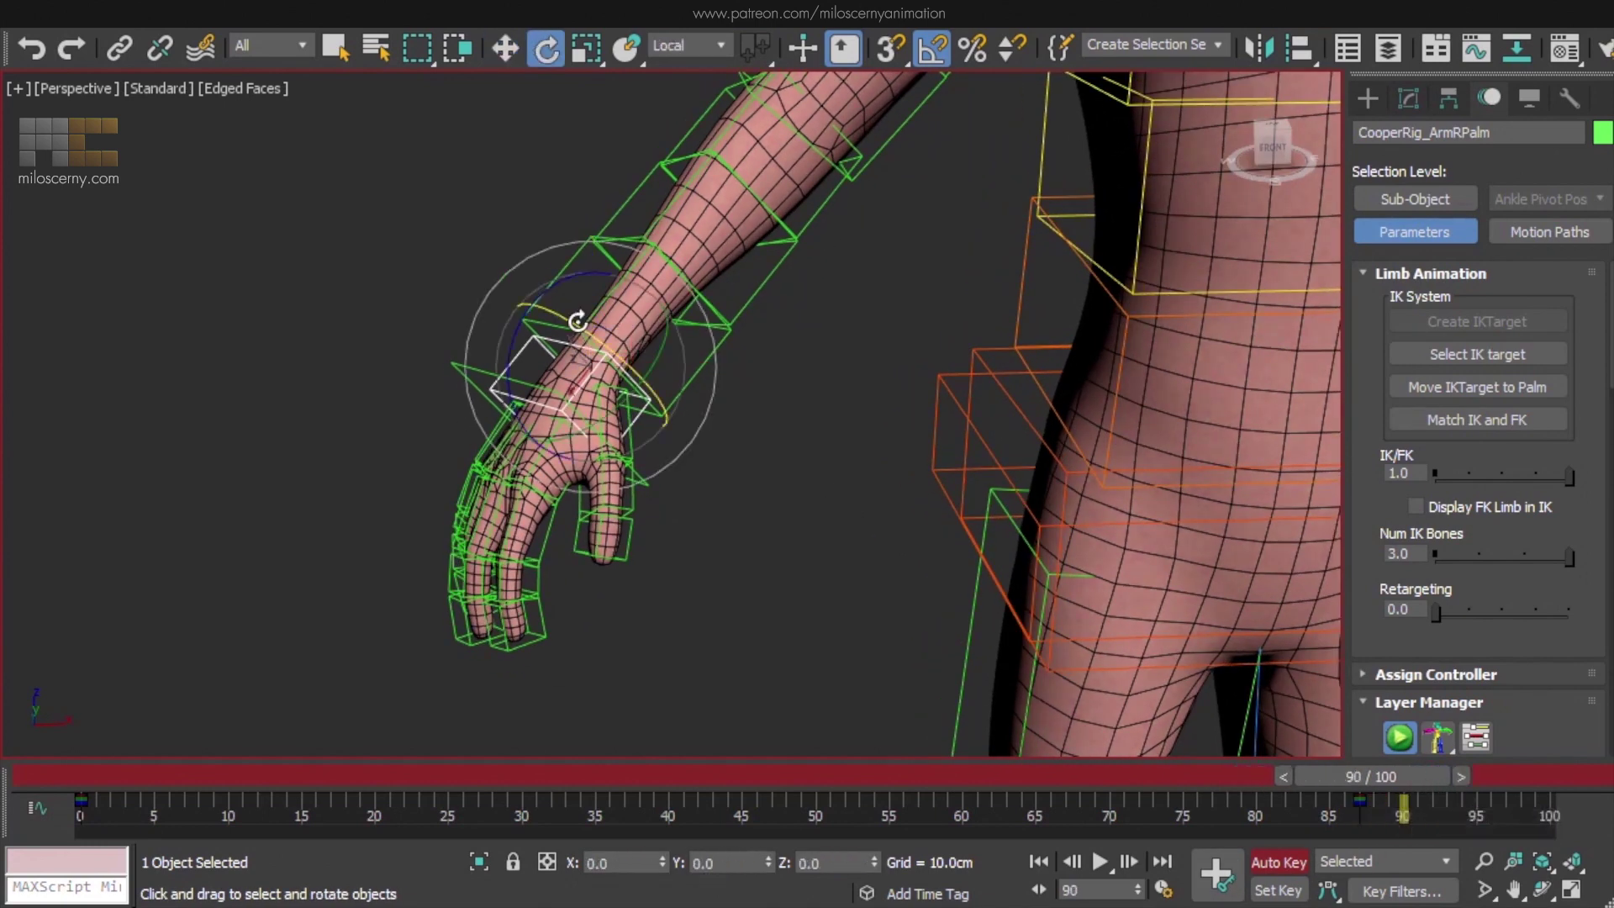
{"action": "left_click_drag", "start_coordinate": [521, 349], "coordinate": [570, 233]}
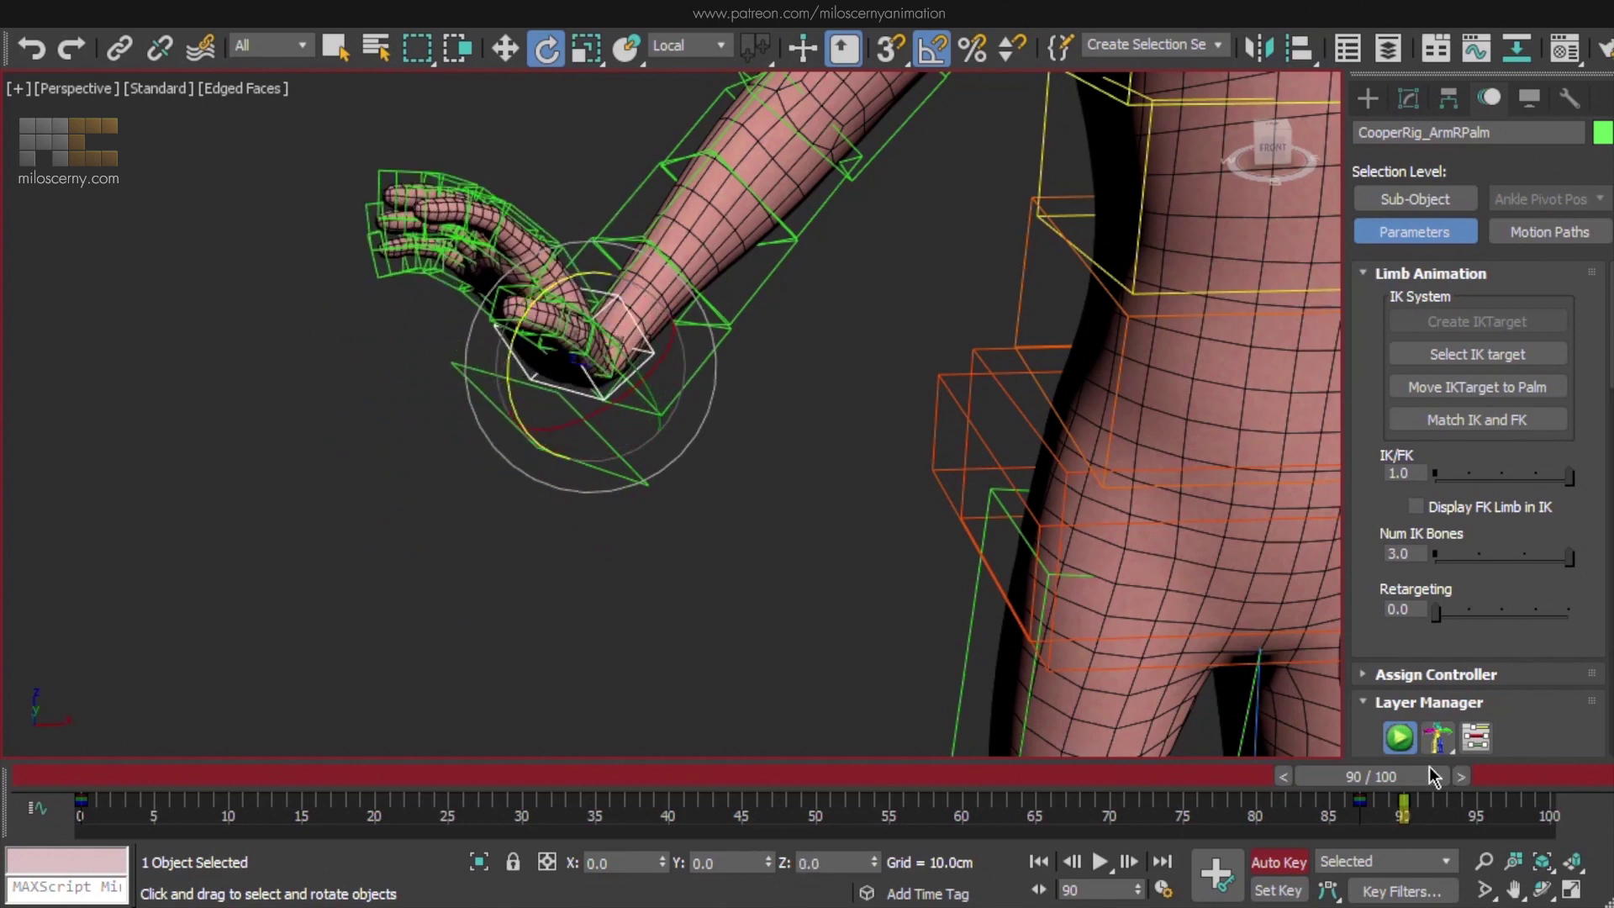
{"action": "left_click_drag", "start_coordinate": [515, 348], "coordinate": [691, 454]}
Copy the palm's frame 87 key to frame 96 and rotate the palm to another extreme at frame 99
{"action": "key", "text": "period"}
{"action": "key", "text": "period"}
{"action": "key", "text": "period"}
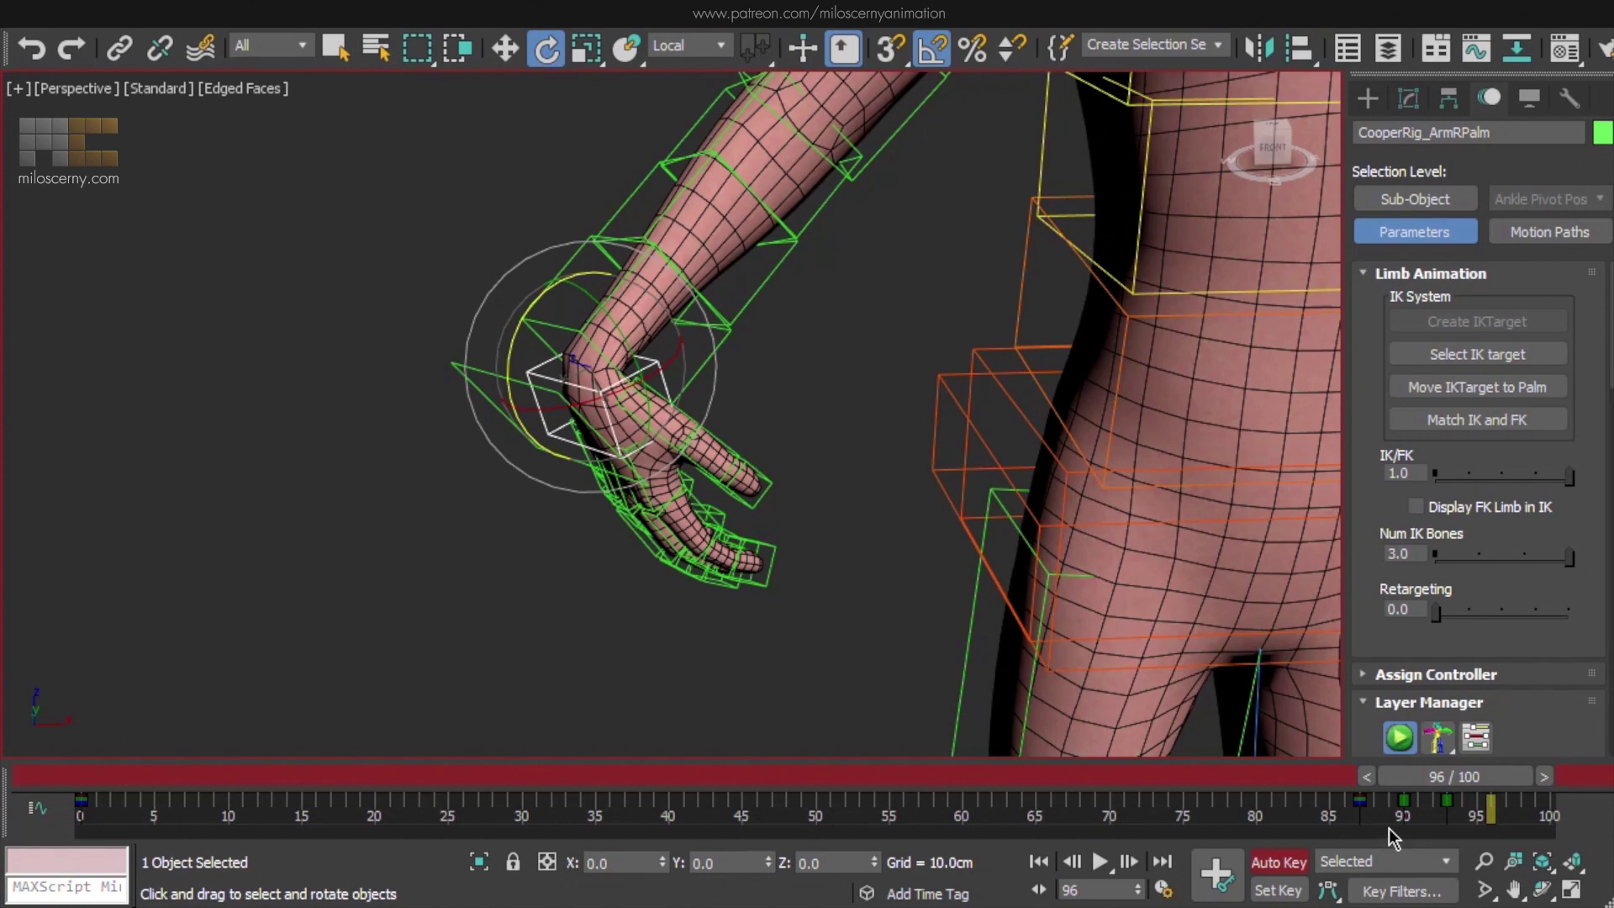
{"action": "left_click_drag", "start_coordinate": [1357, 822], "coordinate": [1486, 827], "text": "shift"}
{"action": "left_click_drag", "start_coordinate": [596, 427], "coordinate": [448, 499]}
{"action": "left_click", "coordinate": [1545, 776]}
{"action": "left_click", "coordinate": [1558, 776]}
{"action": "left_click", "coordinate": [1573, 776]}
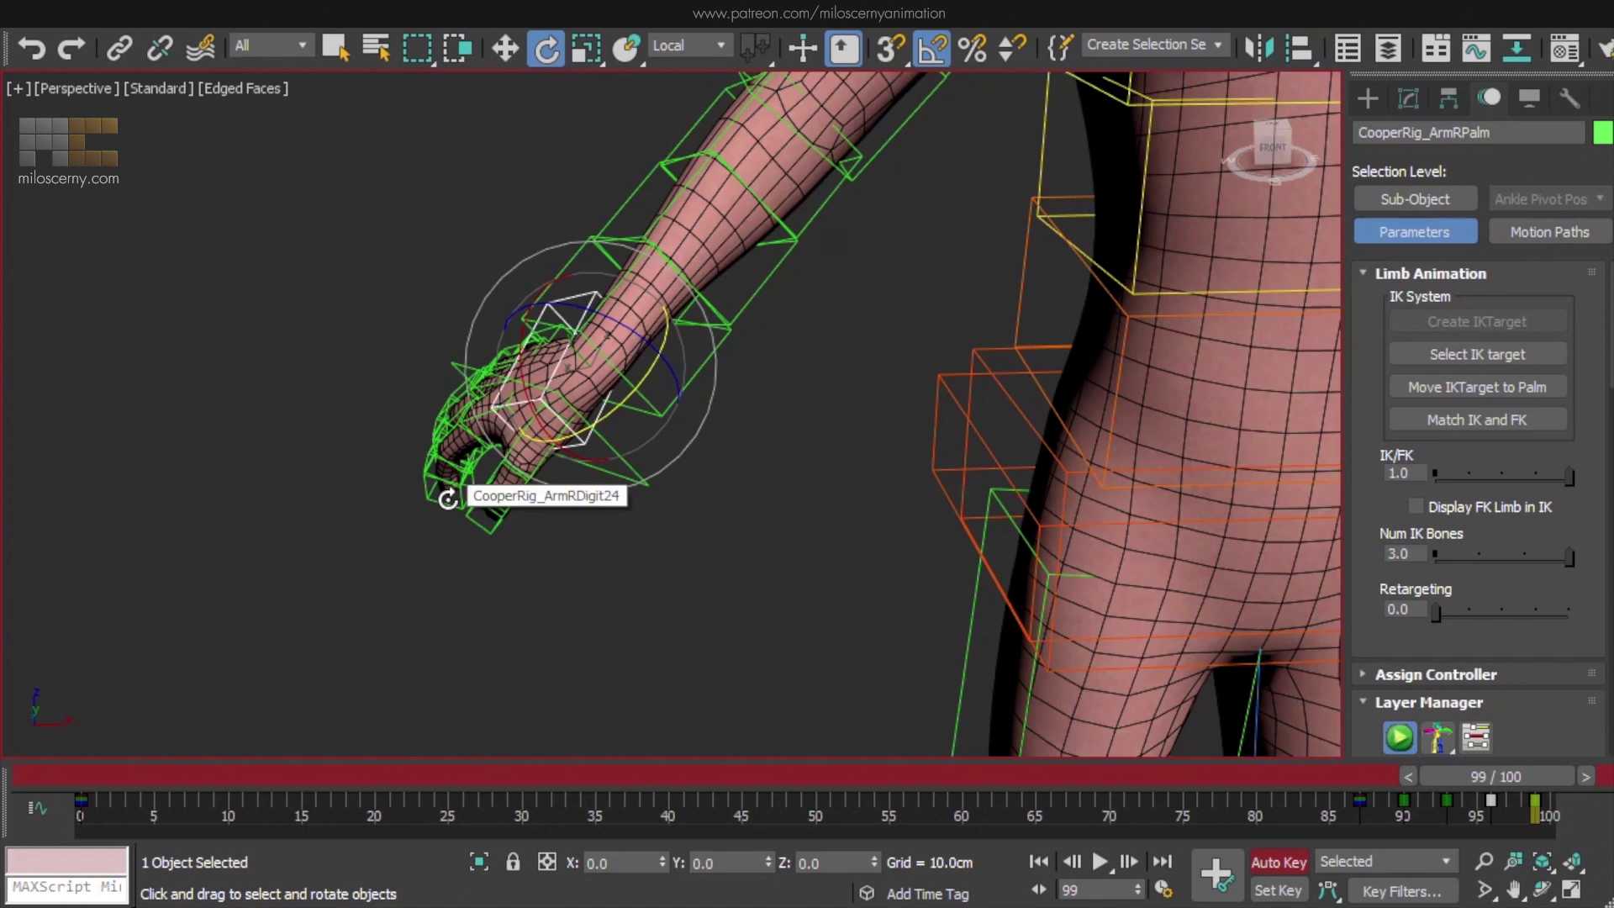
Extend the animation's end time to frame 300
{"action": "left_click", "coordinate": [1164, 891]}
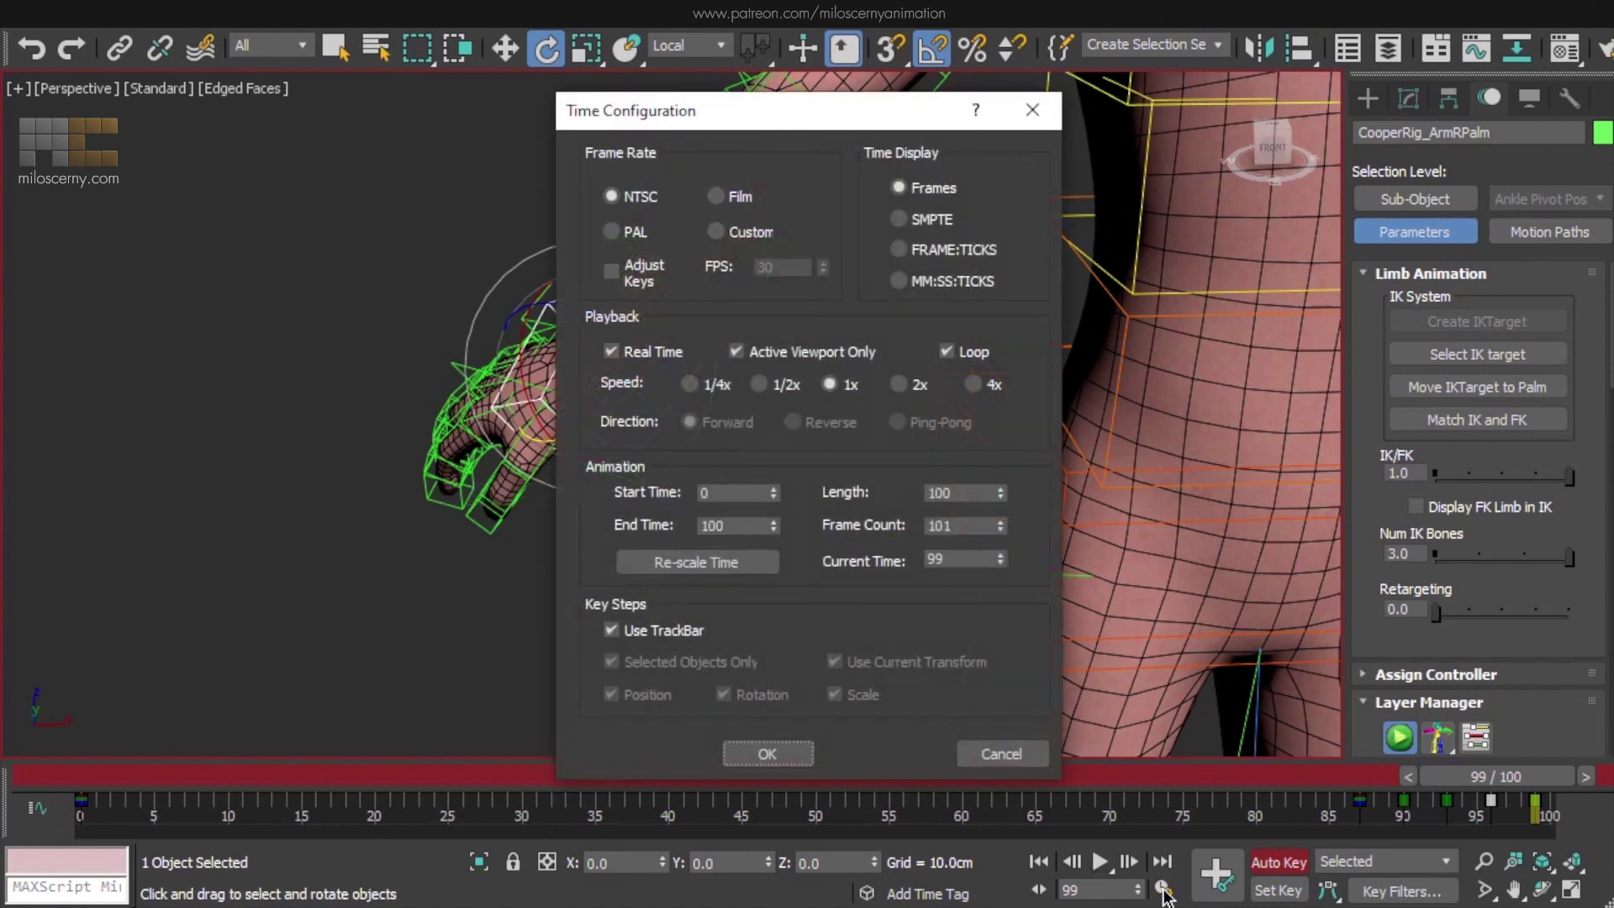
{"action": "type", "text": "300"}
{"action": "left_click", "coordinate": [810, 751]}
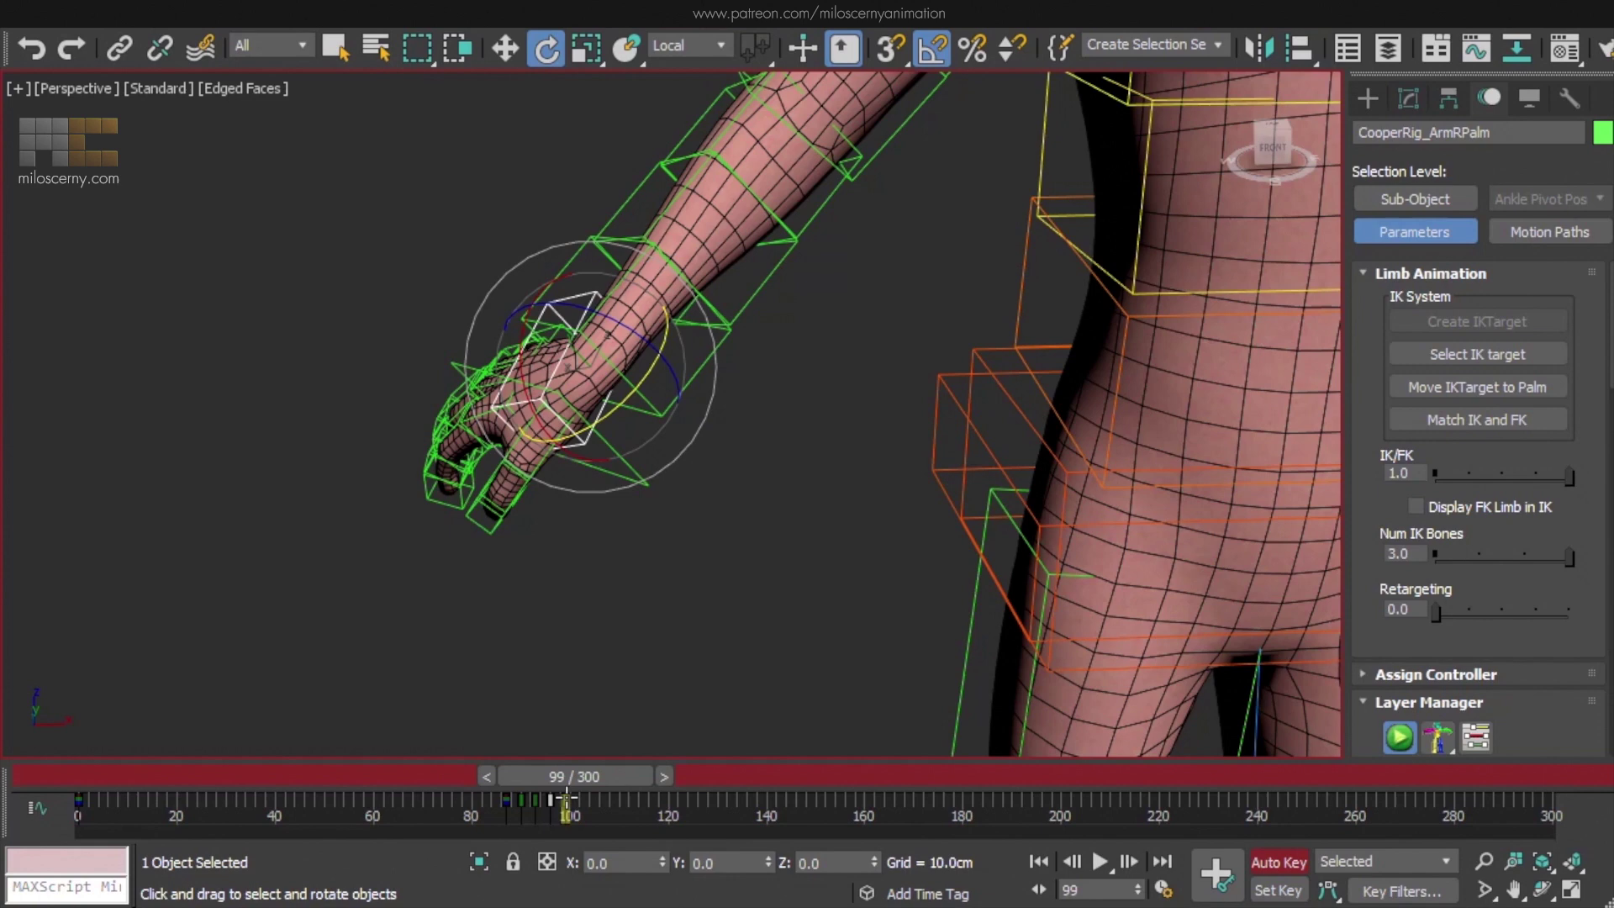
Copy the palm's frame 87 key to frame 102 and twist the palm 190 degrees around its local X axis there
{"action": "left_click", "coordinate": [512, 820]}
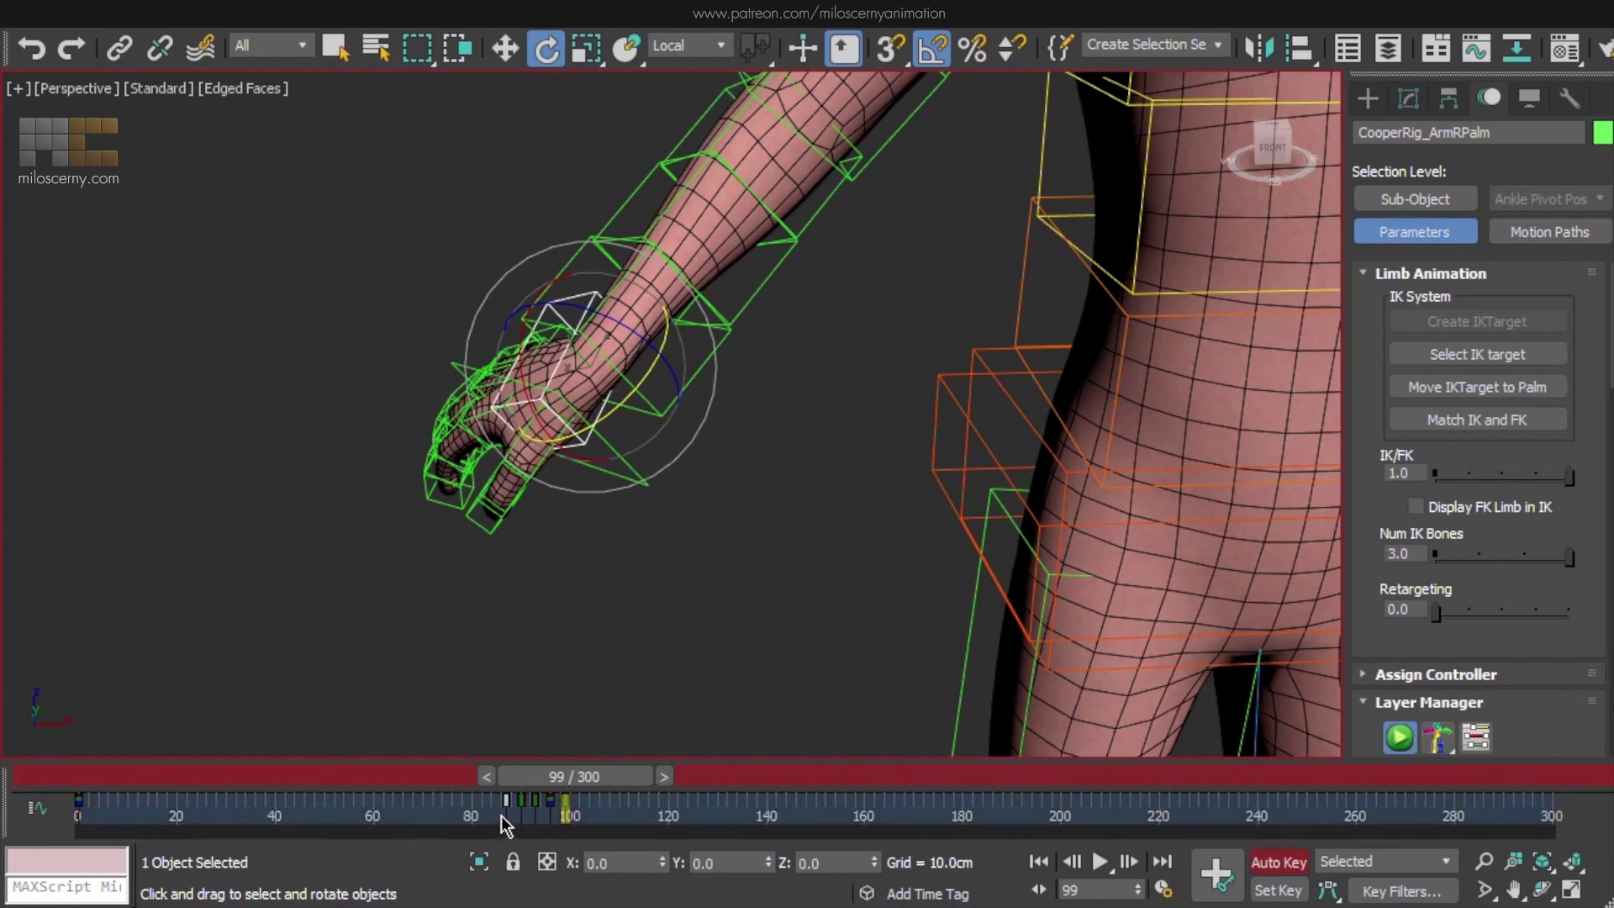
{"action": "left_click_drag", "start_coordinate": [515, 814], "coordinate": [584, 820], "text": "shift"}
{"action": "middle_click_drag", "start_coordinate": [538, 471], "coordinate": [701, 474], "text": "alt"}
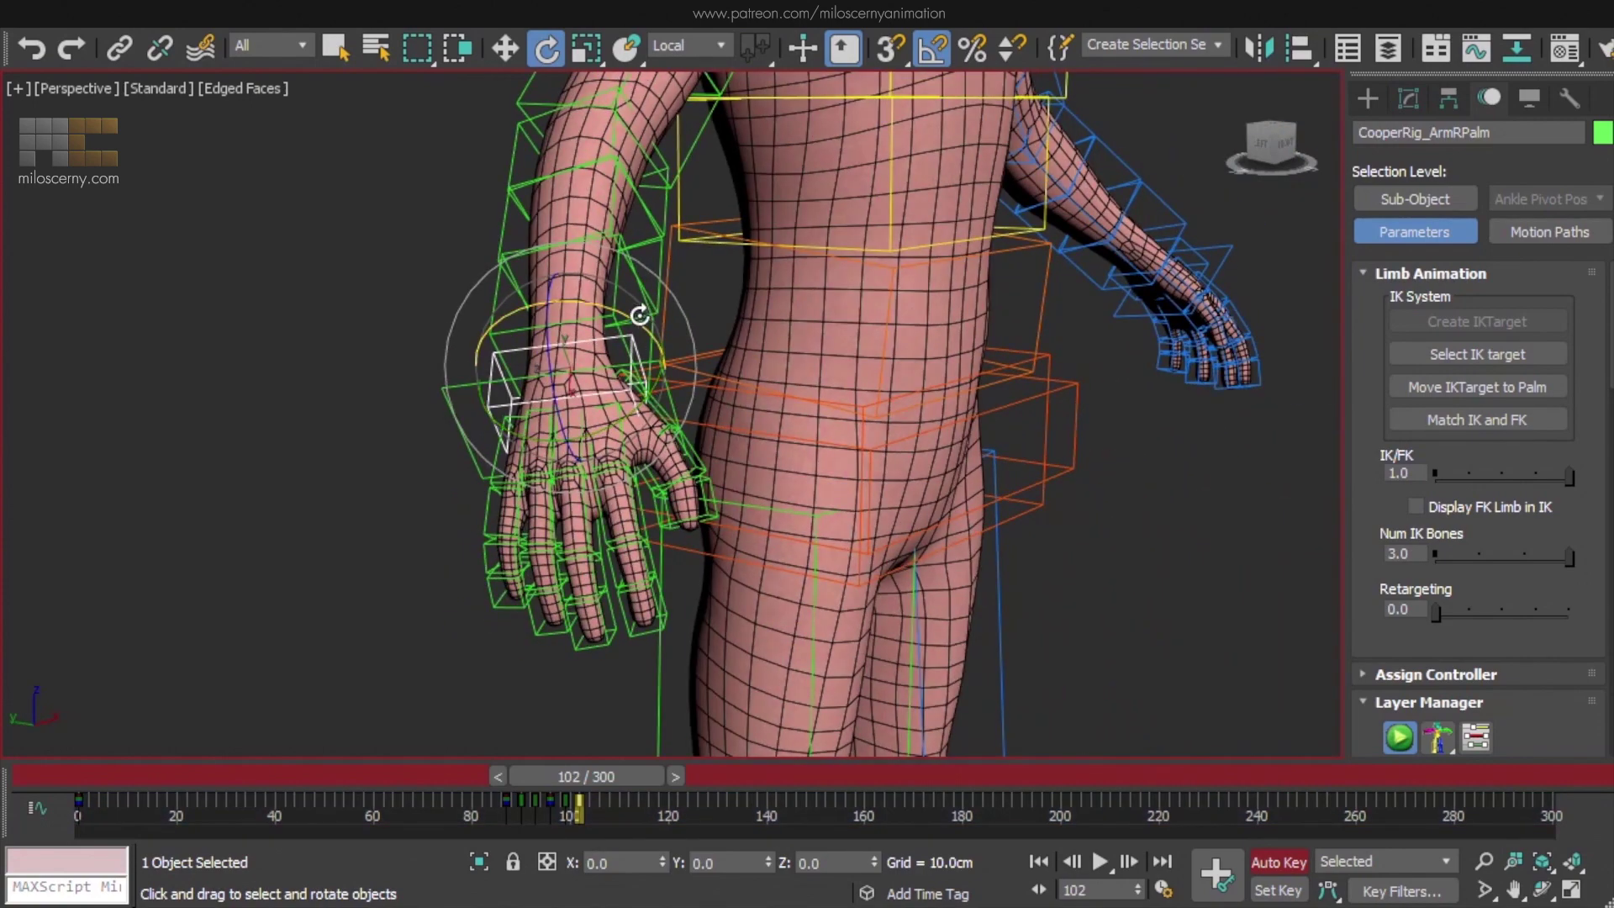
{"action": "left_click_drag", "start_coordinate": [607, 303], "coordinate": [382, 323]}
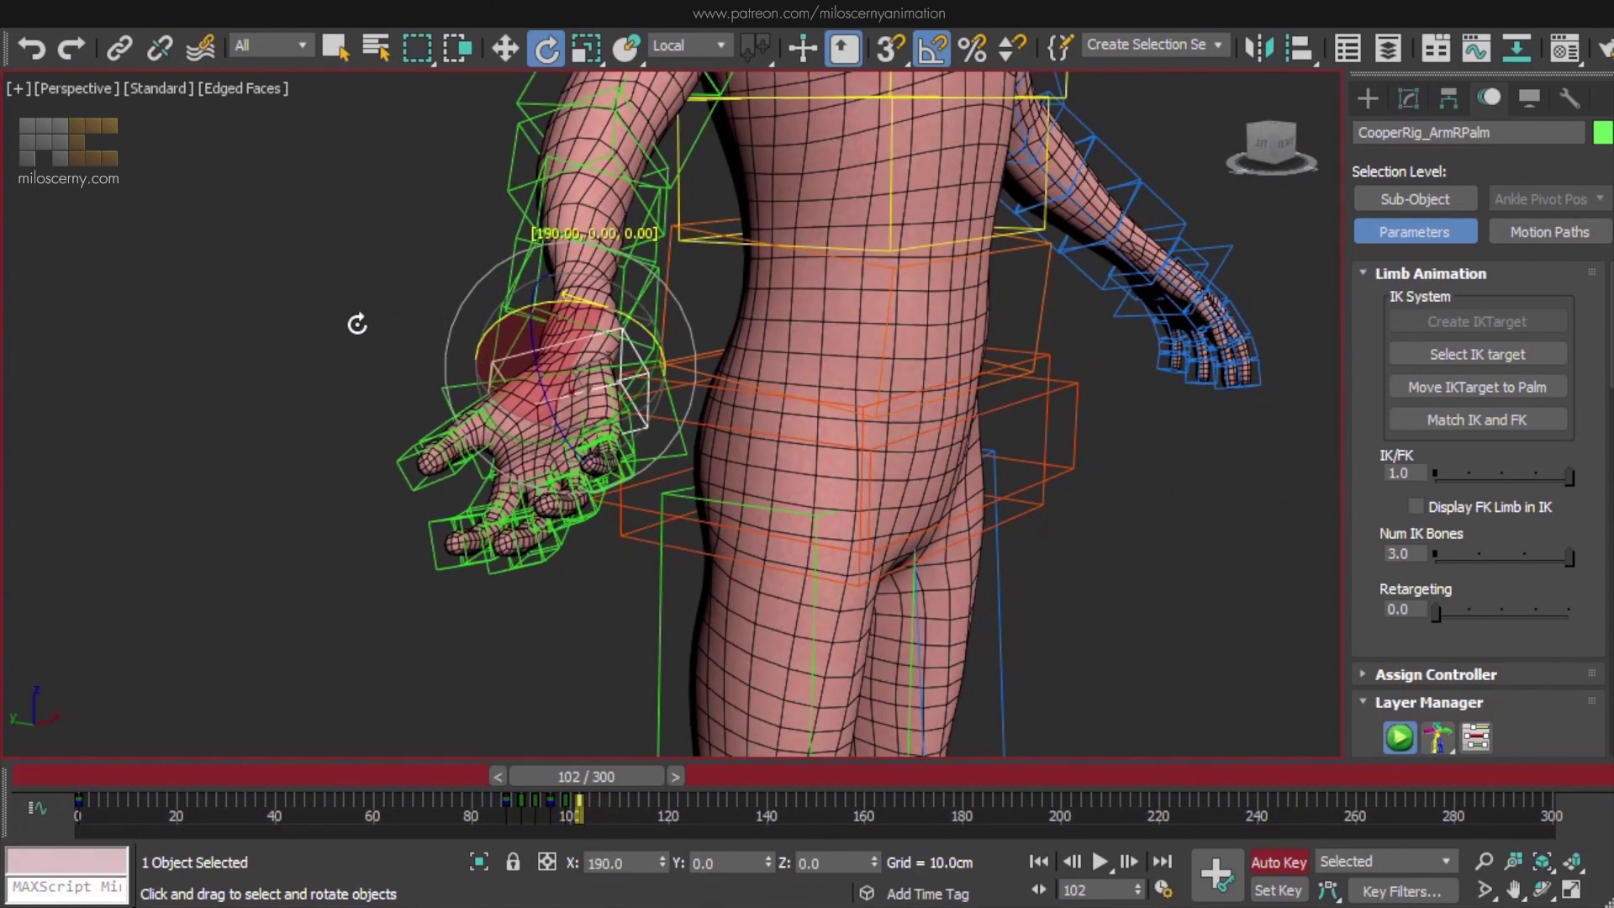
{"action": "left_click_drag", "start_coordinate": [360, 325], "coordinate": [359, 325]}
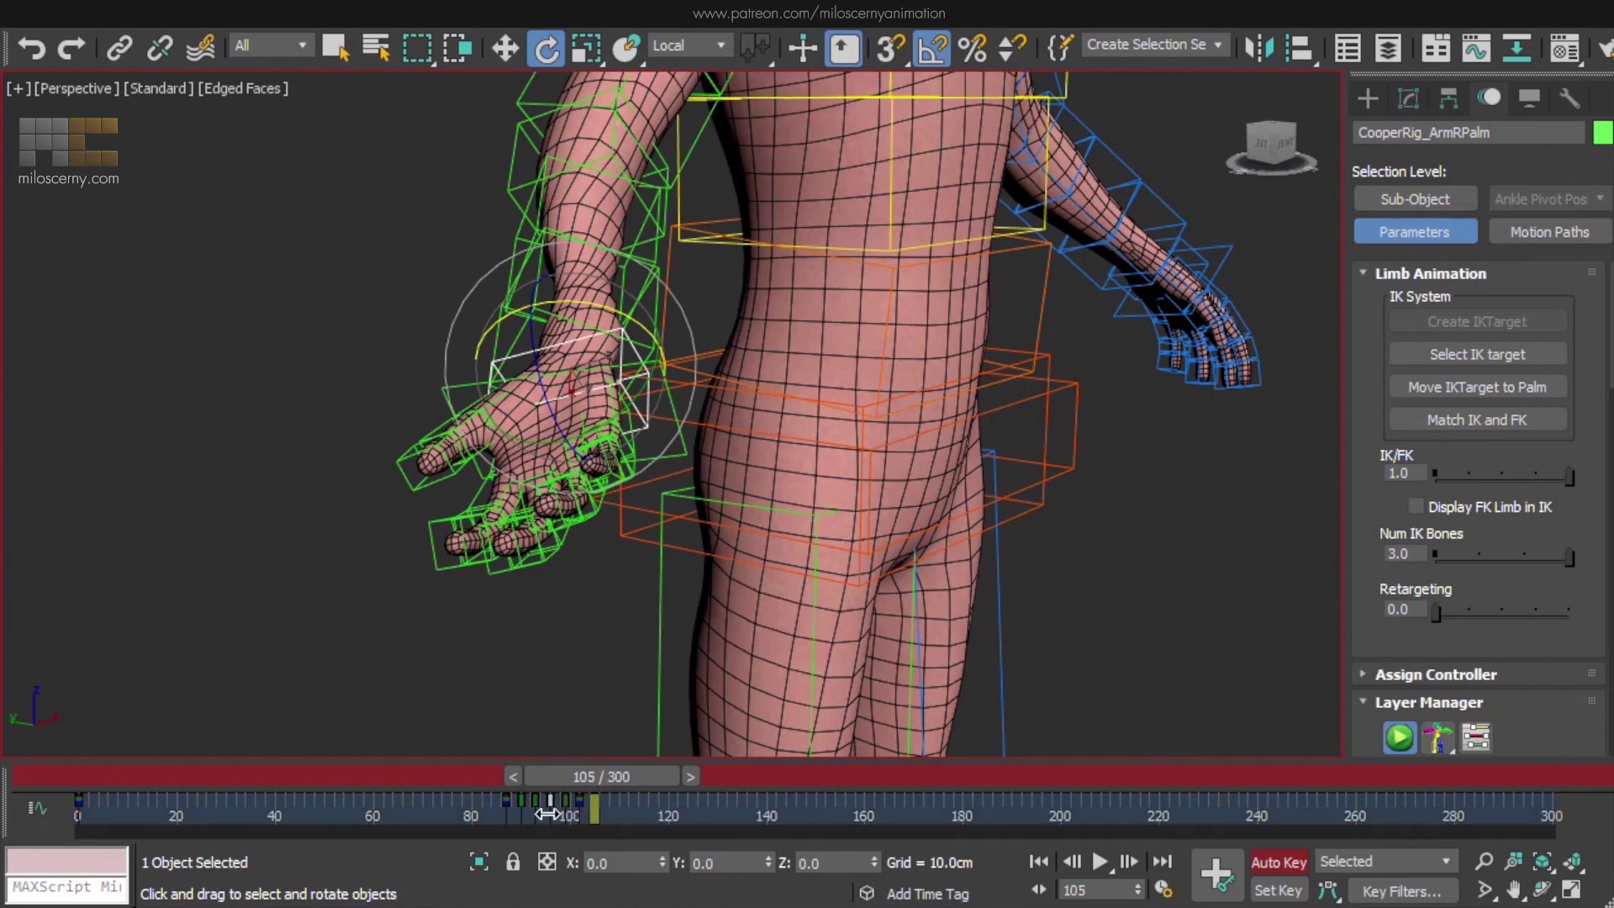
Twist the palm the opposite way at frame 105, starting from a copied neutral key, and copy its frame 87 key to frame 108
{"action": "left_click_drag", "start_coordinate": [549, 809], "coordinate": [584, 829], "text": "shift"}
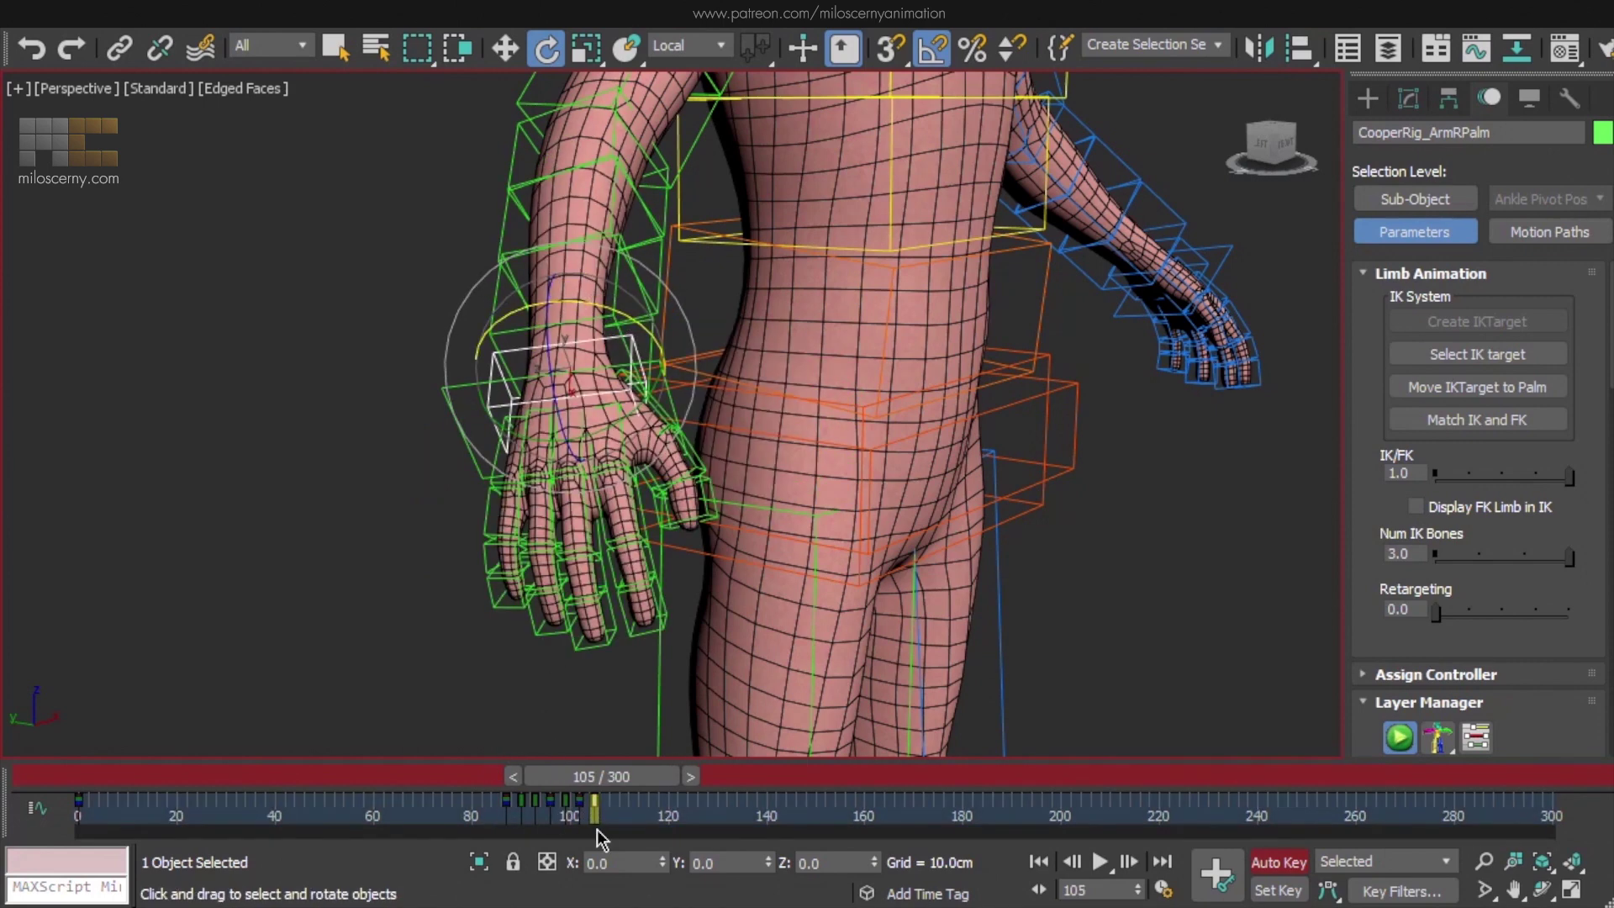
{"action": "left_click_drag", "start_coordinate": [639, 408], "coordinate": [792, 406]}
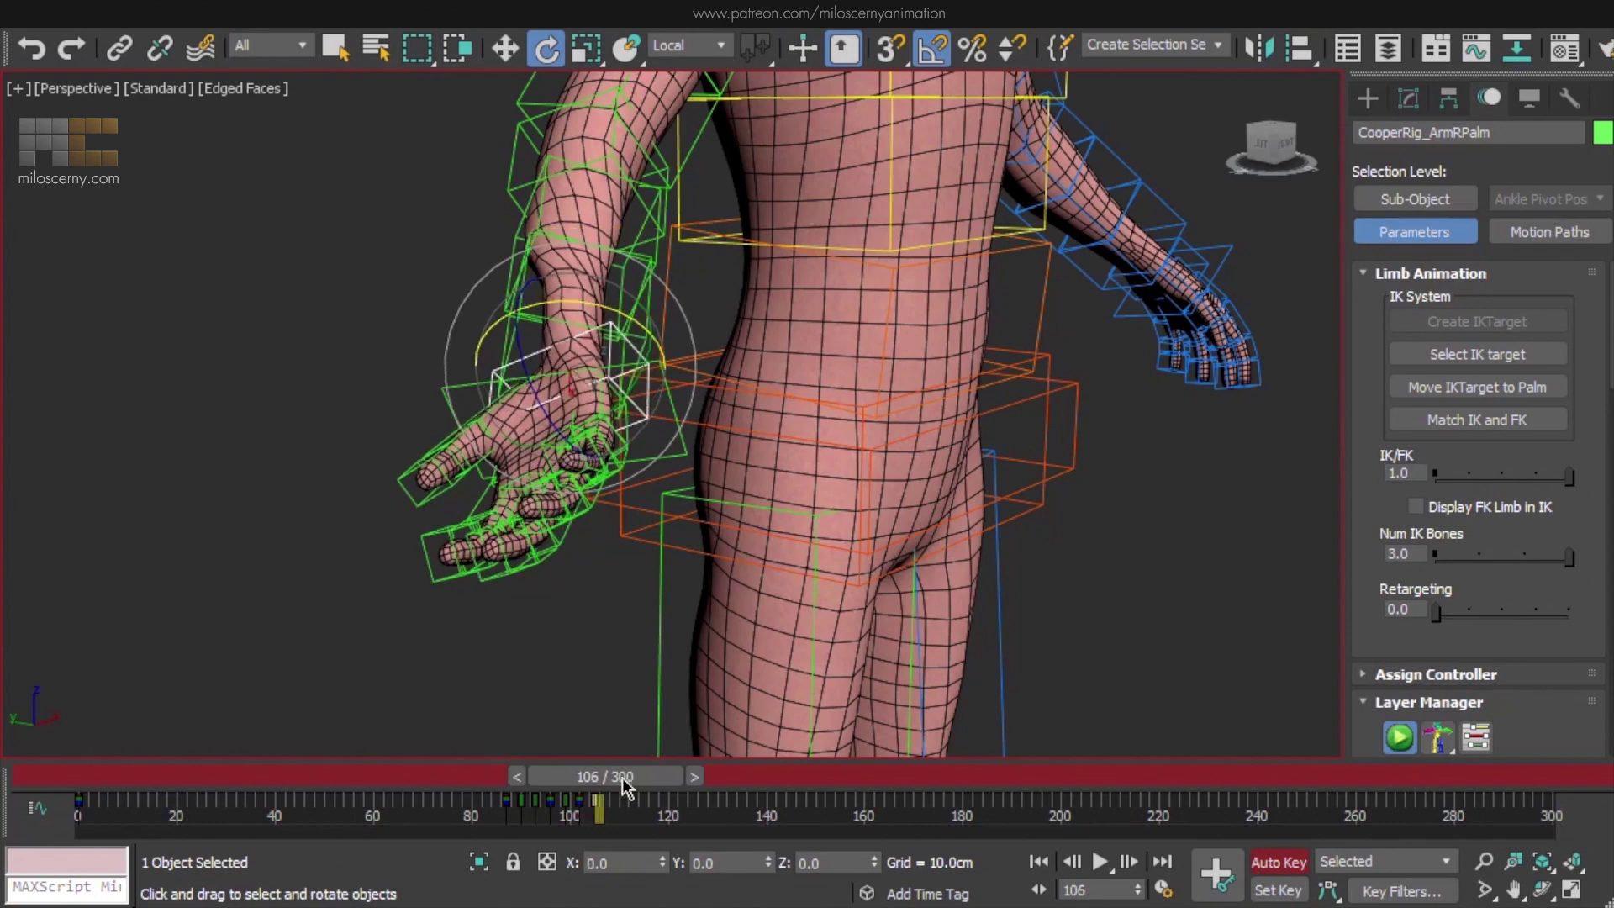
{"action": "left_click_drag", "start_coordinate": [508, 803], "coordinate": [610, 816], "text": "shift"}
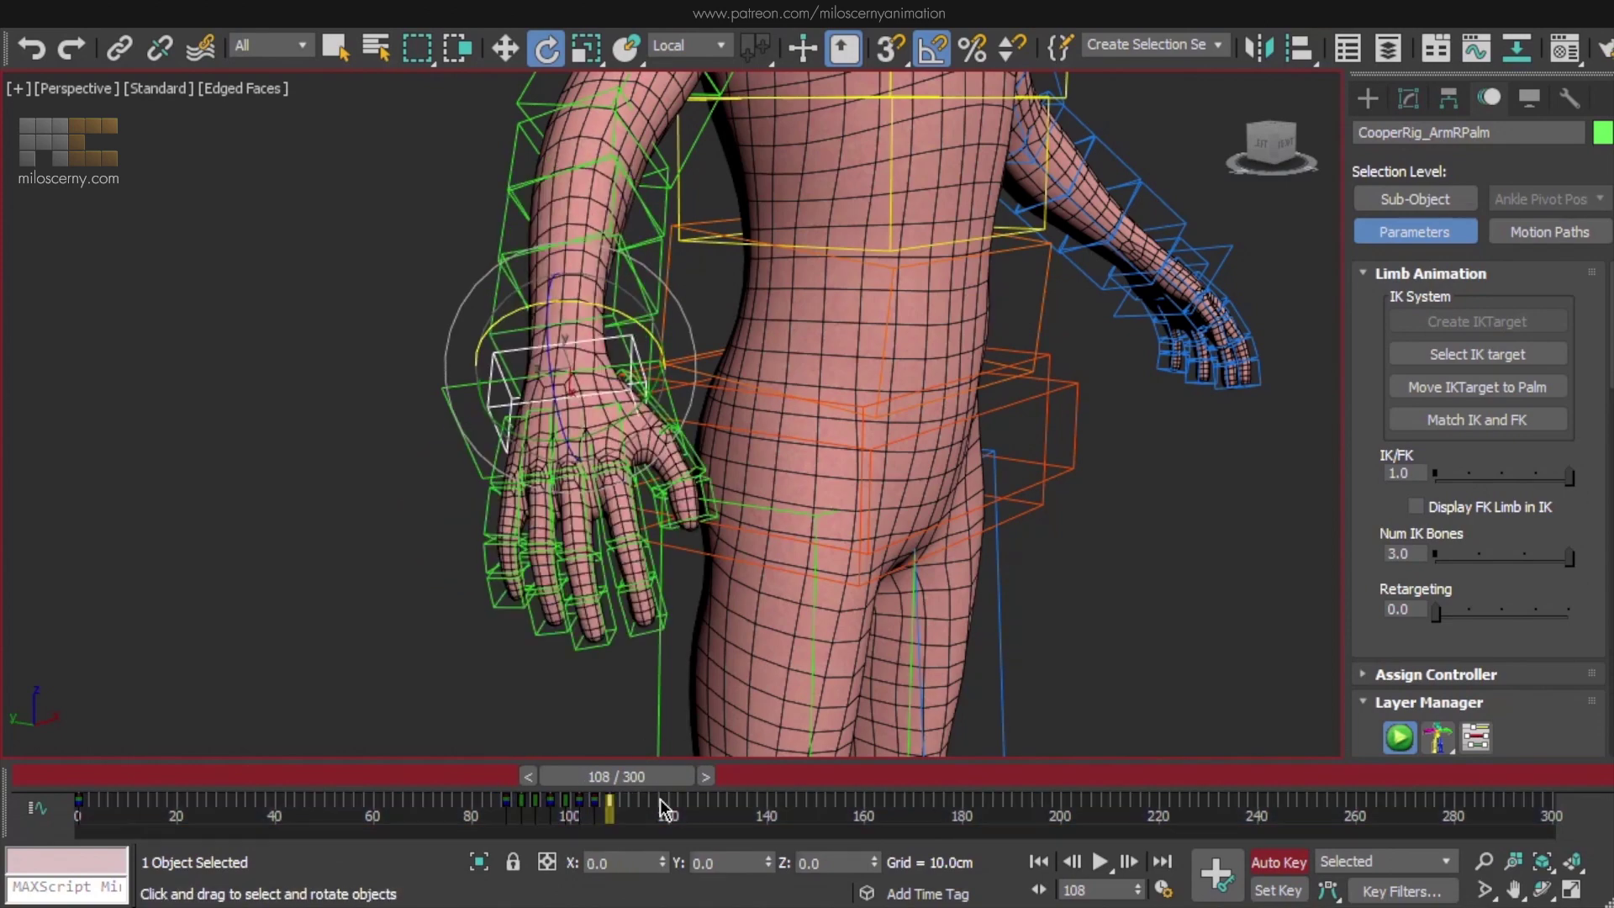
Select the first right forearm bone below the elbow and bend the elbow sharply forward at frame 111
{"action": "middle_click_drag", "start_coordinate": [711, 538], "coordinate": [710, 399], "text": "alt"}
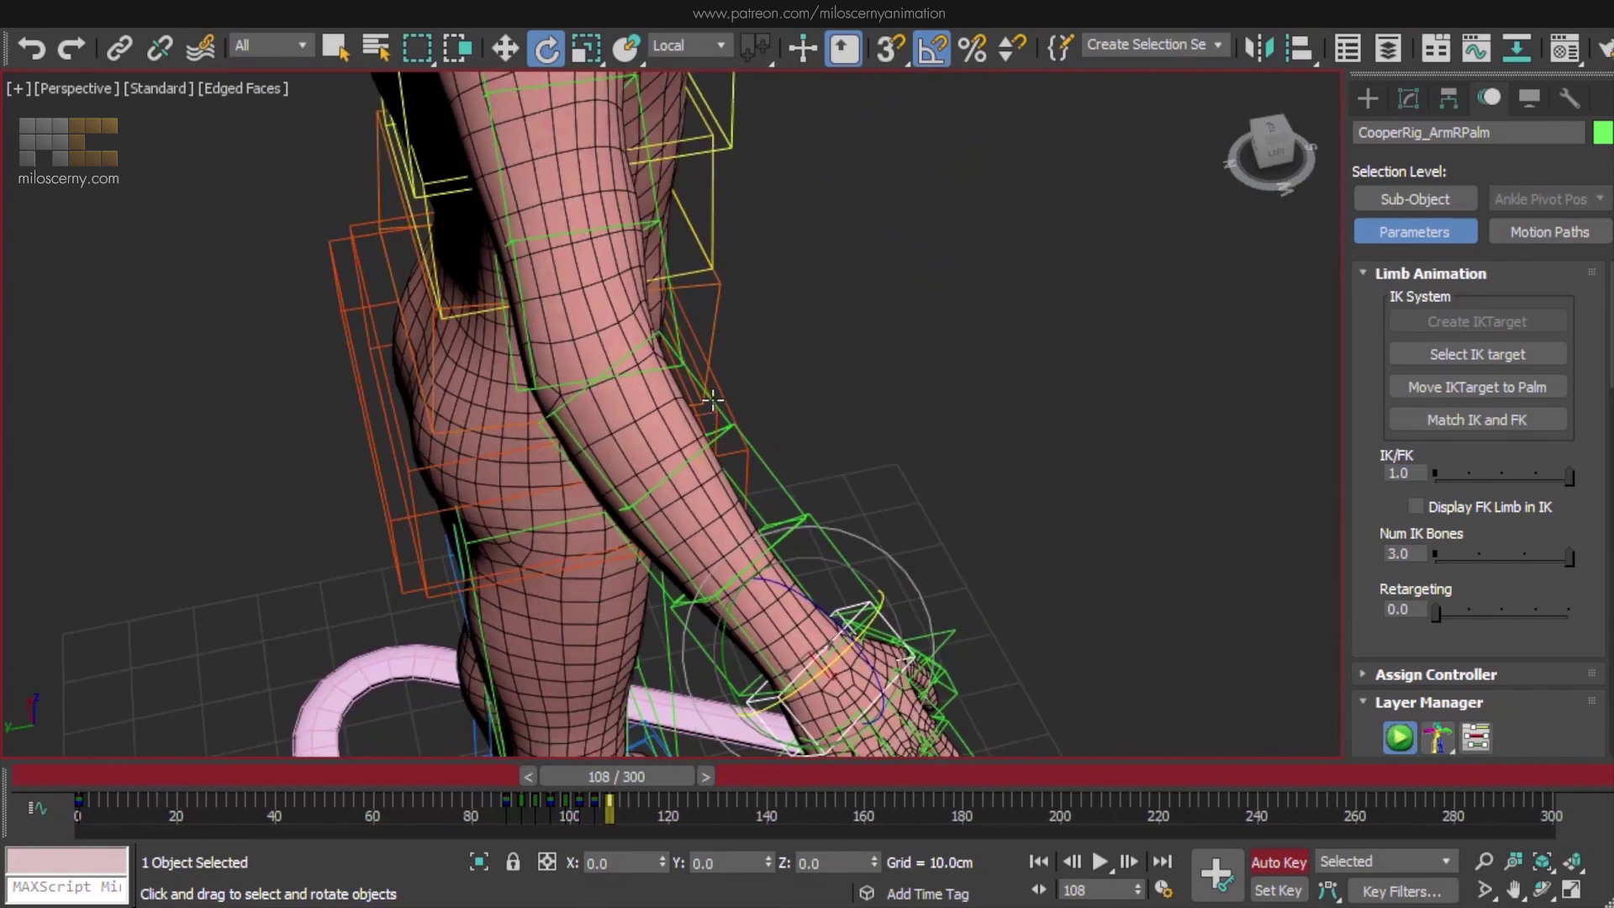
{"action": "left_click", "coordinate": [713, 401]}
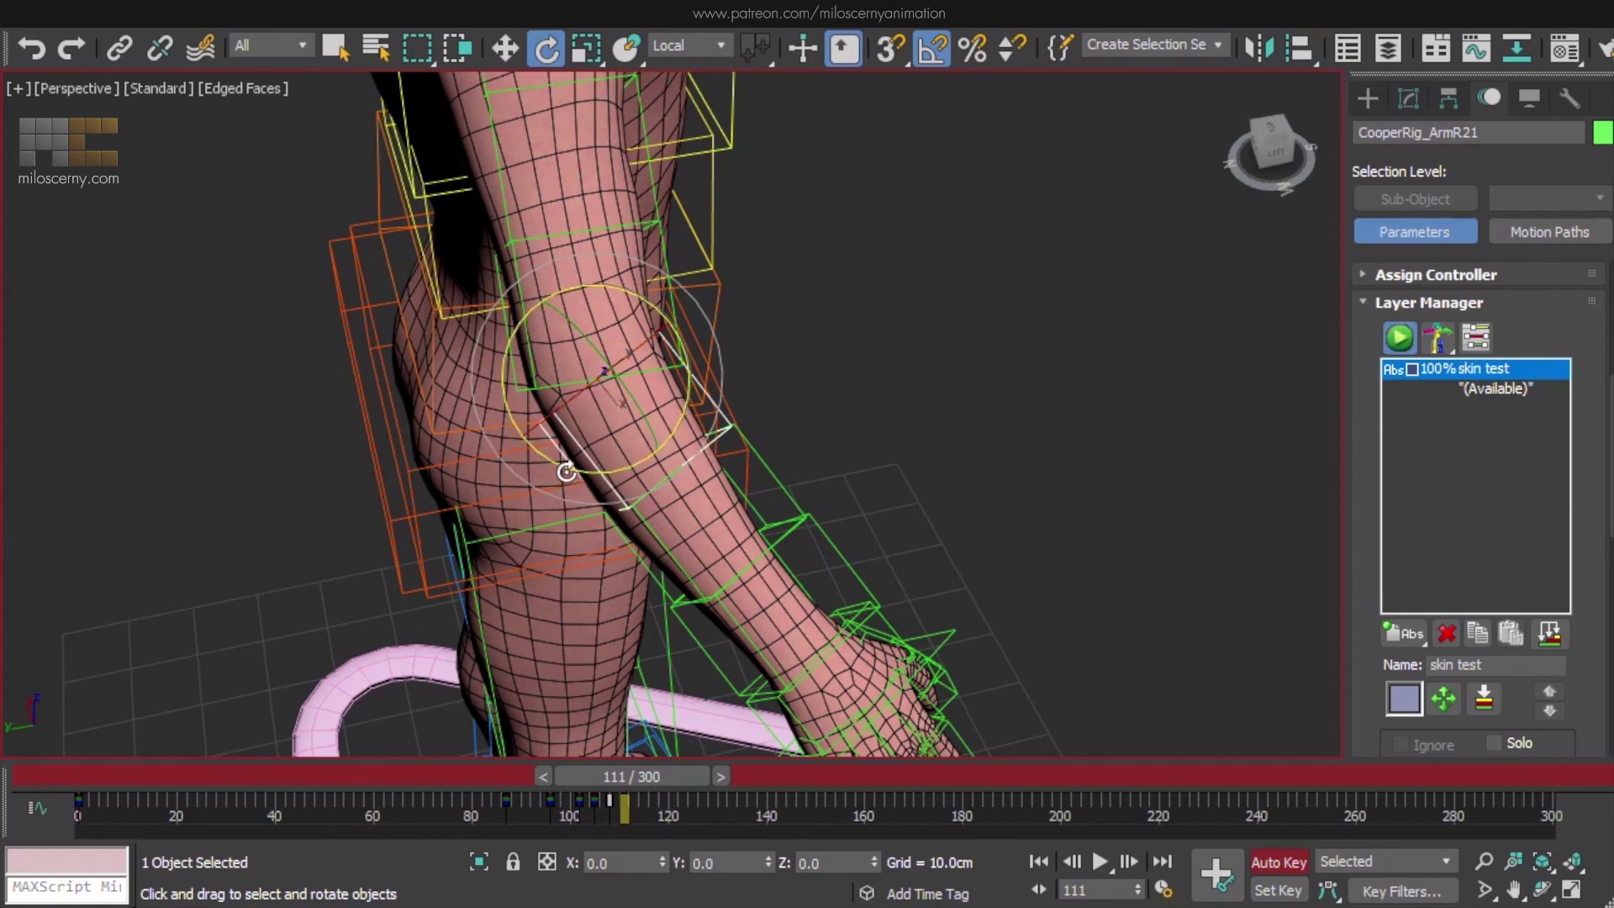
{"action": "left_click_drag", "start_coordinate": [566, 468], "coordinate": [670, 582]}
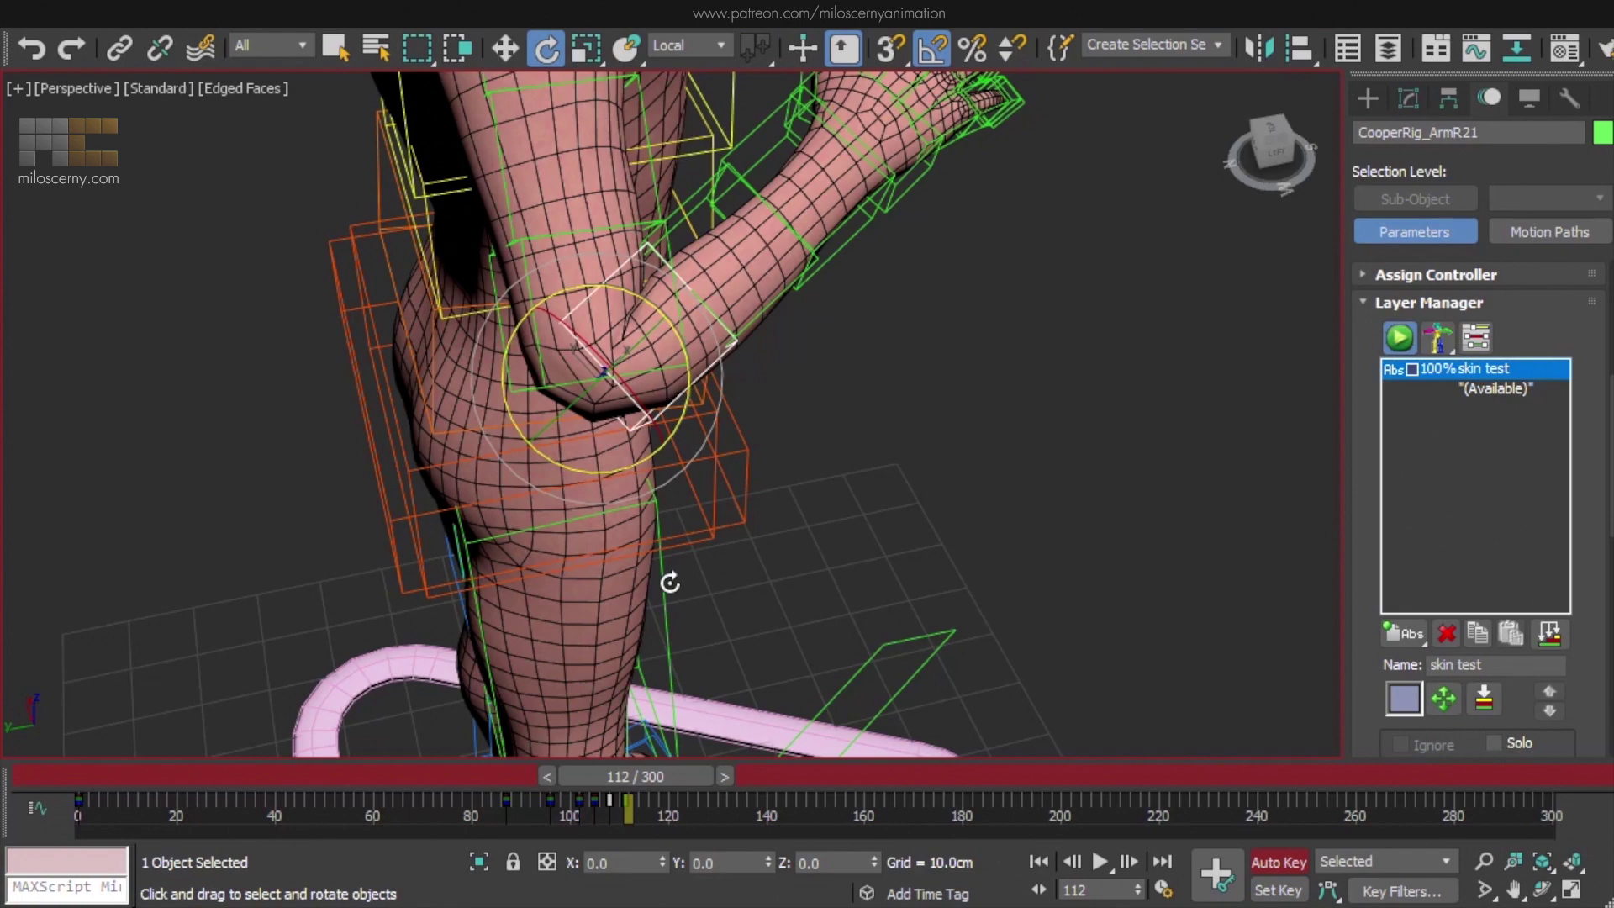
Rotate the right forearm backward past straight at frame 114 and copy its frame 108 key to frame 117
{"action": "left_click", "coordinate": [629, 482]}
{"action": "left_click", "coordinate": [656, 475]}
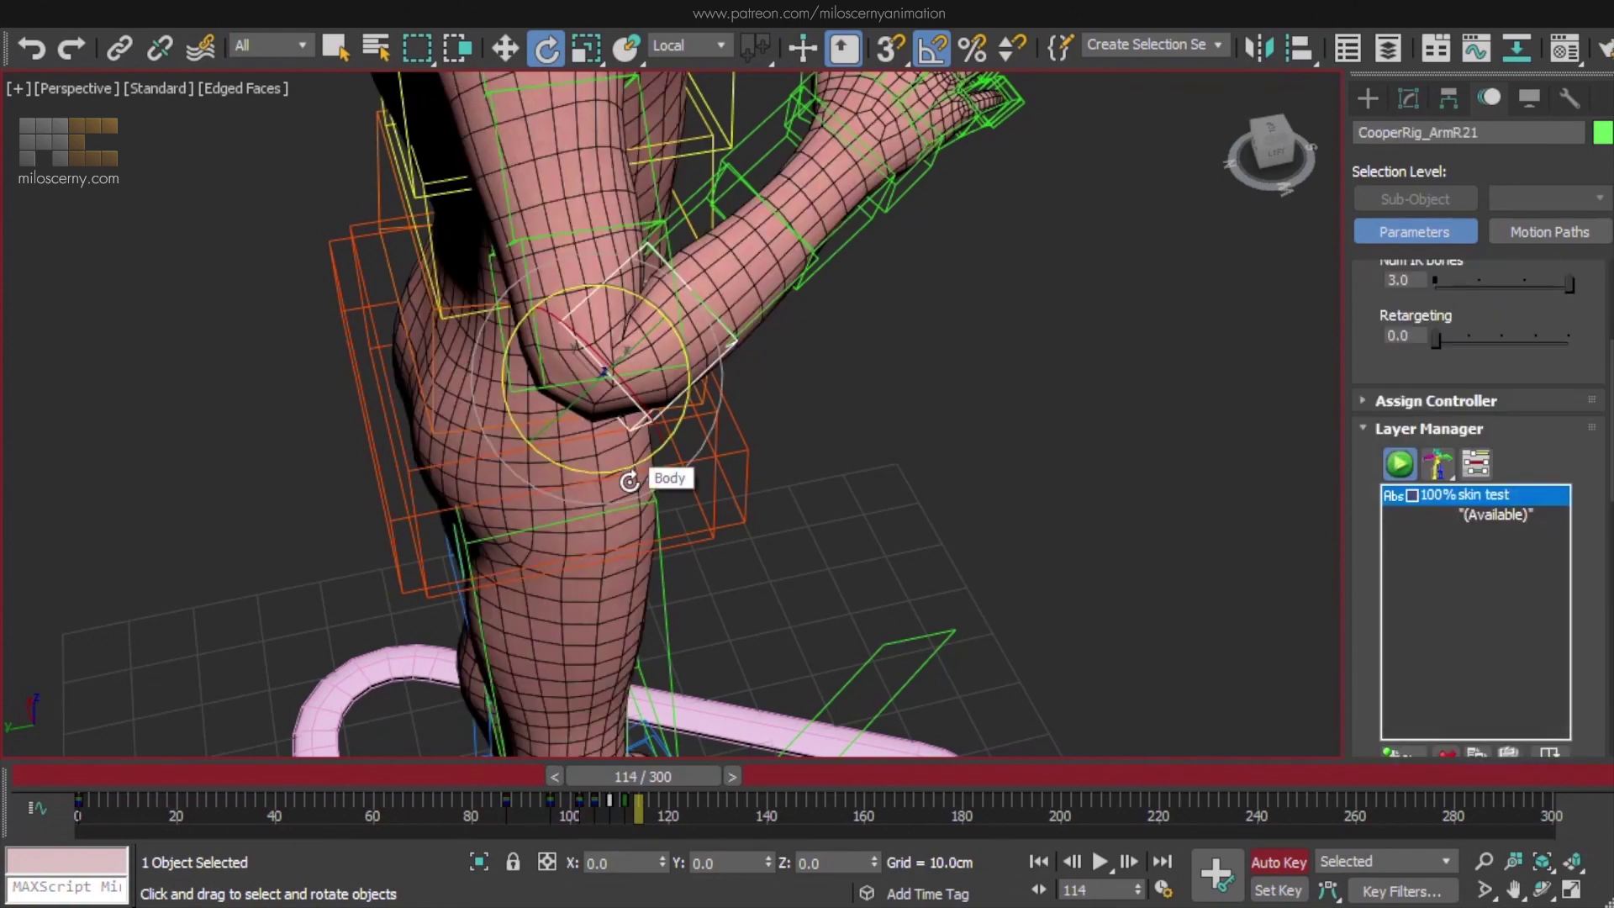
{"action": "left_click_drag", "start_coordinate": [663, 471], "coordinate": [475, 568]}
{"action": "scroll", "coordinate": [475, 567], "scroll_direction": "down", "scroll_amount": 4}
{"action": "scroll", "coordinate": [475, 567], "scroll_direction": "up", "scroll_amount": 3}
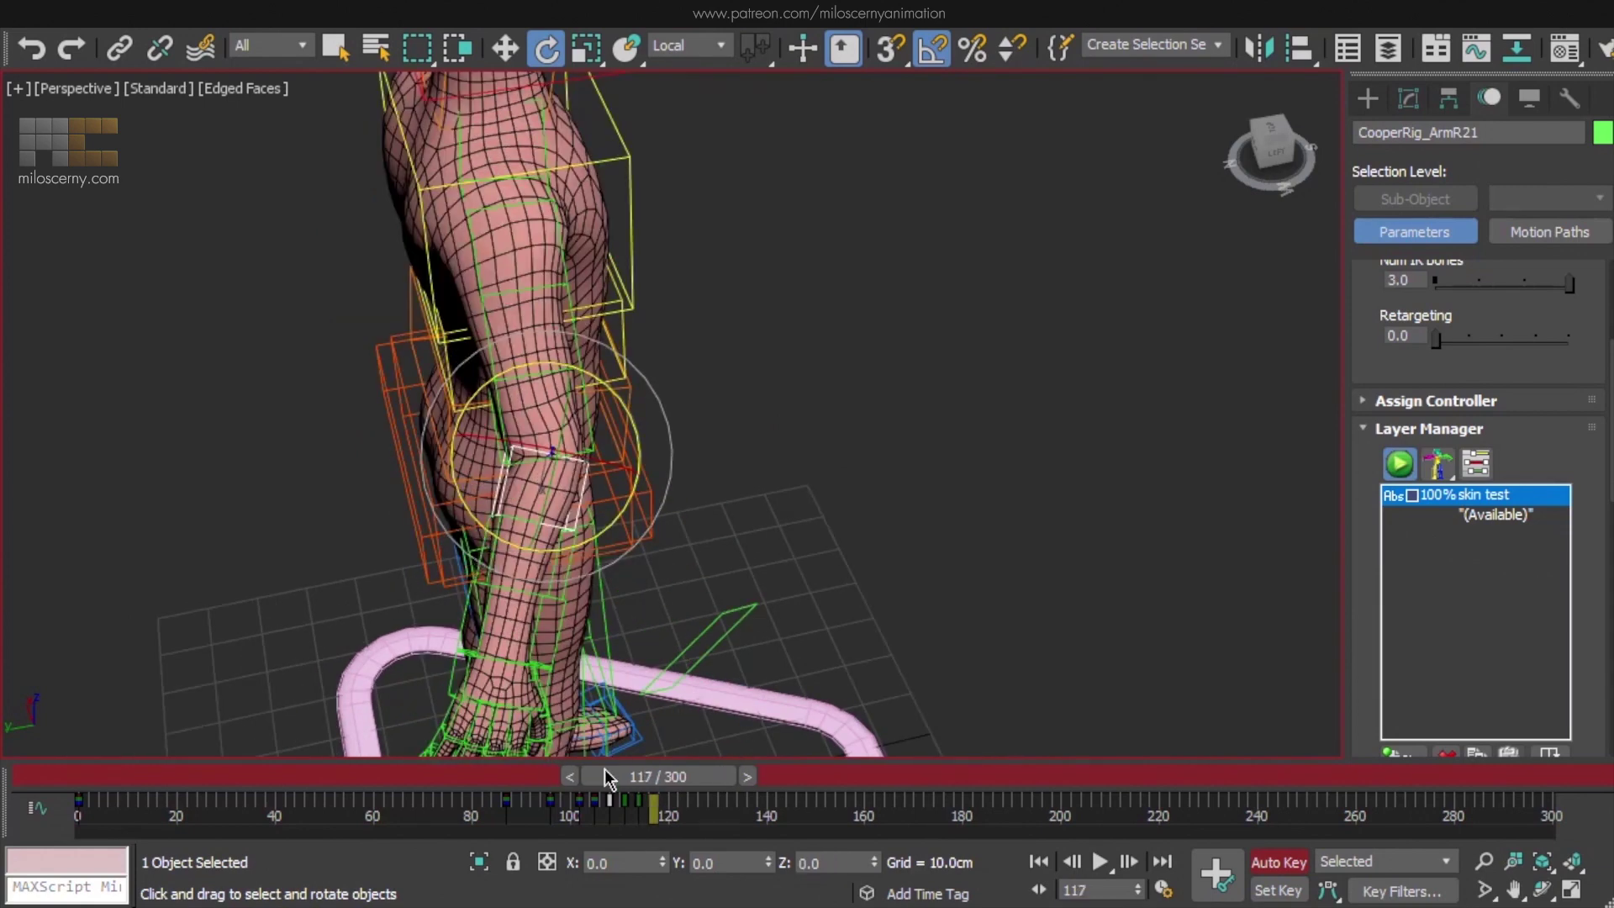
{"action": "left_click_drag", "start_coordinate": [611, 803], "coordinate": [654, 808], "text": "shift"}
Twist the right forearm bone around its length at frame 120
{"action": "middle_click_drag", "start_coordinate": [695, 587], "coordinate": [580, 395], "text": "alt"}
{"action": "left_click_drag", "start_coordinate": [559, 469], "coordinate": [556, 444]}
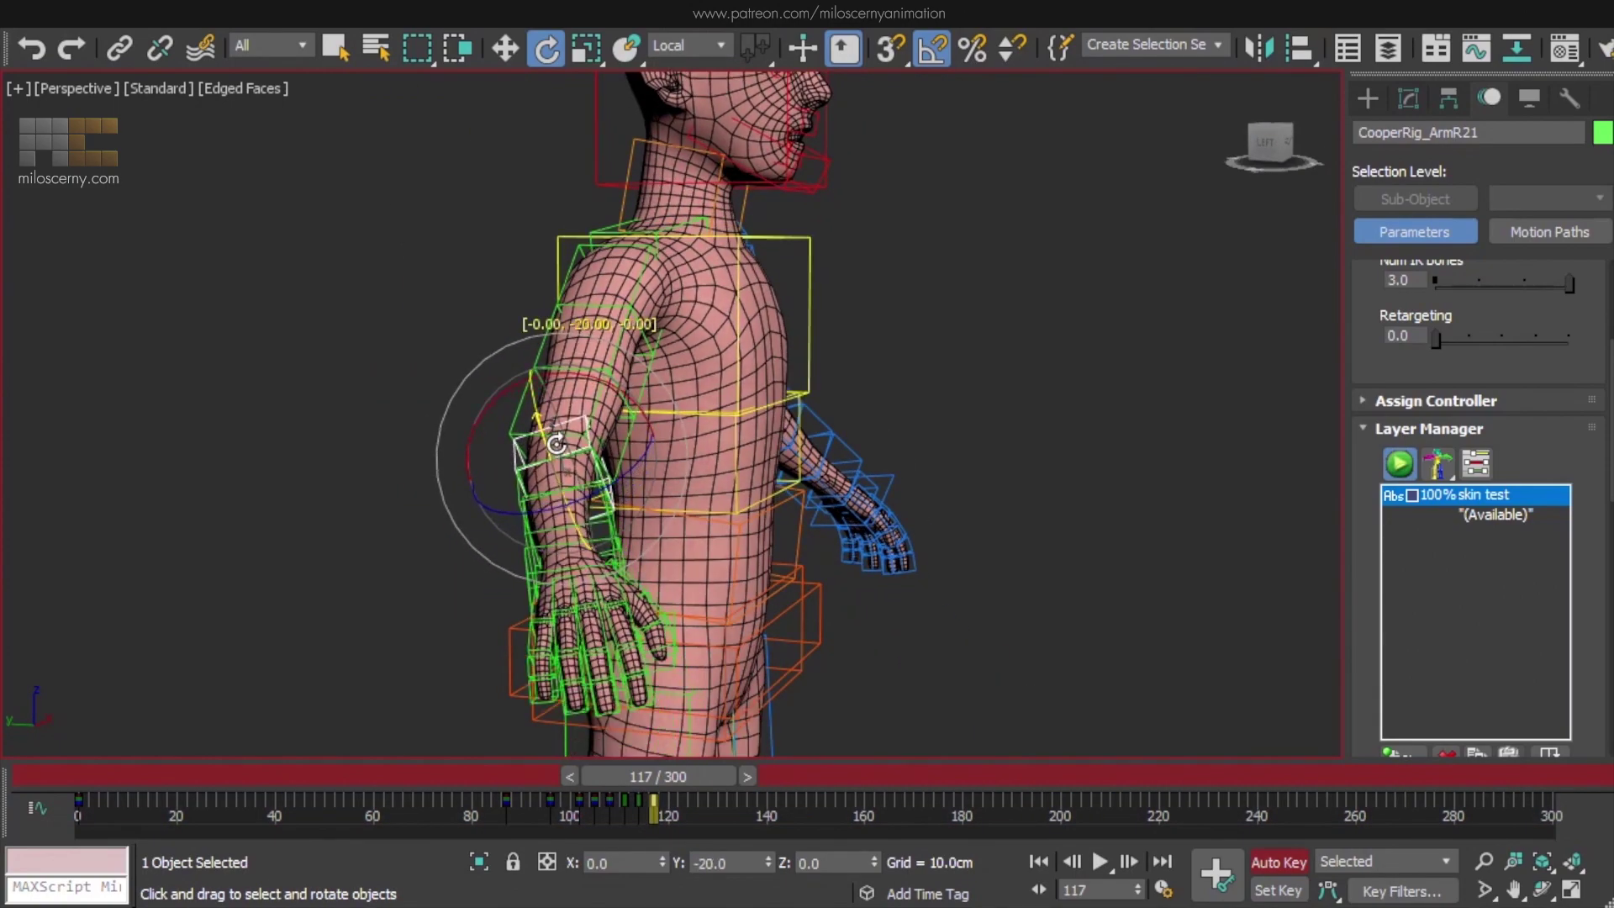
{"action": "middle_click_drag", "start_coordinate": [588, 460], "coordinate": [620, 429], "text": "alt"}
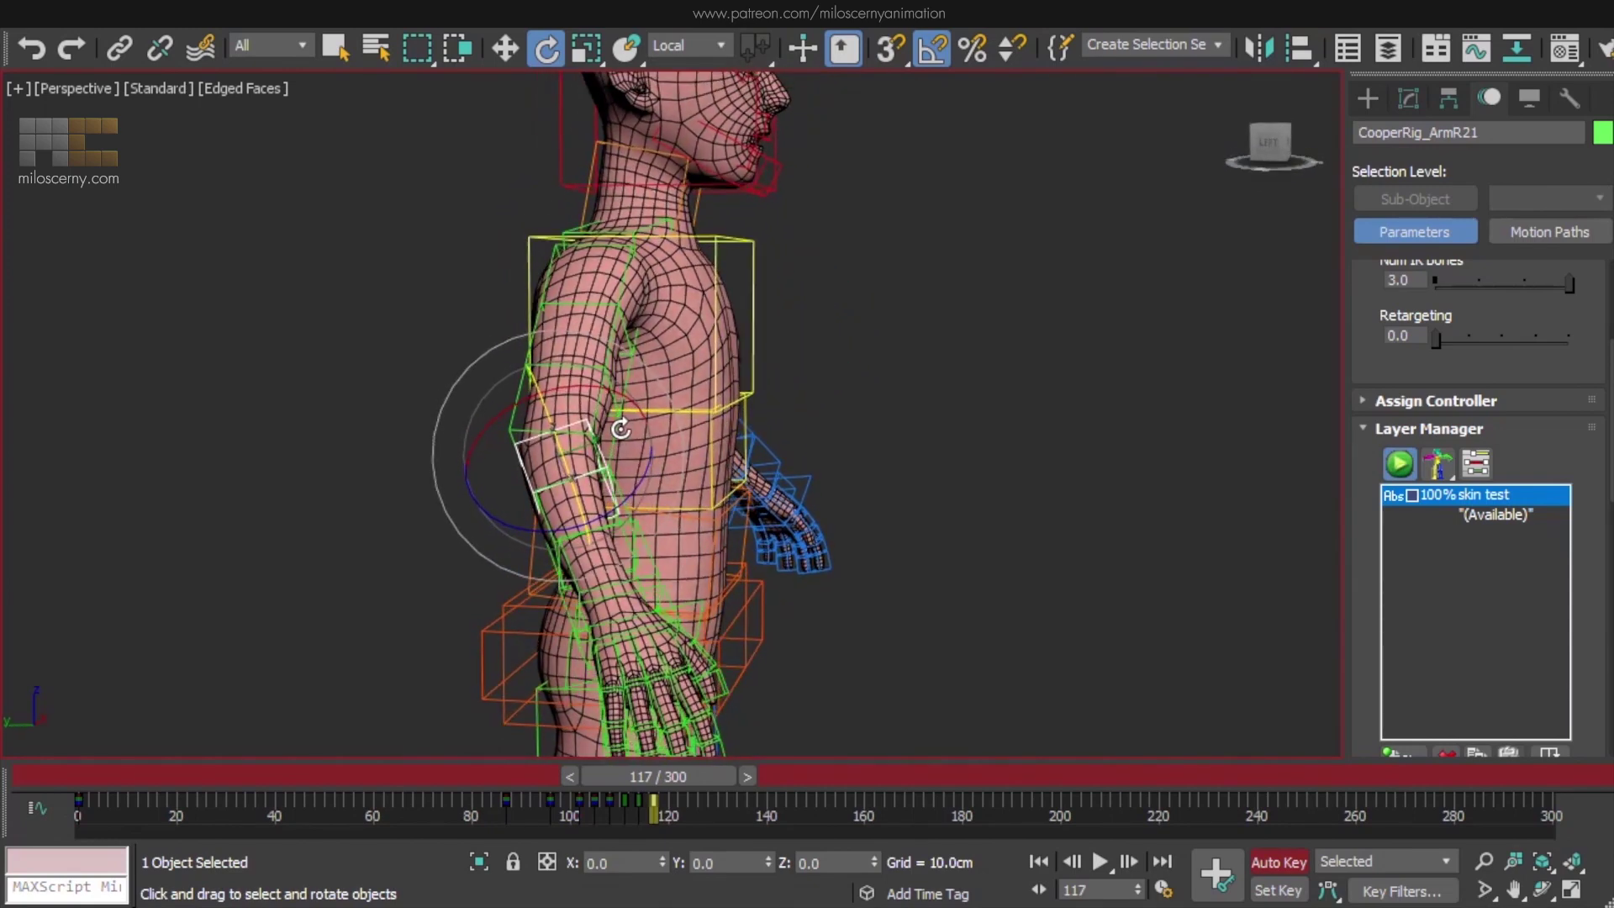
{"action": "left_click_drag", "start_coordinate": [609, 370], "coordinate": [694, 412]}
Copy the right forearm bone's frame 108 key to frame 123 and go to that frame
{"action": "key", "text": "period"}
{"action": "key", "text": "period"}
{"action": "key", "text": "period"}
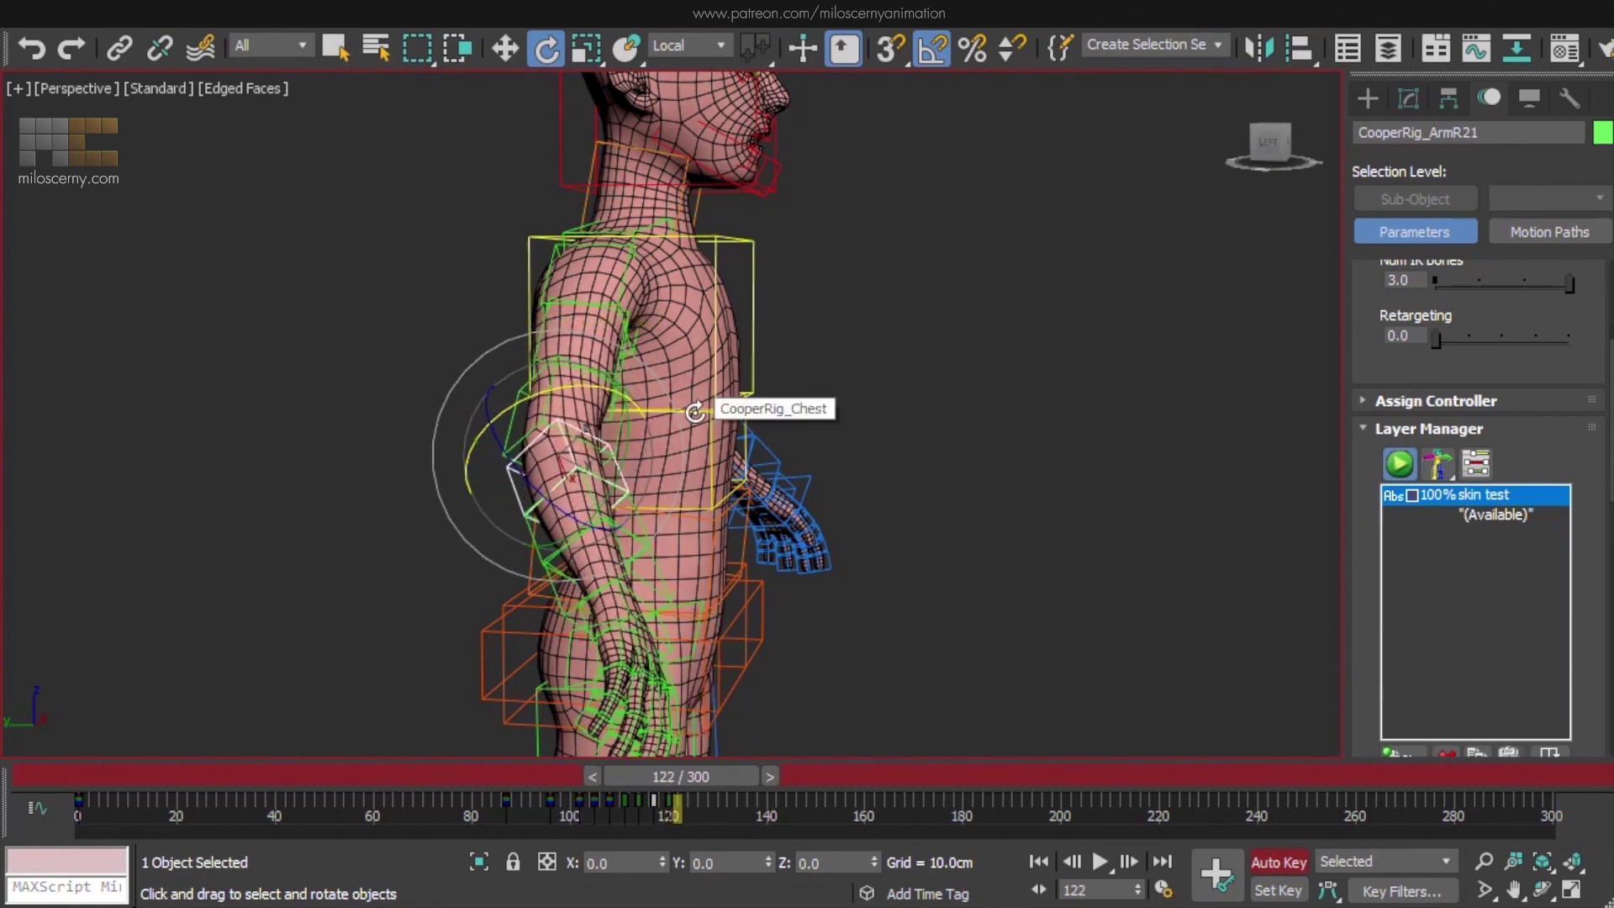
{"action": "key", "text": "period"}
{"action": "left_click", "coordinate": [609, 803]}
{"action": "left_click_drag", "start_coordinate": [610, 803], "coordinate": [690, 787], "text": "shift"}
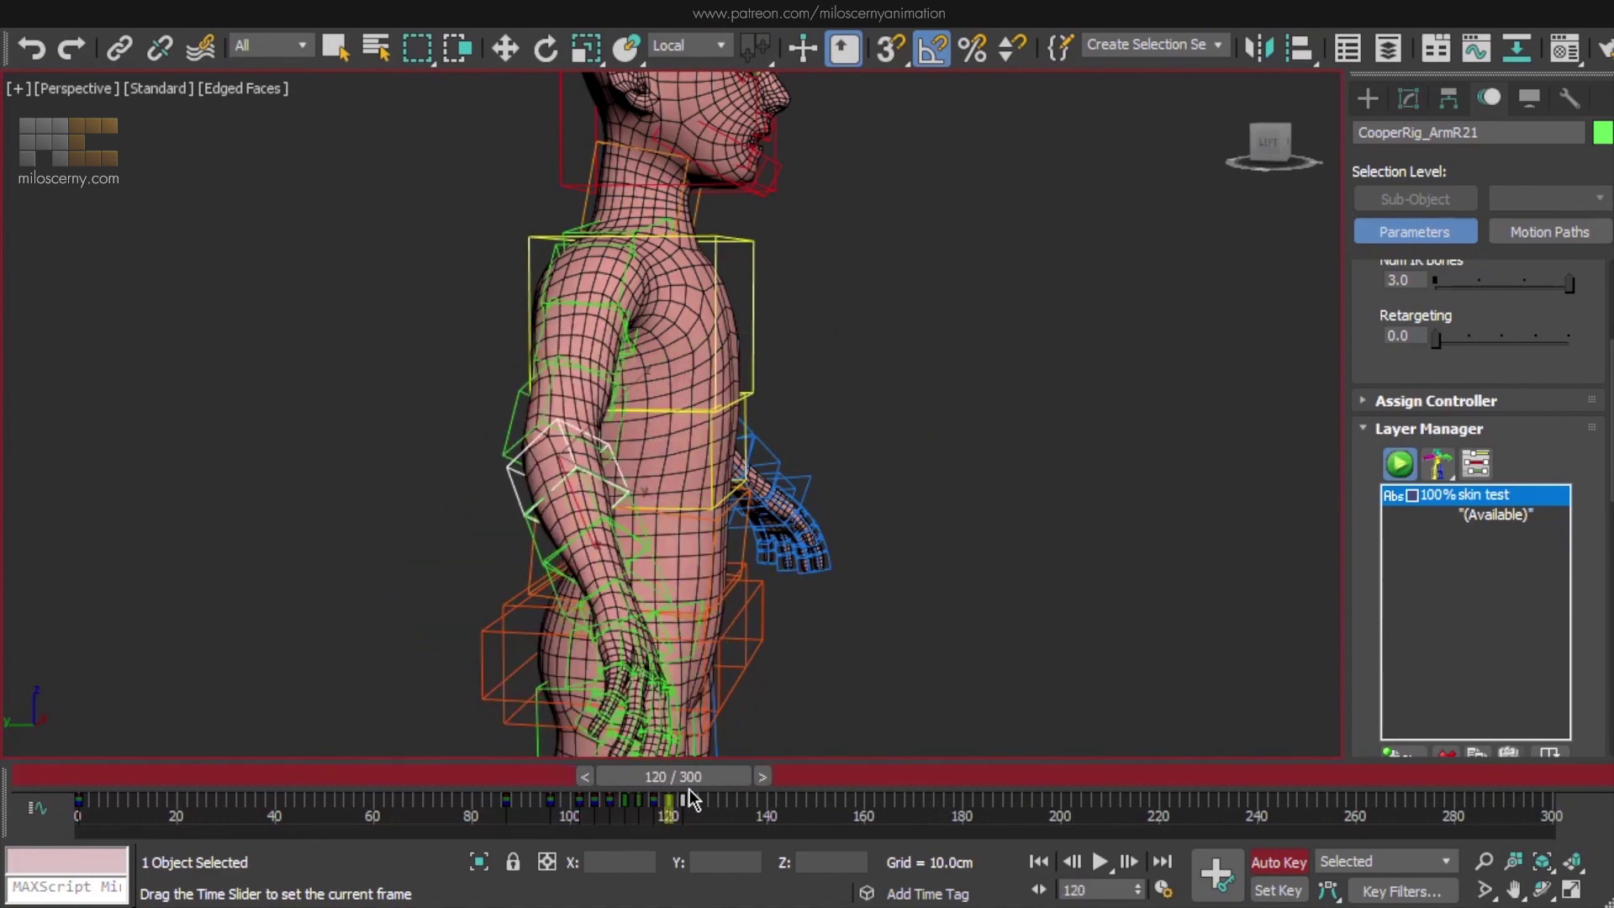
{"action": "key", "text": "period"}
{"action": "key", "text": "period"}
{"action": "key", "text": "period"}
{"action": "key", "text": "e"}
{"action": "middle_click_drag", "start_coordinate": [668, 648], "coordinate": [499, 625], "text": "alt"}
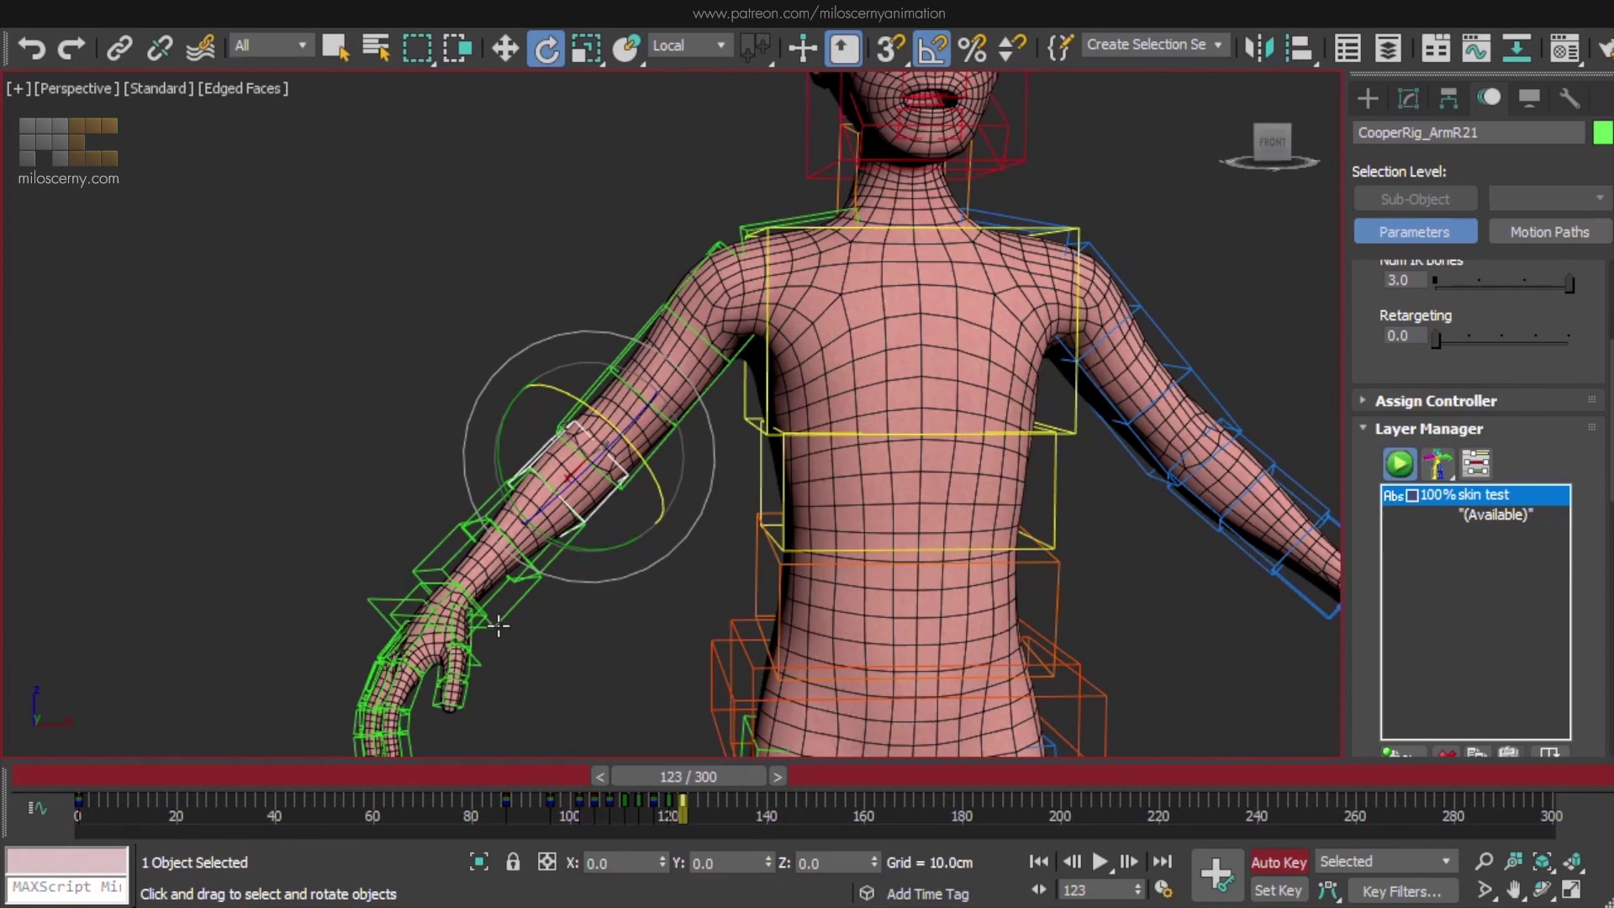
{"action": "key", "text": "w"}
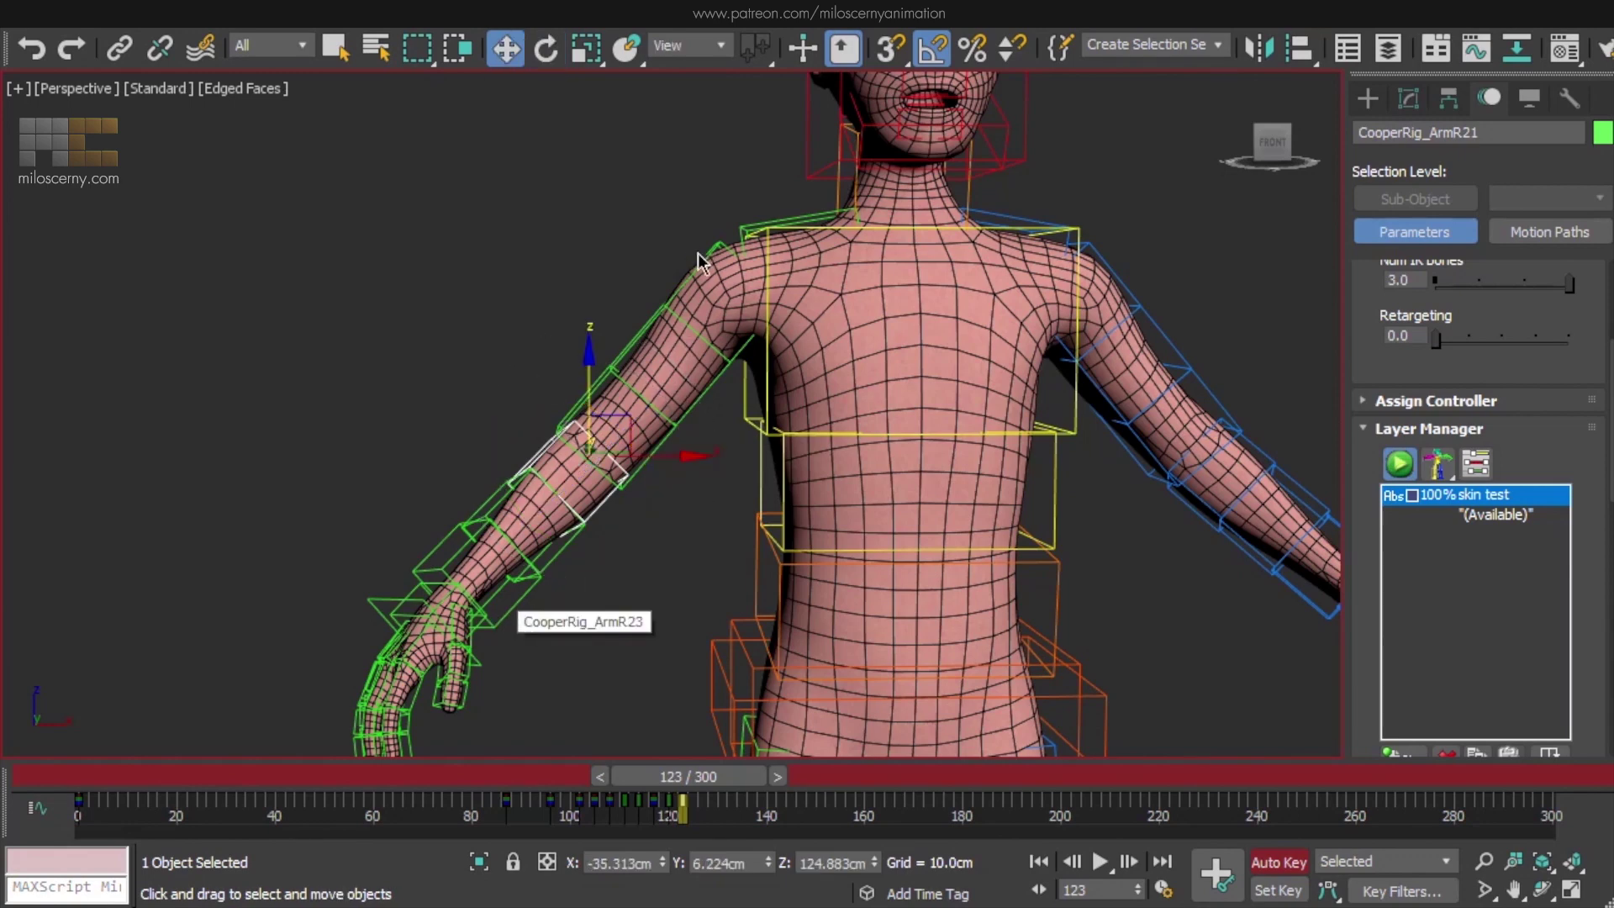
Select the right collarbone together with the first right upper arm bone and key both at frame 123
{"action": "left_click", "coordinate": [744, 226]}
{"action": "left_click", "coordinate": [773, 216], "text": "ctrl"}
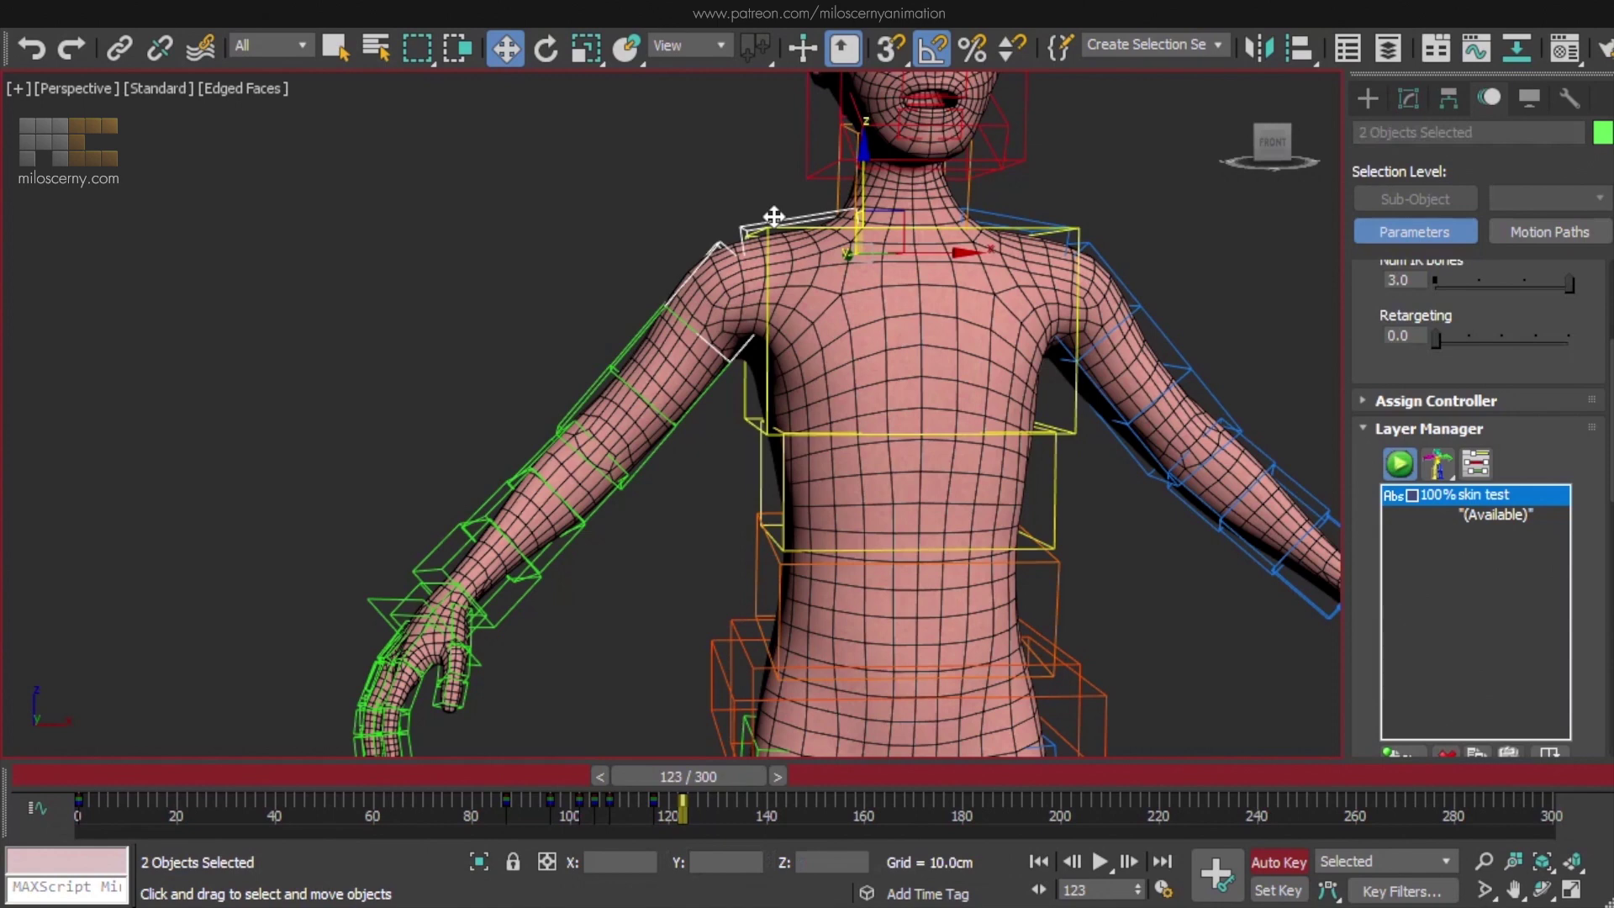
{"action": "left_click", "coordinate": [1219, 873]}
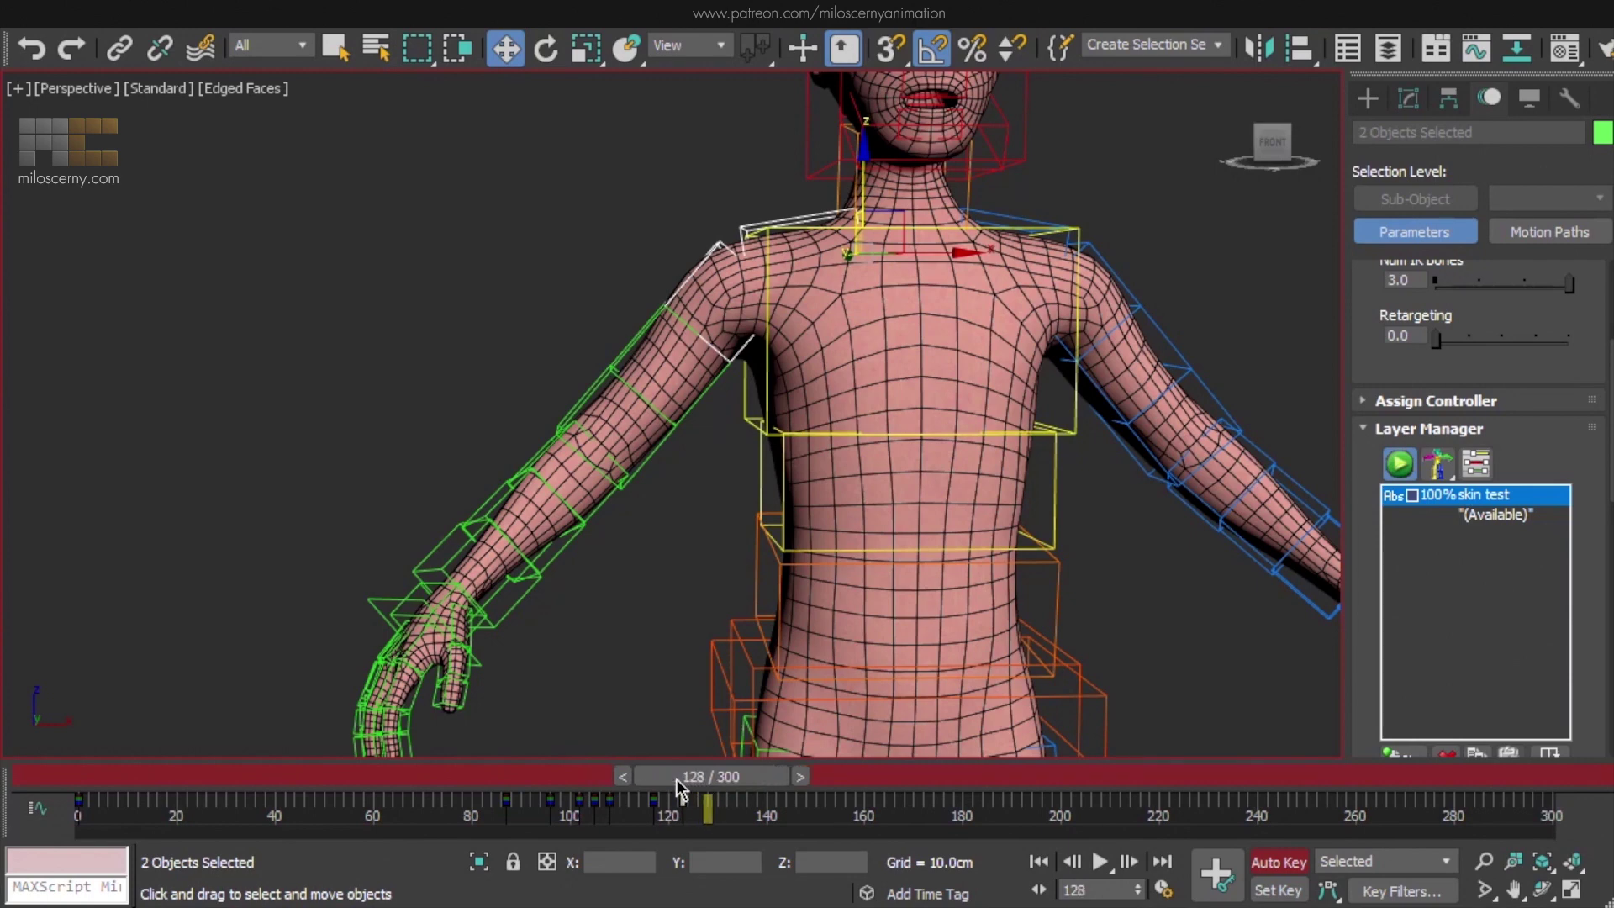
Rotate the first right upper arm bone so the arm swings up above the shoulder at frame 128
{"action": "left_click", "coordinate": [720, 270]}
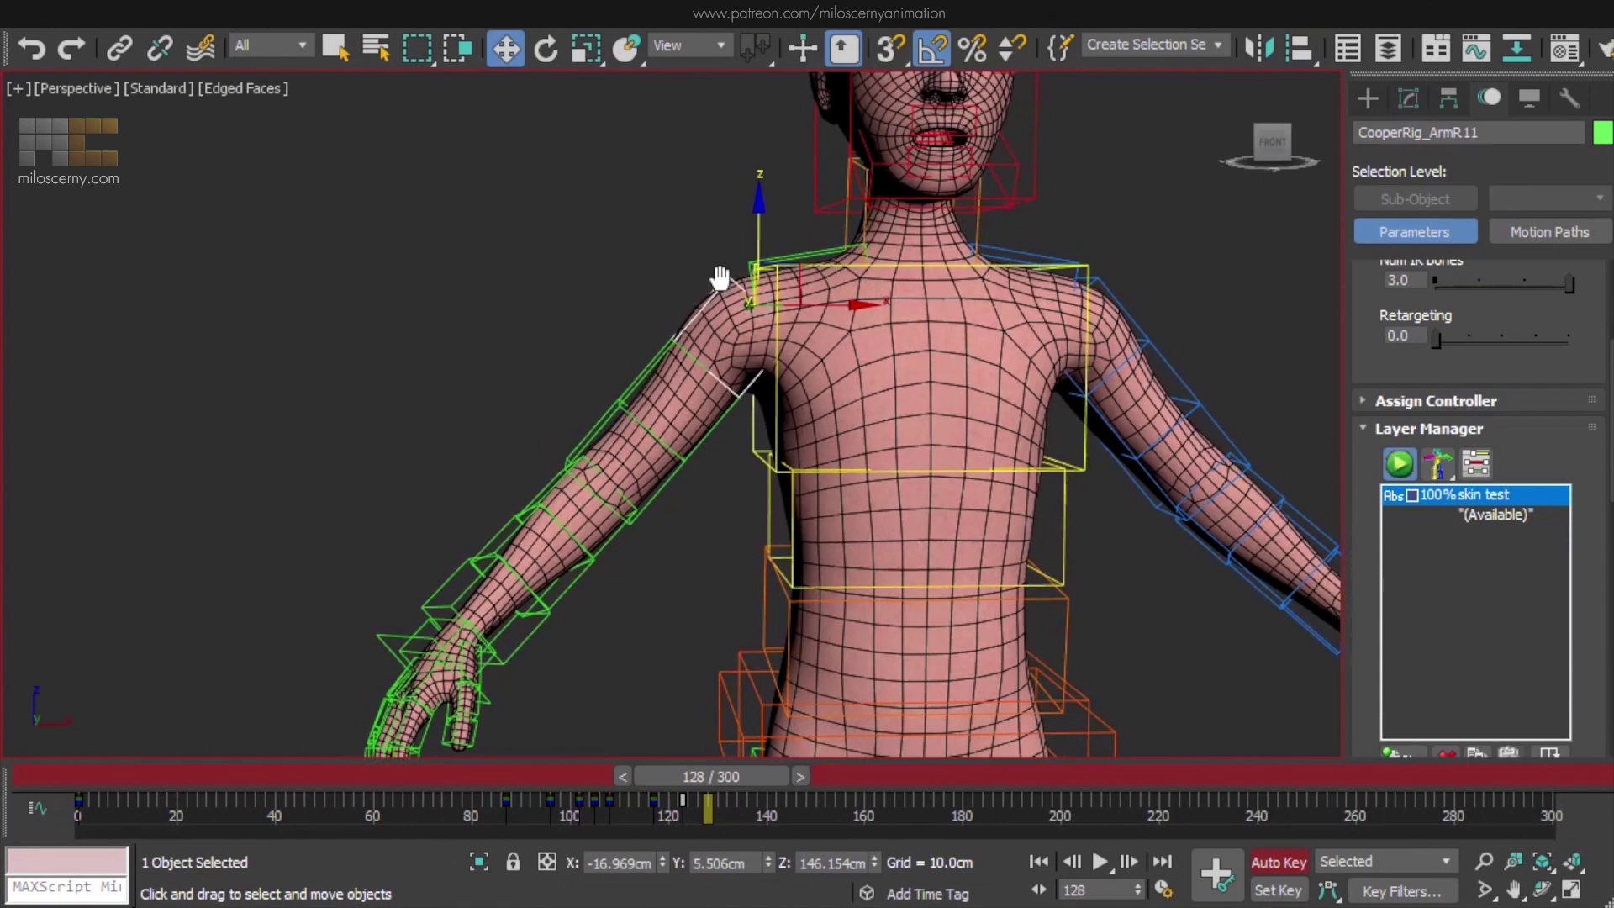
{"action": "key", "text": "e"}
{"action": "left_click_drag", "start_coordinate": [720, 267], "coordinate": [887, 328]}
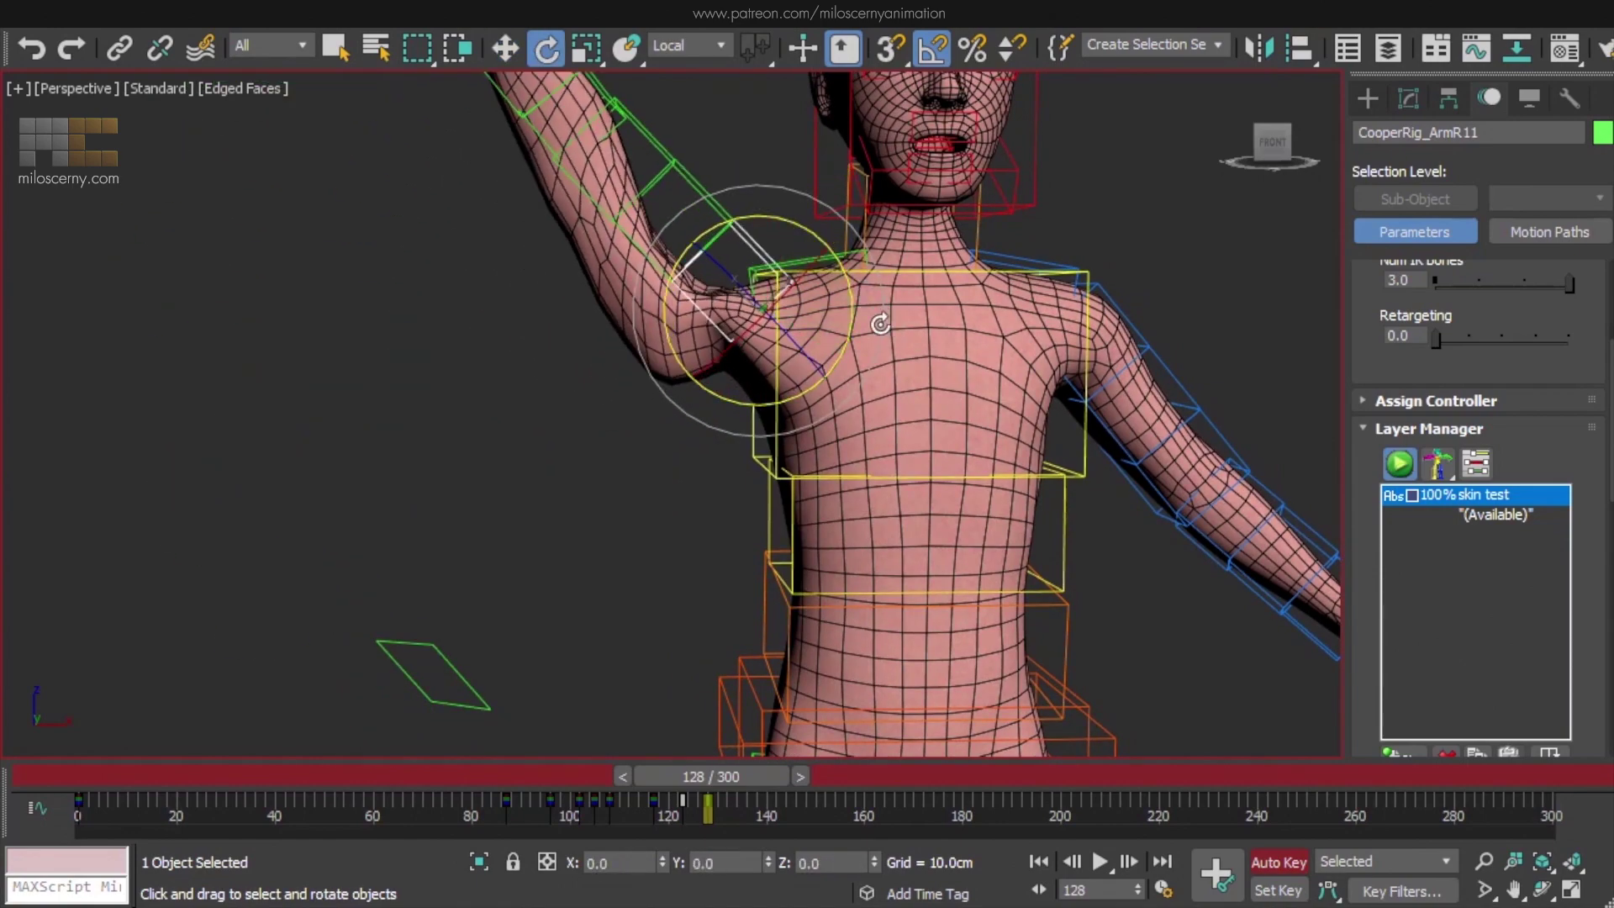
Rotate the right collarbone upward at frame 128 to lift the shoulder with the raised arm
{"action": "key", "text": "w"}
{"action": "left_click", "coordinate": [814, 258]}
{"action": "key", "text": "e"}
{"action": "left_click_drag", "start_coordinate": [801, 222], "coordinate": [832, 183]}
{"action": "middle_click_drag", "start_coordinate": [832, 184], "coordinate": [756, 445]}
{"action": "left_click_drag", "start_coordinate": [758, 471], "coordinate": [747, 475]}
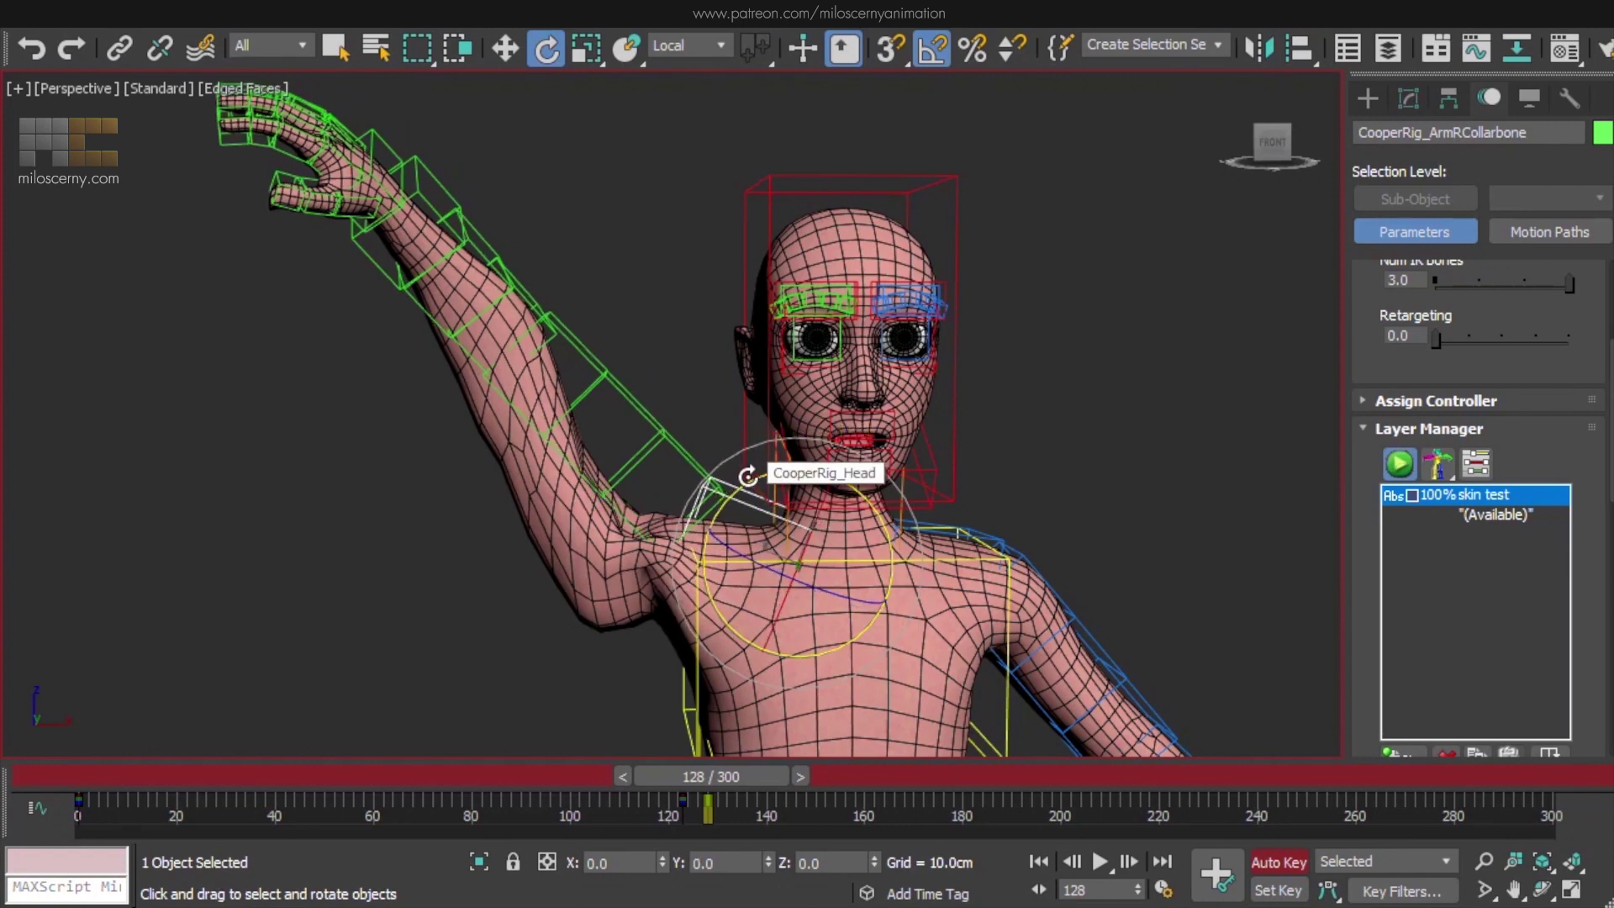
Add the upper arm bone to the collarbone selection and copy their frame 123 key to frame 133
{"action": "key", "text": "period"}
{"action": "key", "text": "period"}
{"action": "key", "text": "period"}
{"action": "key", "text": "period"}
{"action": "left_click", "coordinate": [703, 469], "text": "ctrl"}
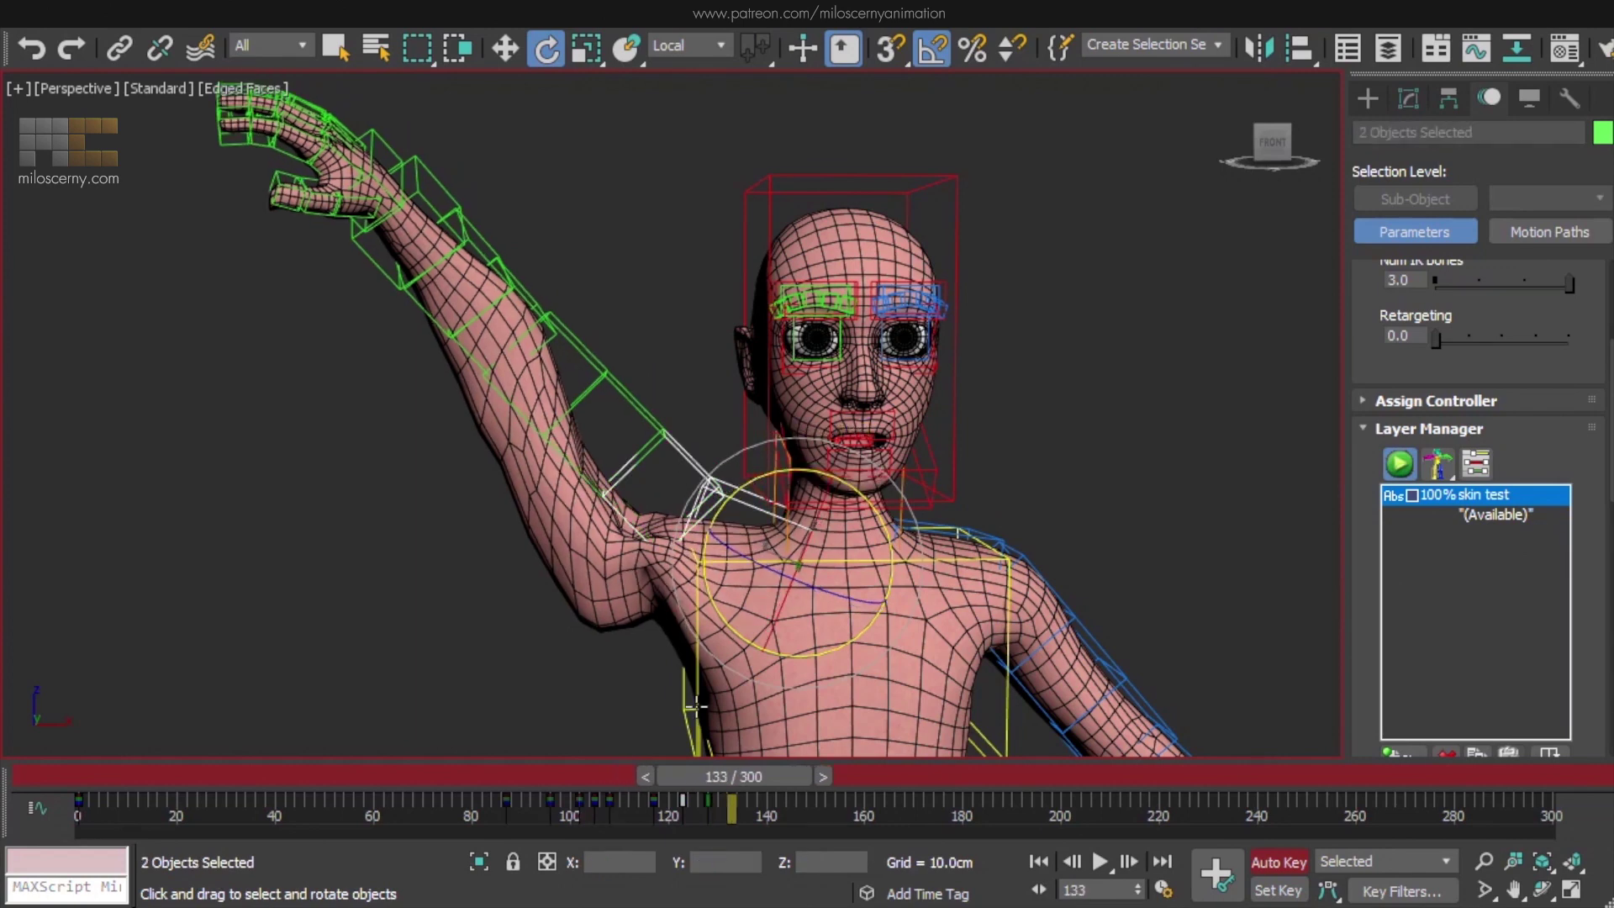
{"action": "left_click_drag", "start_coordinate": [682, 817], "coordinate": [732, 821], "text": "shift"}
Select the first right upper arm bone and swing the arm forward across the chest at frame 133
{"action": "middle_click_drag", "start_coordinate": [629, 569], "coordinate": [822, 469]}
{"action": "left_click", "coordinate": [716, 411]}
{"action": "left_click_drag", "start_coordinate": [796, 479], "coordinate": [819, 445]}
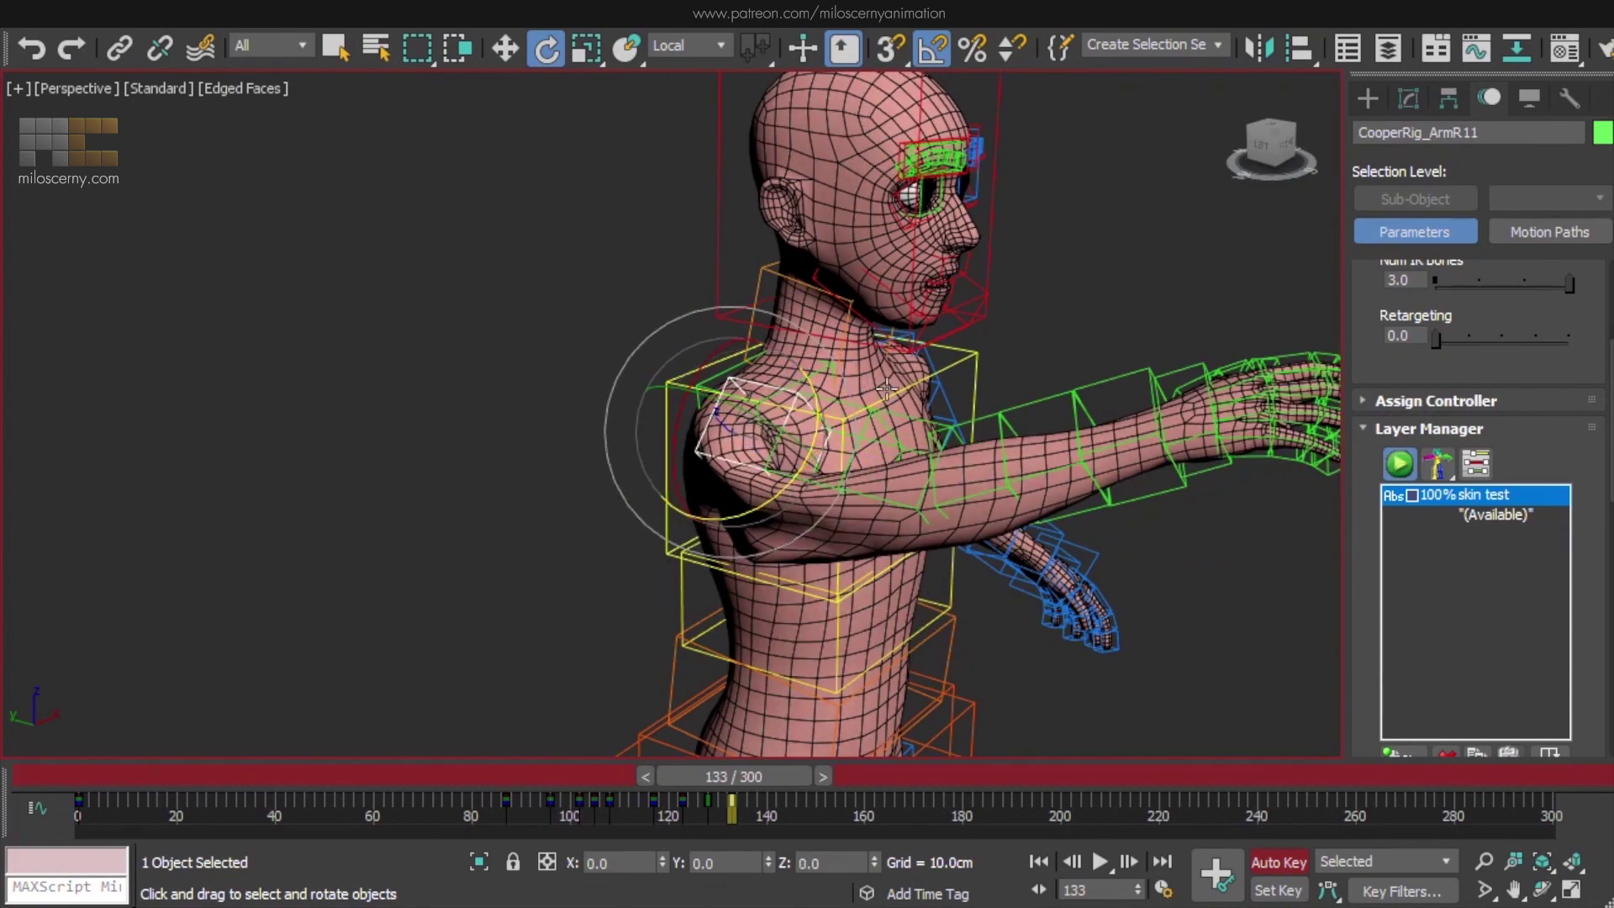
Rotate the right collarbone forward at frame 133 to follow the forward-reaching arm
{"action": "middle_click_drag", "start_coordinate": [819, 446], "coordinate": [860, 418], "text": "alt"}
{"action": "key", "text": "w"}
{"action": "left_click", "coordinate": [780, 349]}
{"action": "key", "text": "e"}
{"action": "left_click_drag", "start_coordinate": [860, 419], "coordinate": [877, 417]}
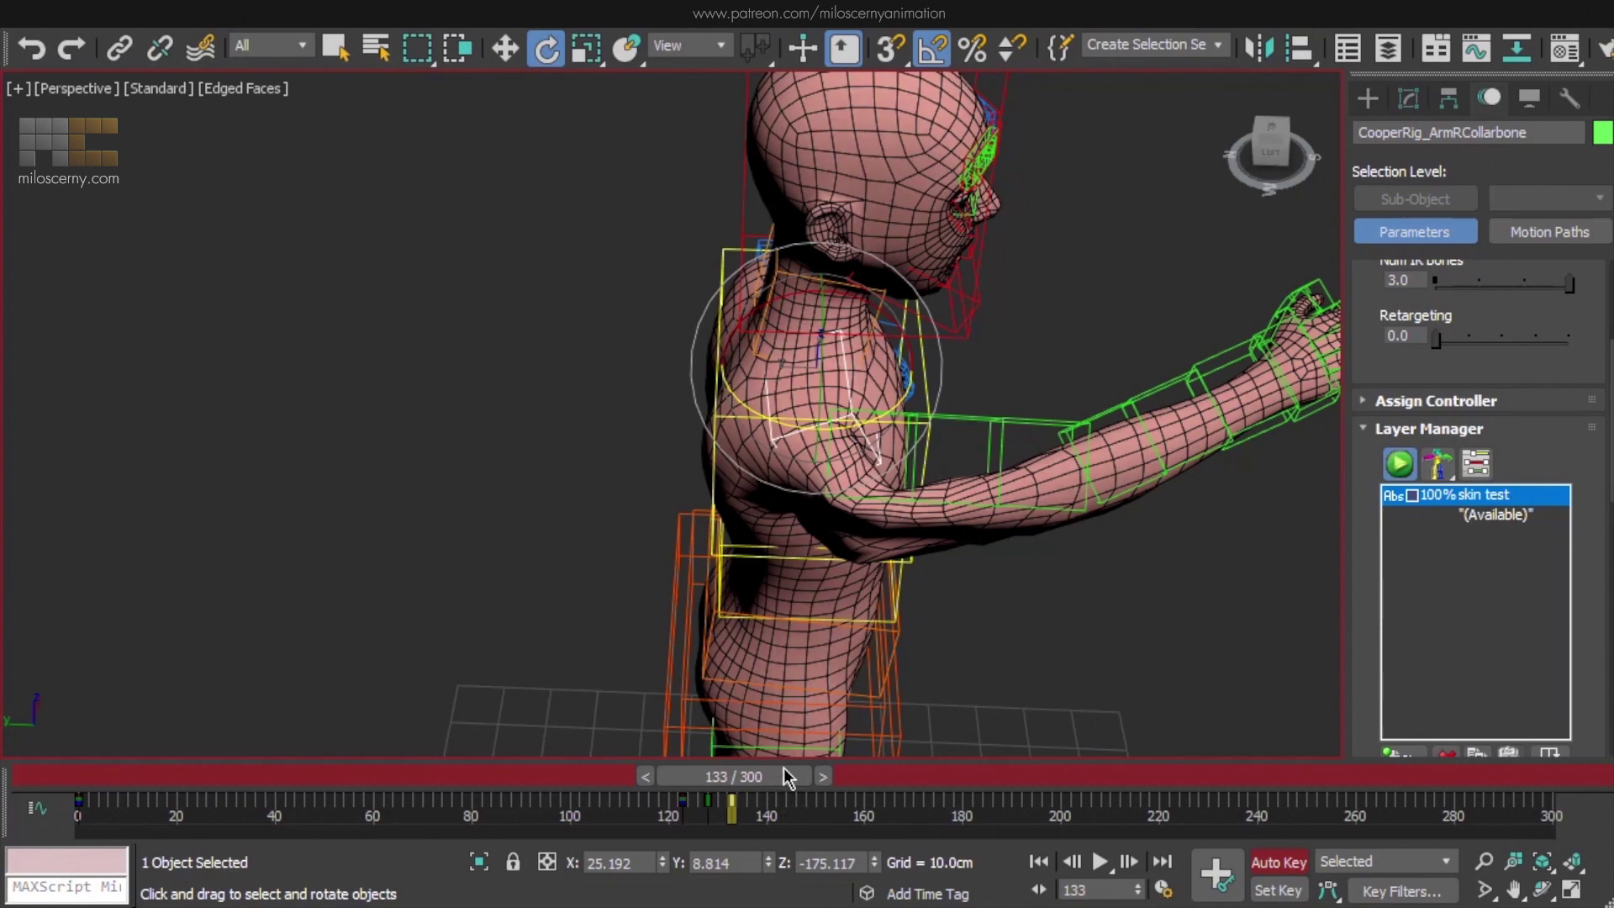
Select the right collarbone and first upper arm bone and copy their rest-pose key to frame 138
{"action": "left_click_drag", "start_coordinate": [785, 775], "coordinate": [766, 775]}
{"action": "middle_click_drag", "start_coordinate": [875, 421], "coordinate": [767, 396], "text": "alt"}
{"action": "mouse_move", "coordinate": [759, 782]}
{"action": "left_mouse_down"}
{"action": "mouse_move", "coordinate": [739, 783]}
{"action": "mouse_move", "coordinate": [778, 790]}
{"action": "left_mouse_up"}
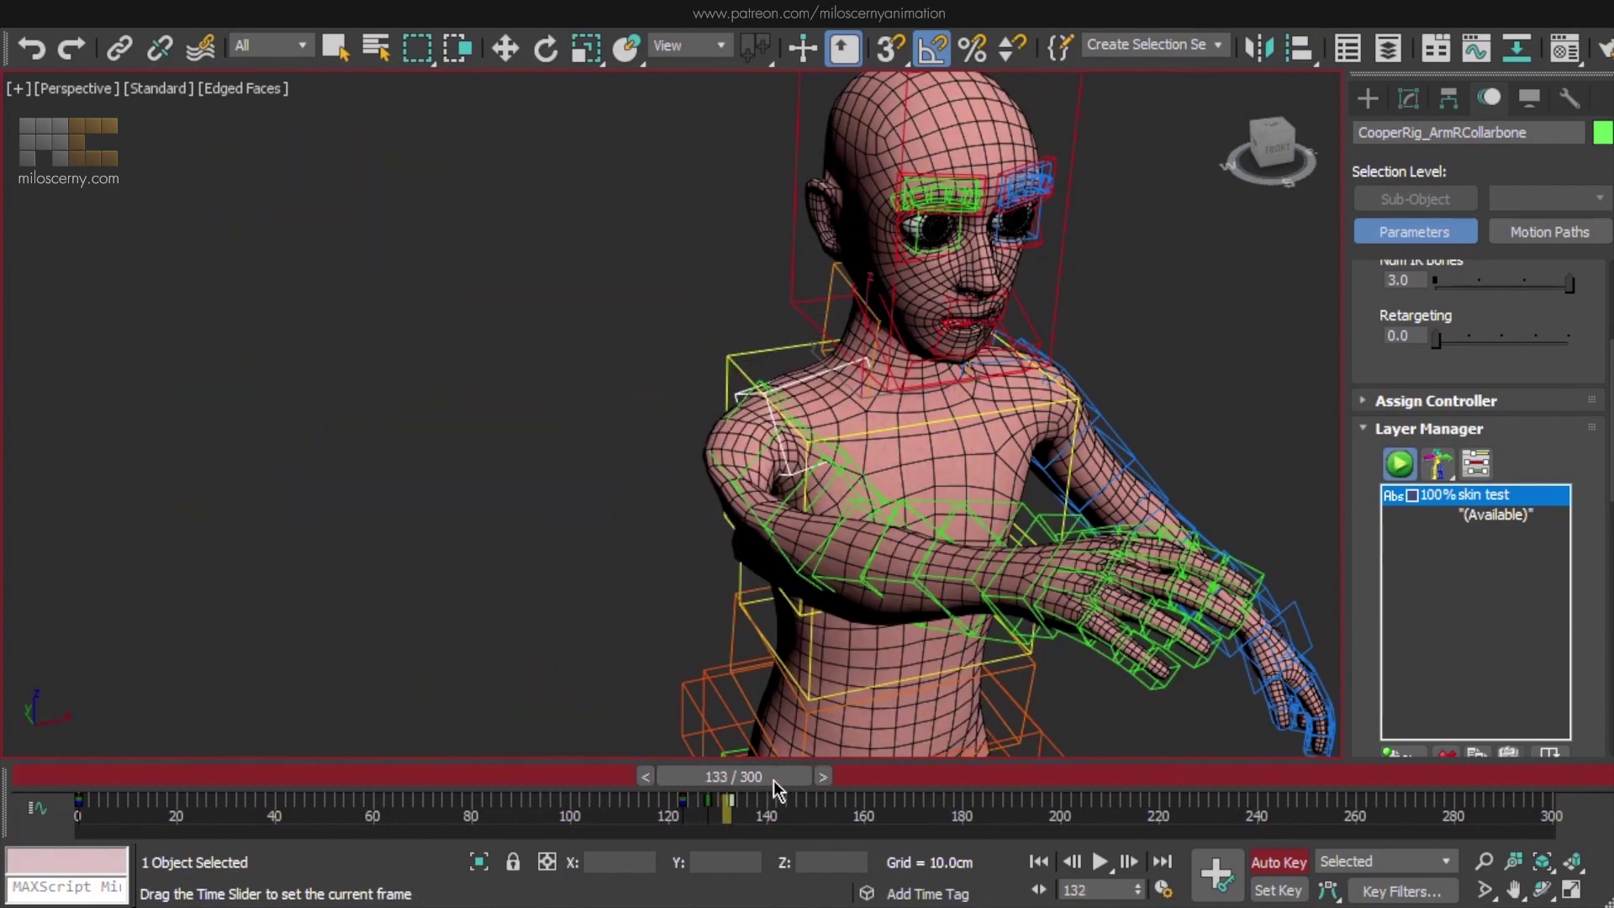
{"action": "key", "text": "e"}
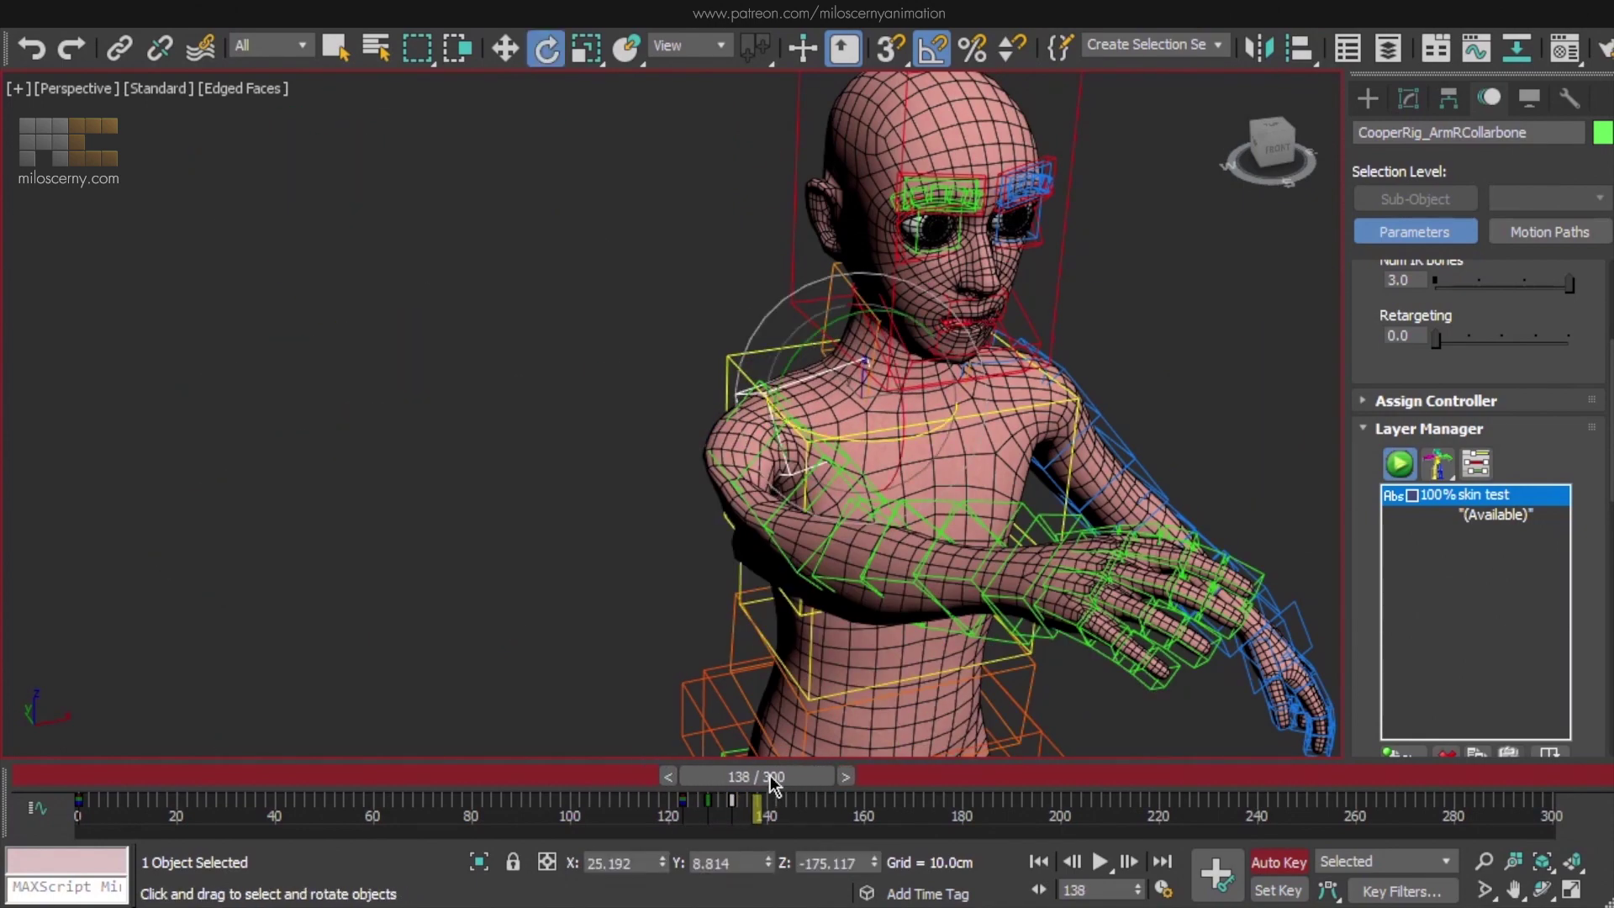
{"action": "left_click", "coordinate": [722, 425], "text": "ctrl"}
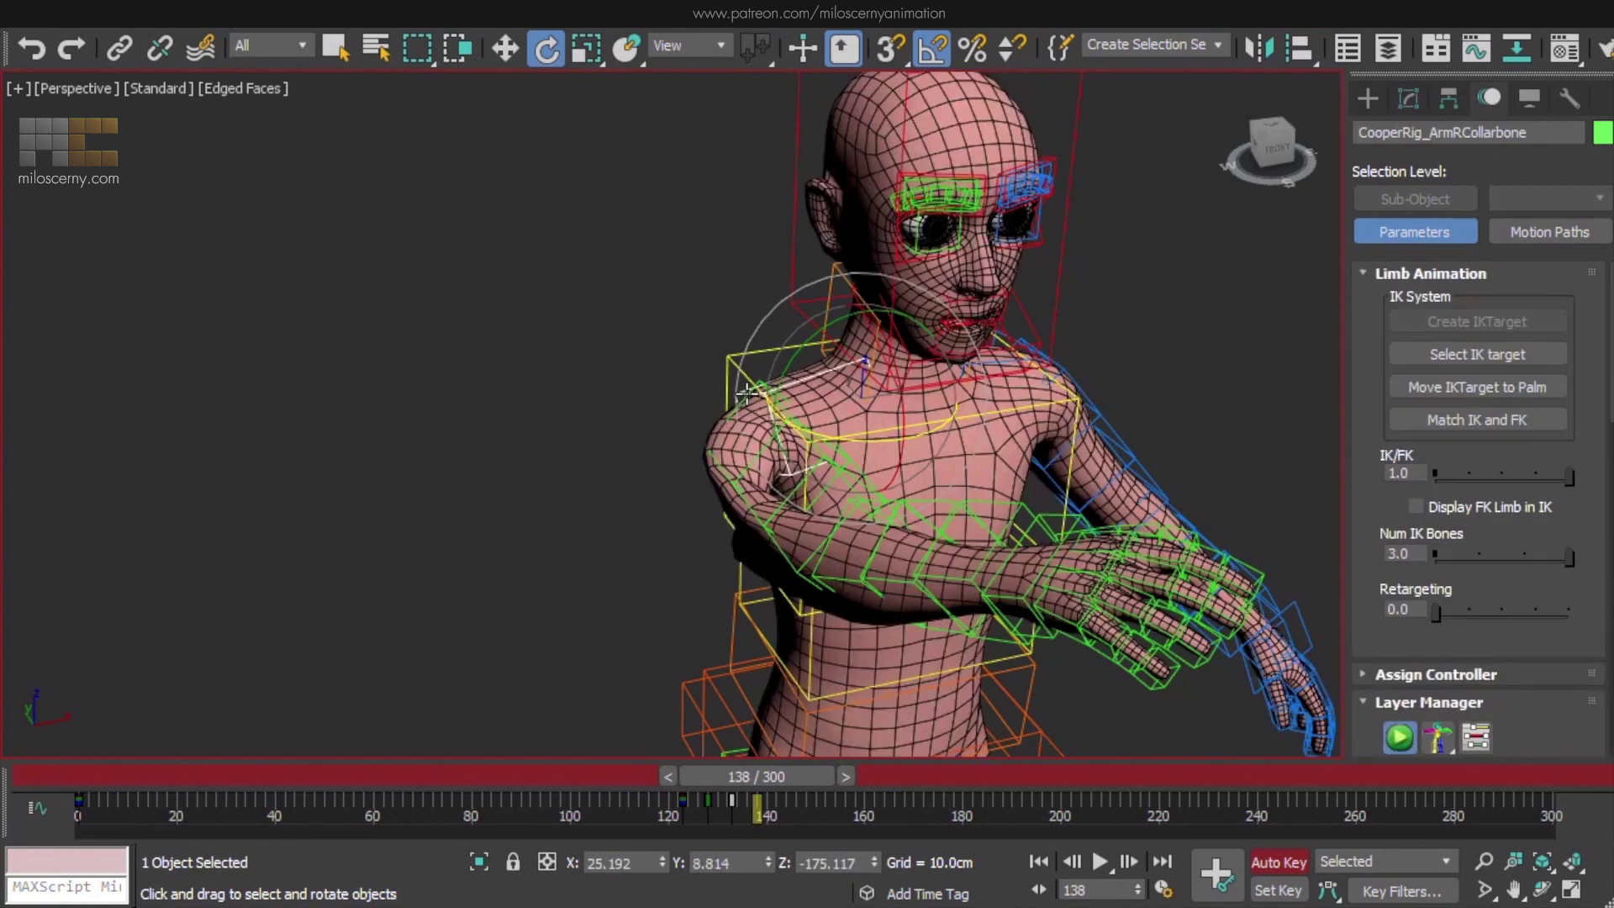
{"action": "left_click_drag", "start_coordinate": [732, 800], "coordinate": [756, 800], "text": "shift"}
Raise the right collarbone and rotate the first upper arm bone so the arm points overhead at frame 138
{"action": "key", "text": "w"}
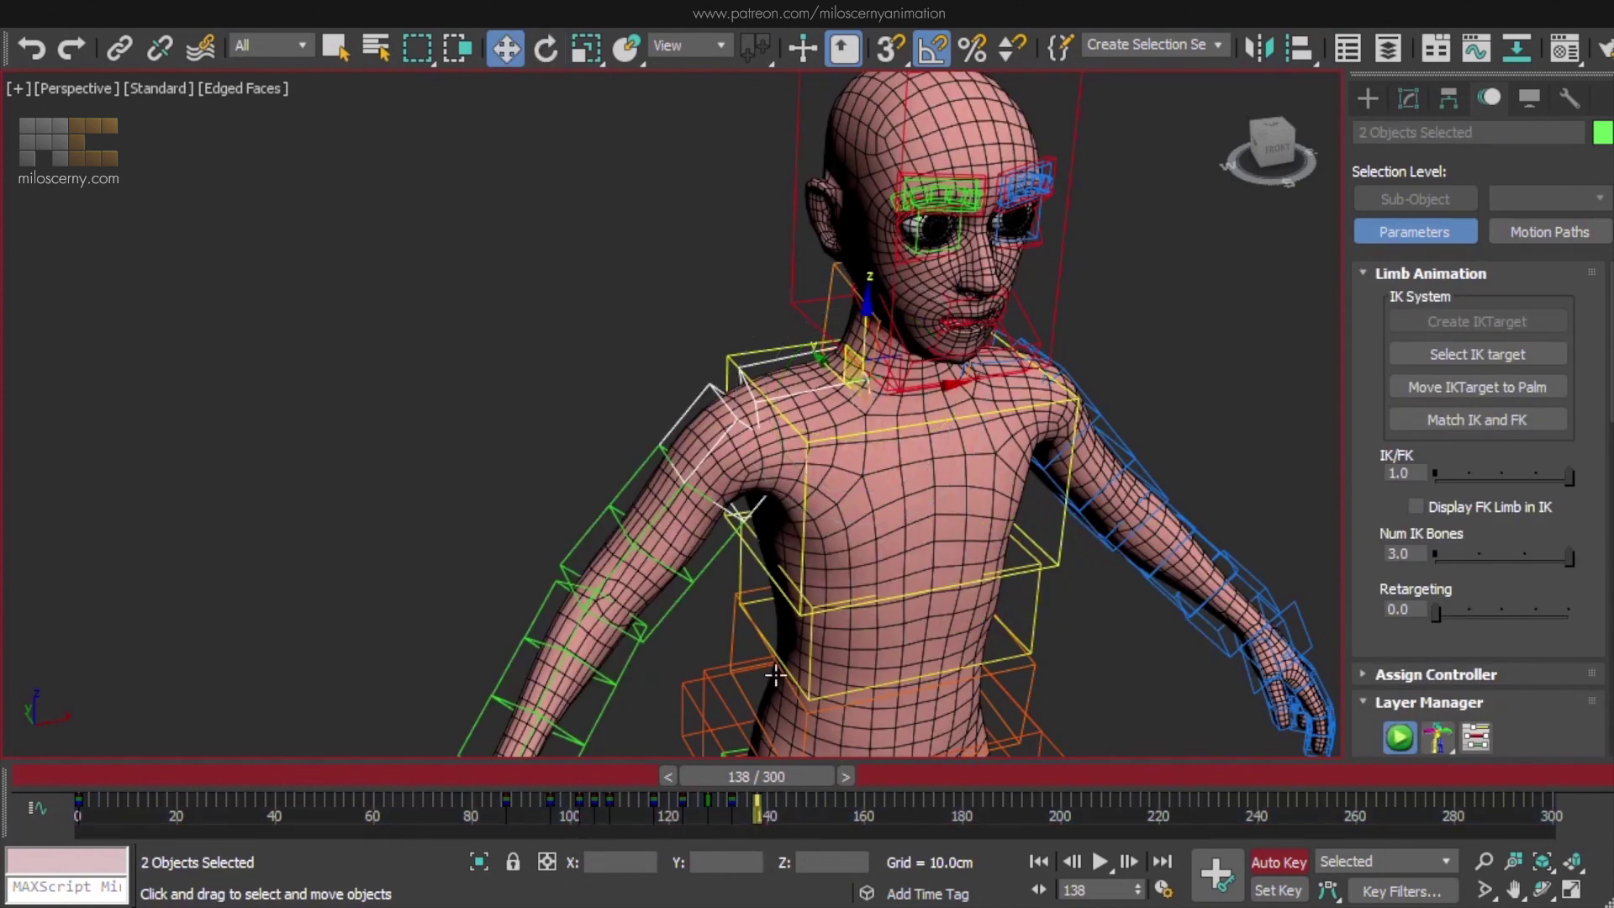
{"action": "left_click", "coordinate": [760, 360]}
{"action": "key", "text": "e"}
{"action": "left_click_drag", "start_coordinate": [821, 333], "coordinate": [883, 312]}
{"action": "left_click", "coordinate": [734, 334]}
{"action": "left_click_drag", "start_coordinate": [829, 403], "coordinate": [930, 373]}
{"action": "middle_click_drag", "start_coordinate": [886, 370], "coordinate": [679, 361], "text": "alt"}
Reselect the right collarbone with the first upper arm bone and set a key for both at frame 138
{"action": "key", "text": "w"}
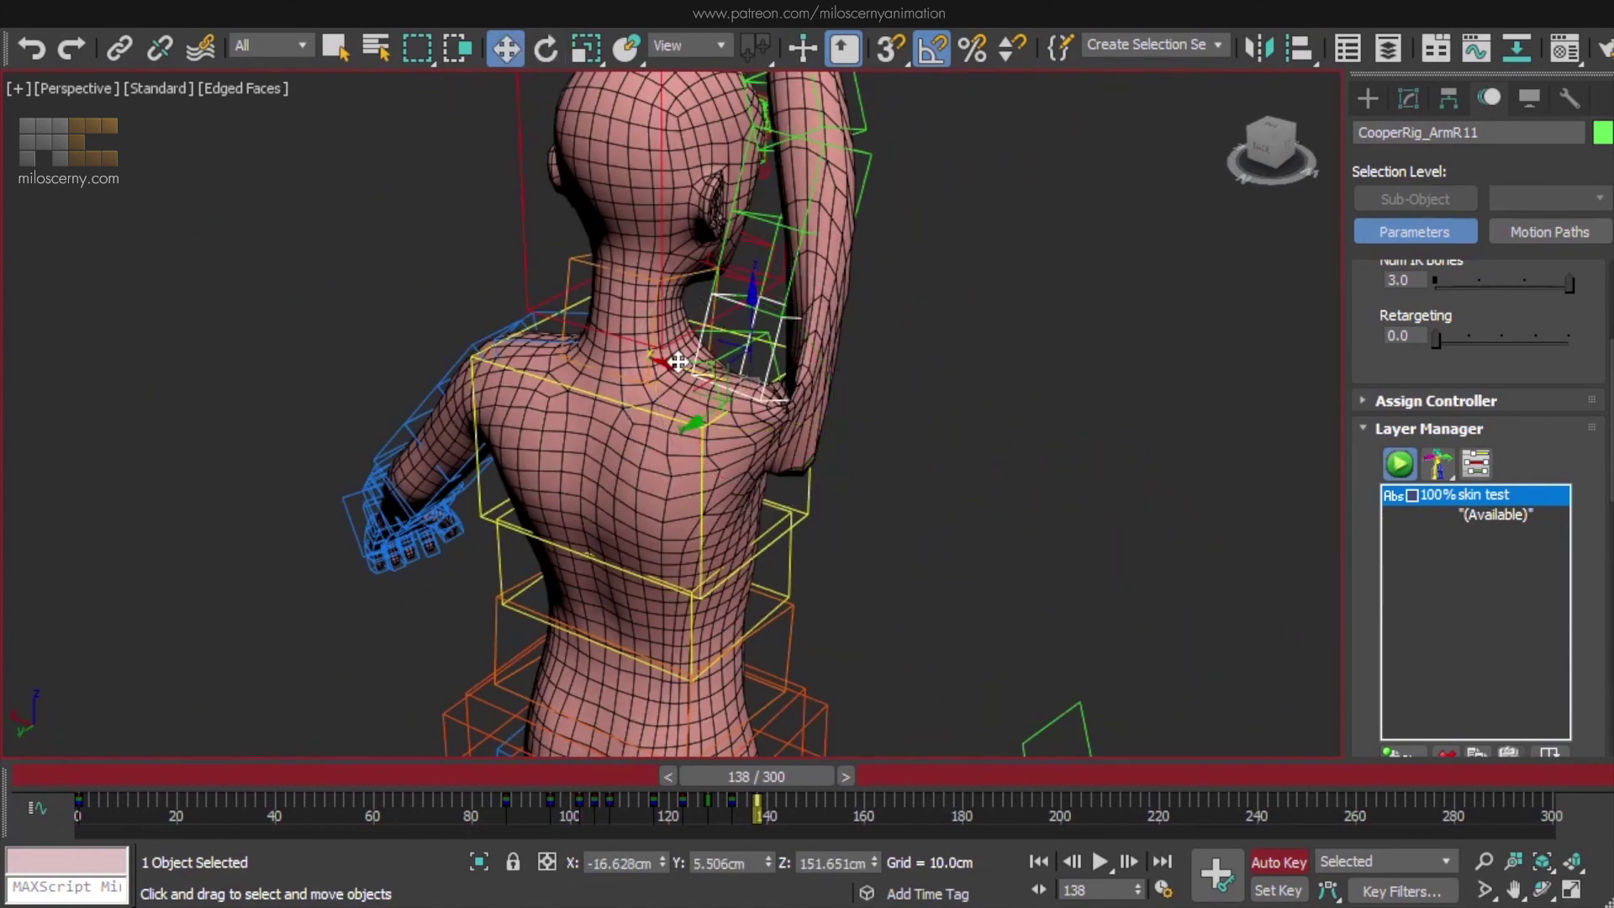
{"action": "left_click", "coordinate": [734, 351]}
{"action": "key", "text": "e"}
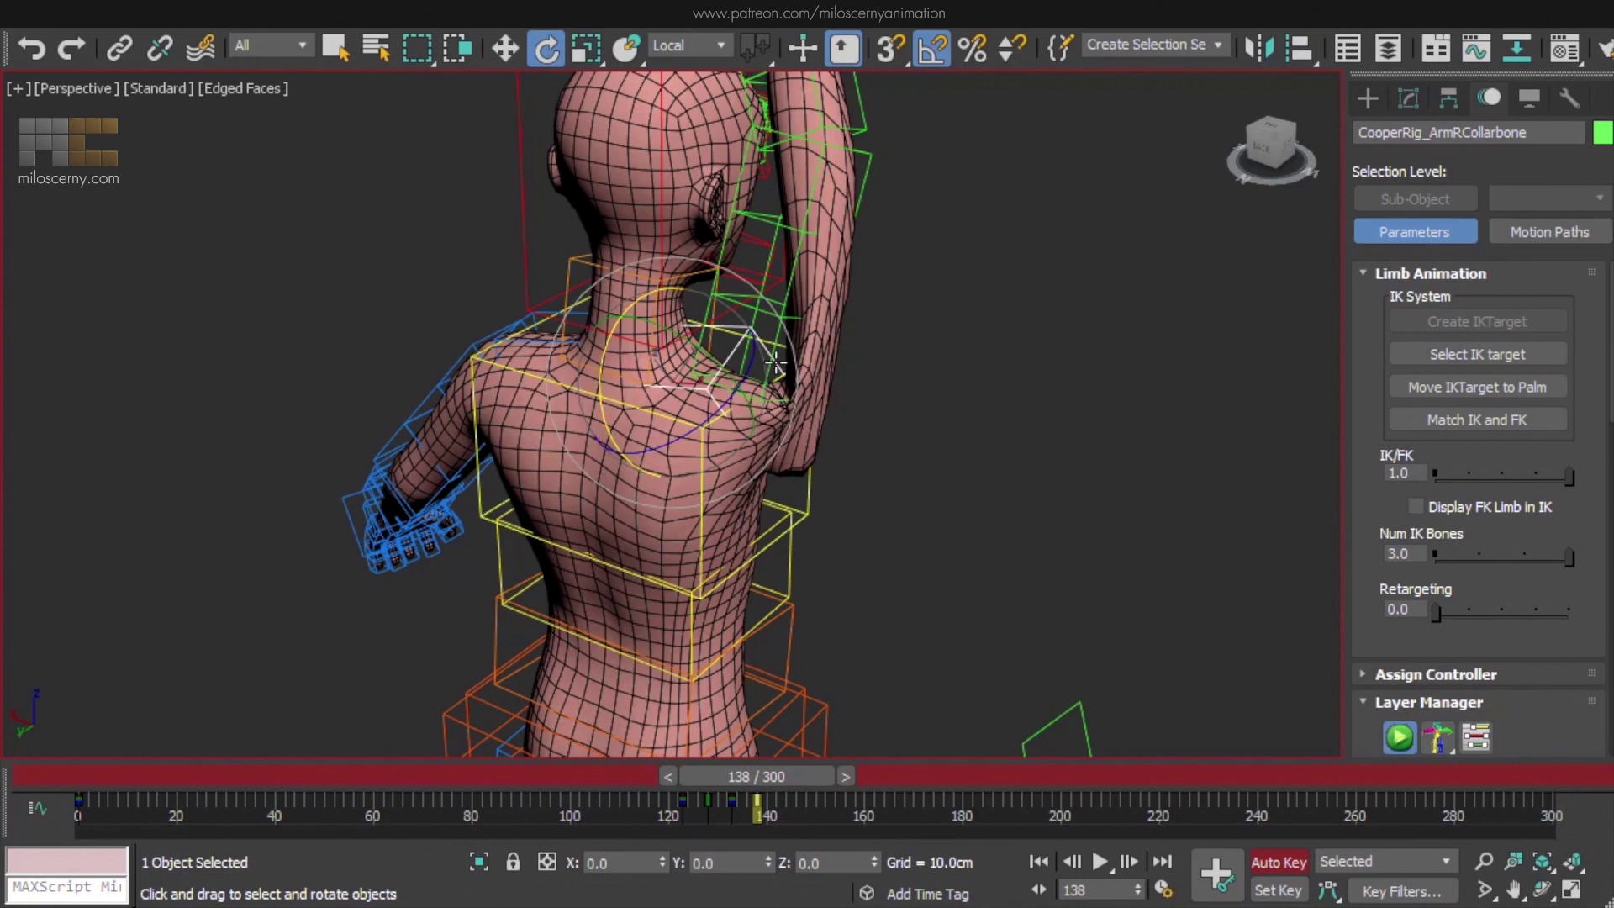
{"action": "middle_click_drag", "start_coordinate": [775, 367], "coordinate": [515, 388], "text": "alt"}
{"action": "key", "text": "w"}
{"action": "left_click", "coordinate": [710, 341], "text": "ctrl"}
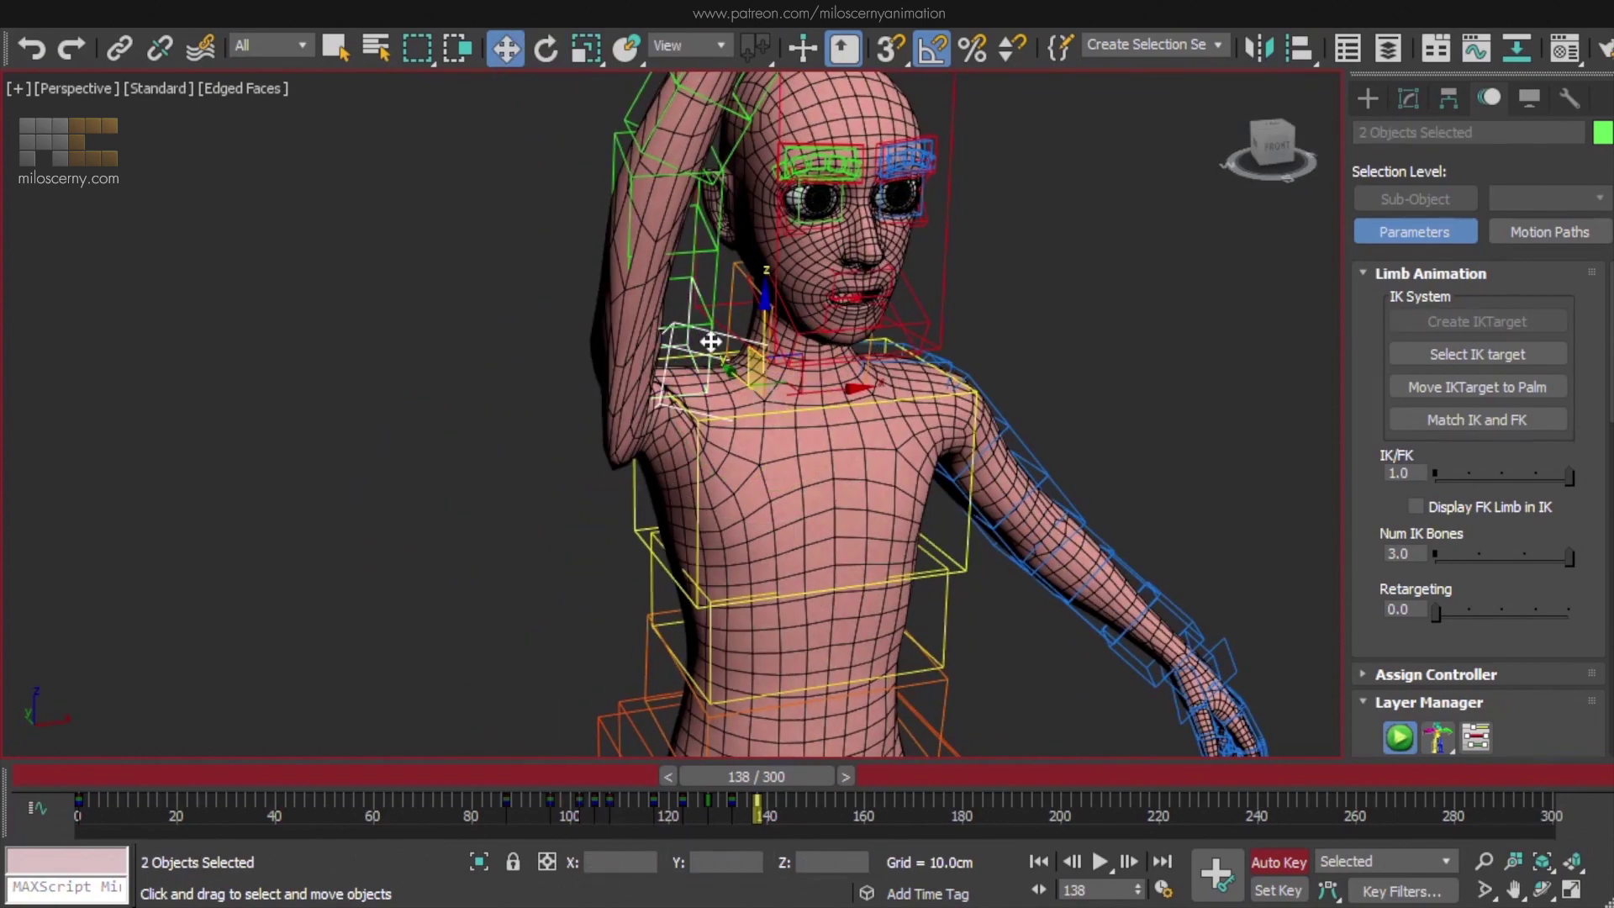
{"action": "left_click", "coordinate": [1220, 866]}
Rotate the first right upper arm bone down and back so the arm reaches behind the body at frame 143
{"action": "key", "text": "period"}
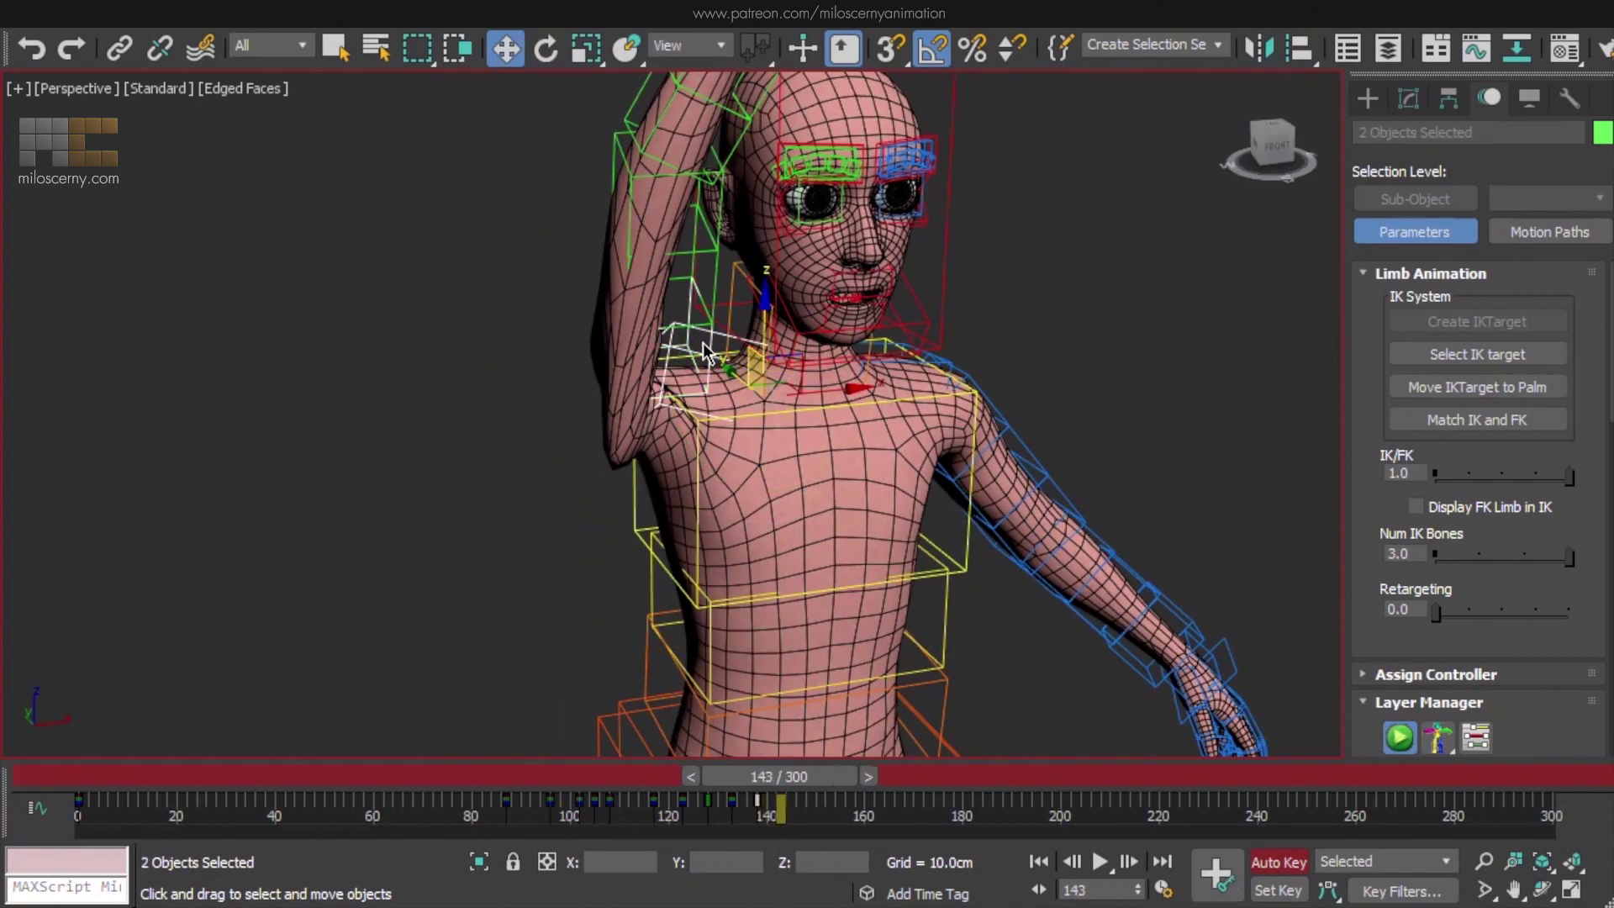
{"action": "left_click", "coordinate": [709, 346]}
{"action": "key", "text": "e"}
{"action": "left_click_drag", "start_coordinate": [676, 360], "coordinate": [676, 616]}
{"action": "middle_click_drag", "start_coordinate": [676, 616], "coordinate": [875, 504], "text": "alt"}
{"action": "left_click_drag", "start_coordinate": [684, 396], "coordinate": [627, 296]}
{"action": "middle_click_drag", "start_coordinate": [833, 328], "coordinate": [580, 401], "text": "alt"}
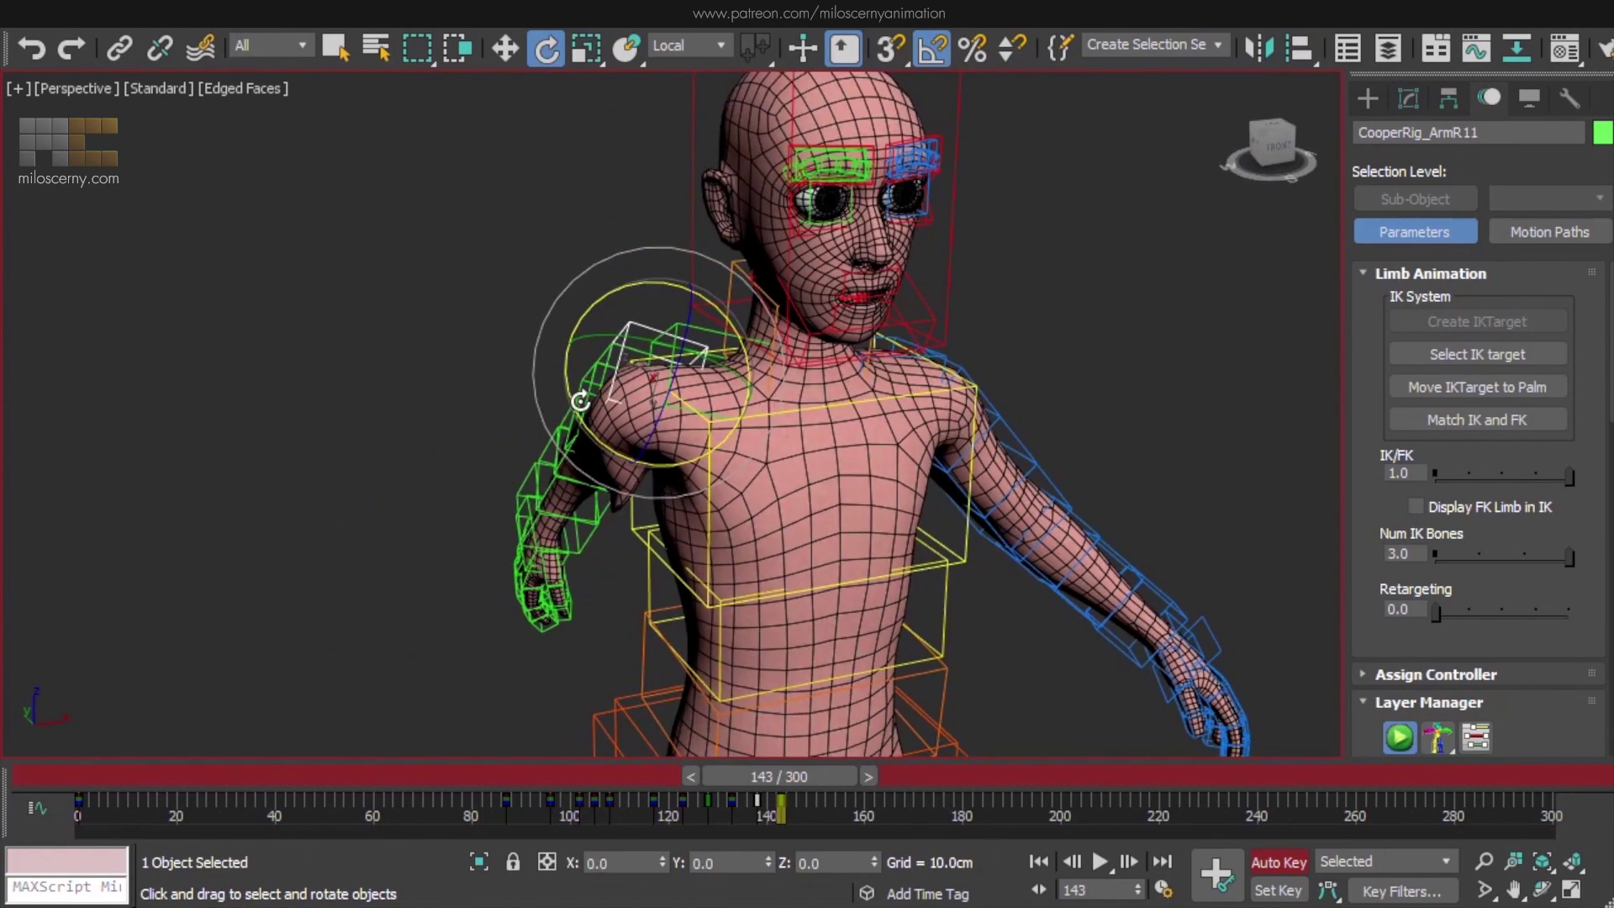
{"action": "left_click_drag", "start_coordinate": [580, 401], "coordinate": [589, 414]}
Rotate the right collarbone backward at frame 143 to follow the arm reaching behind the body
{"action": "middle_click_drag", "start_coordinate": [588, 413], "coordinate": [681, 345], "text": "alt"}
{"action": "key", "text": "w"}
{"action": "left_click", "coordinate": [688, 342]}
{"action": "left_click", "coordinate": [699, 350]}
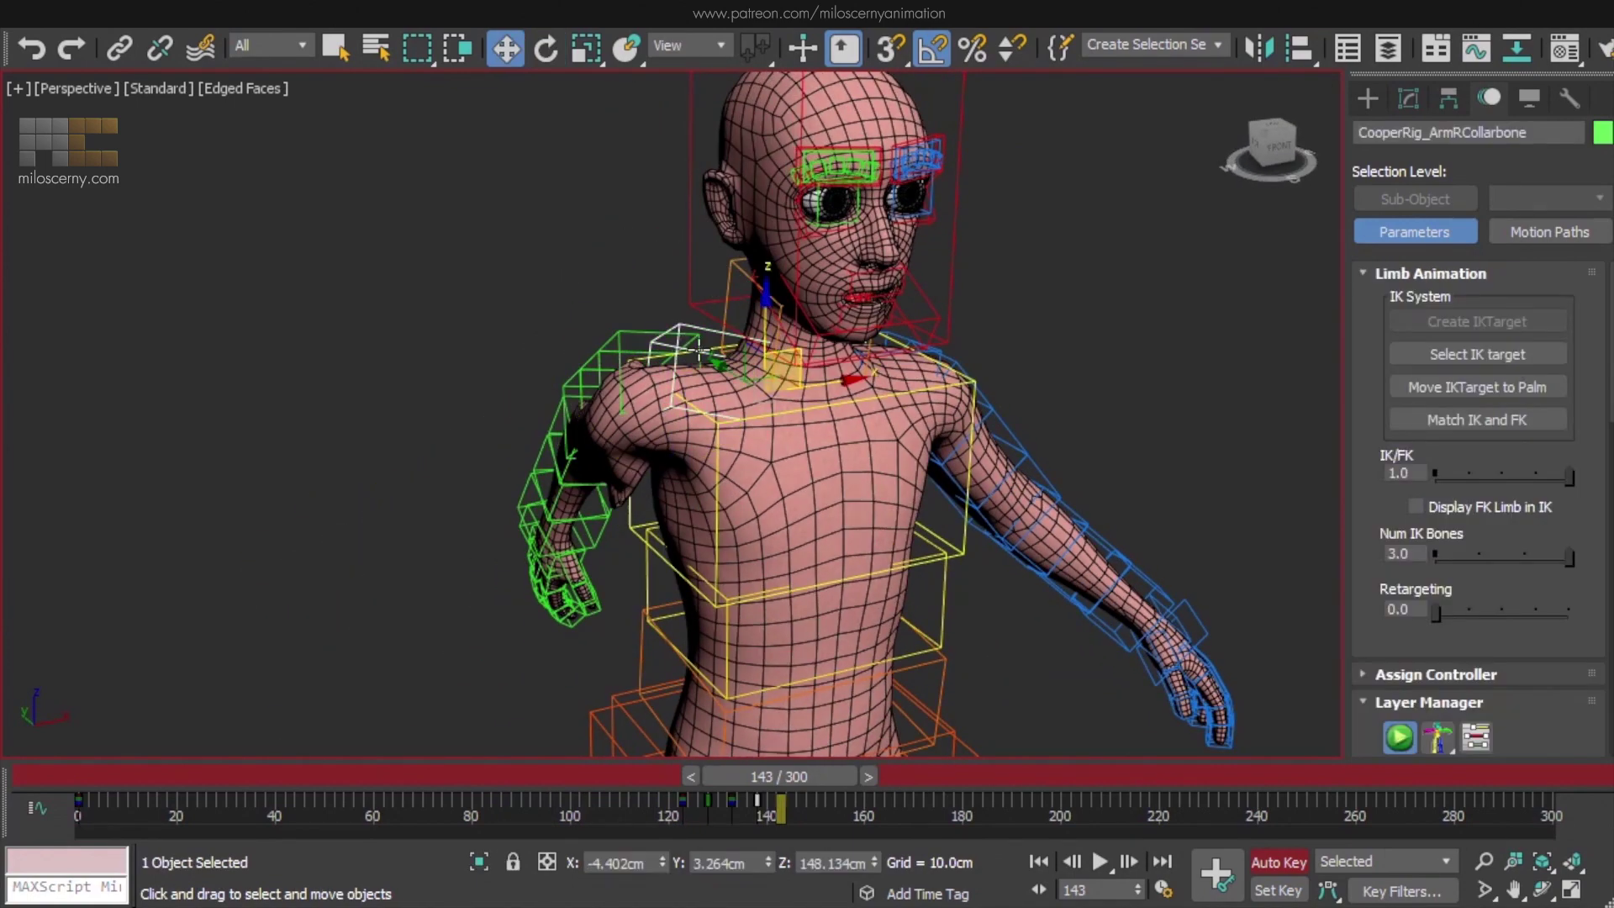
{"action": "key", "text": "e"}
{"action": "mouse_move", "coordinate": [699, 351]}
{"action": "left_mouse_down"}
{"action": "mouse_move", "coordinate": [684, 370]}
{"action": "mouse_move", "coordinate": [699, 354]}
{"action": "left_mouse_up"}
{"action": "left_click_drag", "start_coordinate": [706, 362], "coordinate": [681, 396]}
{"action": "middle_click_drag", "start_coordinate": [681, 396], "coordinate": [644, 335], "text": "alt"}
Add the upper arm bone to the collarbone selection and copy their rest-pose key to frame 148
{"action": "left_click", "coordinate": [625, 372], "text": "ctrl"}
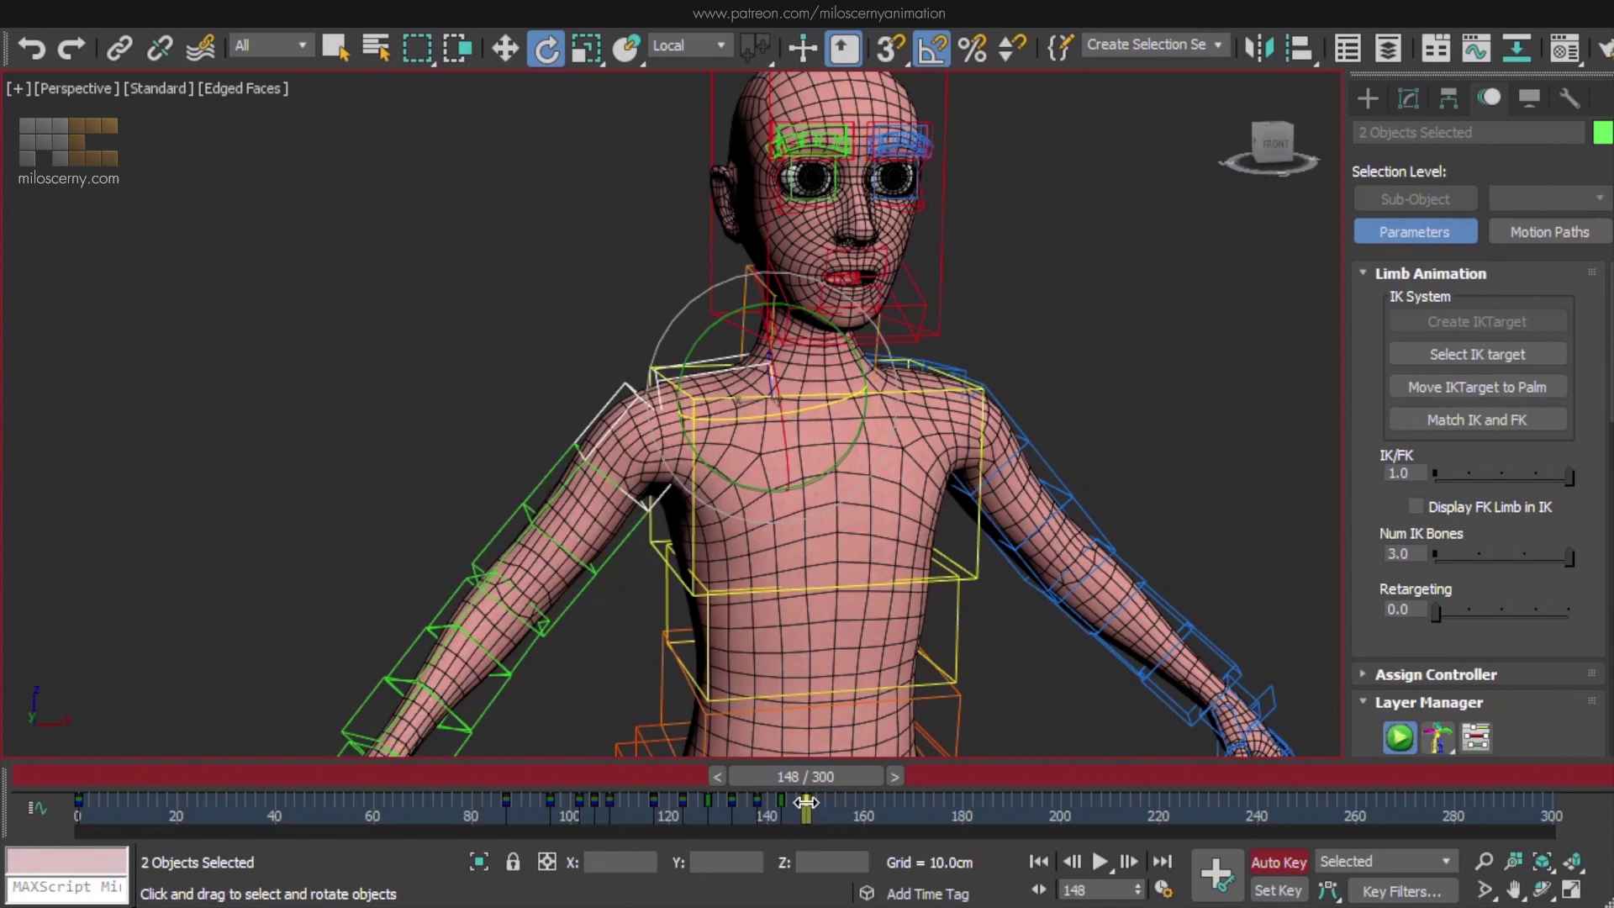
{"action": "mouse_move", "coordinate": [830, 781]}
{"action": "left_mouse_down"}
{"action": "mouse_move", "coordinate": [690, 789]}
{"action": "mouse_move", "coordinate": [807, 795]}
{"action": "left_mouse_up"}
{"action": "key", "text": "e"}
{"action": "mouse_move", "coordinate": [648, 560]}
{"action": "middle_mouse_down", "text": "alt"}
{"action": "mouse_move", "coordinate": [868, 567]}
{"action": "mouse_move", "coordinate": [648, 566]}
{"action": "middle_mouse_up", "text": "alt"}
{"action": "left_click_drag", "start_coordinate": [813, 772], "coordinate": [839, 770]}
{"action": "key", "text": "e"}
Select both eye bones and set a key for them at frame 148
{"action": "scroll", "coordinate": [697, 532], "scroll_direction": "down", "scroll_amount": 3}
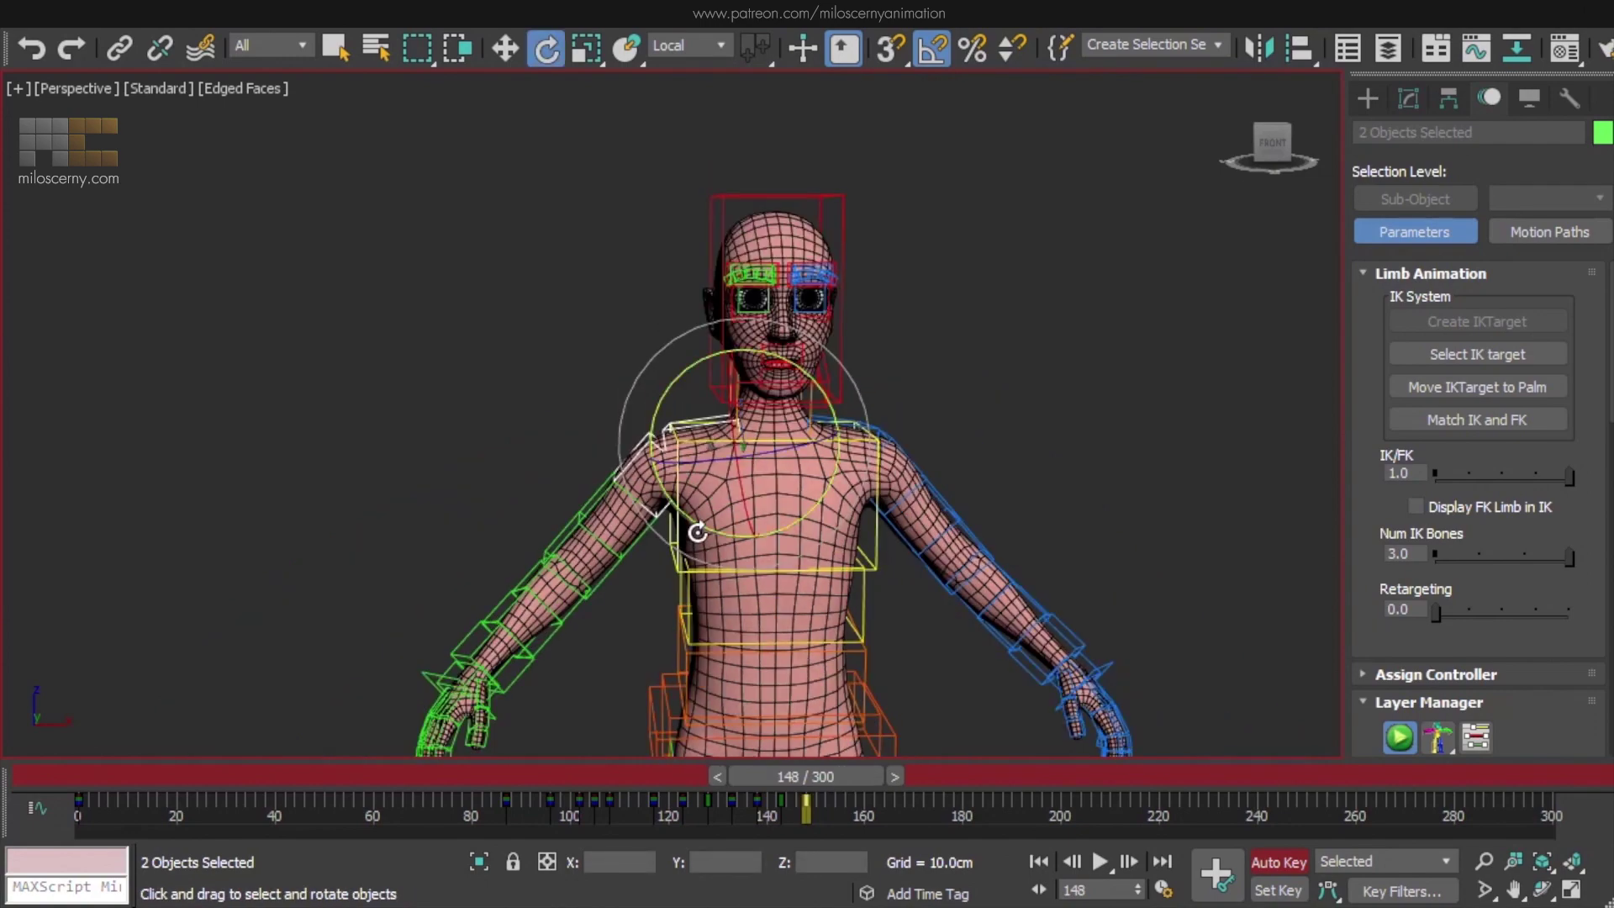
{"action": "scroll", "coordinate": [746, 359], "scroll_direction": "up", "scroll_amount": 4}
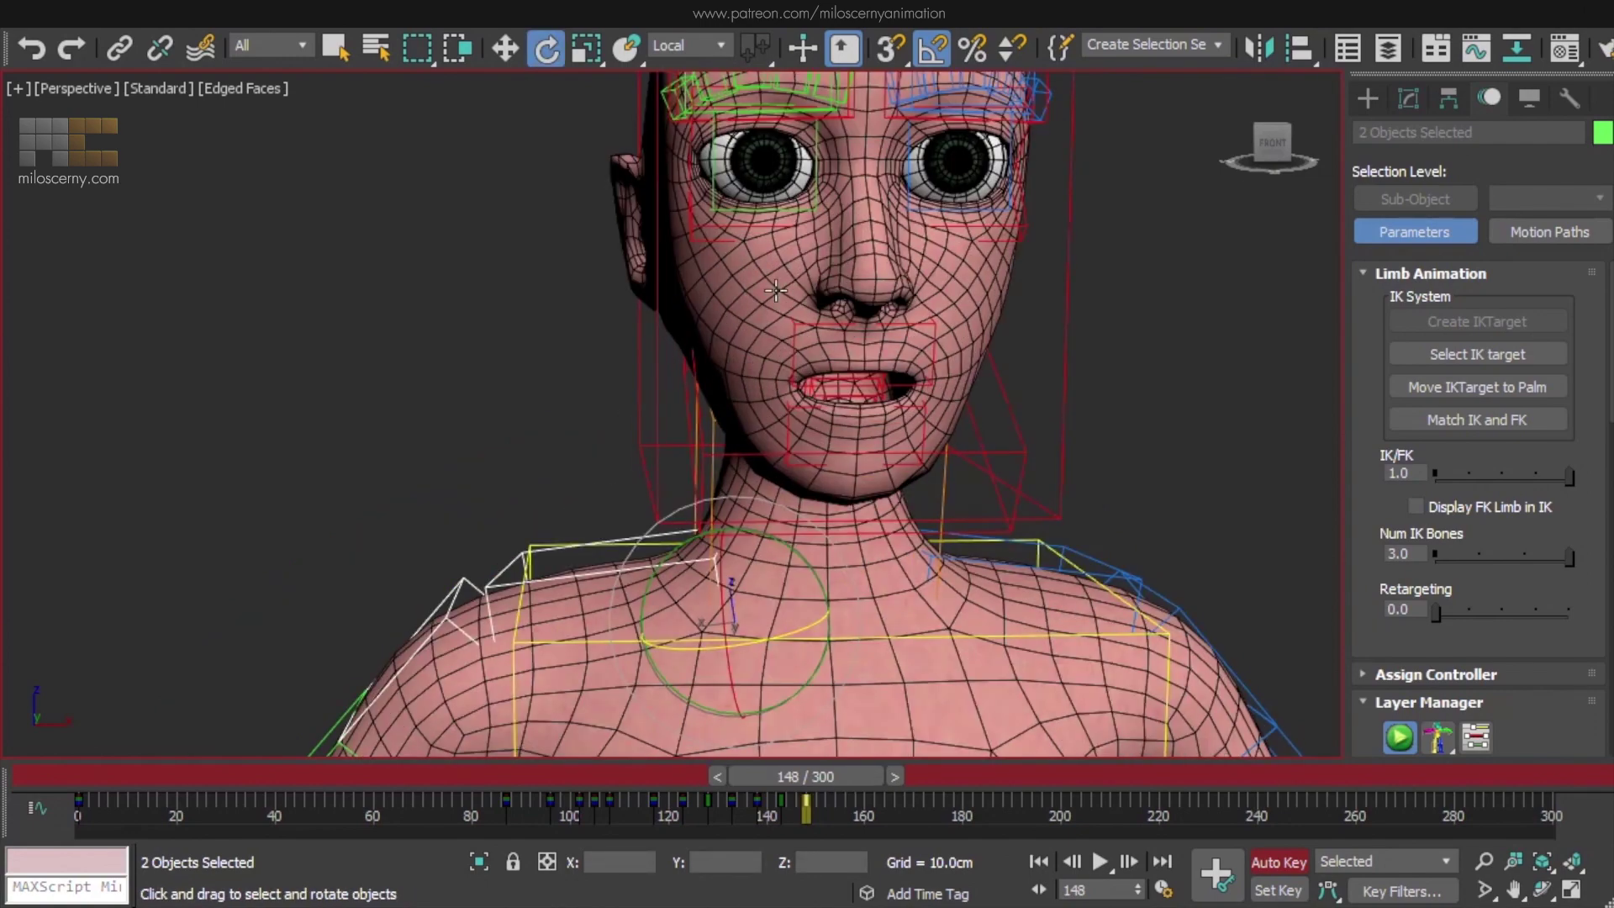
{"action": "scroll", "coordinate": [723, 325], "scroll_direction": "up", "scroll_amount": 3}
{"action": "left_click", "coordinate": [766, 252]}
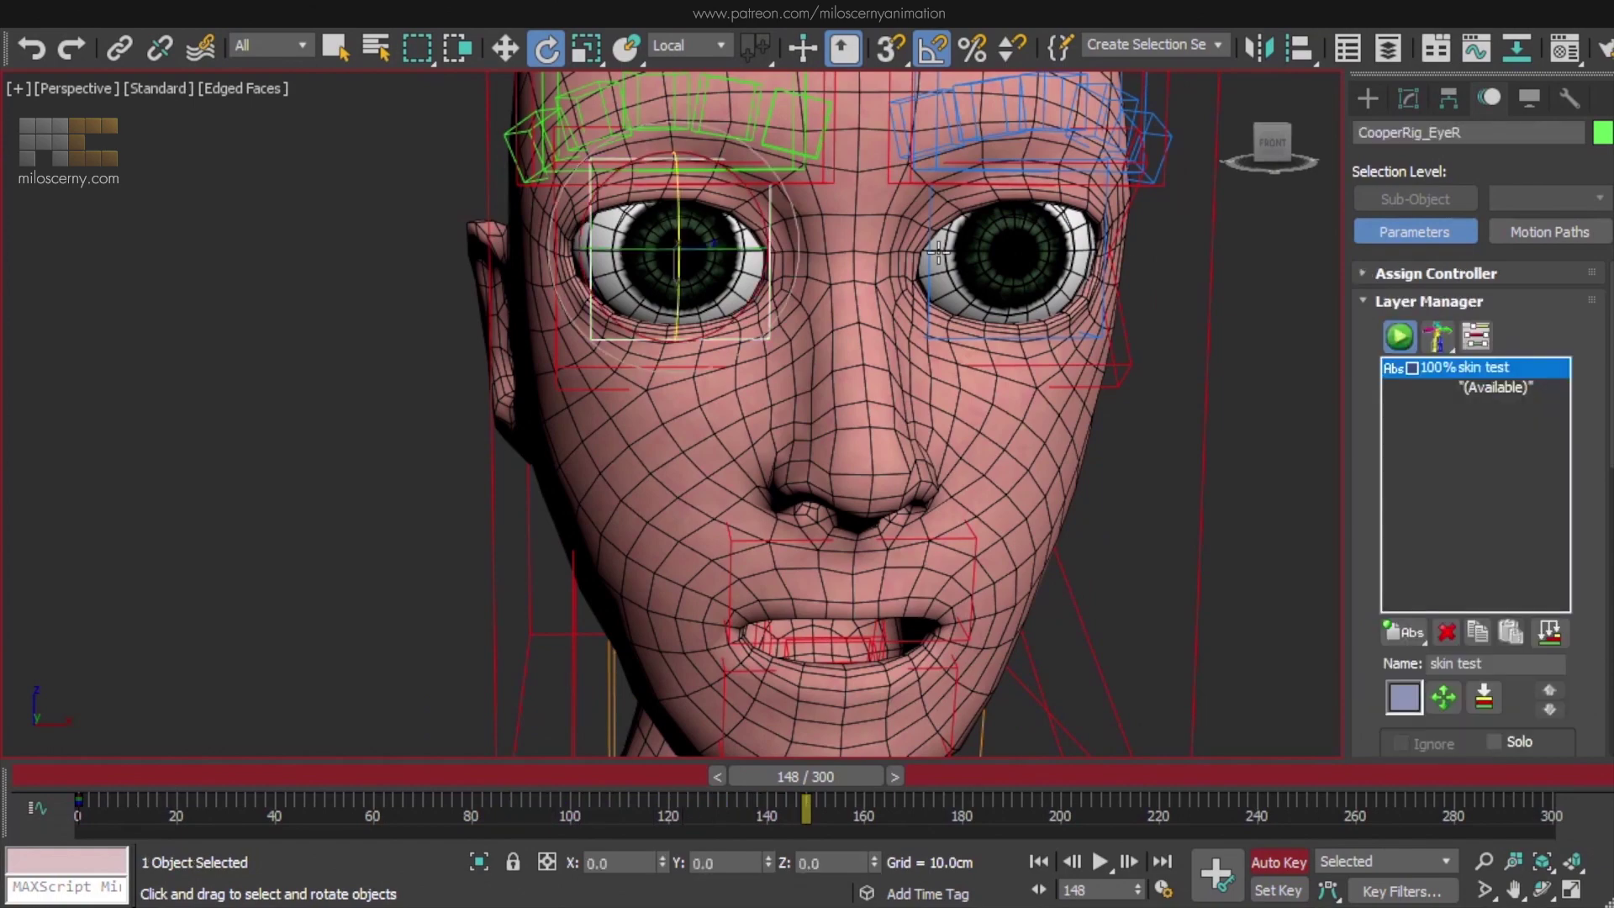
{"action": "left_click", "coordinate": [1102, 245], "text": "ctrl"}
{"action": "left_click", "coordinate": [1226, 873]}
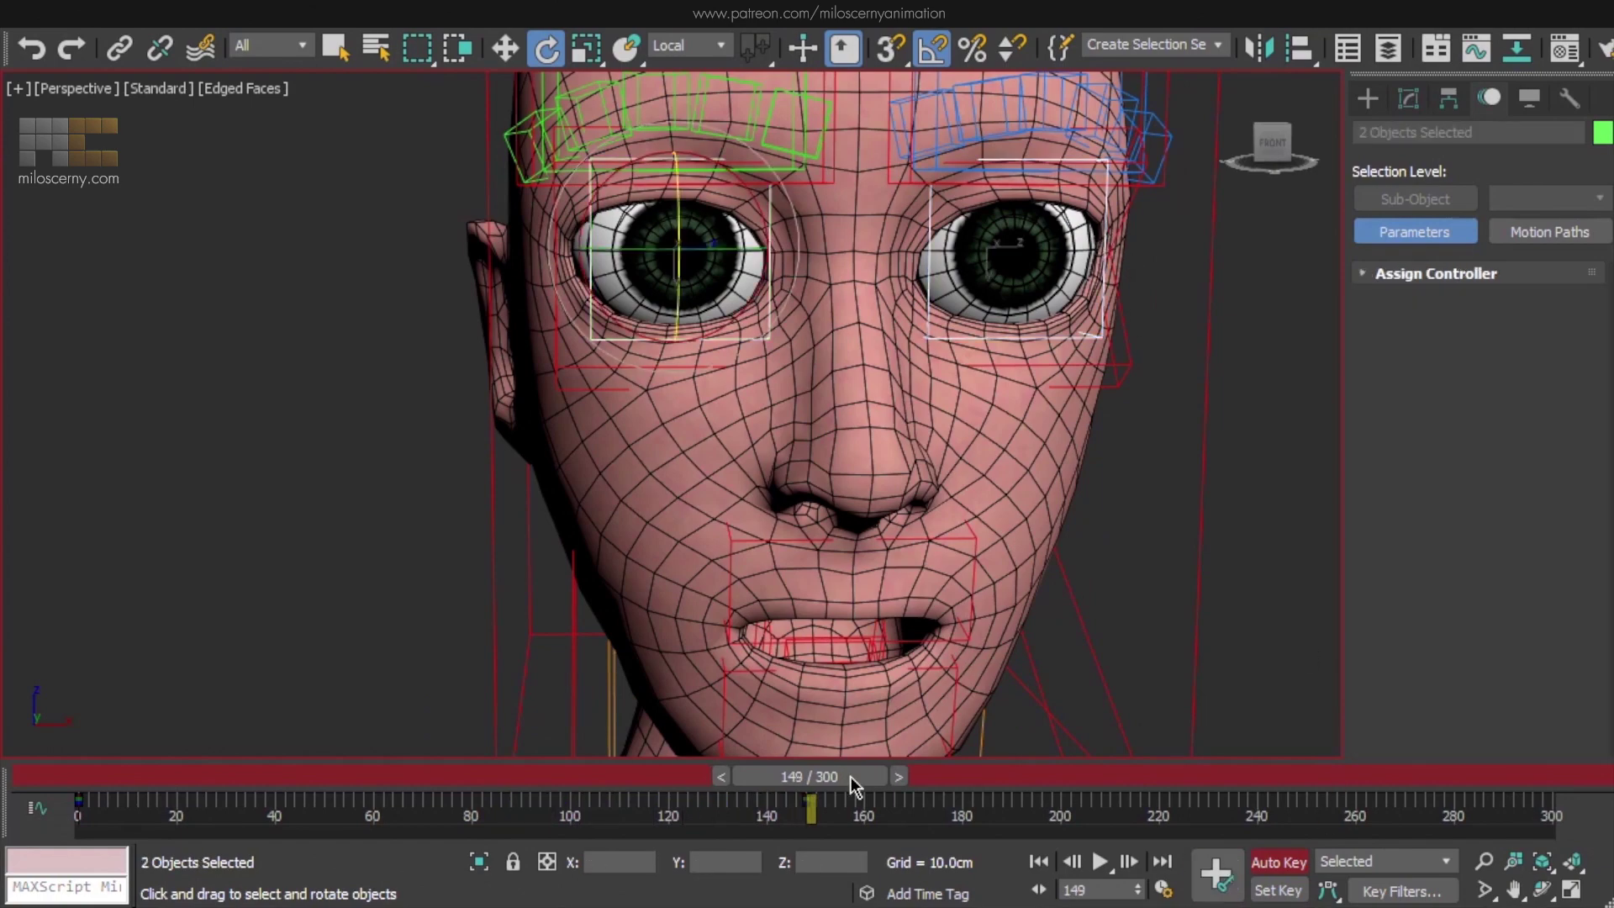
Rotate both eyes to look down at frame 151 and up at frame 154
{"action": "left_click_drag", "start_coordinate": [851, 777], "coordinate": [866, 777]}
{"action": "left_click_drag", "start_coordinate": [634, 440], "coordinate": [633, 529]}
{"action": "key", "text": "period"}
{"action": "key", "text": "period"}
{"action": "key", "text": "period"}
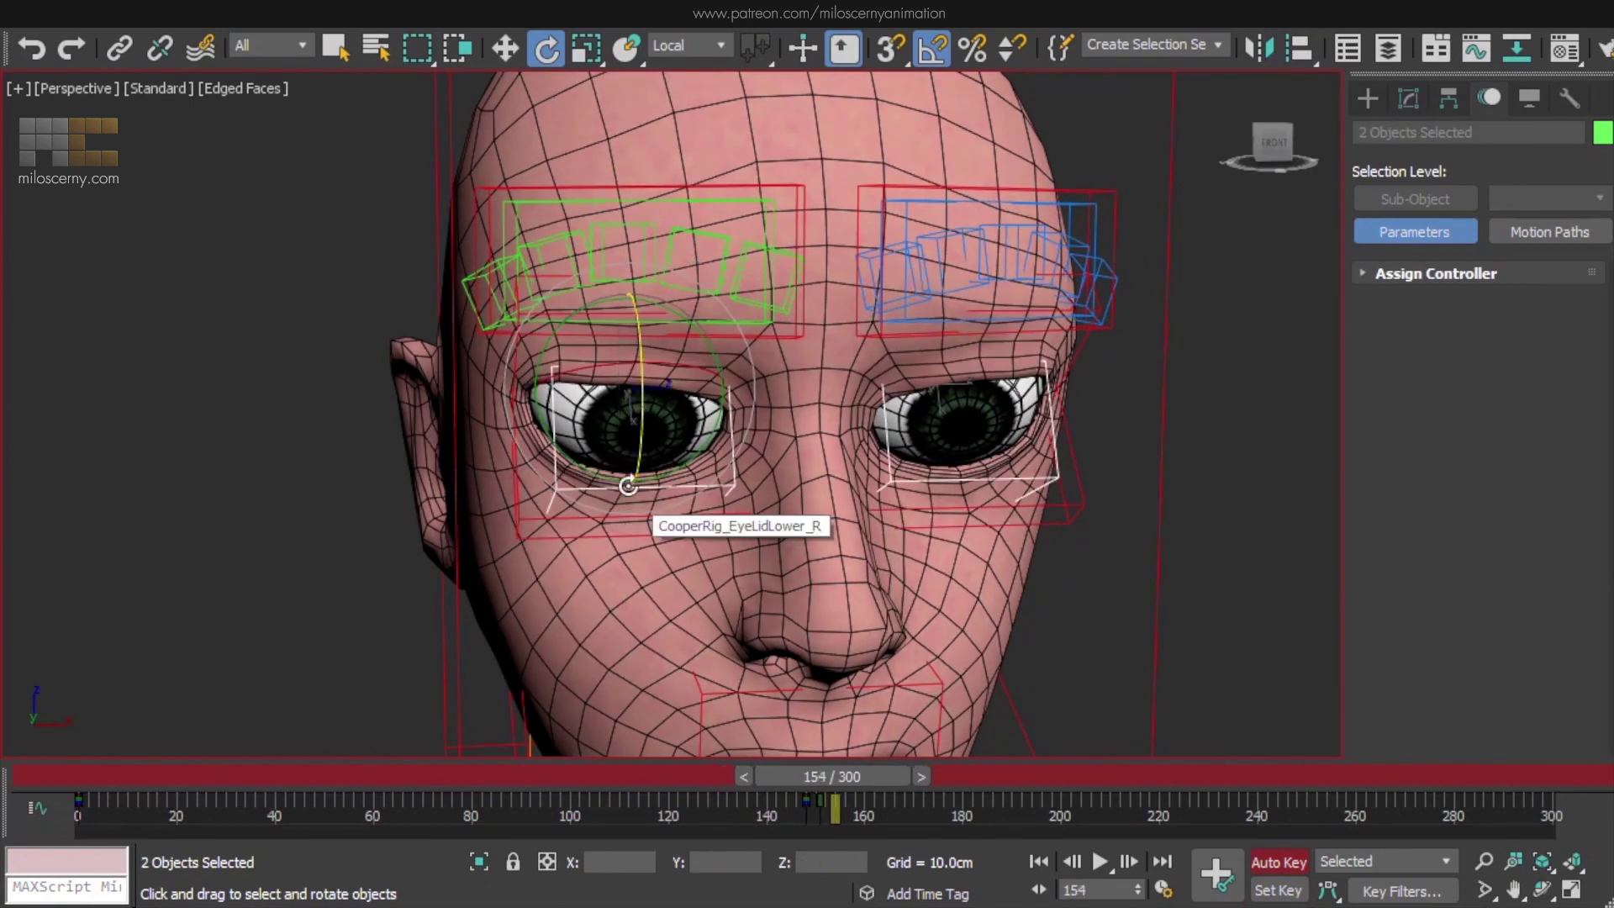
{"action": "left_click_drag", "start_coordinate": [634, 454], "coordinate": [607, 235]}
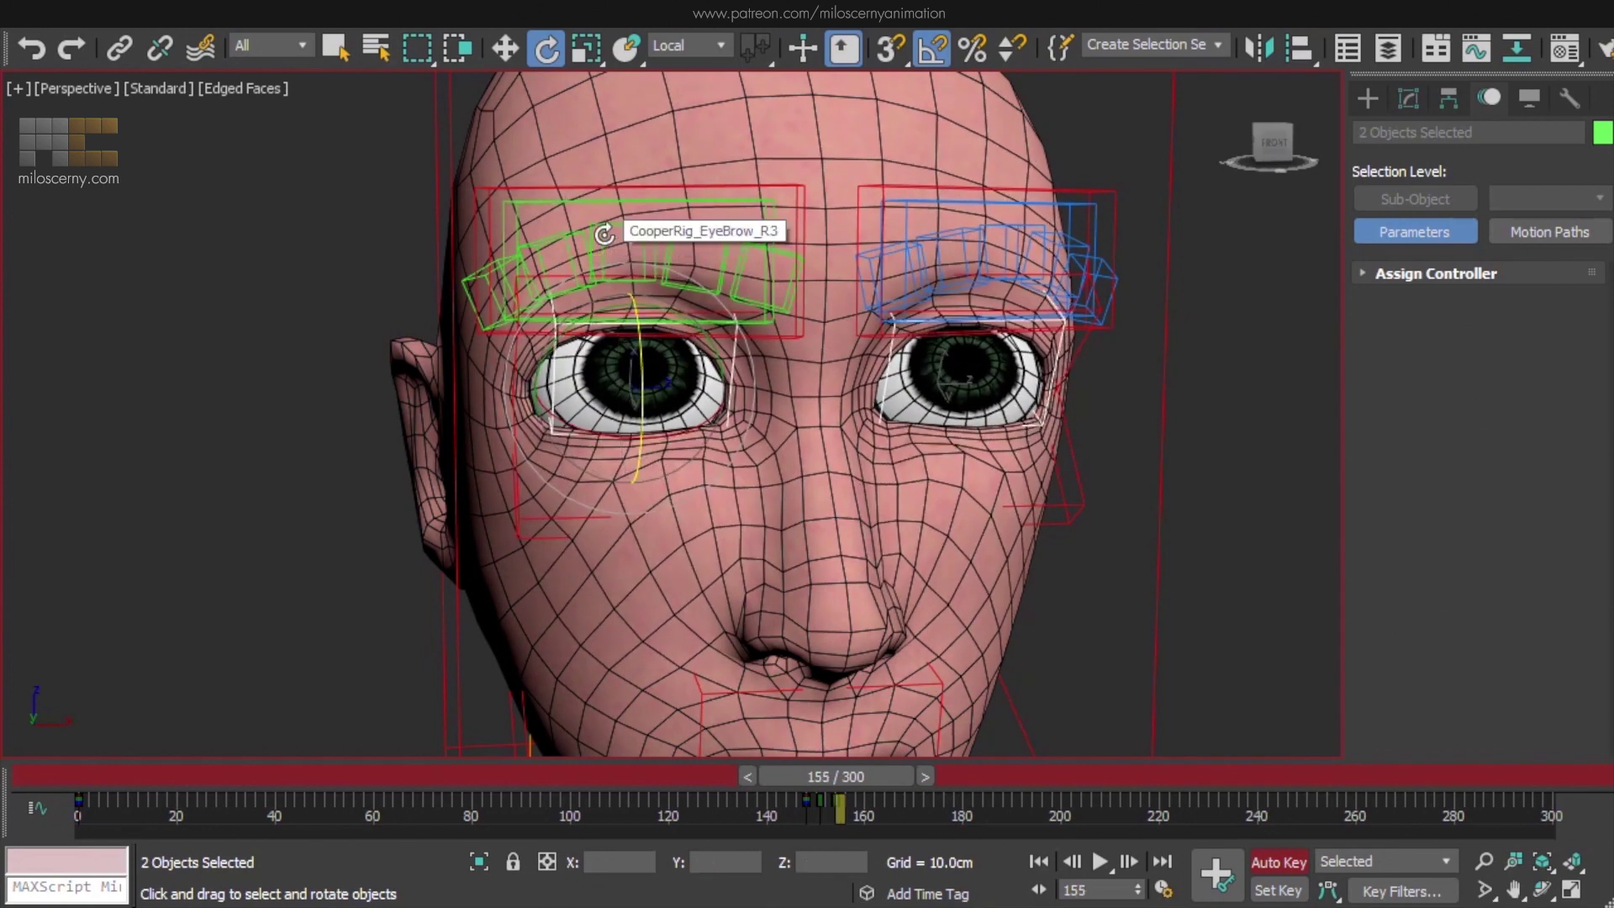
Copy the eyes' frame 148 key to frame 157
{"action": "key", "text": "period"}
{"action": "key", "text": "period"}
{"action": "key", "text": "period"}
{"action": "left_click_drag", "start_coordinate": [804, 803], "coordinate": [850, 812], "text": "shift"}
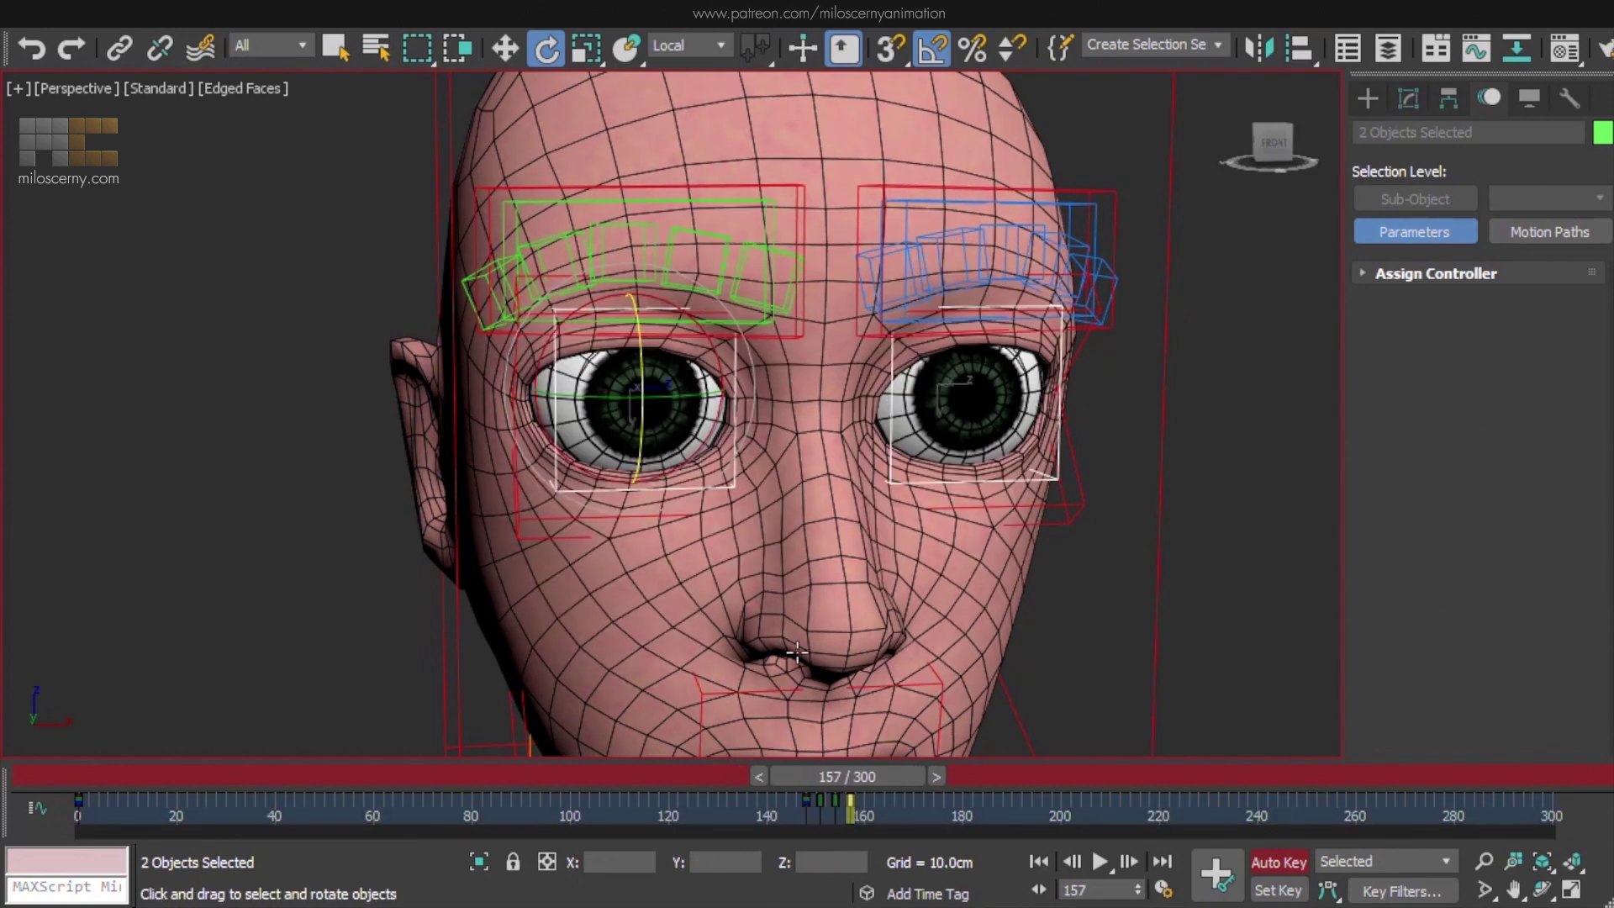
Turn both eyes toward the character's left at frame 160 and copy their straight-ahead key to frame 163
{"action": "left_click_drag", "start_coordinate": [692, 399], "coordinate": [735, 411]}
{"action": "key", "text": "period"}
{"action": "key", "text": "period"}
{"action": "key", "text": "period"}
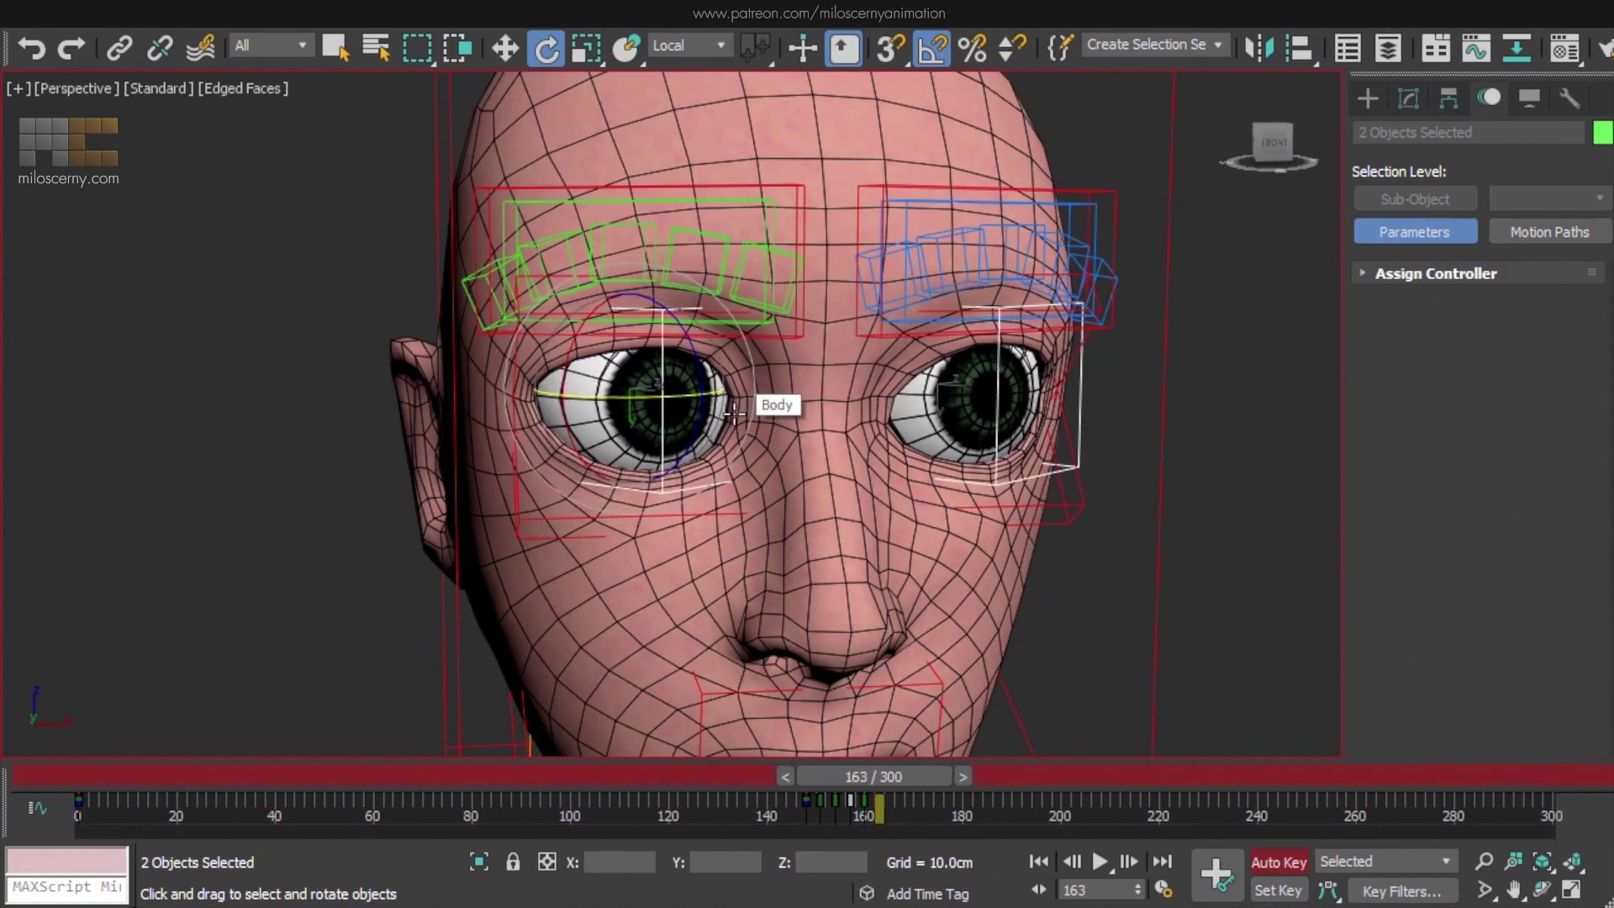
{"action": "mouse_move", "coordinate": [907, 778]}
{"action": "left_mouse_down"}
{"action": "mouse_move", "coordinate": [849, 780]}
{"action": "mouse_move", "coordinate": [904, 781]}
{"action": "left_mouse_up"}
Select the upper and lower eyelid bones of both eyes and key them at frame 163
{"action": "key", "text": "w"}
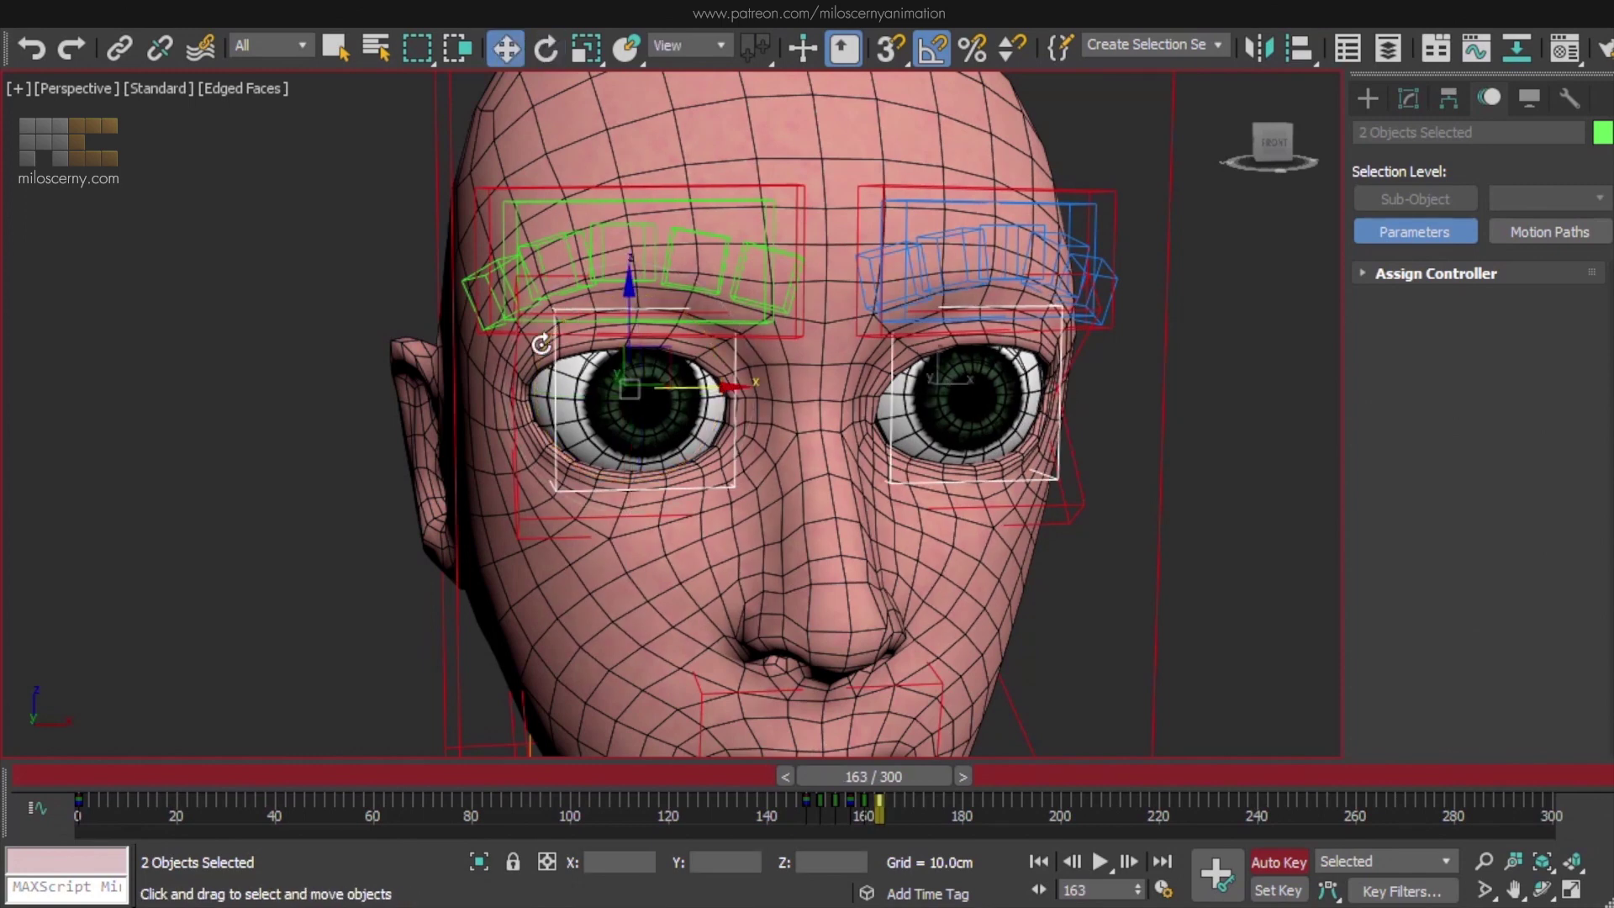
{"action": "left_click", "coordinate": [518, 334]}
{"action": "left_click", "coordinate": [515, 512], "text": "ctrl"}
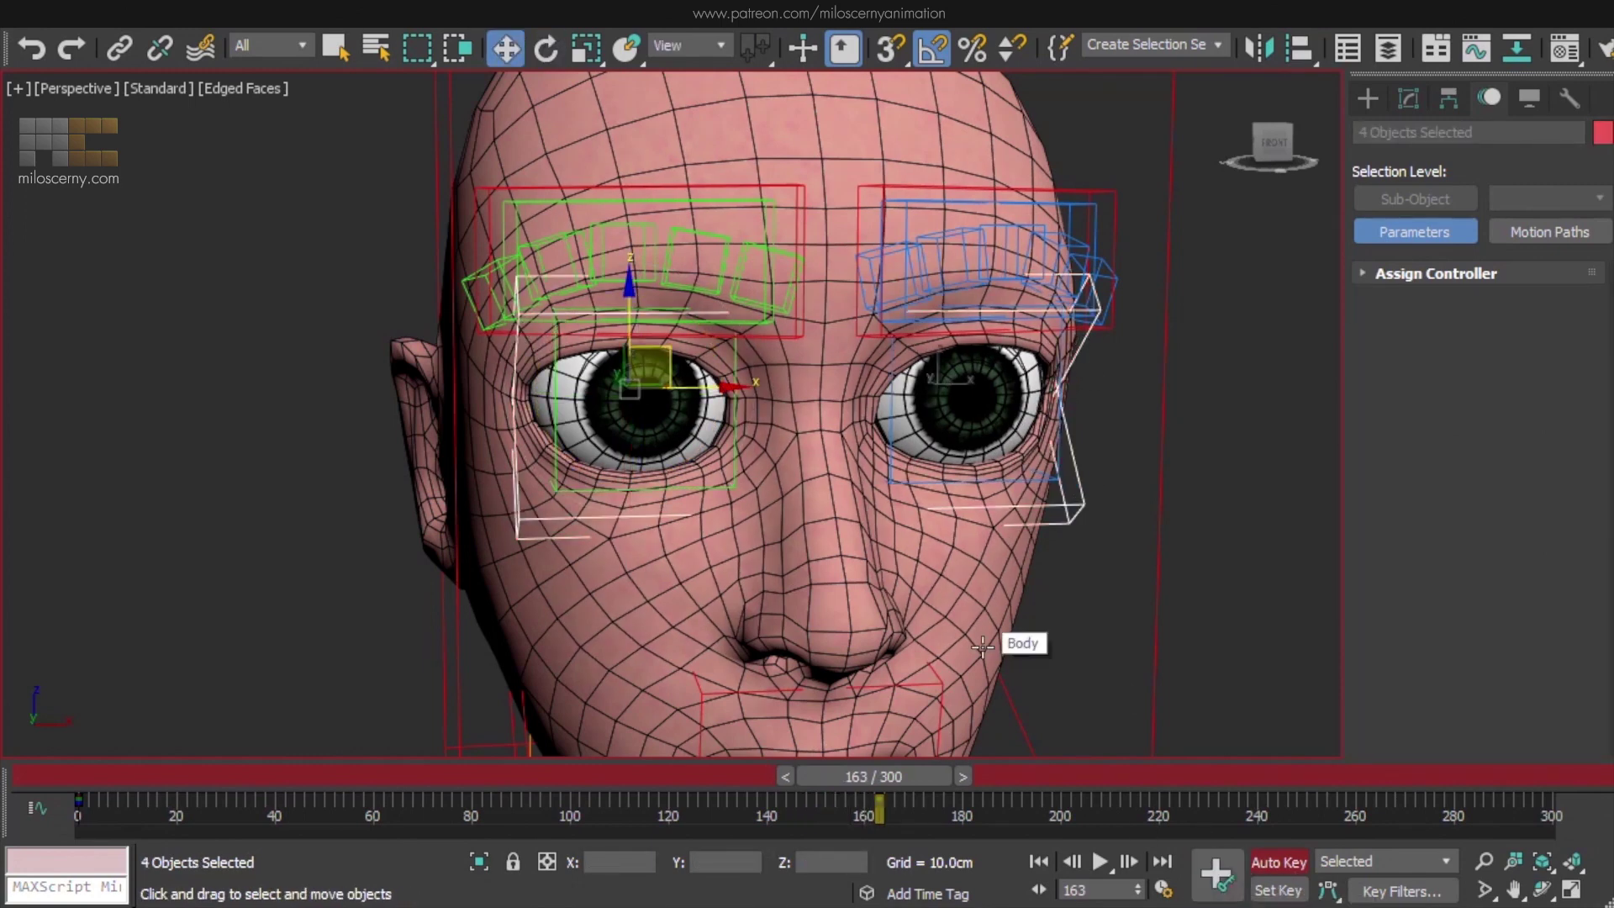
{"action": "middle_click_drag", "start_coordinate": [983, 647], "coordinate": [1084, 644], "text": "alt"}
Limit the selection to the two upper eyelids and rotate them down over the eyes at frame 167
{"action": "key", "text": "e"}
{"action": "left_click_drag", "start_coordinate": [686, 393], "coordinate": [698, 430]}
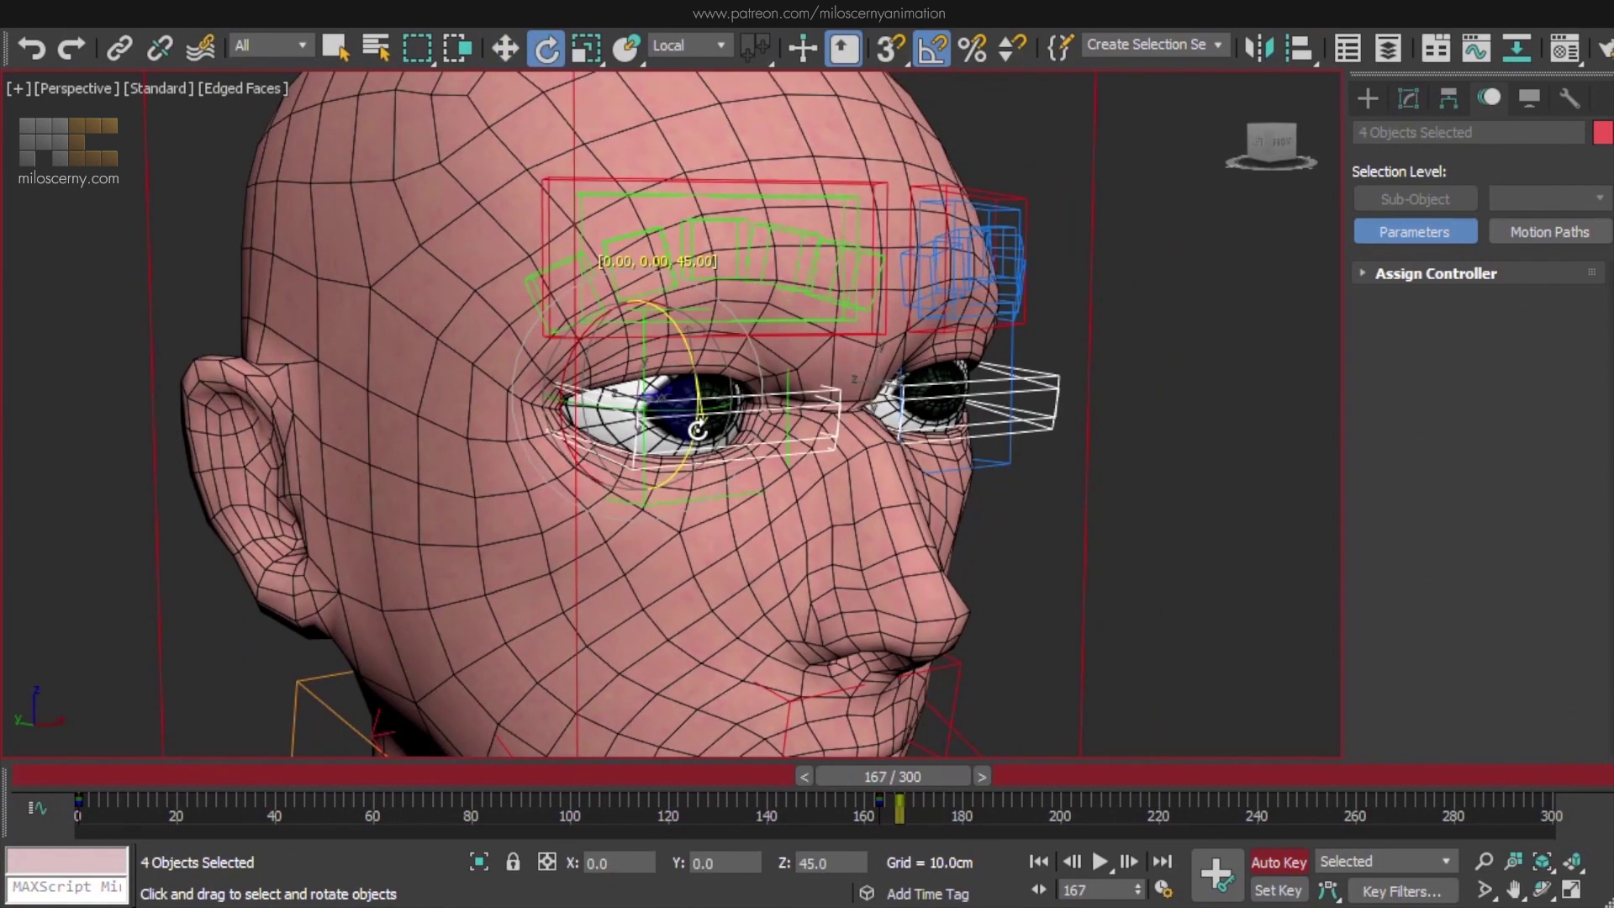
{"action": "right_click", "coordinate": [697, 430]}
{"action": "left_click", "coordinate": [610, 534], "text": "alt"}
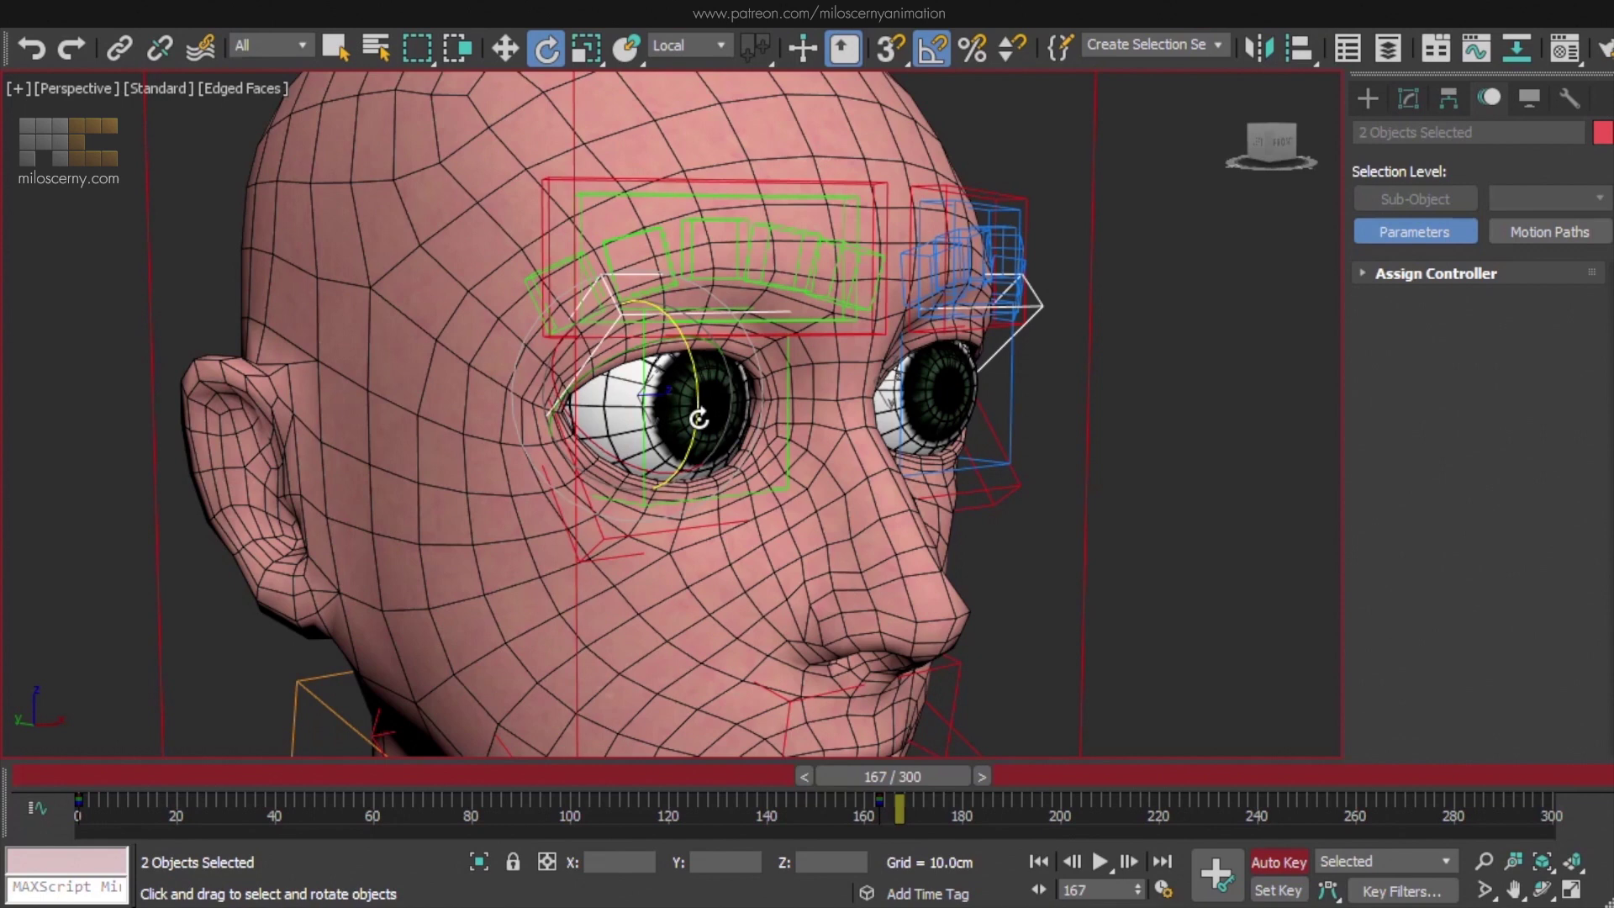
{"action": "left_click_drag", "start_coordinate": [699, 418], "coordinate": [704, 501]}
Copy the upper eyelids' frame 163 key to frame 171
{"action": "left_click", "coordinate": [880, 805]}
{"action": "left_click_drag", "start_coordinate": [880, 805], "coordinate": [918, 812], "text": "shift"}
{"action": "key", "text": "period"}
{"action": "key", "text": "period"}
{"action": "key", "text": "period"}
{"action": "key", "text": "period"}
Select both lower eyelids, key them at frame 171 and rotate them upward at frame 175
{"action": "key", "text": "w"}
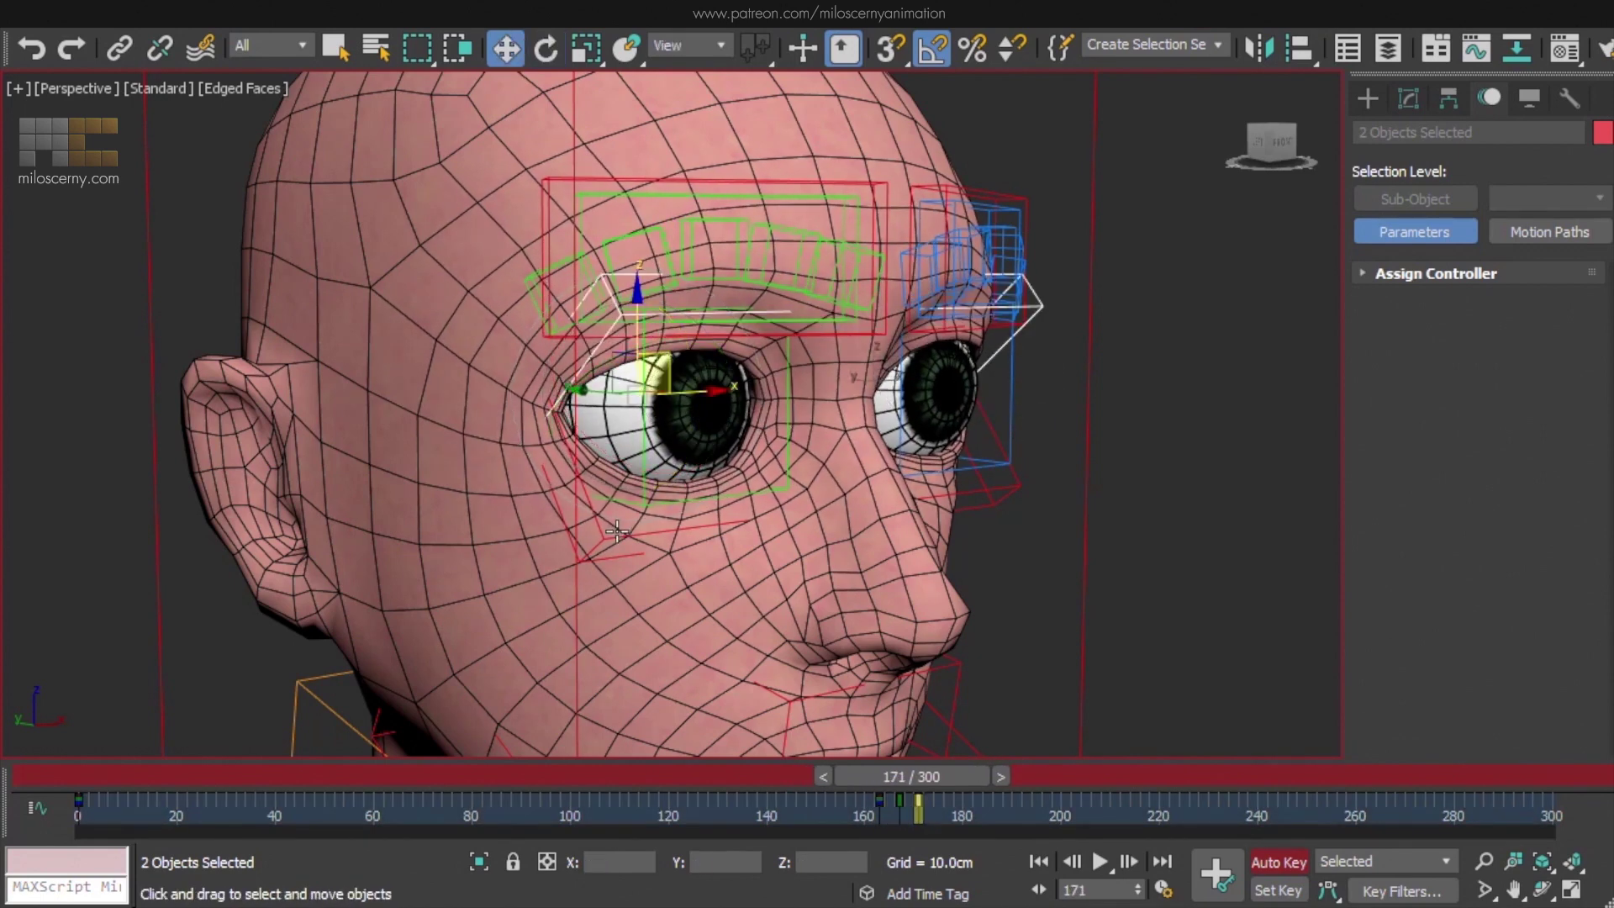
{"action": "left_click", "coordinate": [607, 537]}
{"action": "left_click", "coordinate": [953, 501], "text": "ctrl"}
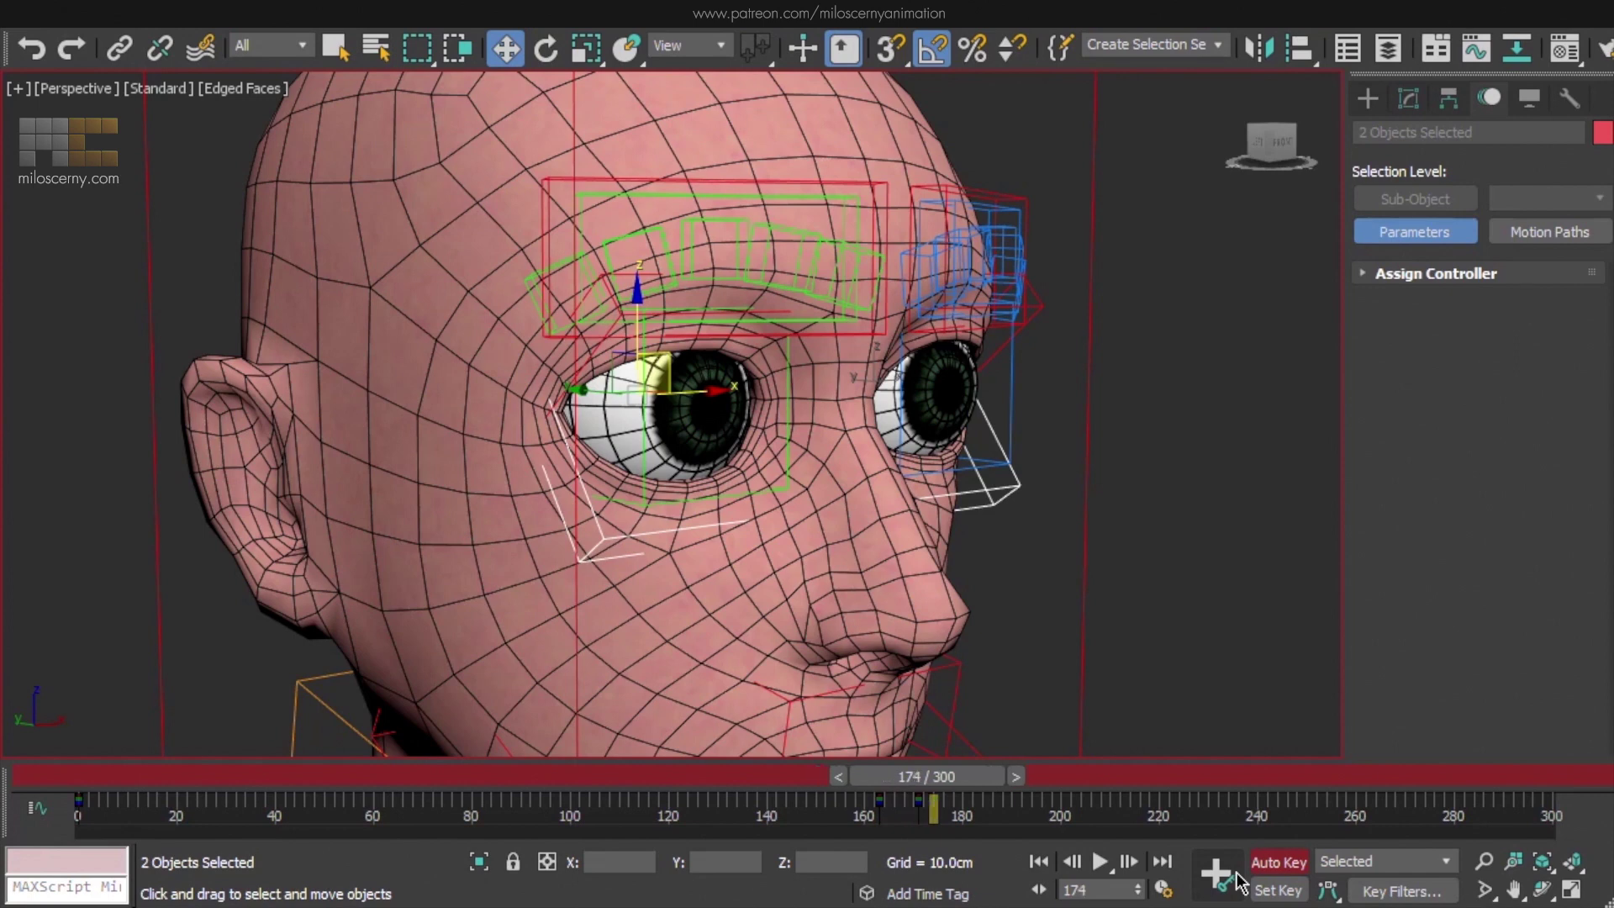
{"action": "key", "text": "period"}
{"action": "key", "text": "e"}
{"action": "left_click_drag", "start_coordinate": [686, 460], "coordinate": [689, 385]}
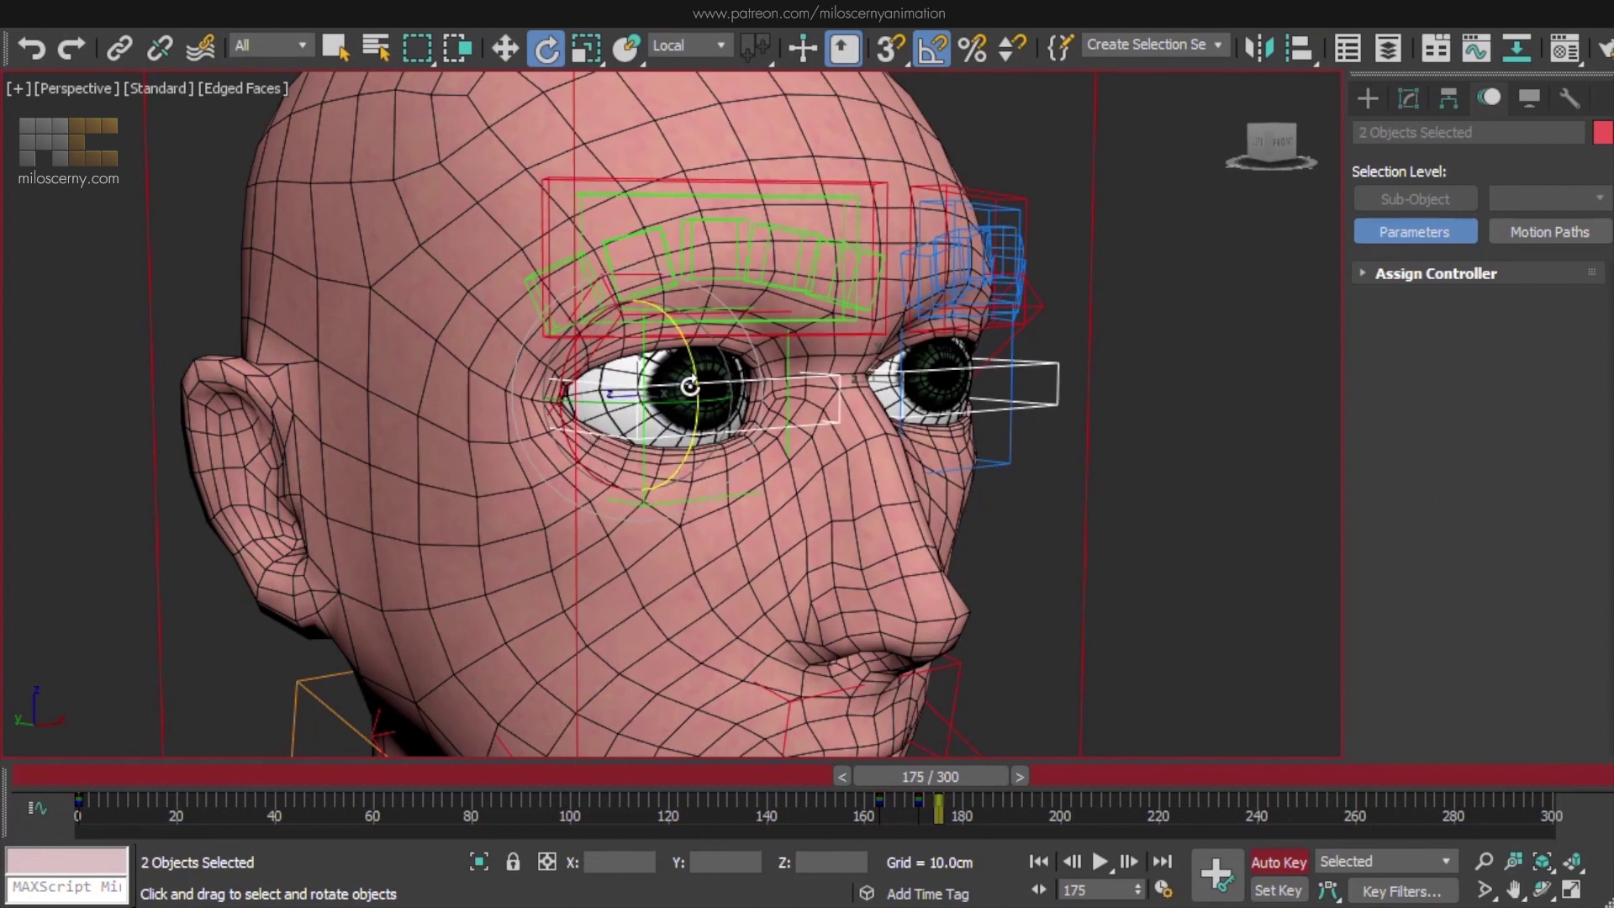
Copy the lower eyelids' frame 171 key to frame 179
{"action": "key", "text": "period"}
{"action": "key", "text": "period"}
{"action": "key", "text": "period"}
{"action": "key", "text": "period"}
{"action": "left_click_drag", "start_coordinate": [918, 817], "coordinate": [958, 822], "text": "shift"}
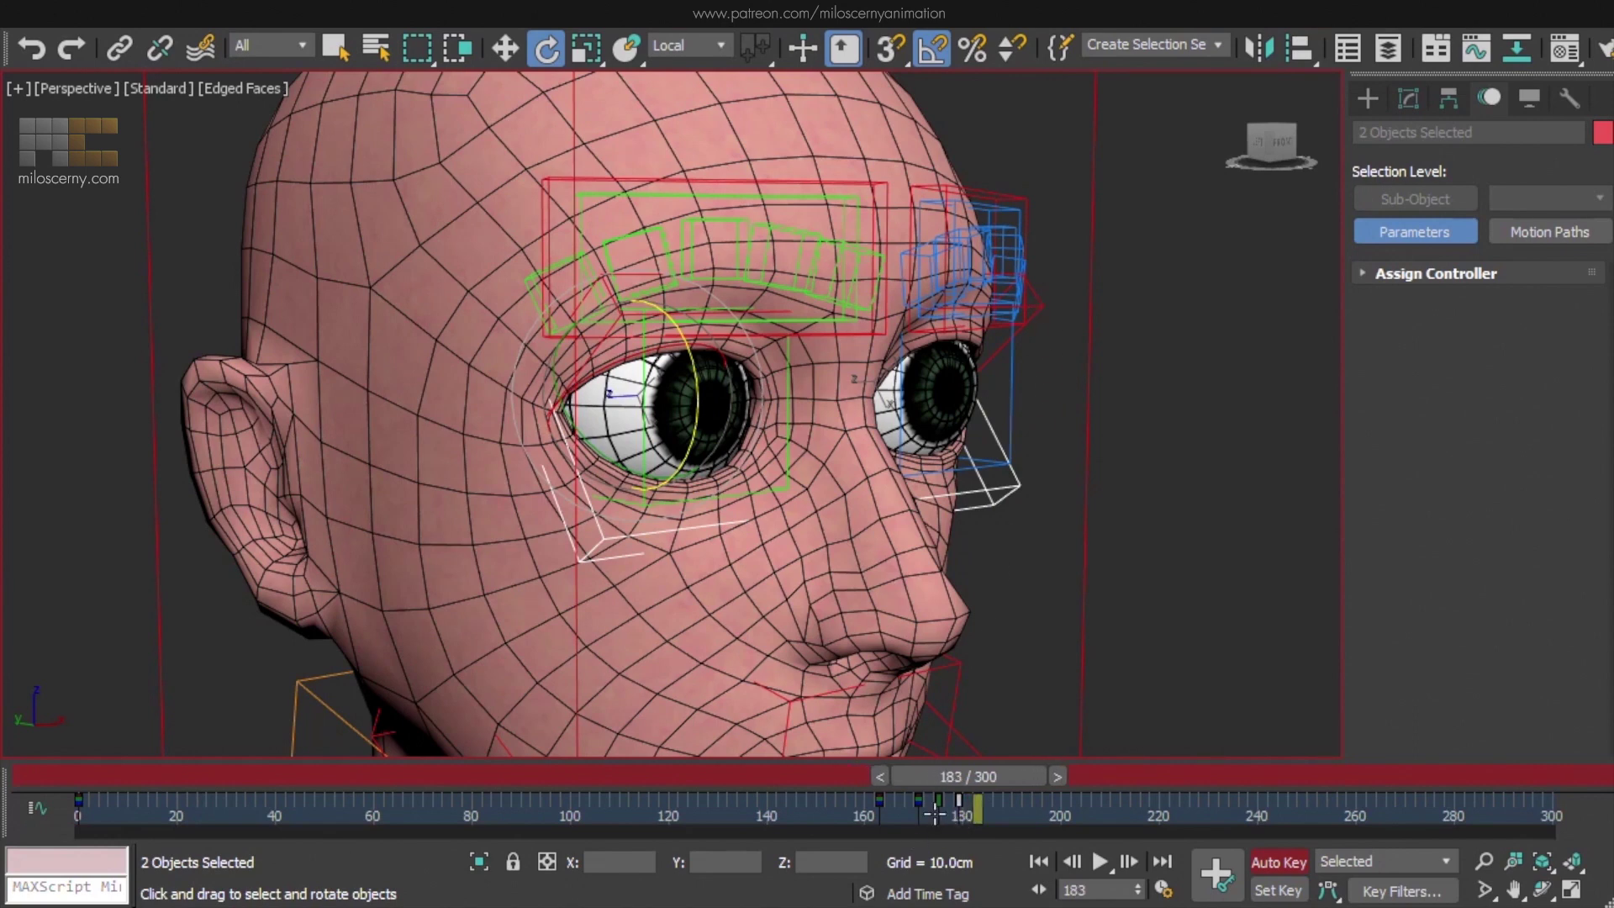
Key the upper and lower eyelids closed together at frame 183 by copying their earlier closed-pose keys
{"action": "mouse_move", "coordinate": [935, 814]}
{"action": "left_mouse_down", "text": "shift"}
{"action": "mouse_move", "coordinate": [978, 824]}
{"action": "mouse_move", "coordinate": [957, 812]}
{"action": "left_mouse_up", "text": "shift"}
{"action": "left_click", "coordinate": [1034, 308]}
{"action": "left_click", "coordinate": [605, 335], "text": "ctrl"}
{"action": "left_click", "coordinate": [900, 812]}
{"action": "left_click", "coordinate": [920, 814]}
{"action": "key", "text": "comma"}
{"action": "key", "text": "comma"}
{"action": "key", "text": "comma"}
{"action": "key", "text": "period"}
{"action": "key", "text": "period"}
{"action": "key", "text": "period"}
{"action": "key", "text": "period"}
{"action": "key", "text": "period"}
{"action": "key", "text": "period"}
{"action": "key", "text": "period"}
{"action": "key", "text": "period"}
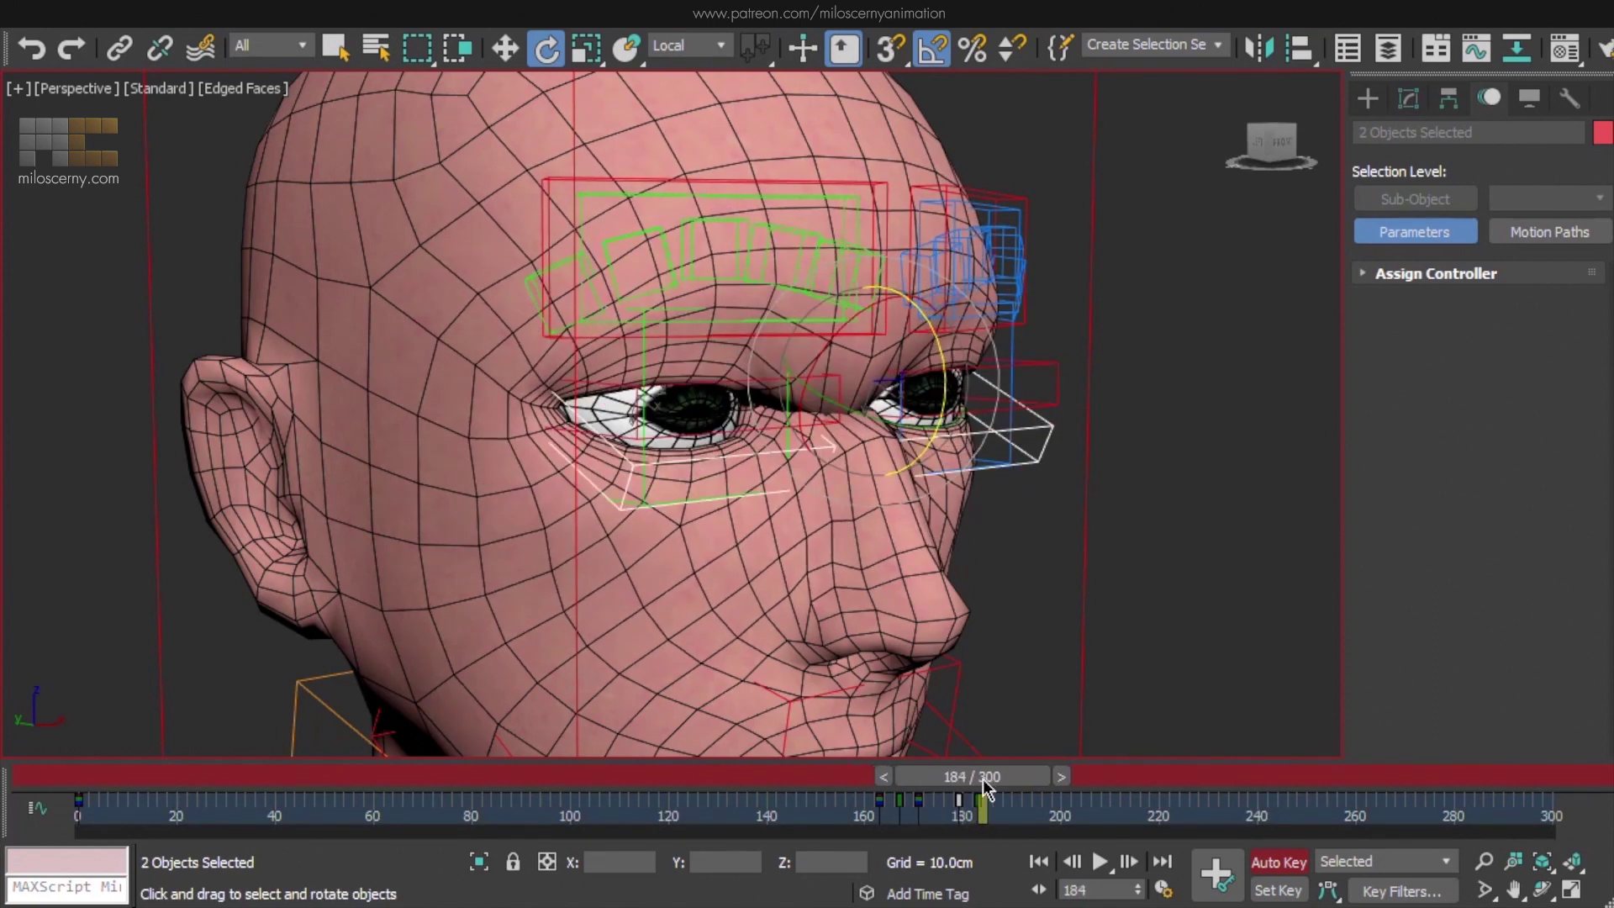
Select all four eyelid controls and copy their frame 179 open-pose key to frame 187
{"action": "left_click", "coordinate": [1042, 364], "text": "ctrl"}
{"action": "left_click", "coordinate": [672, 380], "text": "ctrl"}
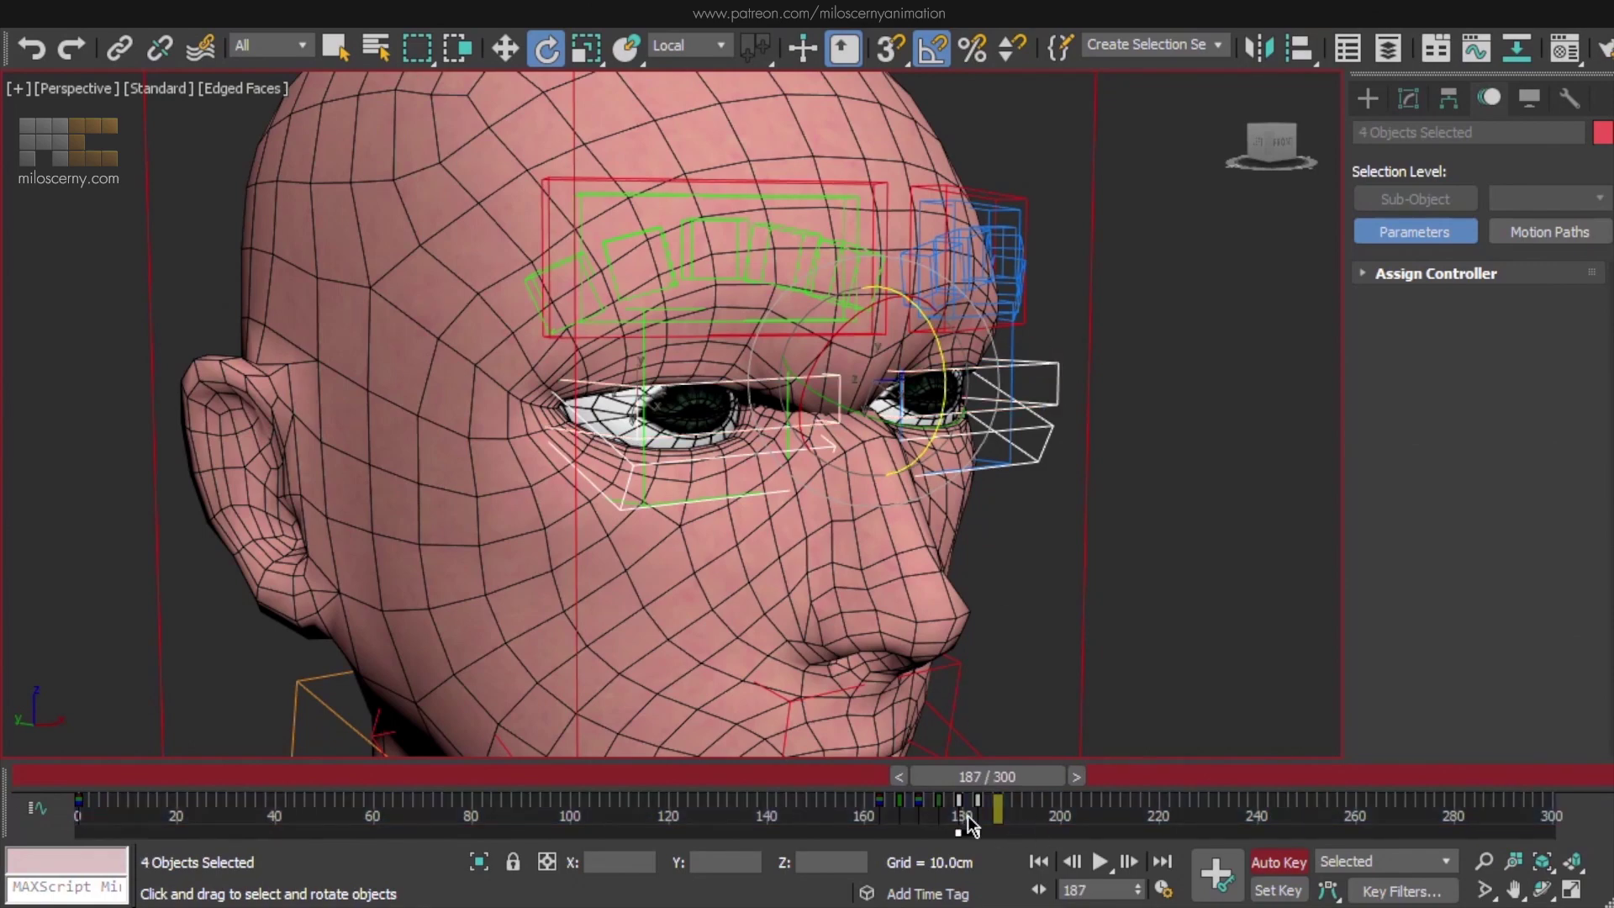
{"action": "left_click", "coordinate": [959, 817]}
{"action": "left_click_drag", "start_coordinate": [960, 818], "coordinate": [1026, 799], "text": "shift"}
{"action": "key", "text": "e"}
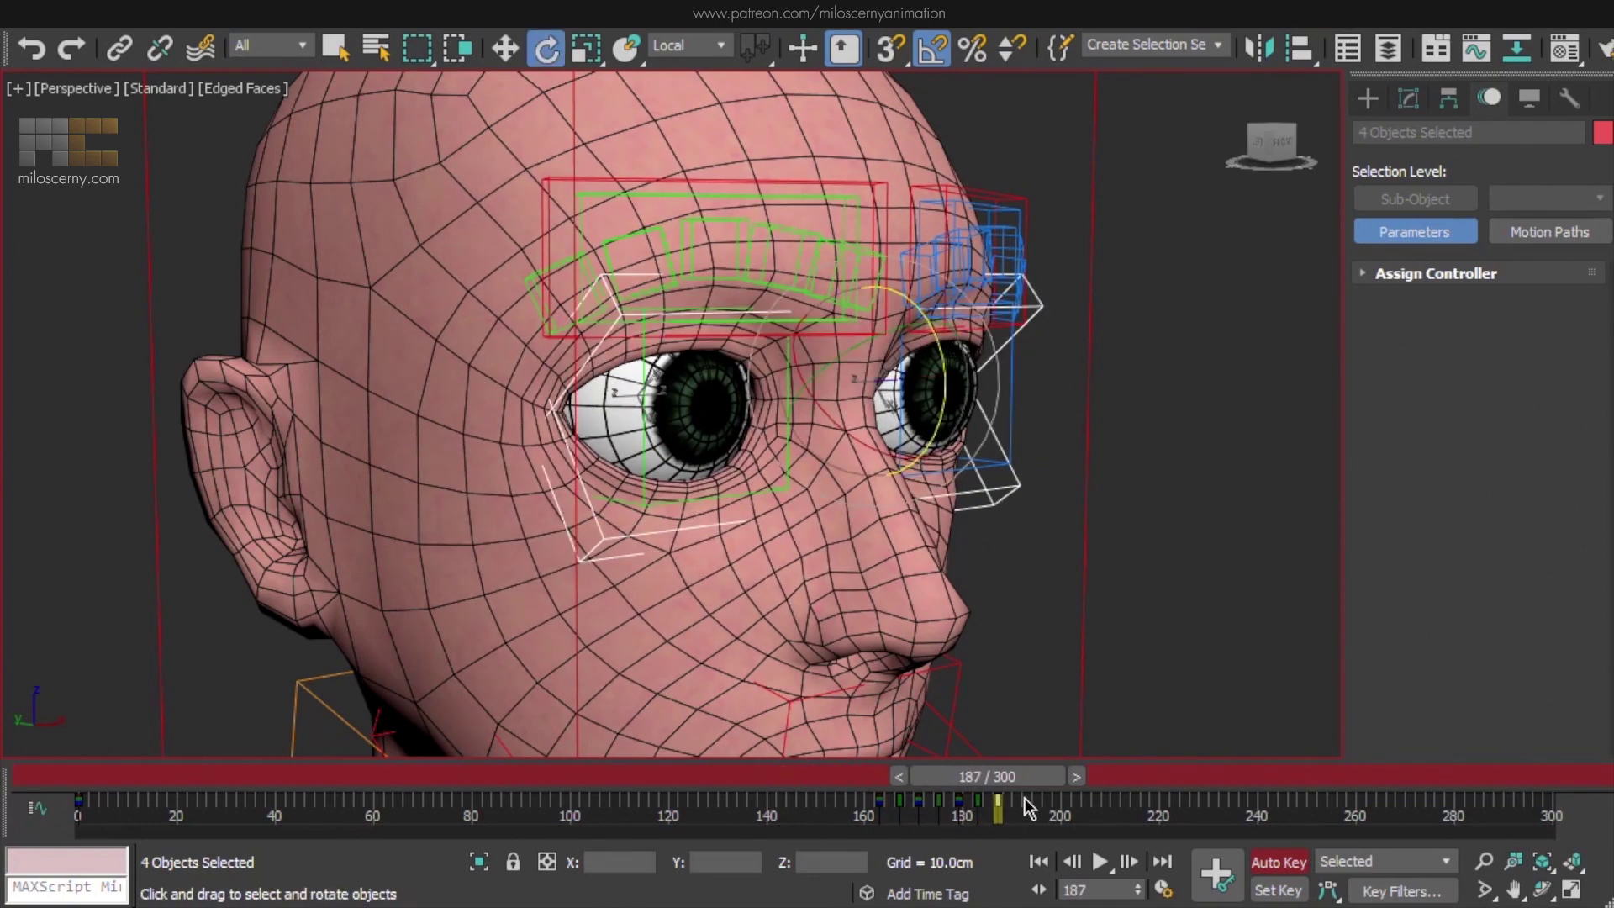
Select all eyebrow controls on both sides without the head or body mesh, and key them at frame 187
{"action": "left_click", "coordinate": [774, 222]}
{"action": "left_click", "coordinate": [873, 177], "text": "ctrl"}
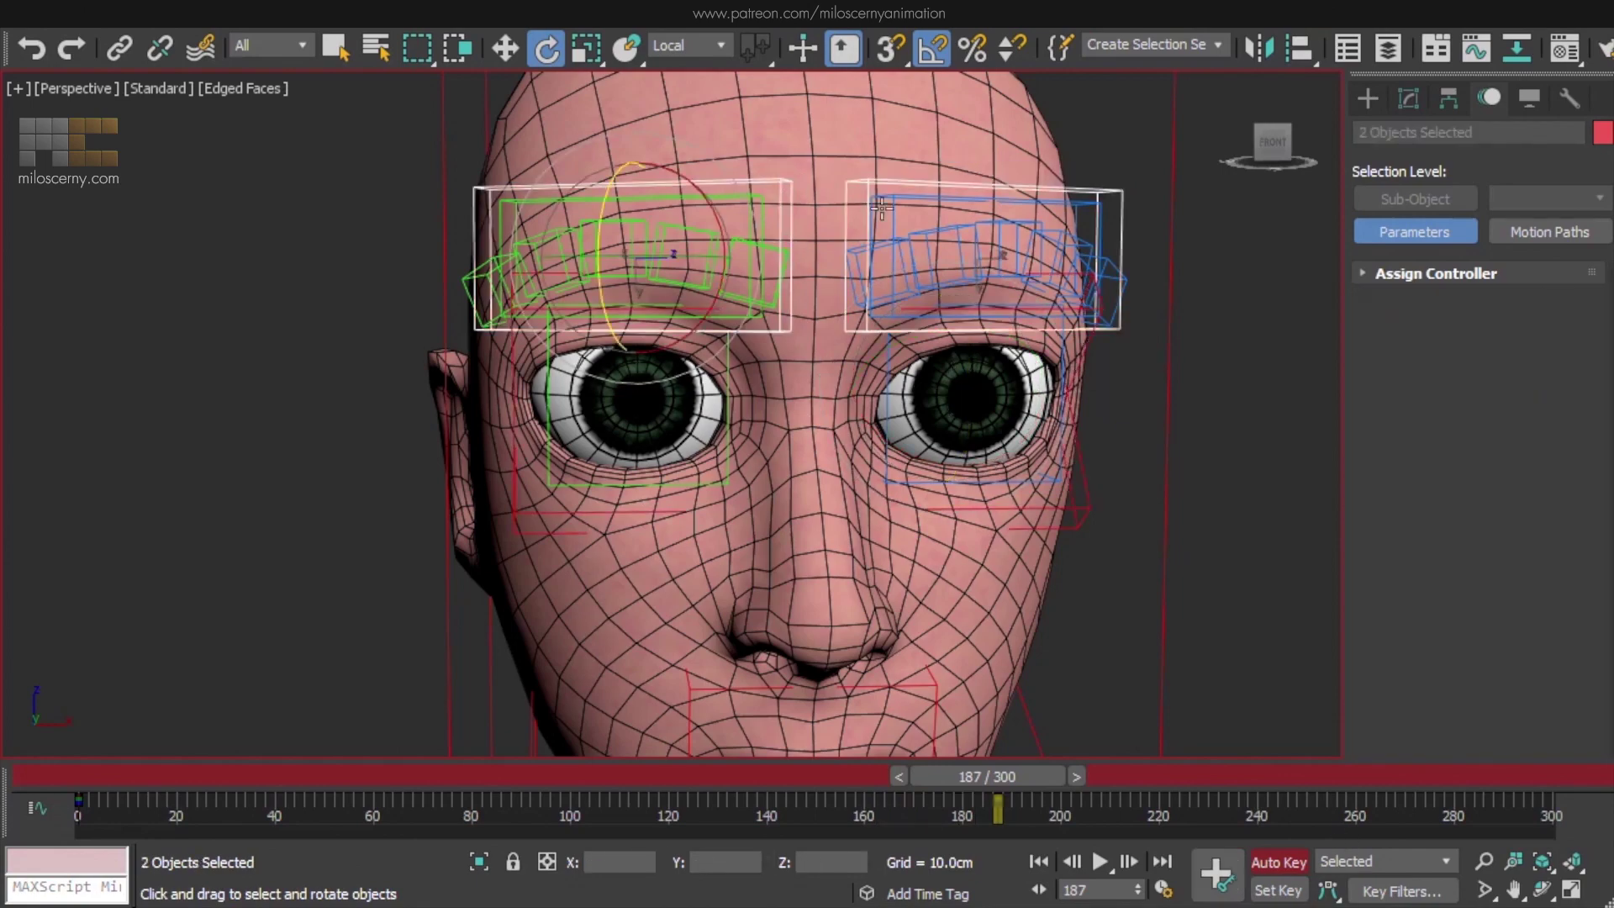
{"action": "middle_click_drag", "start_coordinate": [926, 222], "coordinate": [945, 222], "text": "alt"}
{"action": "left_click_drag", "start_coordinate": [488, 244], "coordinate": [478, 257]}
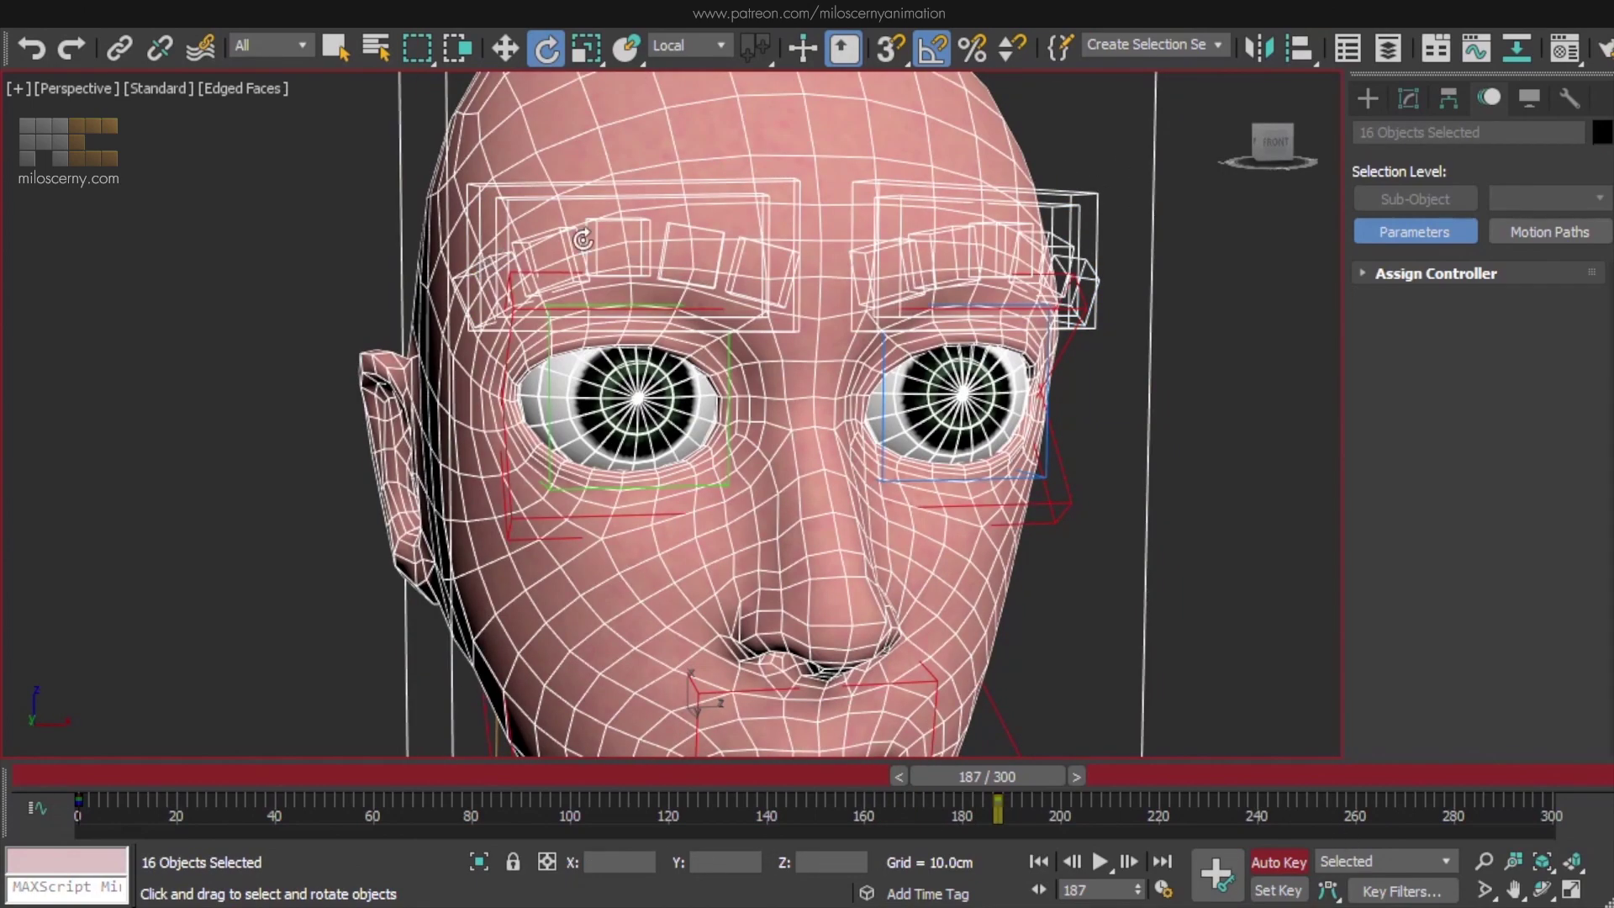
{"action": "left_click", "coordinate": [844, 87], "text": "alt"}
{"action": "left_click", "coordinate": [450, 195], "text": "alt"}
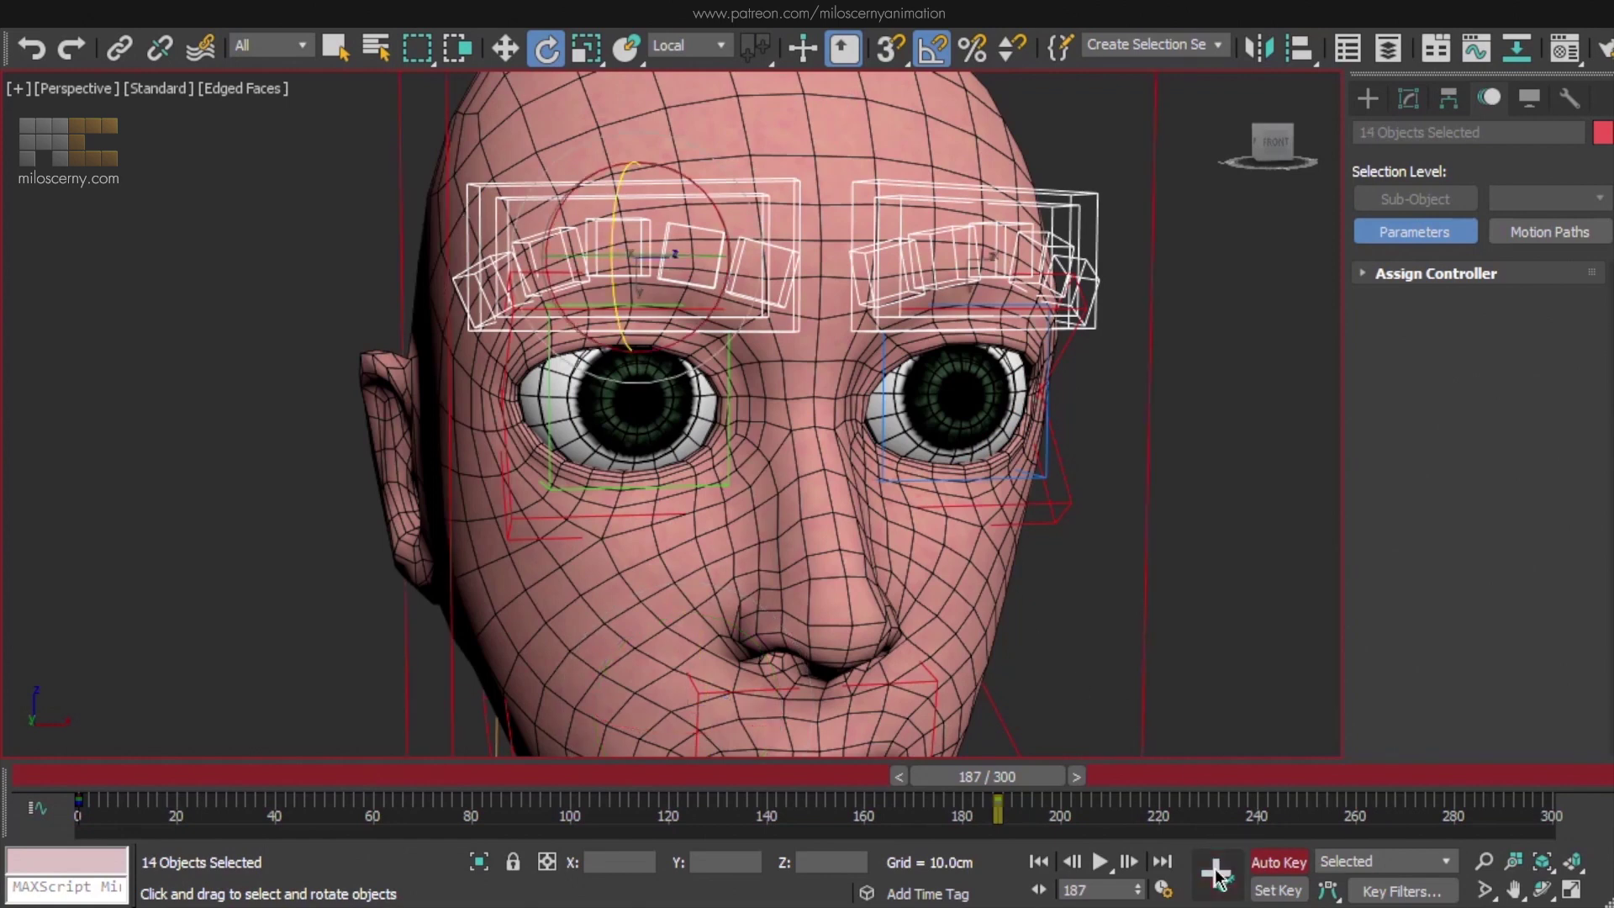
{"action": "key", "text": "w"}
Select the five small right eyebrow controls and move them down toward the eye at frame 191
{"action": "left_click", "coordinate": [749, 241]}
{"action": "left_click", "coordinate": [714, 229], "text": "ctrl"}
{"action": "left_click", "coordinate": [639, 225], "text": "ctrl"}
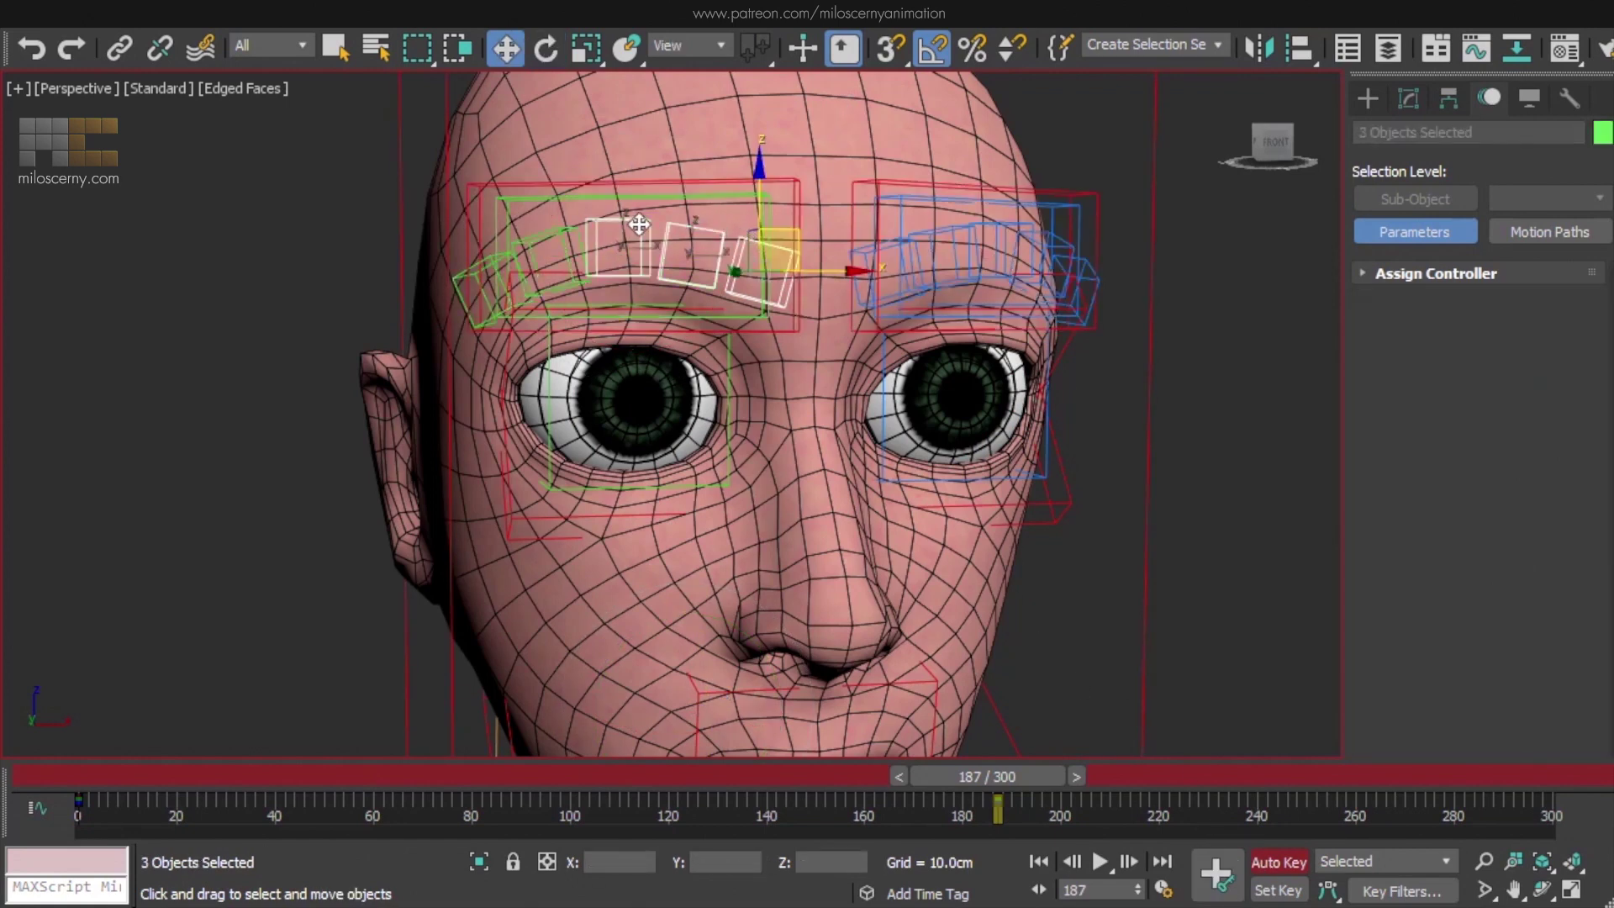
{"action": "left_click", "coordinate": [500, 259], "text": "ctrl"}
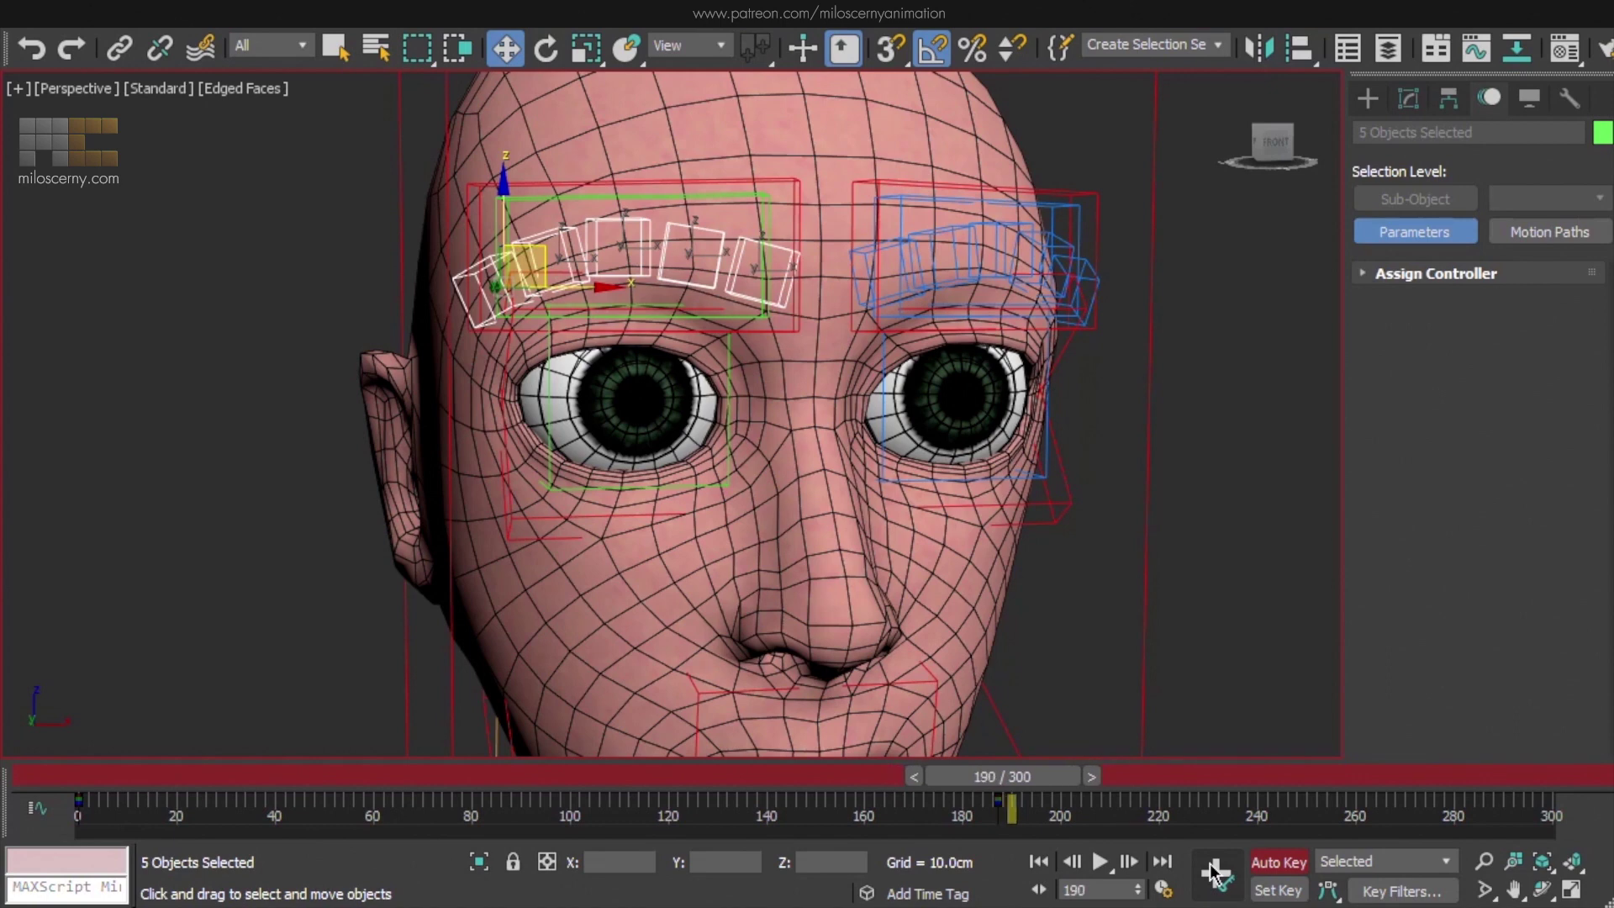
{"action": "key", "text": "period"}
{"action": "left_click_drag", "start_coordinate": [552, 172], "coordinate": [539, 252]}
Shift the five right eyebrow controls outward at frame 195 and inward at frame 199
{"action": "key", "text": "period"}
{"action": "left_click_drag", "start_coordinate": [684, 331], "coordinate": [609, 328]}
{"action": "key", "text": "period"}
{"action": "key", "text": "period"}
{"action": "left_click_drag", "start_coordinate": [735, 351], "coordinate": [834, 356]}
{"action": "key", "text": "period"}
{"action": "key", "text": "period"}
{"action": "key", "text": "period"}
{"action": "key", "text": "period"}
Raise the five right eyebrow controls from their rest pose at frame 203 and copy their frame 187 key to frame 207
{"action": "left_click_drag", "start_coordinate": [1002, 820], "coordinate": [1076, 819], "text": "shift"}
{"action": "left_click_drag", "start_coordinate": [695, 161], "coordinate": [698, 79]}
{"action": "key", "text": "period"}
{"action": "key", "text": "period"}
{"action": "key", "text": "period"}
{"action": "key", "text": "period"}
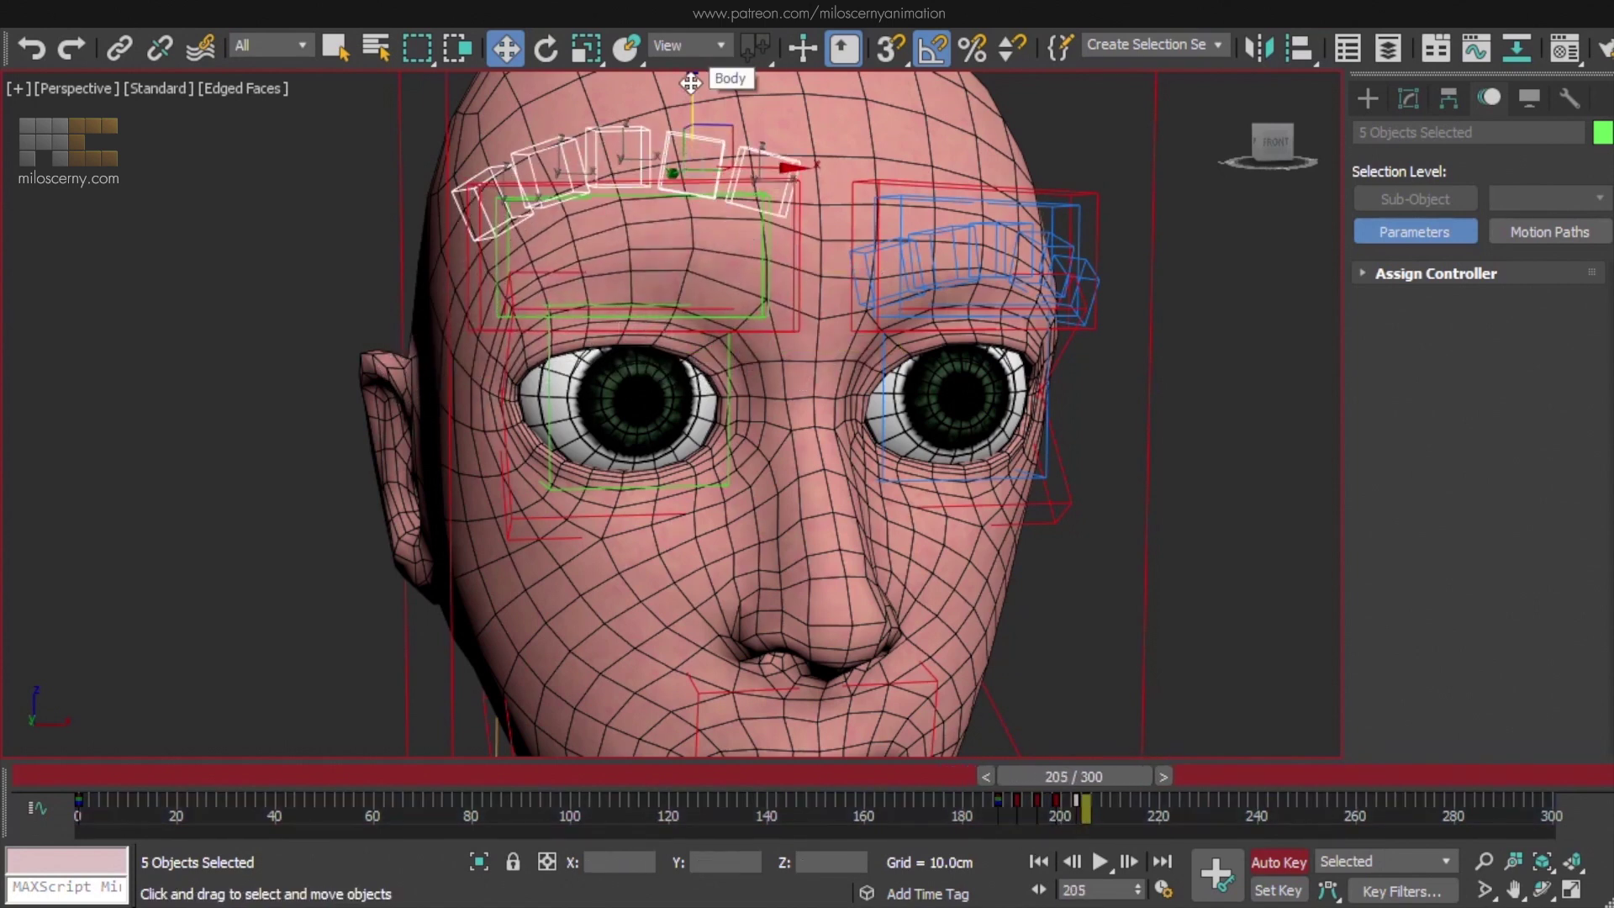
{"action": "left_click_drag", "start_coordinate": [995, 805], "coordinate": [1120, 783], "text": "shift"}
{"action": "key", "text": "w"}
Leave CooperRig_EyeBrow_R1's keys in place and move all of CooperRig_EyeBrow_R2's keys 20 frames later, to frames 207–227
{"action": "left_click", "coordinate": [745, 286]}
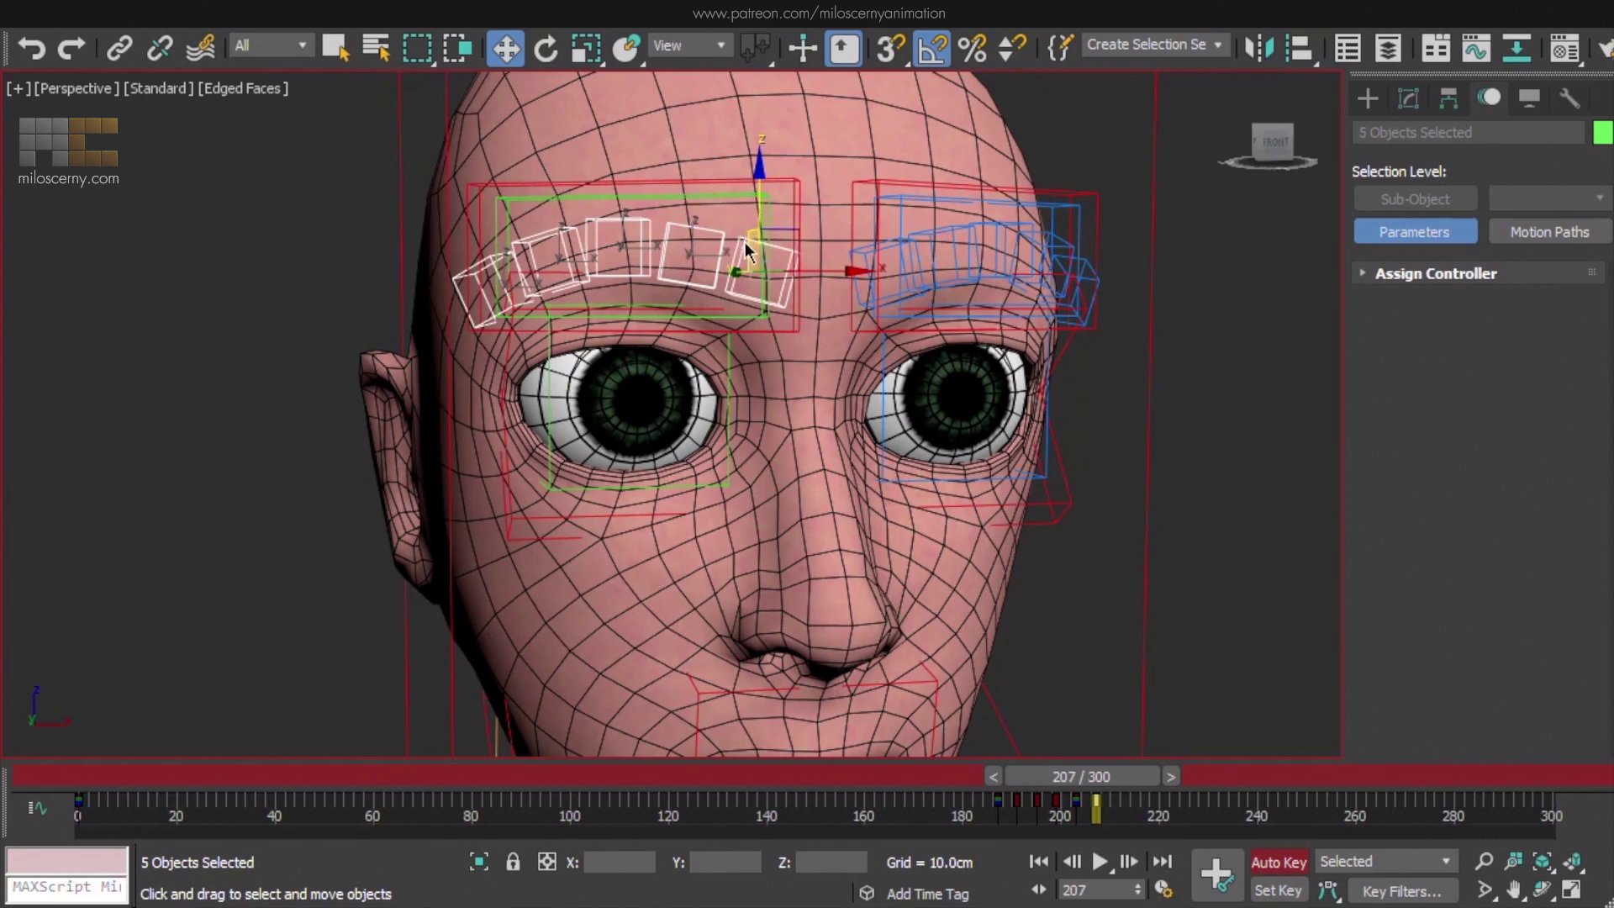
{"action": "left_click", "coordinate": [718, 215]}
{"action": "left_click", "coordinate": [741, 244]}
{"action": "left_click_drag", "start_coordinate": [1114, 809], "coordinate": [985, 819]}
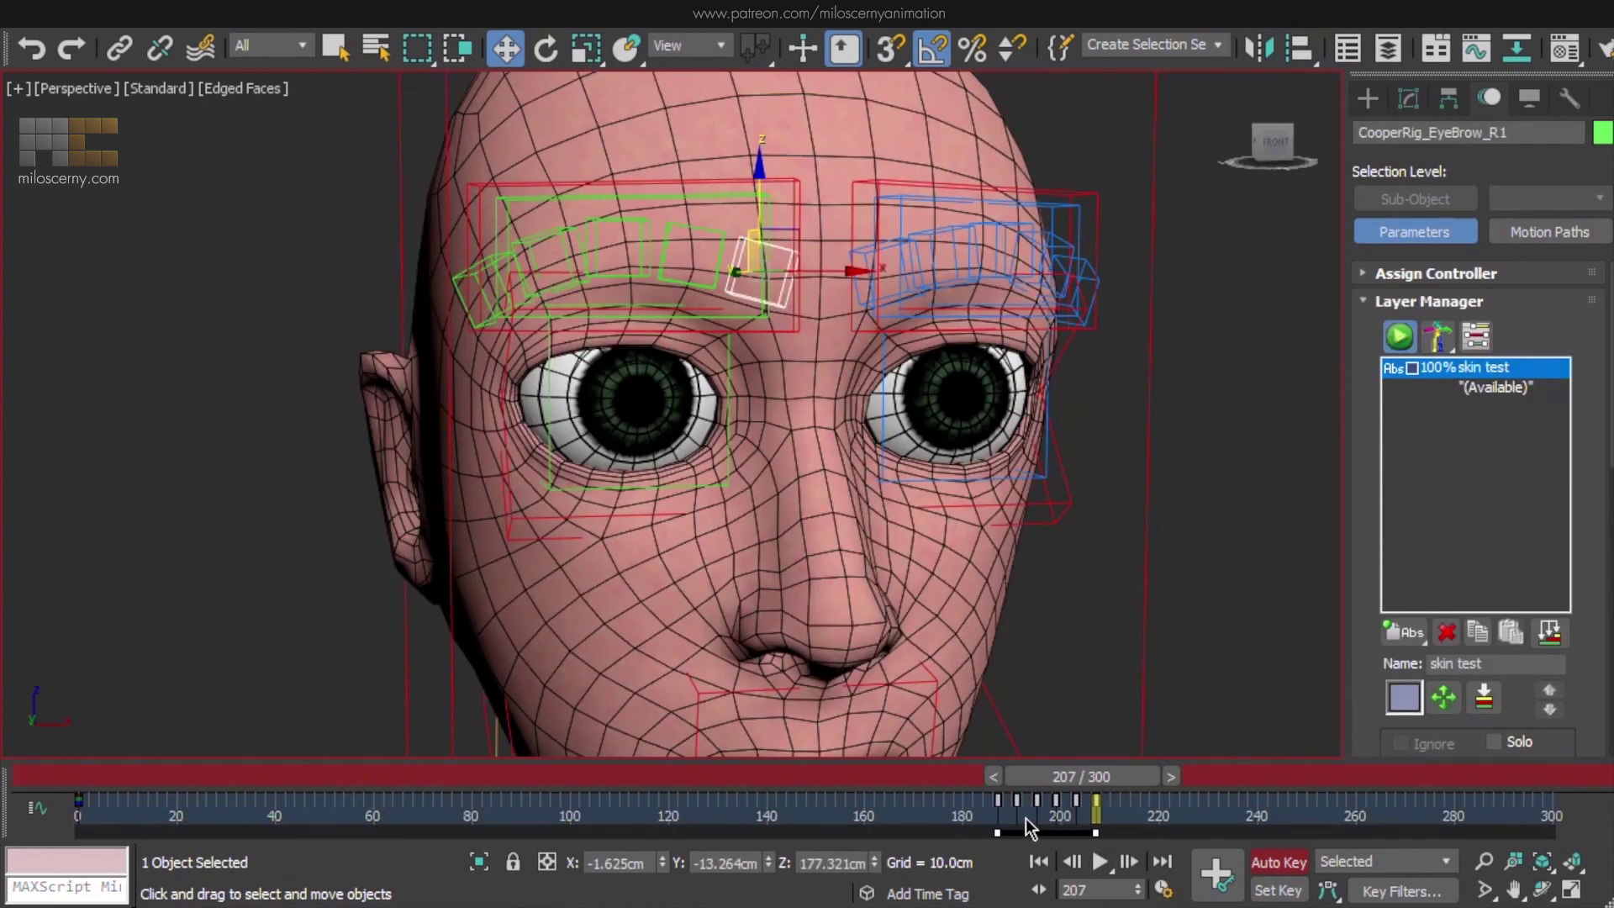
{"action": "mouse_move", "coordinate": [1101, 778]}
{"action": "left_mouse_down"}
{"action": "mouse_move", "coordinate": [1063, 787]}
{"action": "mouse_move", "coordinate": [1102, 785]}
{"action": "left_mouse_up"}
{"action": "key", "text": "w"}
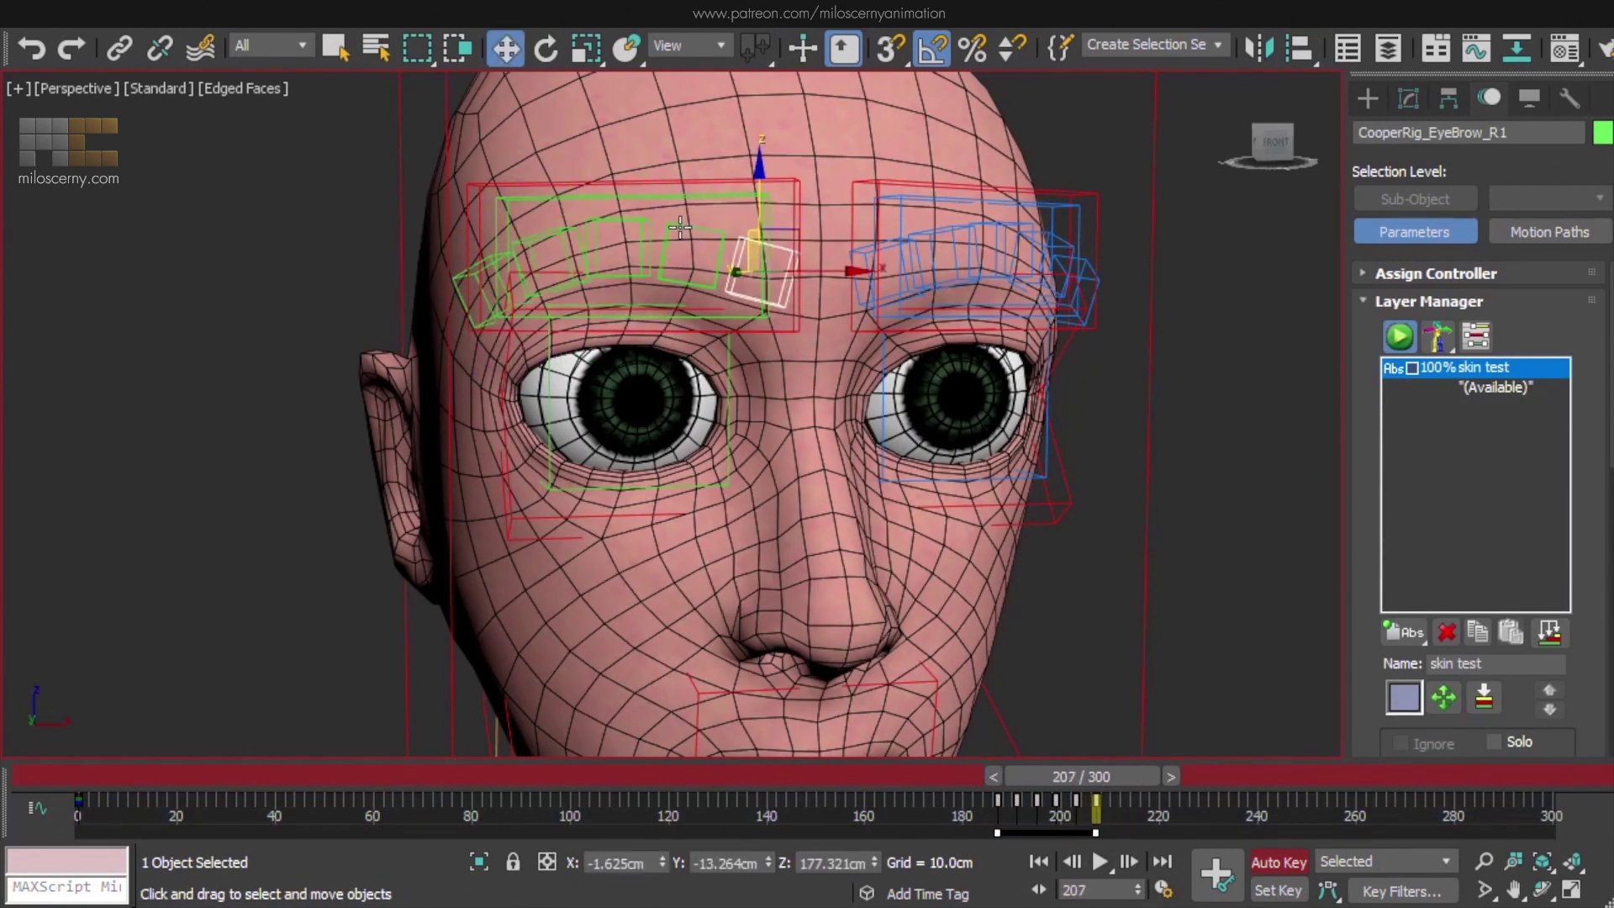
{"action": "left_click", "coordinate": [679, 227]}
{"action": "left_click_drag", "start_coordinate": [1039, 839], "coordinate": [1137, 843]}
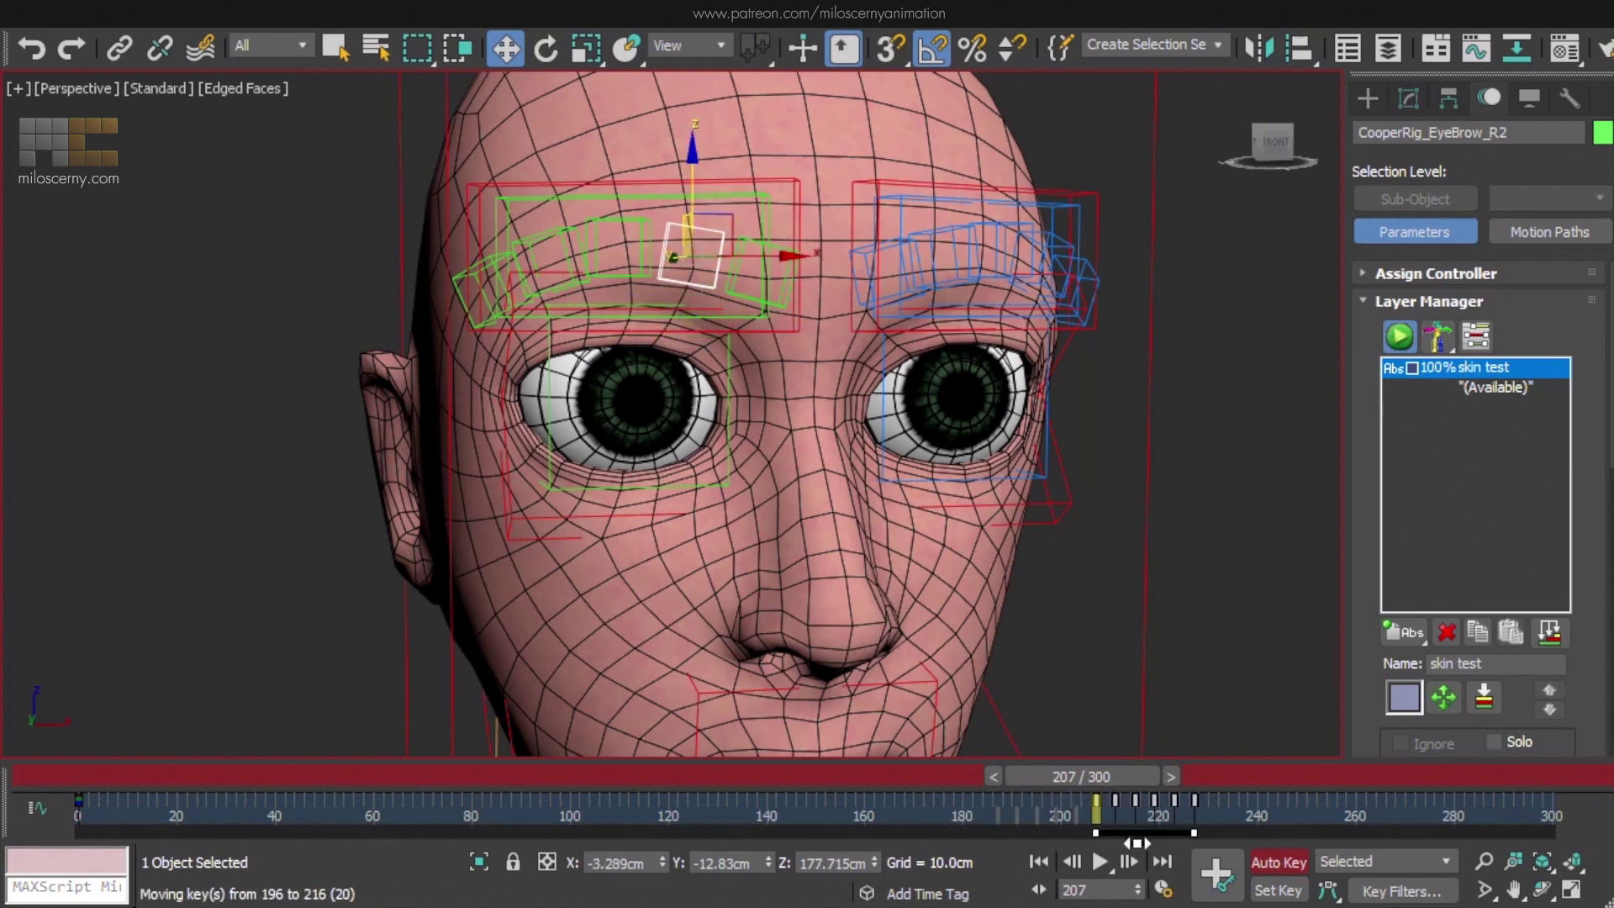
{"action": "left_click_drag", "start_coordinate": [1118, 780], "coordinate": [1208, 803]}
Move the keys of CooperRig_EyeBrow_R3 to frames 227–247 and those of CooperRig_EyeBrow_R4 to frames 247–267
{"action": "left_click", "coordinate": [626, 222]}
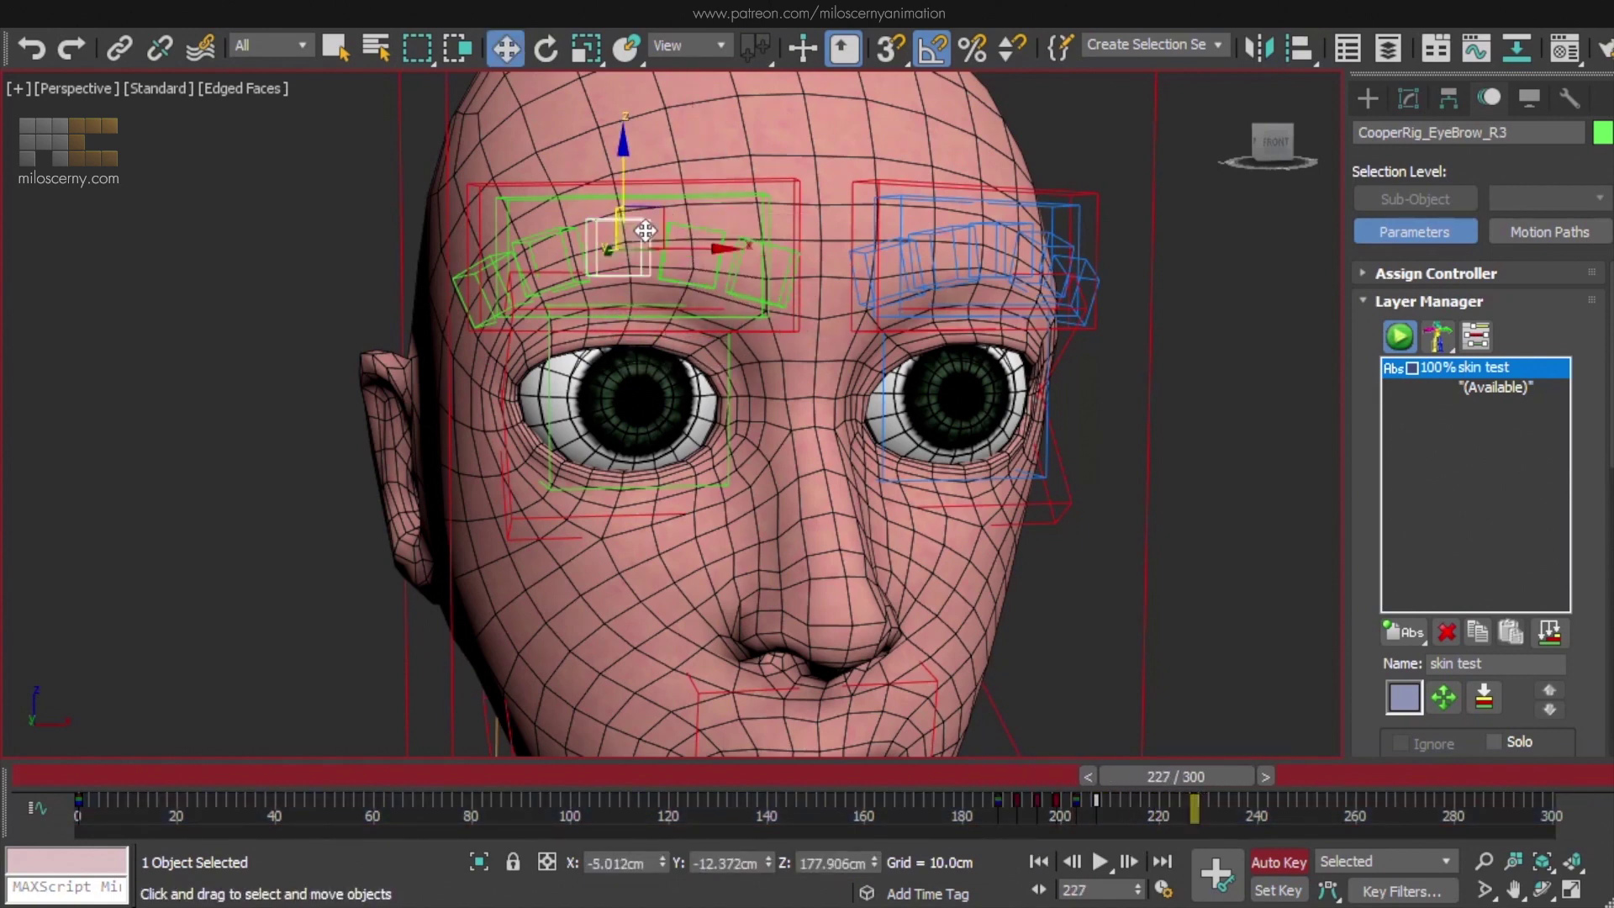
{"action": "left_click_drag", "start_coordinate": [1057, 800], "coordinate": [1308, 780]}
{"action": "left_click", "coordinate": [550, 253]}
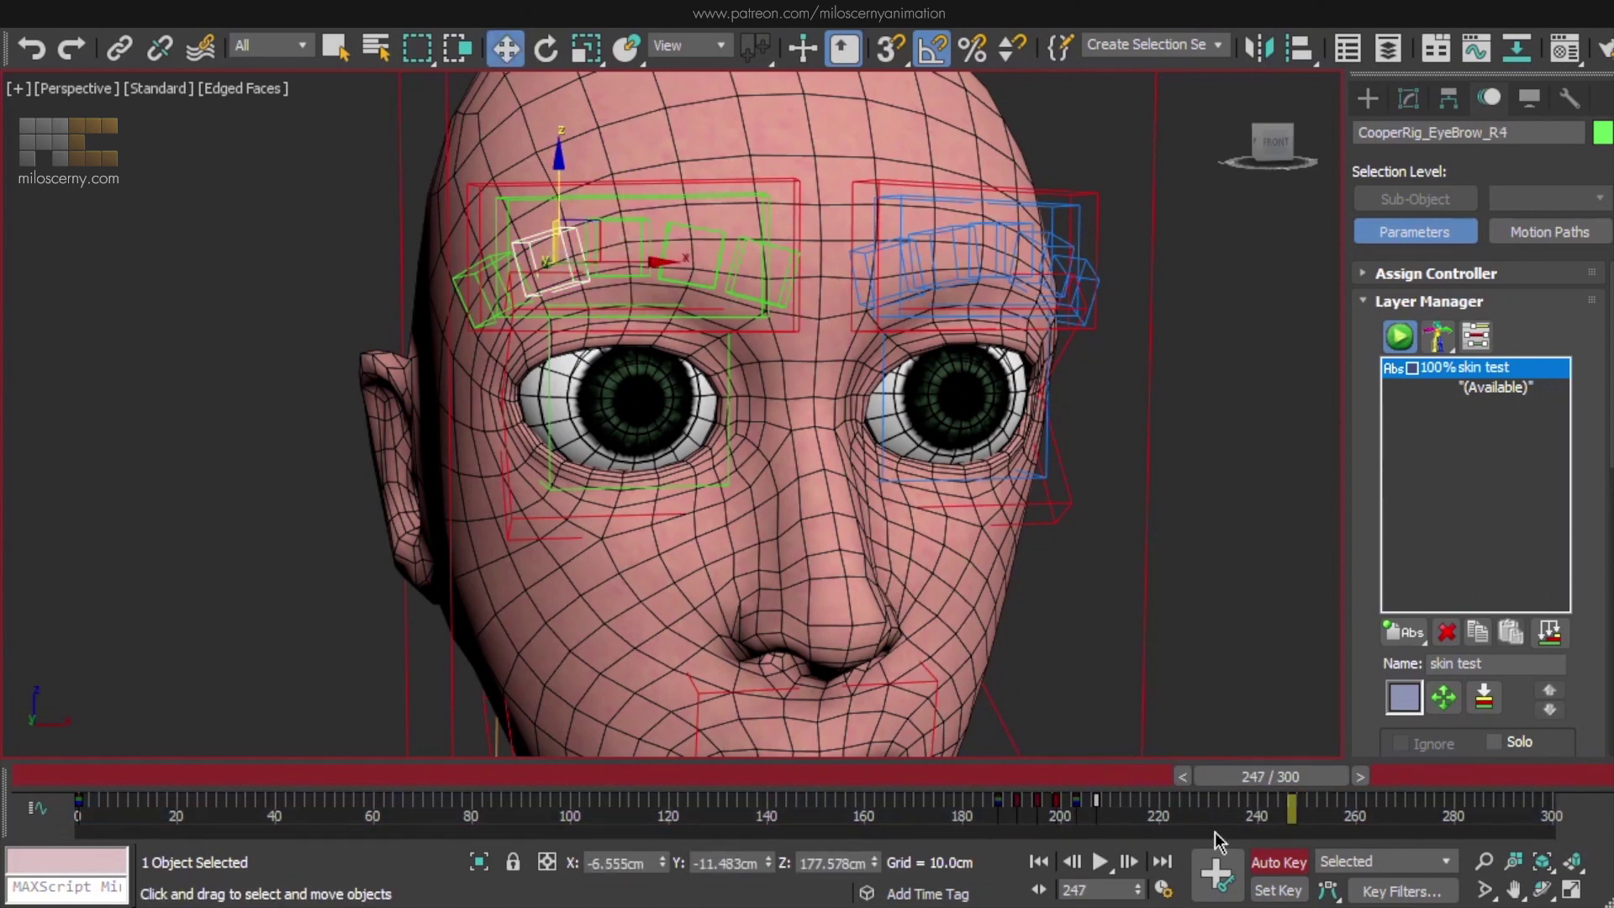
{"action": "left_click_drag", "start_coordinate": [1041, 800], "coordinate": [1345, 782]}
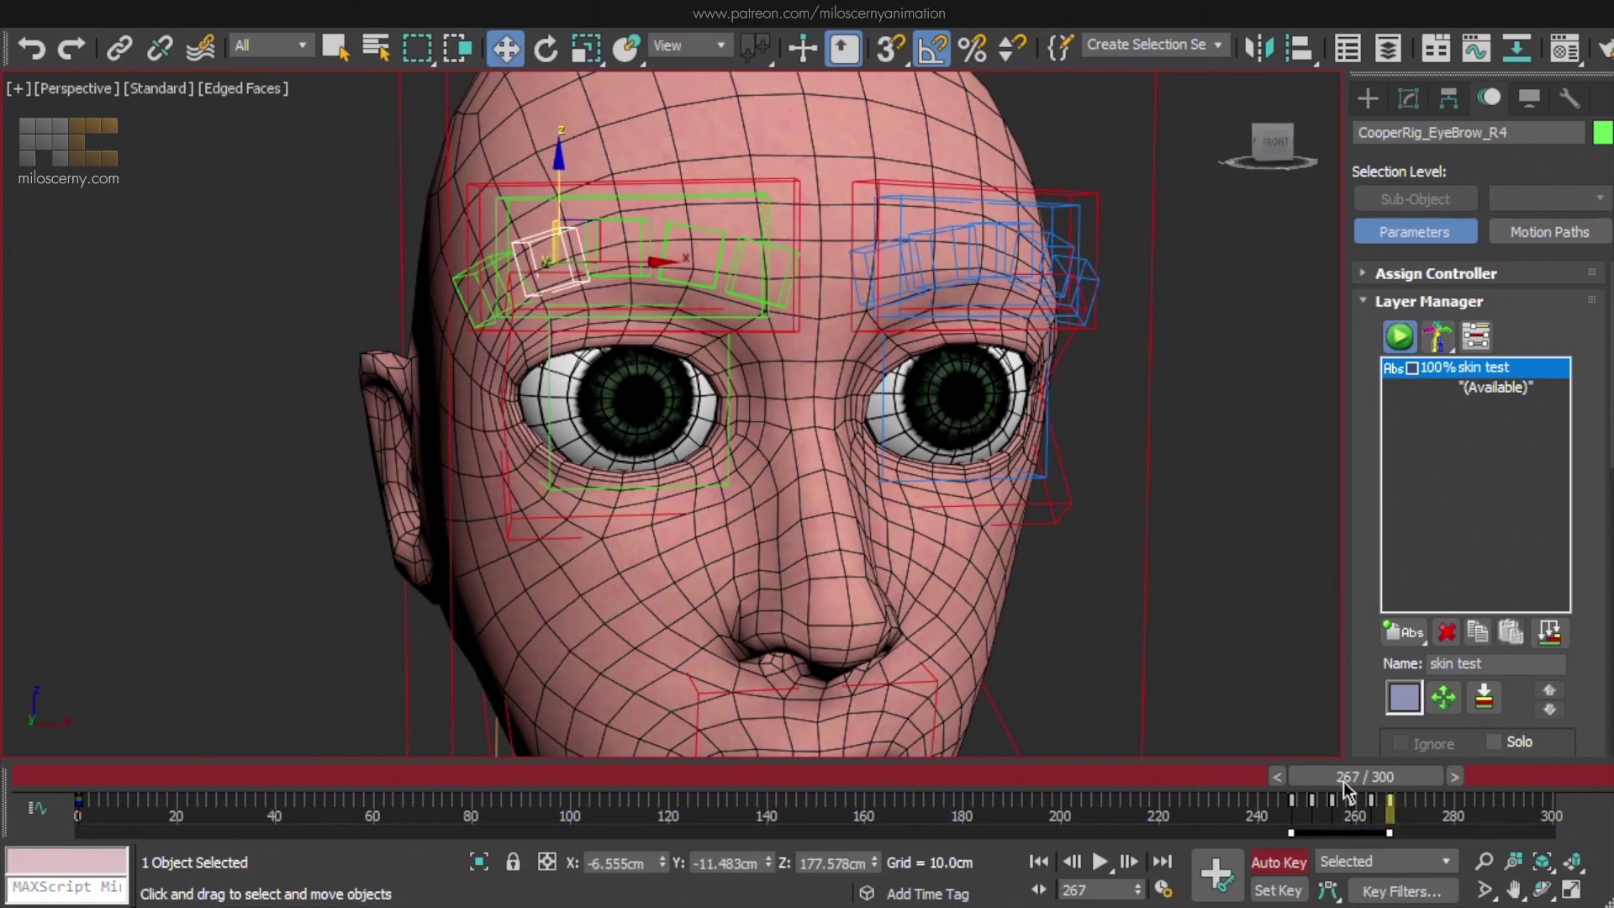
Move all keys of the outermost right eyebrow control, CooperRig_EyeBrow_R5, to frames 267–287
{"action": "left_click", "coordinate": [460, 268]}
{"action": "left_click_drag", "start_coordinate": [960, 818], "coordinate": [1103, 823]}
{"action": "left_click_drag", "start_coordinate": [1055, 818], "coordinate": [1448, 832]}
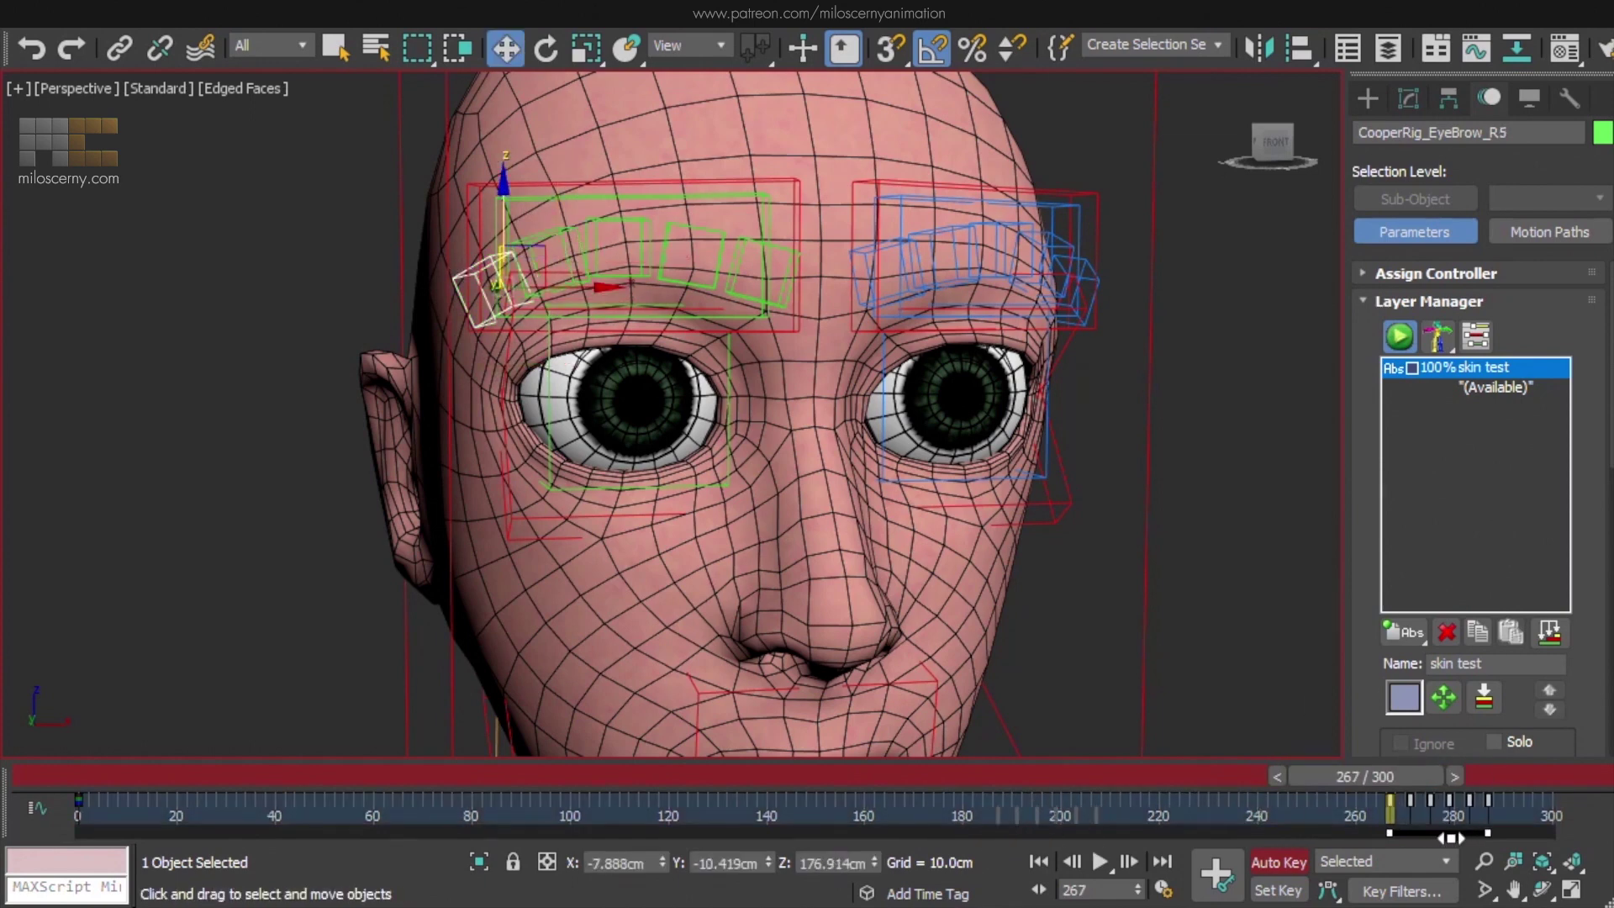
{"action": "left_click_drag", "start_coordinate": [1383, 779], "coordinate": [1488, 830]}
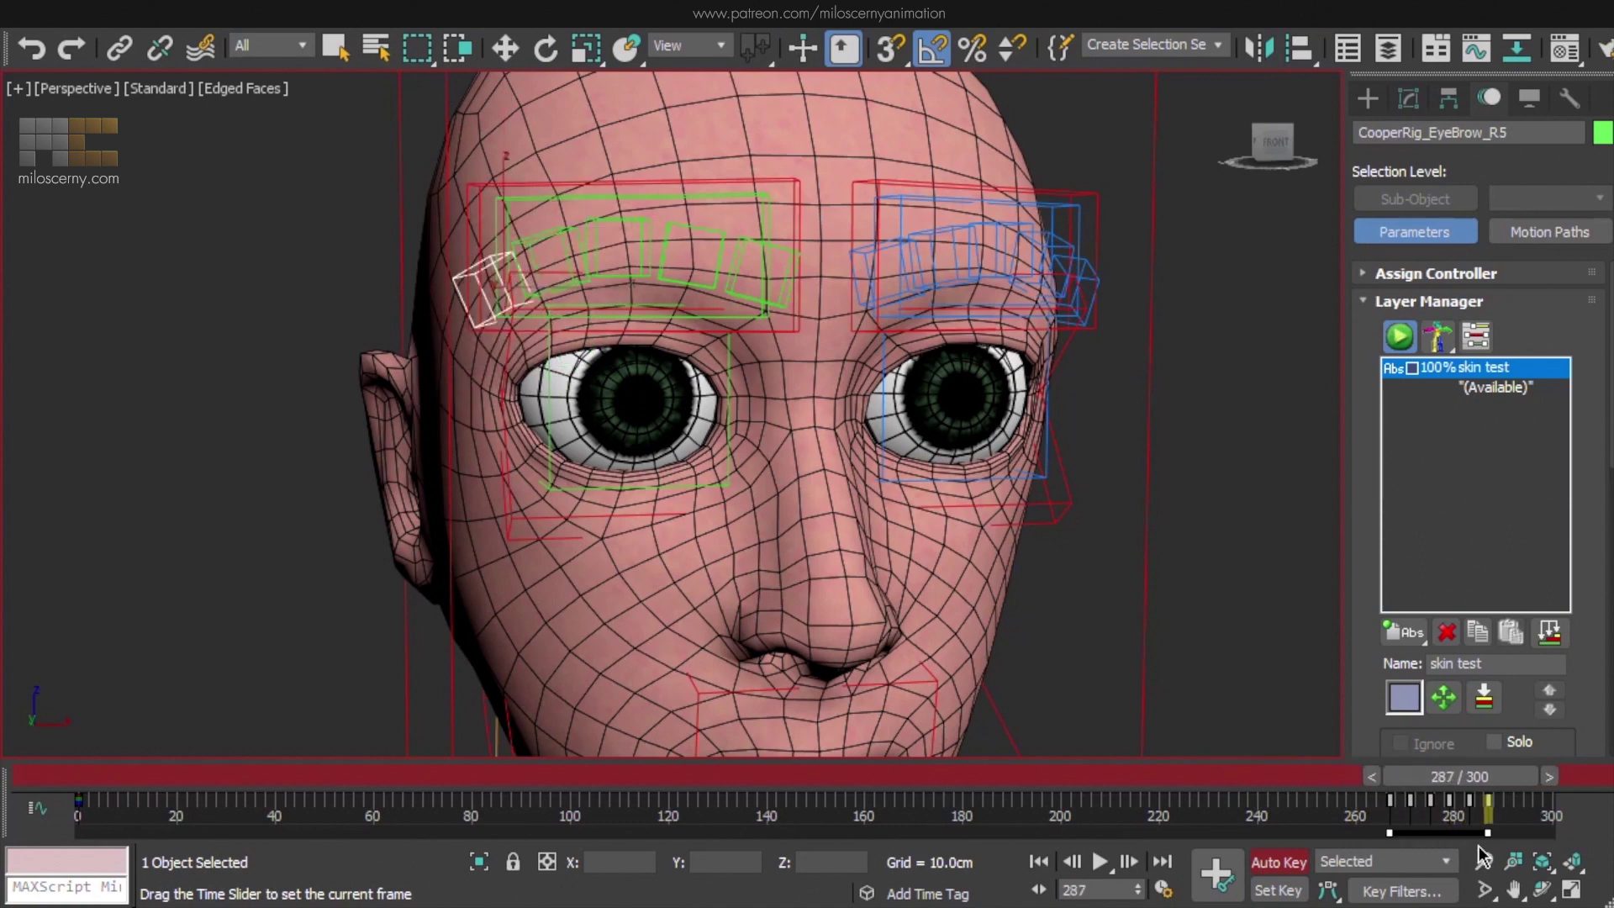
{"action": "key", "text": "w"}
Key the CooperRig_EyeBrow_R control at frame 287 and move it down over the eye at frame 290
{"action": "left_click", "coordinate": [714, 199]}
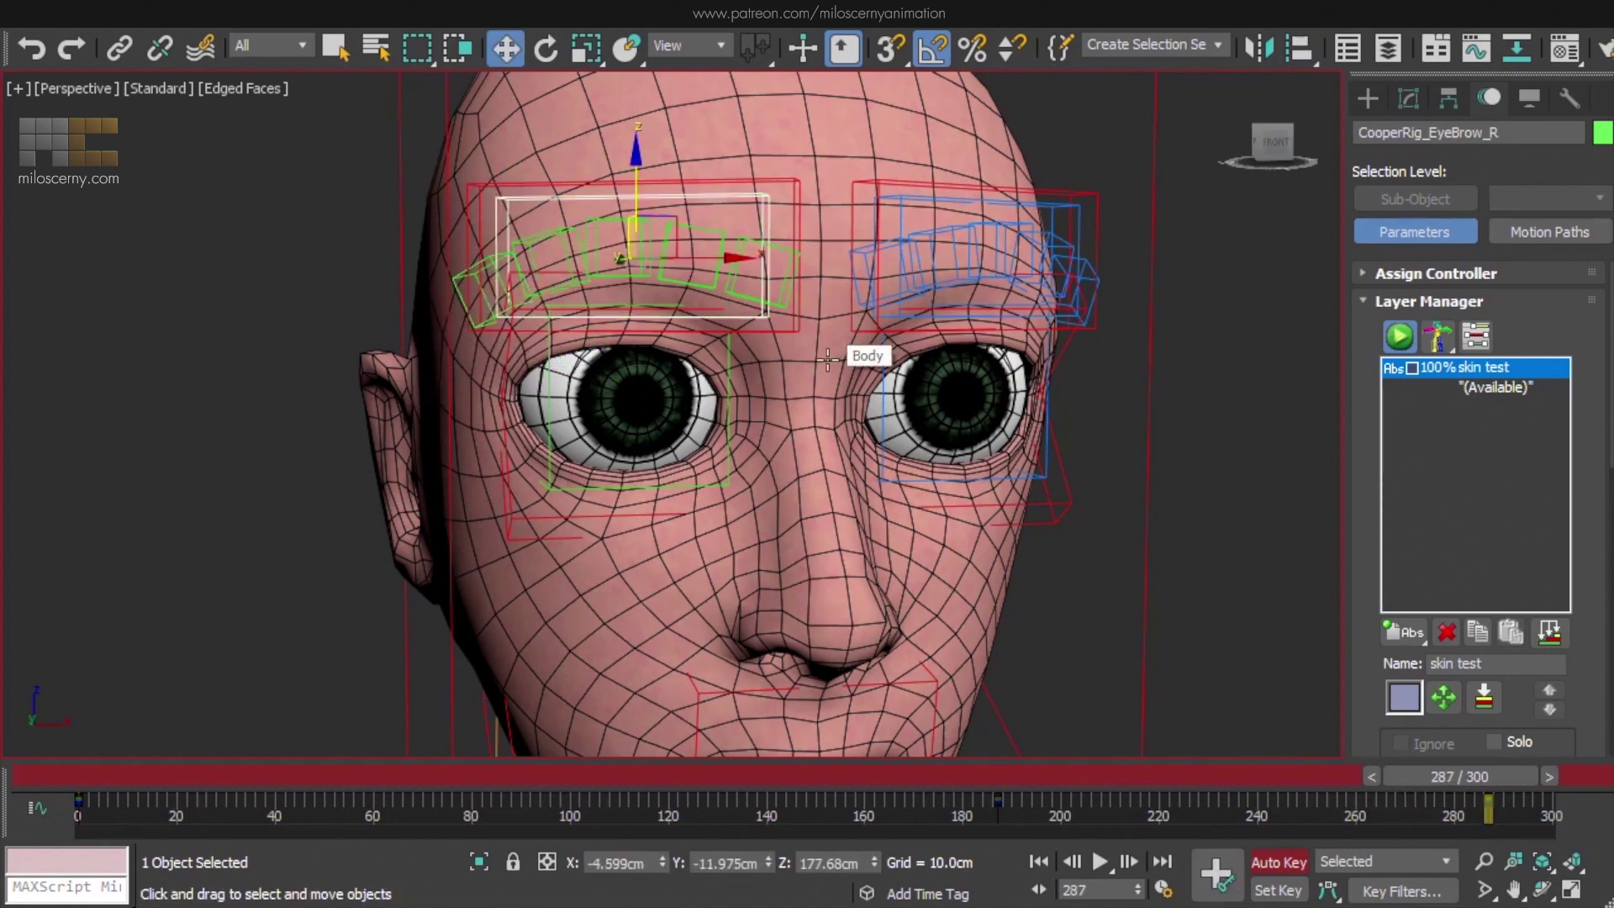
{"action": "key", "text": "period"}
{"action": "key", "text": "period"}
{"action": "key", "text": "period"}
{"action": "left_click_drag", "start_coordinate": [636, 172], "coordinate": [635, 239]}
{"action": "key", "text": "period"}
{"action": "key", "text": "period"}
{"action": "key", "text": "period"}
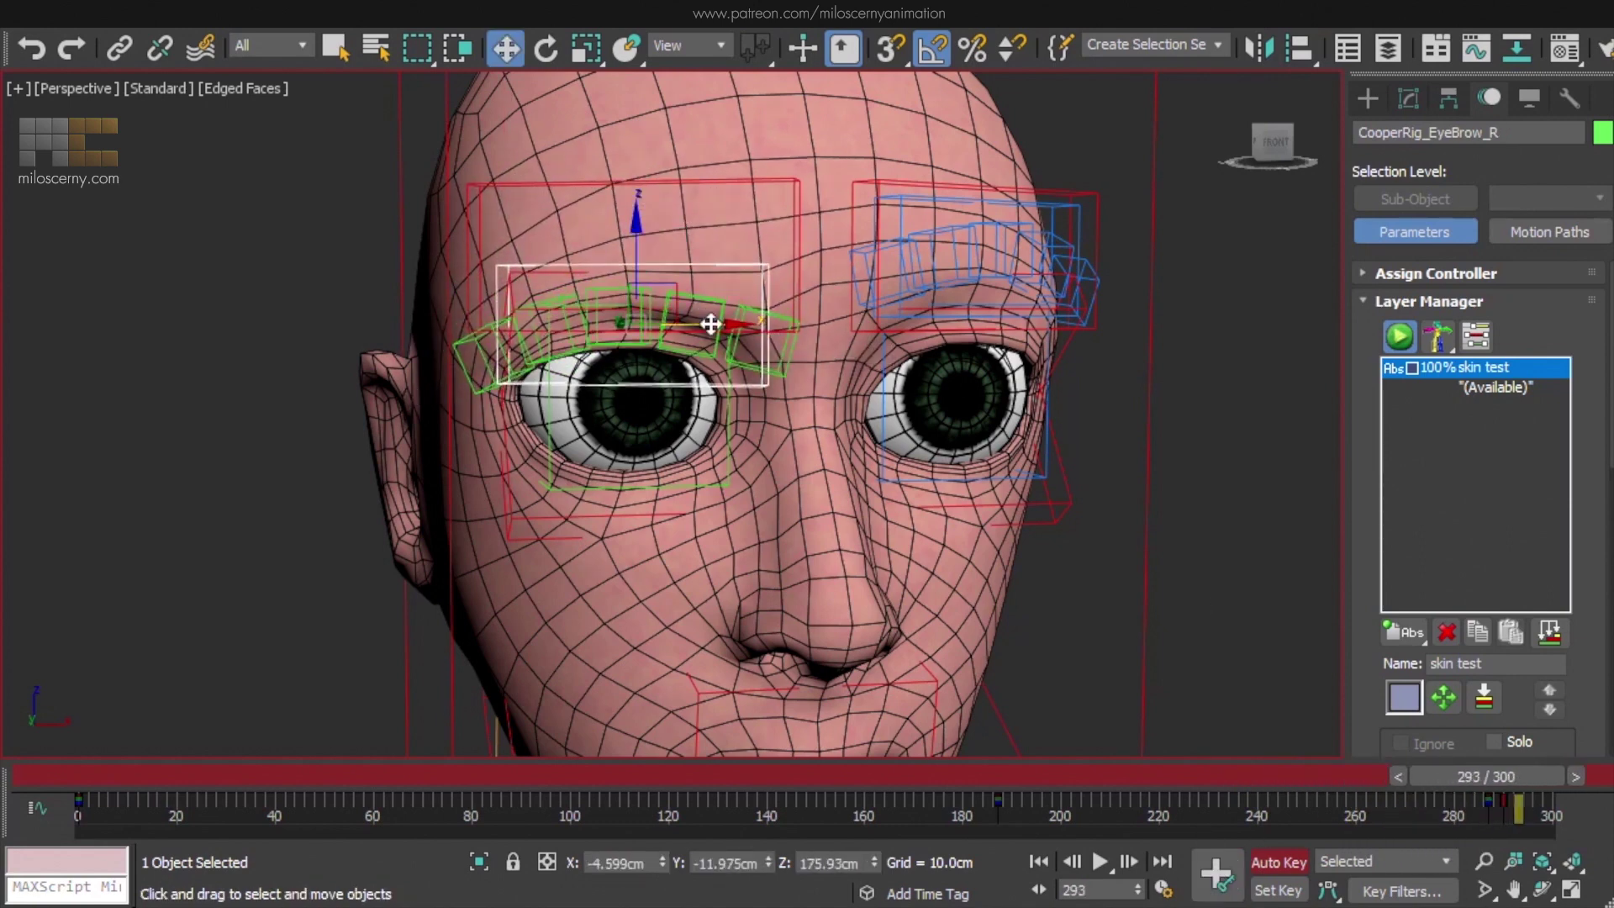
Key the lowered right eyebrow control shifted outward and inward, and raise it onto the forehead at frame 300
{"action": "left_click_drag", "start_coordinate": [713, 325], "coordinate": [651, 326]}
{"action": "key", "text": "period"}
{"action": "key", "text": "period"}
{"action": "key", "text": "period"}
{"action": "key", "text": "period"}
{"action": "key", "text": "period"}
{"action": "key", "text": "period"}
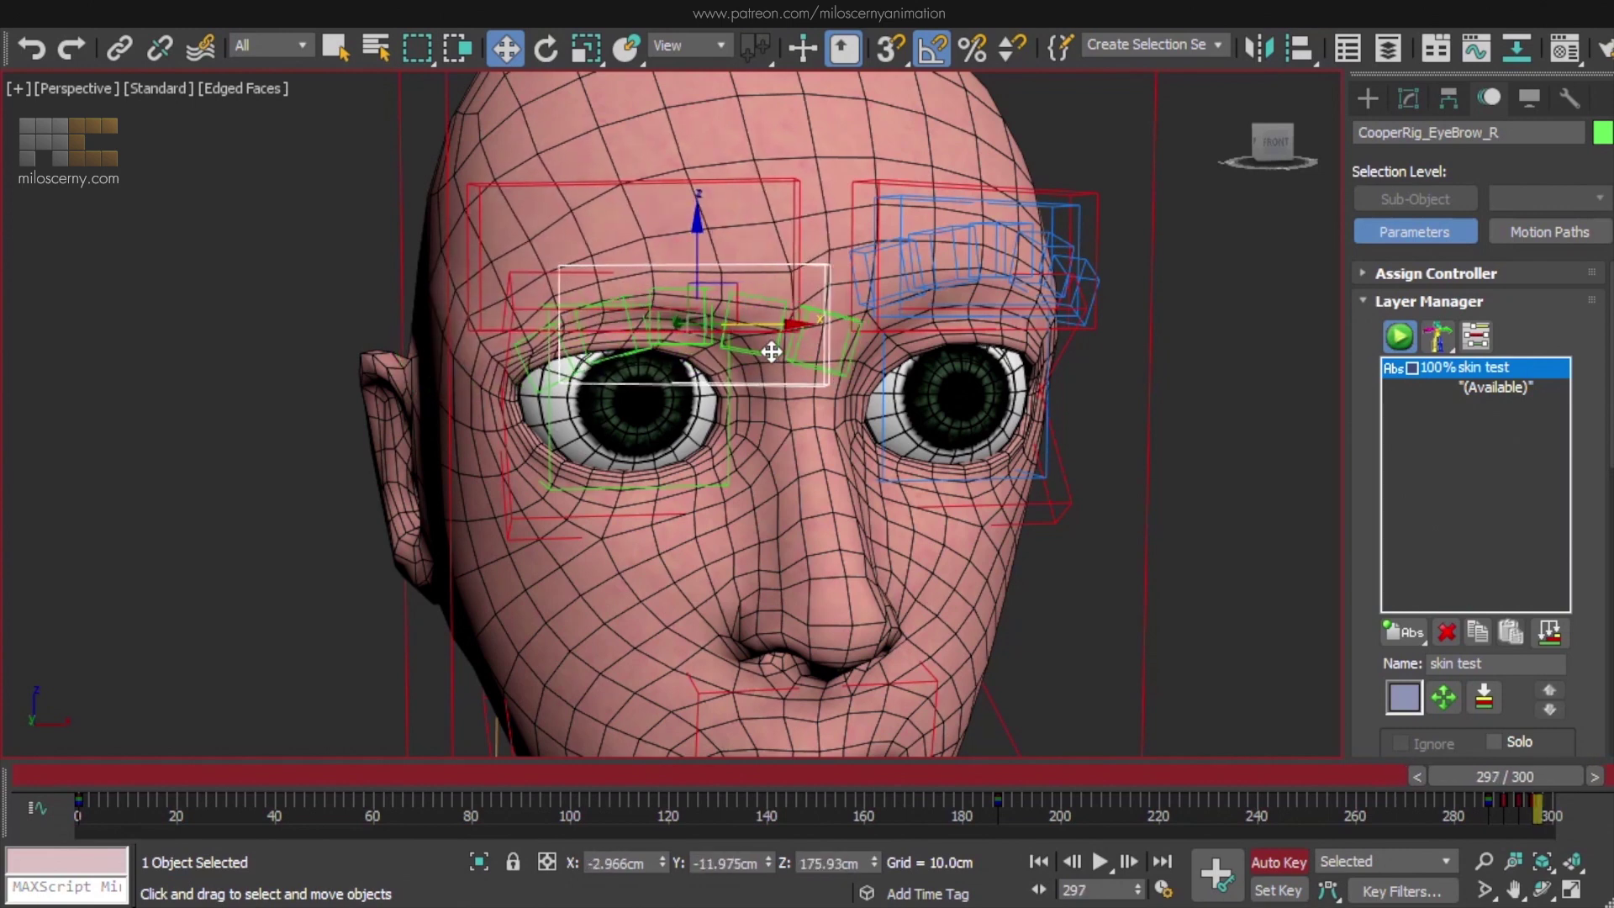
{"action": "left_click_drag", "start_coordinate": [706, 263], "coordinate": [688, 141]}
{"action": "key", "text": "period"}
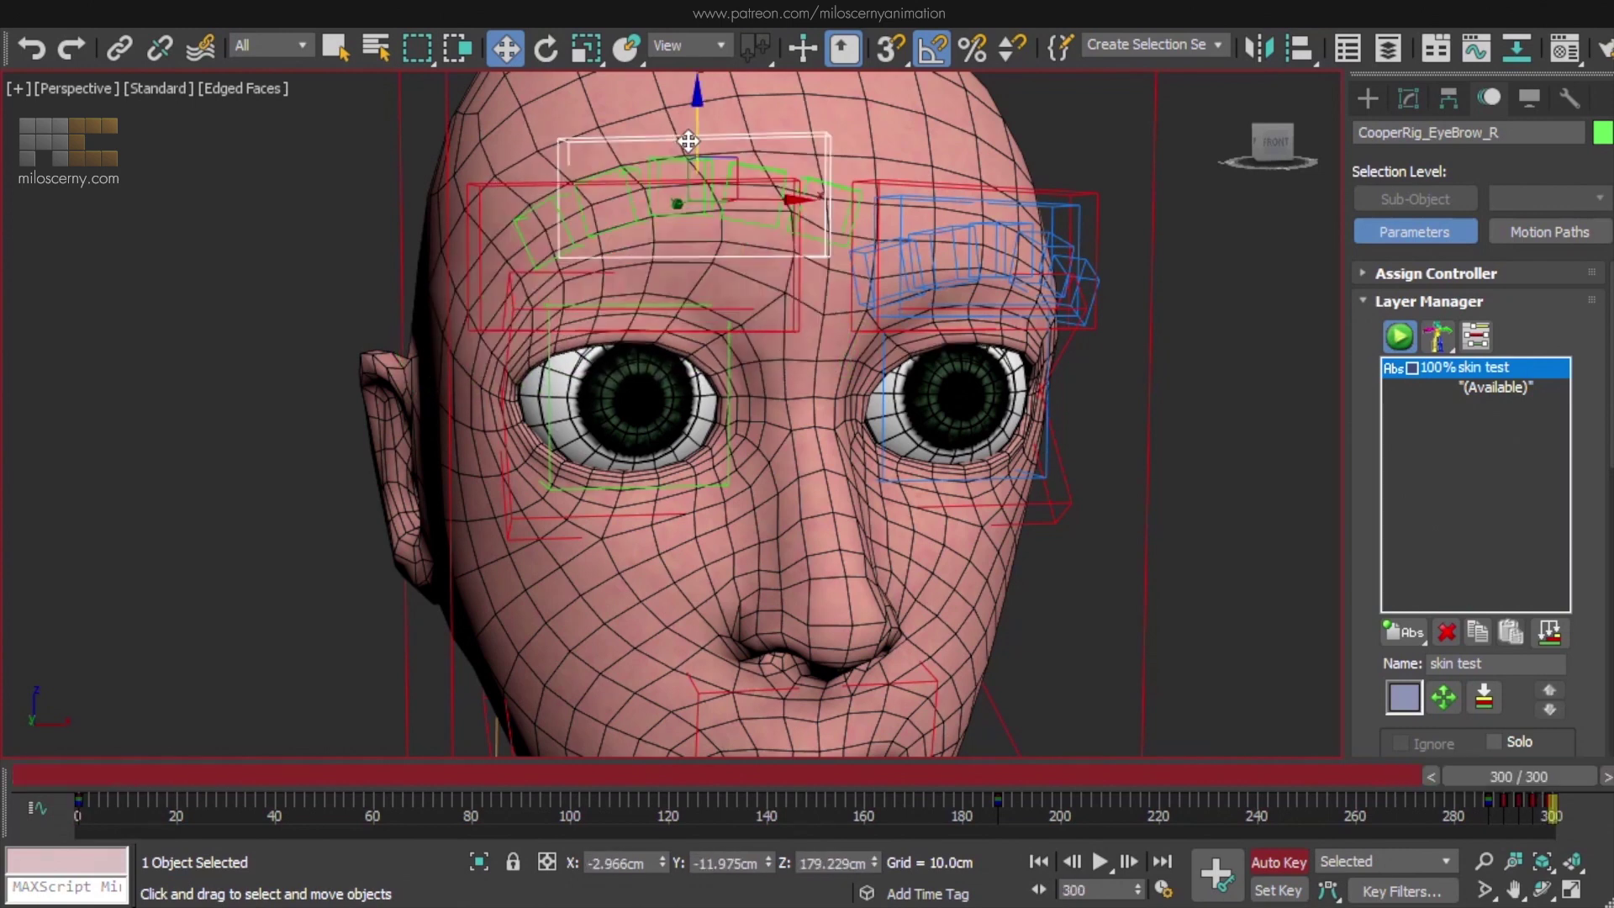
Extend the animation's end time to 400 and copy the right eyebrow control's frame 287 rest key to frame 302
{"action": "left_click", "coordinate": [1164, 889]}
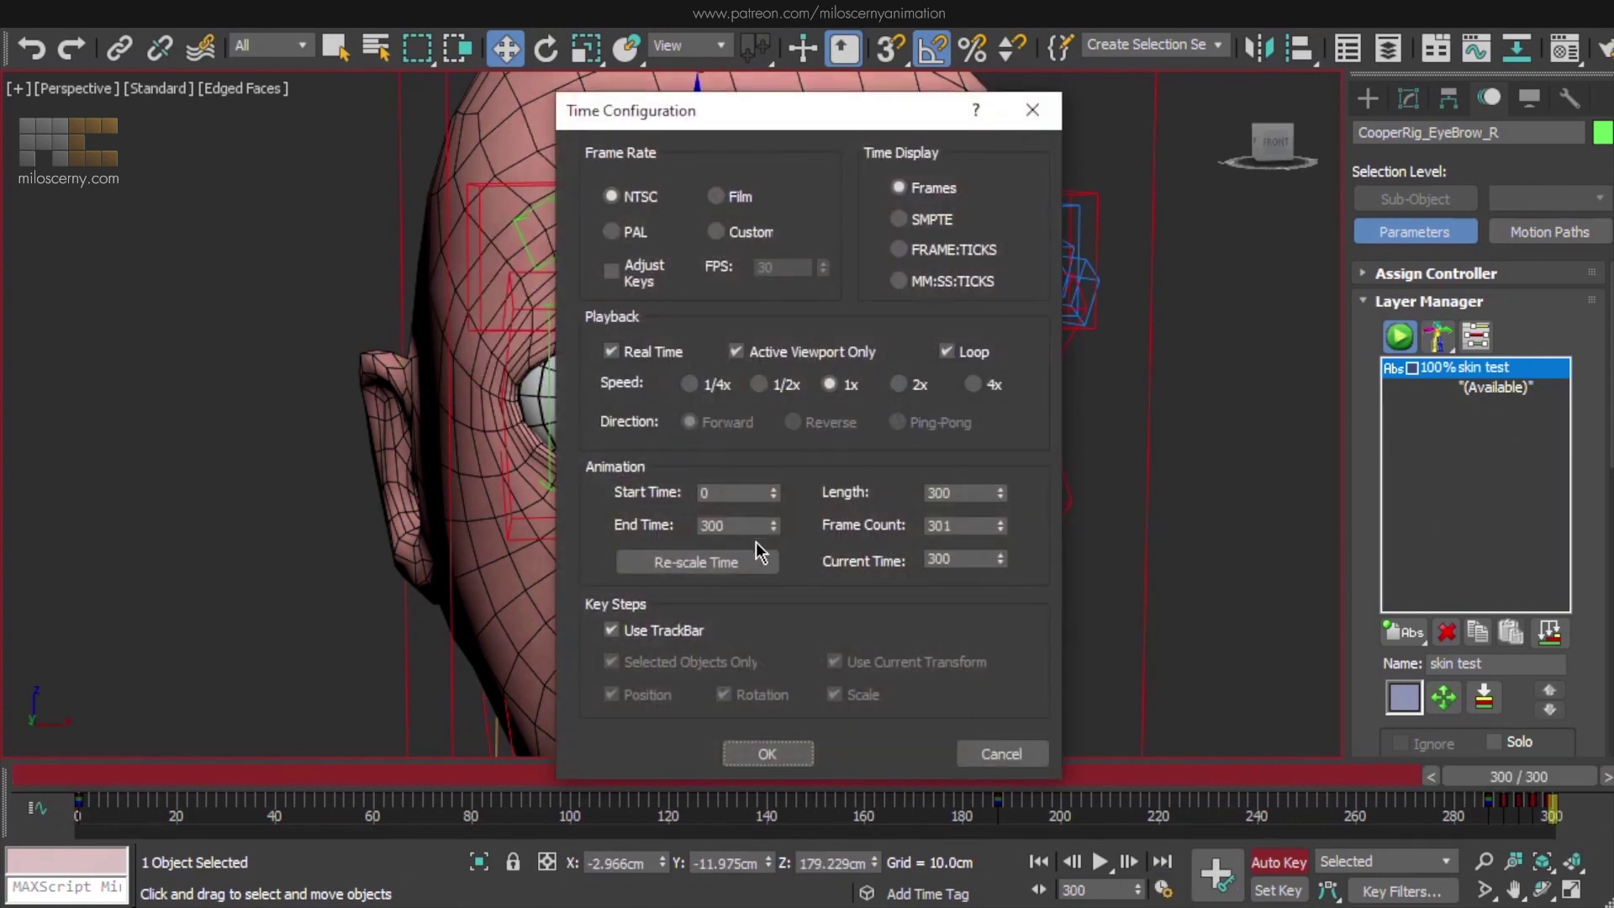
{"action": "left_click", "coordinate": [768, 755]}
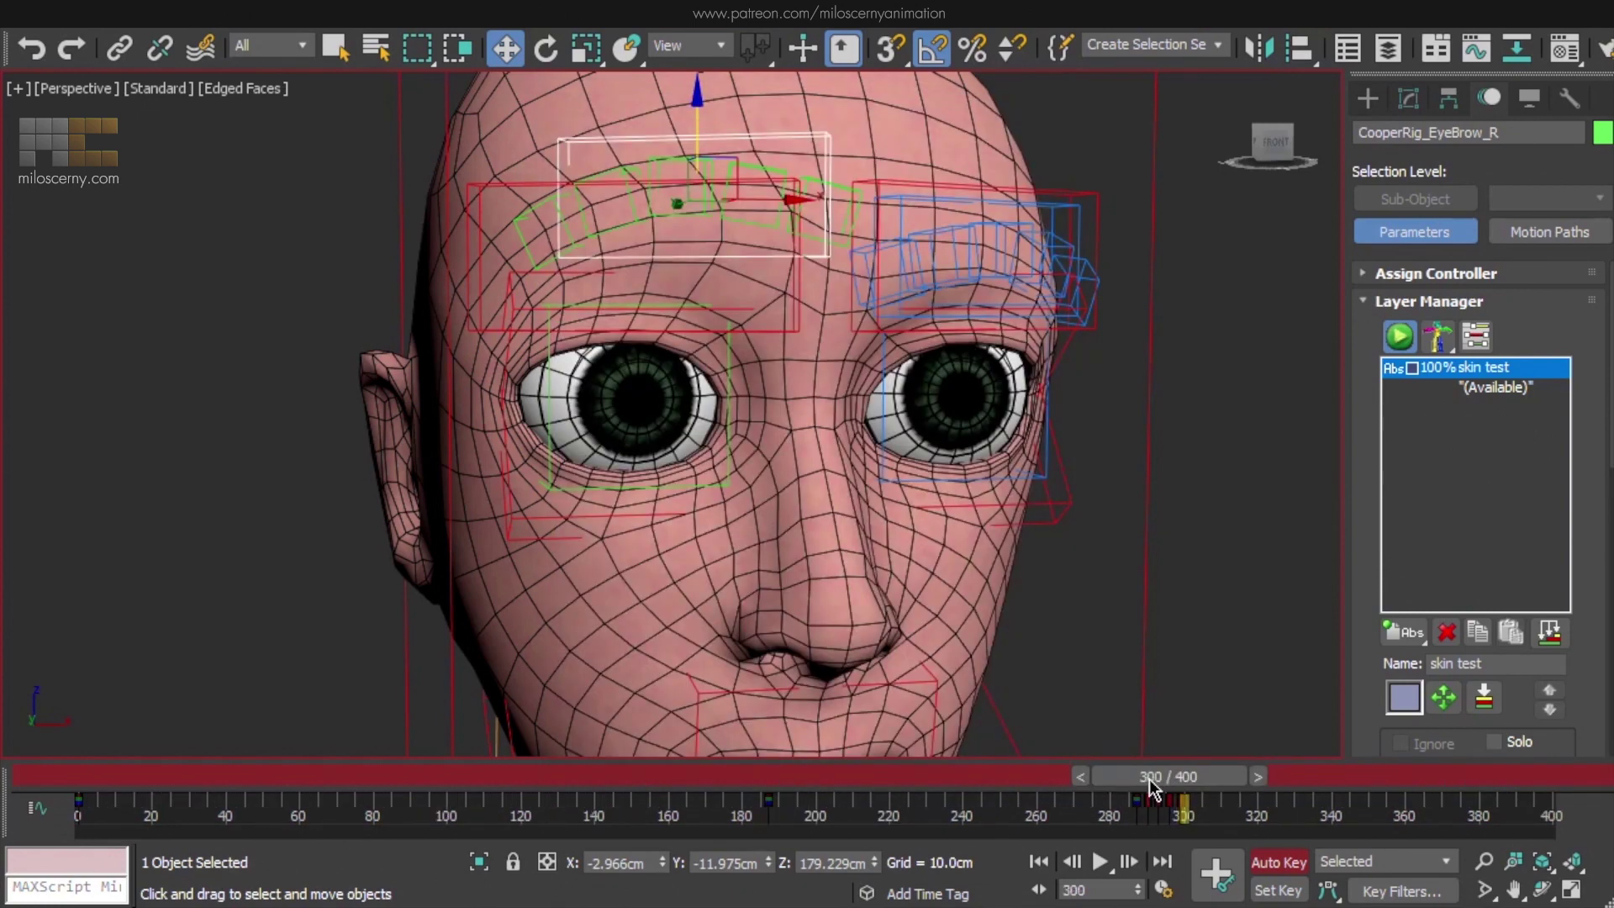
{"action": "left_click_drag", "start_coordinate": [1135, 809], "coordinate": [1217, 793], "text": "shift"}
{"action": "key", "text": "w"}
Key CooperRig_EyeBrow_R_Main from frame 302 on, with poses lowered over the eye and shifted sideways
{"action": "left_click", "coordinate": [793, 180]}
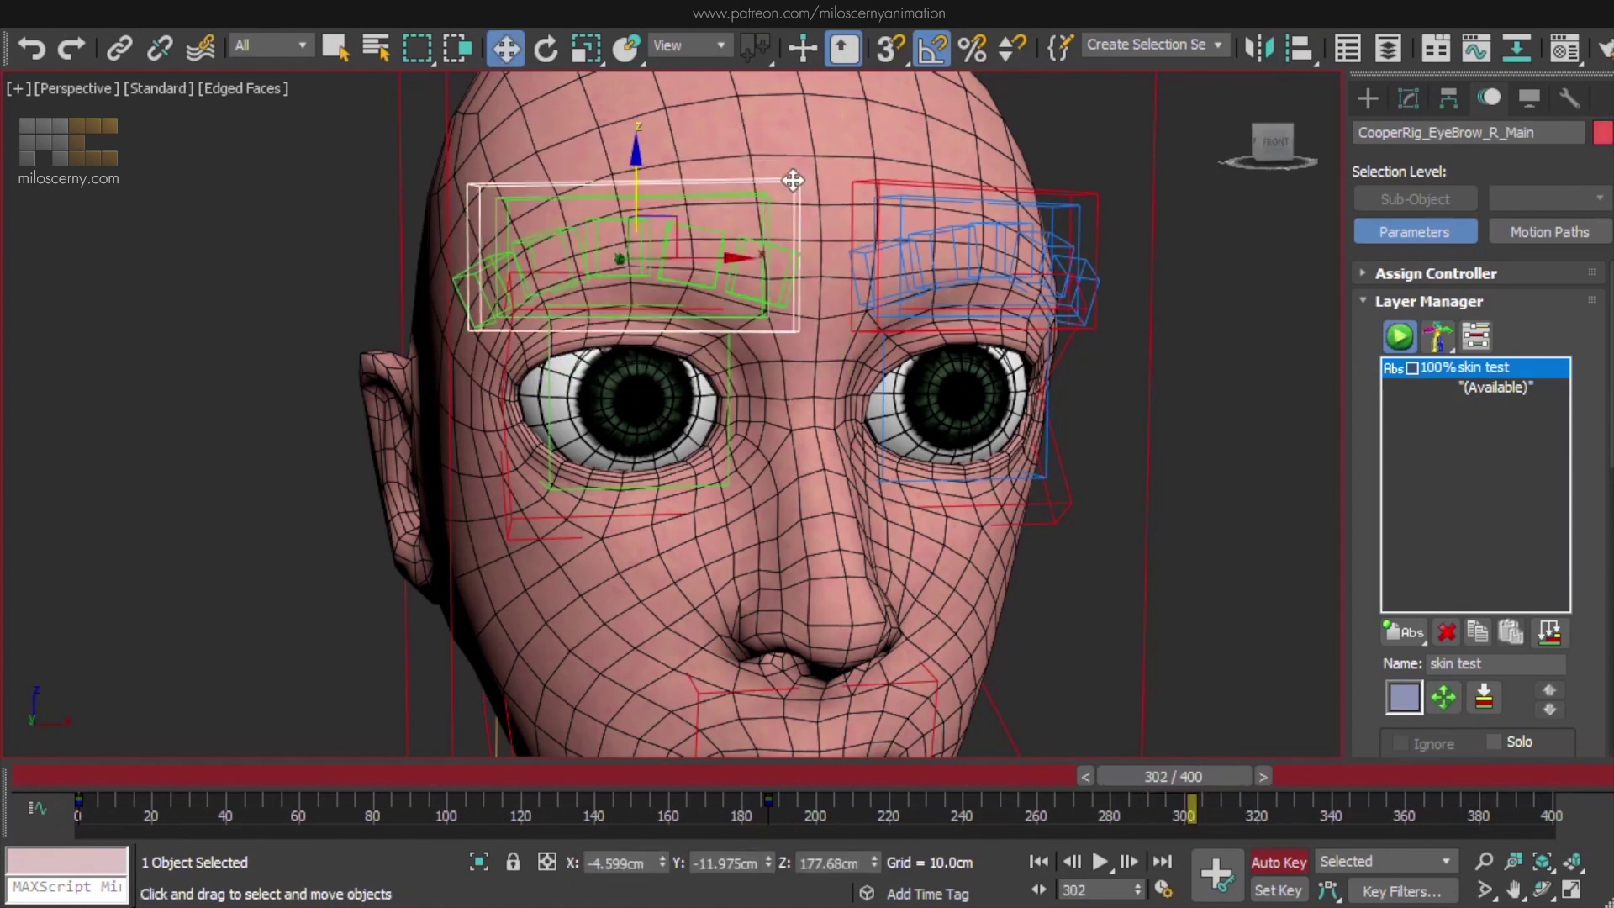
{"action": "left_click_drag", "start_coordinate": [639, 165], "coordinate": [774, 345]}
{"action": "key", "text": "period"}
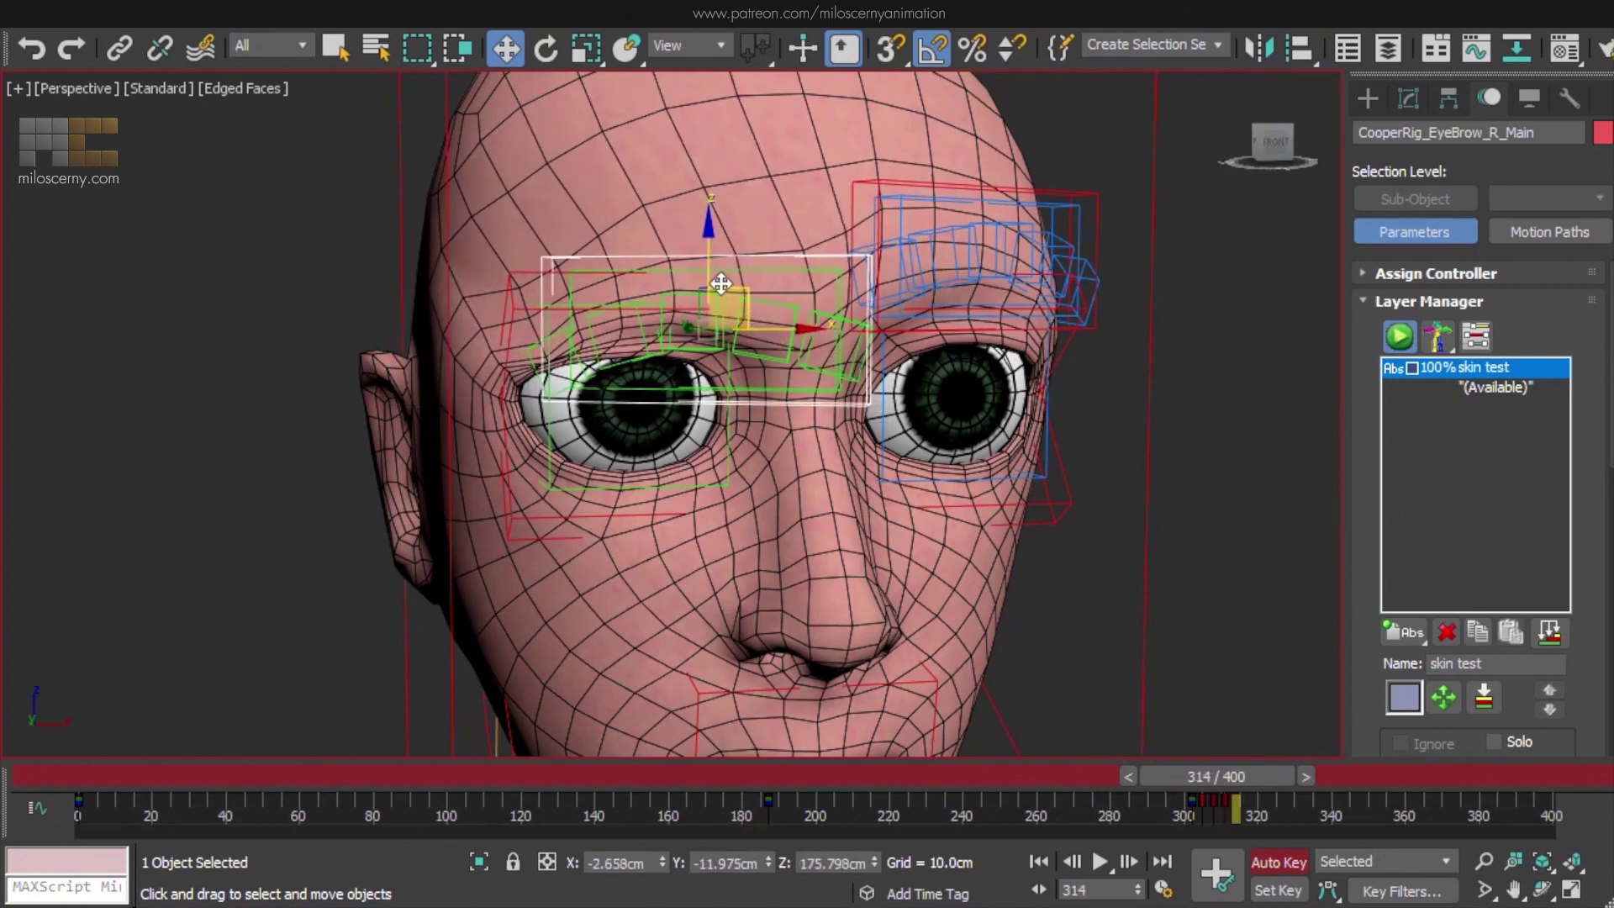
Copy the main right eyebrow control's frame 302 key to frame 314, raise the control there and return it to rest
{"action": "left_click_drag", "start_coordinate": [1191, 807], "coordinate": [1235, 809], "text": "shift"}
{"action": "left_click_drag", "start_coordinate": [632, 195], "coordinate": [631, 104]}
{"action": "left_click_drag", "start_coordinate": [1192, 803], "coordinate": [1133, 825], "text": "shift"}
Select the jaw control and key its rest pose at frame 200
{"action": "middle_click_drag", "start_coordinate": [887, 538], "coordinate": [955, 252]}
{"action": "left_click", "coordinate": [1091, 598]}
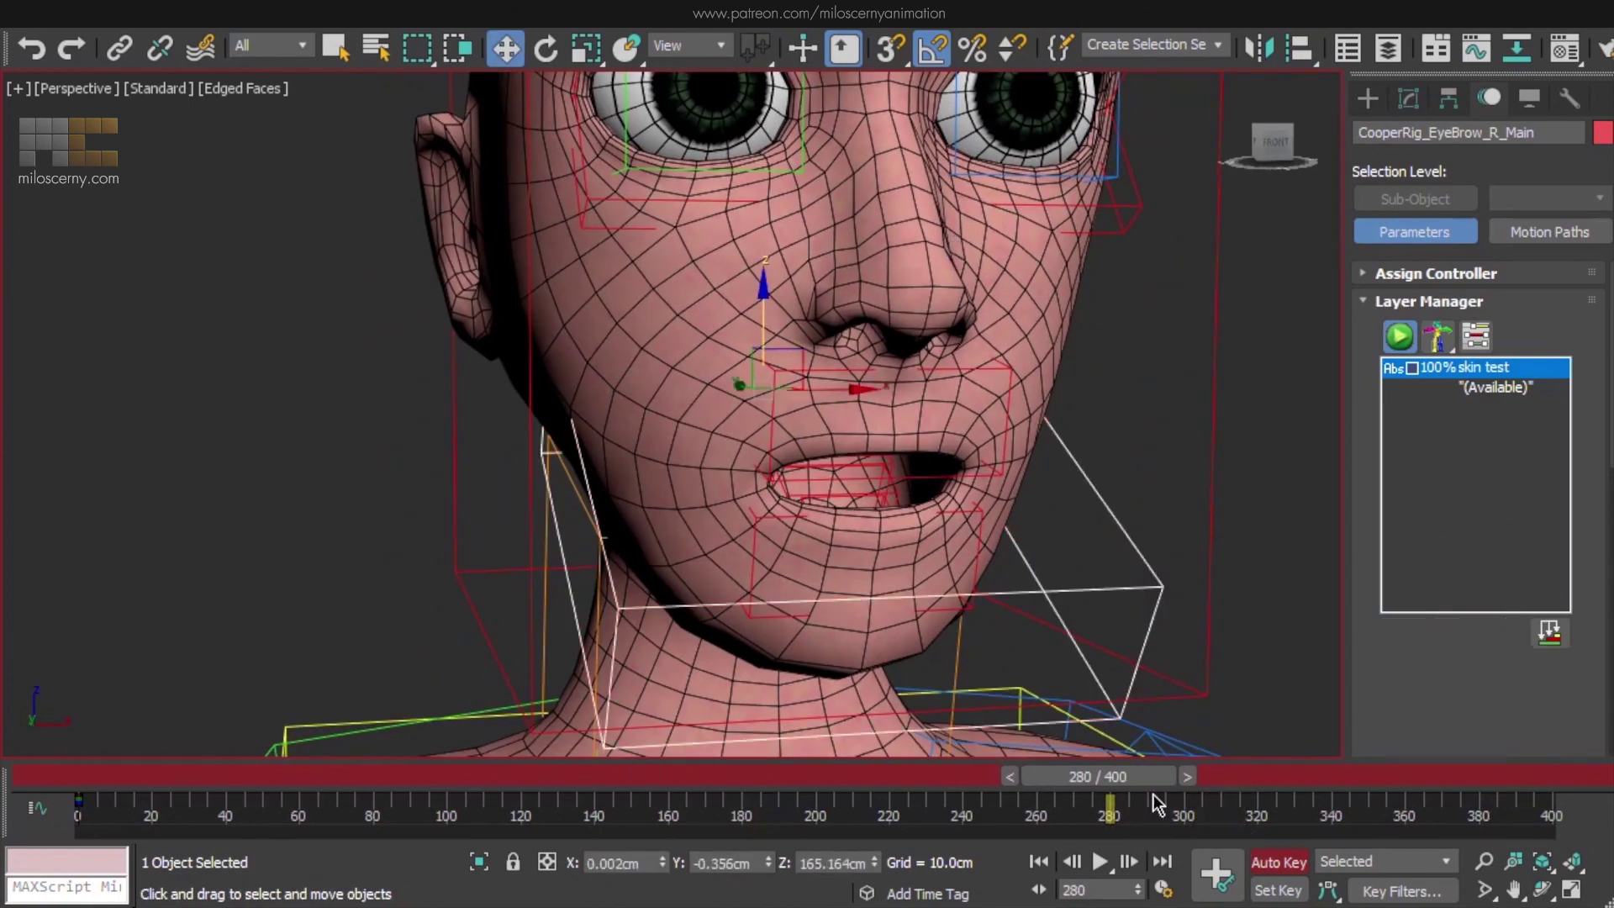
{"action": "left_click_drag", "start_coordinate": [1144, 778], "coordinate": [866, 780]}
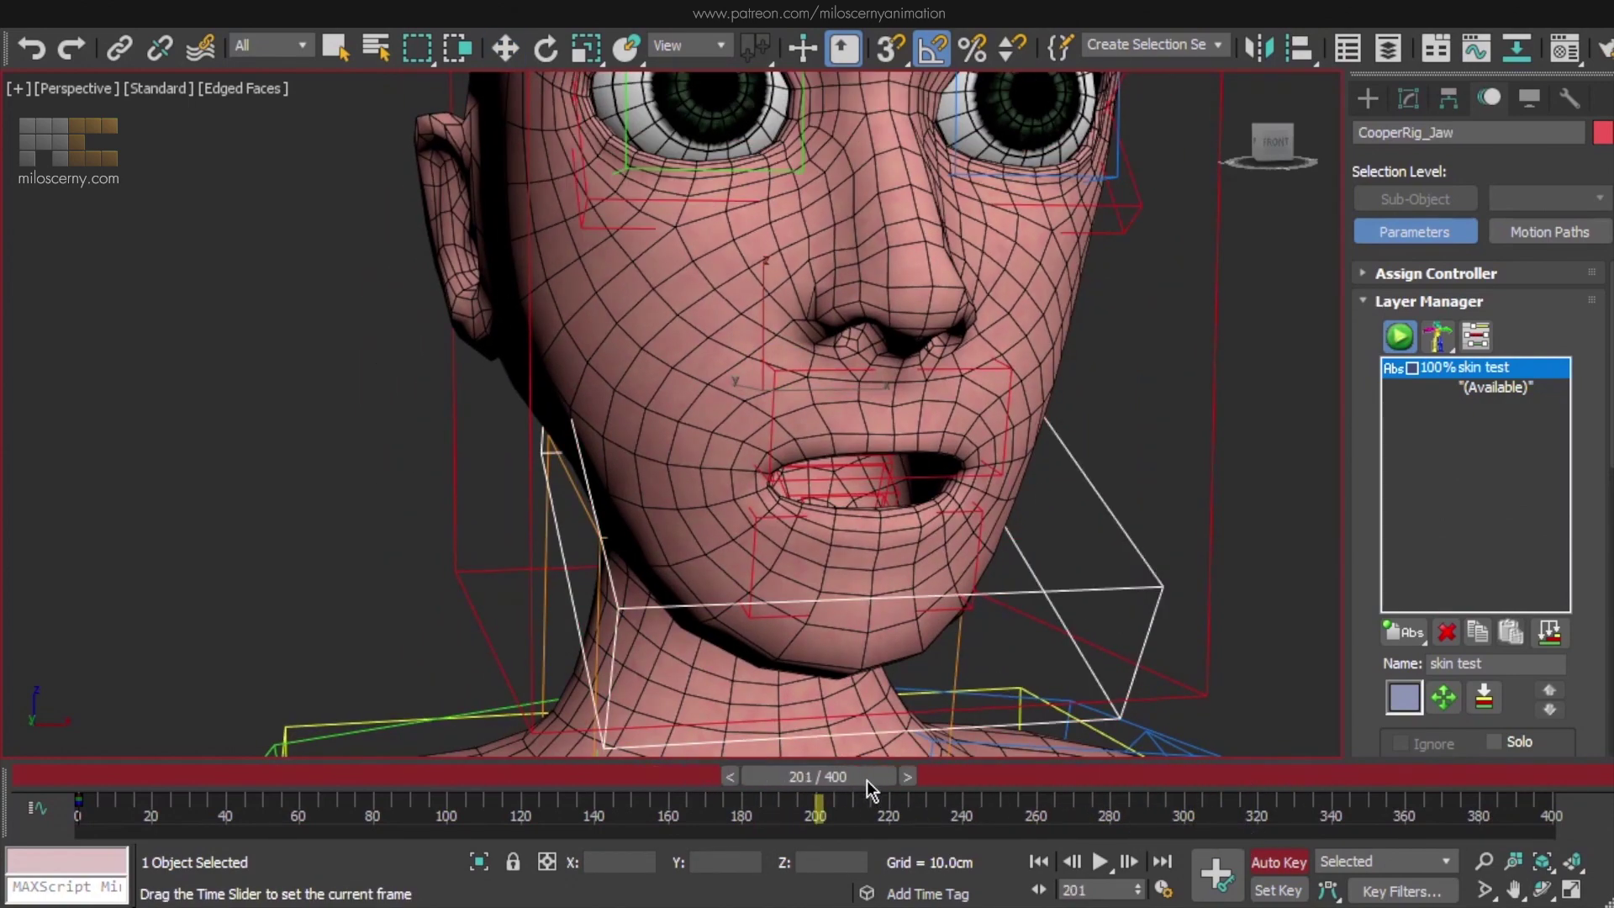
{"action": "key", "text": "w"}
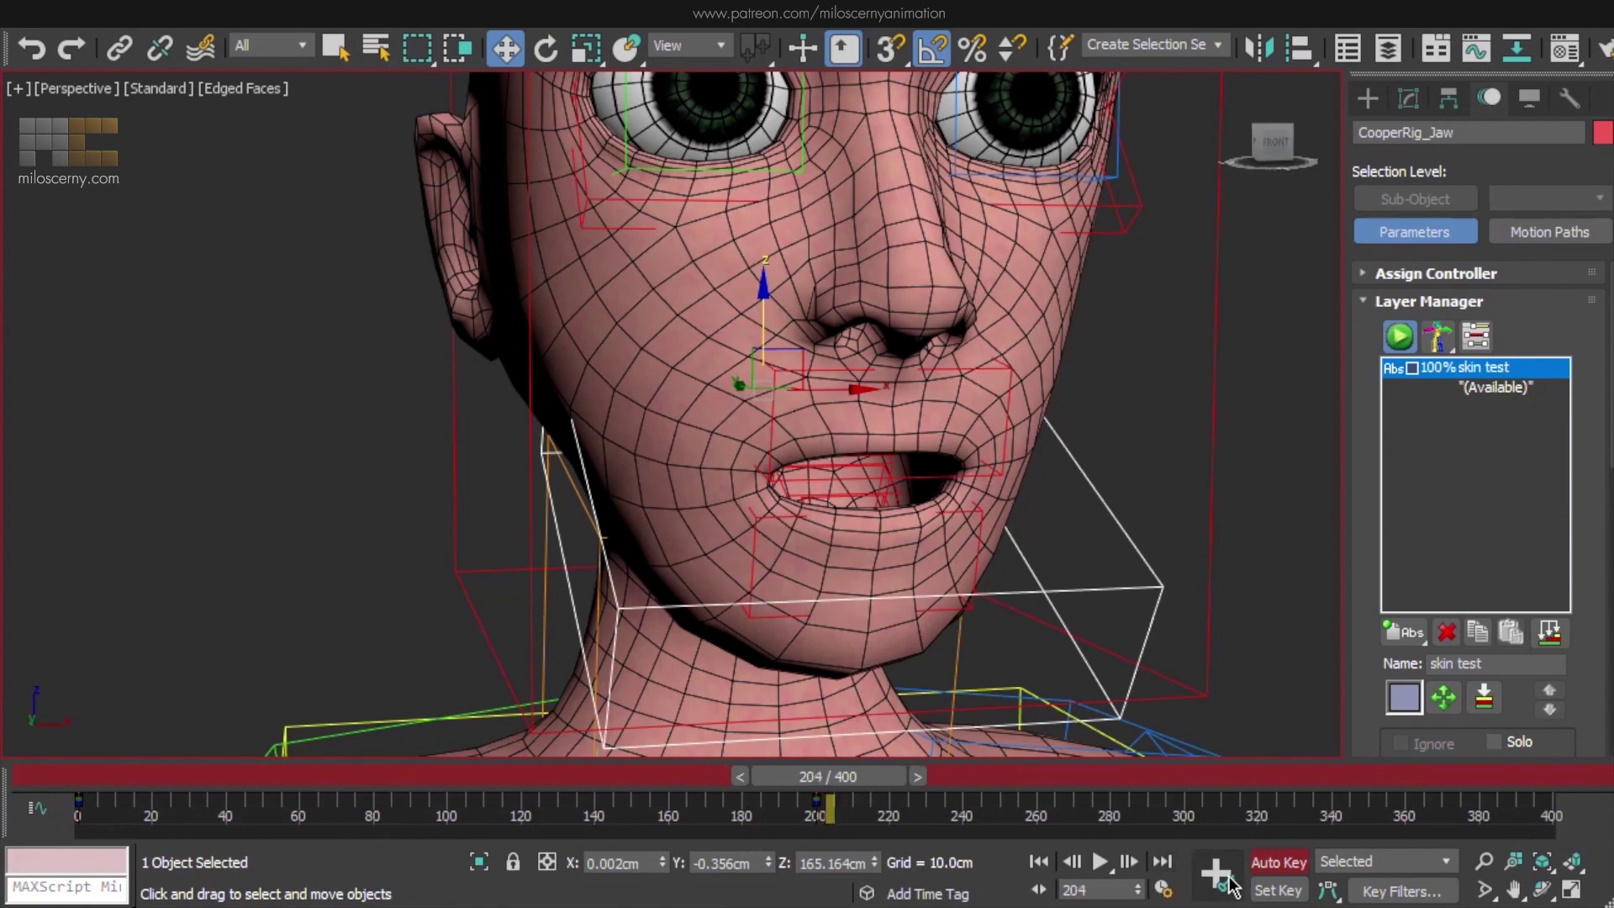
Key extreme vertical jaw rotations at frames 205 and 210, working from the side of the head
{"action": "key", "text": "period"}
{"action": "middle_click_drag", "start_coordinate": [639, 454], "coordinate": [807, 439], "text": "alt"}
{"action": "key", "text": "e"}
{"action": "left_click_drag", "start_coordinate": [710, 395], "coordinate": [711, 433]}
{"action": "key", "text": "period"}
{"action": "key", "text": "period"}
{"action": "key", "text": "period"}
{"action": "key", "text": "period"}
{"action": "key", "text": "period"}
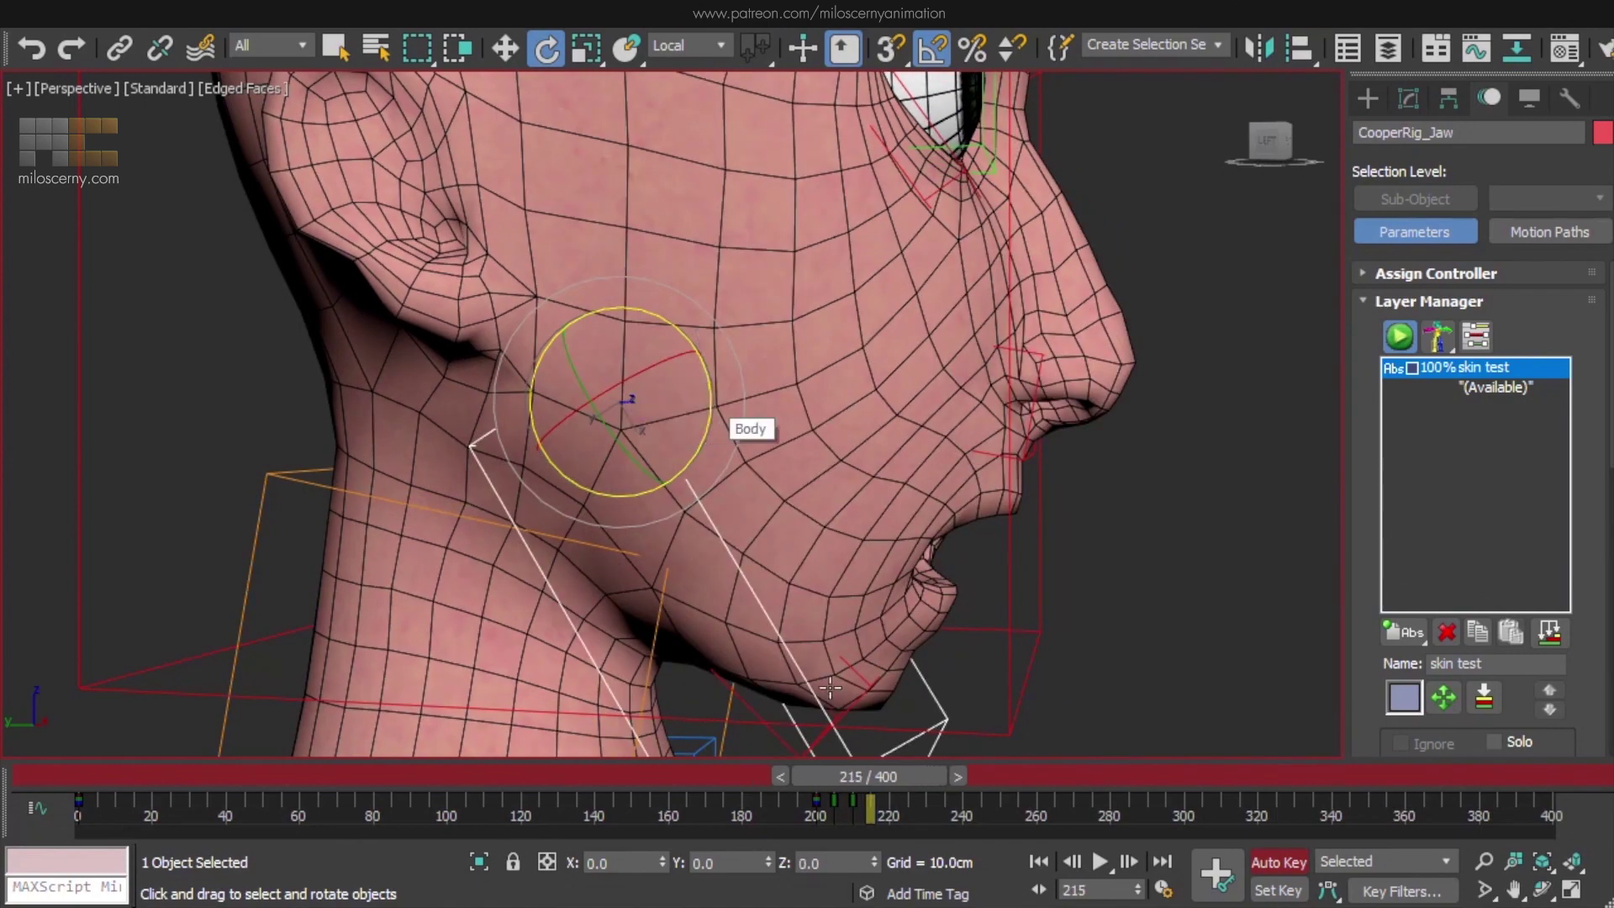
Copy the jaw's rest key to frame 215 and prepare to rotate it from the front
{"action": "left_click_drag", "start_coordinate": [834, 801], "coordinate": [870, 801], "text": "shift"}
{"action": "middle_click_drag", "start_coordinate": [1034, 605], "coordinate": [790, 603], "text": "alt"}
{"action": "key", "text": "e"}
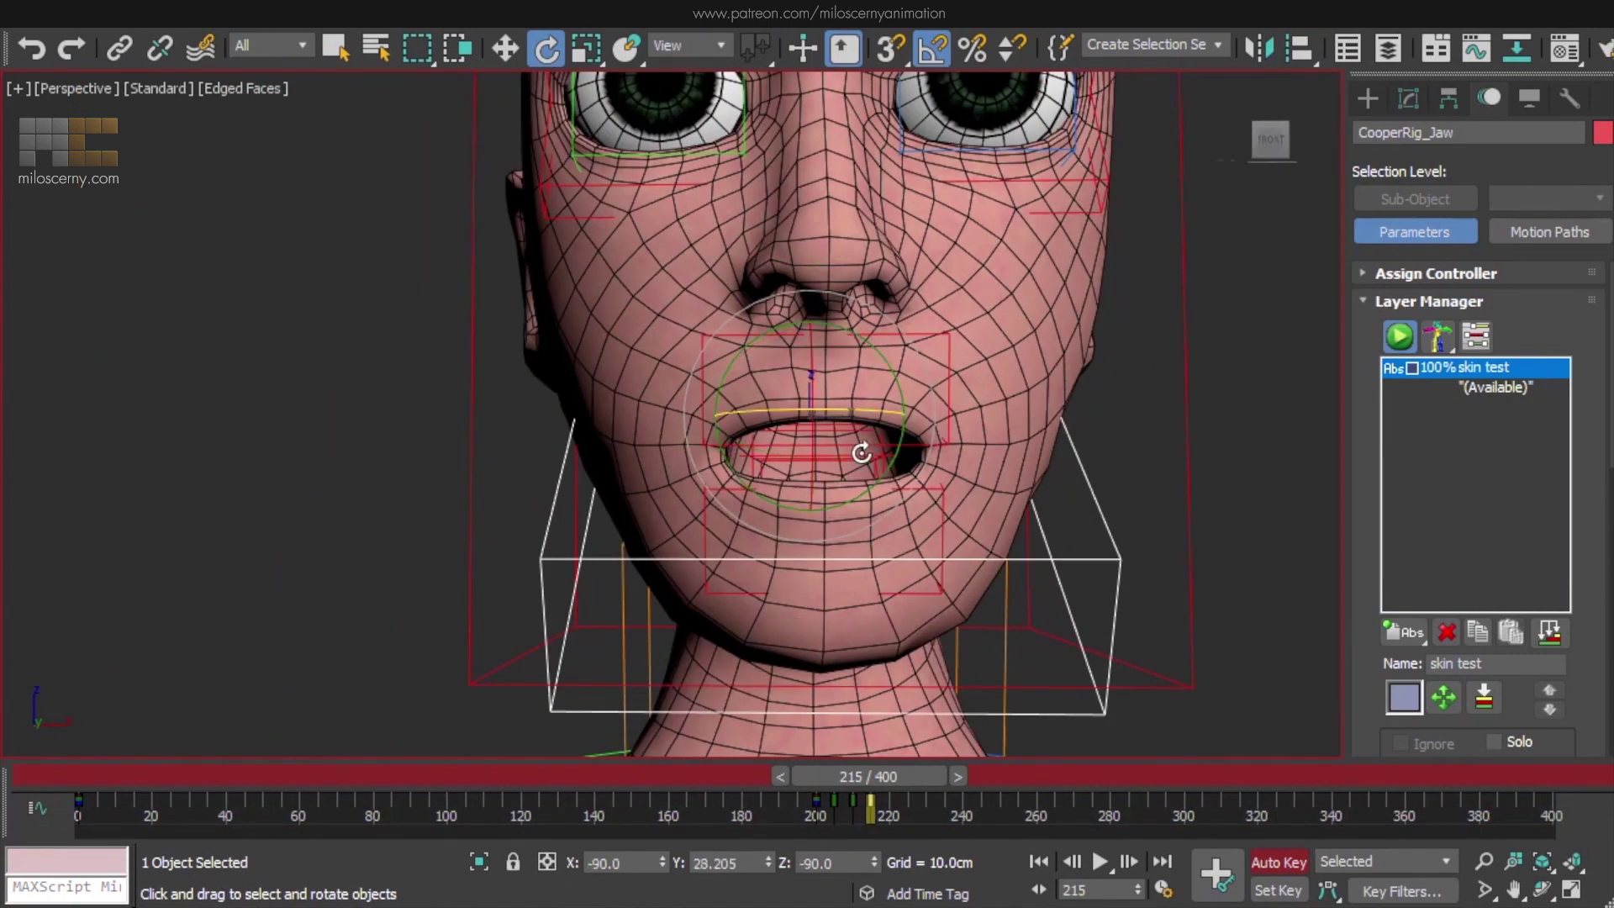
Rotate the jaw 25 degrees to one side at frame 220 and copy its frame 200 key to frame 225
{"action": "left_click_drag", "start_coordinate": [861, 453], "coordinate": [886, 426]}
{"action": "key", "text": "period"}
{"action": "key", "text": "period"}
{"action": "key", "text": "period"}
{"action": "key", "text": "period"}
{"action": "key", "text": "period"}
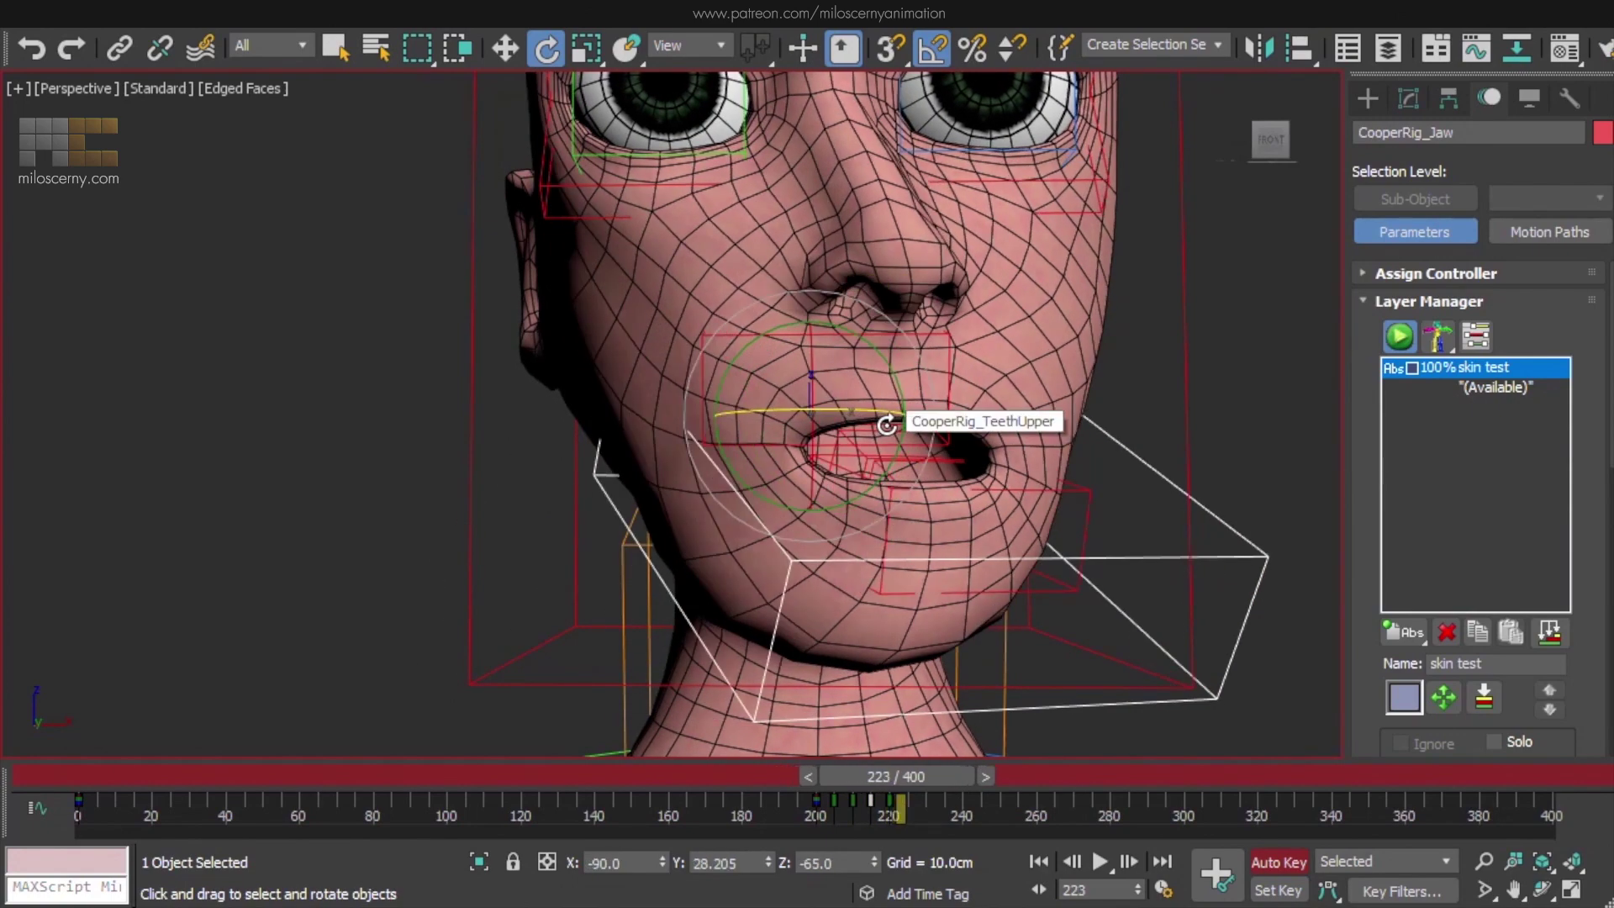
{"action": "left_click", "coordinate": [816, 812]}
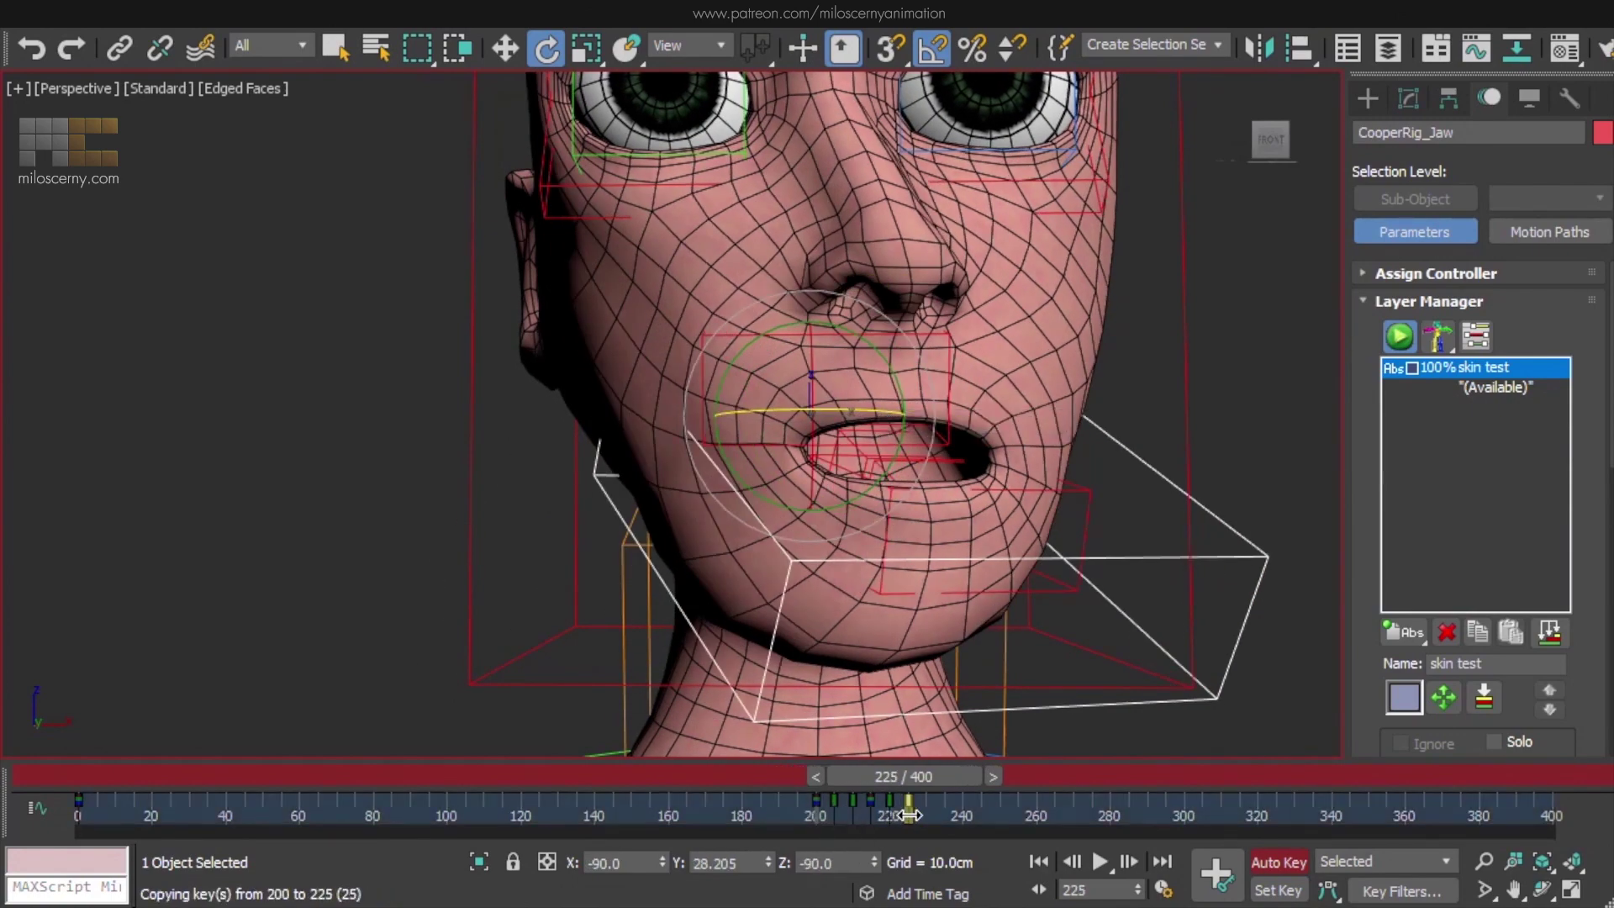
{"action": "mouse_move", "coordinate": [907, 777]}
{"action": "left_mouse_down"}
{"action": "mouse_move", "coordinate": [796, 779]}
{"action": "mouse_move", "coordinate": [924, 779]}
{"action": "left_mouse_up"}
Select the lower and upper teeth controls together and key them at frame 225
{"action": "left_click", "coordinate": [937, 489]}
{"action": "middle_click_drag", "start_coordinate": [938, 490], "coordinate": [1040, 500], "text": "alt"}
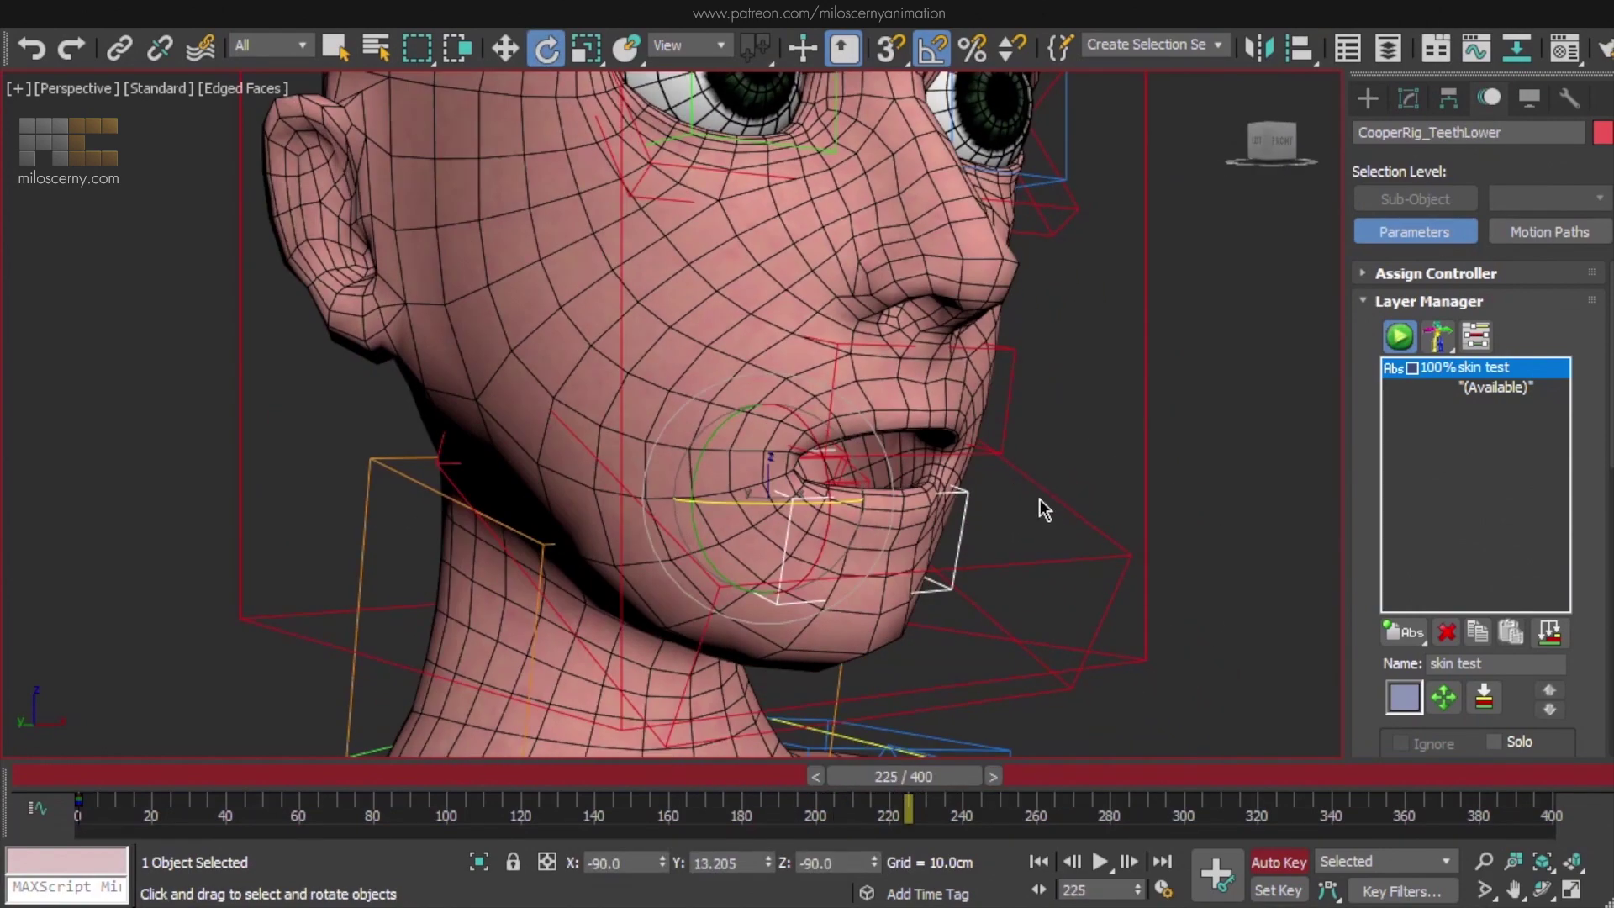
{"action": "left_click", "coordinate": [1008, 419], "text": "ctrl"}
{"action": "left_click", "coordinate": [1217, 875]}
Move the lower teeth control down out of the mouth at frame 230 and copy its frame 225 key to frame 235
{"action": "key", "text": "w"}
{"action": "left_click", "coordinate": [1055, 516]}
{"action": "left_click", "coordinate": [961, 528]}
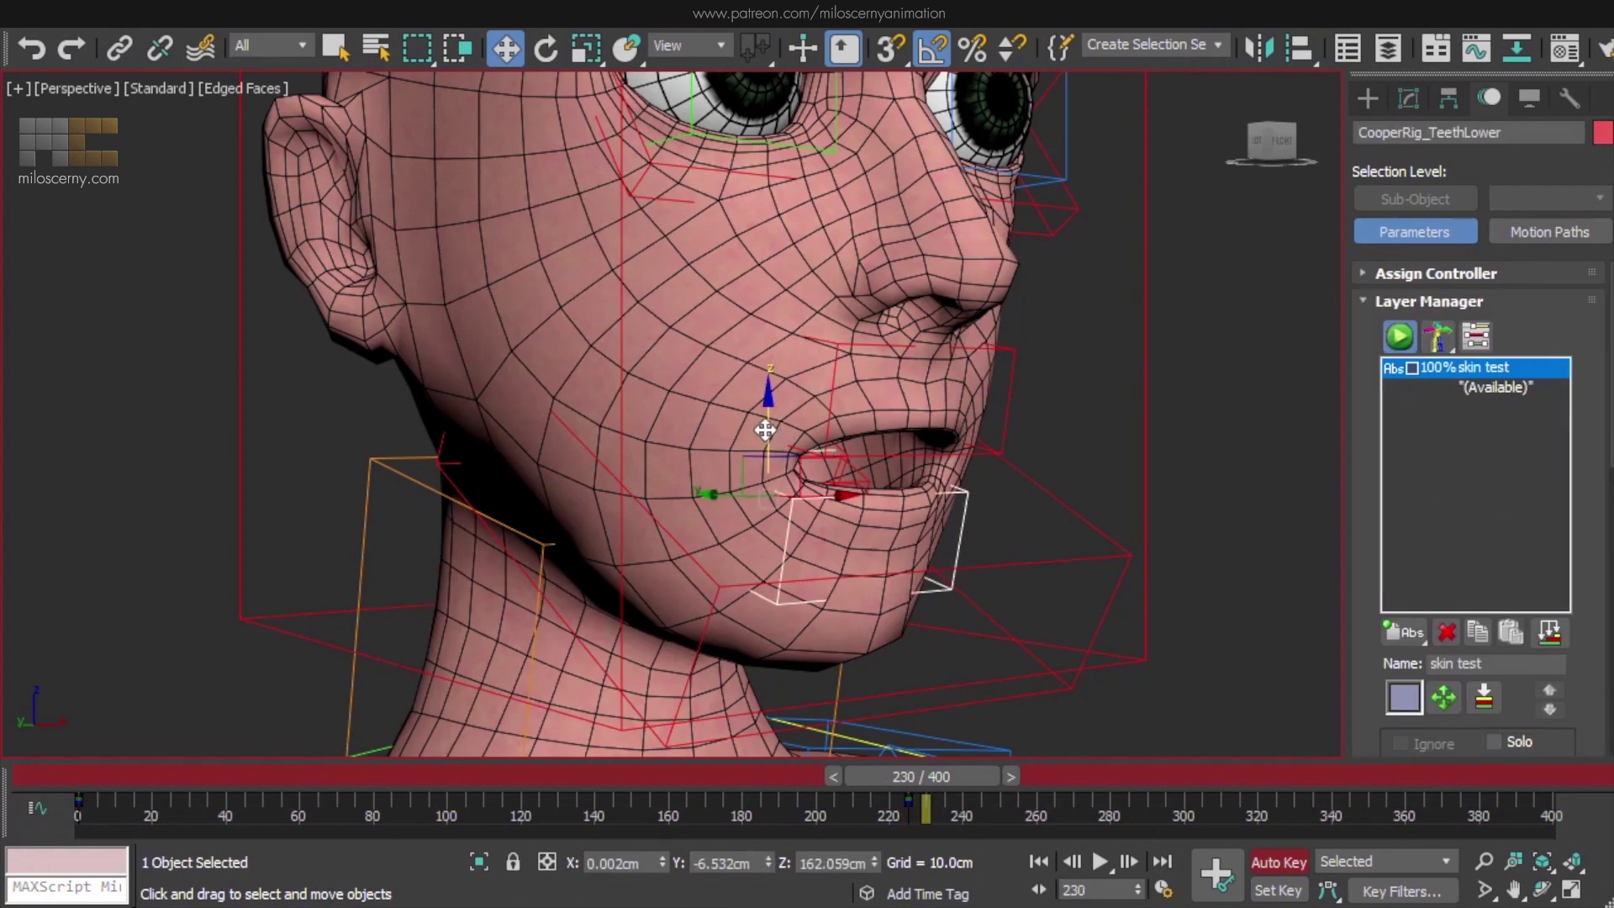
{"action": "left_click_drag", "start_coordinate": [765, 430], "coordinate": [743, 601]}
{"action": "key", "text": "period"}
{"action": "key", "text": "period"}
{"action": "key", "text": "period"}
{"action": "key", "text": "period"}
{"action": "left_click_drag", "start_coordinate": [909, 800], "coordinate": [946, 819], "text": "shift"}
Move the upper teeth control forward and up out of the mouth at frame 240
{"action": "left_click", "coordinate": [1007, 392]}
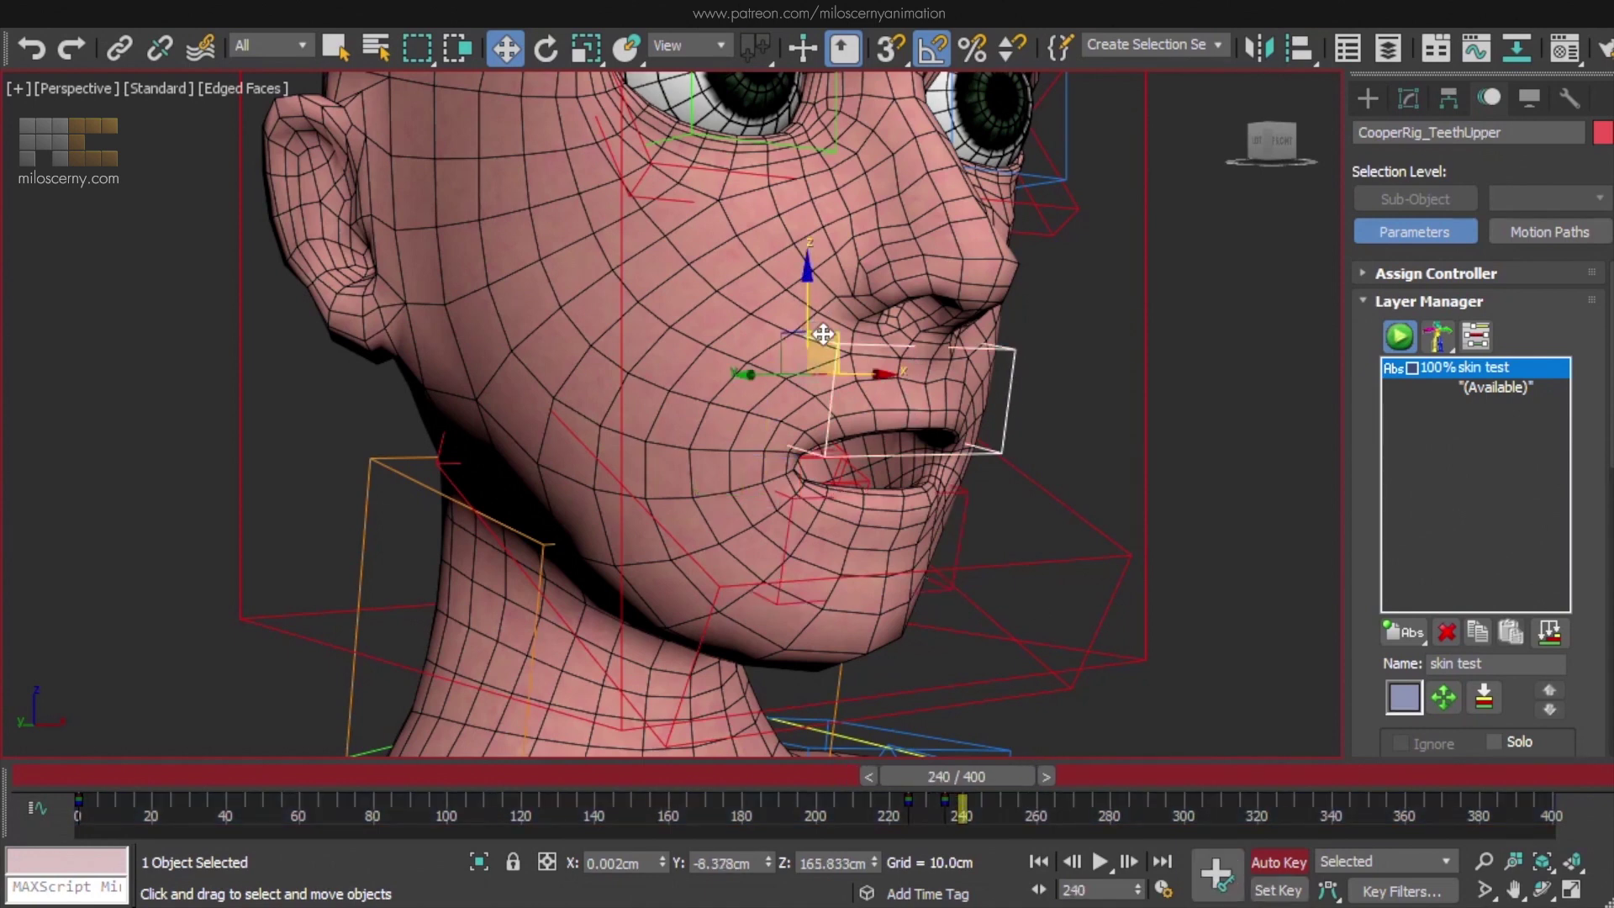
{"action": "middle_click_drag", "start_coordinate": [824, 334], "coordinate": [873, 339], "text": "alt"}
{"action": "left_click_drag", "start_coordinate": [760, 335], "coordinate": [957, 252]}
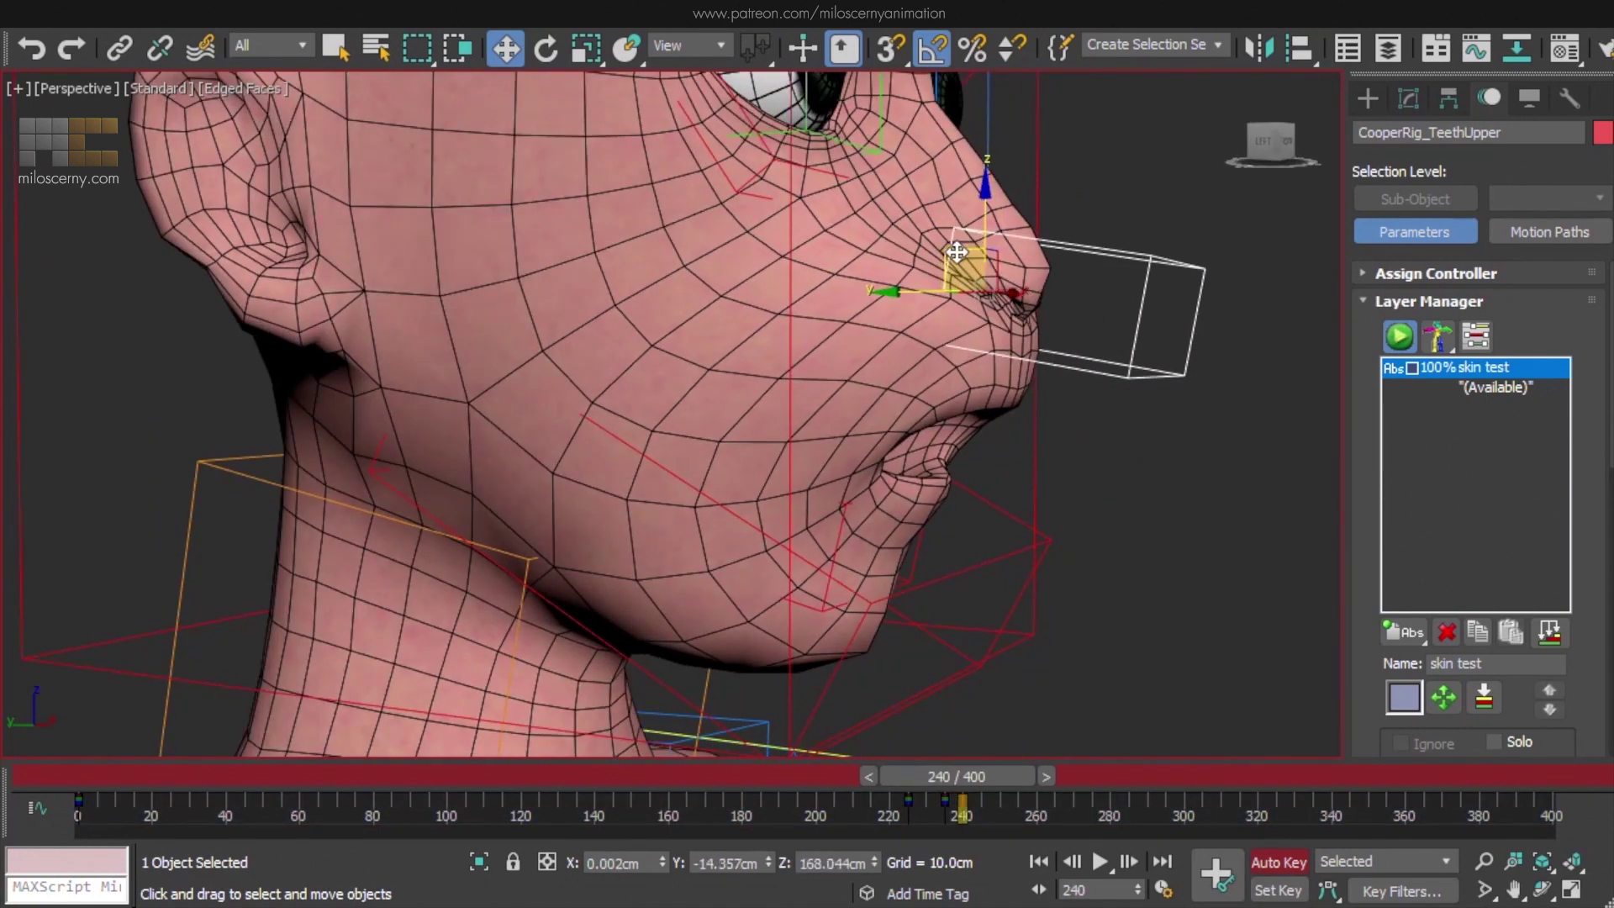
Return to frame 230 and move the lower teeth control further forward
{"action": "mouse_move", "coordinate": [946, 809]}
{"action": "left_mouse_down", "text": "shift"}
{"action": "mouse_move", "coordinate": [981, 813]}
{"action": "mouse_move", "coordinate": [945, 780]}
{"action": "left_mouse_up", "text": "shift"}
{"action": "left_click", "coordinate": [924, 534]}
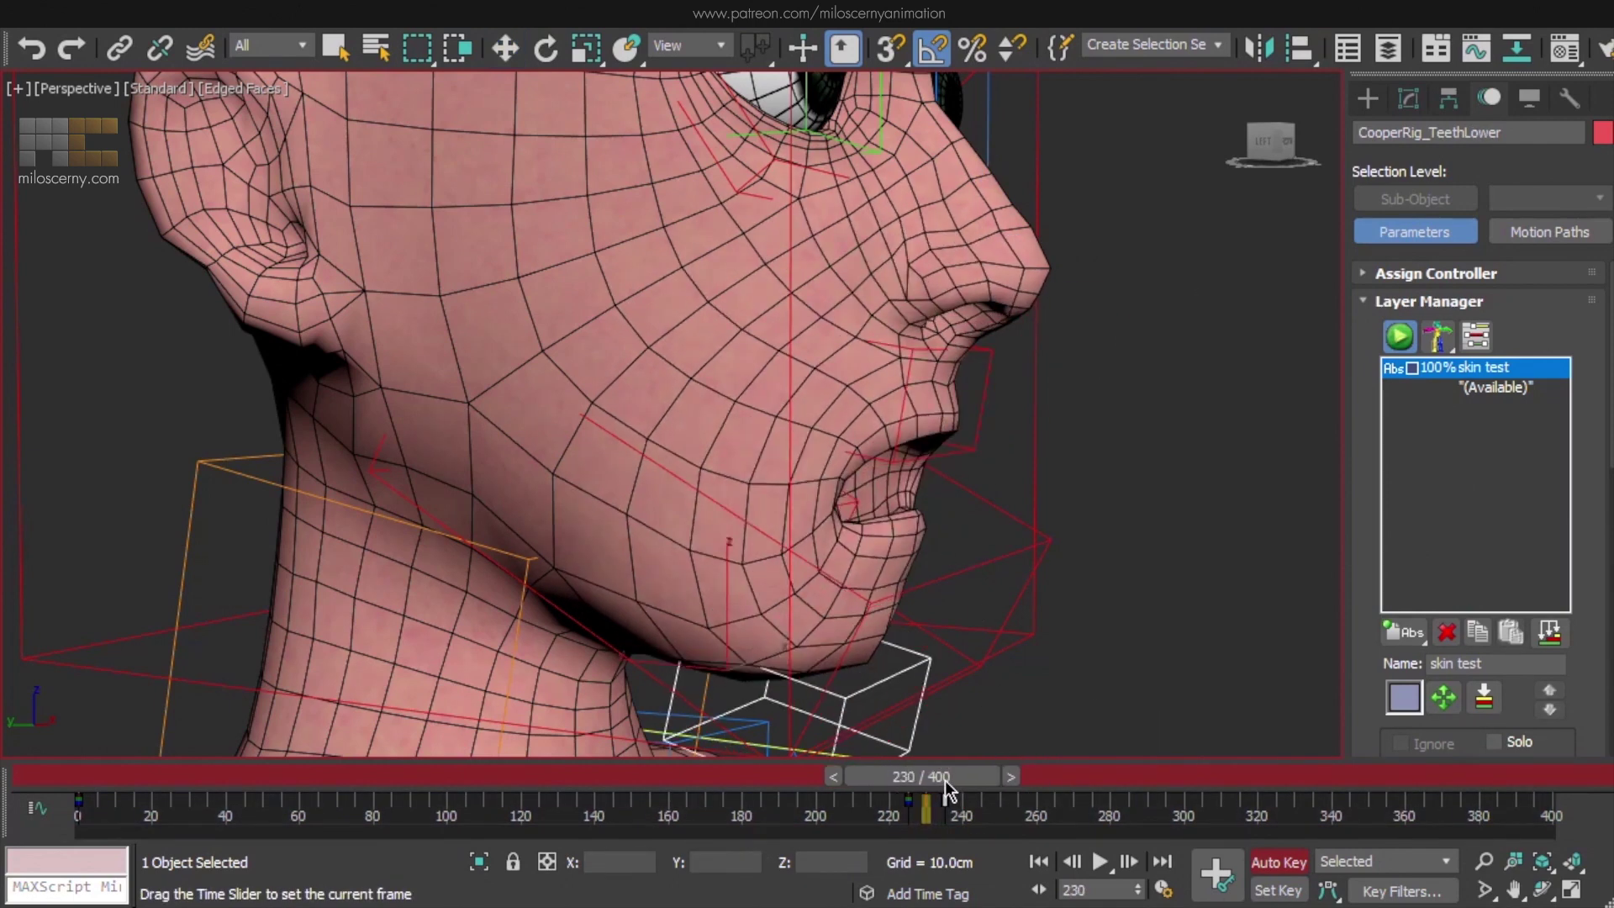
{"action": "left_click_drag", "start_coordinate": [657, 677], "coordinate": [812, 692]}
Switch to wireframe shading, select the three tongue controls and key their rest pose at frame 245
{"action": "left_click_drag", "start_coordinate": [866, 787], "coordinate": [1010, 811]}
{"action": "key", "text": "F3"}
{"action": "left_click", "coordinate": [710, 488]}
{"action": "key", "text": "w"}
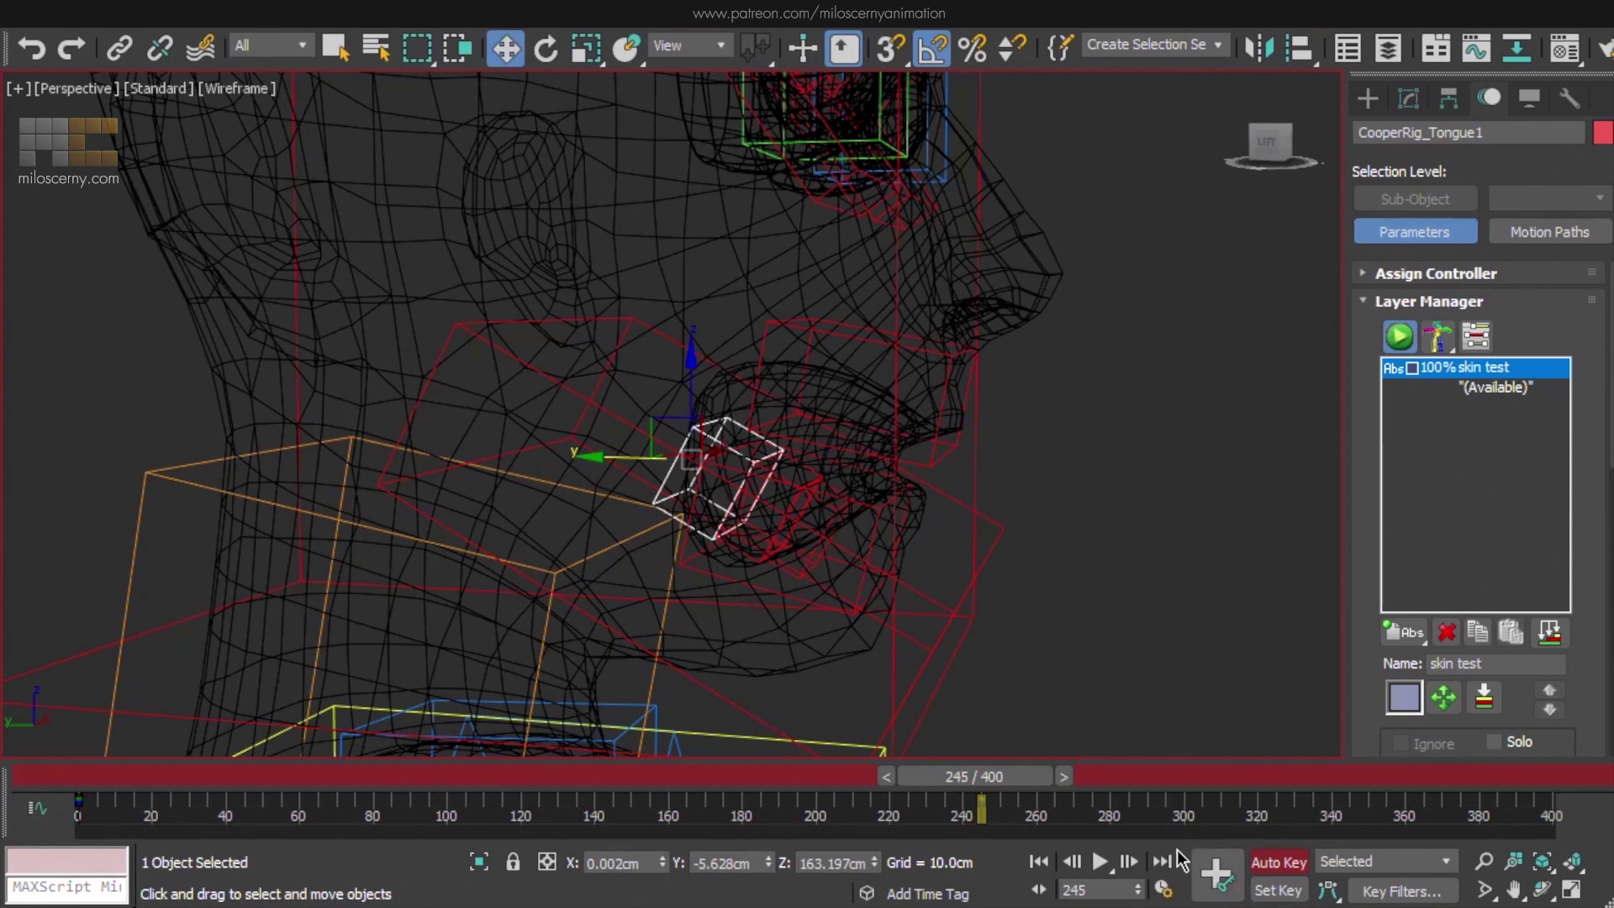
{"action": "left_click", "coordinate": [814, 477], "text": "ctrl"}
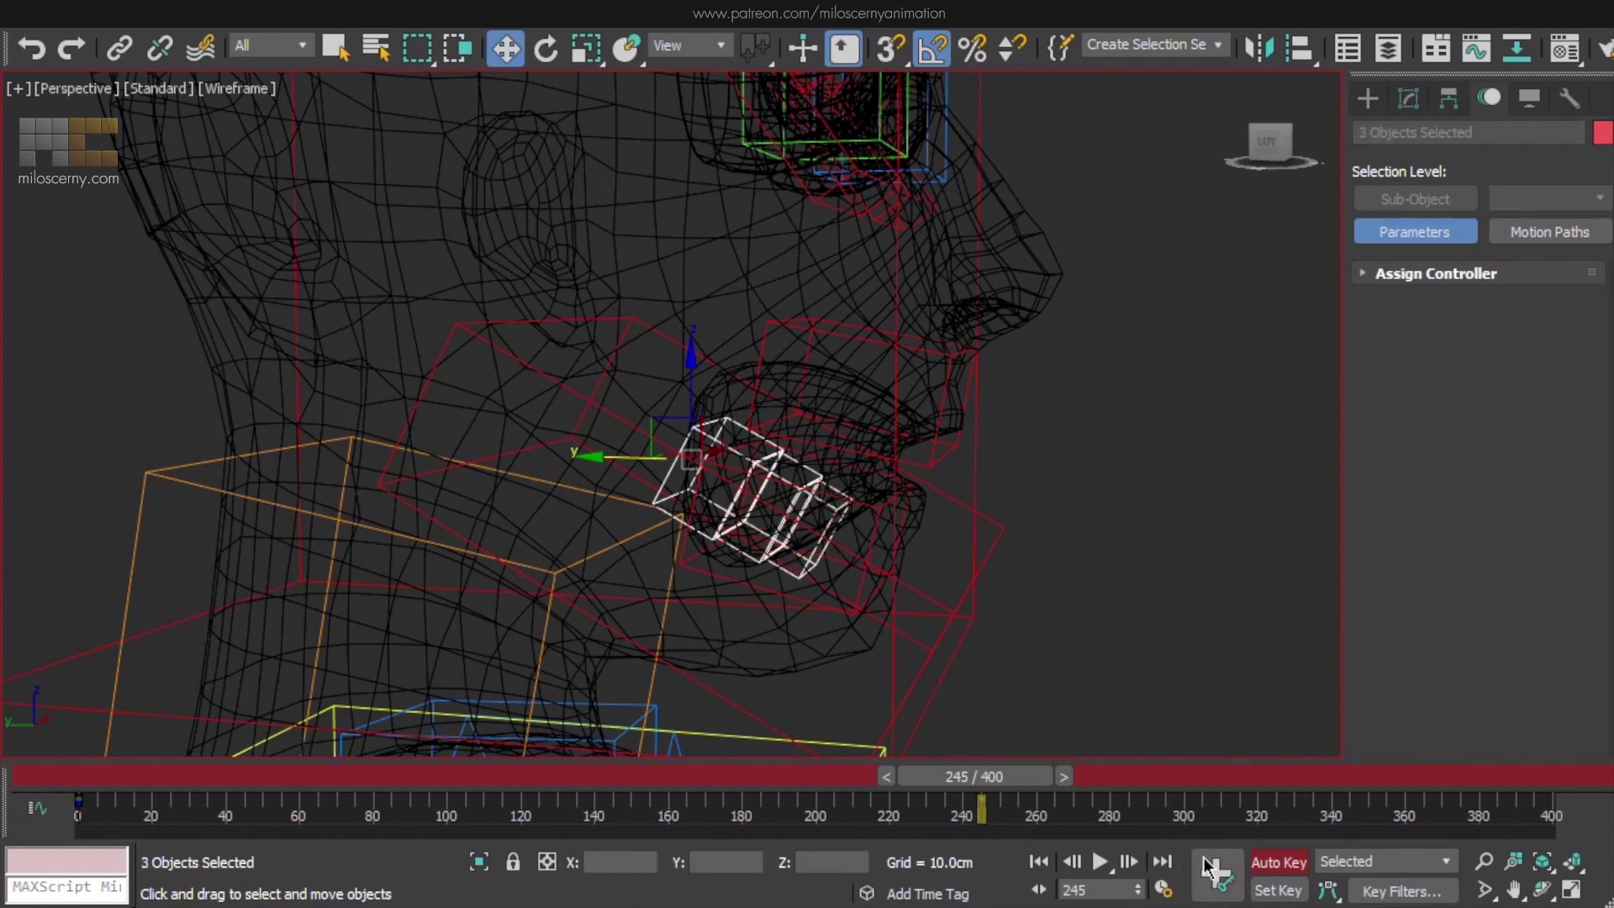
Move the three tongue controls forward out of the mouth at frame 250, adjusting their height in shaded view
{"action": "key", "text": "period"}
{"action": "key", "text": "period"}
{"action": "key", "text": "period"}
{"action": "key", "text": "period"}
{"action": "key", "text": "period"}
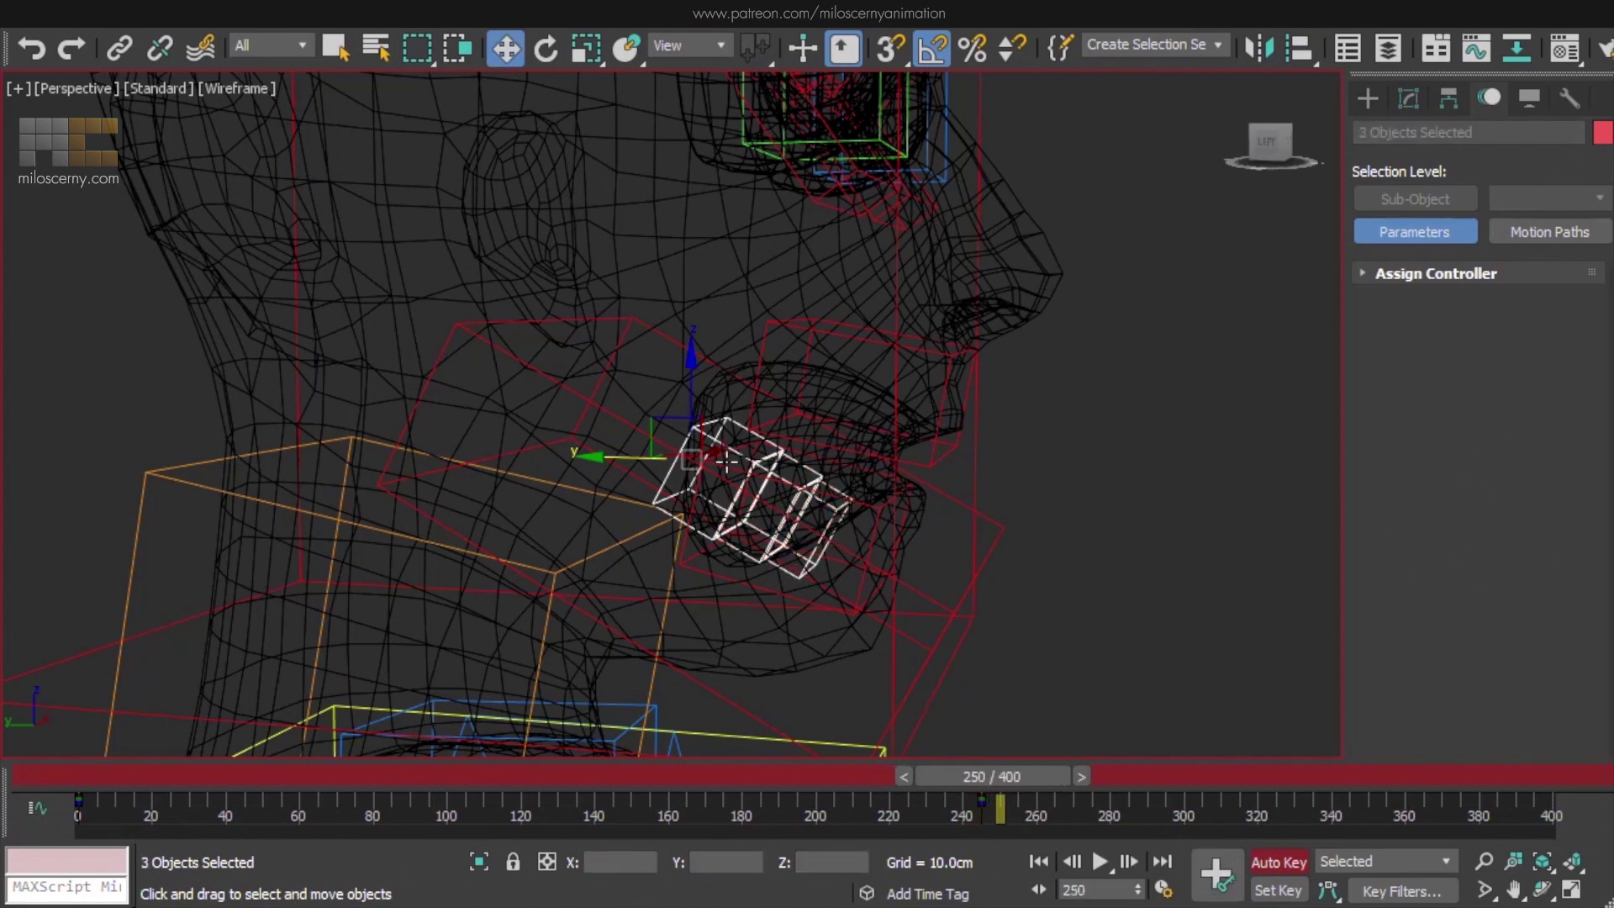
{"action": "left_click_drag", "start_coordinate": [679, 439], "coordinate": [993, 587]}
{"action": "middle_click_drag", "start_coordinate": [1036, 596], "coordinate": [979, 572]}
{"action": "key", "text": "F3"}
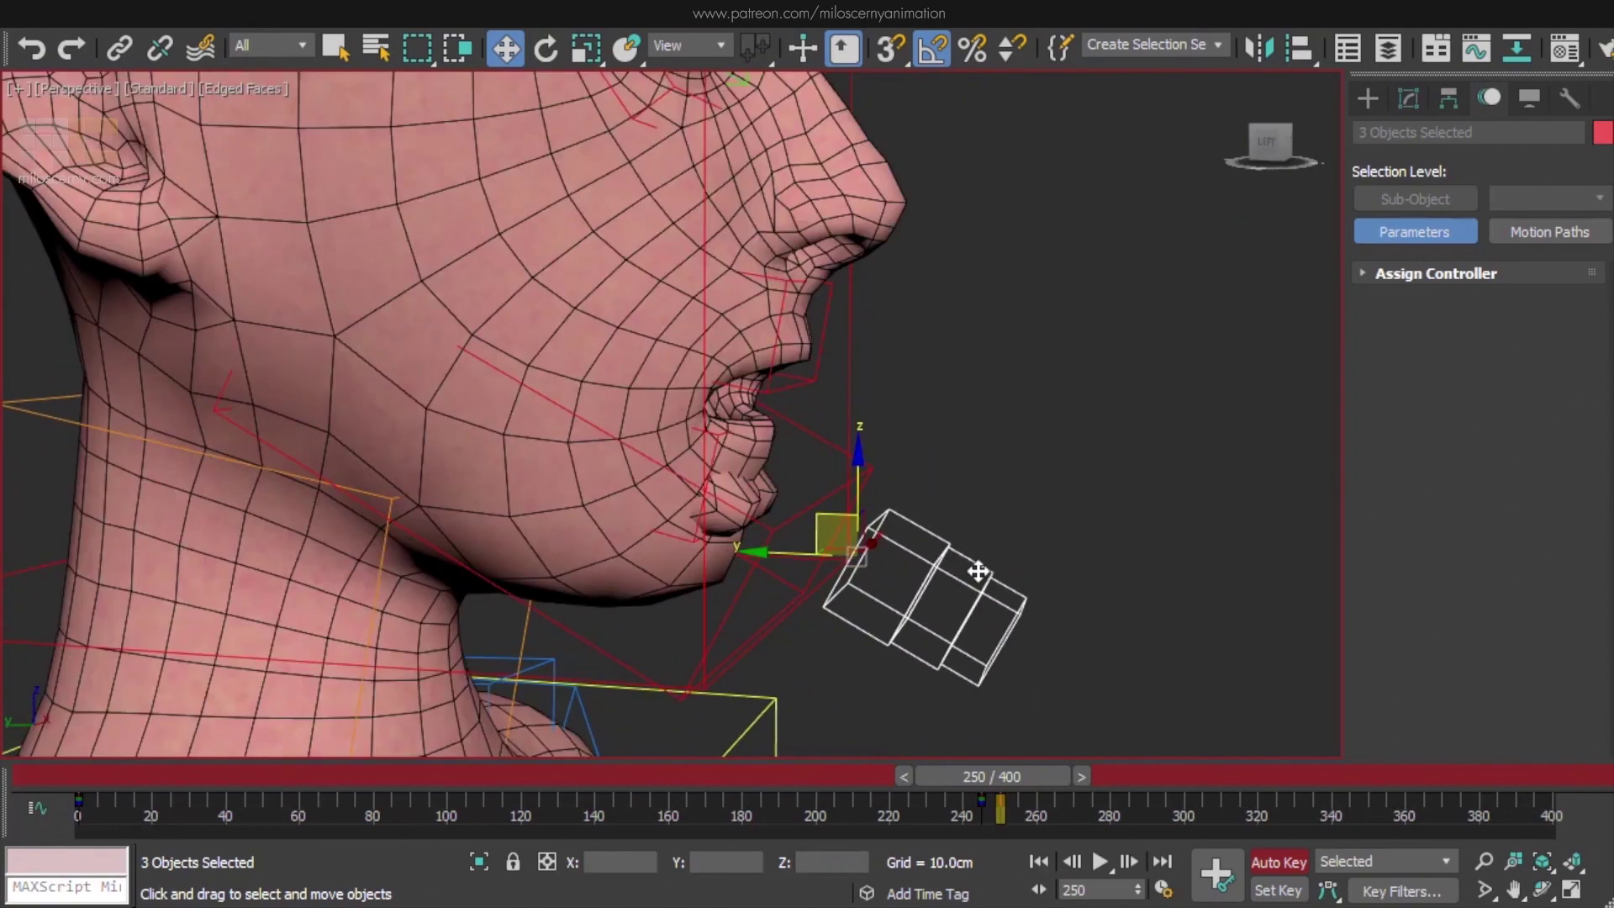
{"action": "left_click_drag", "start_coordinate": [842, 502], "coordinate": [857, 413]}
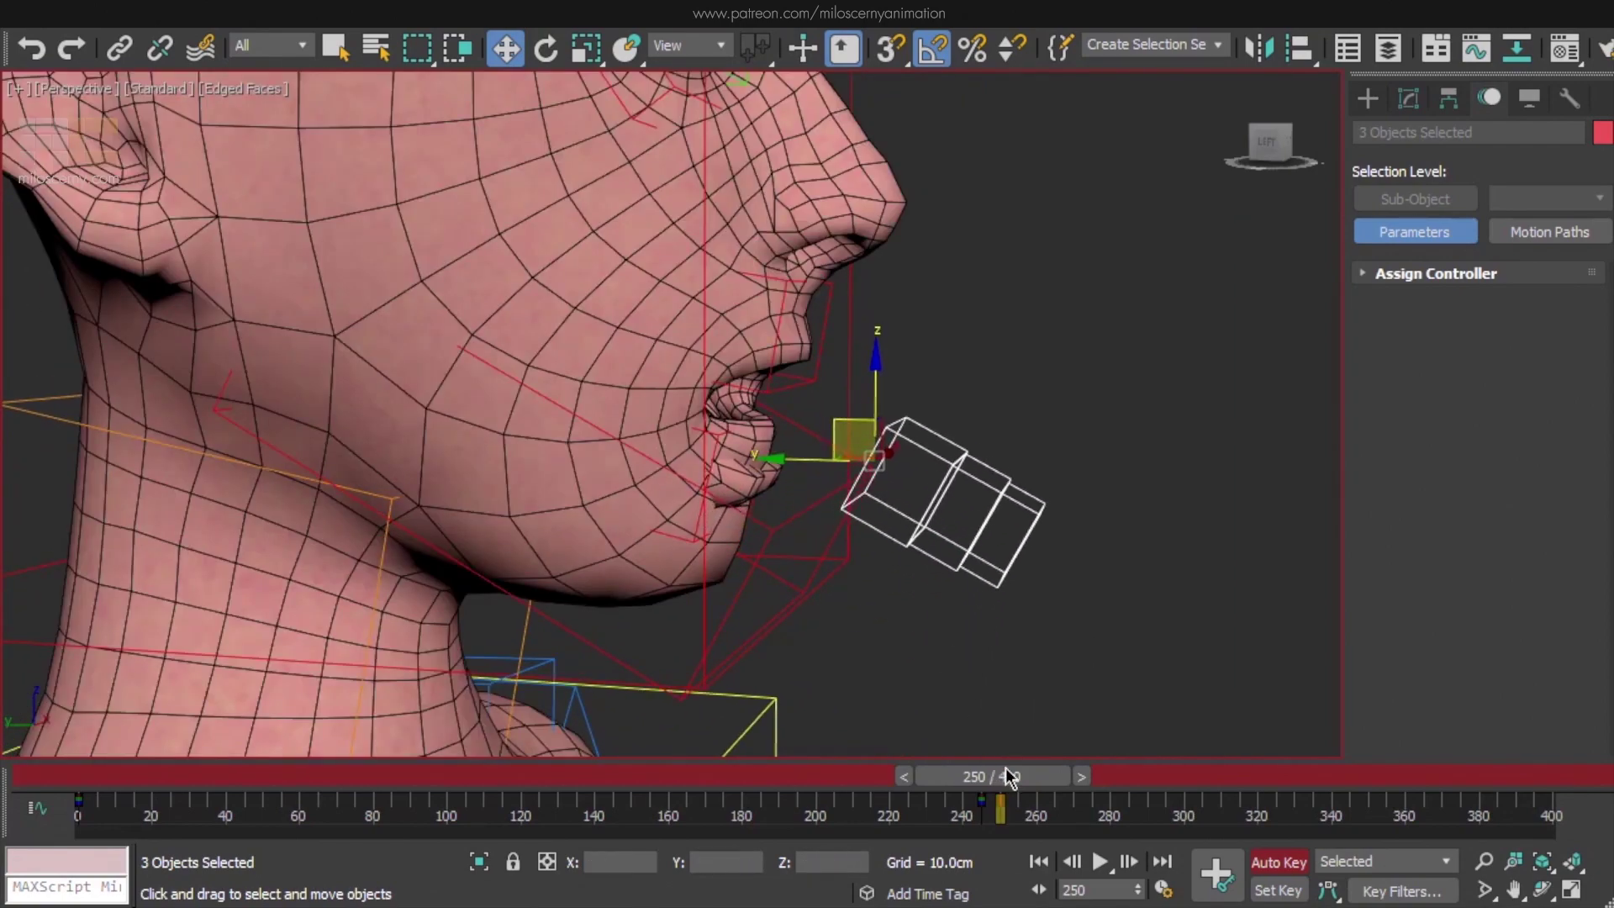
Key rotations of the two front tongue controls at frames 255 and 260, then copy their frame 250 key to frame 265
{"action": "key", "text": "period"}
{"action": "key", "text": "period"}
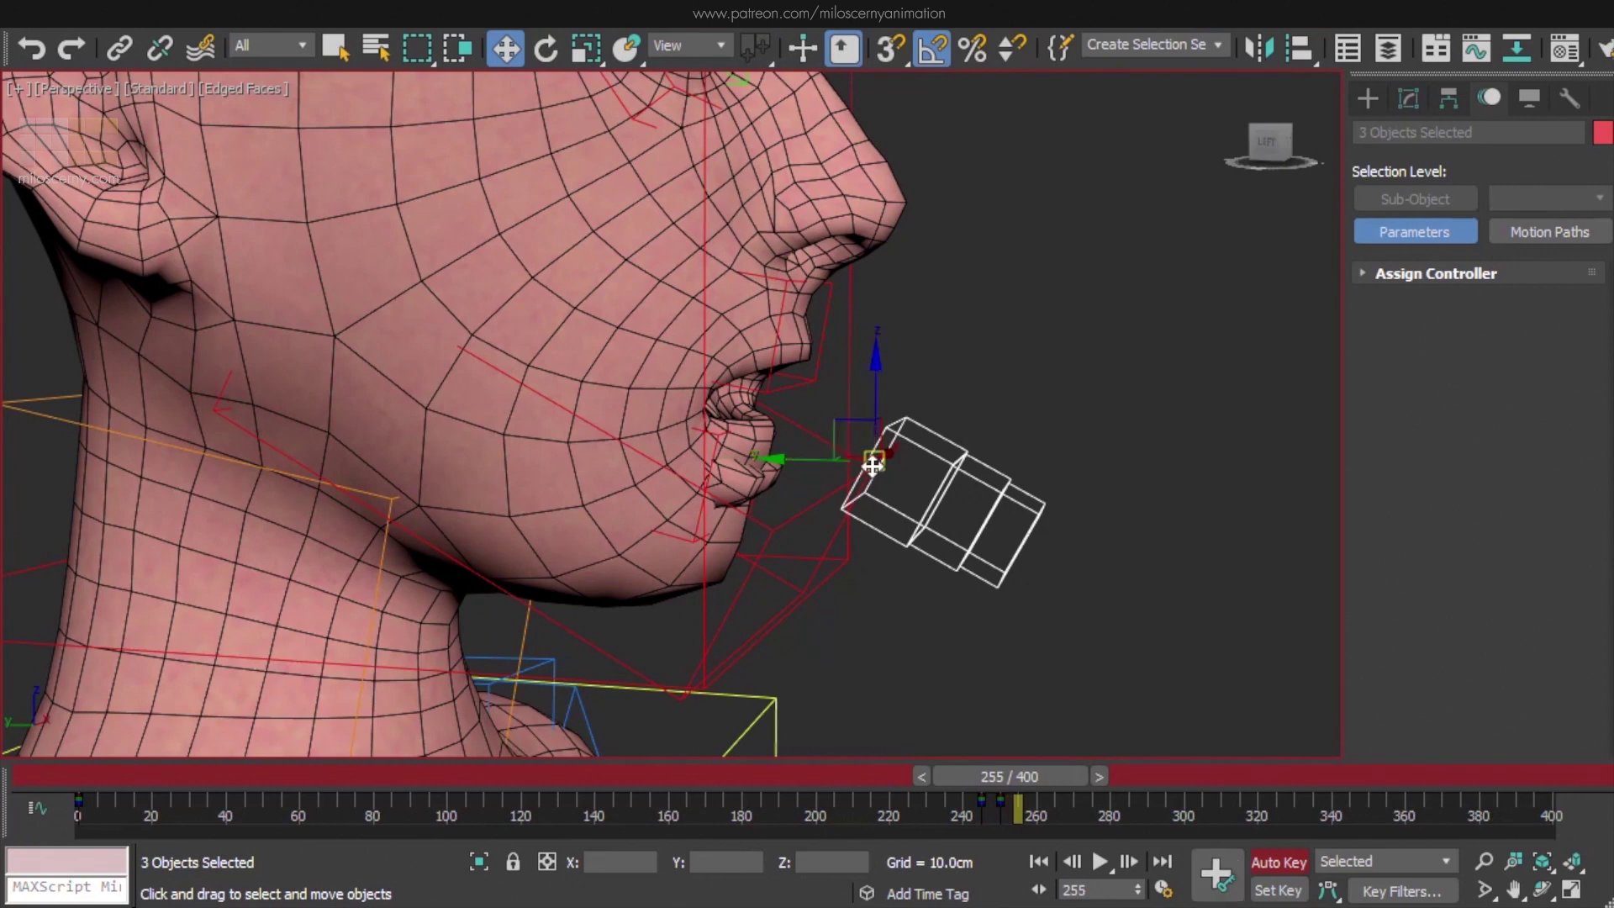
{"action": "left_click", "coordinate": [874, 463], "text": "alt"}
{"action": "key", "text": "e"}
{"action": "left_click_drag", "start_coordinate": [1009, 436], "coordinate": [992, 364]}
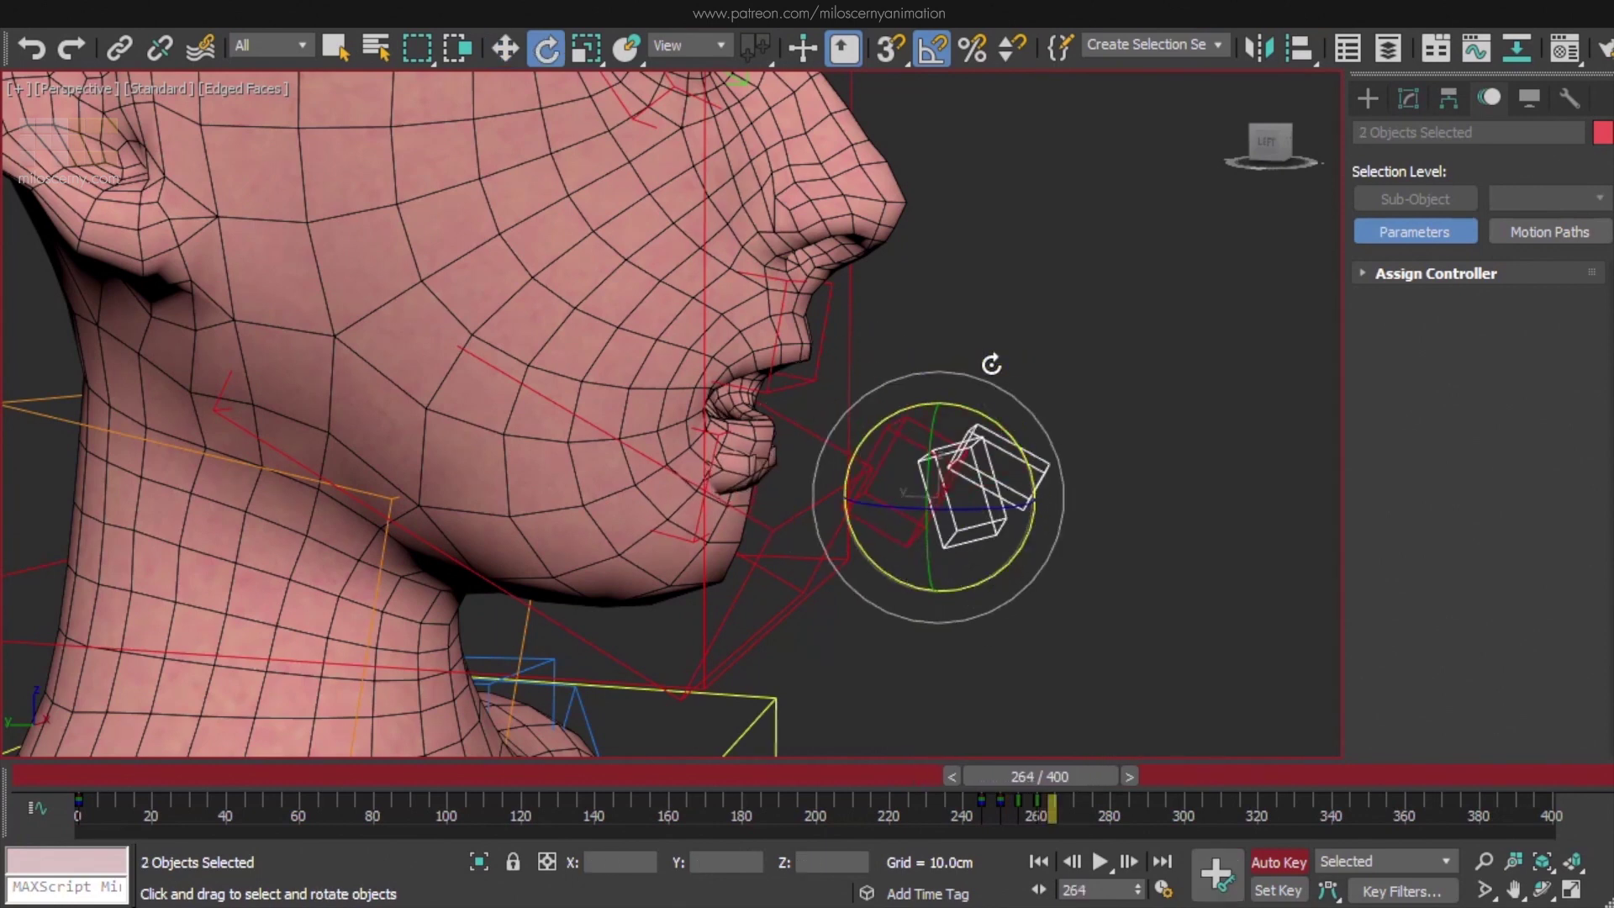
{"action": "left_click_drag", "start_coordinate": [1001, 799], "coordinate": [1055, 809], "text": "shift"}
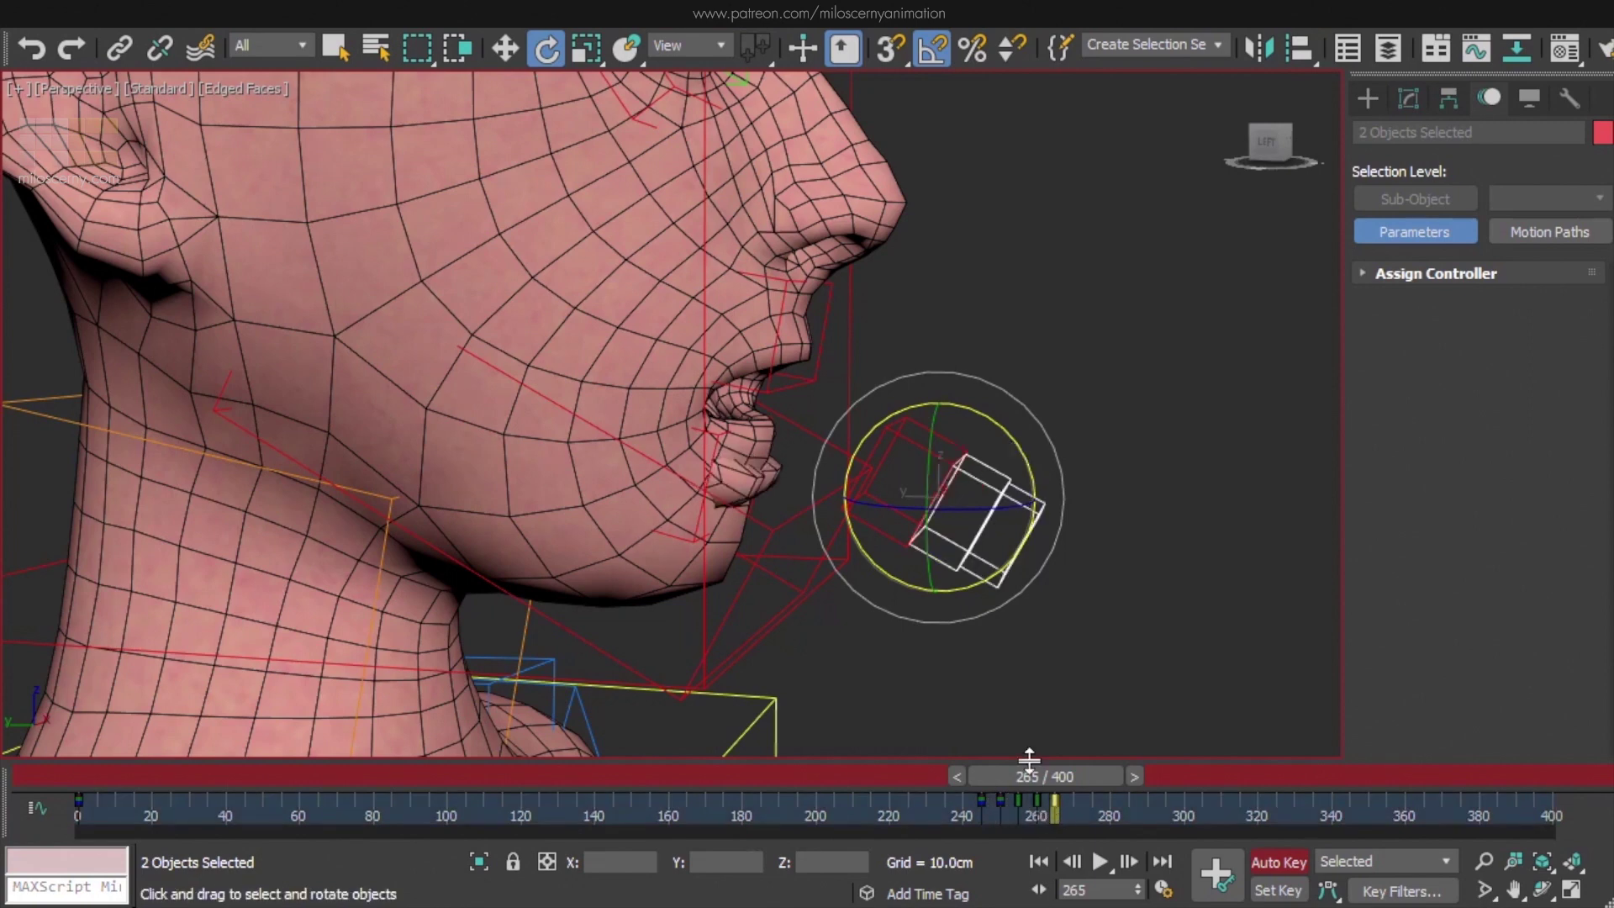
Add the rear tongue control to the selection and copy the frame 245 rest key to frame 270
{"action": "key", "text": "w"}
{"action": "left_click", "coordinate": [899, 444], "text": "ctrl"}
{"action": "key", "text": "period"}
{"action": "key", "text": "period"}
{"action": "key", "text": "period"}
{"action": "key", "text": "period"}
{"action": "key", "text": "period"}
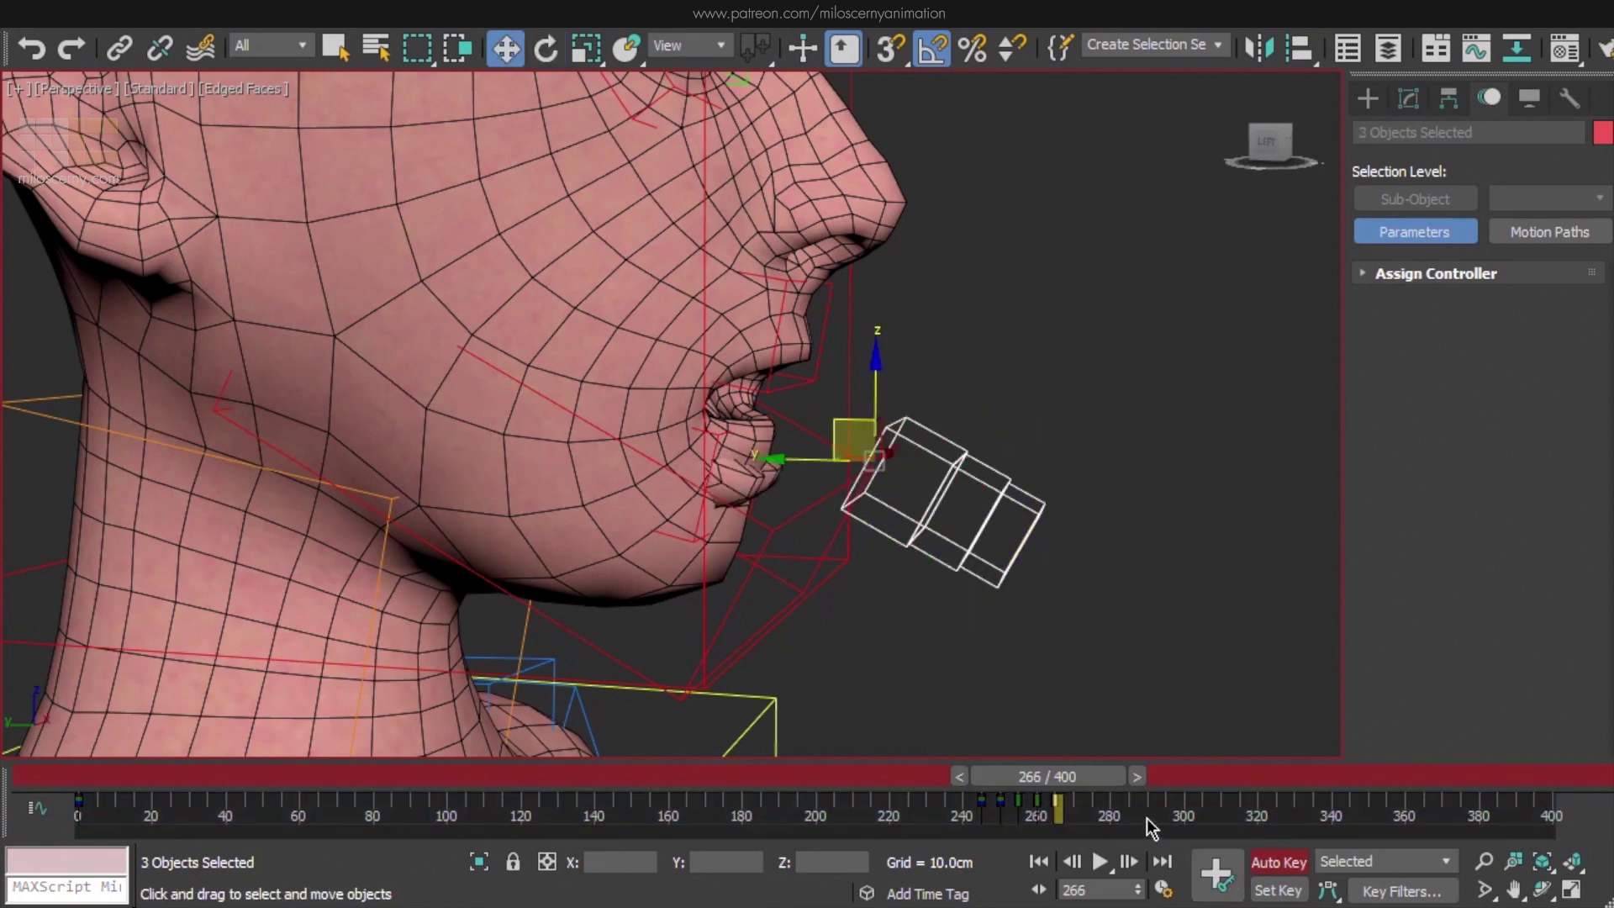
{"action": "left_click_drag", "start_coordinate": [979, 800], "coordinate": [1092, 806], "text": "shift"}
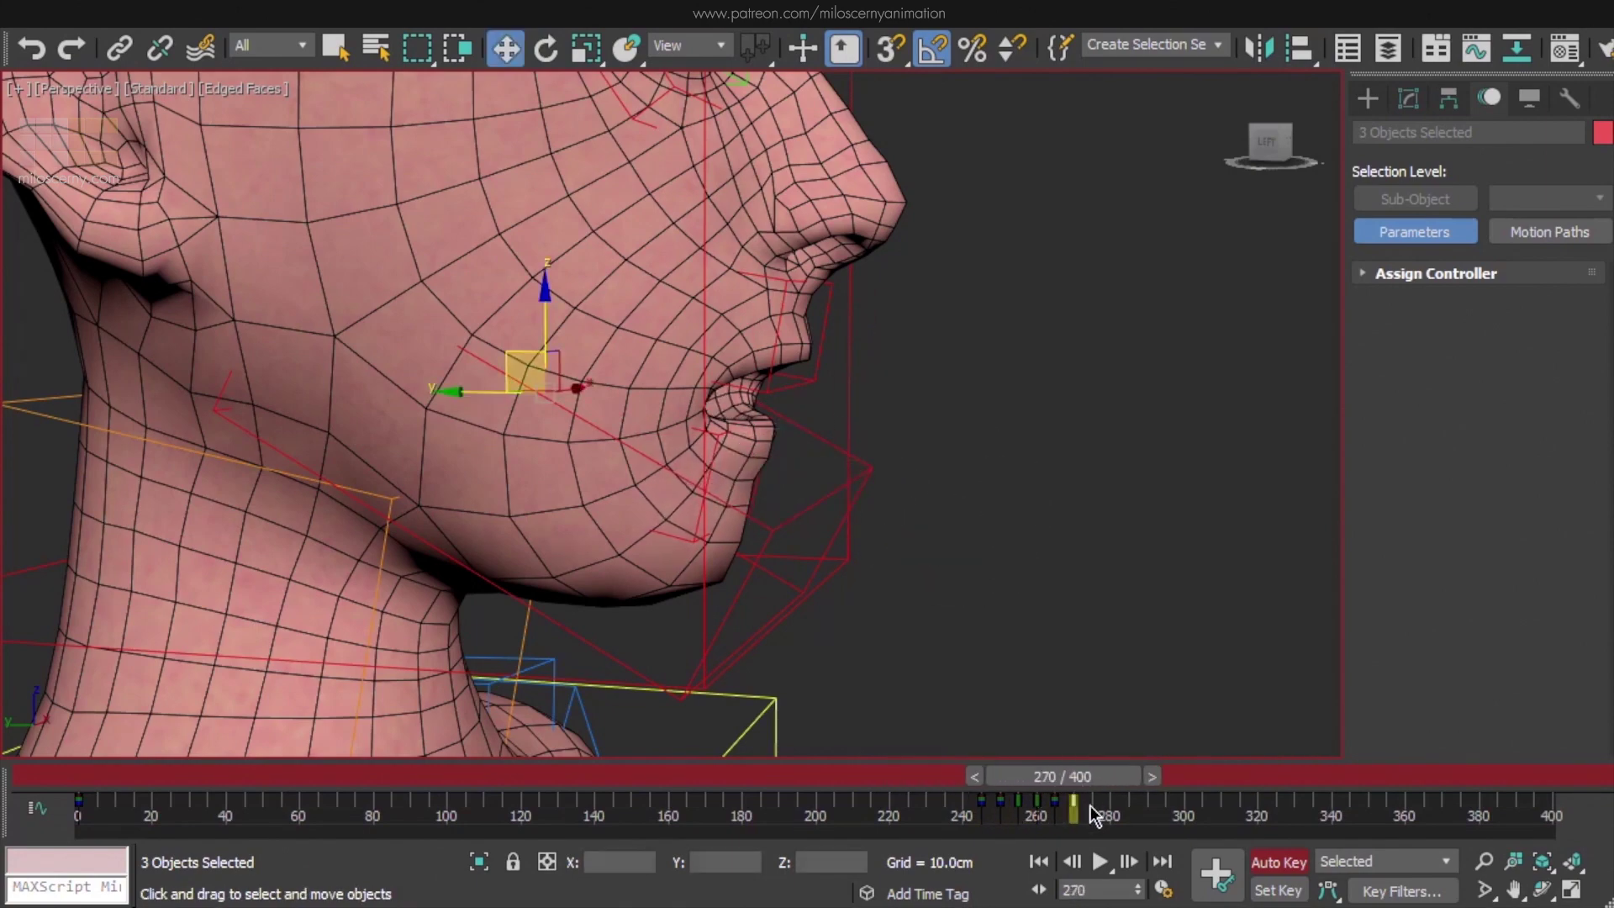
Select the pelvis helper on the full body and key its rest pose at frames 320 and 310
{"action": "middle_click_drag", "start_coordinate": [979, 479], "coordinate": [1015, 655]}
{"action": "scroll", "coordinate": [1014, 654], "scroll_direction": "down", "scroll_amount": 3}
{"action": "middle_click_drag", "start_coordinate": [1056, 548], "coordinate": [919, 378], "text": "alt"}
{"action": "scroll", "coordinate": [953, 557], "scroll_direction": "down", "scroll_amount": 3}
{"action": "scroll", "coordinate": [930, 594], "scroll_direction": "down", "scroll_amount": 6}
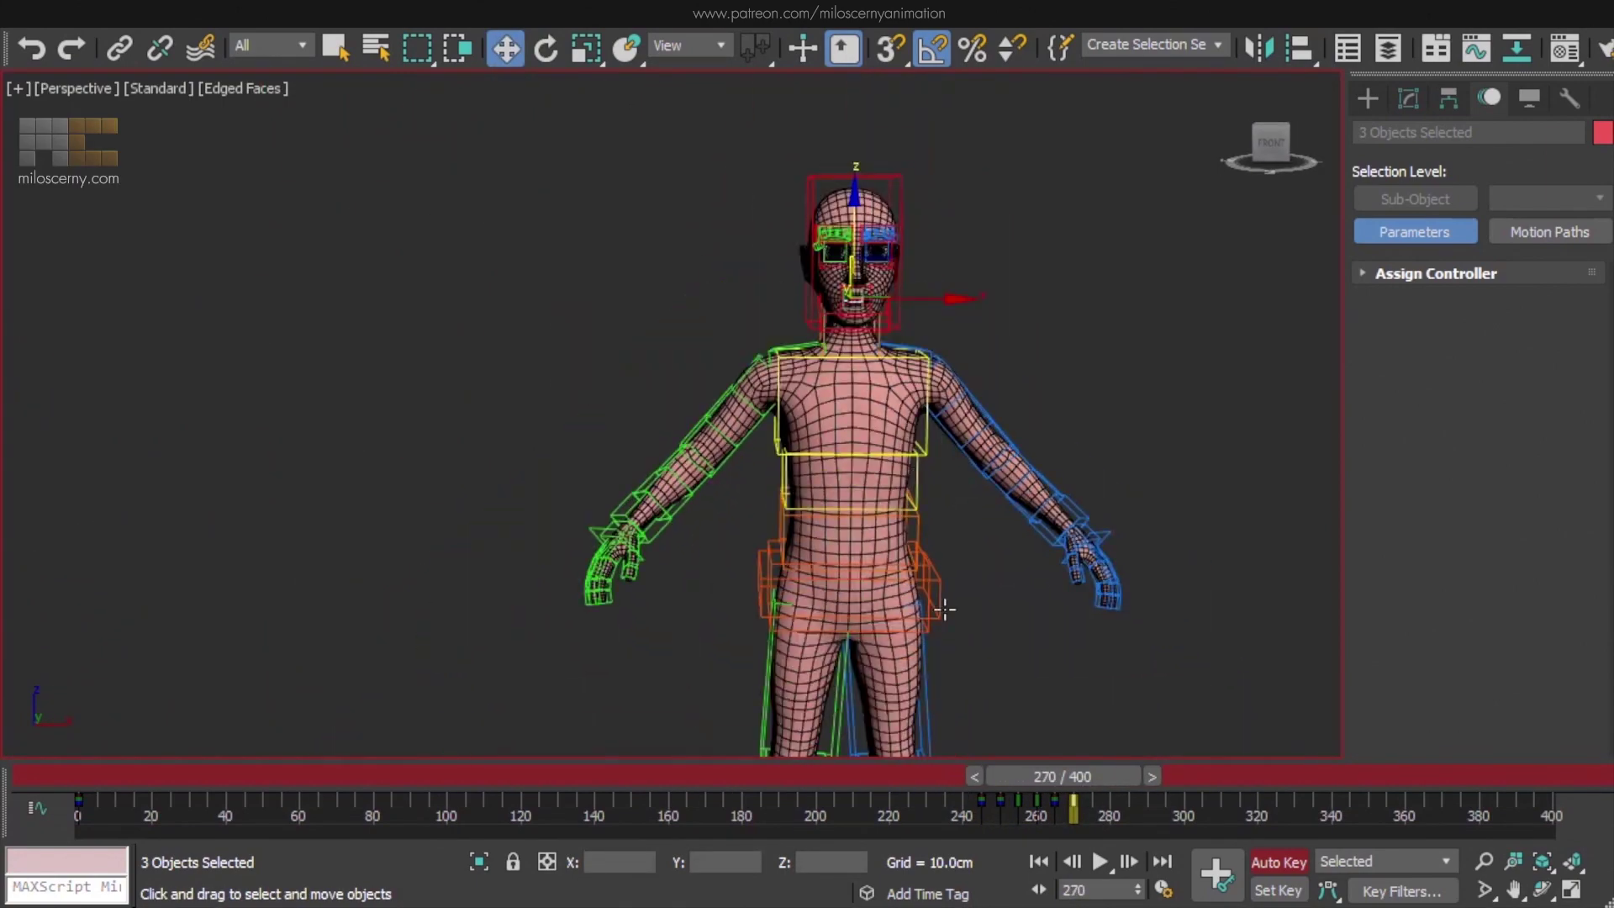
{"action": "scroll", "coordinate": [893, 504], "scroll_direction": "up", "scroll_amount": 8}
{"action": "left_click", "coordinate": [907, 358]}
{"action": "scroll", "coordinate": [990, 525], "scroll_direction": "down", "scroll_amount": 8}
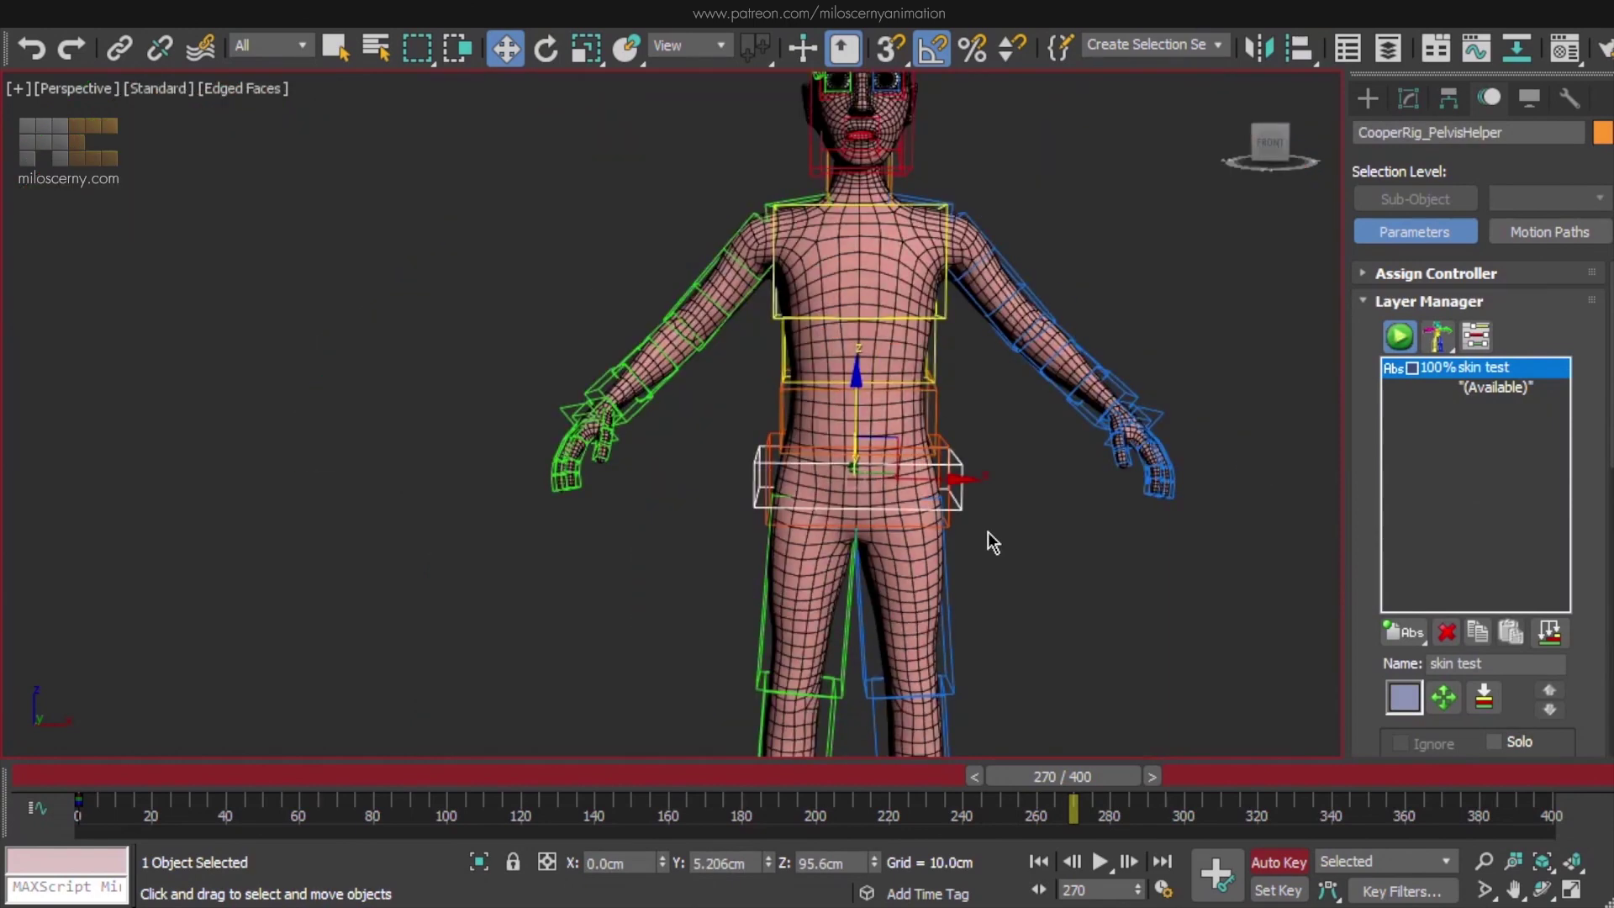
{"action": "middle_click_drag", "start_coordinate": [990, 538], "coordinate": [993, 649]}
{"action": "left_click_drag", "start_coordinate": [1102, 772], "coordinate": [1060, 770]}
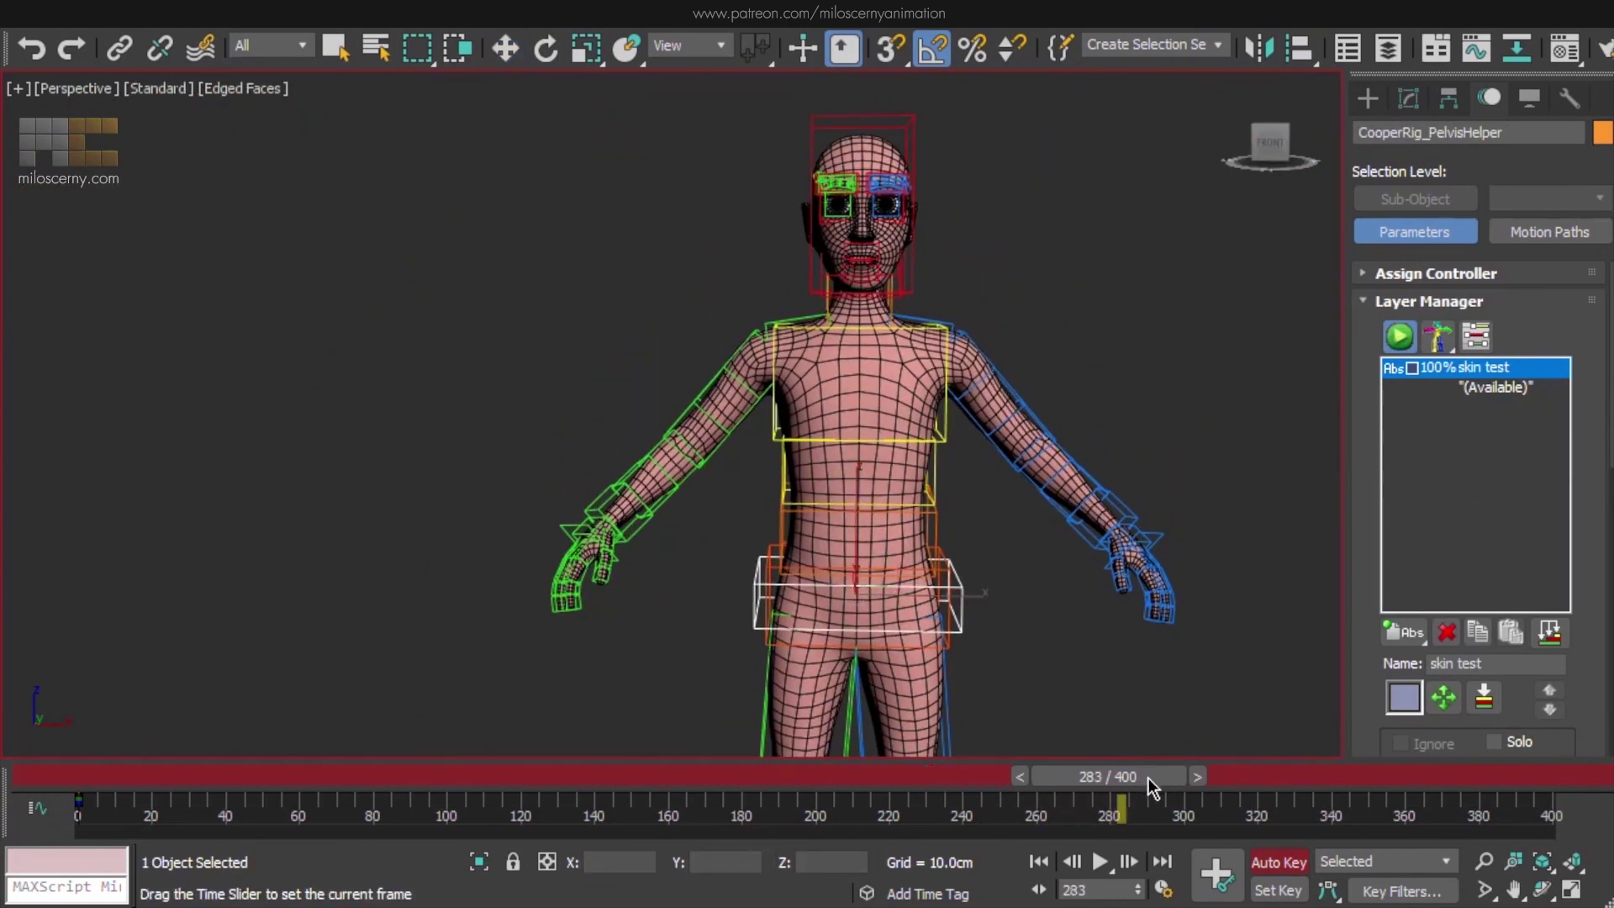
{"action": "left_click_drag", "start_coordinate": [1215, 804], "coordinate": [1244, 806]}
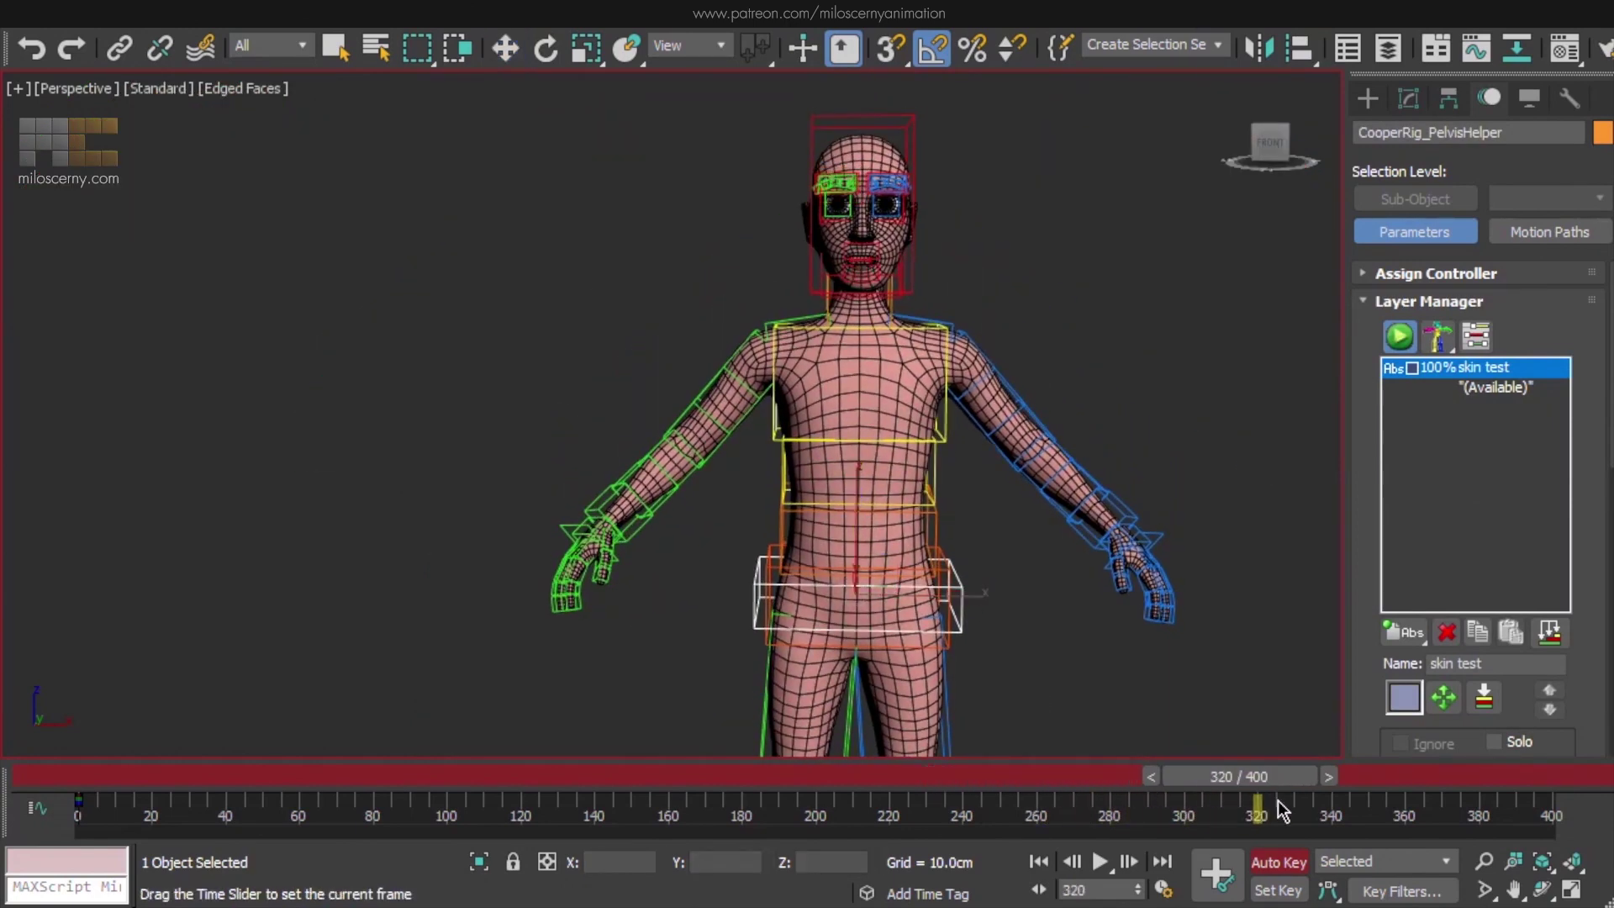
{"action": "key", "text": "w"}
{"action": "left_click", "coordinate": [1218, 875]}
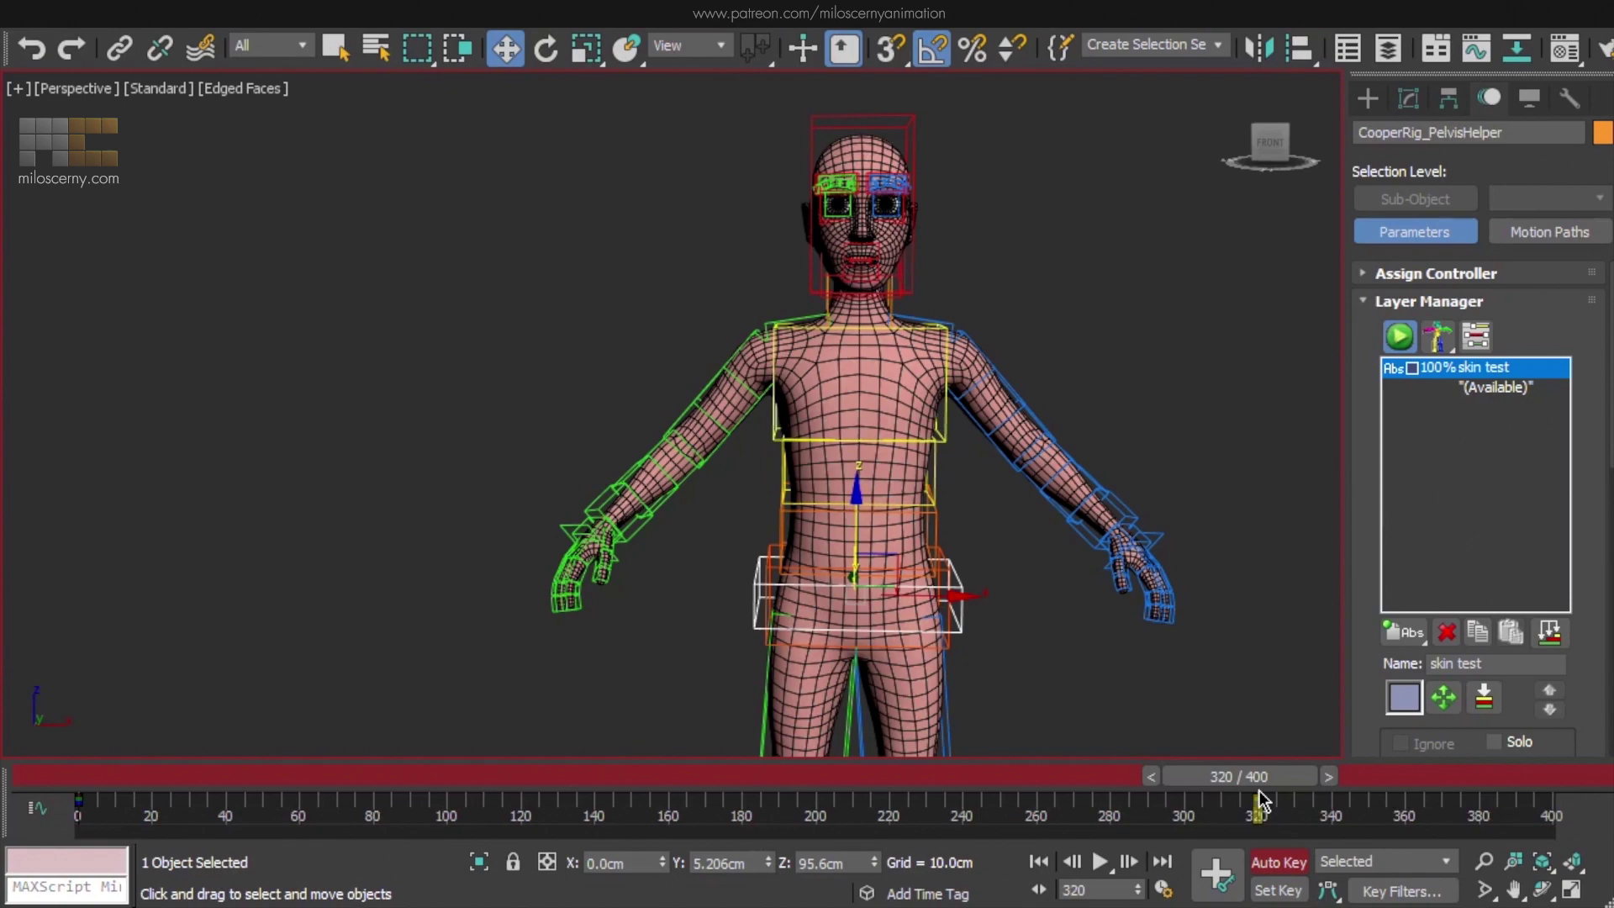
{"action": "left_click_drag", "start_coordinate": [1261, 803], "coordinate": [1221, 806]}
{"action": "left_click", "coordinate": [1221, 874]}
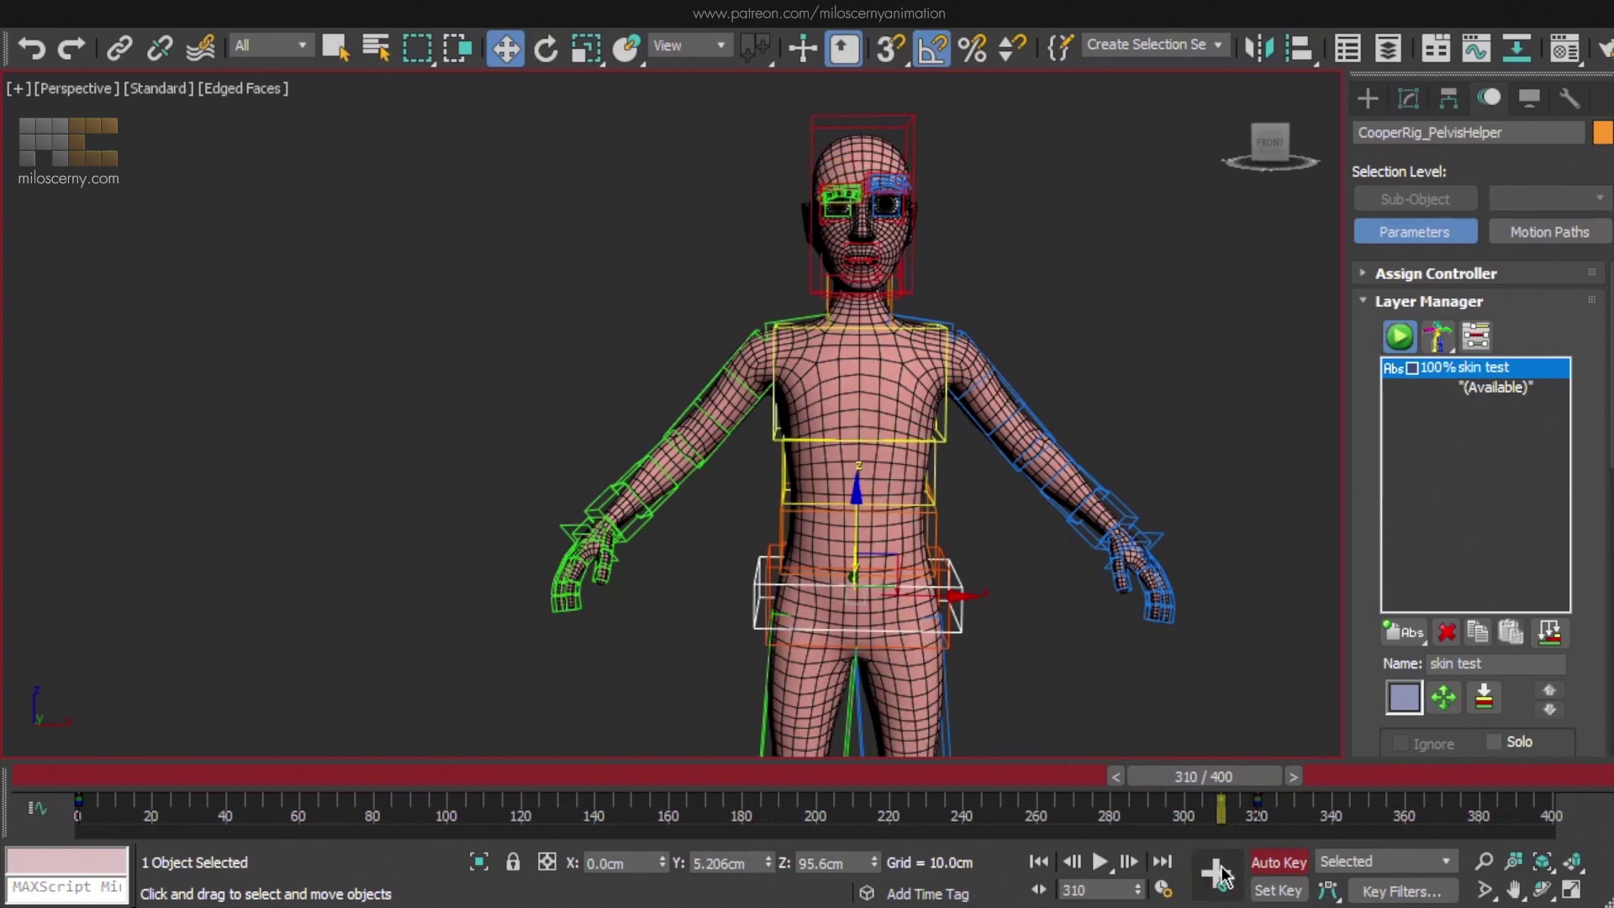
Key strong front-to-back tilts of the pelvis helper at frames 315 and 320
{"action": "key", "text": "period"}
{"action": "key", "text": "period"}
{"action": "key", "text": "period"}
{"action": "scroll", "coordinate": [905, 475], "scroll_direction": "up", "scroll_amount": 5}
{"action": "middle_click_drag", "start_coordinate": [904, 475], "coordinate": [973, 443], "text": "alt"}
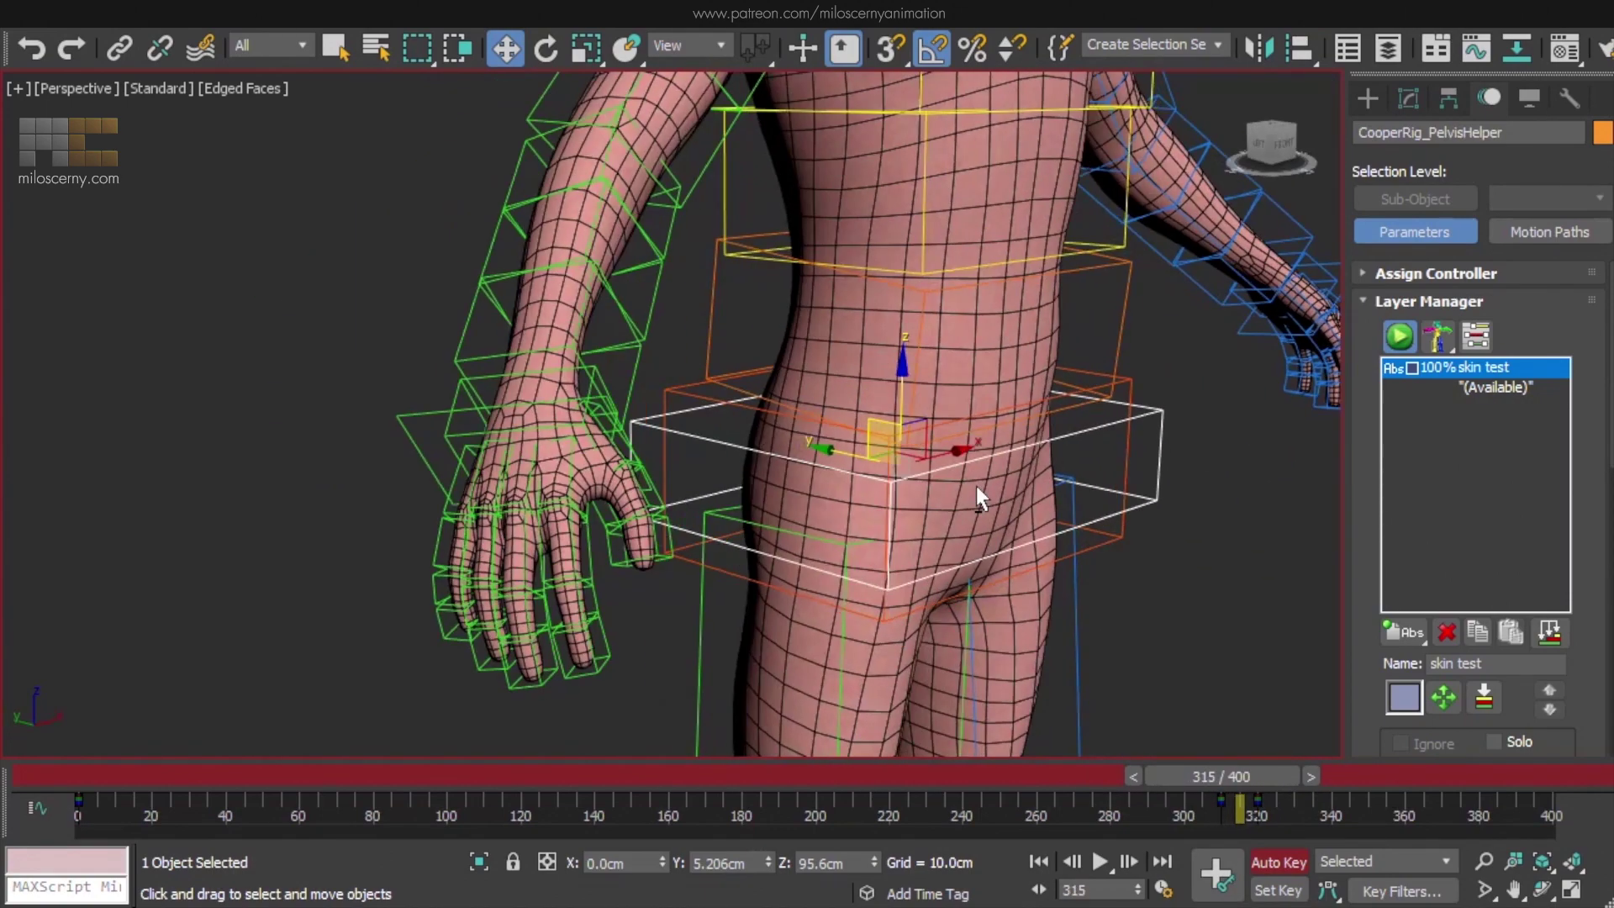
{"action": "key", "text": "e"}
{"action": "mouse_move", "coordinate": [958, 414]}
{"action": "left_mouse_down"}
{"action": "mouse_move", "coordinate": [967, 468]}
{"action": "mouse_move", "coordinate": [955, 410]}
{"action": "left_mouse_up"}
{"action": "key", "text": "period"}
{"action": "key", "text": "period"}
{"action": "key", "text": "period"}
{"action": "key", "text": "period"}
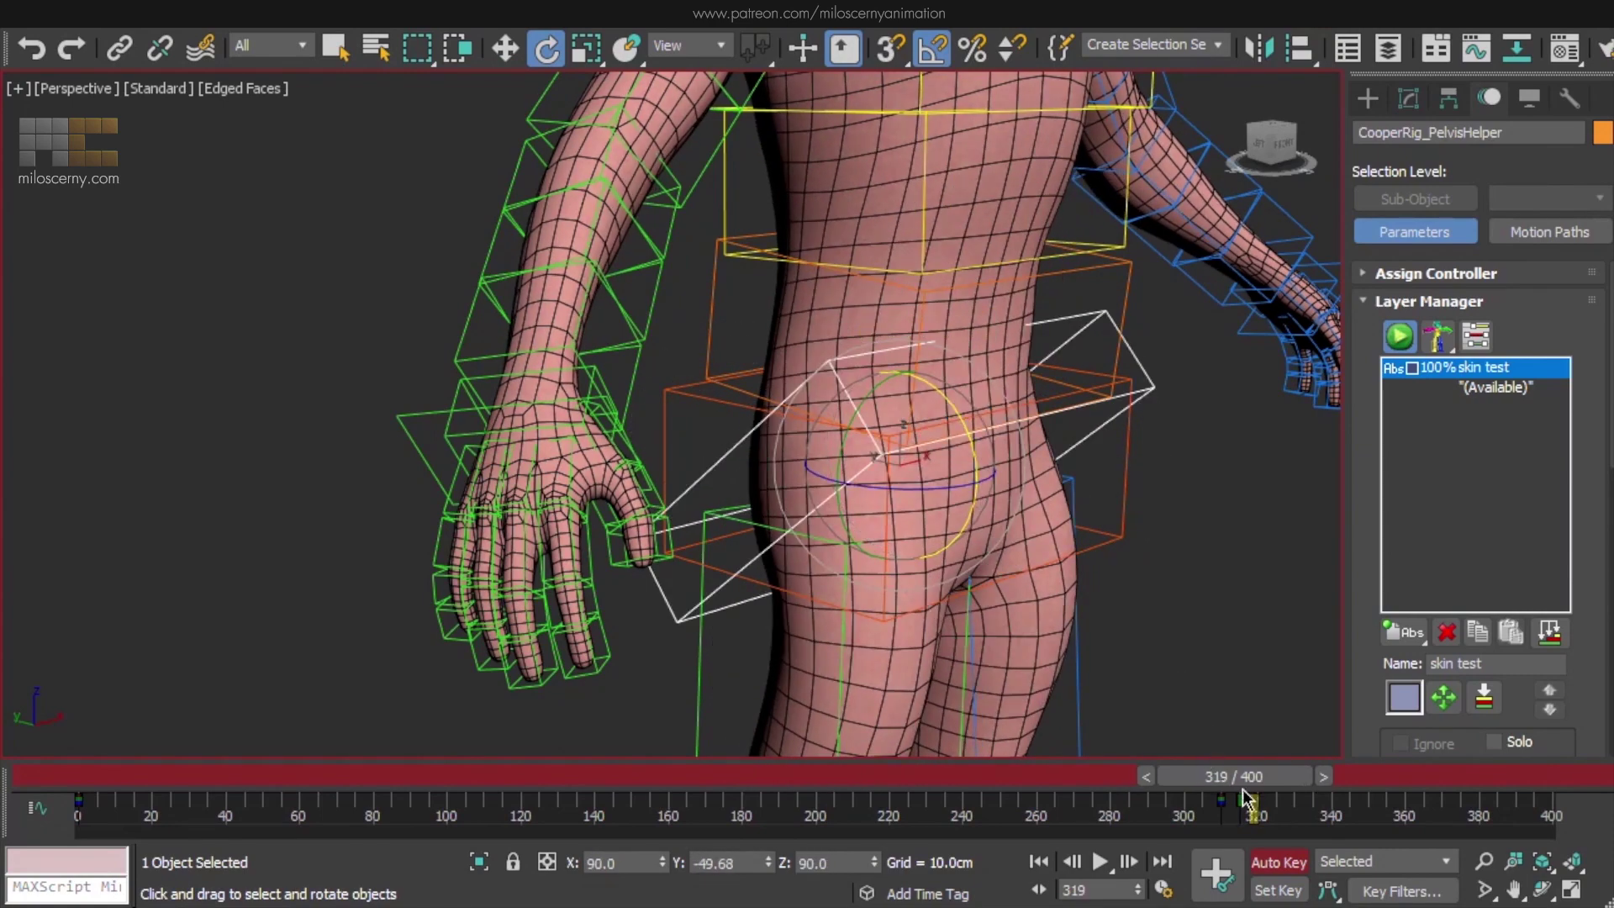
{"action": "left_click_drag", "start_coordinate": [1254, 820], "coordinate": [1257, 811]}
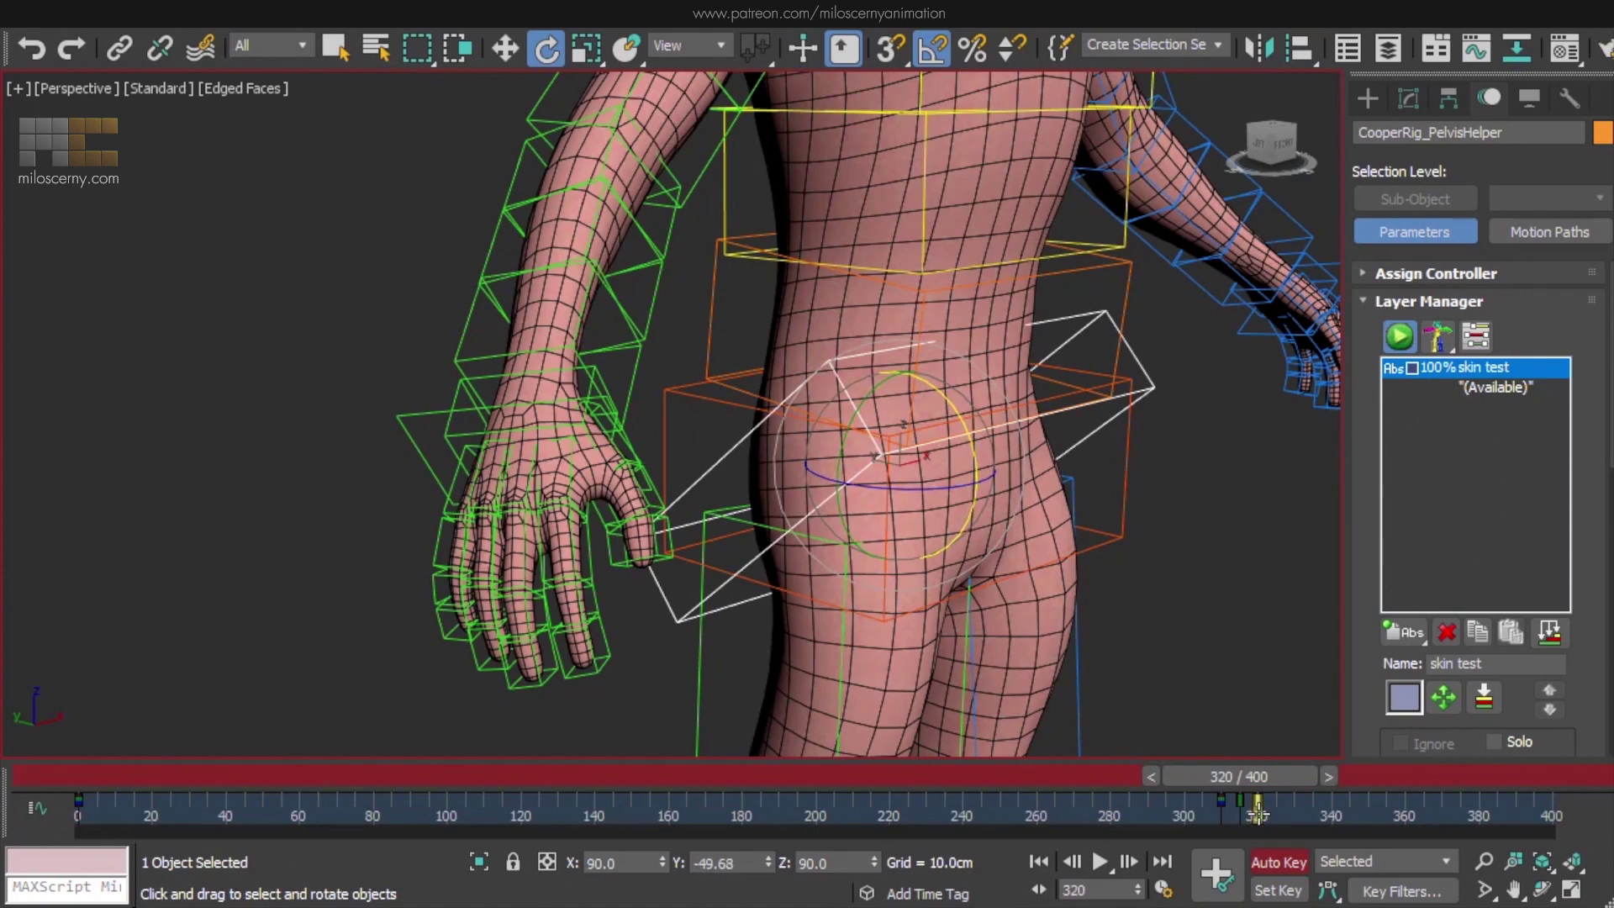
Key opposite sideways tilts of the pelvis helper at frames 324 and 328, and copy its frame 310 key to frame 332
{"action": "middle_click_drag", "start_coordinate": [1115, 614], "coordinate": [838, 420], "text": "alt"}
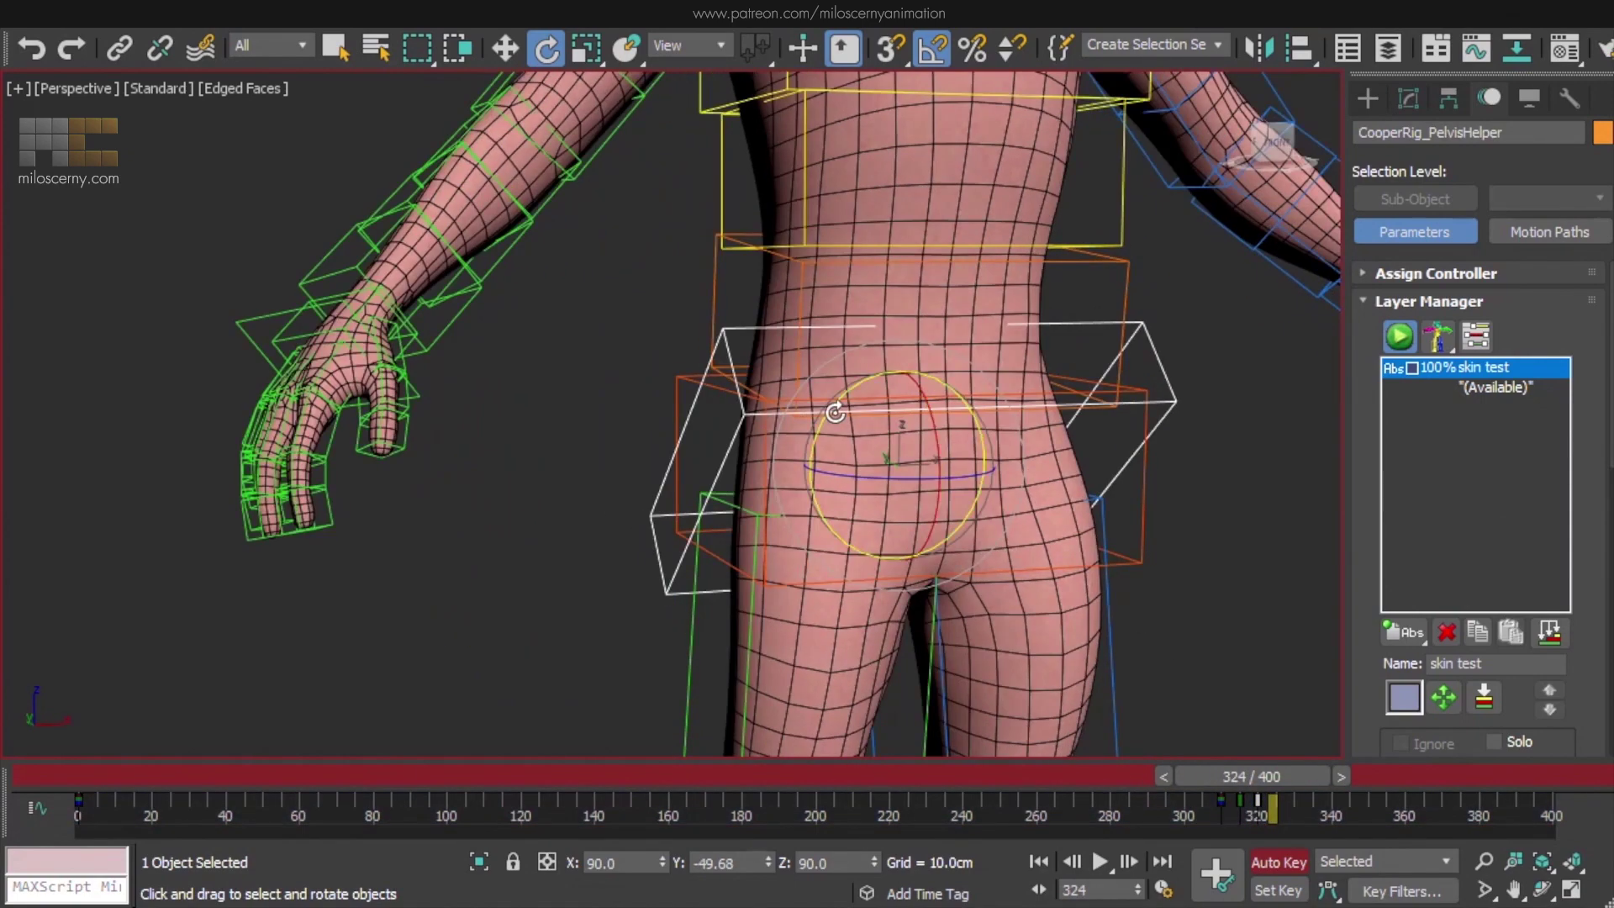
{"action": "left_click_drag", "start_coordinate": [1221, 813], "coordinate": [1270, 824], "text": "shift"}
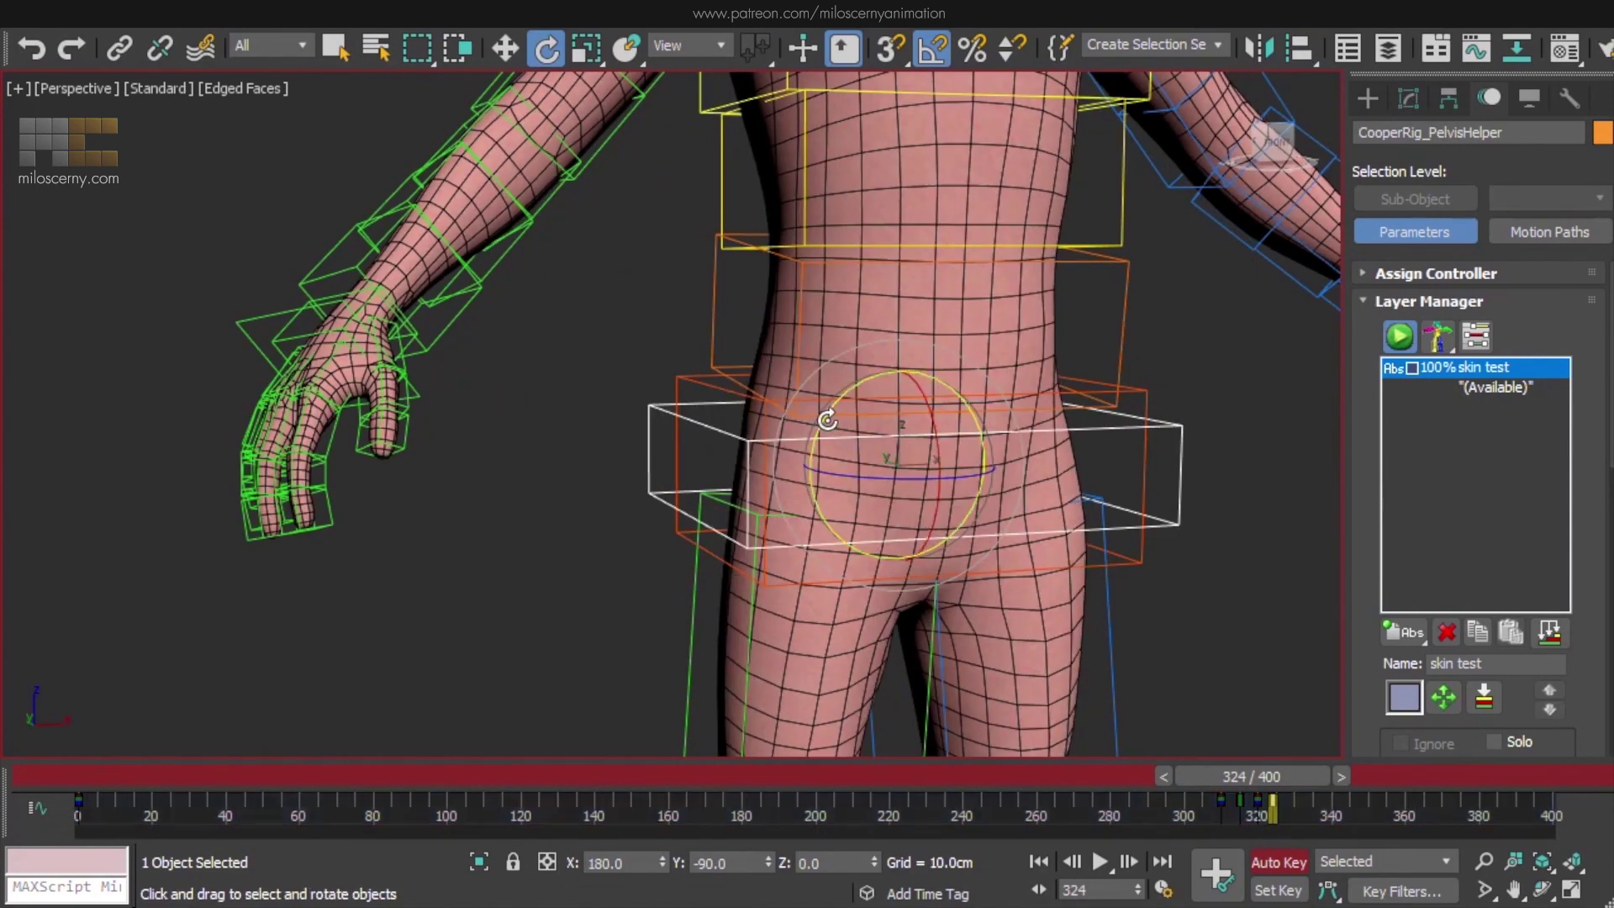
{"action": "left_click_drag", "start_coordinate": [826, 420], "coordinate": [851, 402]}
{"action": "key", "text": "period"}
{"action": "key", "text": "."}
{"action": "key", "text": "."}
{"action": "key", "text": "."}
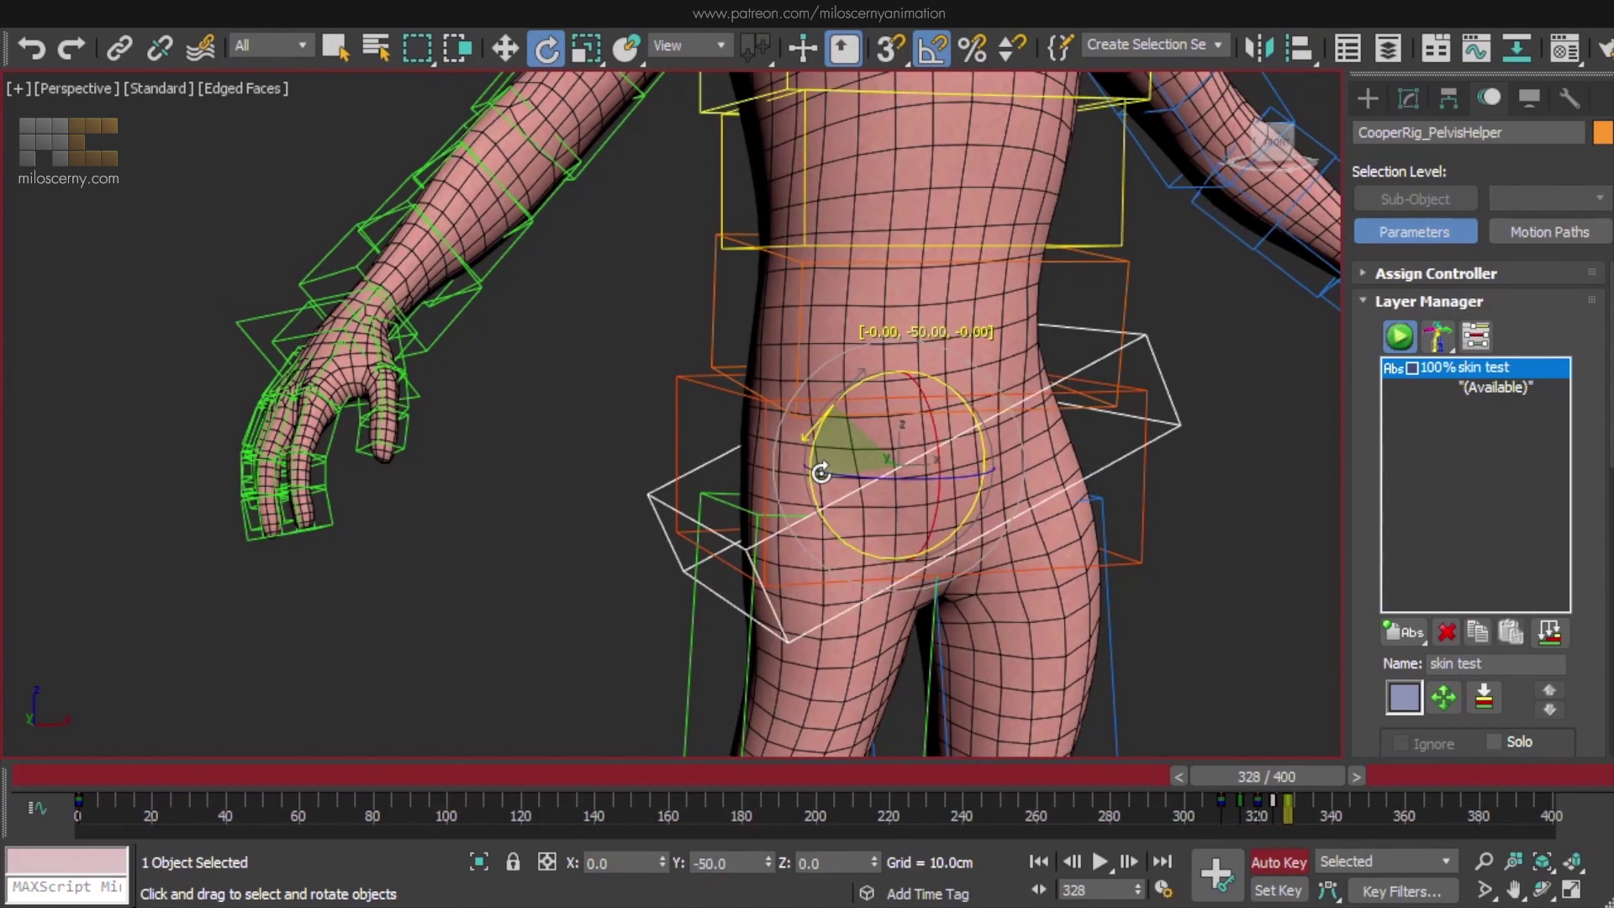
{"action": "left_click_drag", "start_coordinate": [1221, 812], "coordinate": [1302, 812], "text": "shift"}
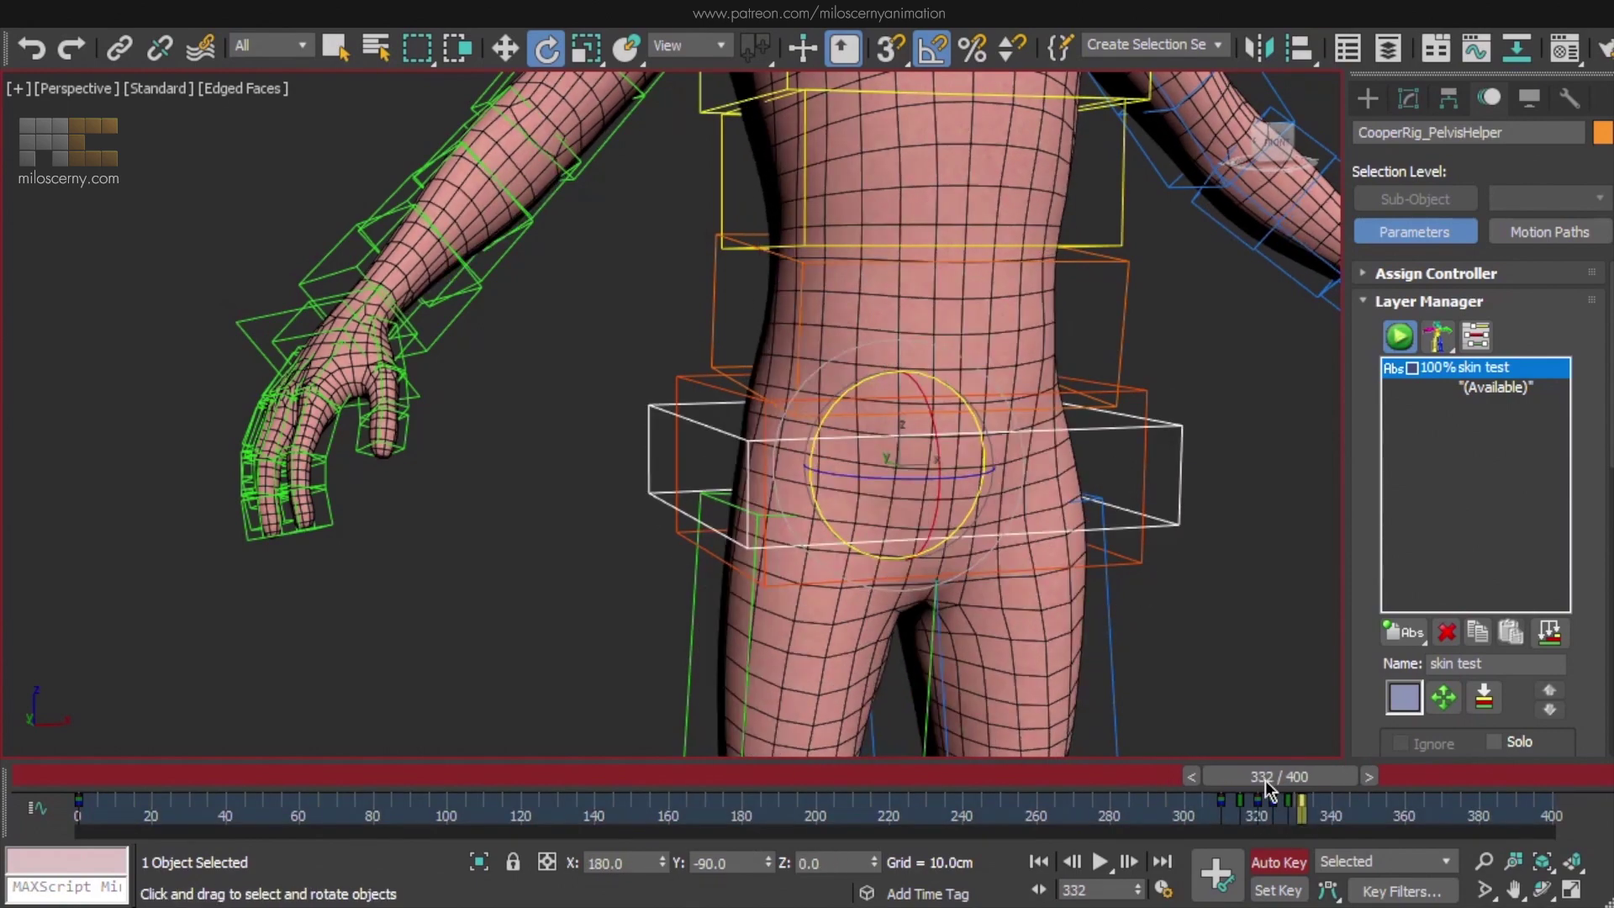
Select the chest control, key its rest pose at frame 332 and key strong front-to-back bends at frames 336 and 340
{"action": "middle_click_drag", "start_coordinate": [1110, 505], "coordinate": [1048, 522], "text": "alt"}
{"action": "scroll", "coordinate": [1038, 526], "scroll_direction": "down", "scroll_amount": 4}
{"action": "left_click", "coordinate": [1027, 404]}
{"action": "middle_click_drag", "start_coordinate": [1028, 405], "coordinate": [1238, 699], "text": "alt"}
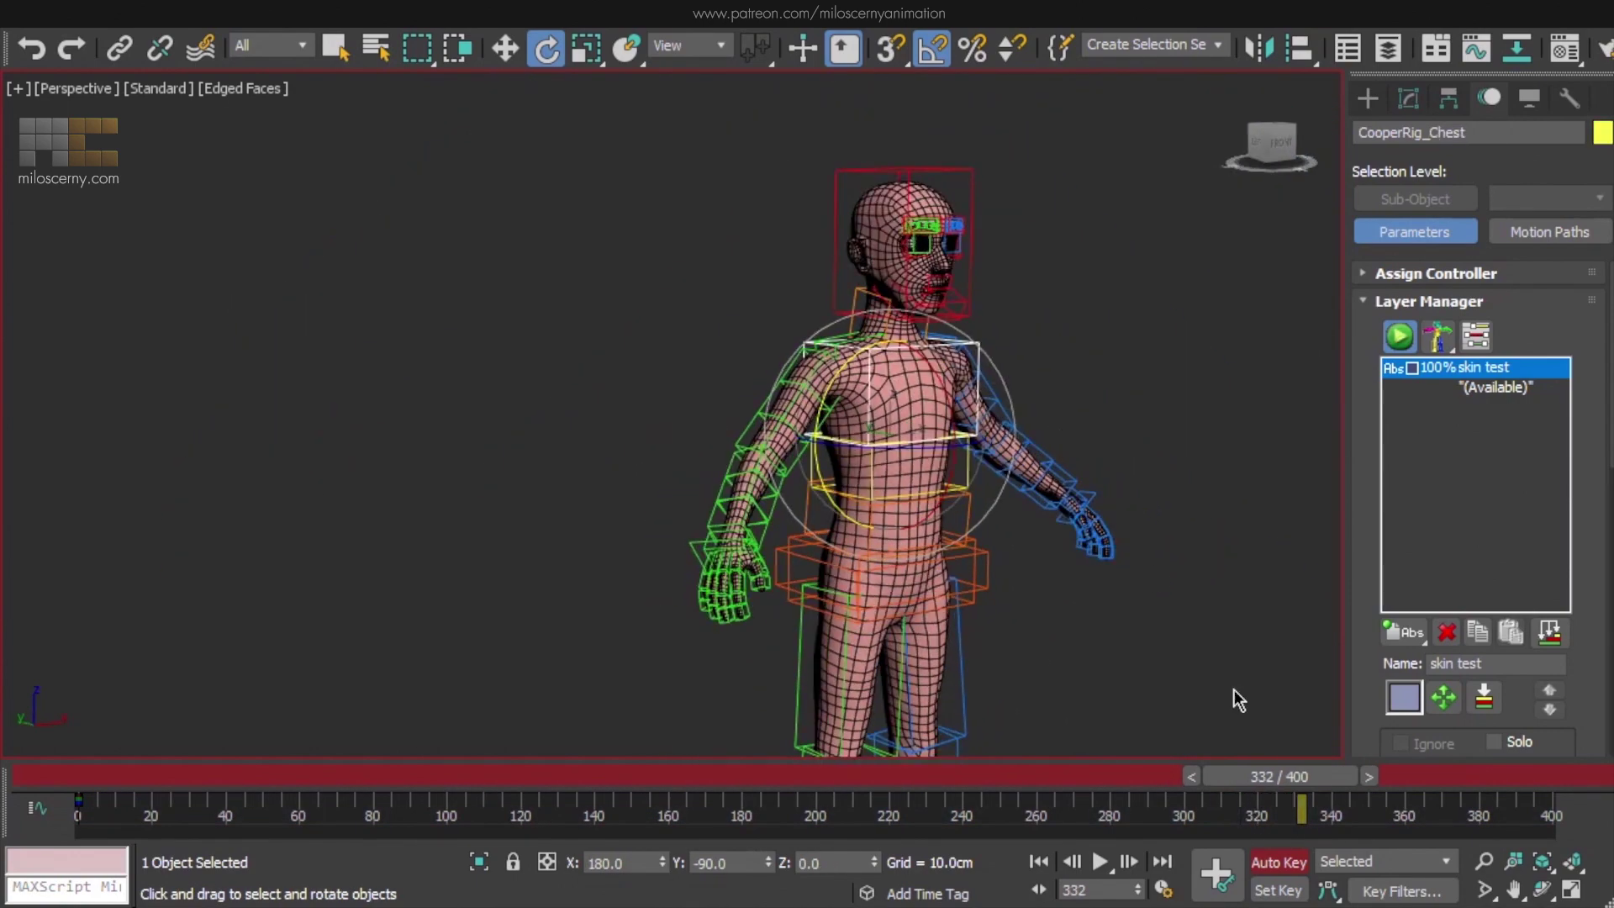
{"action": "left_click_drag", "start_coordinate": [924, 352], "coordinate": [954, 282]}
{"action": "key", "text": "."}
{"action": "key", "text": "."}
{"action": "key", "text": "."}
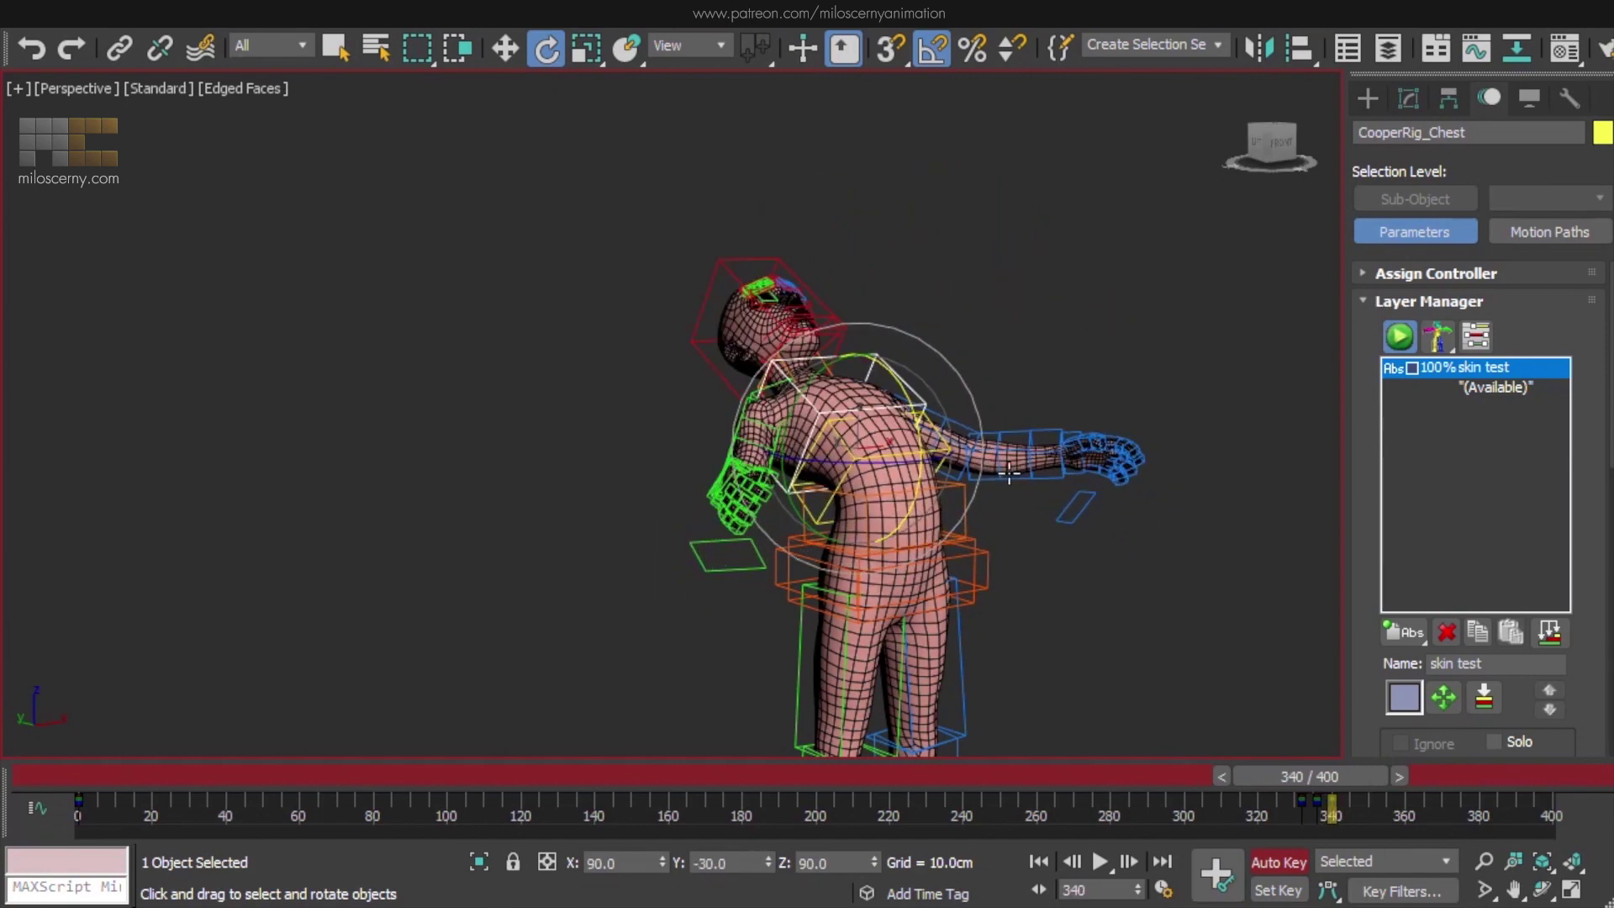
Copy the chest's frame 332 rest key to frame 344
{"action": "key", "text": "."}
{"action": "key", "text": "."}
{"action": "key", "text": "."}
{"action": "key", "text": "."}
{"action": "left_click_drag", "start_coordinate": [1301, 805], "coordinate": [1346, 814], "text": "shift"}
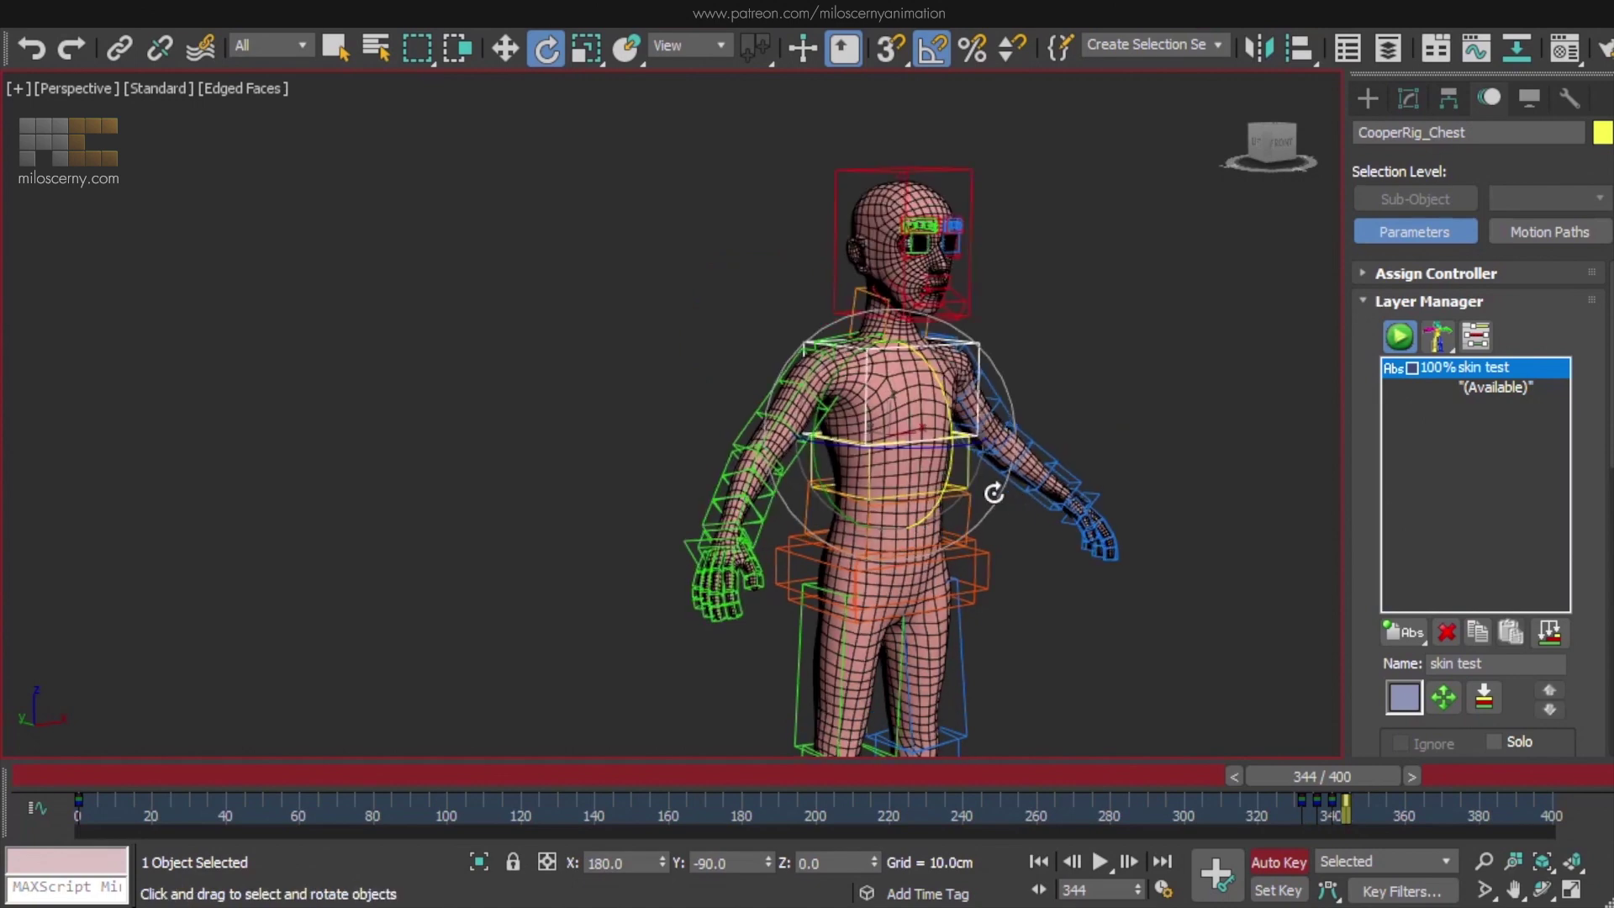
From the front, bend the chest 60 degrees sideways at frame 348 and 120 degrees back to the opposite side at frame 352
{"action": "middle_click_drag", "start_coordinate": [995, 493], "coordinate": [897, 487], "text": "alt"}
{"action": "key", "text": "."}
{"action": "key", "text": "."}
{"action": "key", "text": "."}
{"action": "key", "text": "."}
{"action": "left_click_drag", "start_coordinate": [948, 362], "coordinate": [990, 408]}
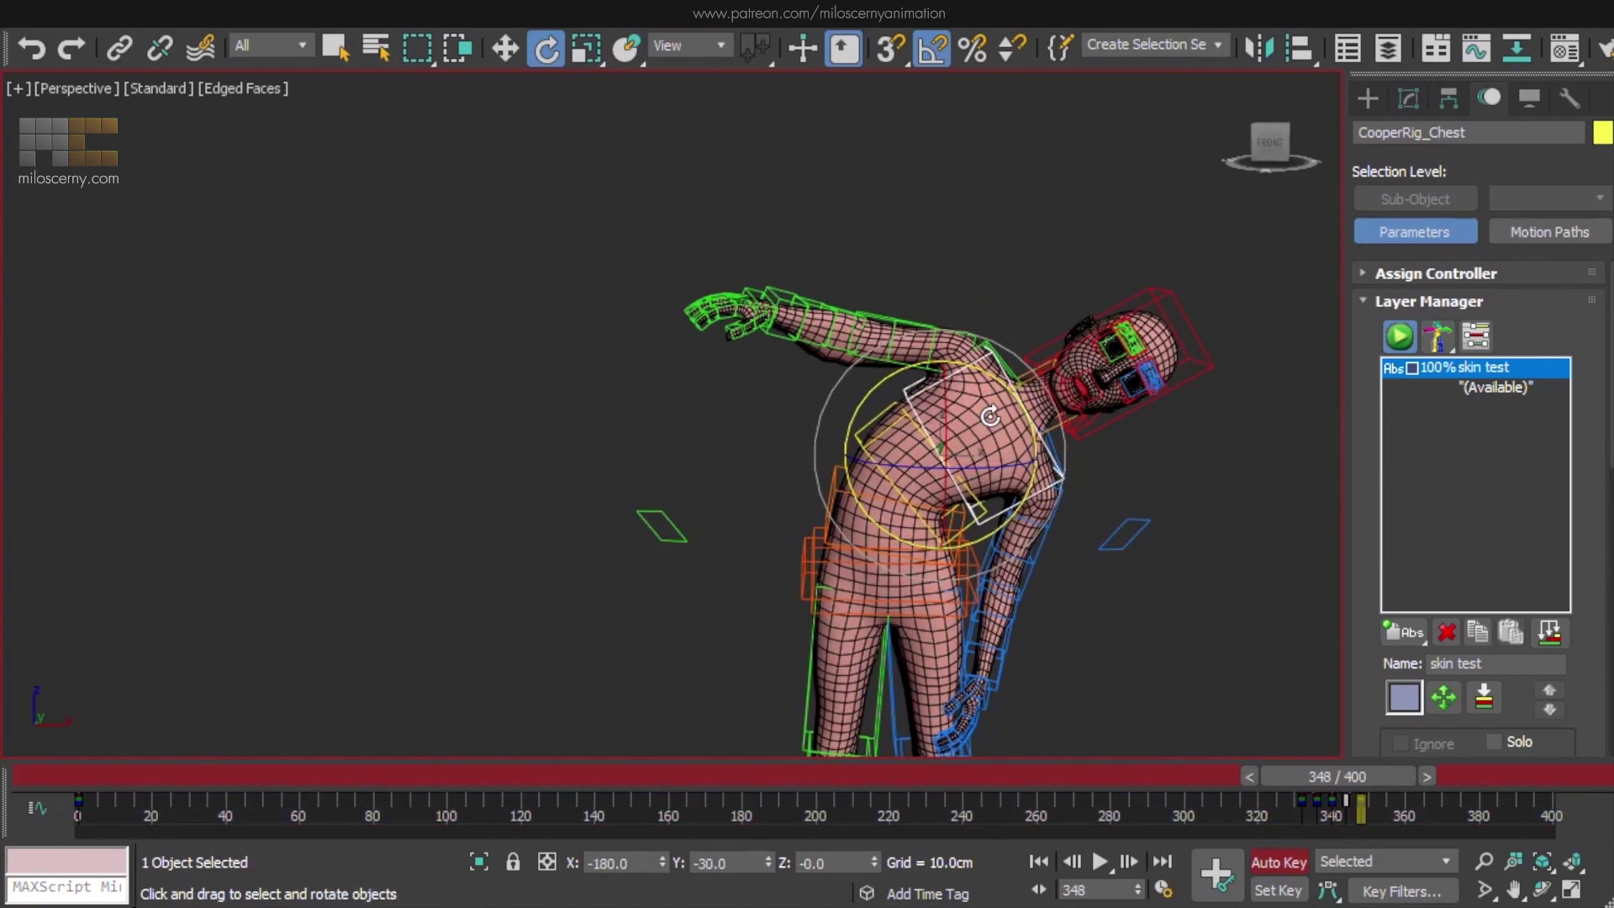
{"action": "key", "text": "."}
{"action": "key", "text": "."}
{"action": "key", "text": "."}
{"action": "key", "text": "."}
{"action": "left_click_drag", "start_coordinate": [866, 407], "coordinate": [818, 546]}
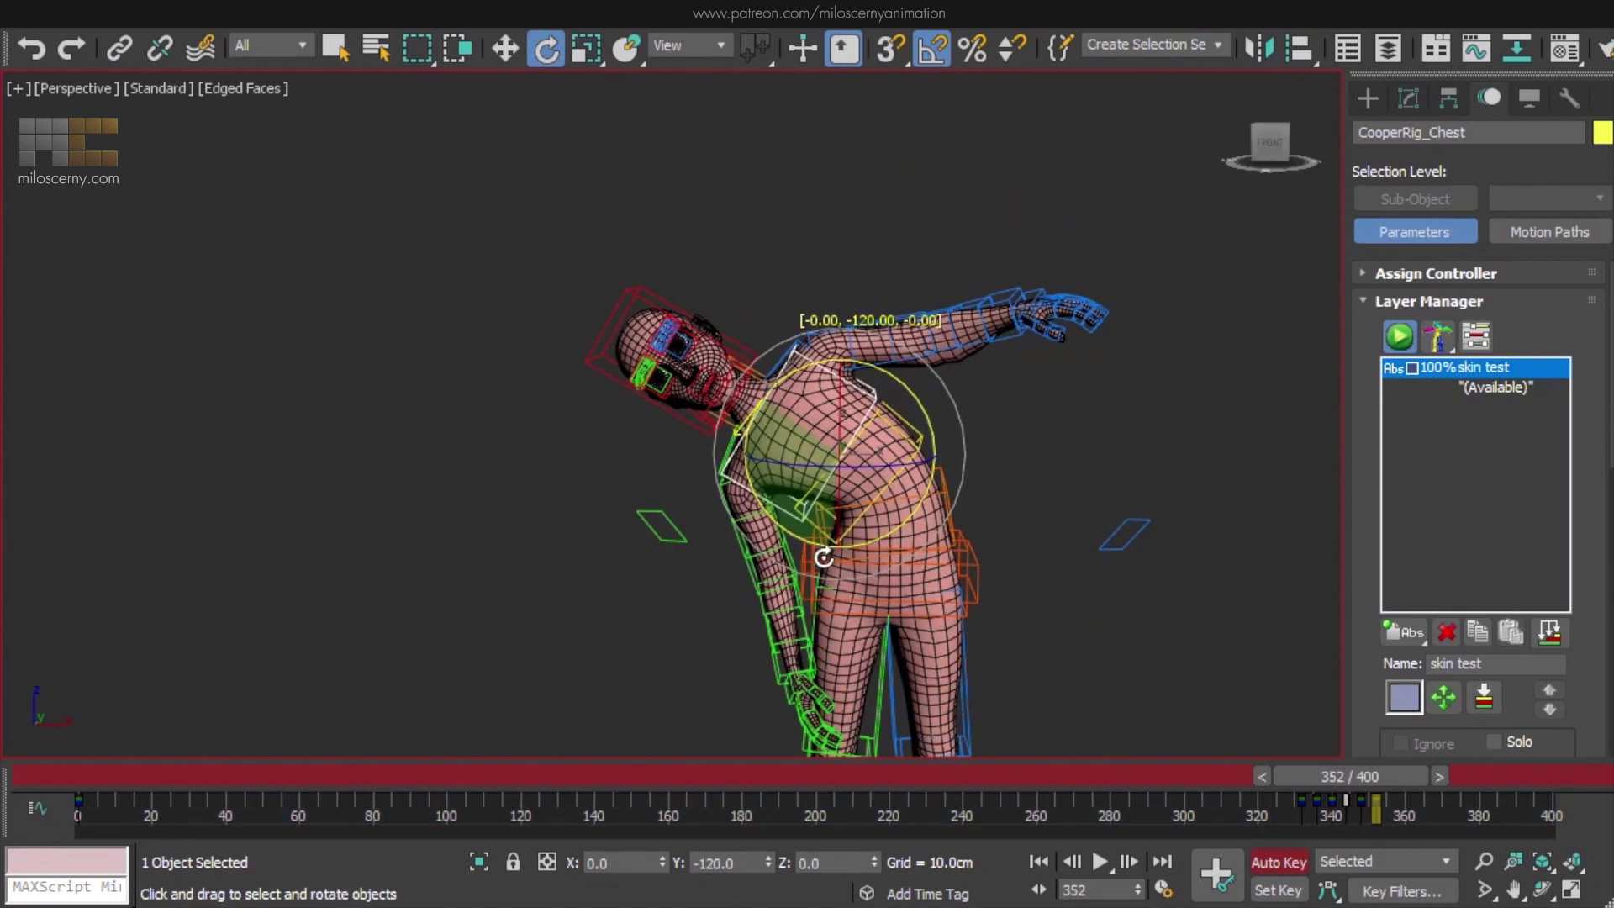
Copy the chest's frame 332 rest key to frame 356
{"action": "key", "text": "."}
{"action": "key", "text": "."}
{"action": "key", "text": "."}
{"action": "key", "text": "."}
{"action": "left_click_drag", "start_coordinate": [1303, 805], "coordinate": [1390, 806], "text": "shift"}
Twist the chest around its vertical axis with a key at frame 360, and copy the rest key to frame 364
{"action": "left_click_drag", "start_coordinate": [980, 444], "coordinate": [804, 468]}
{"action": "key", "text": "."}
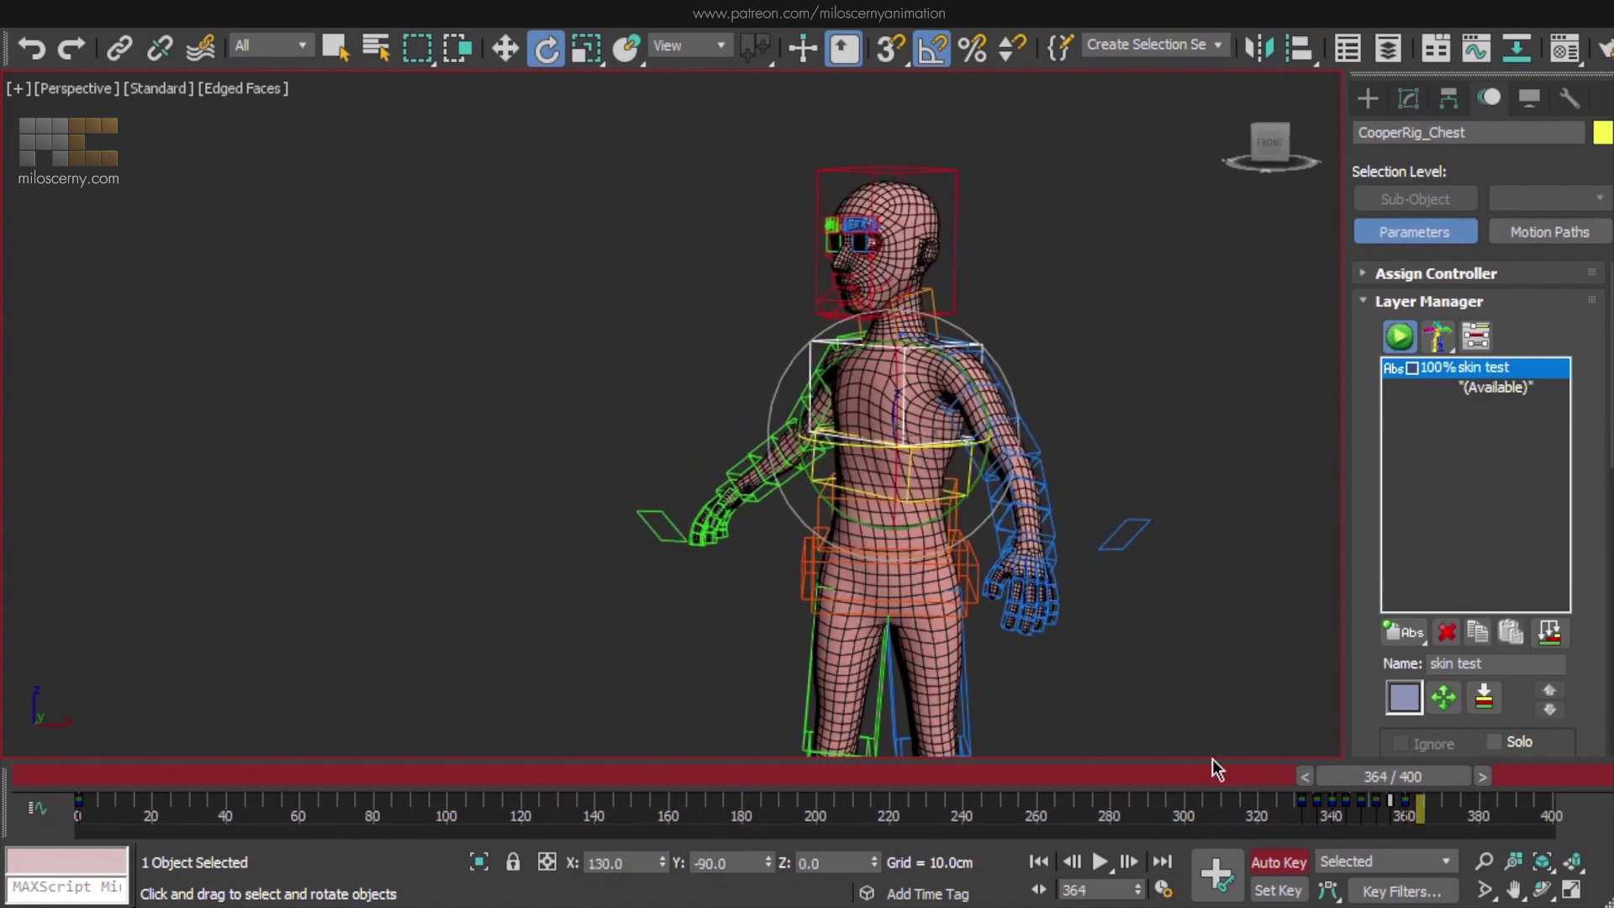
{"action": "left_click", "coordinate": [1302, 805]}
{"action": "left_click_drag", "start_coordinate": [1422, 834], "coordinate": [1422, 834], "text": "shift"}
{"action": "mouse_move", "coordinate": [1412, 778]}
{"action": "left_mouse_down"}
{"action": "mouse_move", "coordinate": [1340, 779]}
{"action": "mouse_move", "coordinate": [1419, 801]}
{"action": "left_mouse_up"}
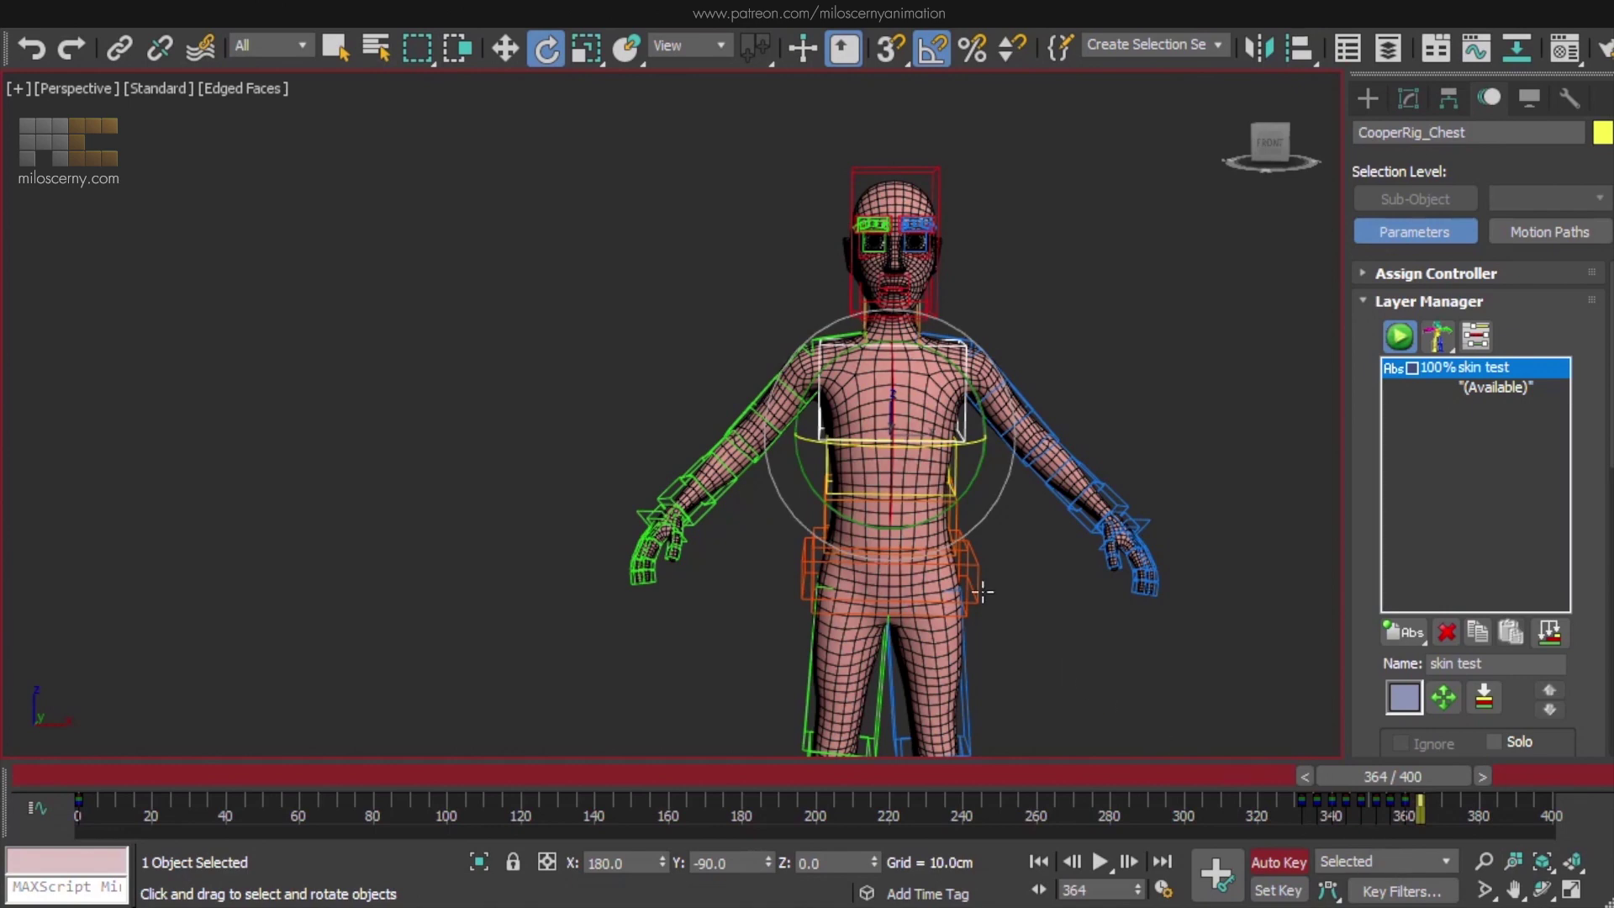
Select the pelvis control and key its rest pose at frame 364
{"action": "left_click", "coordinate": [967, 614]}
{"action": "left_click", "coordinate": [1217, 874]}
{"action": "middle_click_drag", "start_coordinate": [1055, 560], "coordinate": [1042, 427]}
{"action": "middle_click_drag", "start_coordinate": [1043, 427], "coordinate": [1145, 432], "text": "alt"}
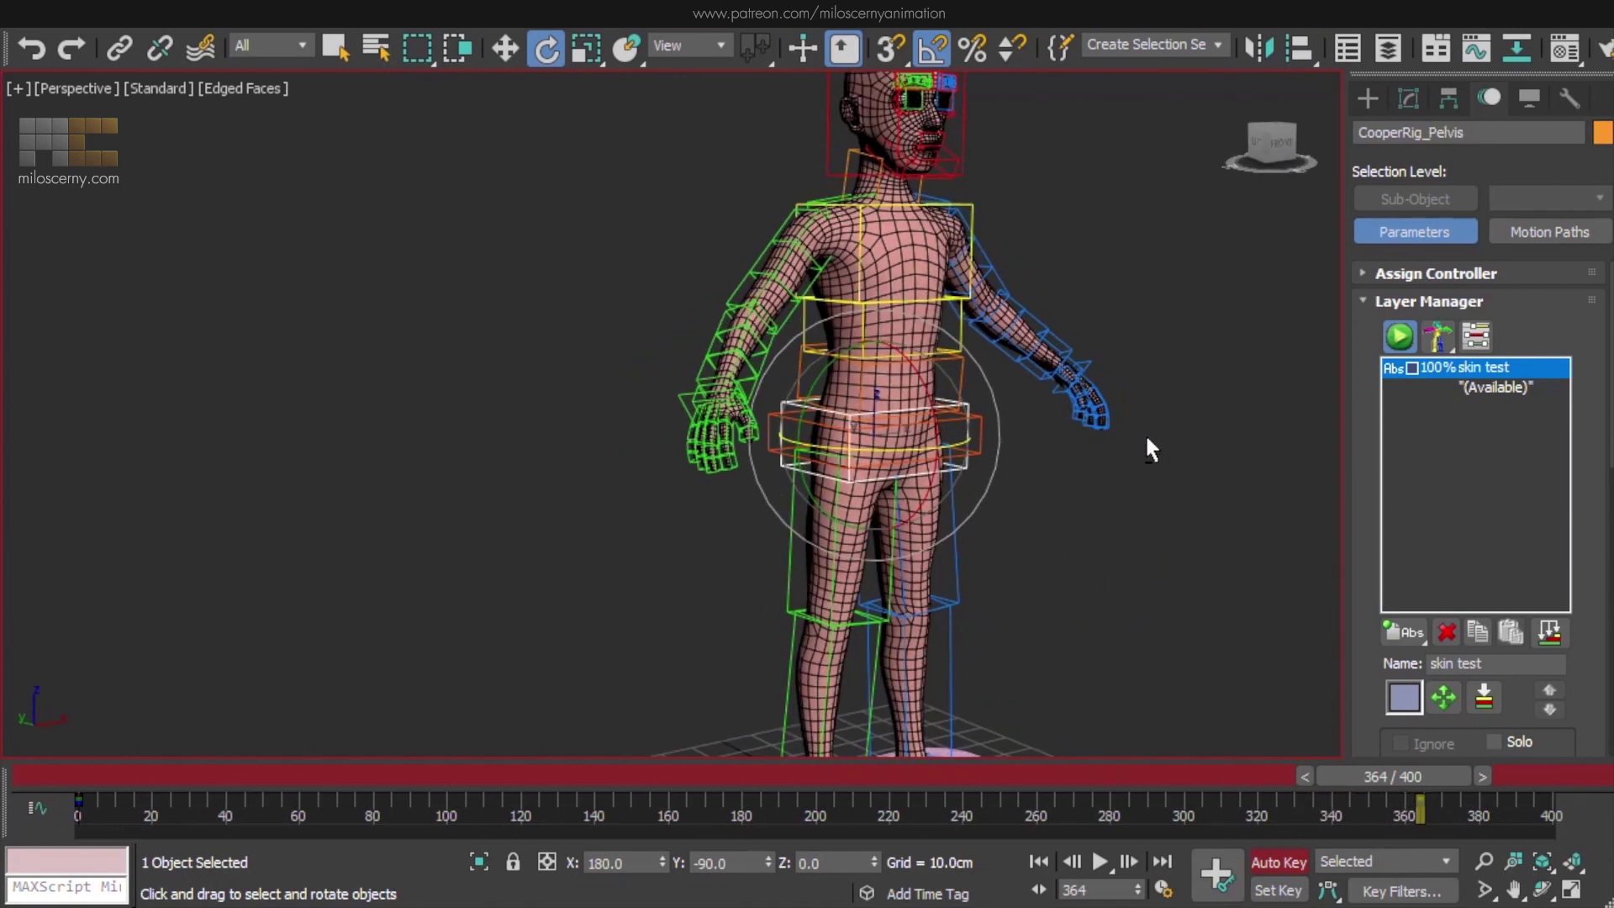
Key the pelvis bent forward at frame 368, and rotate it 175 degrees to bend backward at frame 372
{"action": "key", "text": "period"}
{"action": "key", "text": "period"}
{"action": "key", "text": "period"}
{"action": "key", "text": "period"}
{"action": "left_click_drag", "start_coordinate": [922, 401], "coordinate": [790, 202]}
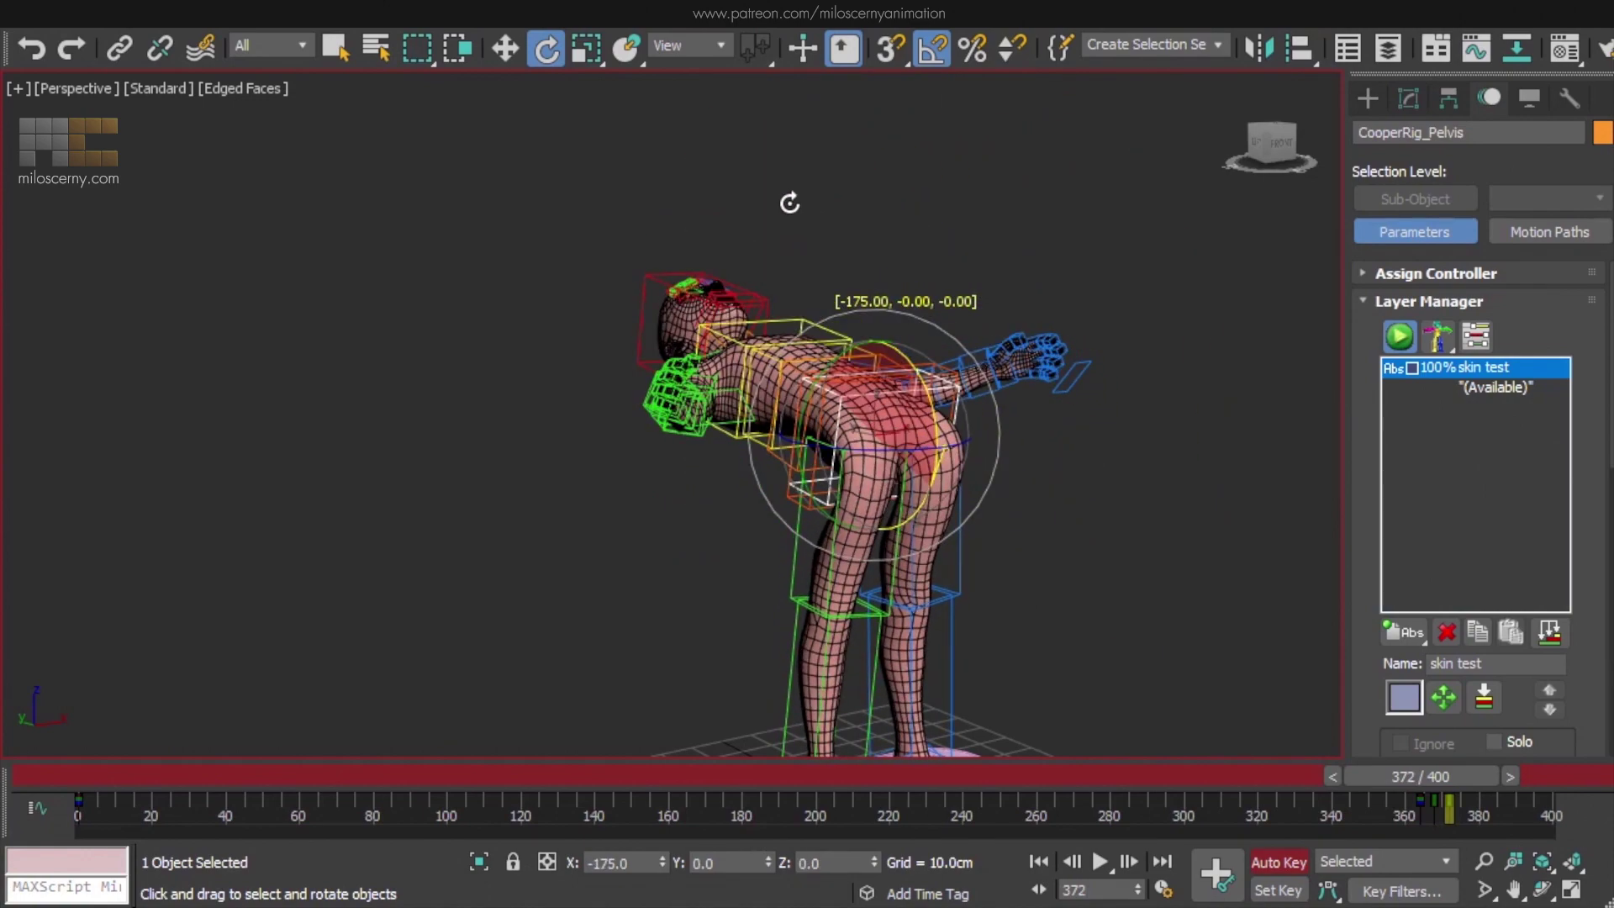
Copy the pelvis's frame 364 rest key to frame 376, and tilt the pelvis sideways at frame 380 from the front
{"action": "left_click_drag", "start_coordinate": [1417, 806], "coordinate": [1464, 809], "text": "shift"}
{"action": "middle_click_drag", "start_coordinate": [1122, 550], "coordinate": [1019, 556], "text": "alt"}
{"action": "left_click_drag", "start_coordinate": [941, 369], "coordinate": [915, 313]}
Copy the pelvis's frame 364 rest key to frame 384
{"action": "left_click", "coordinate": [1420, 805]}
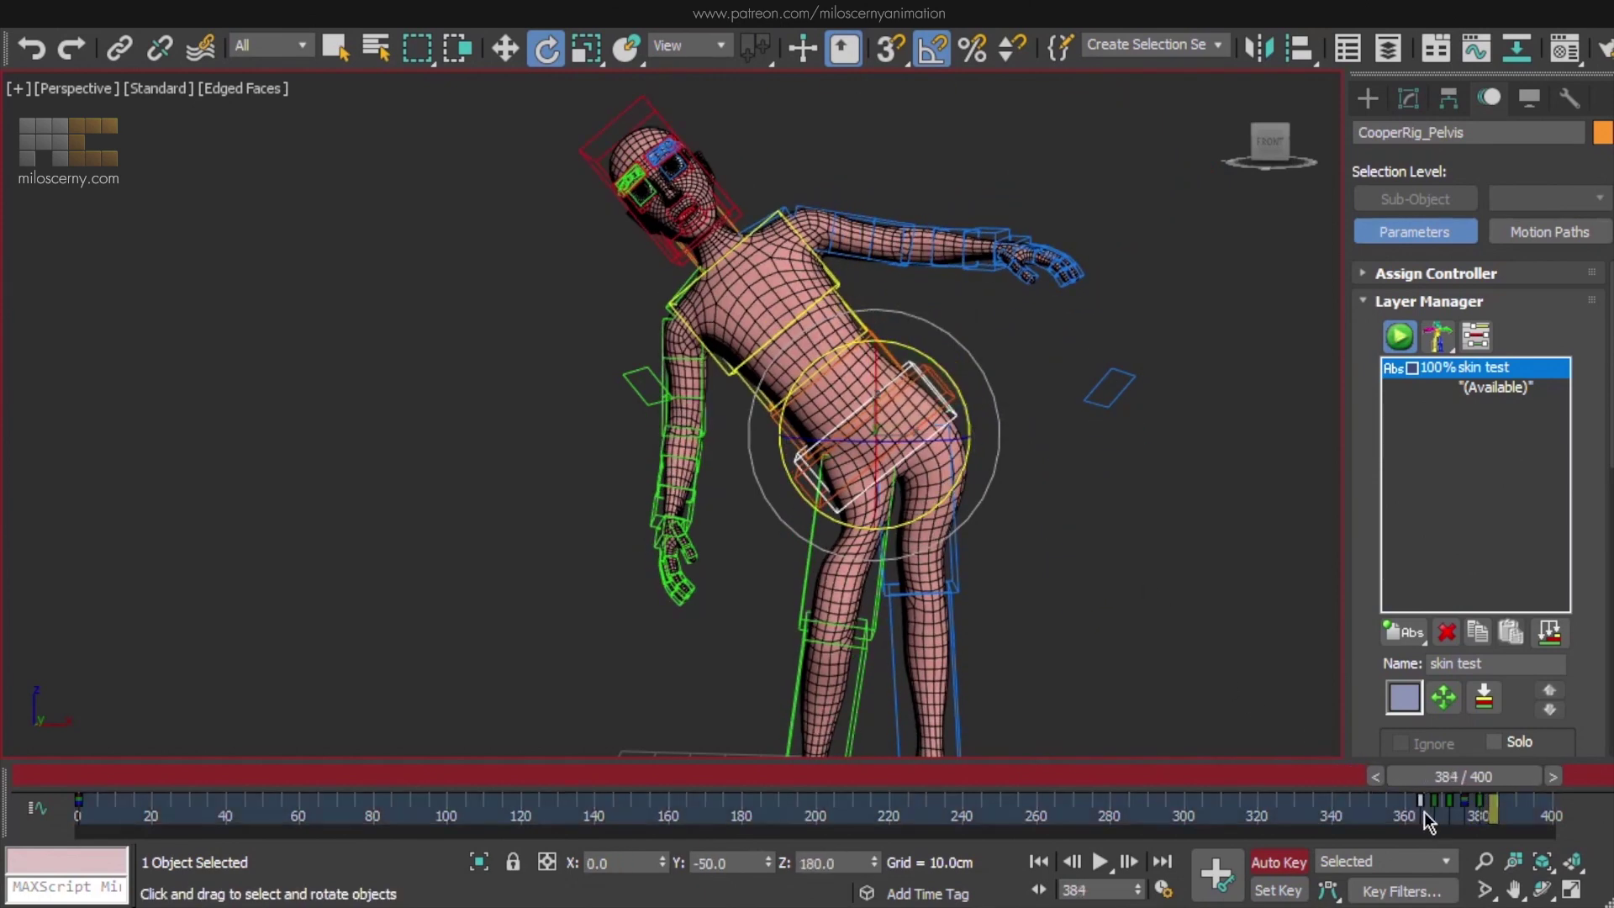
{"action": "left_click_drag", "start_coordinate": [1493, 827], "coordinate": [1493, 828], "text": "shift"}
{"action": "scroll", "coordinate": [1045, 505], "scroll_direction": "down", "scroll_amount": 3}
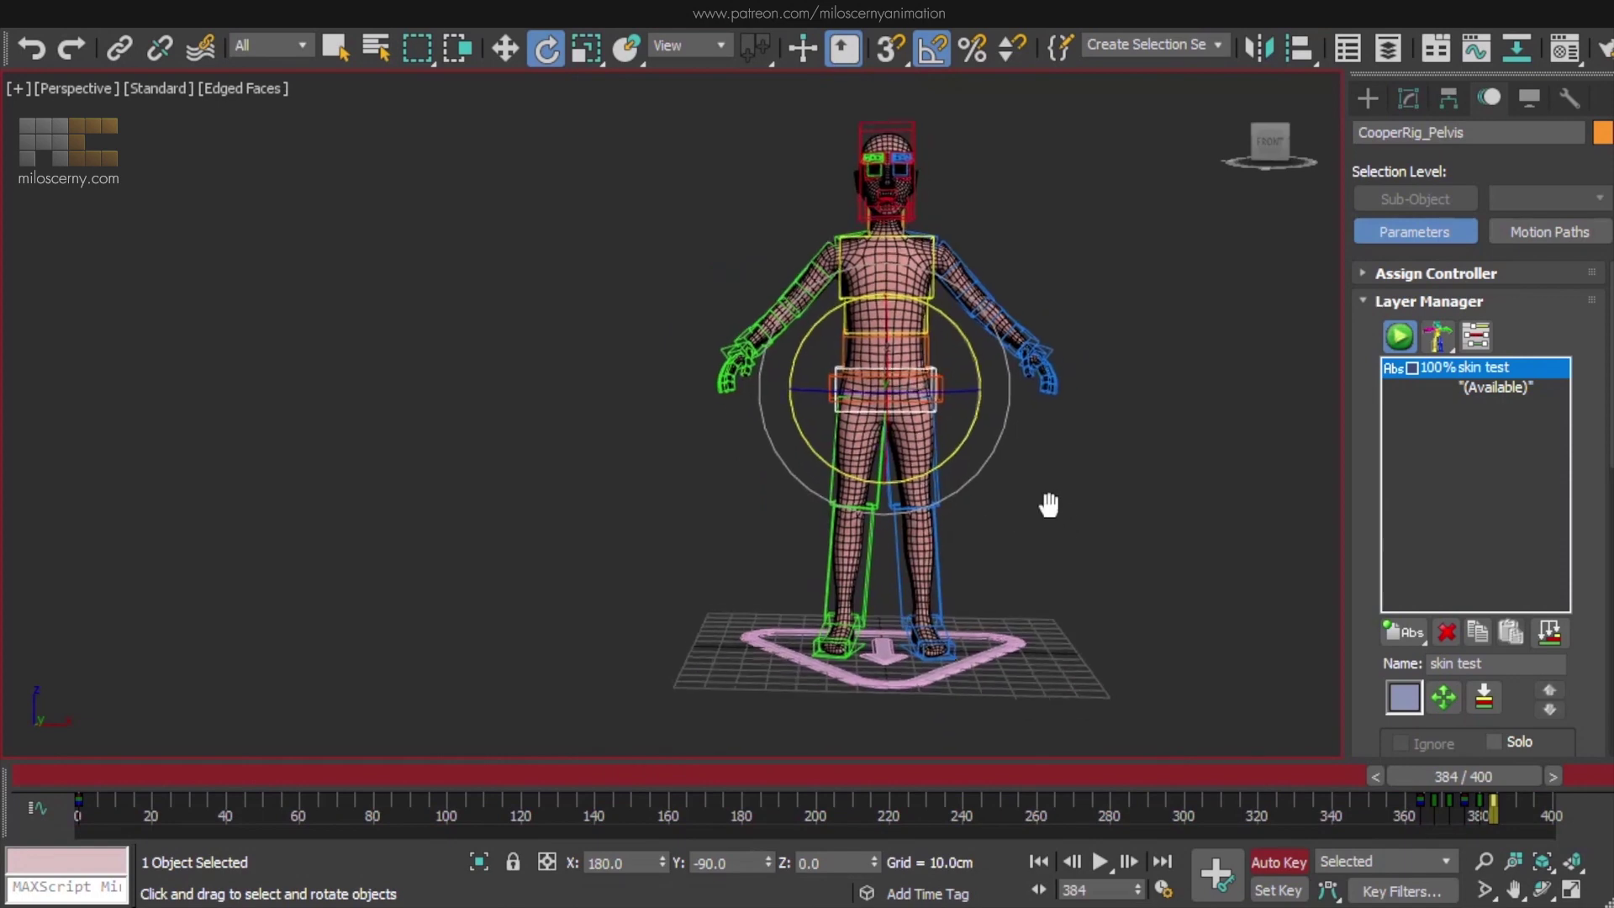
Set the animation's end time to frame 385
{"action": "left_click", "coordinate": [1162, 889]}
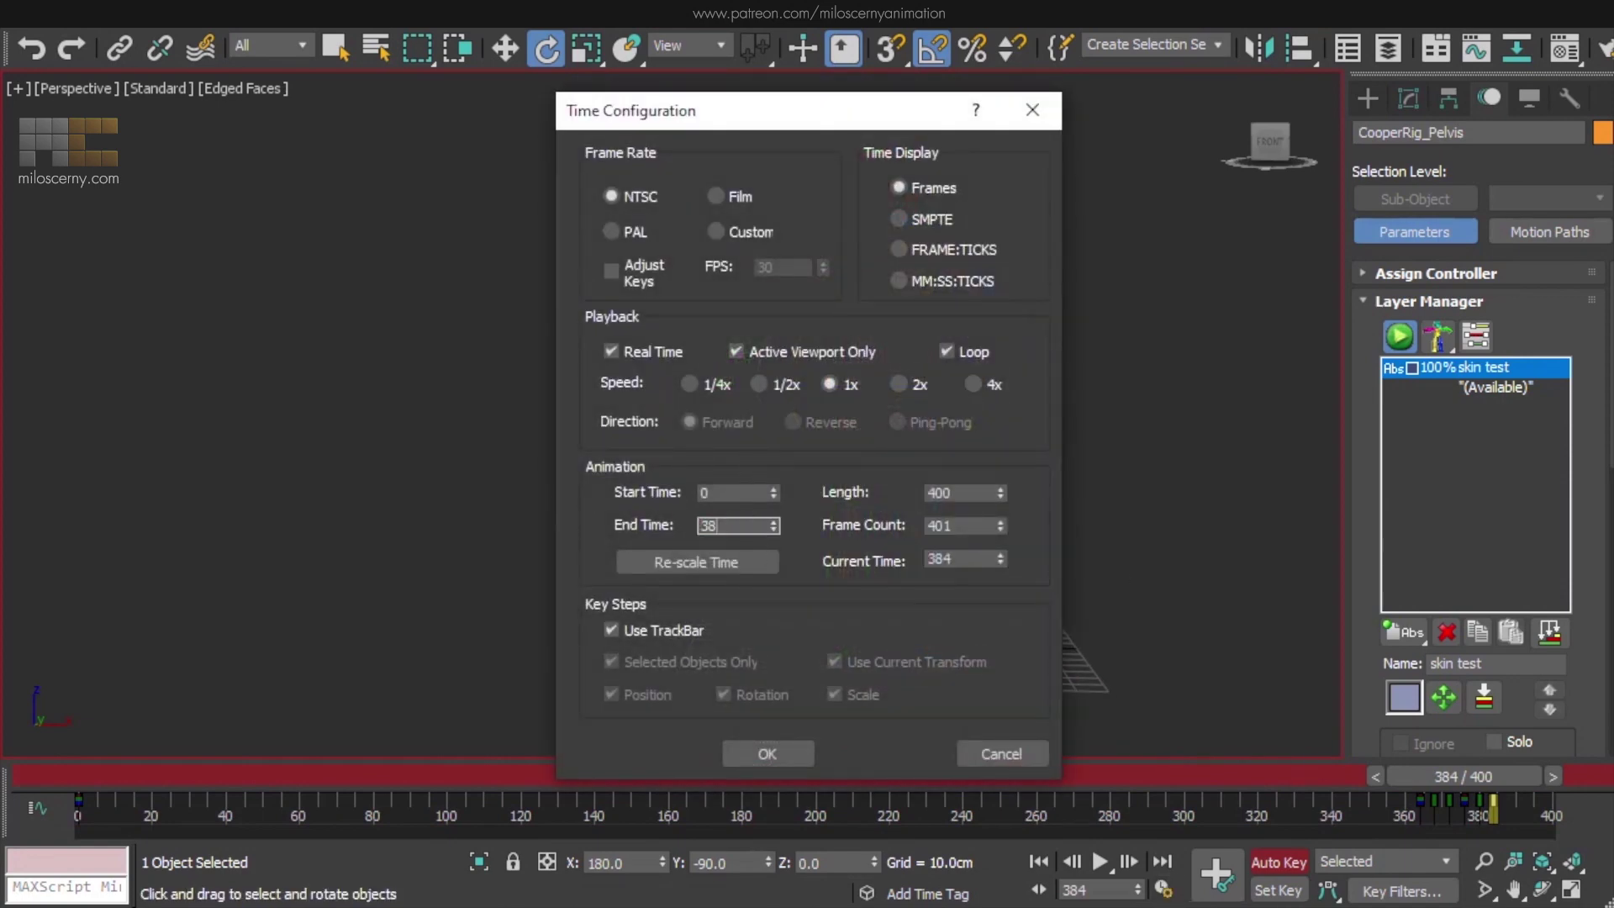
{"action": "left_click", "coordinate": [761, 749]}
{"action": "middle_click_drag", "start_coordinate": [1068, 441], "coordinate": [948, 464]}
{"action": "scroll", "coordinate": [947, 464], "scroll_direction": "up", "scroll_amount": 1}
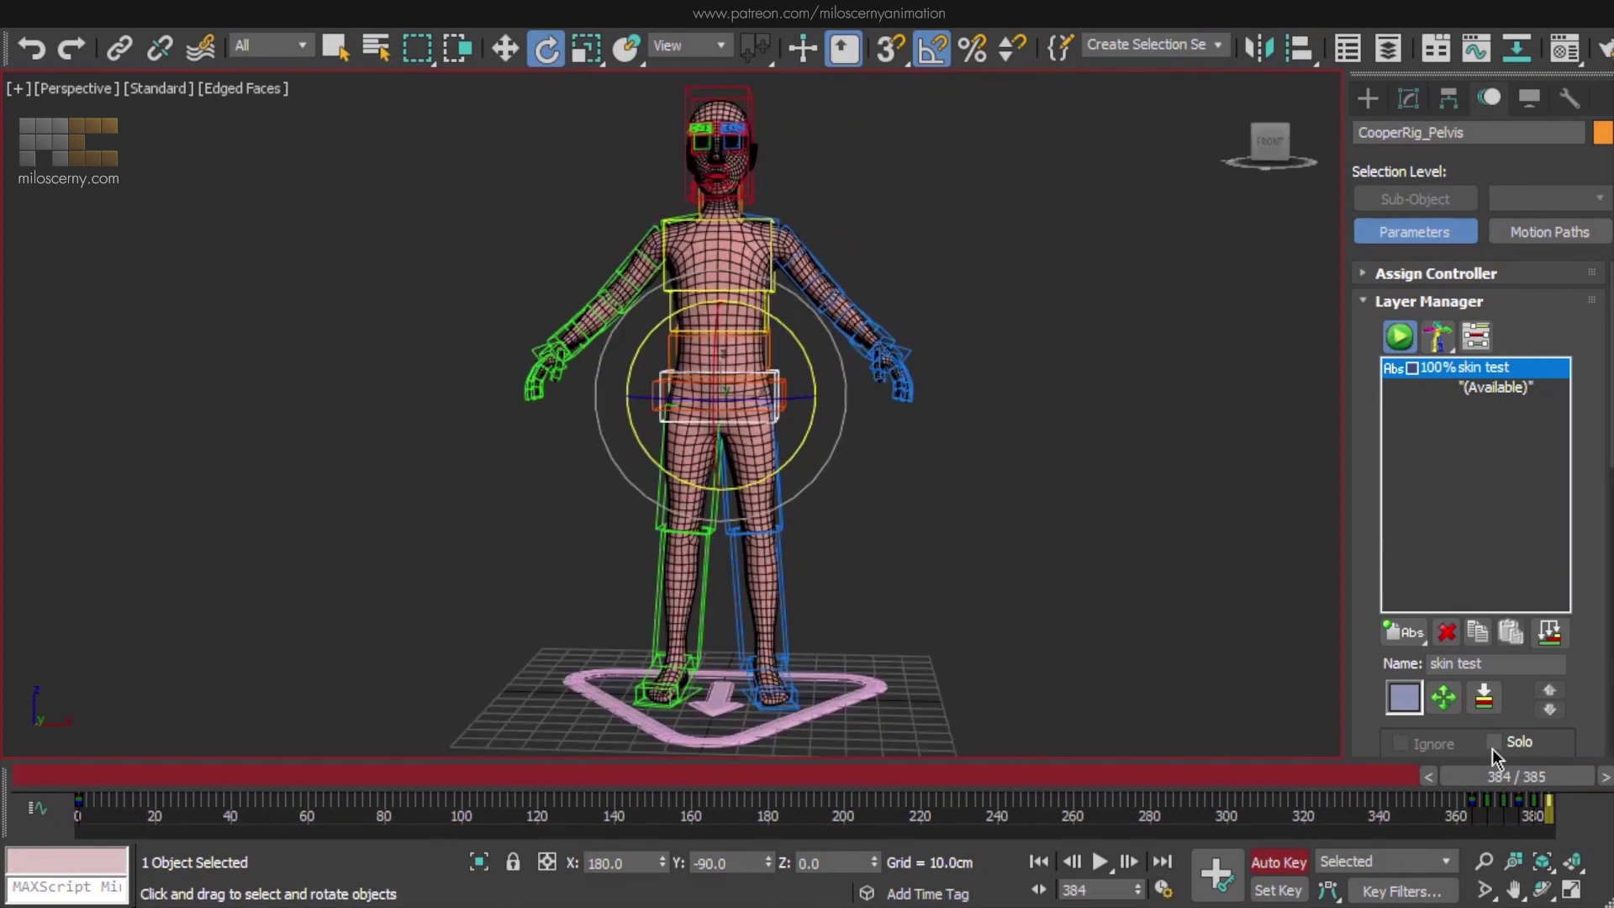
Scrub back through the animation to frame 9 and select the character's whole left leg hierarchy
{"action": "left_click_drag", "start_coordinate": [1539, 779], "coordinate": [1118, 791]}
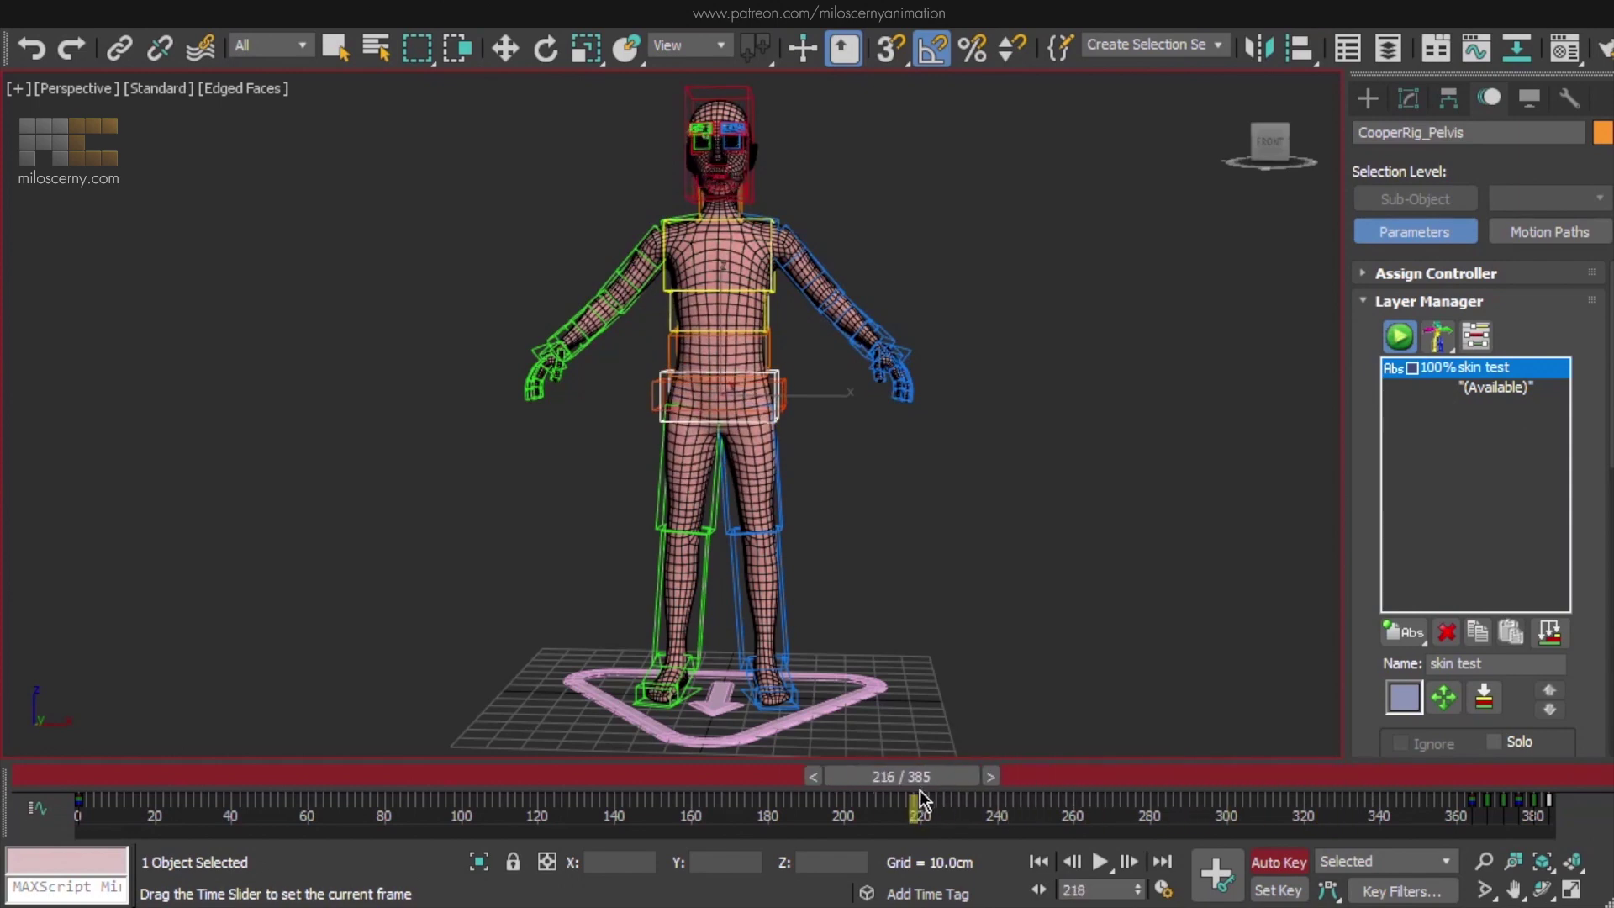
{"action": "left_click_drag", "start_coordinate": [742, 813], "coordinate": [585, 824]}
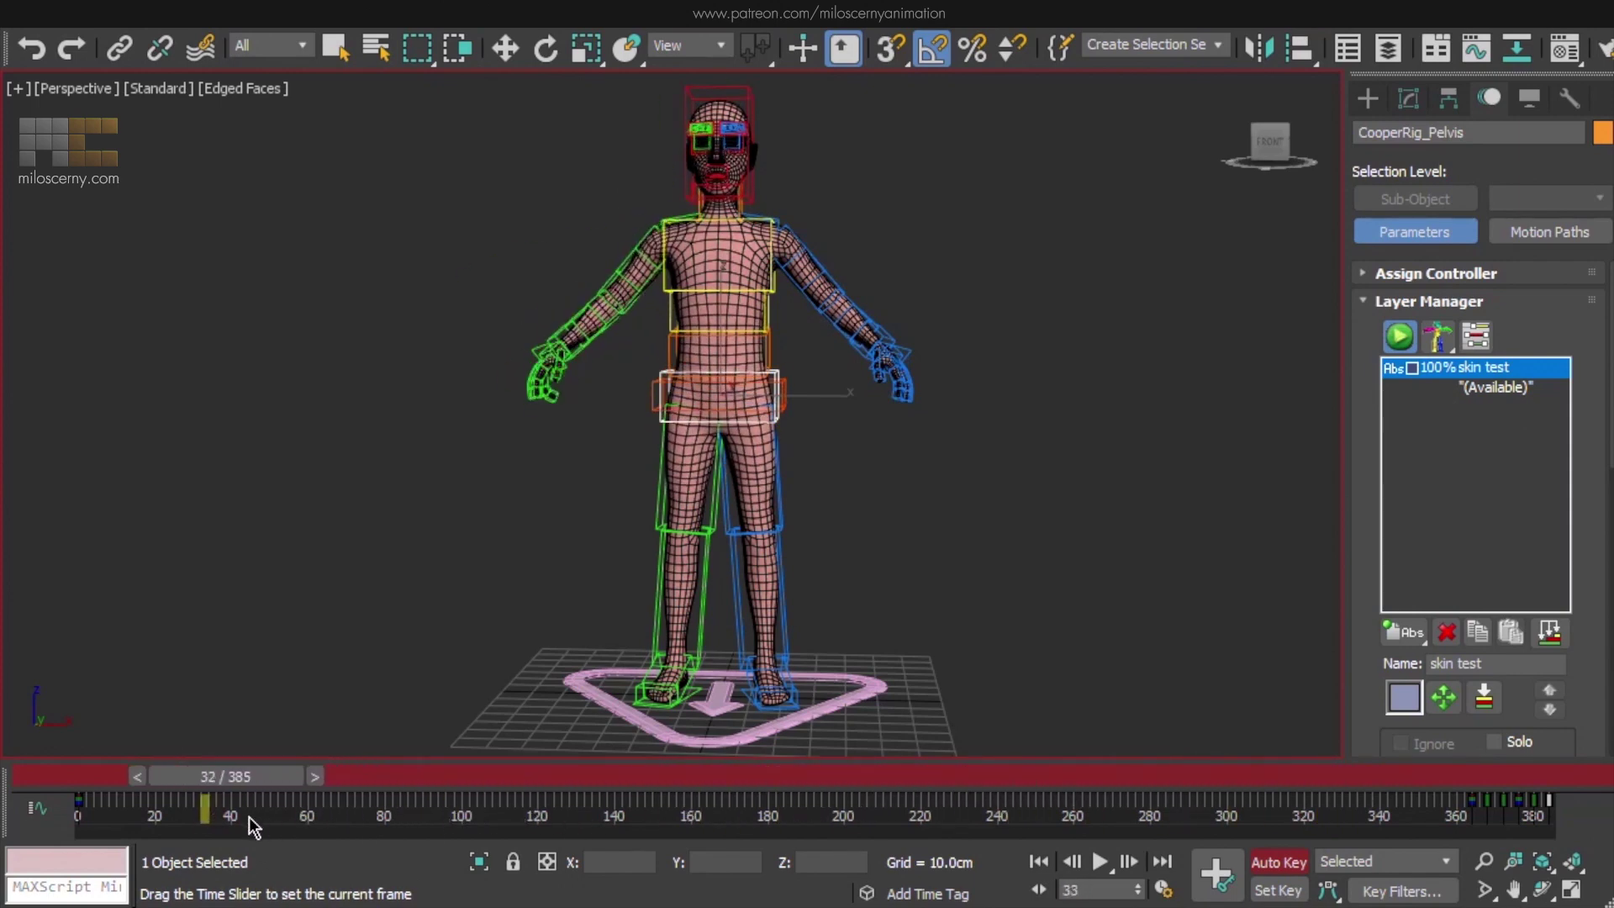
{"action": "left_click_drag", "start_coordinate": [252, 828], "coordinate": [173, 832]}
{"action": "key", "text": "e"}
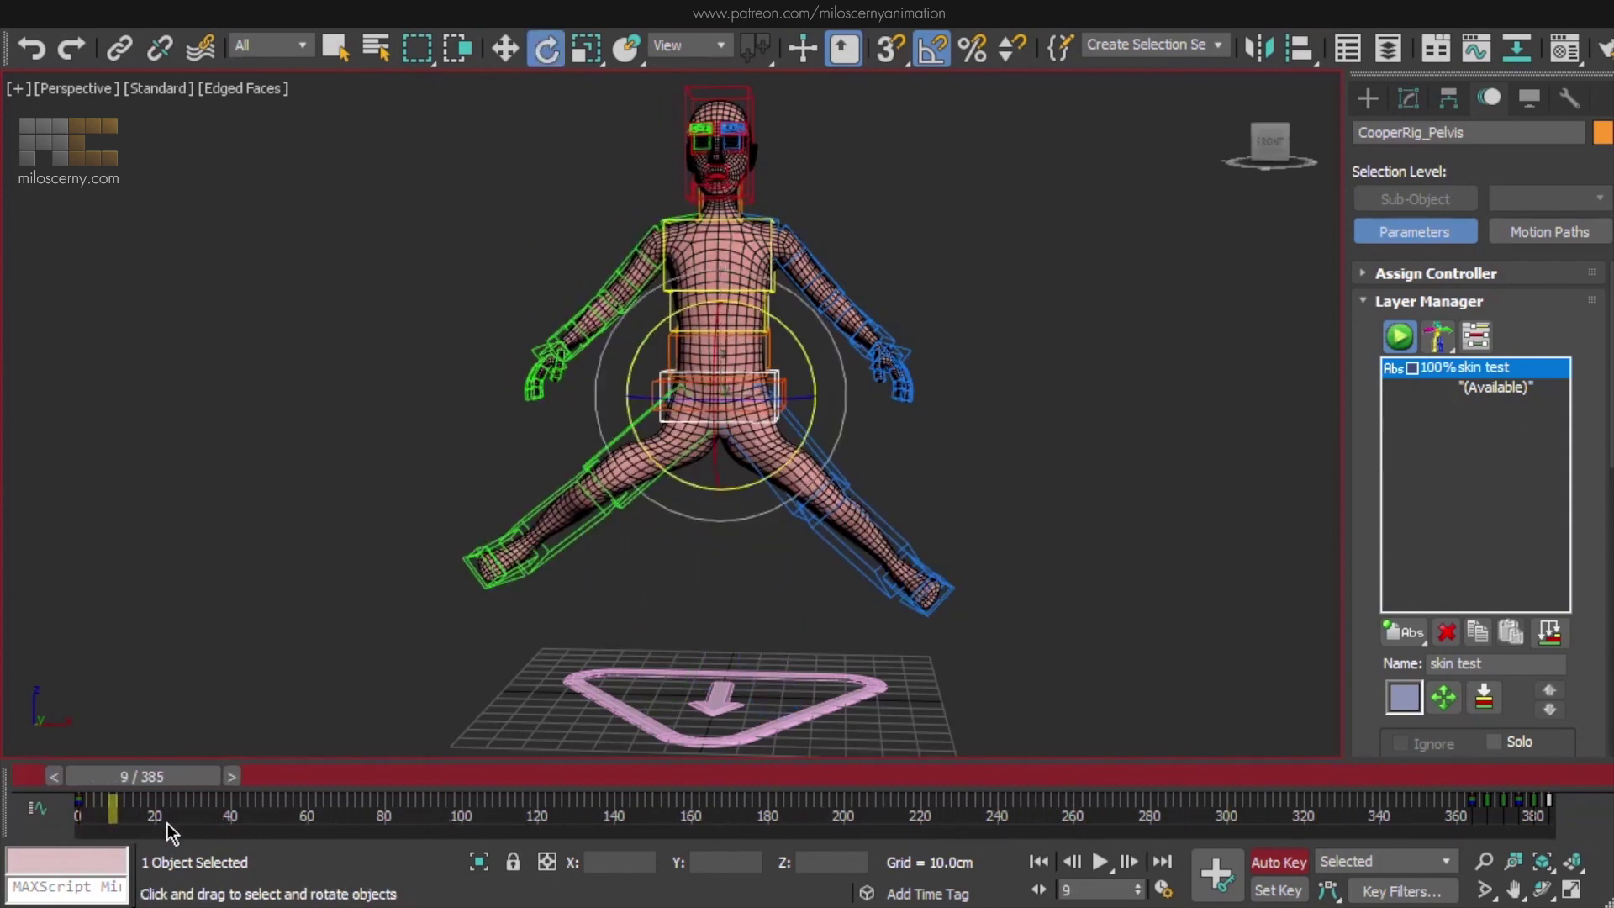
{"action": "middle_click_drag", "start_coordinate": [719, 397], "coordinate": [883, 488]}
{"action": "key", "text": "w"}
{"action": "double_click", "coordinate": [882, 492]}
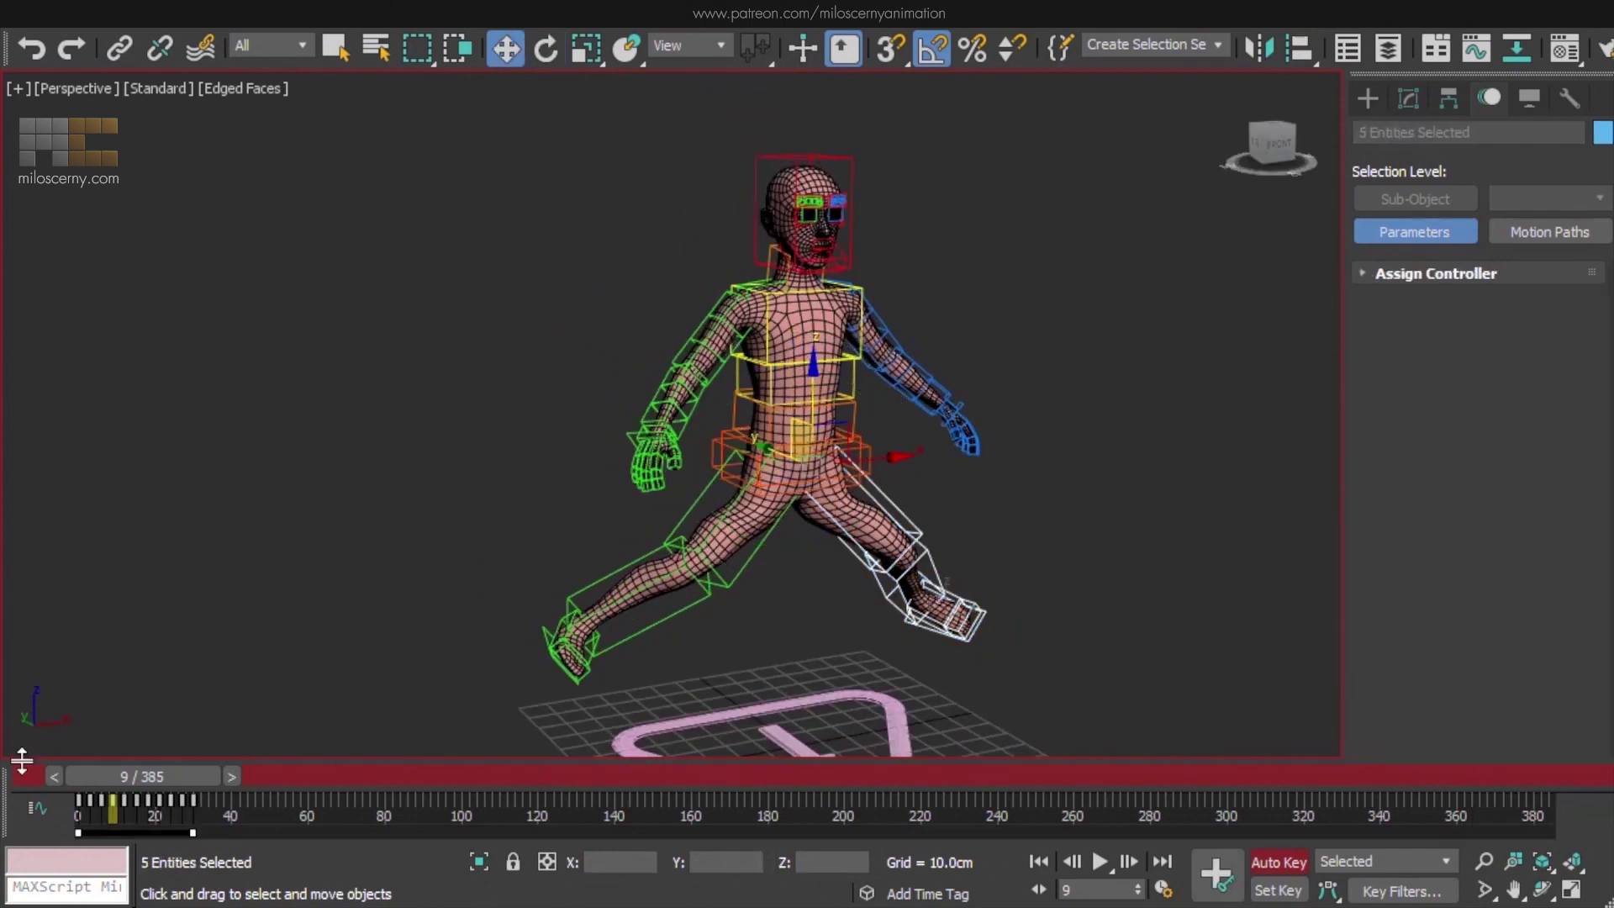
Return to frame 0 and shift all of the left leg's keys together so they span frames 10 to 40
{"action": "left_click_drag", "start_coordinate": [142, 776], "coordinate": [84, 776]}
{"action": "middle_click_drag", "start_coordinate": [510, 578], "coordinate": [533, 436]}
{"action": "scroll", "coordinate": [724, 506], "scroll_direction": "up", "scroll_amount": 2}
{"action": "middle_click_drag", "start_coordinate": [955, 587], "coordinate": [865, 588]}
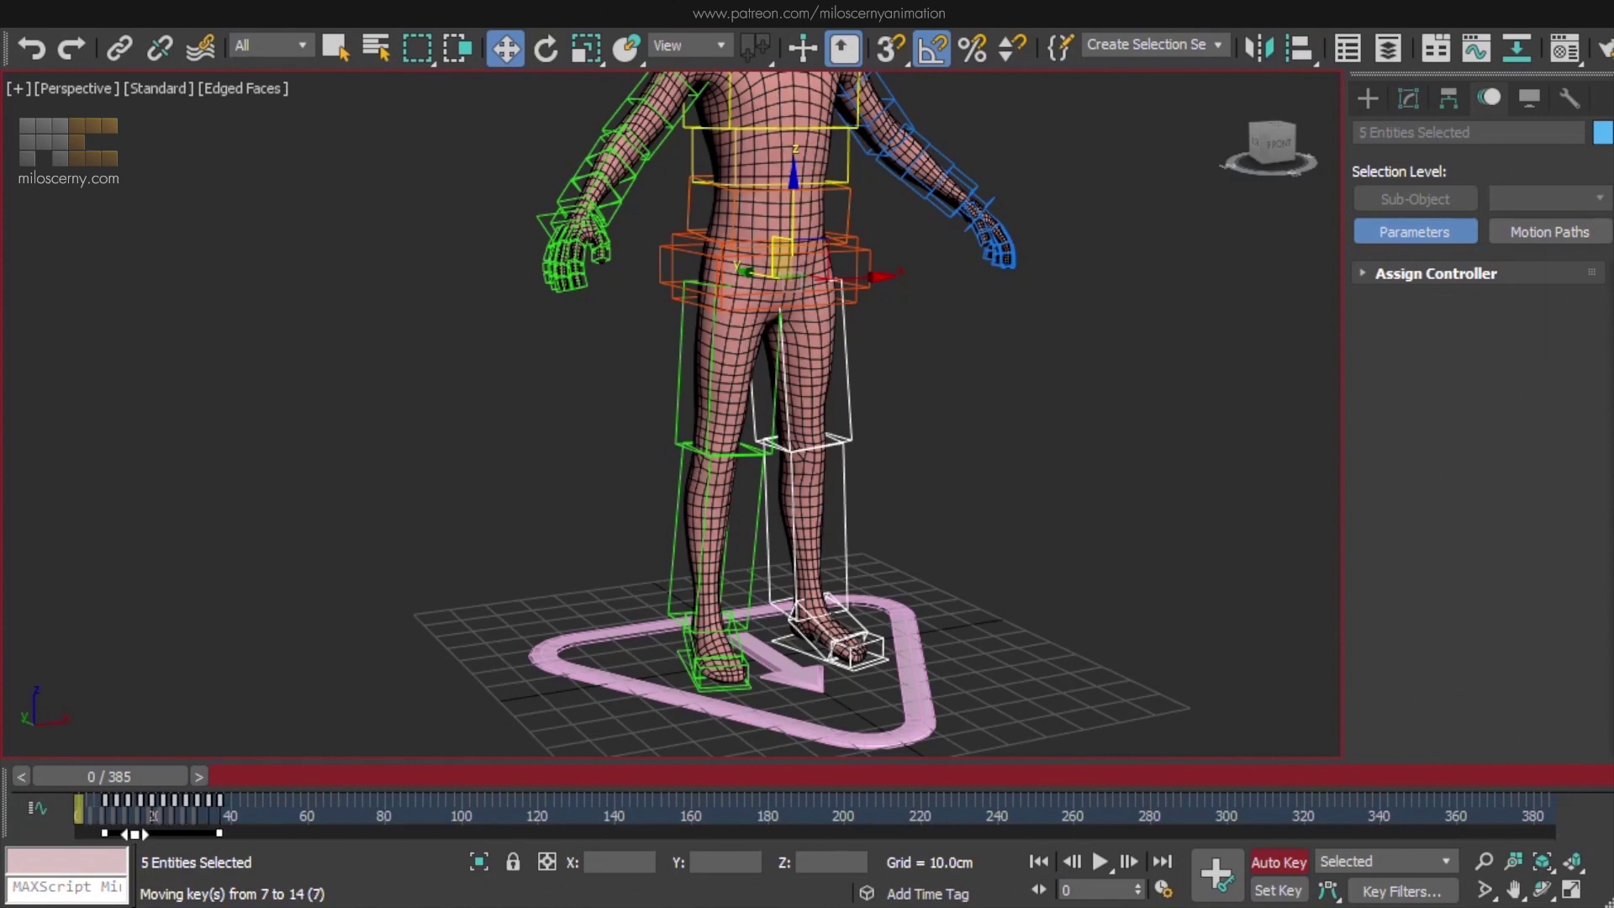
{"action": "mouse_move", "coordinate": [119, 782]}
{"action": "left_mouse_down"}
{"action": "mouse_move", "coordinate": [214, 778]}
{"action": "mouse_move", "coordinate": [100, 780]}
{"action": "left_mouse_up"}
{"action": "scroll", "coordinate": [1133, 273], "scroll_direction": "up", "scroll_amount": 3}
{"action": "middle_click_drag", "start_coordinate": [739, 377], "coordinate": [857, 324]}
{"action": "scroll", "coordinate": [743, 418], "scroll_direction": "up", "scroll_amount": 2}
{"action": "left_click_drag", "start_coordinate": [115, 776], "coordinate": [111, 777]}
{"action": "middle_click_drag", "start_coordinate": [967, 215], "coordinate": [906, 194], "text": "alt"}
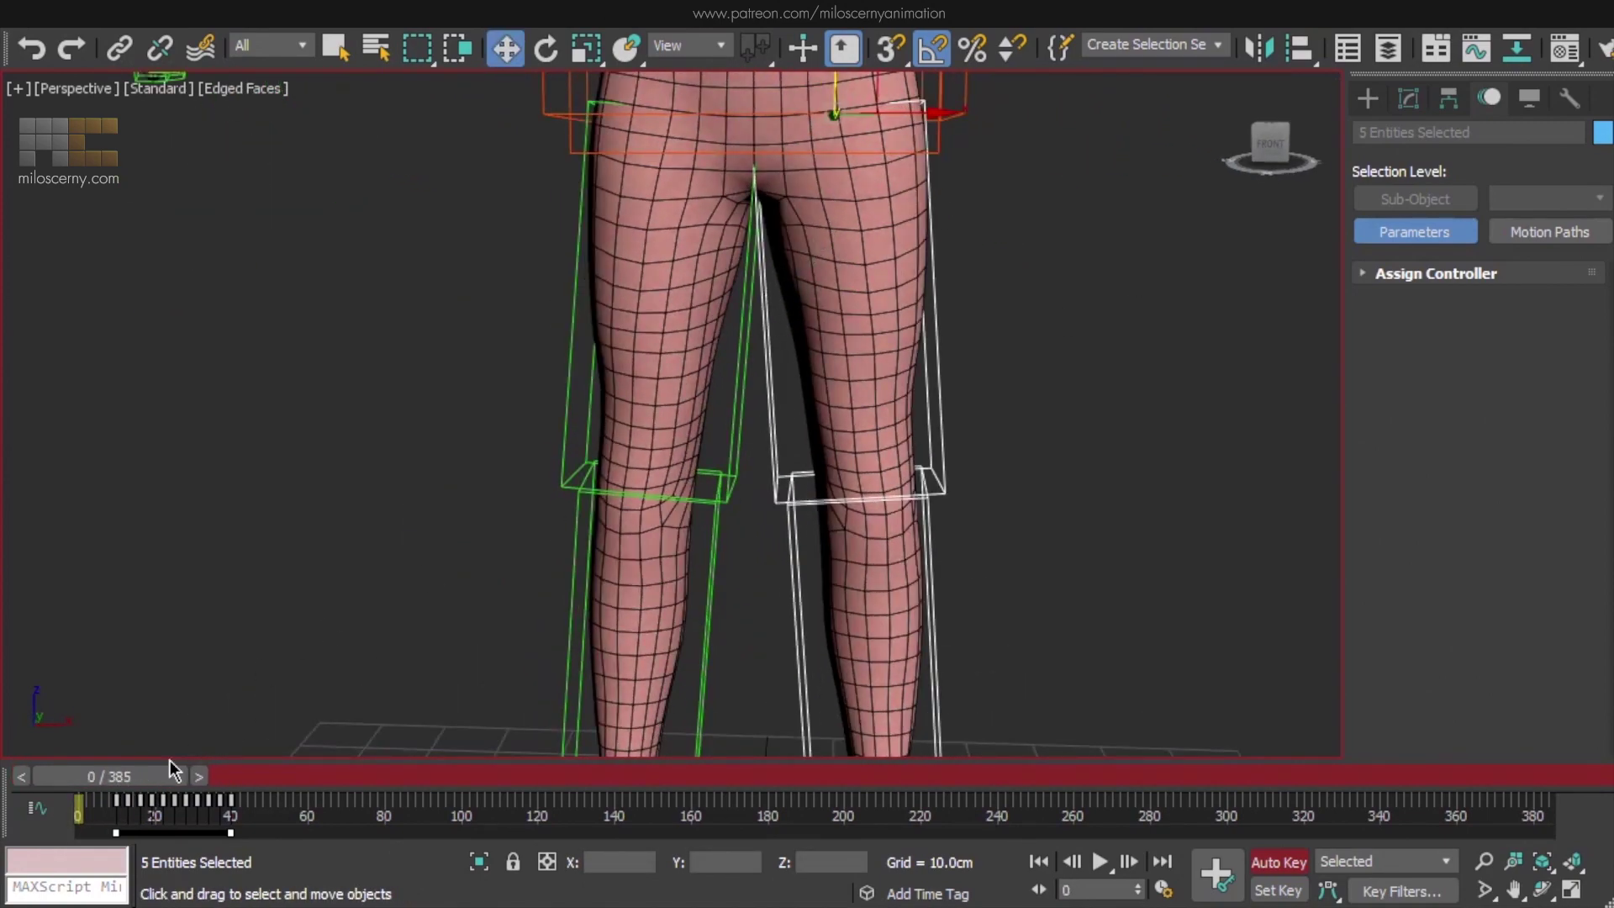
Save the right arm's limb animation from frame 0 to frame 385
{"action": "left_click_drag", "start_coordinate": [173, 768], "coordinate": [98, 778]}
{"action": "key", "text": "w"}
{"action": "scroll", "coordinate": [843, 290], "scroll_direction": "down", "scroll_amount": 5}
{"action": "scroll", "coordinate": [772, 414], "scroll_direction": "up", "scroll_amount": 3}
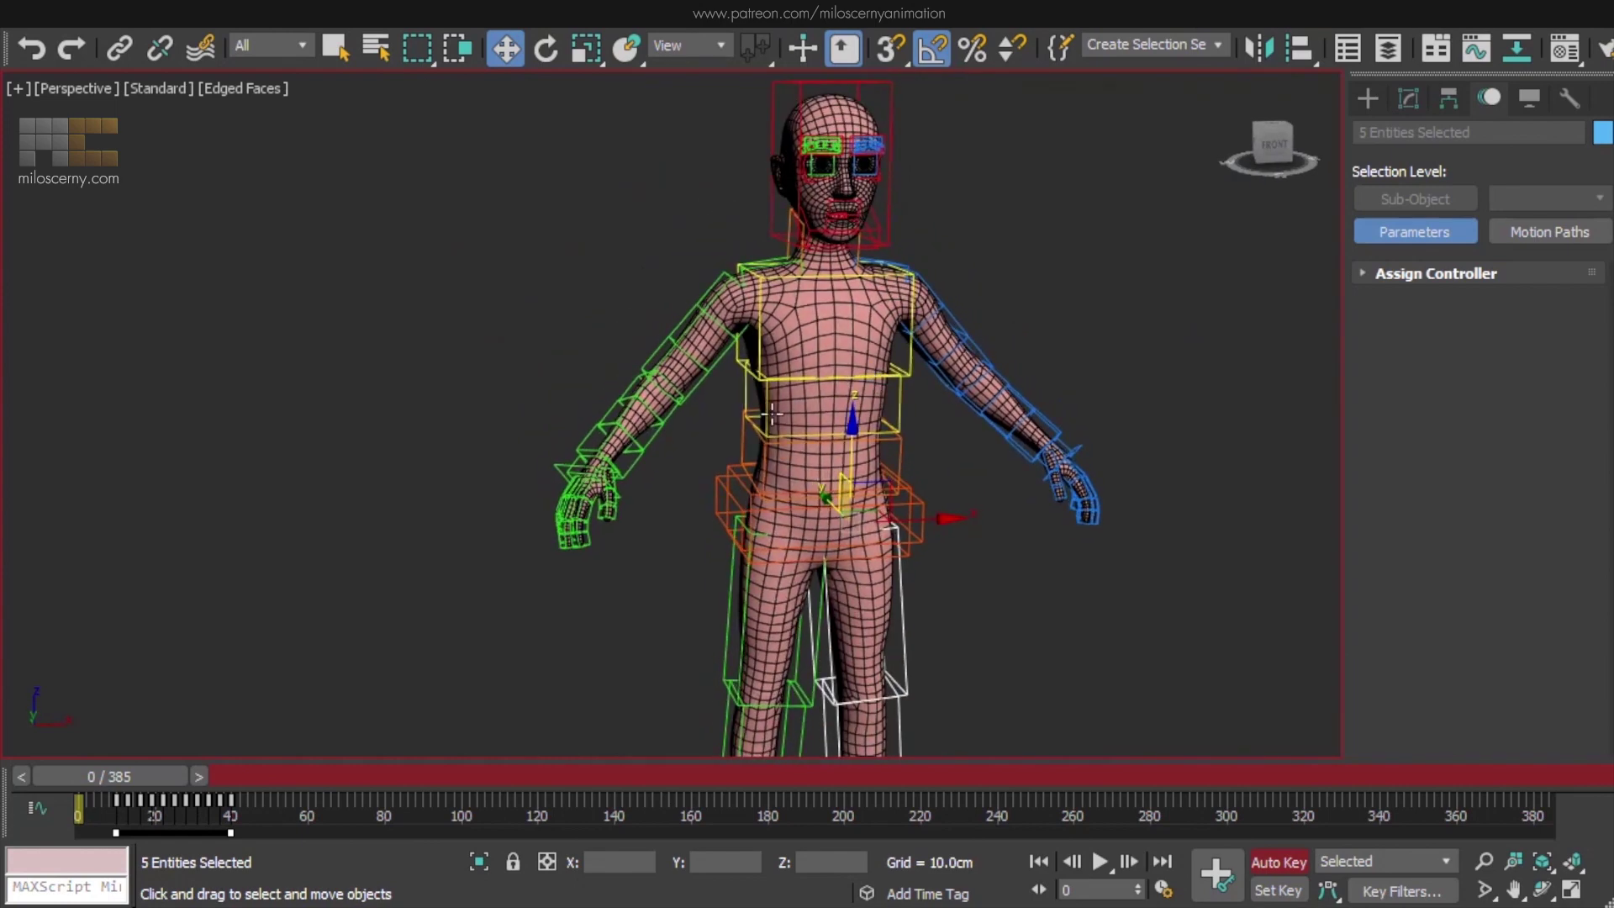
{"action": "left_click", "coordinate": [582, 438]}
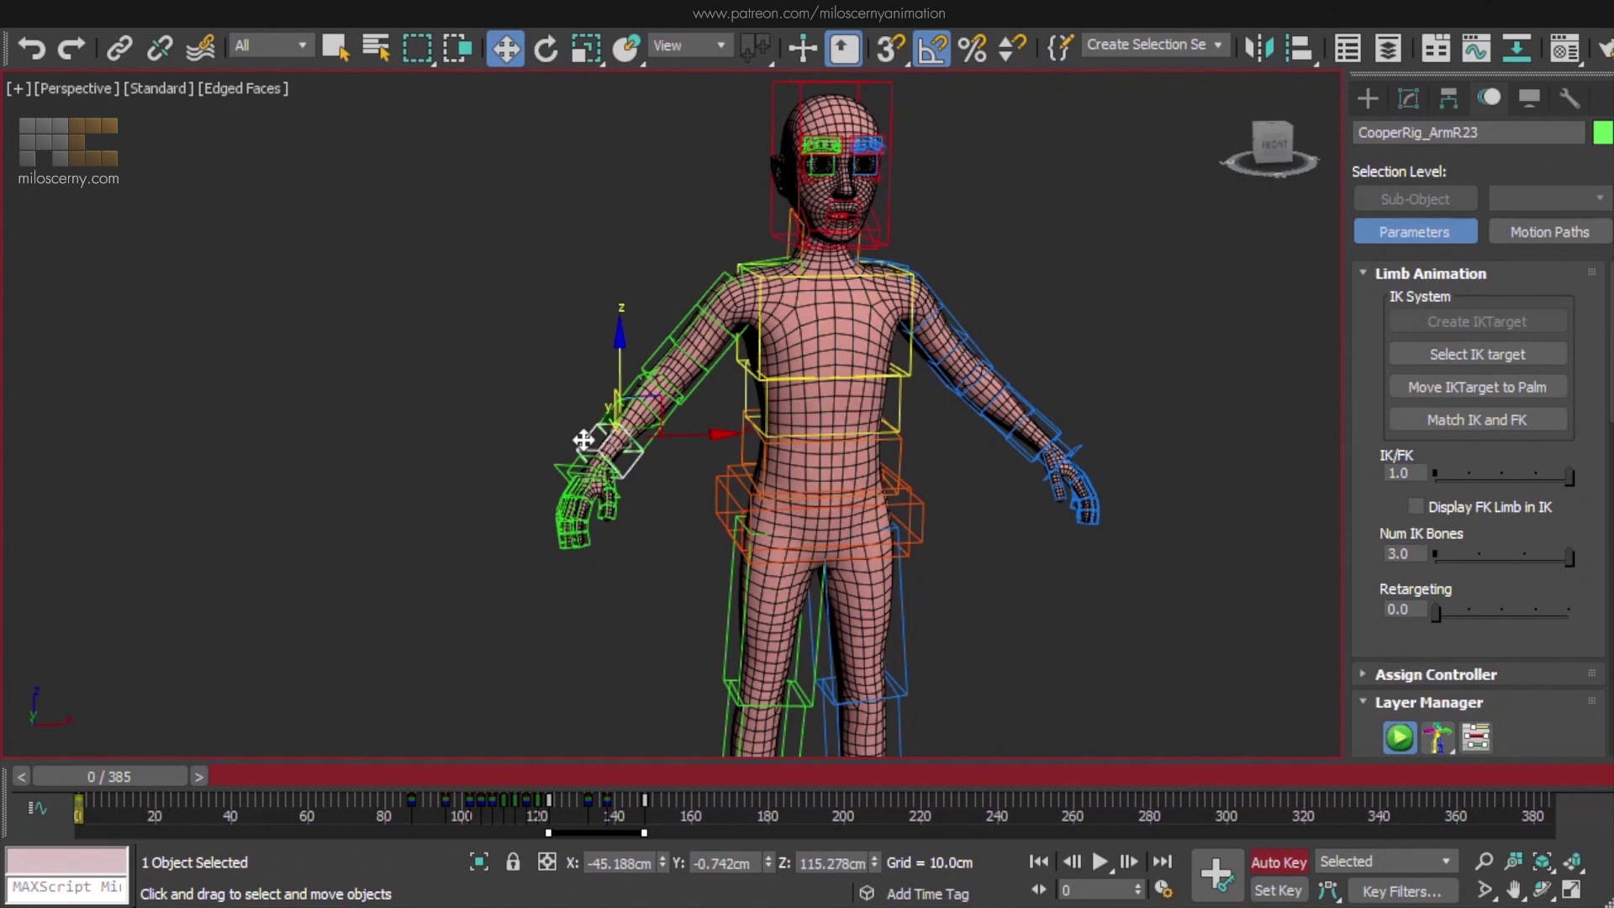
{"action": "right_click", "coordinate": [583, 441]}
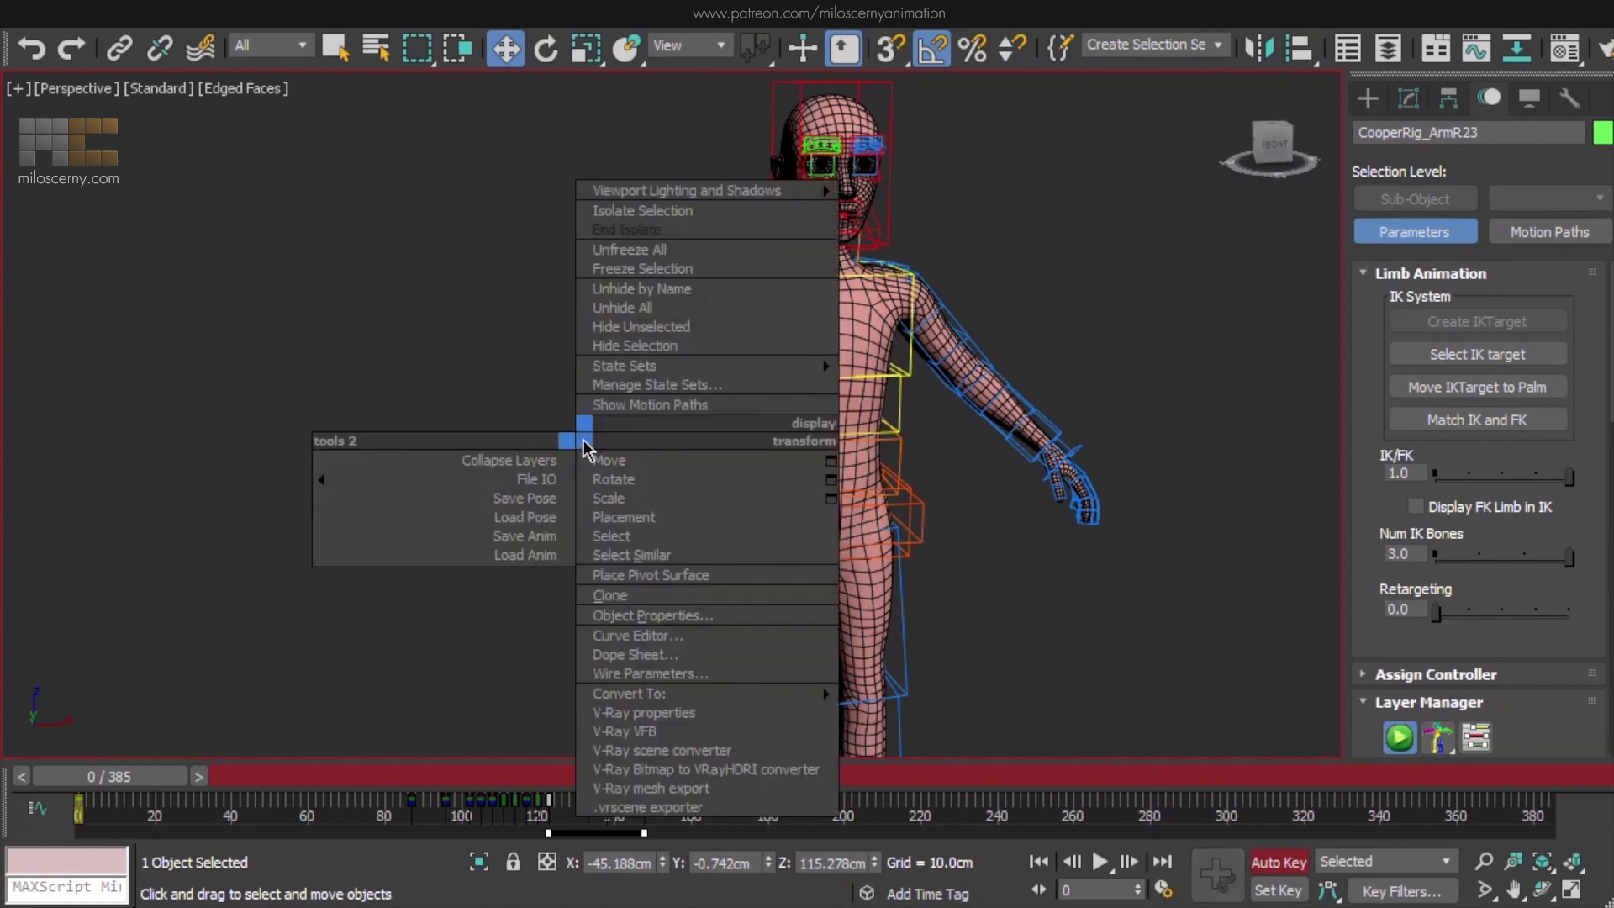
{"action": "left_click", "coordinate": [545, 536]}
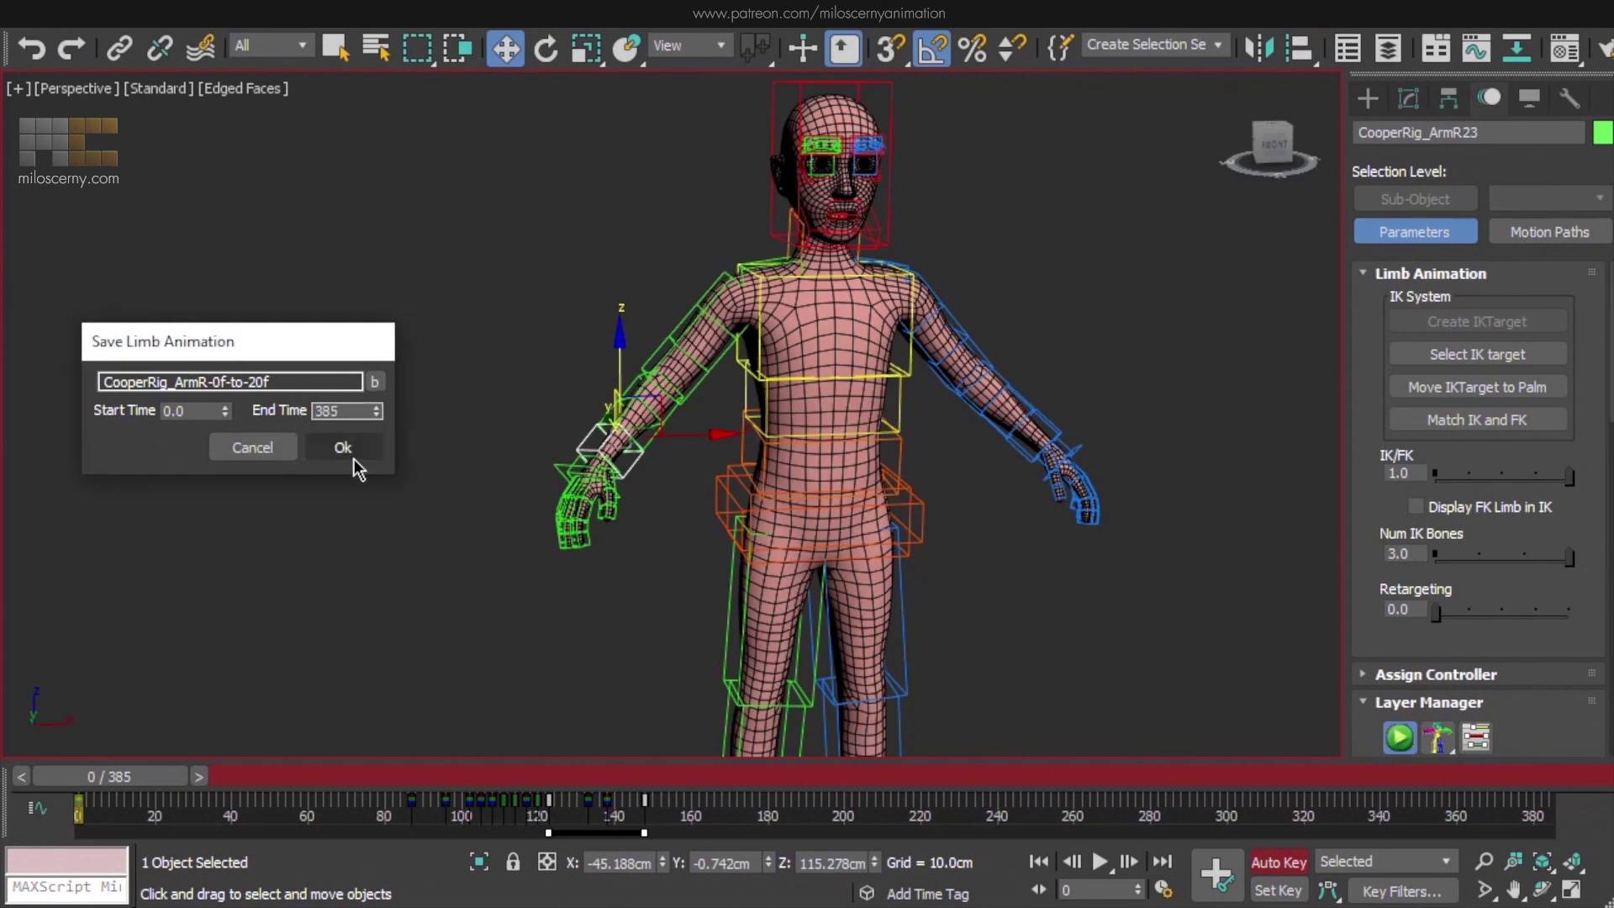
{"action": "left_click", "coordinate": [343, 448]}
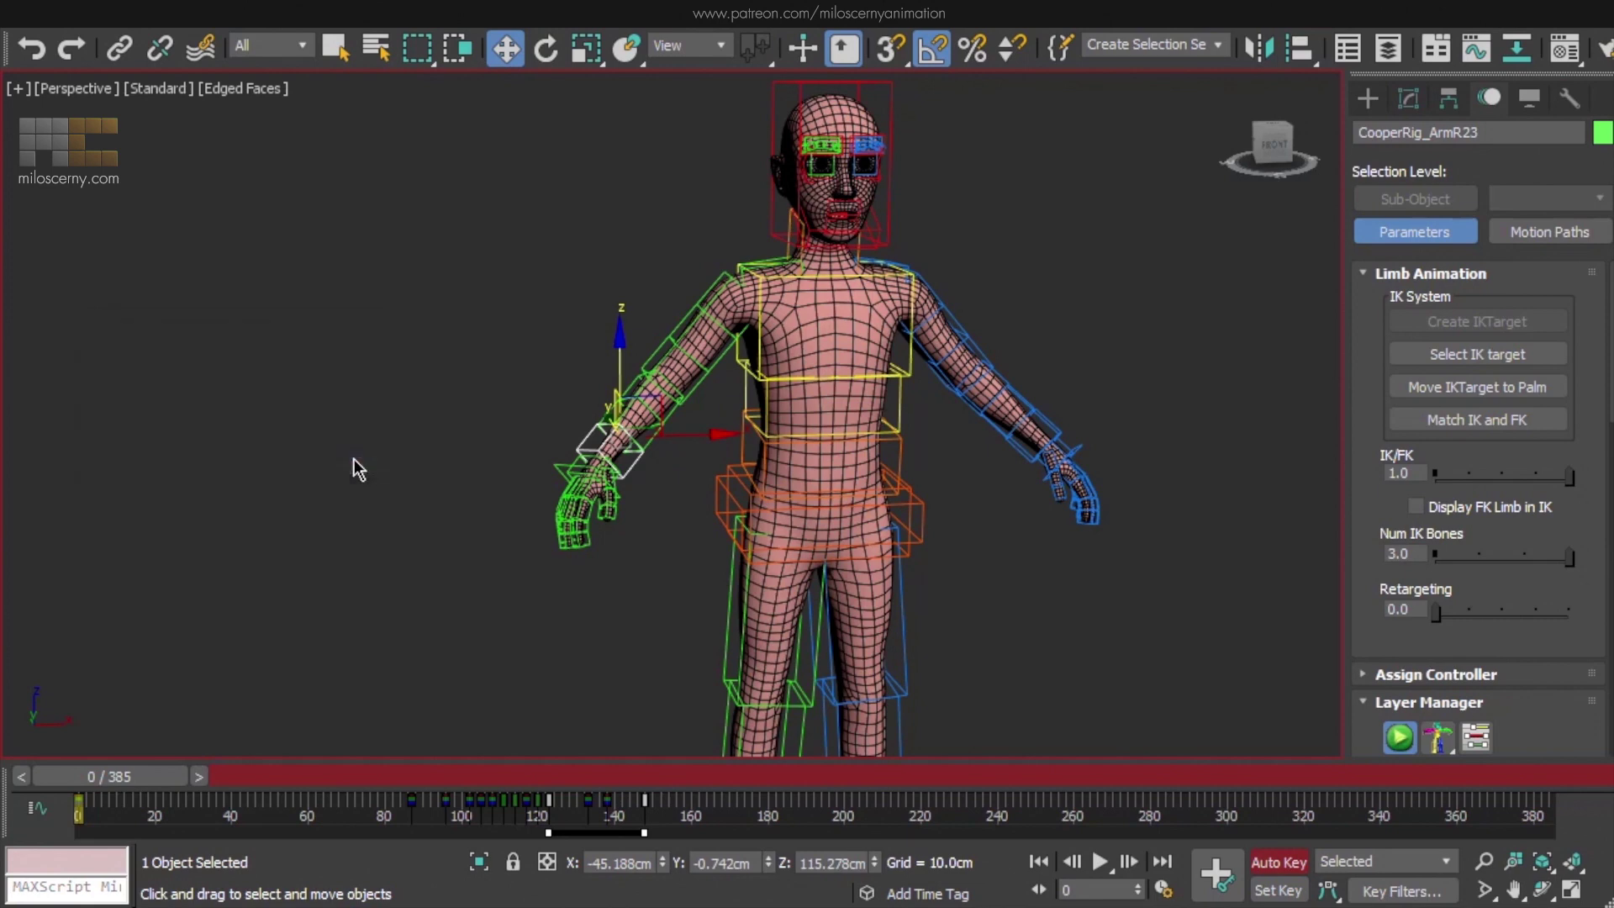
Load the saved right arm animation onto the left arm and check both hands at frame 120
{"action": "right_click", "coordinate": [1049, 420]}
{"action": "left_click", "coordinate": [975, 533]}
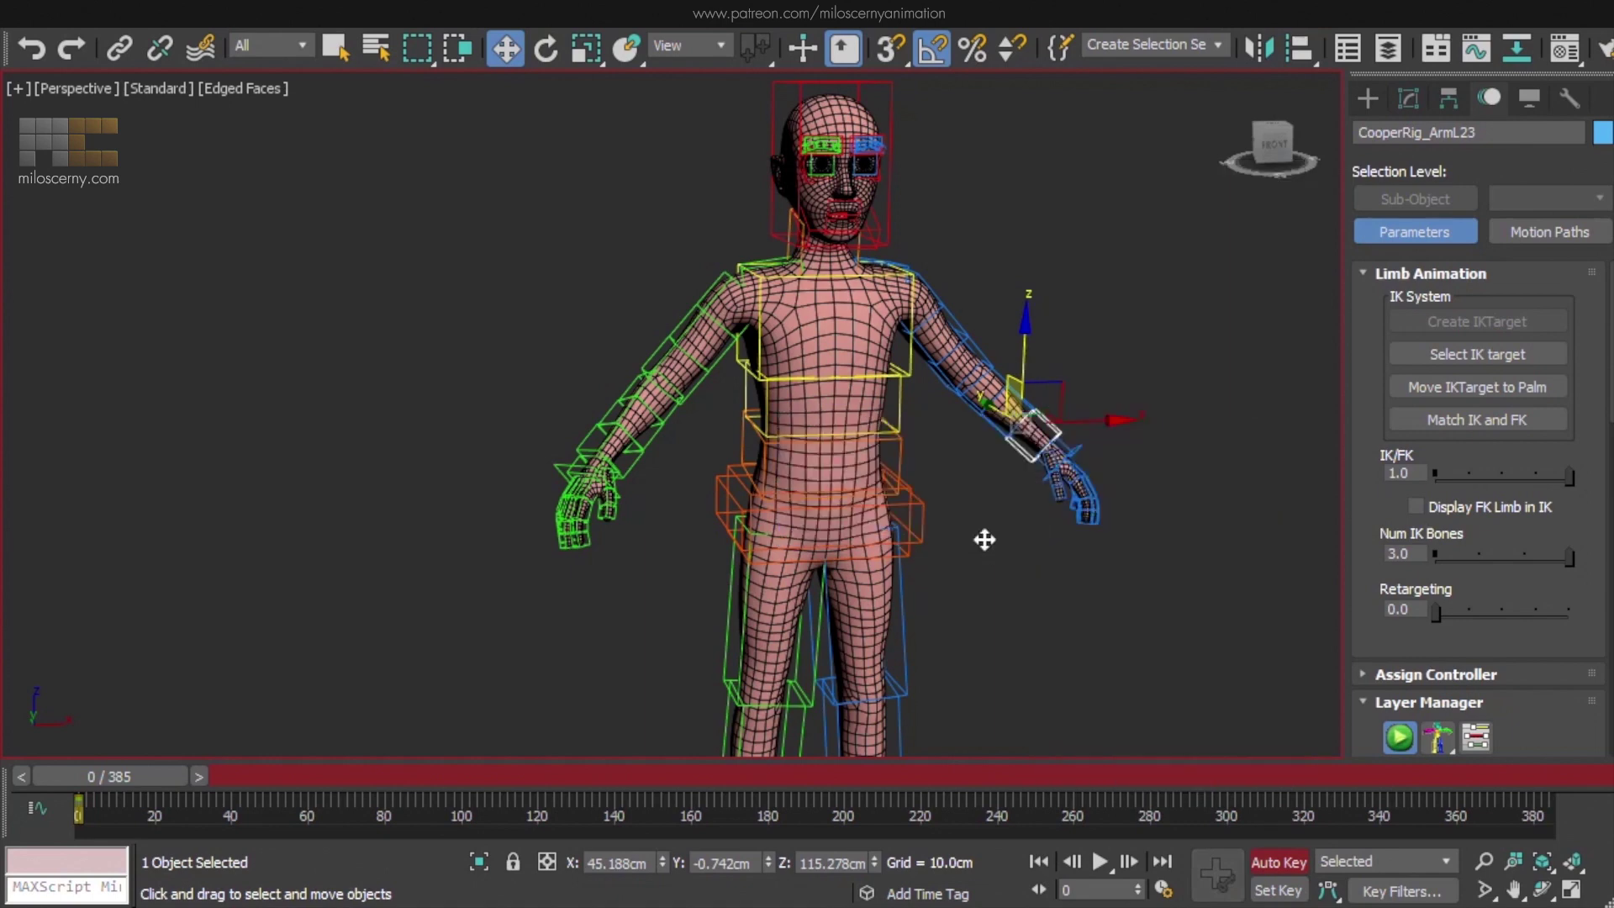
{"action": "left_click", "coordinate": [739, 385]}
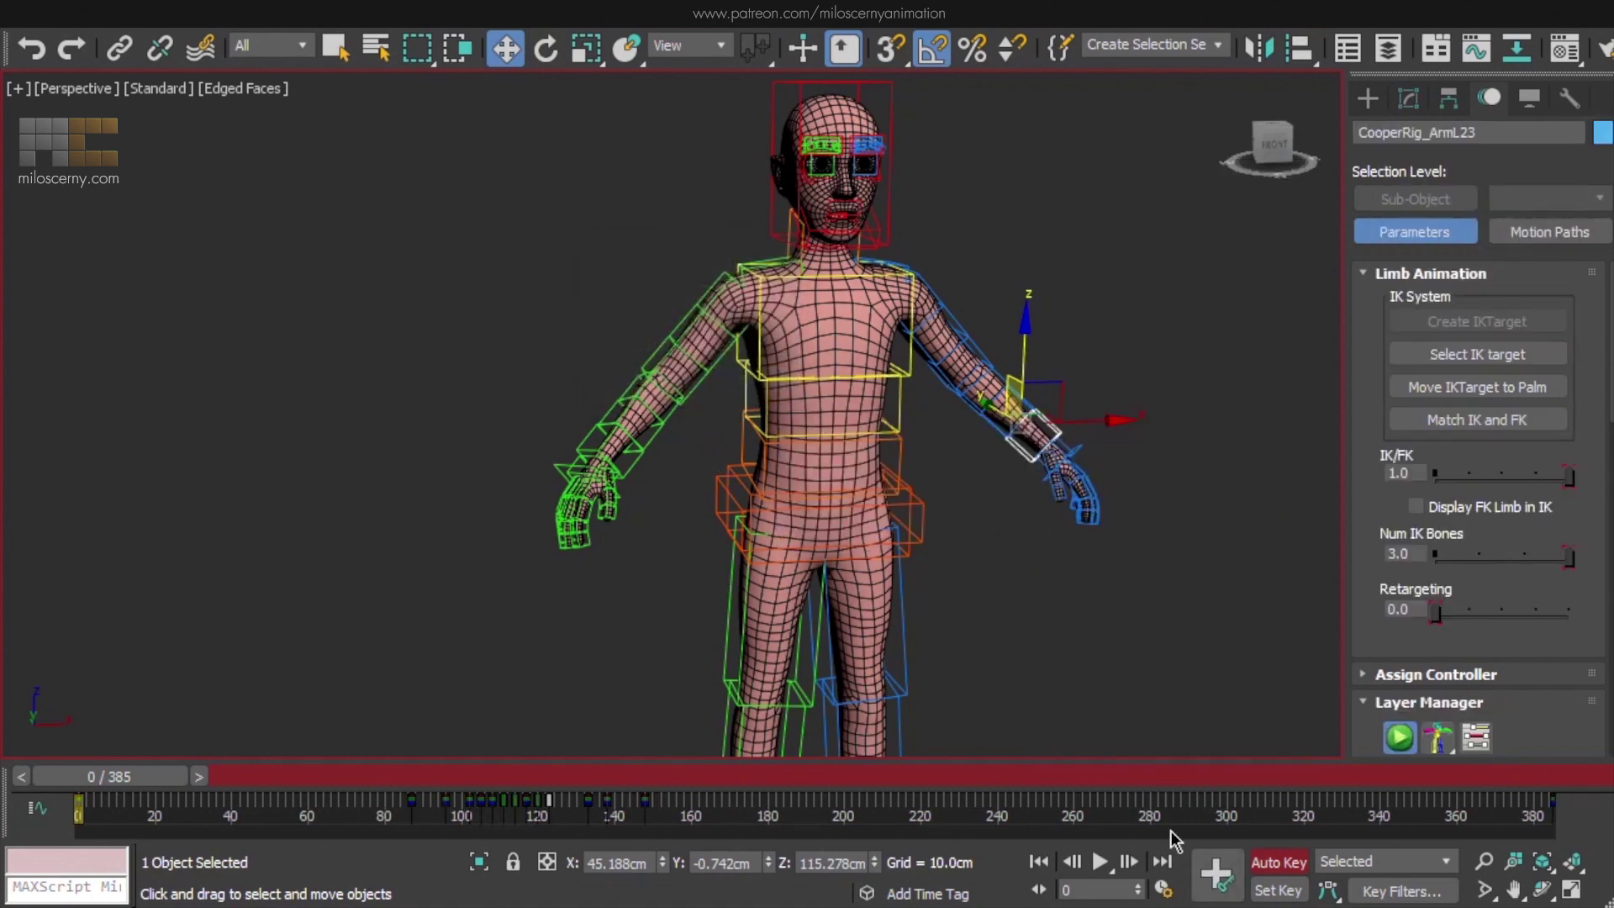
{"action": "left_click_drag", "start_coordinate": [114, 780], "coordinate": [562, 808]}
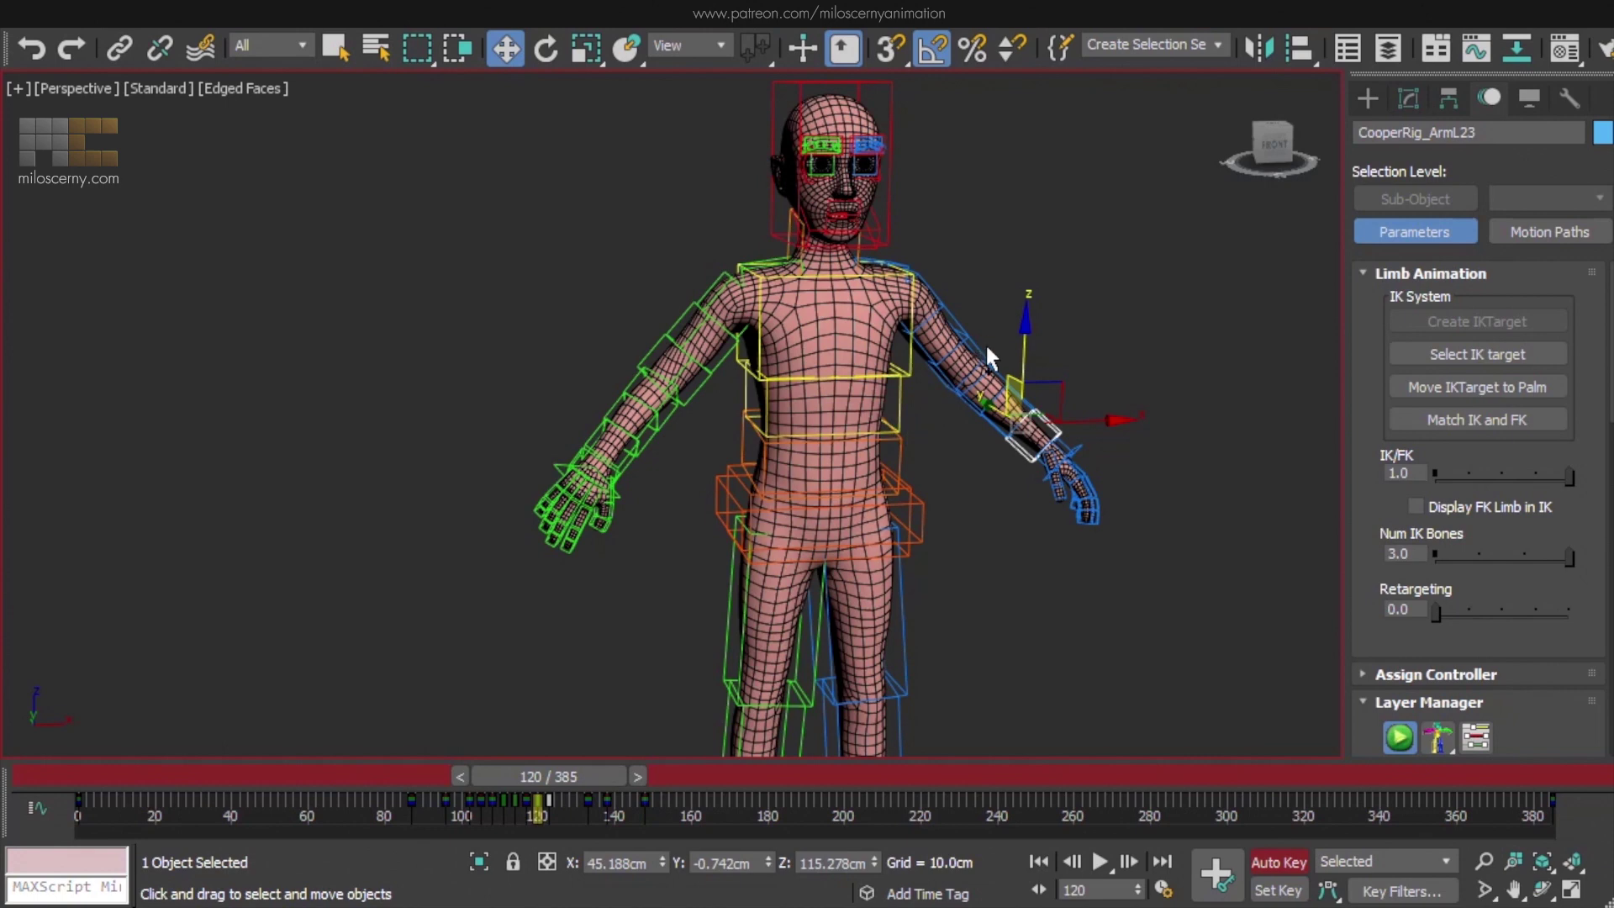
{"action": "left_click_drag", "start_coordinate": [1087, 393], "coordinate": [1047, 354]}
{"action": "right_click", "coordinate": [1047, 354]}
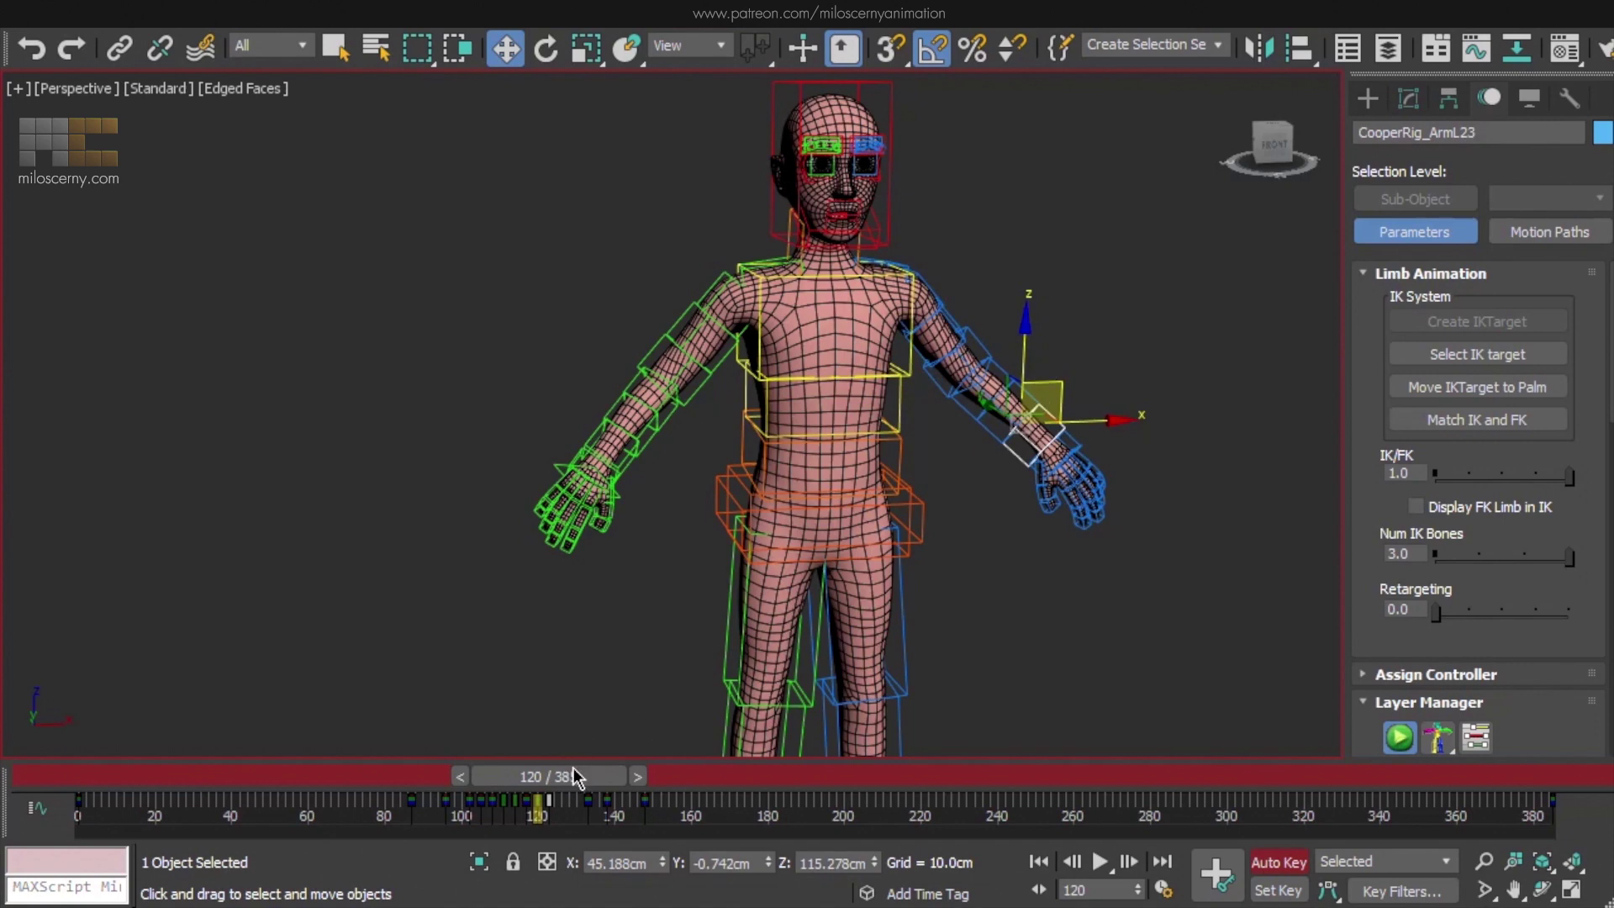
{"action": "left_click_drag", "start_coordinate": [574, 775], "coordinate": [92, 777]}
{"action": "key", "text": "w"}
Save the bone animation of the innermost right eyebrow bone, with the start time at frame 0
{"action": "scroll", "coordinate": [844, 335], "scroll_direction": "up", "scroll_amount": 6}
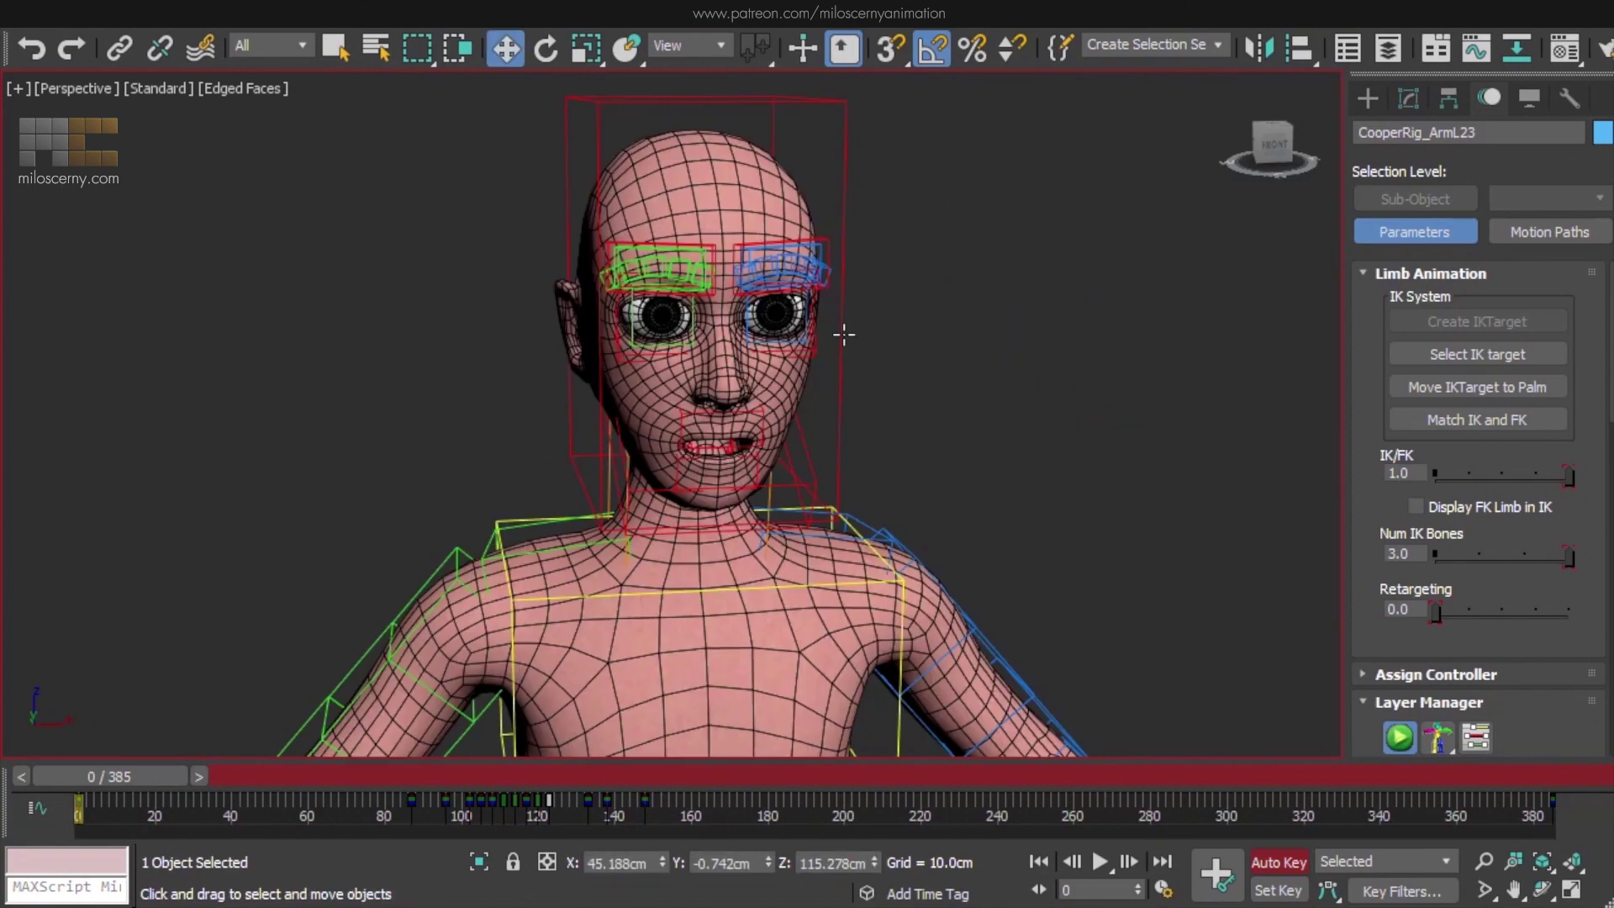
{"action": "scroll", "coordinate": [660, 203], "scroll_direction": "up", "scroll_amount": 4}
{"action": "left_click", "coordinate": [607, 199]}
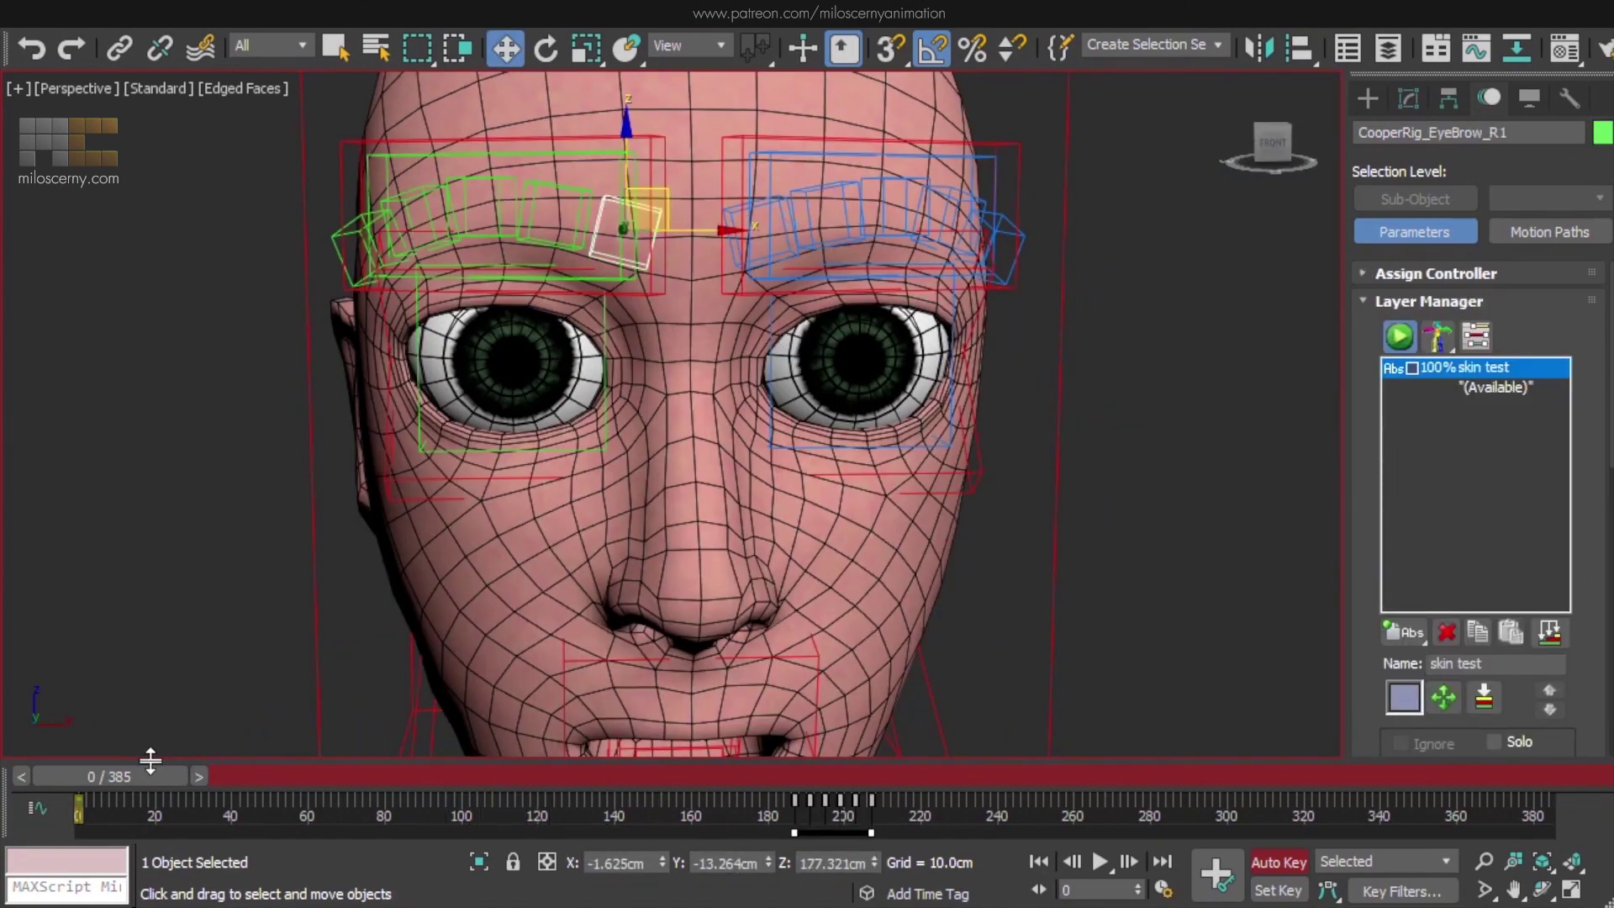
{"action": "left_click_drag", "start_coordinate": [416, 781], "coordinate": [819, 780]}
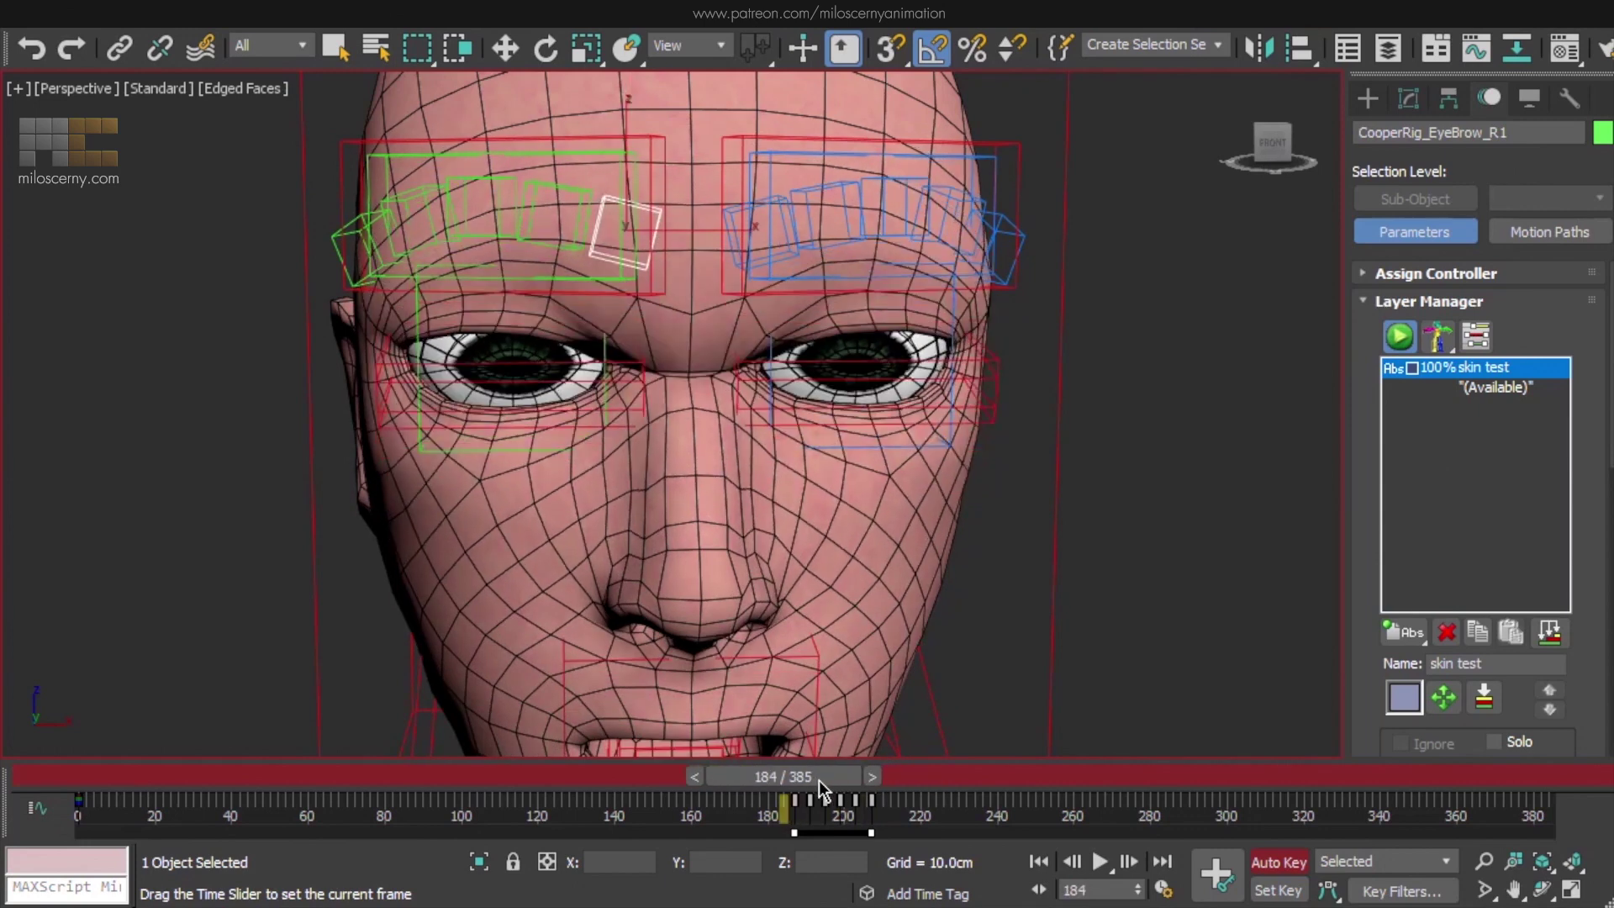
{"action": "key", "text": "w"}
{"action": "right_click", "coordinate": [620, 205]}
{"action": "left_click", "coordinate": [560, 301]}
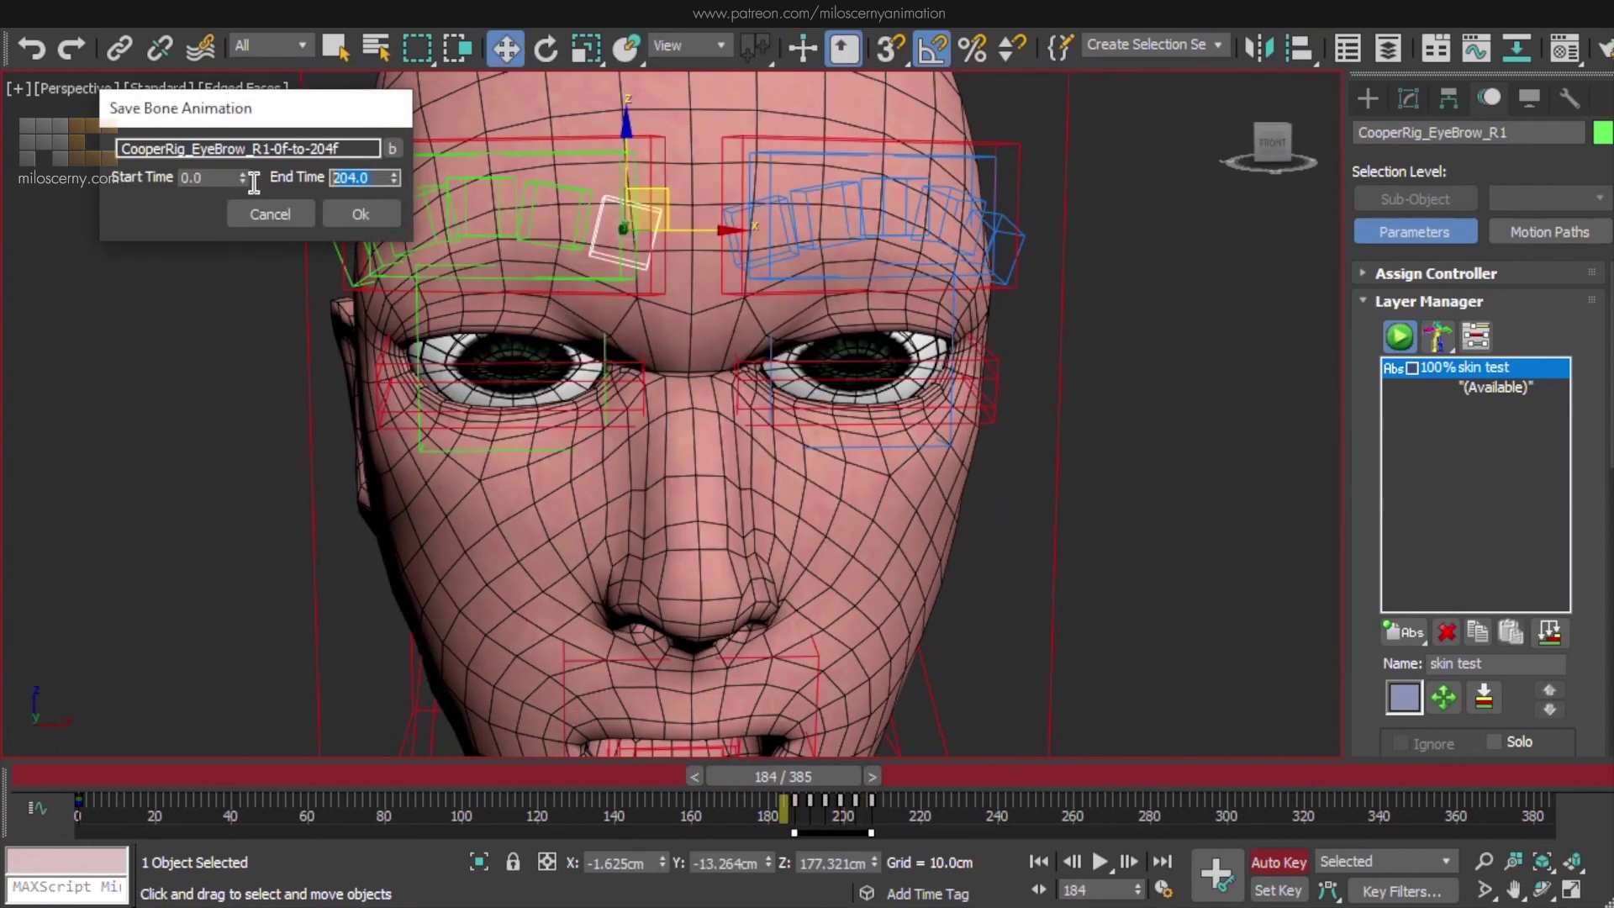
{"action": "left_click", "coordinate": [361, 215]}
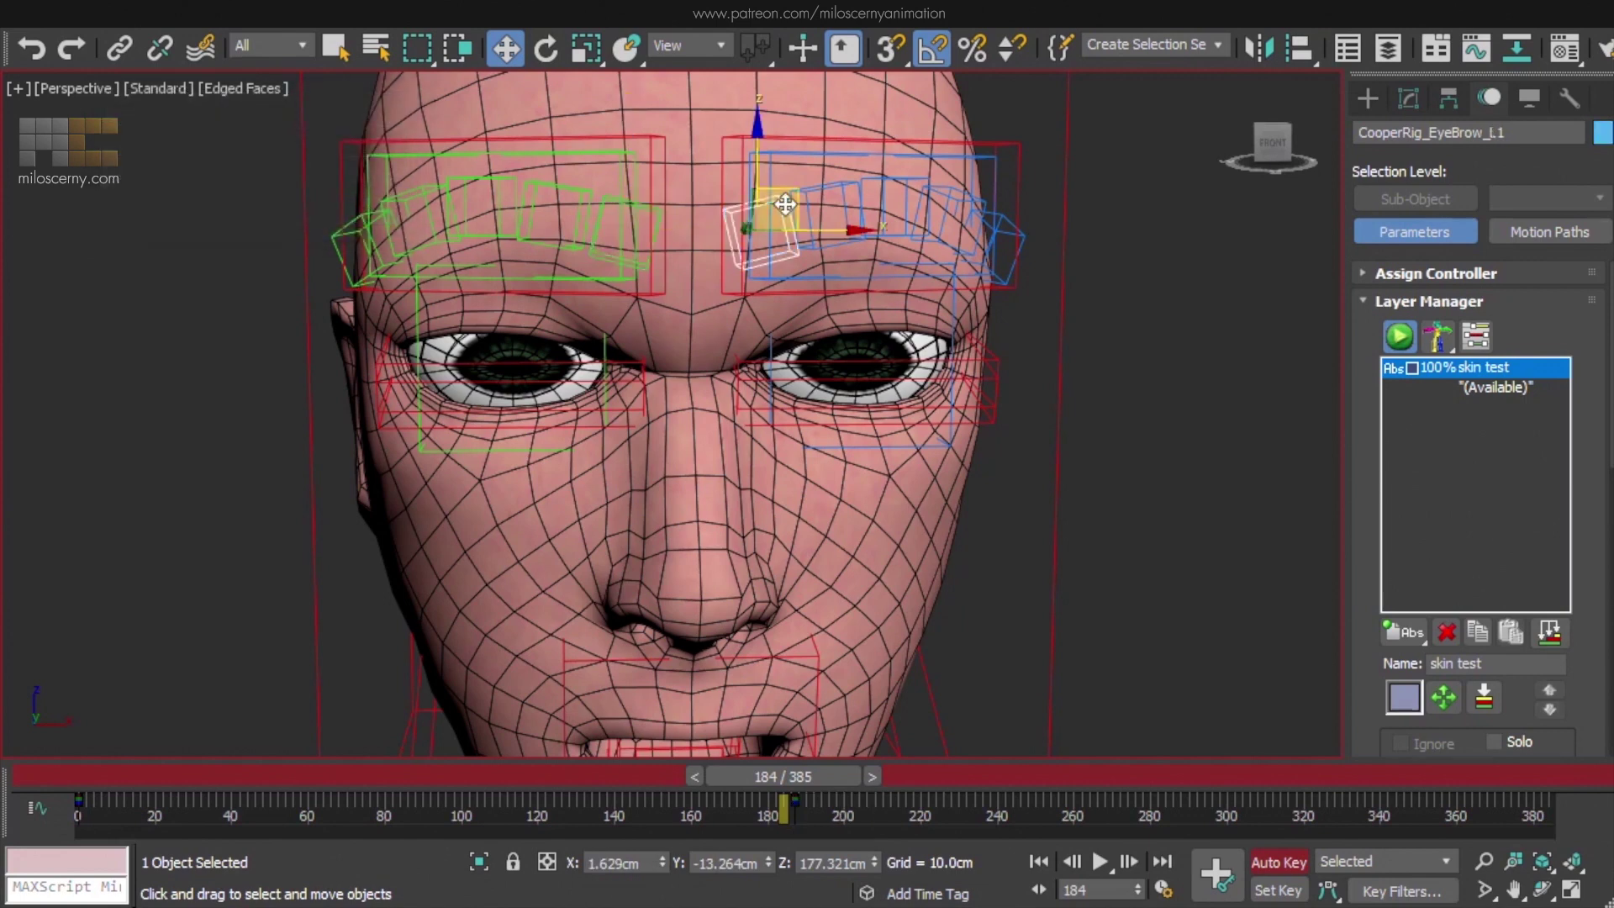
Load the saved eyebrow animation with Mirror enabled onto the innermost left eyebrow bone and check it at frame 187
{"action": "right_click", "coordinate": [786, 203]}
{"action": "left_click", "coordinate": [728, 325]}
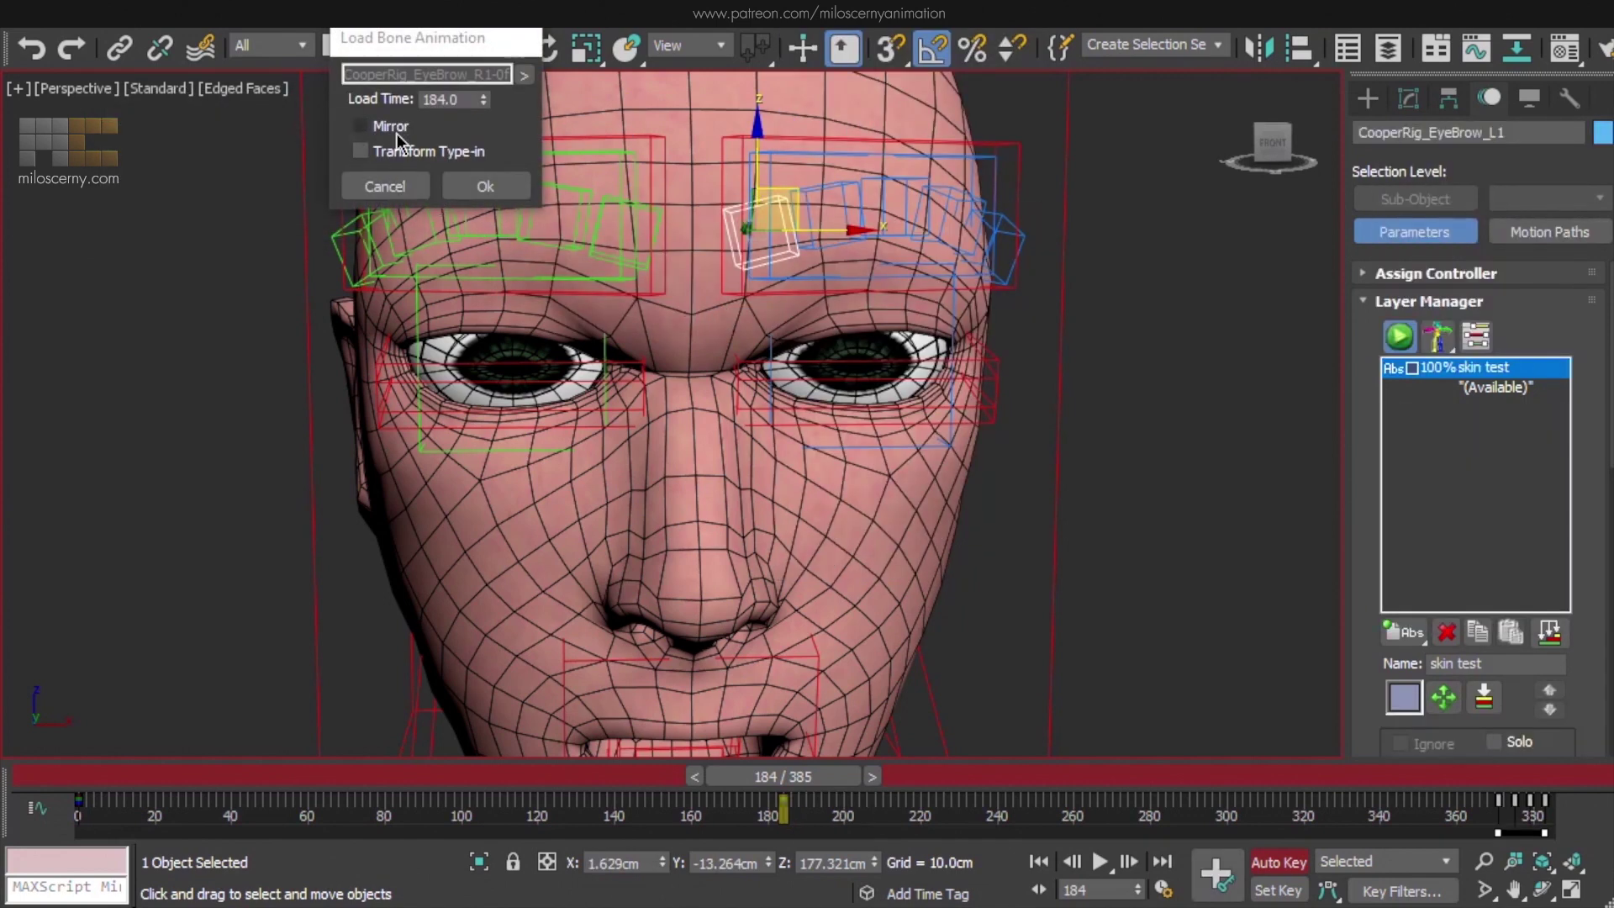
{"action": "left_click", "coordinate": [389, 126]}
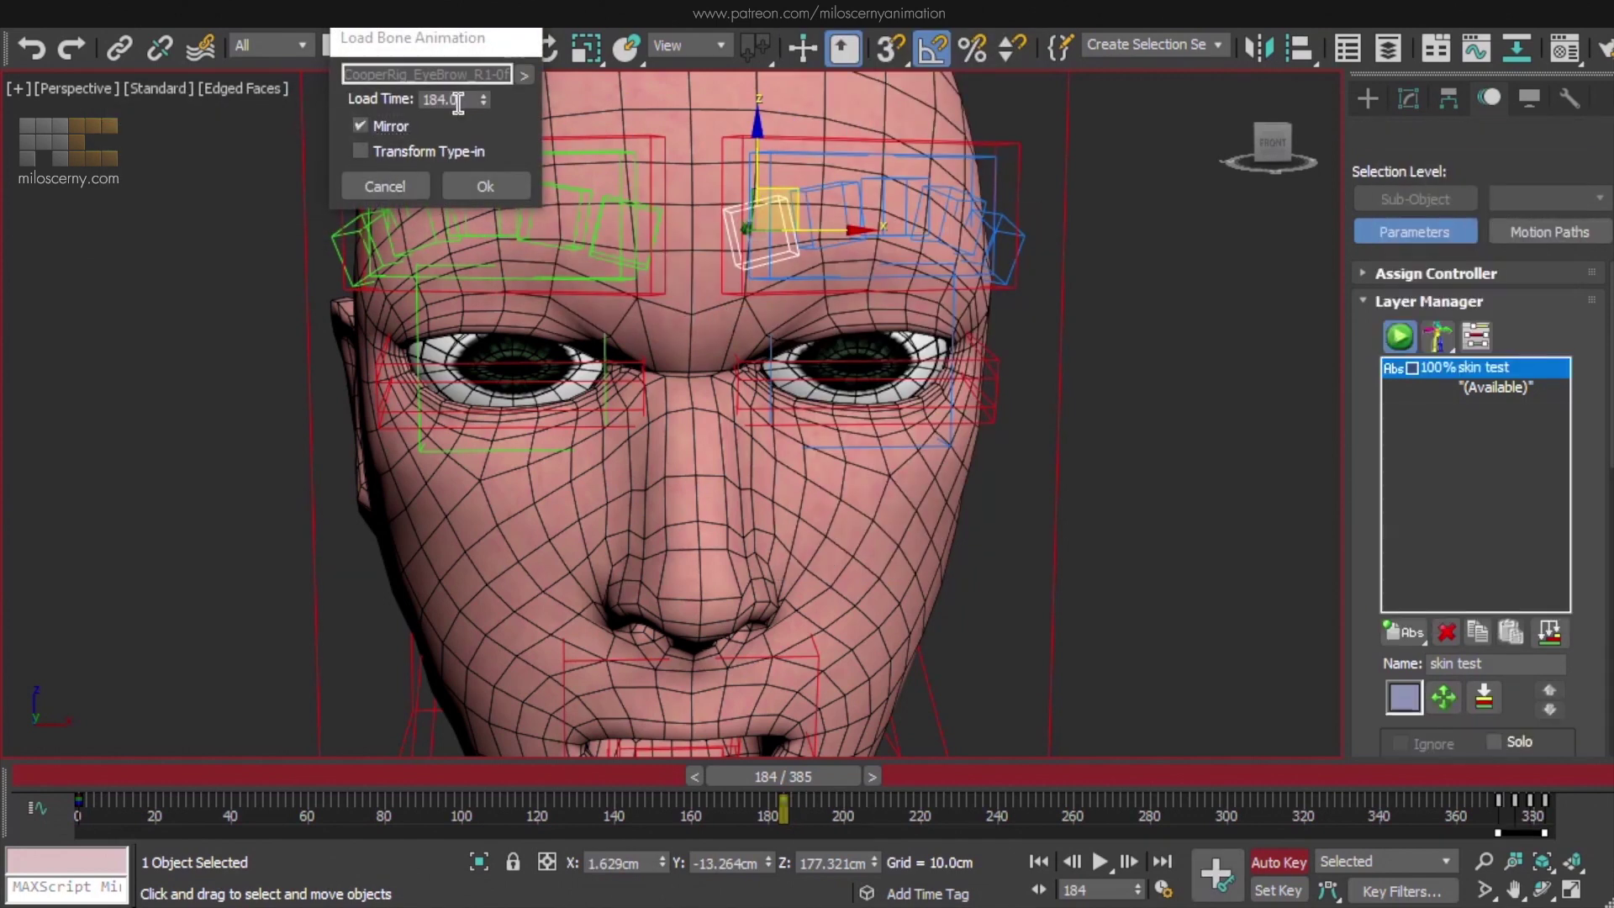
{"action": "left_click", "coordinate": [500, 190]}
{"action": "left_click_drag", "start_coordinate": [824, 774], "coordinate": [799, 807]}
{"action": "key", "text": "w"}
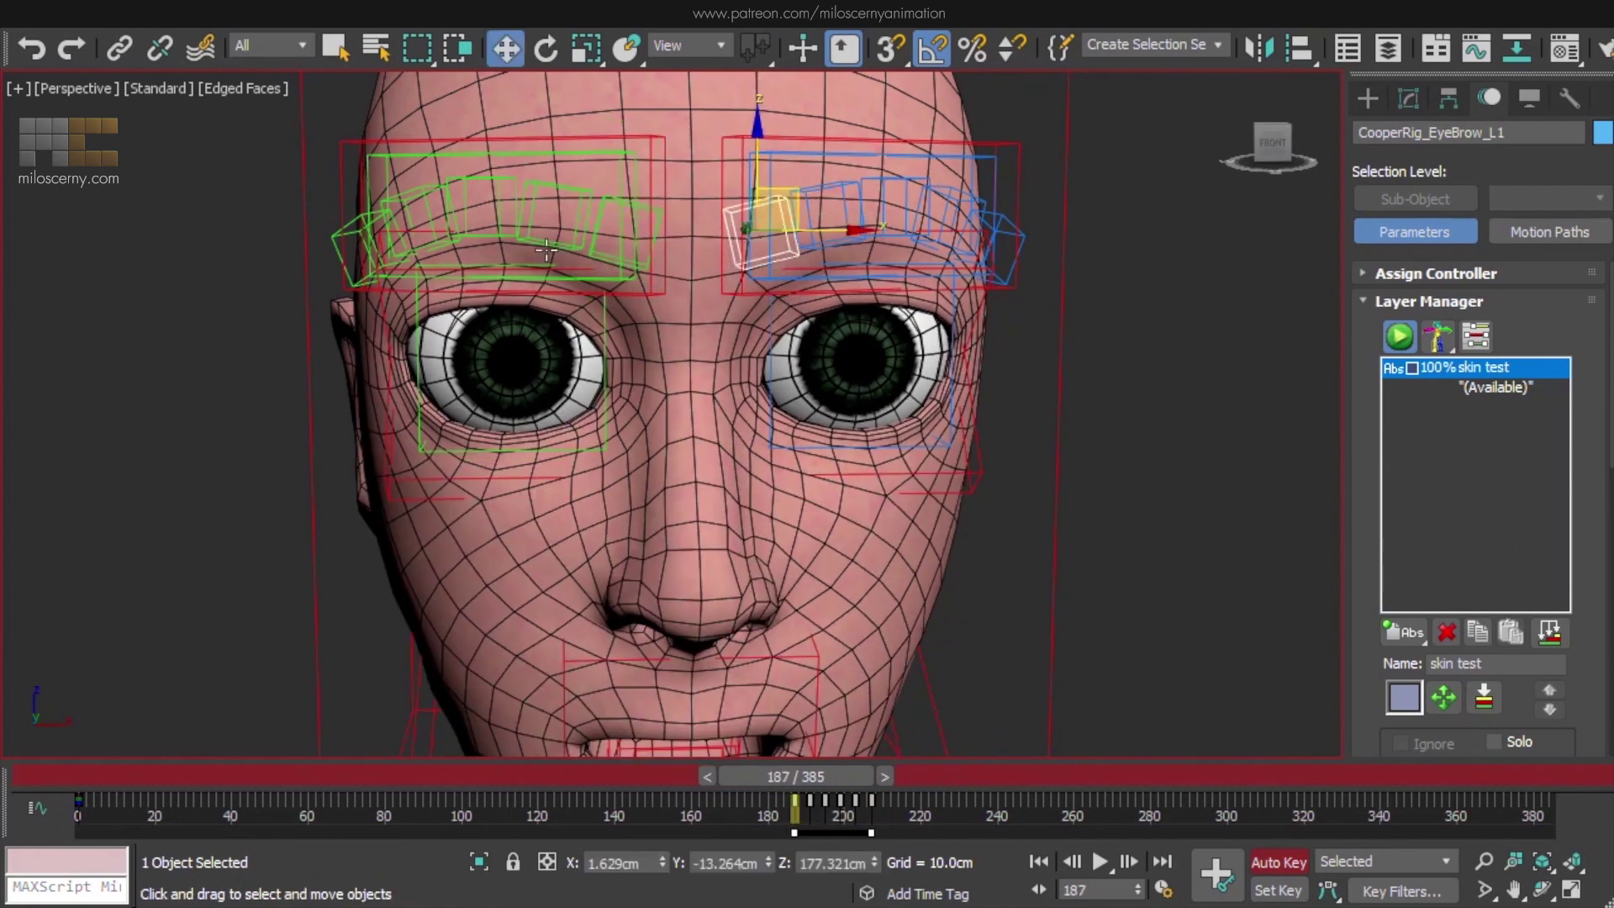
Save the bone animation of the second right eyebrow bone, starting at frame 0
{"action": "right_click", "coordinate": [579, 193]}
{"action": "left_click", "coordinate": [538, 290]}
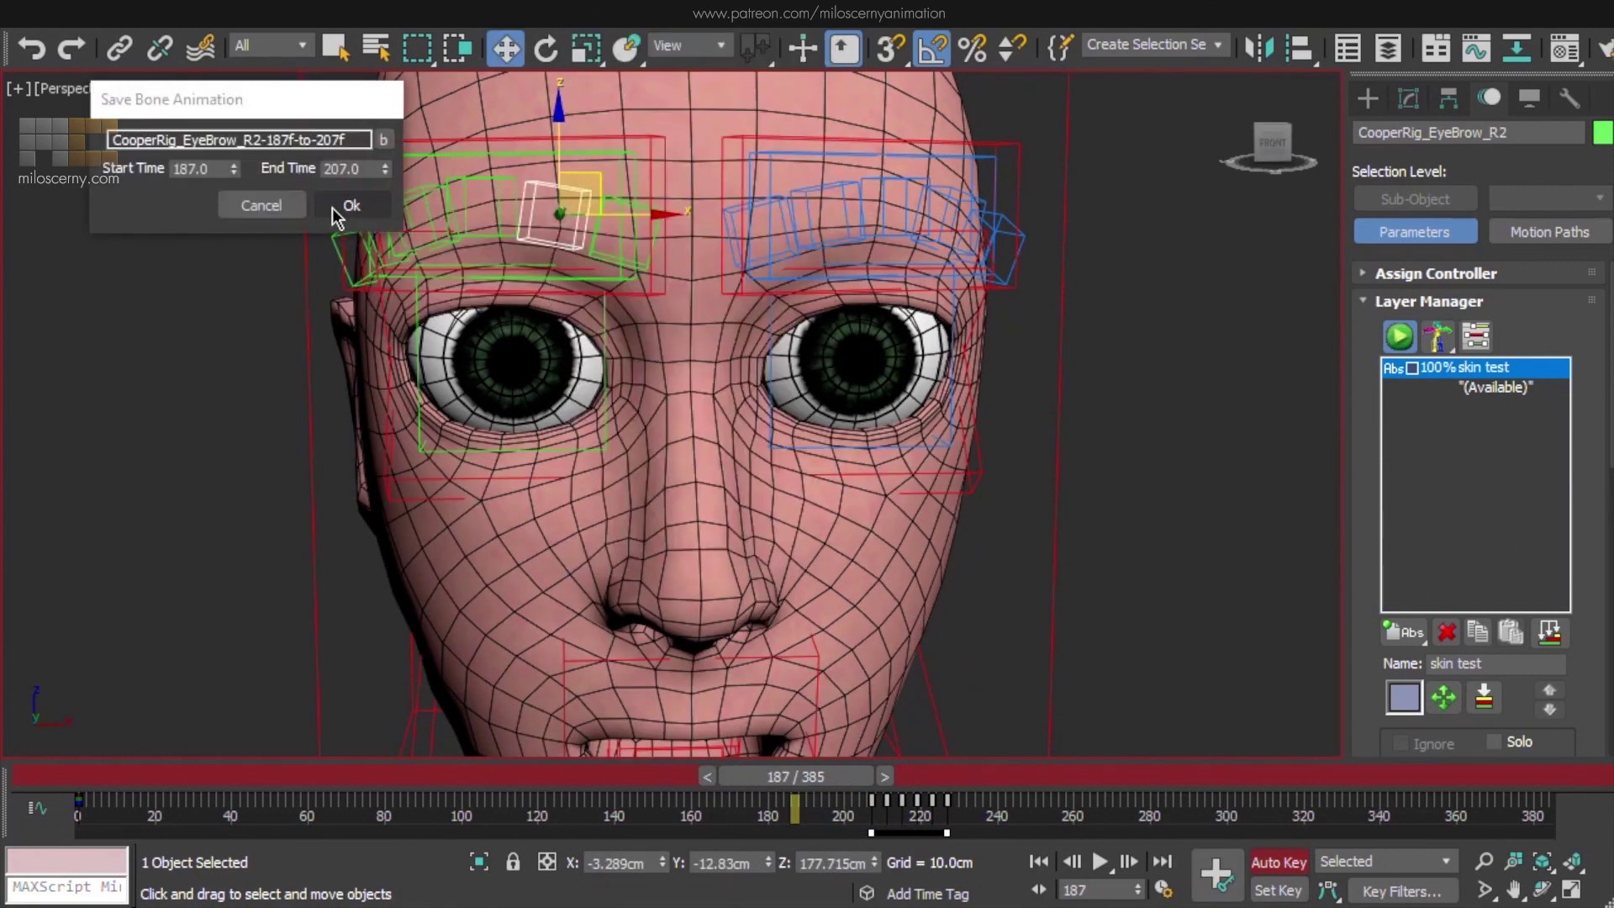
{"action": "left_click", "coordinate": [352, 207]}
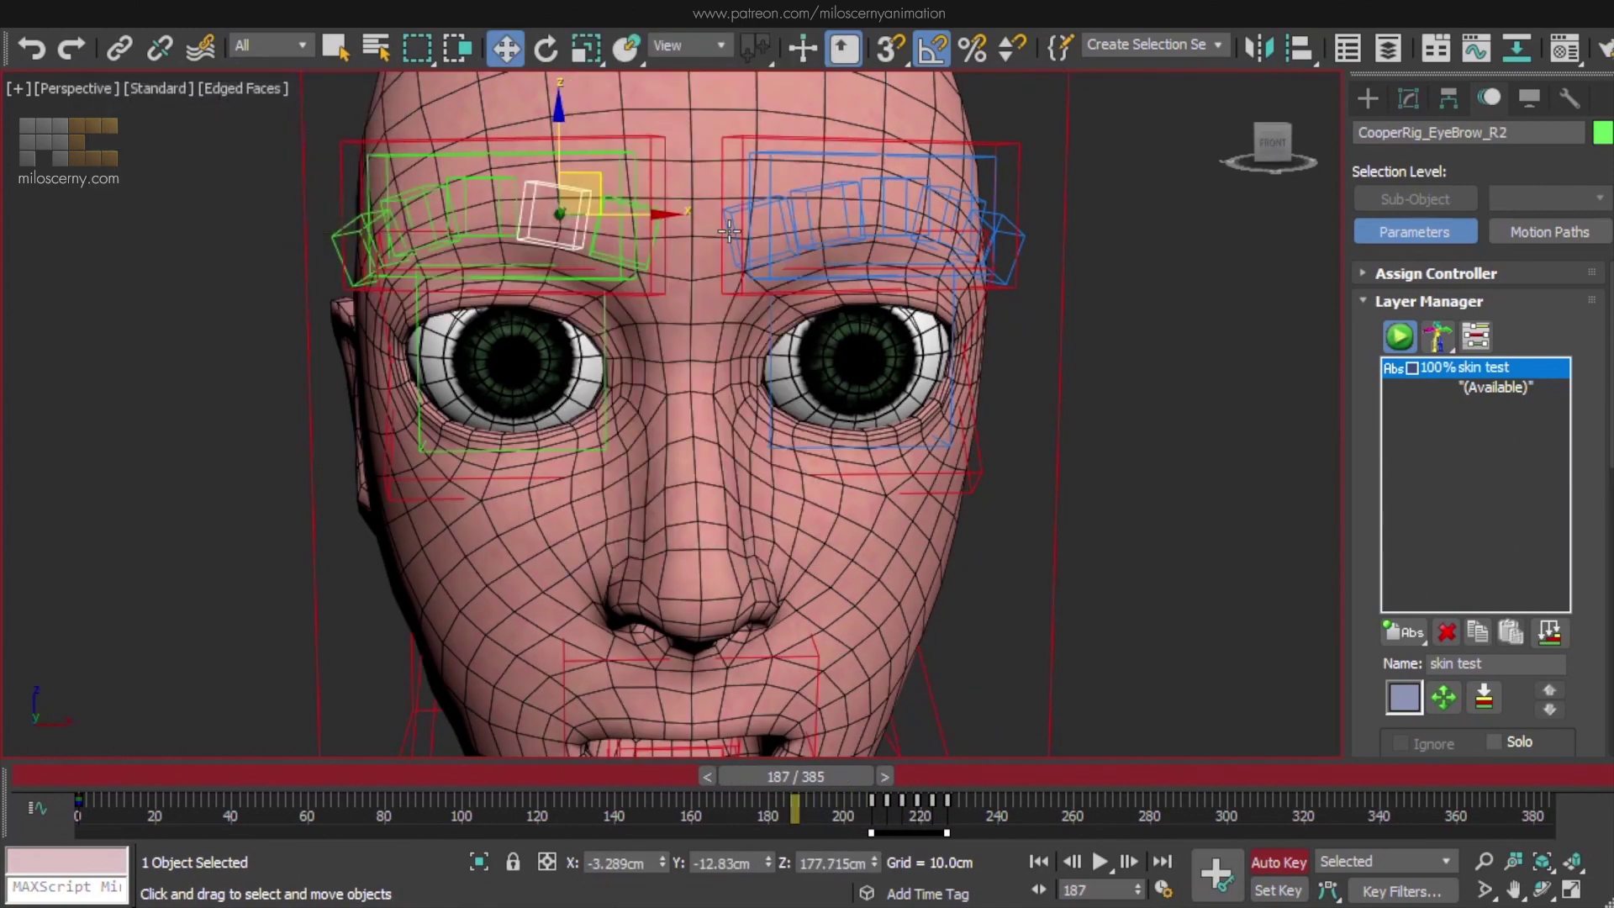
Load the saved animation mirrored onto the second left eyebrow bone and check the motion at frame 214
{"action": "right_click", "coordinate": [798, 199]}
{"action": "left_click", "coordinate": [753, 309]}
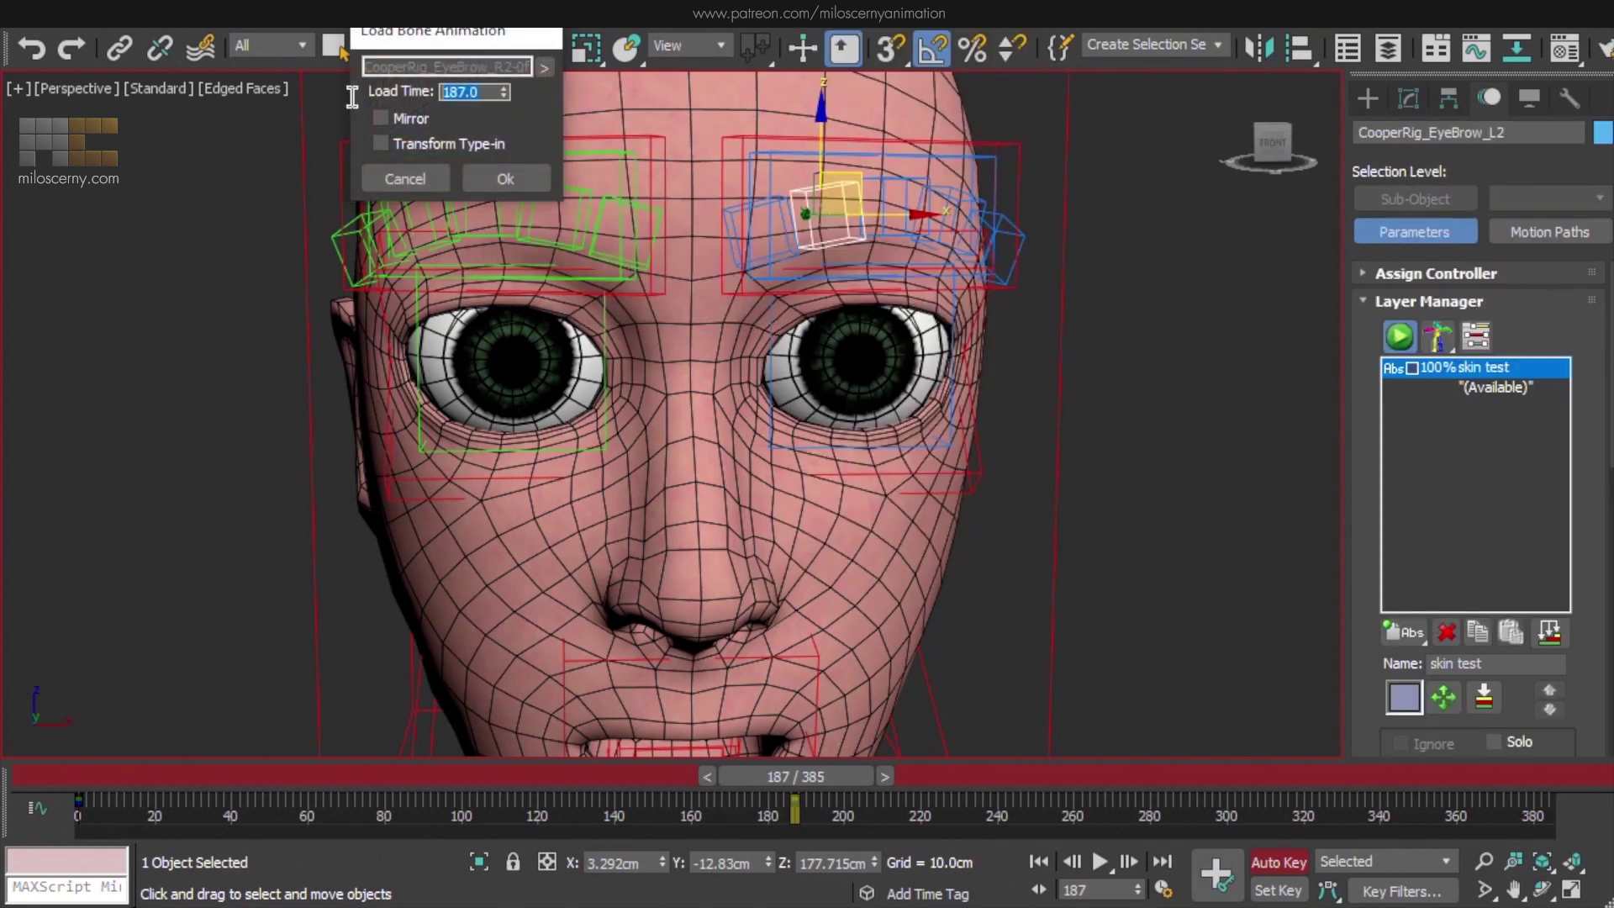
{"action": "left_click", "coordinate": [381, 118]}
{"action": "left_click", "coordinate": [496, 179]}
{"action": "left_click_drag", "start_coordinate": [831, 778], "coordinate": [922, 782]}
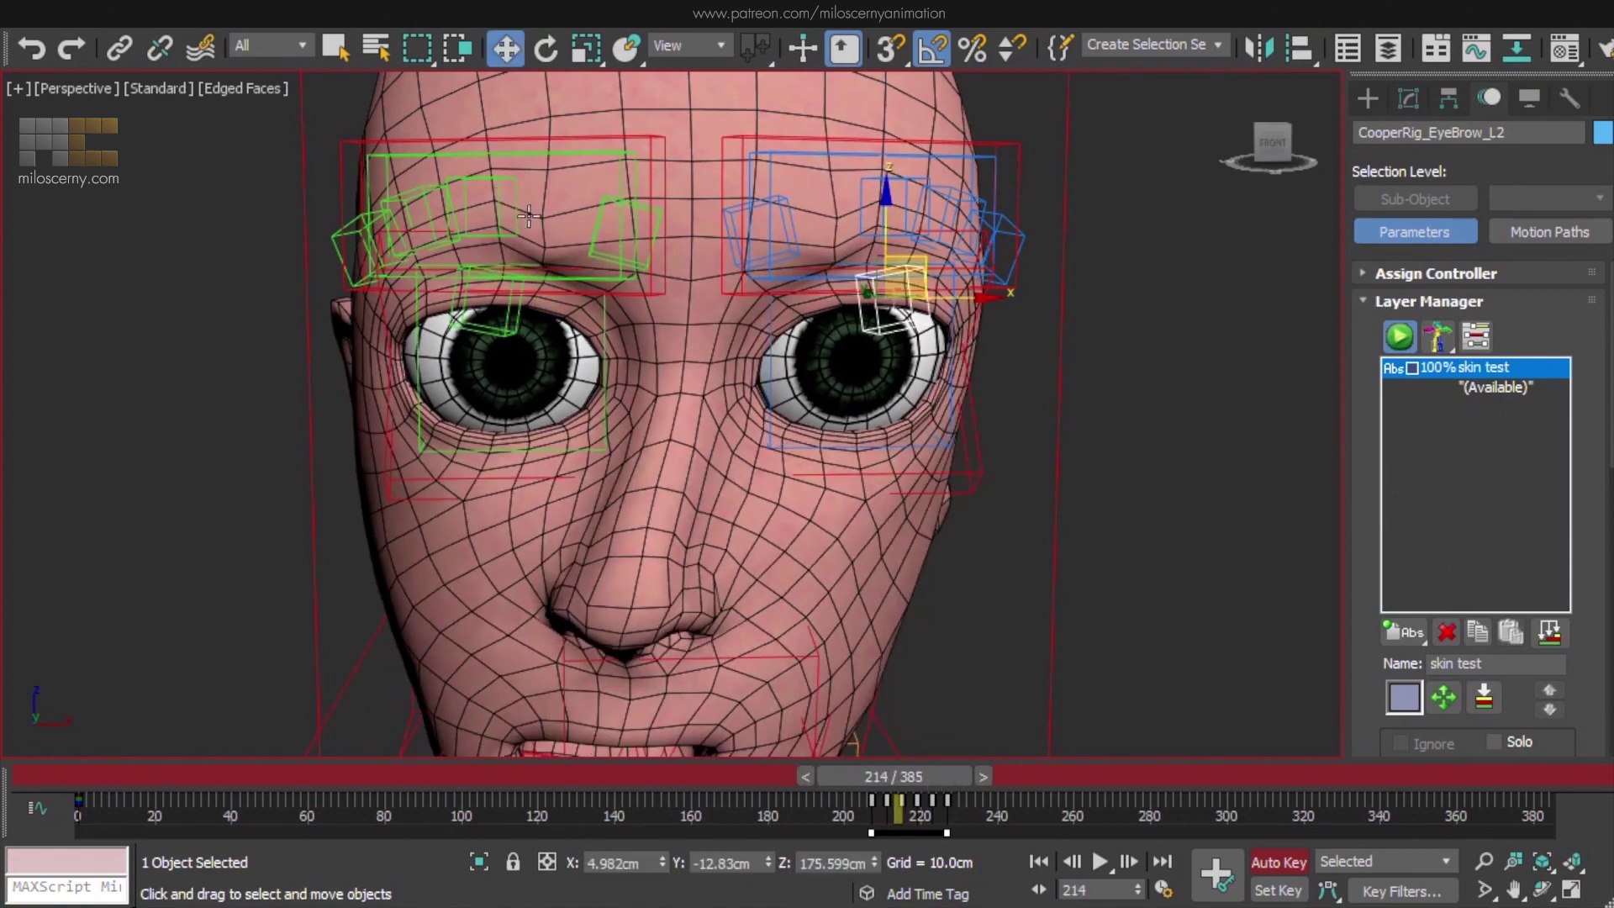
Save the bone animation of the third right eyebrow bone
{"action": "left_click", "coordinate": [492, 189]}
{"action": "right_click", "coordinate": [492, 180]}
{"action": "left_click", "coordinate": [447, 285]}
{"action": "left_click", "coordinate": [228, 199]}
Load the saved animation onto the third left eyebrow bone with load time 0 and Mirror enabled, and scrub to check it
{"action": "left_click", "coordinate": [886, 189]}
{"action": "right_click", "coordinate": [883, 180]}
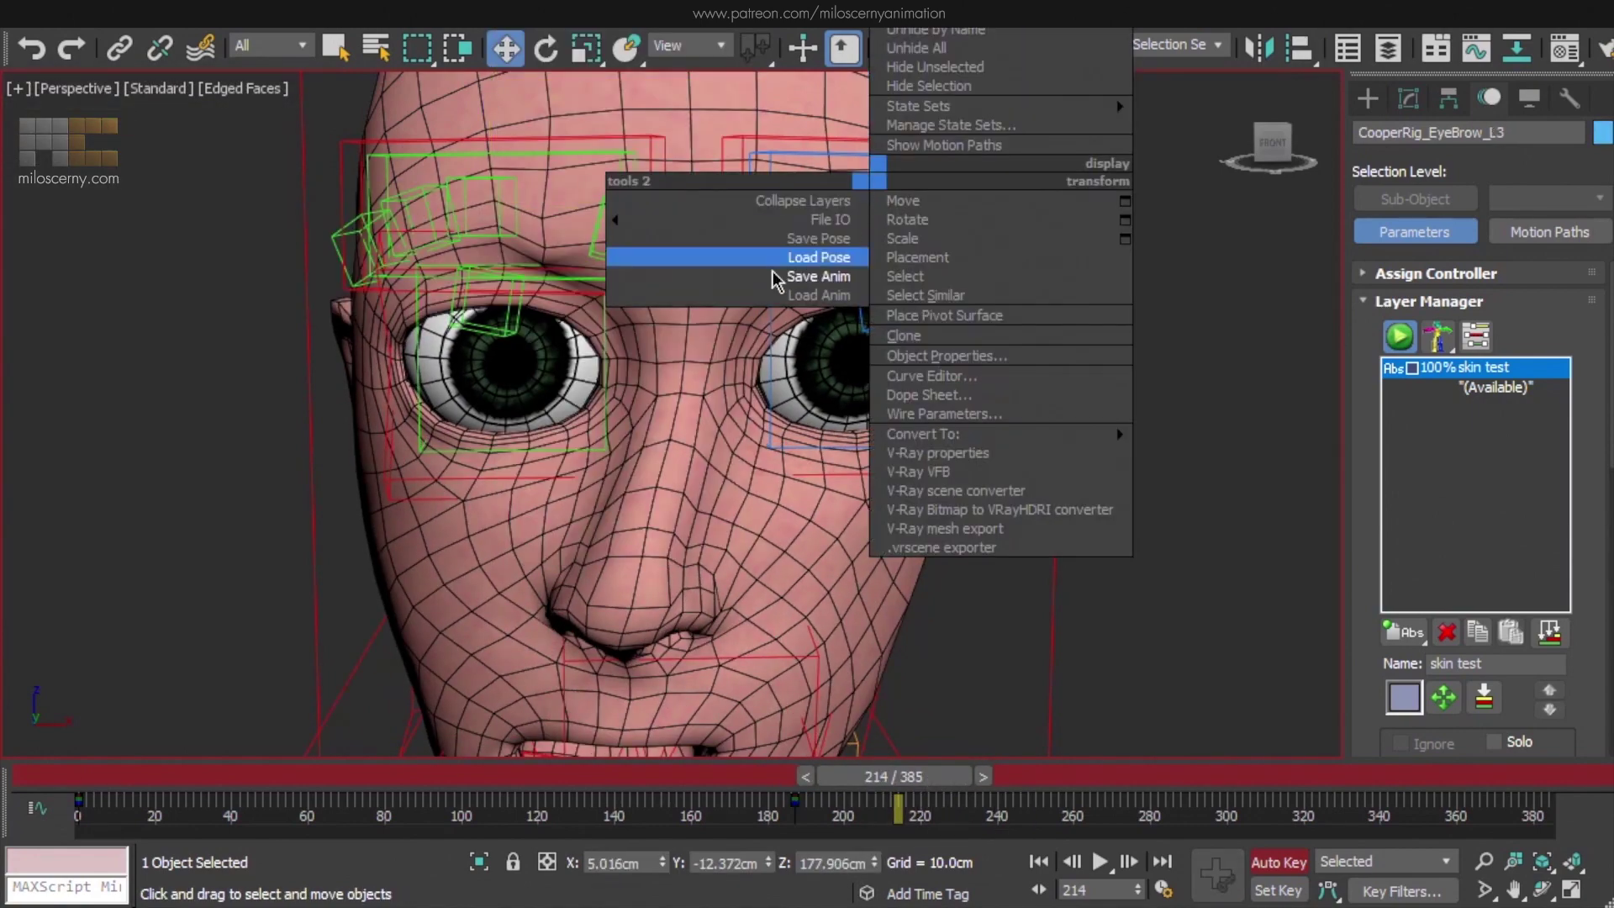
{"action": "left_click", "coordinate": [774, 294]}
{"action": "left_click_drag", "start_coordinate": [535, 73], "coordinate": [465, 72]}
{"action": "type", "text": "0"}
{"action": "left_click", "coordinate": [421, 101]}
{"action": "left_click", "coordinate": [538, 160]}
{"action": "left_click_drag", "start_coordinate": [940, 777], "coordinate": [989, 775]}
{"action": "left_click_drag", "start_coordinate": [926, 166], "coordinate": [926, 201]}
{"action": "mouse_move", "coordinate": [989, 777]}
{"action": "left_mouse_down"}
{"action": "mouse_move", "coordinate": [1027, 782]}
{"action": "mouse_move", "coordinate": [1013, 781]}
{"action": "left_mouse_up"}
Save the bone animation of the fourth right eyebrow bone from frame 0 to frame 385
{"action": "left_click", "coordinate": [426, 196]}
{"action": "right_click", "coordinate": [425, 187]}
{"action": "left_click", "coordinate": [380, 285]}
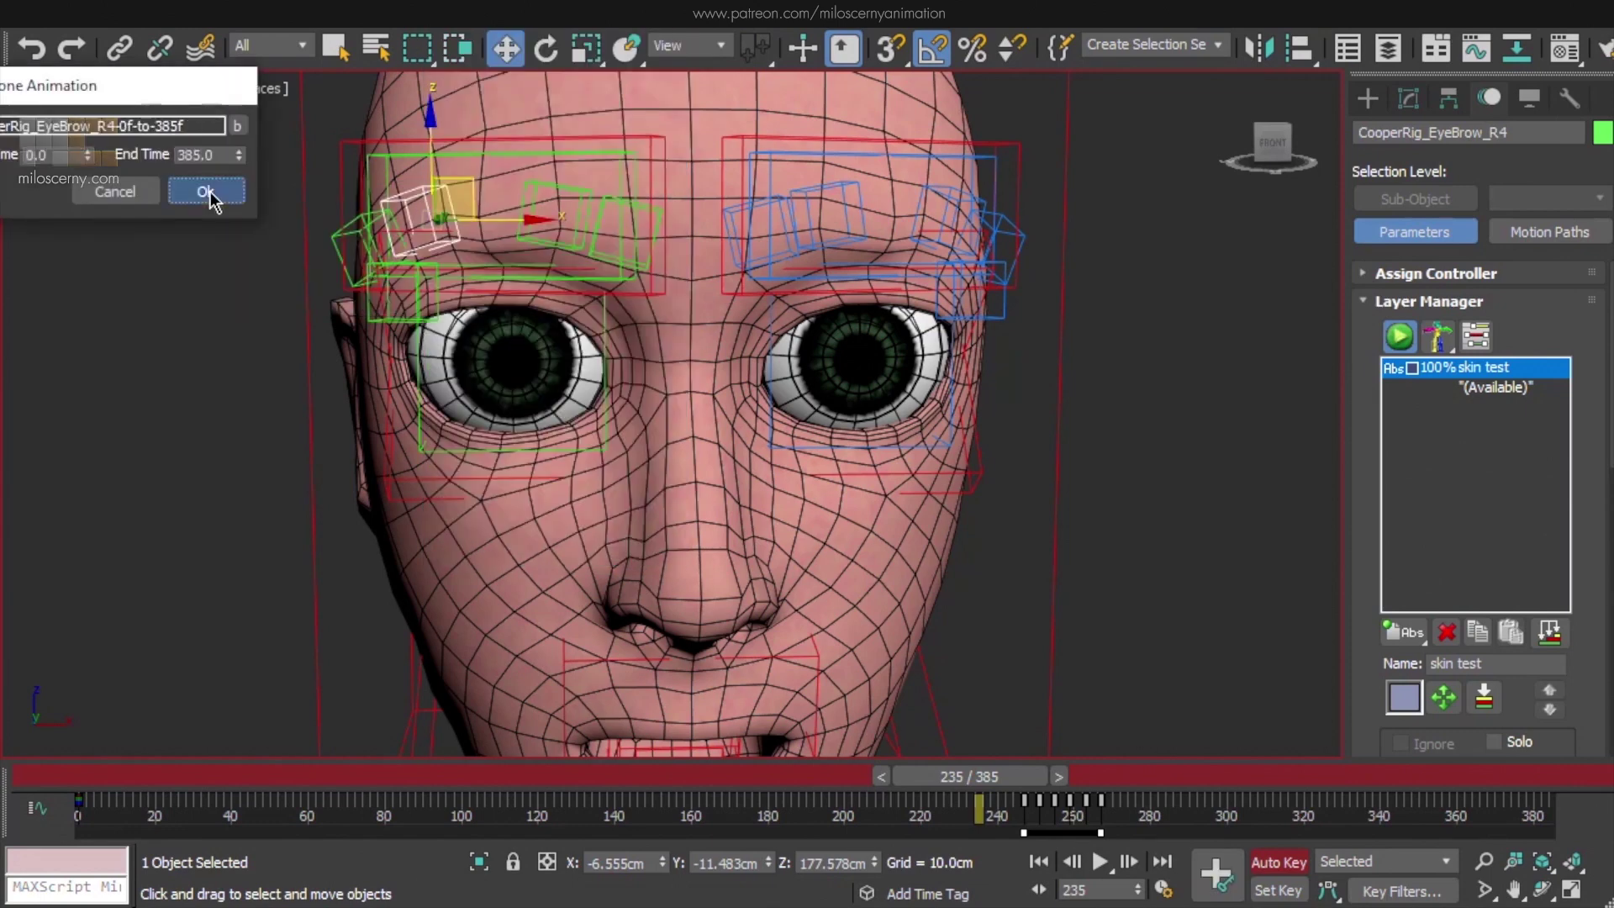
Load the saved animation onto the fourth left eyebrow bone with load time 0 and Mirror enabled, and scrub to check it
{"action": "left_click", "coordinate": [948, 198]}
{"action": "right_click", "coordinate": [949, 192]}
{"action": "left_click", "coordinate": [842, 306]}
{"action": "left_click_drag", "start_coordinate": [571, 74], "coordinate": [503, 74]}
{"action": "type", "text": "0"}
{"action": "left_click", "coordinate": [465, 108]}
{"action": "left_click", "coordinate": [594, 165]}
{"action": "left_click_drag", "start_coordinate": [1015, 773], "coordinate": [1108, 772]}
{"action": "left_click_drag", "start_coordinate": [955, 173], "coordinate": [967, 168]}
{"action": "left_click_drag", "start_coordinate": [1088, 773], "coordinate": [1118, 774]}
Save the bone animation of the fifth, outermost right eyebrow bone
{"action": "left_click", "coordinate": [350, 231]}
{"action": "right_click", "coordinate": [344, 226]}
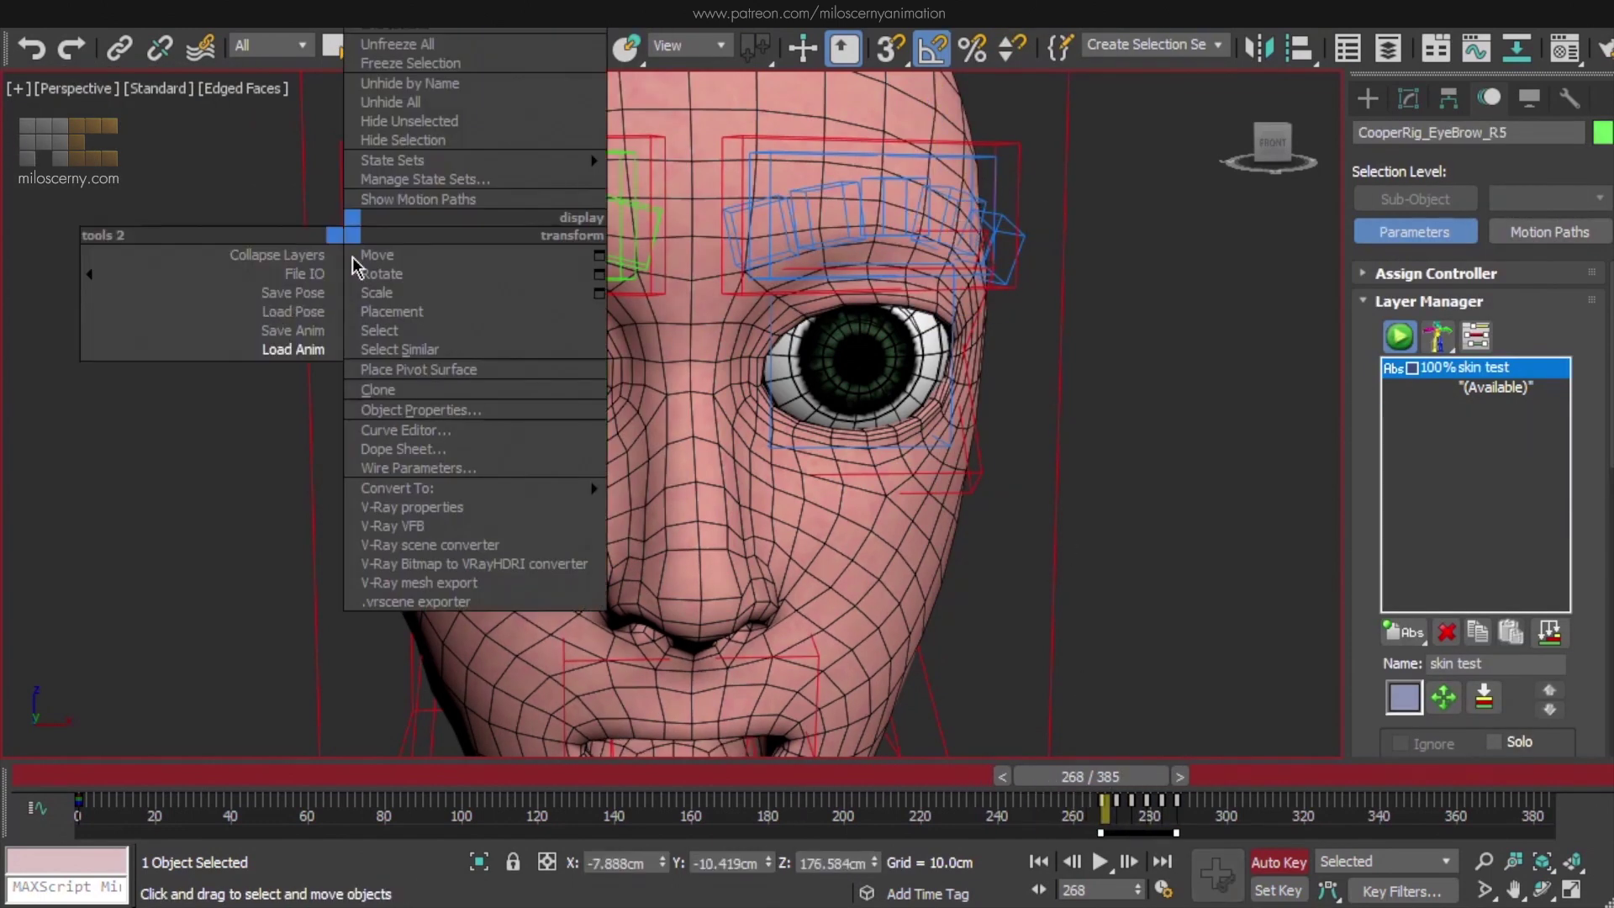
{"action": "left_click", "coordinate": [293, 331]}
{"action": "left_click", "coordinate": [329, 278]}
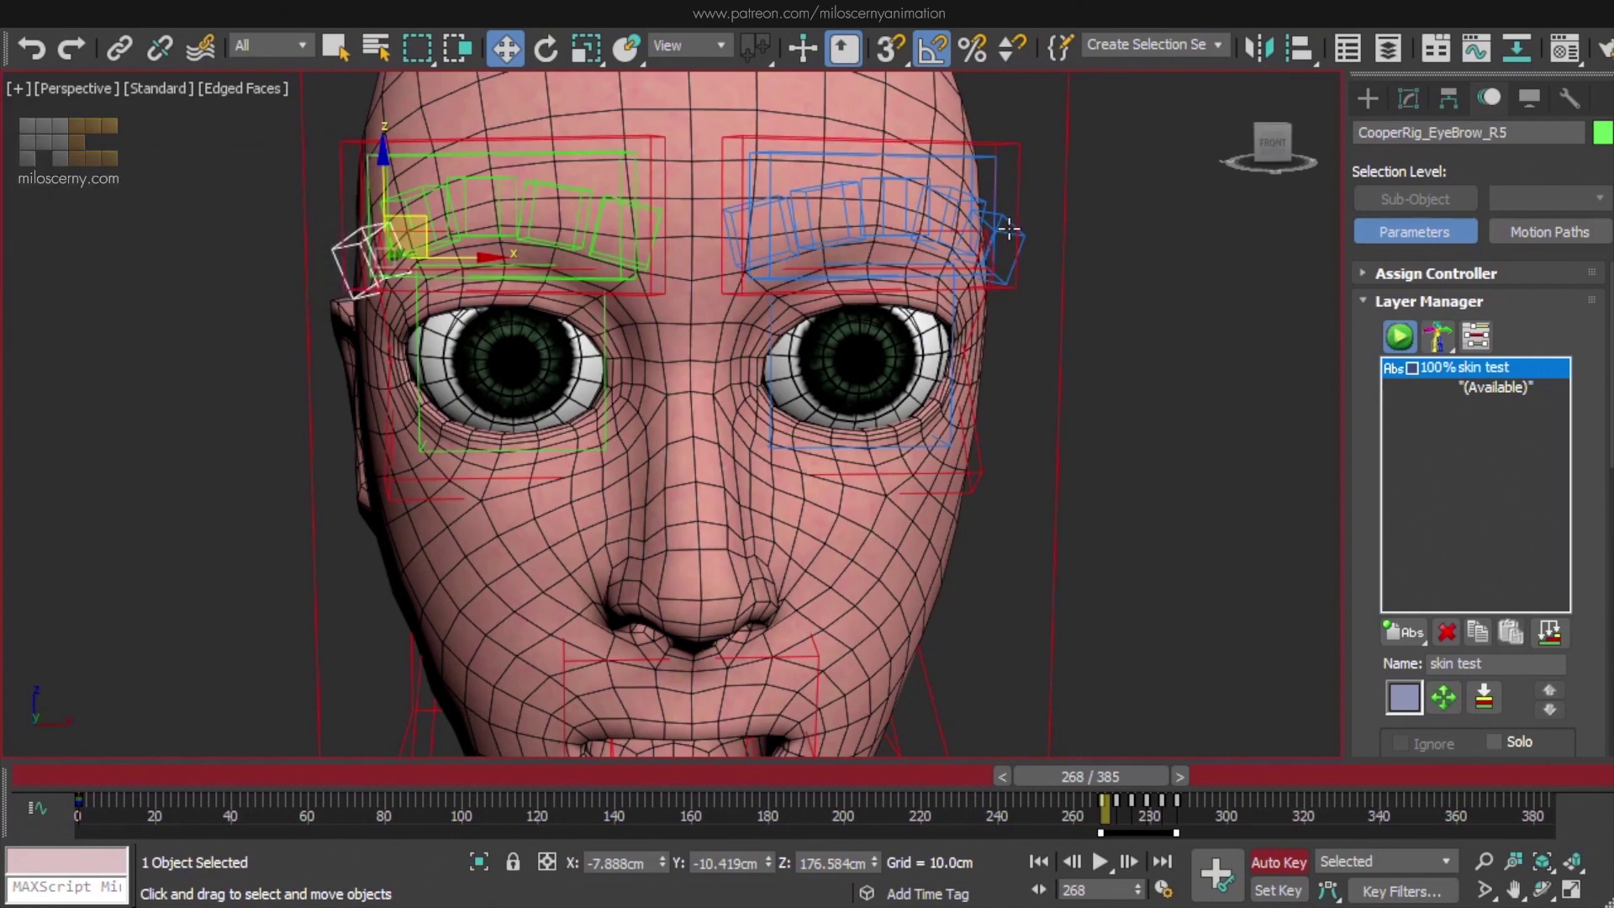
Load the saved animation onto the fifth left eyebrow bone with load time 0 and Mirror enabled, and step through frames to check it
{"action": "left_click", "coordinate": [995, 232]}
{"action": "right_click", "coordinate": [997, 224]}
{"action": "left_click", "coordinate": [949, 338]}
{"action": "left_click_drag", "start_coordinate": [703, 112], "coordinate": [631, 112]}
{"action": "type", "text": "0"}
{"action": "left_click", "coordinate": [595, 139]}
{"action": "left_click", "coordinate": [713, 199]}
{"action": "key", "text": "period"}
{"action": "key", "text": "period"}
{"action": "key", "text": "period"}
{"action": "key", "text": "period"}
{"action": "left_click_drag", "start_coordinate": [986, 211], "coordinate": [1020, 211]}
Save the bone animation of the right eyebrow bone CooperRig_EyeBrow_R that surrounds the five small ones
{"action": "left_click", "coordinate": [542, 154]}
{"action": "right_click", "coordinate": [541, 156]}
{"action": "left_click", "coordinate": [489, 260]}
{"action": "left_click", "coordinate": [315, 163]}
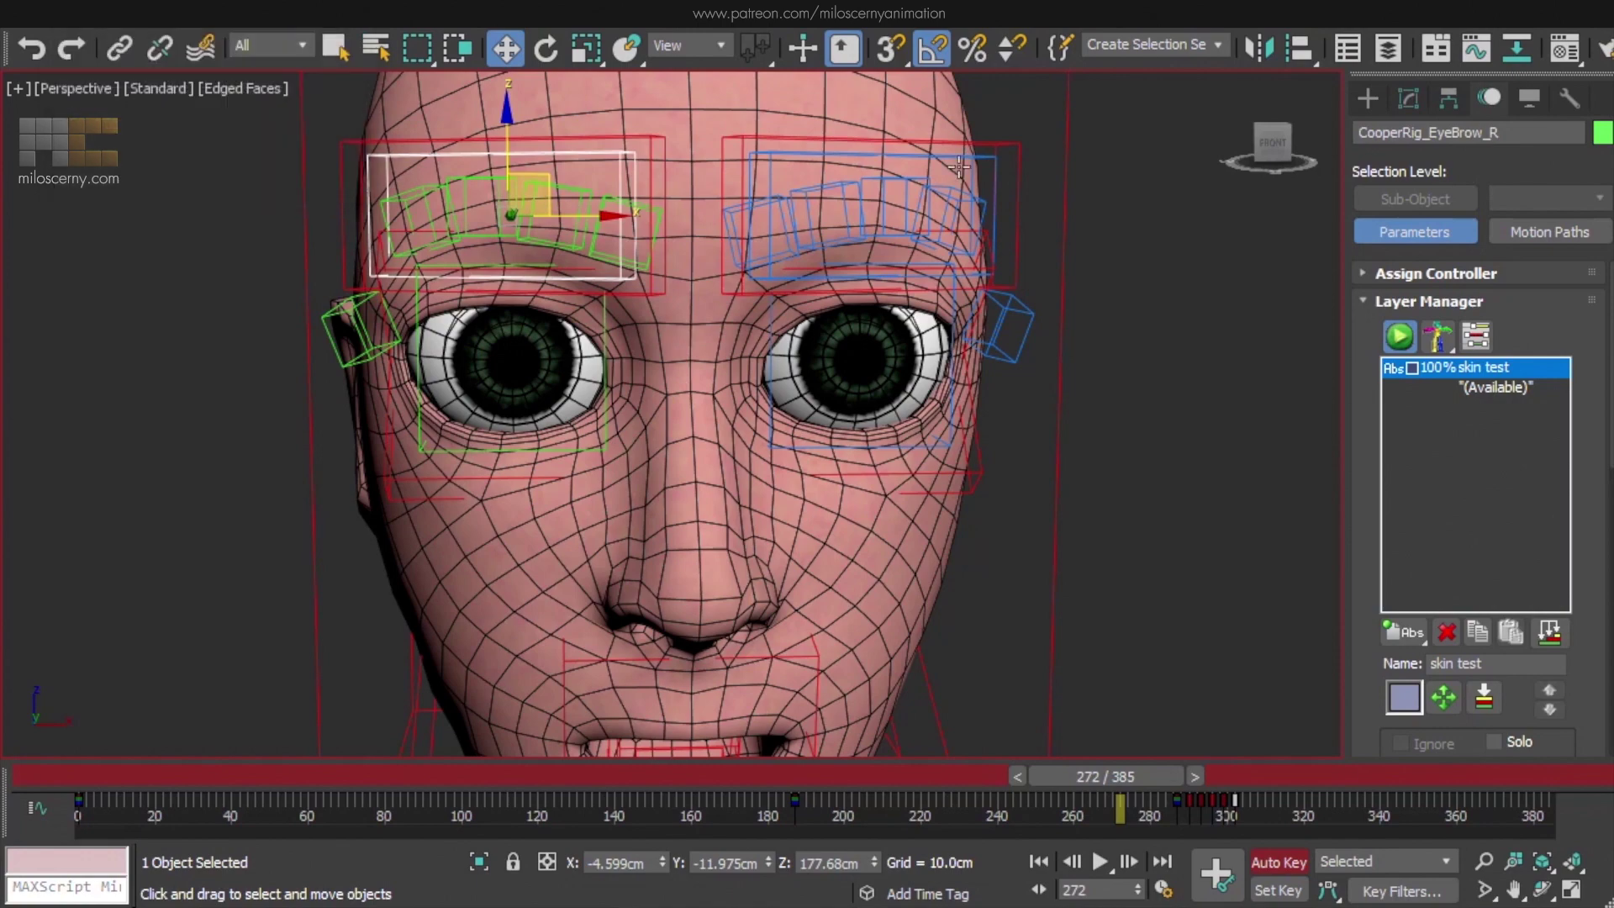
Load the saved animation onto the matching left eyebrow bone with load time 0 and Mirror enabled, and scrub to check it
{"action": "left_click", "coordinate": [955, 156]}
{"action": "right_click", "coordinate": [955, 154]}
{"action": "left_click", "coordinate": [833, 274]}
{"action": "left_click_drag", "start_coordinate": [631, 62], "coordinate": [558, 64]}
{"action": "type", "text": "0"}
{"action": "left_click", "coordinate": [526, 89]}
{"action": "left_click", "coordinate": [639, 148]}
{"action": "left_click_drag", "start_coordinate": [1148, 776], "coordinate": [1232, 773]}
Save the bone animation of the outer CooperRig_EyeBrow_R_Main bone from frame 306 to frame 326
{"action": "left_click", "coordinate": [570, 215]}
{"action": "right_click", "coordinate": [570, 214]}
{"action": "left_click", "coordinate": [337, 166]}
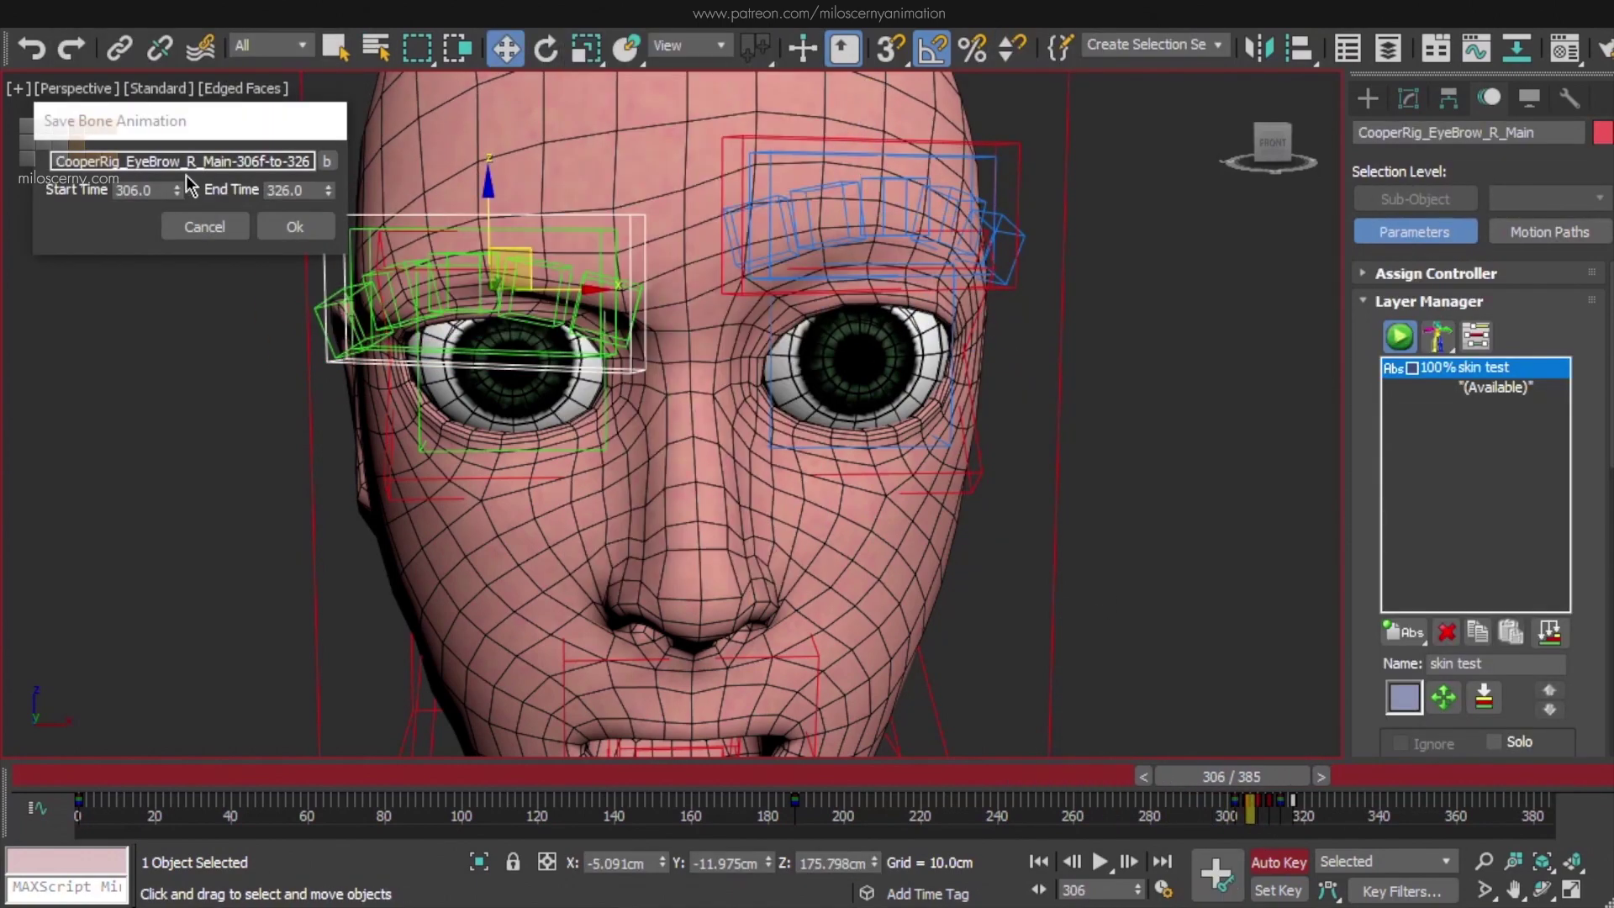
{"action": "left_click", "coordinate": [293, 228]}
Load the saved animation onto CooperRig_EyeBrow_L_Main at load time 306 with Mirror enabled, and scrub back to frame 0
{"action": "left_click", "coordinate": [981, 137]}
{"action": "right_click", "coordinate": [981, 137]}
{"action": "left_click", "coordinate": [913, 101]}
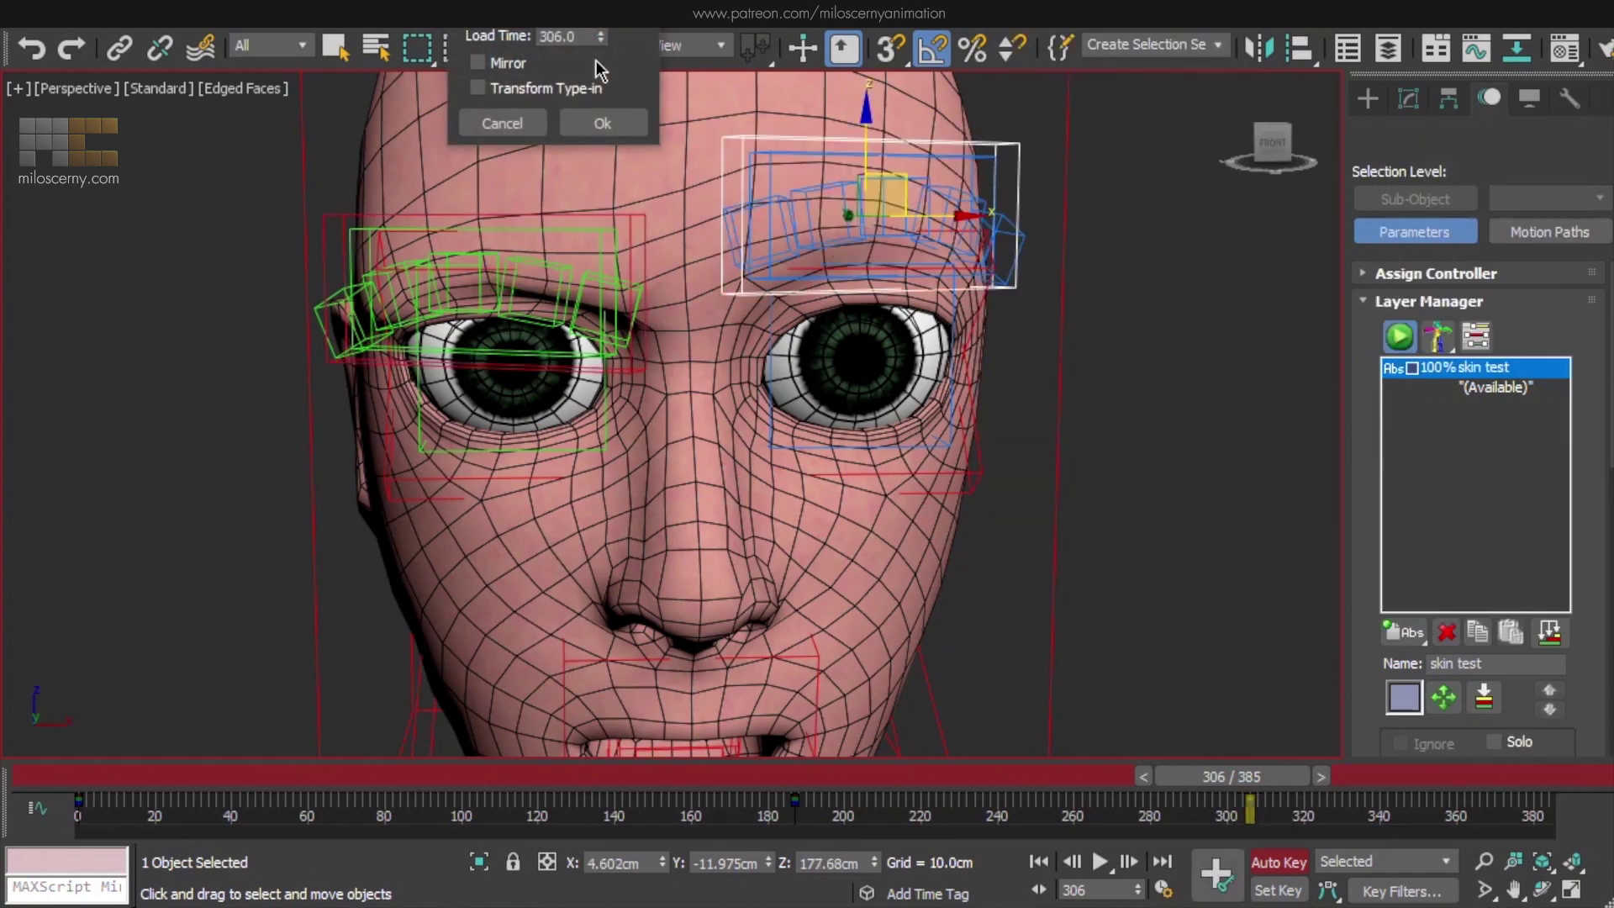
{"action": "left_click", "coordinate": [479, 63]}
{"action": "left_click", "coordinate": [602, 123]}
{"action": "left_click_drag", "start_coordinate": [1261, 780], "coordinate": [429, 775]}
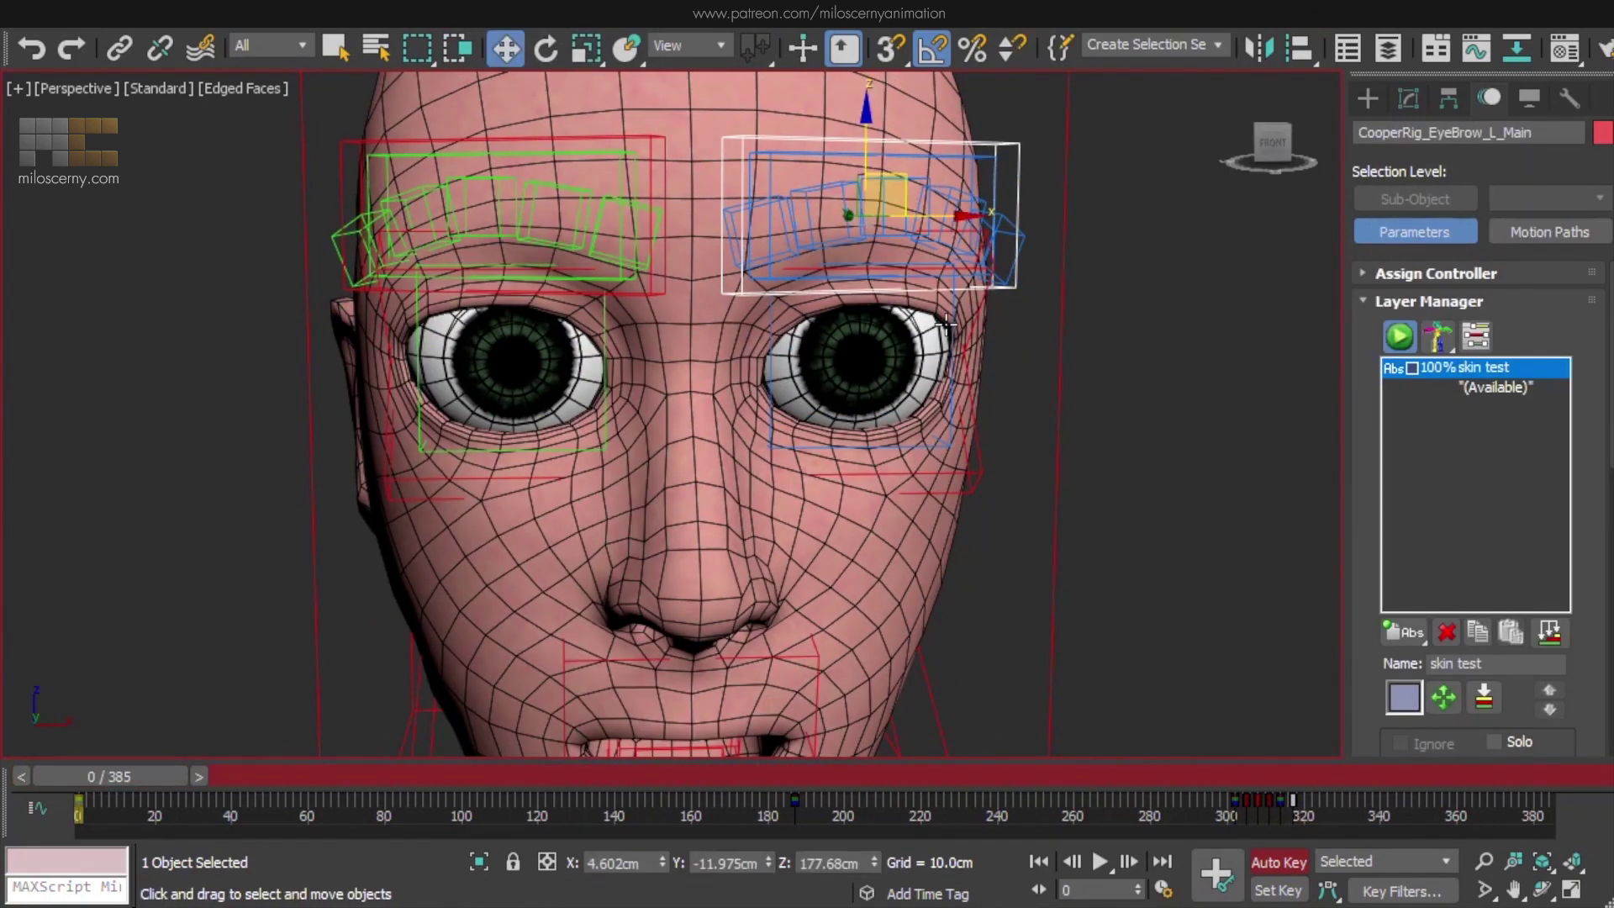
{"action": "scroll", "coordinate": [946, 324], "scroll_direction": "down", "scroll_amount": 10}
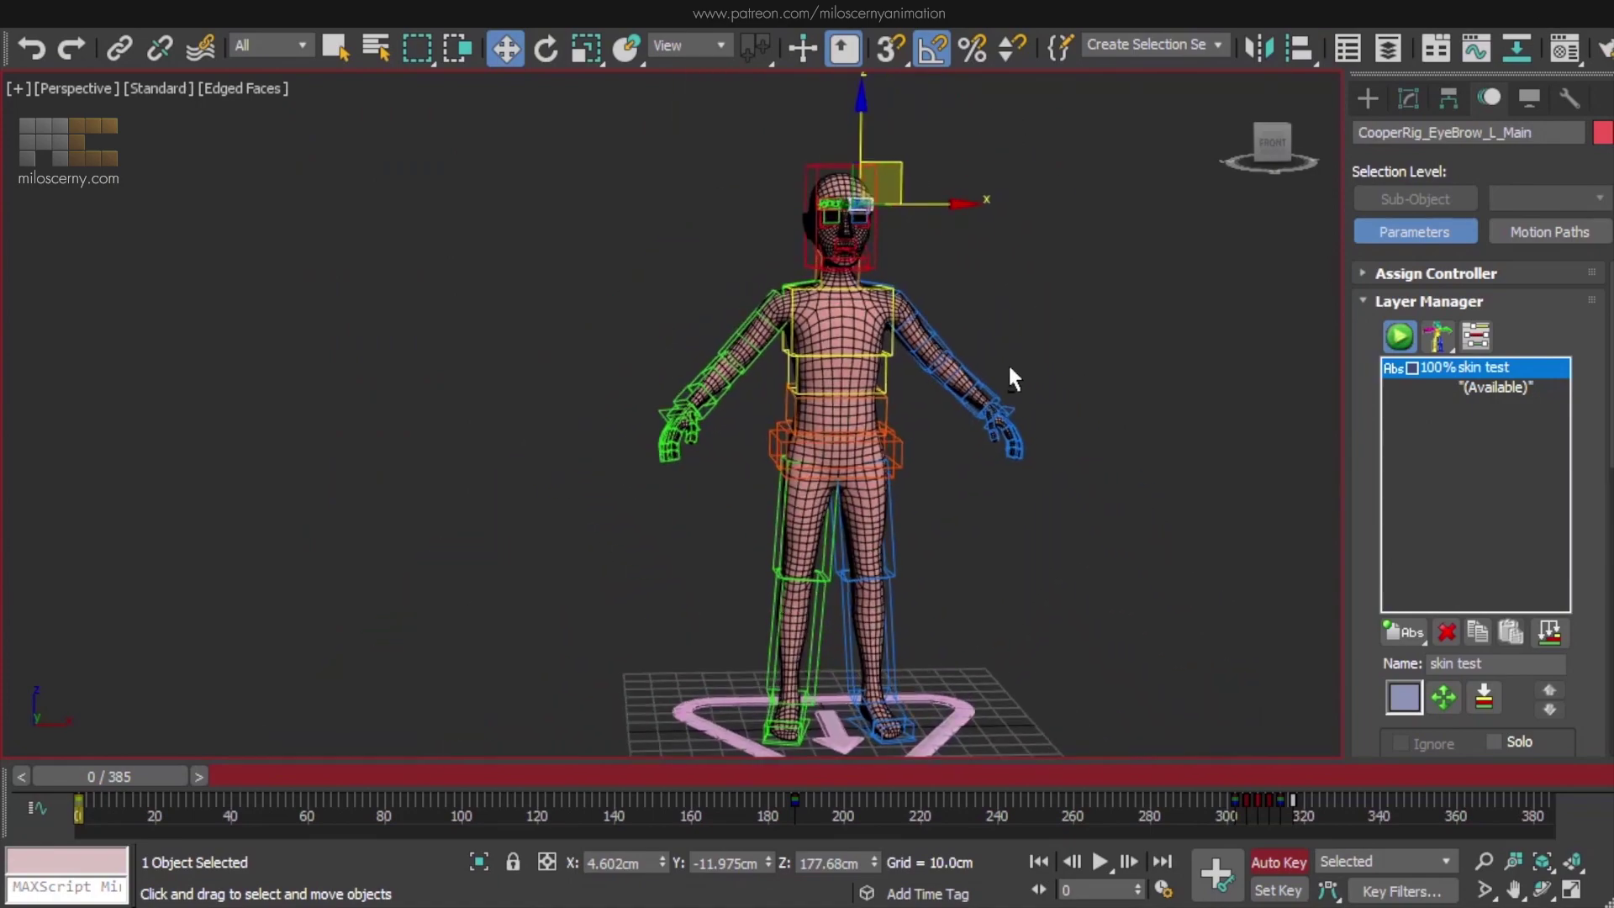
{"action": "middle_click_drag", "start_coordinate": [1010, 367], "coordinate": [1001, 368], "text": "alt"}
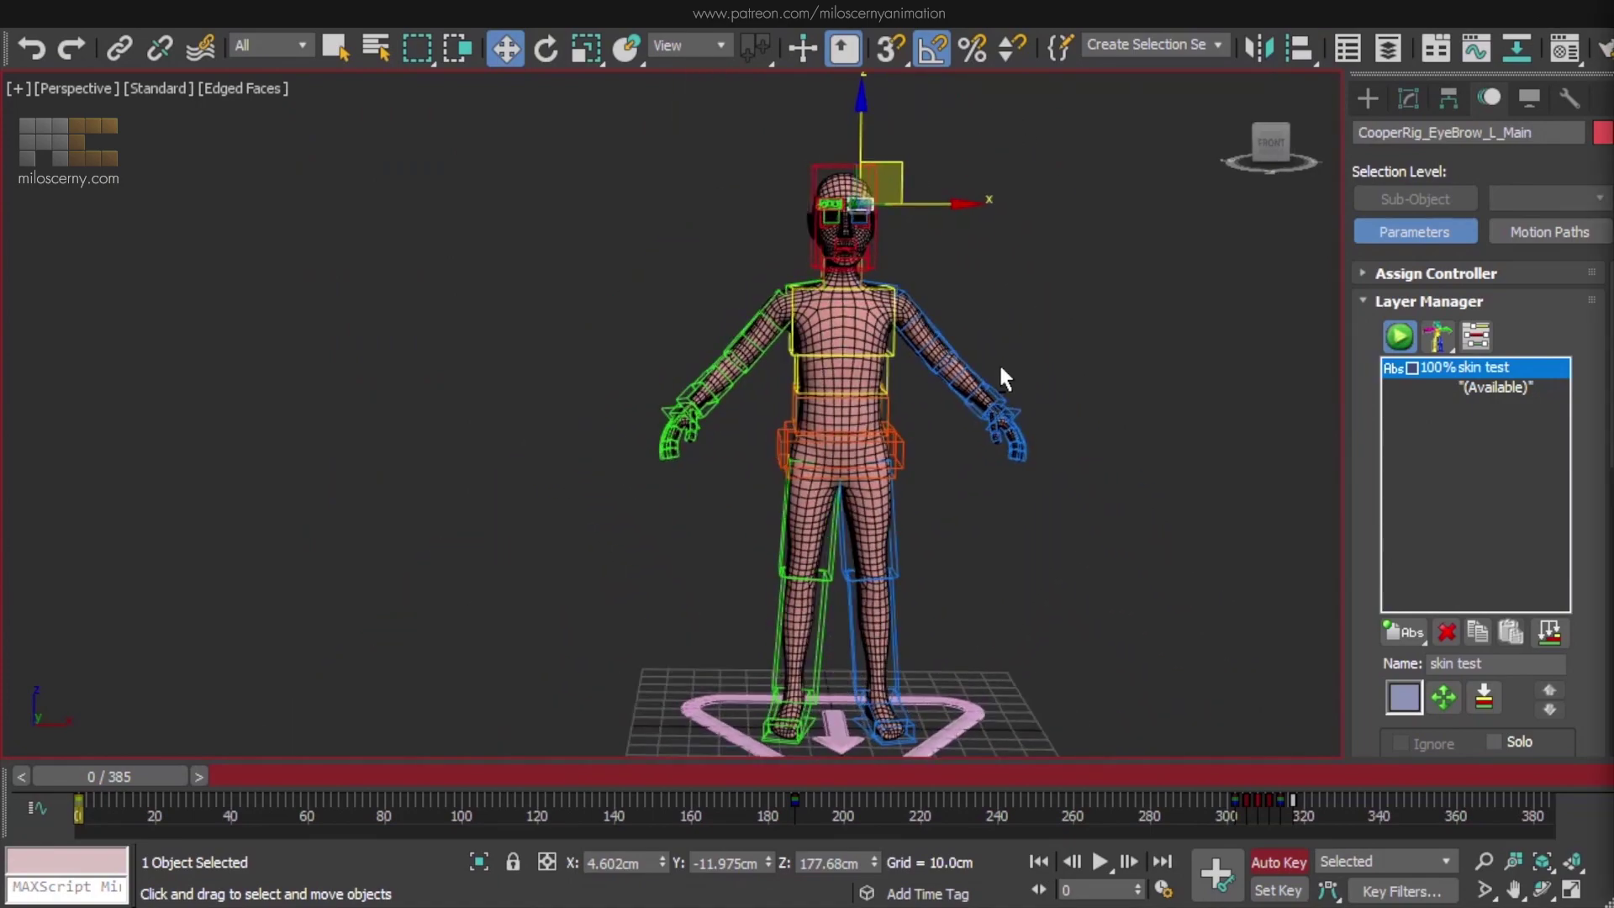